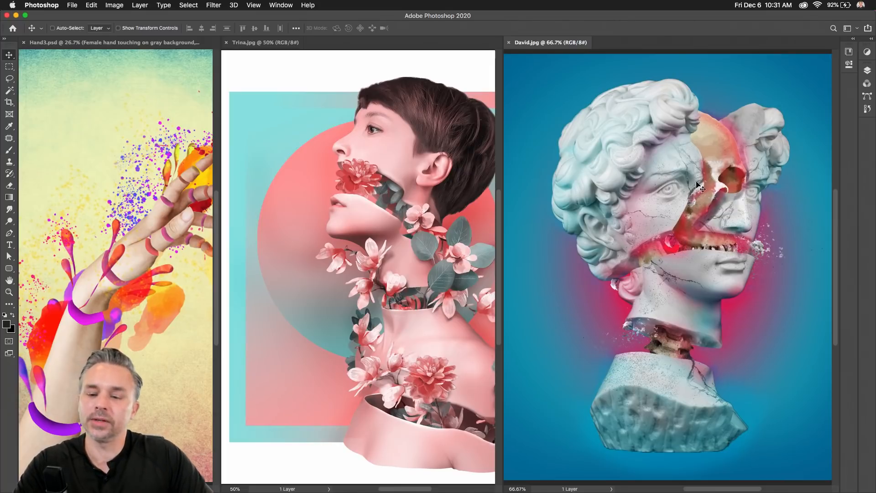
Switch between the tiled hand, portrait and statue documents, panning and scrolling each canvas.
click(357, 193)
scroll(329, 205, right, 5)
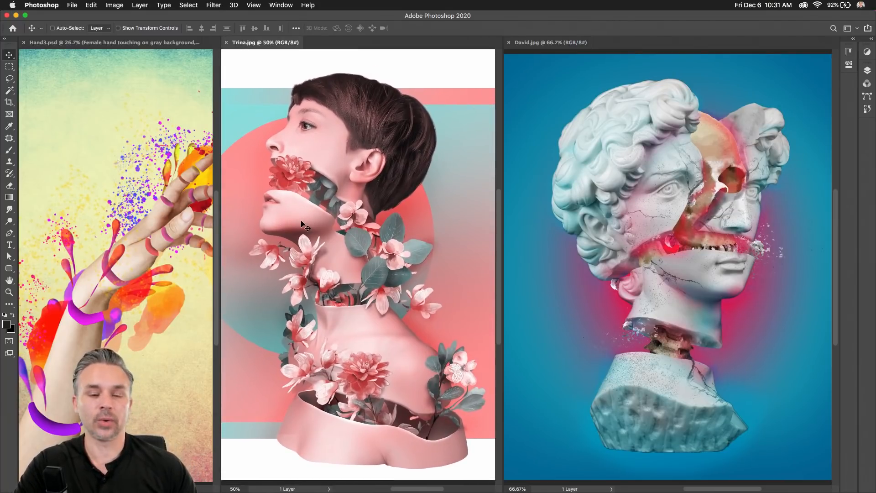
click(62, 246)
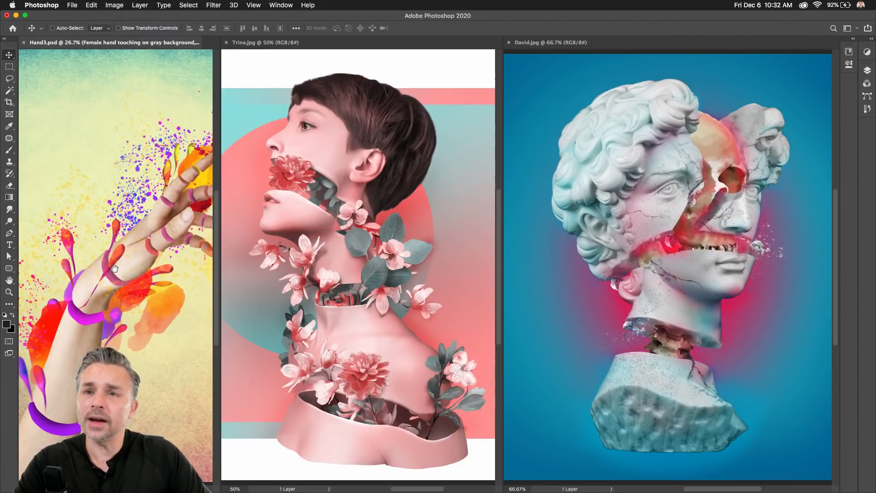
drag(114, 269, 60, 269)
click(284, 245)
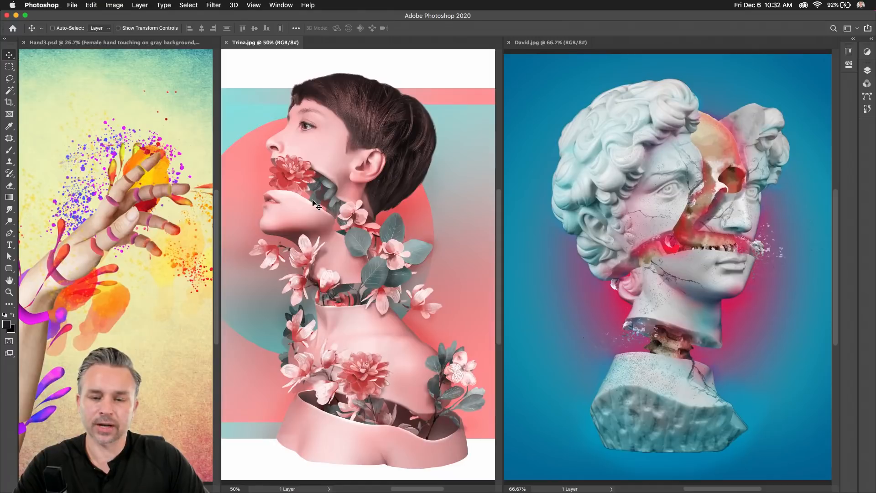
click(599, 263)
drag(638, 226, 628, 223)
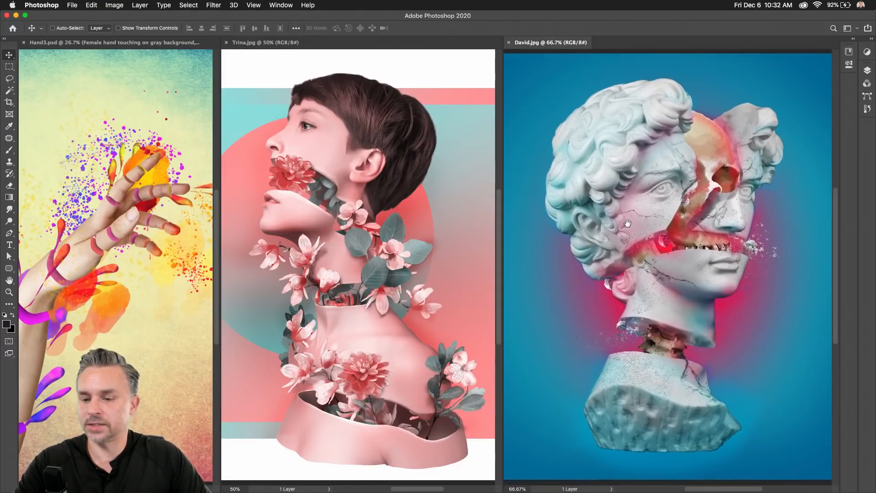
scroll(628, 223, up, 2)
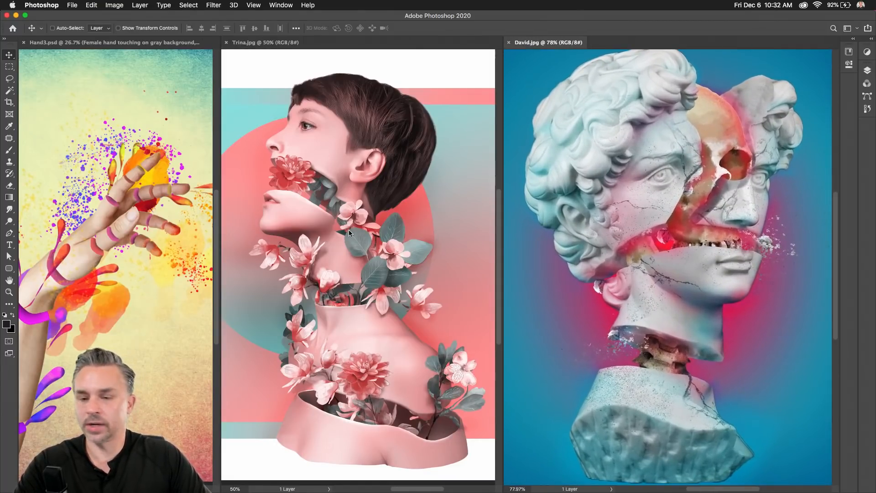
Make the flower portrait active and show it alone full screen on black.
click(349, 231)
click(158, 201)
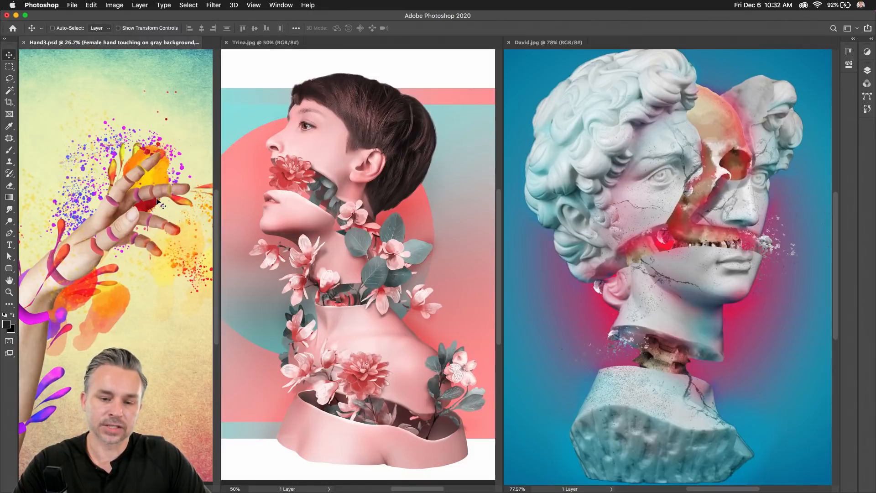
scroll(373, 219, up, 1)
click(374, 219)
scroll(364, 218, up, 2)
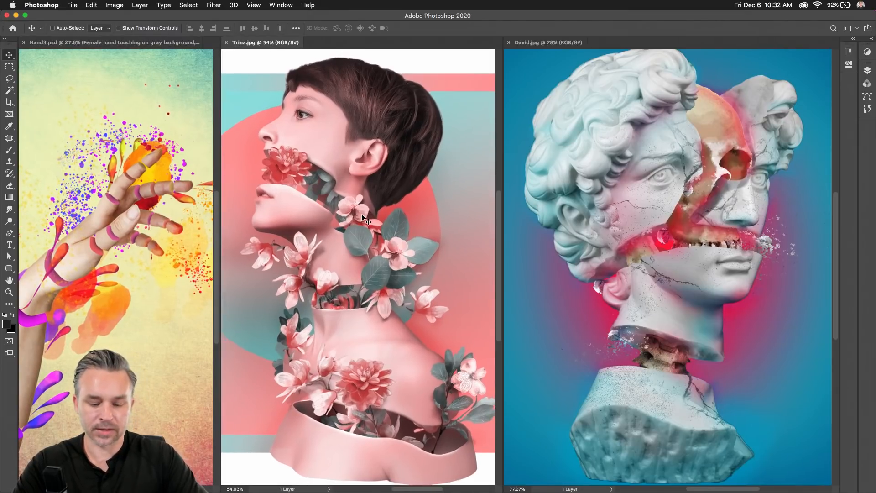
key(f)
key(f)
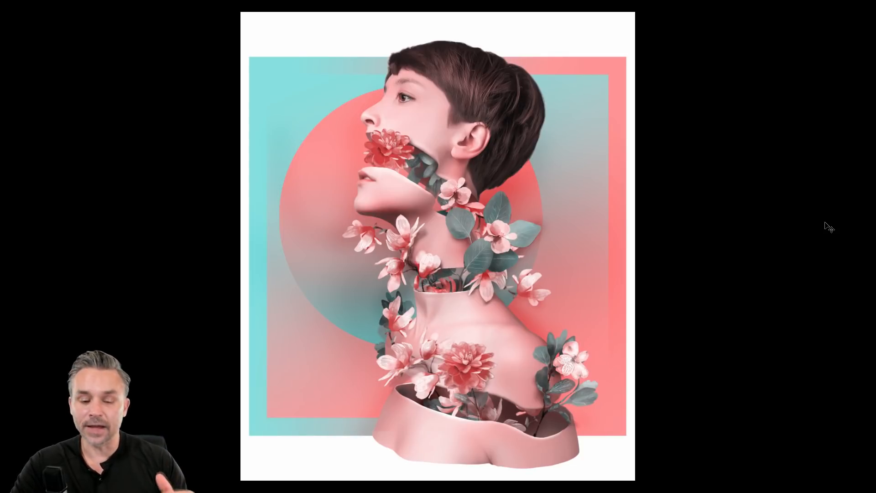
Exit full screen and preview the statue artwork alone in full-screen mode, then return.
key(f)
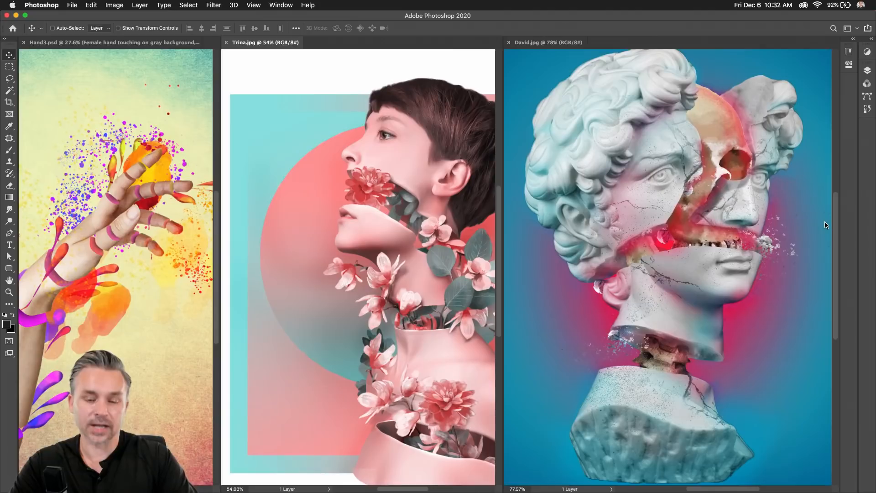
click(515, 239)
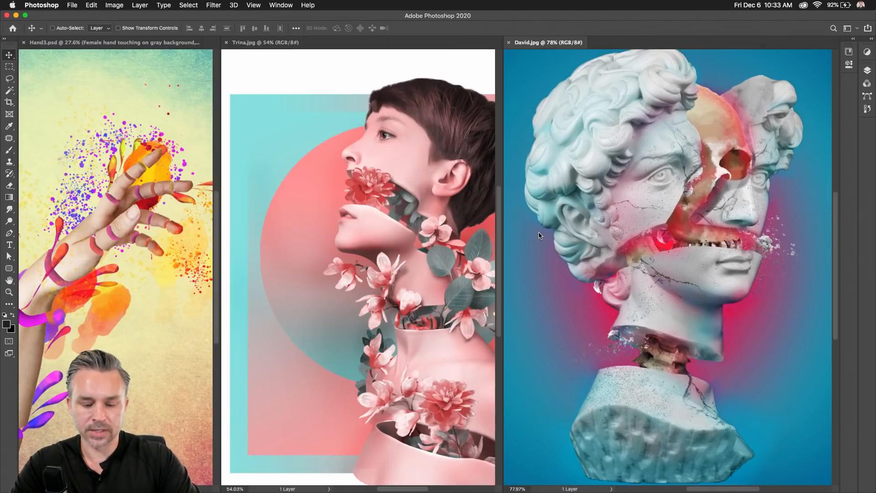
key(f)
key(f)
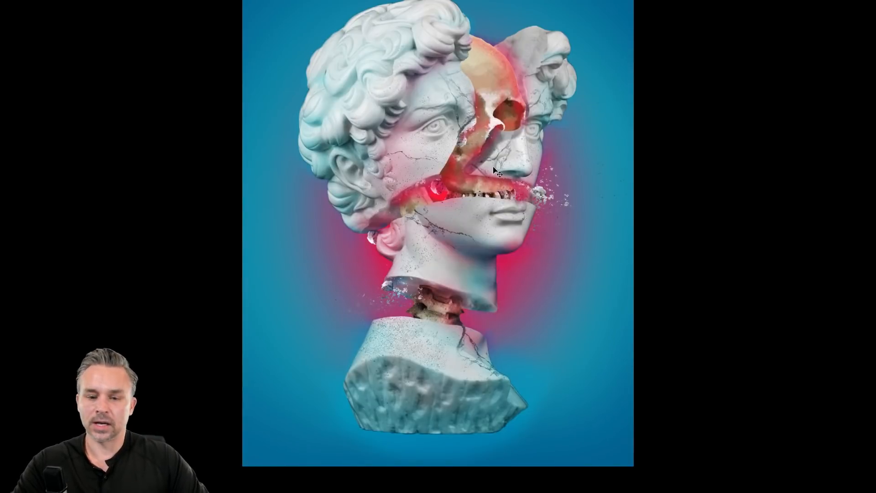
key(alt+super+8)
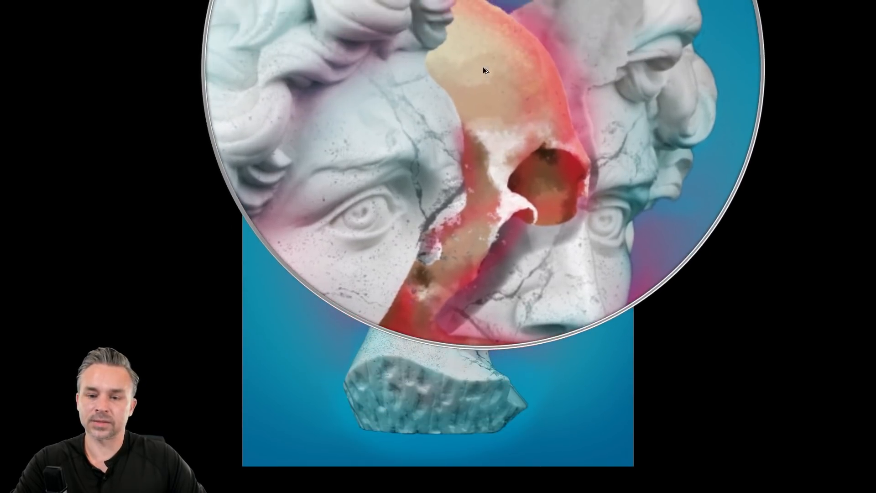
key(alt+super+8)
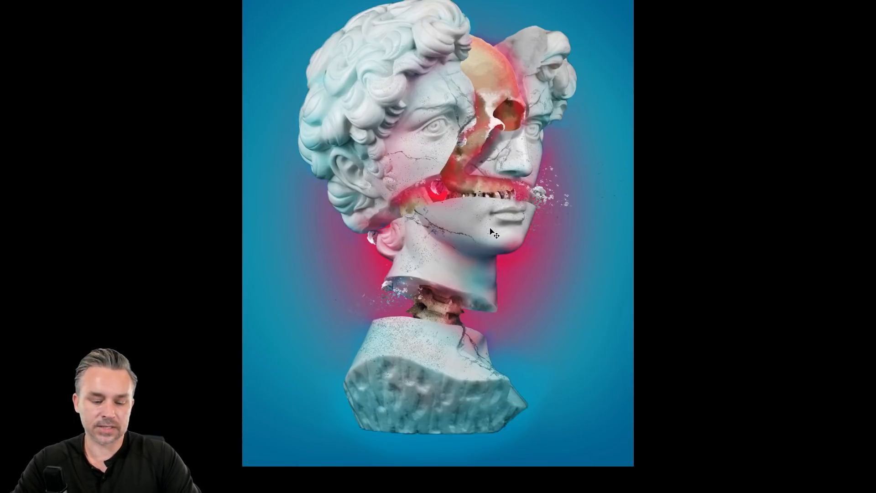
key(f)
Preview the Hand3 artwork full screen on black, then return to Standard Screen Mode.
click(86, 237)
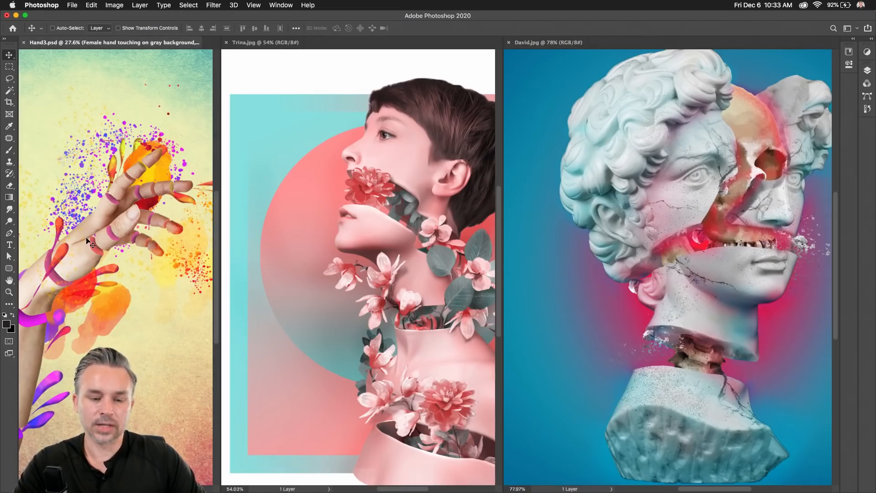
key(f)
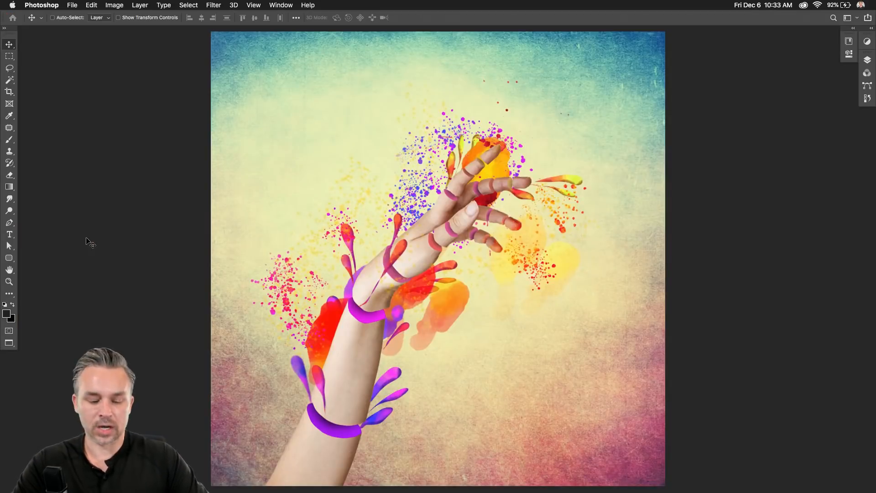
key(f)
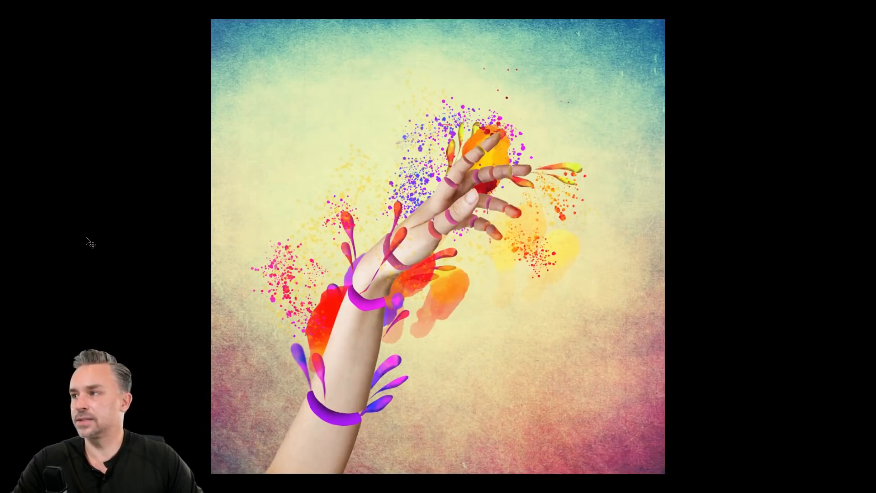
key(ctrl+alt+z)
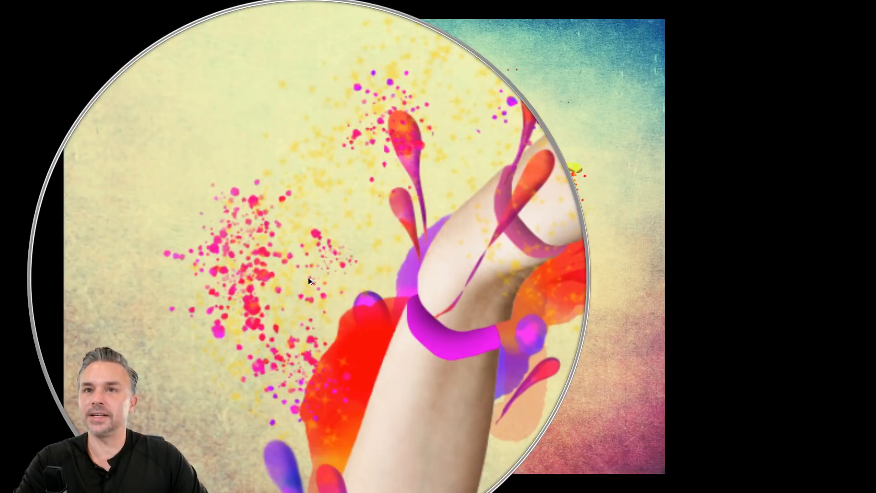
key(ctrl+alt+z)
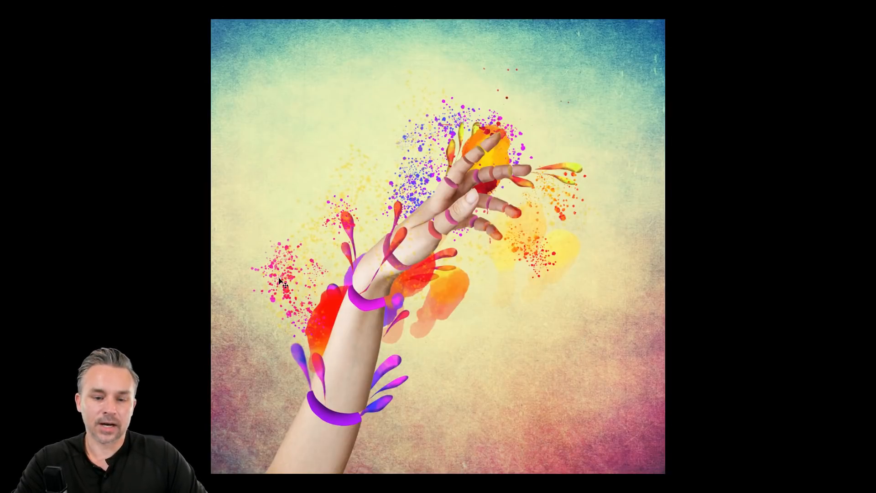
key(ctrl+alt+z)
key(ctrl+alt+z)
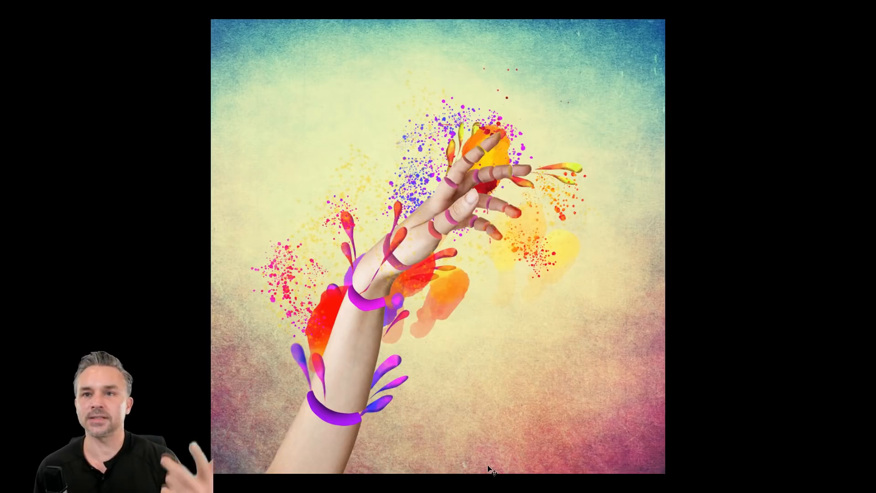
key(f)
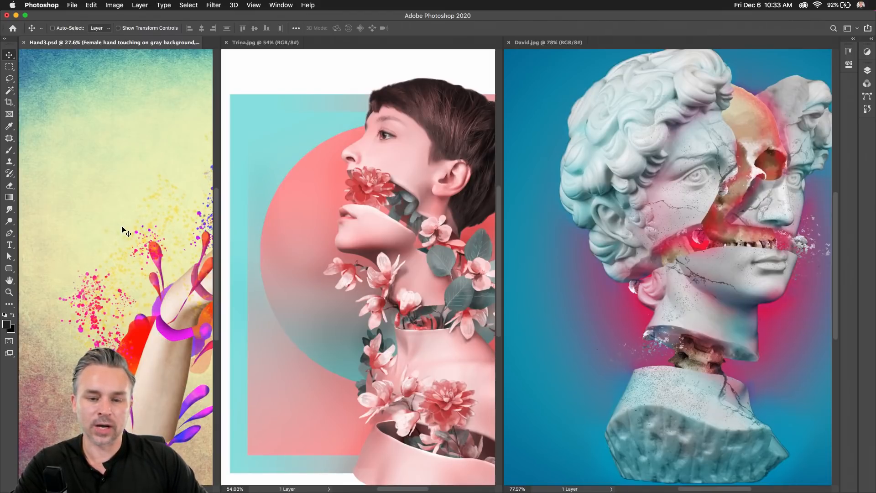
Show the Layers panel, consolidate documents to tabs, and open the hidden hand photo smart object.
mouse_move(469, 489)
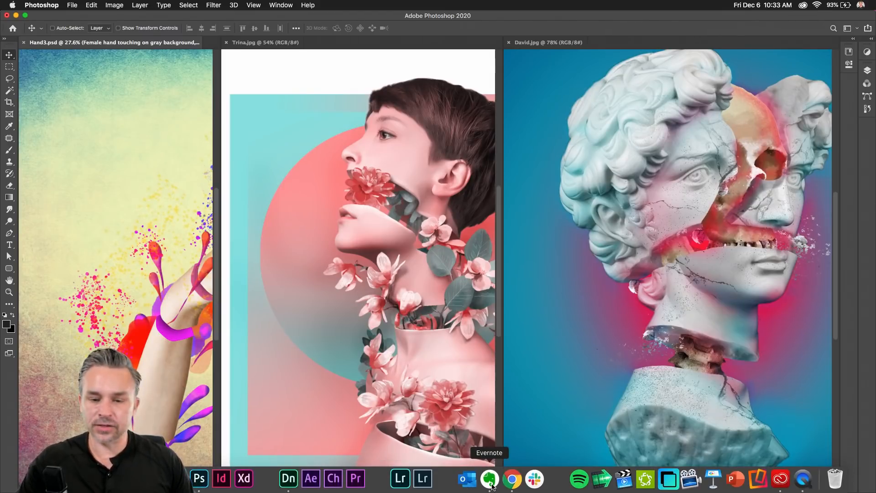
click(871, 39)
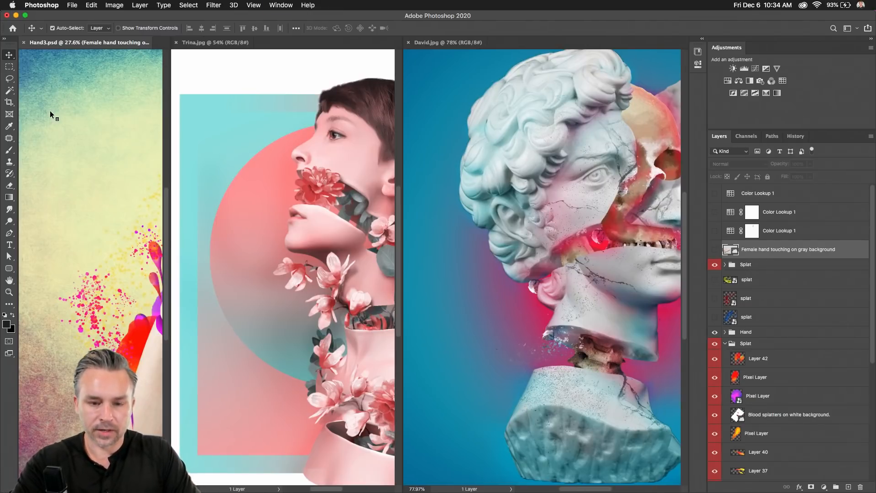
key(super+alt+3)
key(super+alt+1)
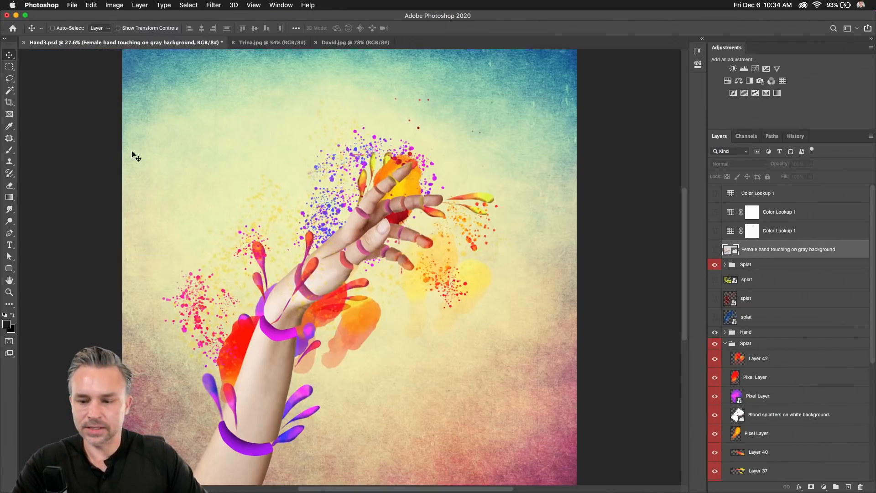
click(715, 253)
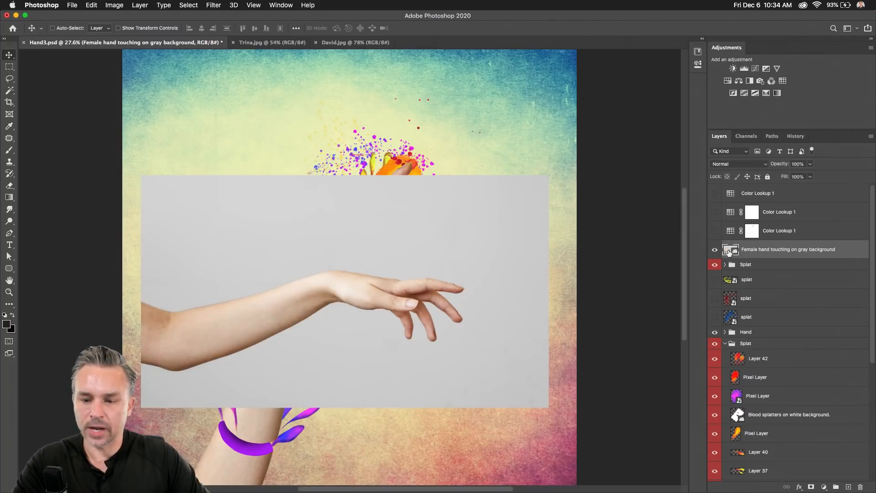
double_click(730, 250)
Copy the whole hand photo into a new Untitled-1 document and fit it on screen.
key(super+a)
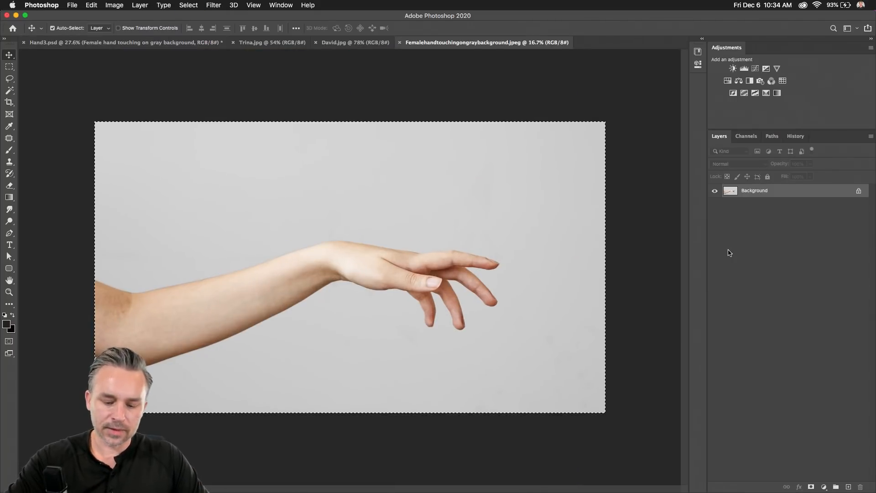
key(super+c)
key(super+w)
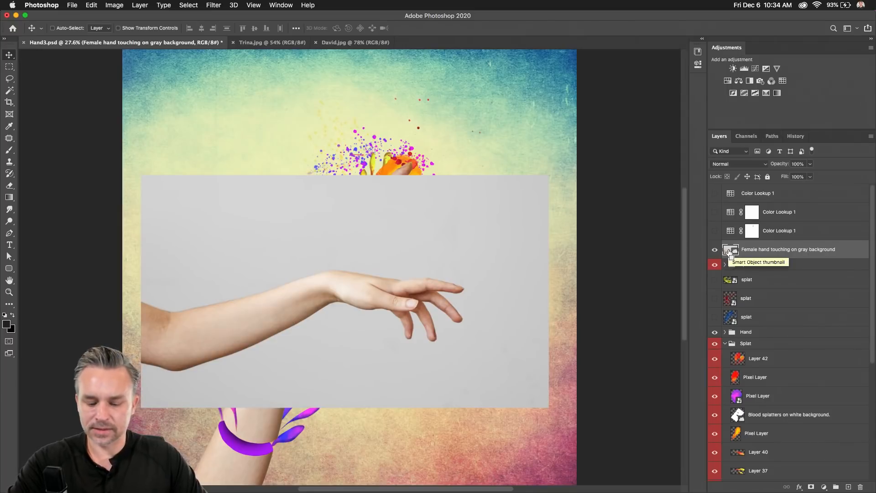
key(super+n)
key(Return)
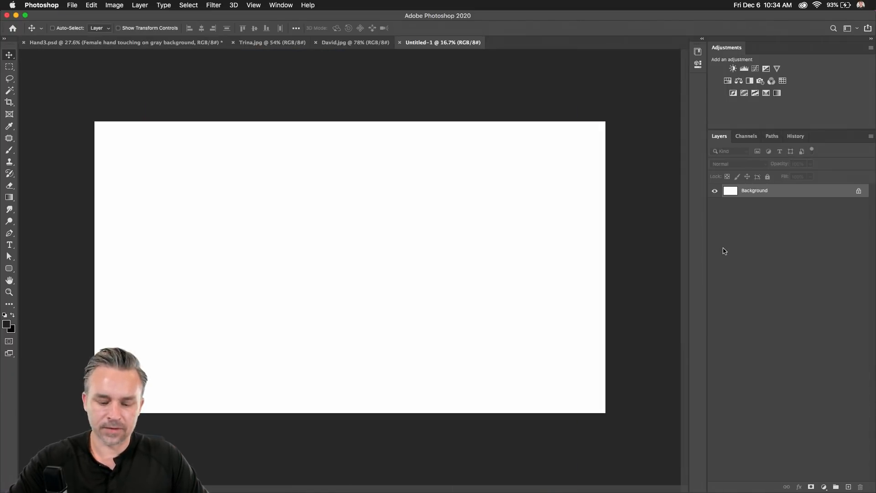
key(super+v)
key(super+0)
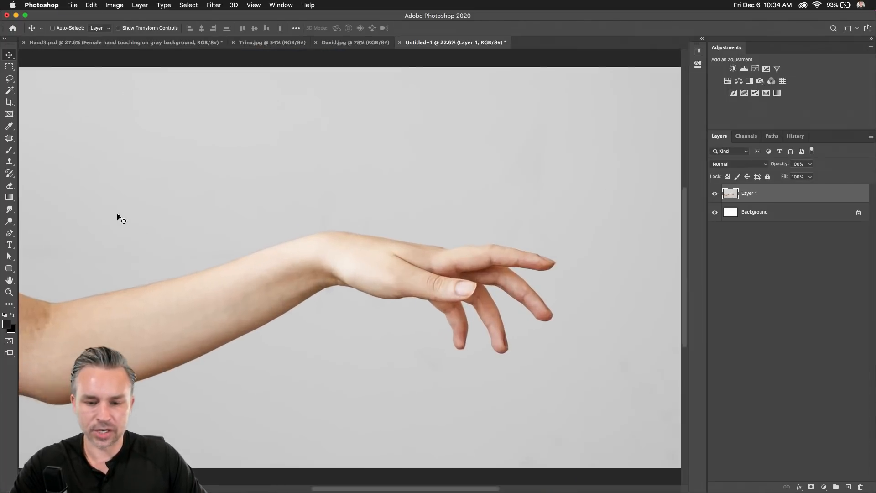
Magic Wand the gray background around the arm, then float and enlarge the Layers panel.
click(9, 91)
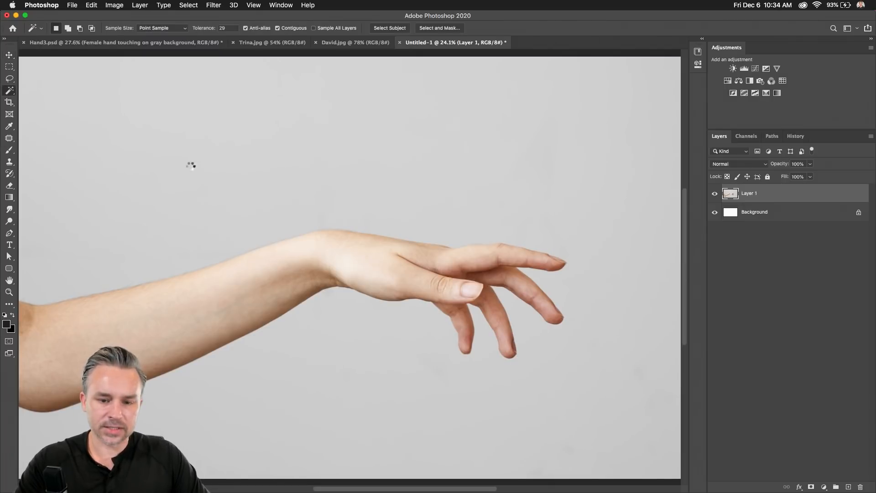
click(199, 170)
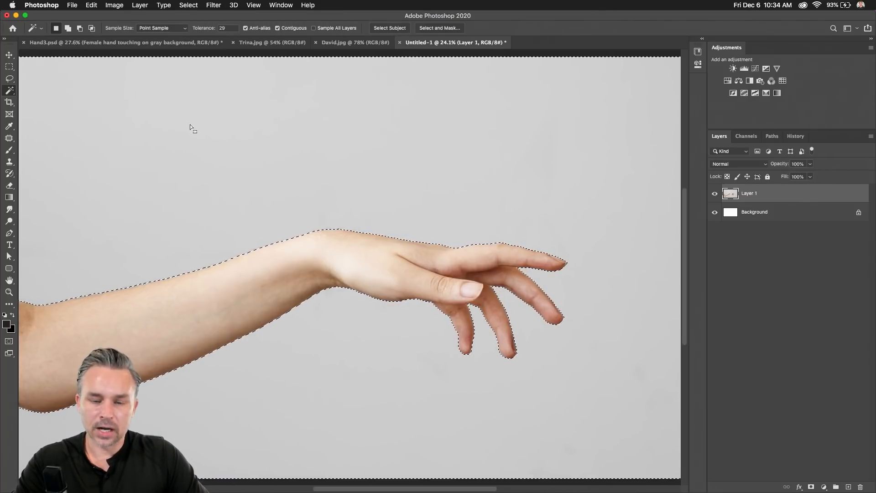
key(super+minus)
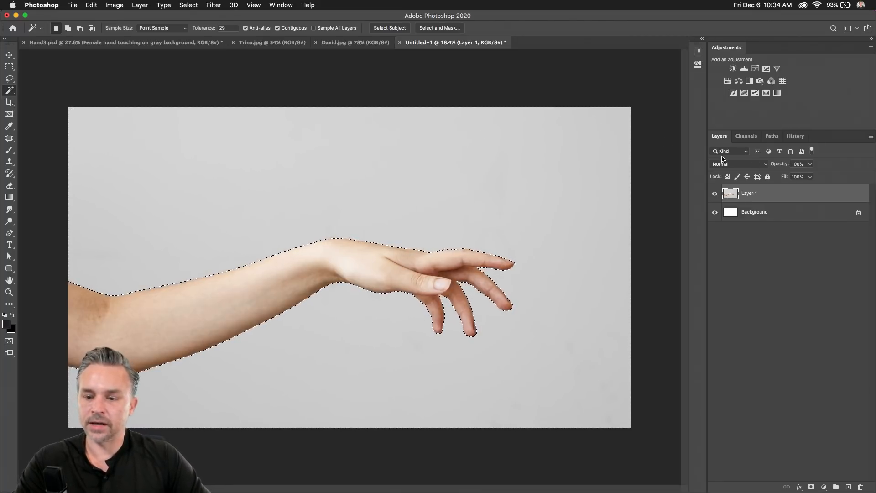
drag(721, 137, 507, 86)
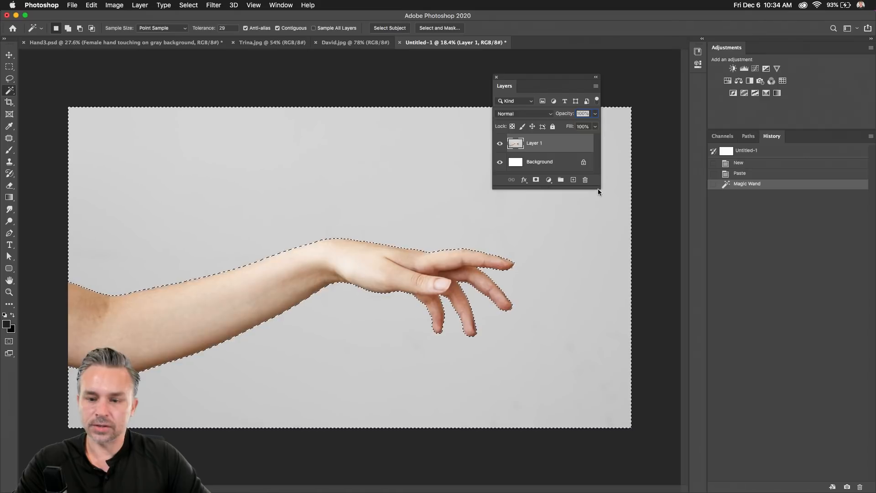
drag(600, 188, 632, 254)
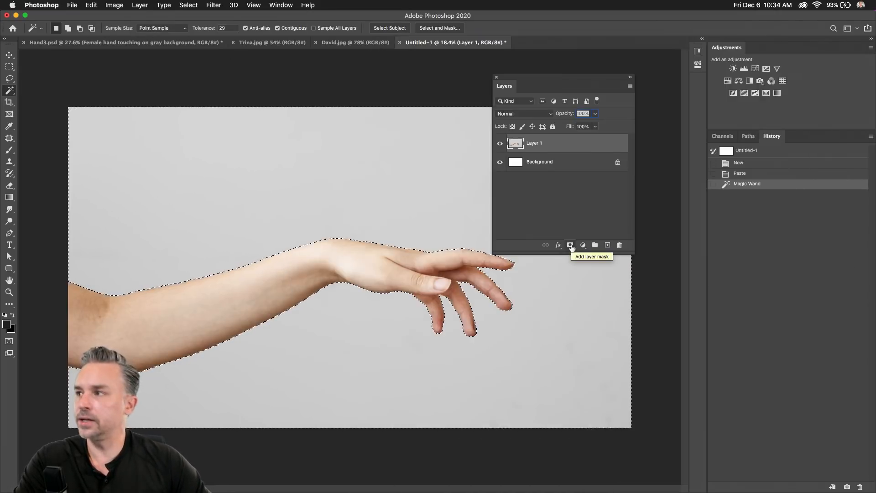
Add a layer mask from the arm selection and dock the Layers panel back beside History.
click(571, 245)
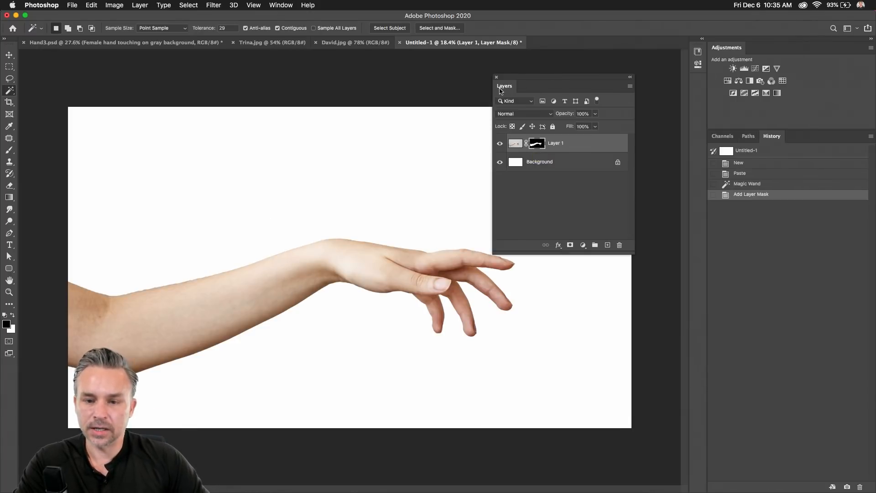
drag(501, 90, 771, 136)
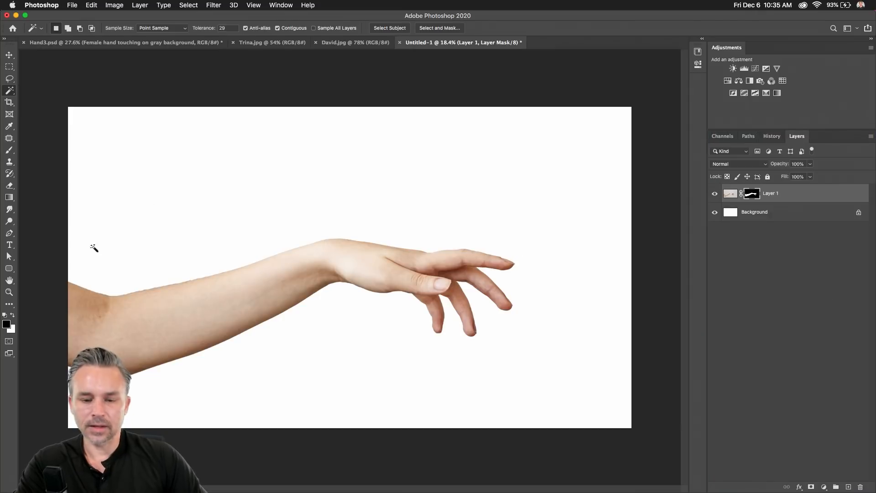
click(731, 193)
key(super+0)
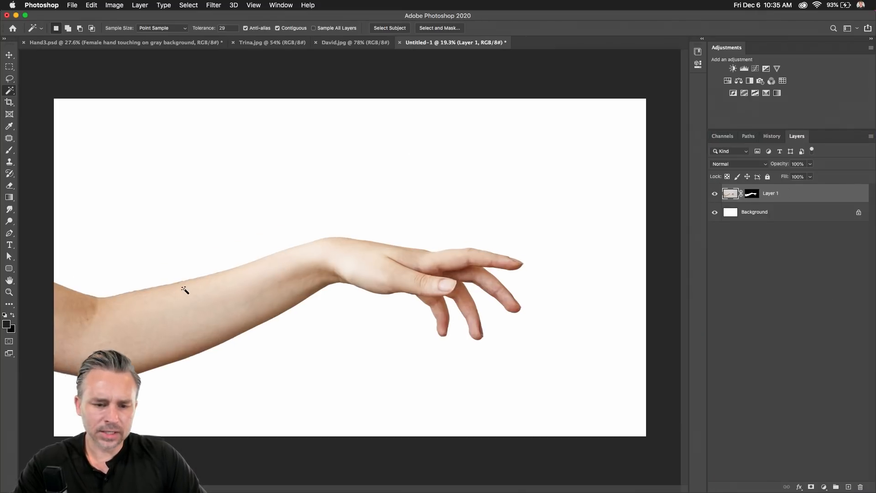
click(9, 77)
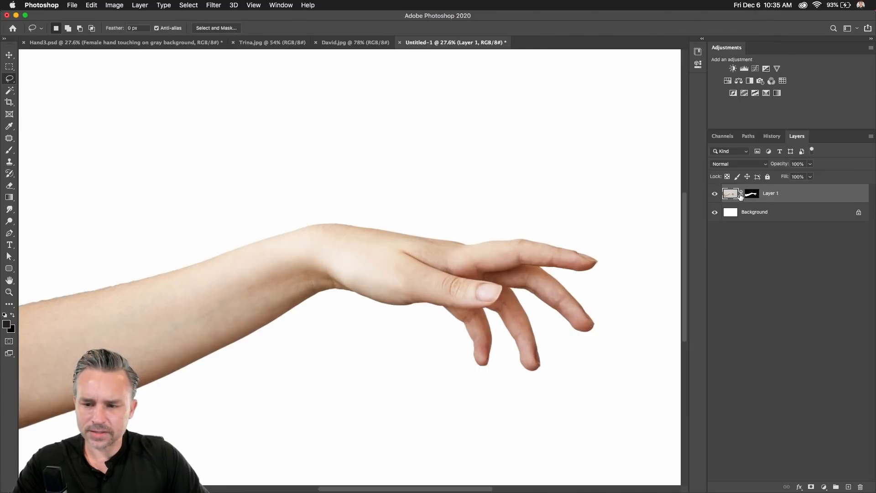
click(752, 194)
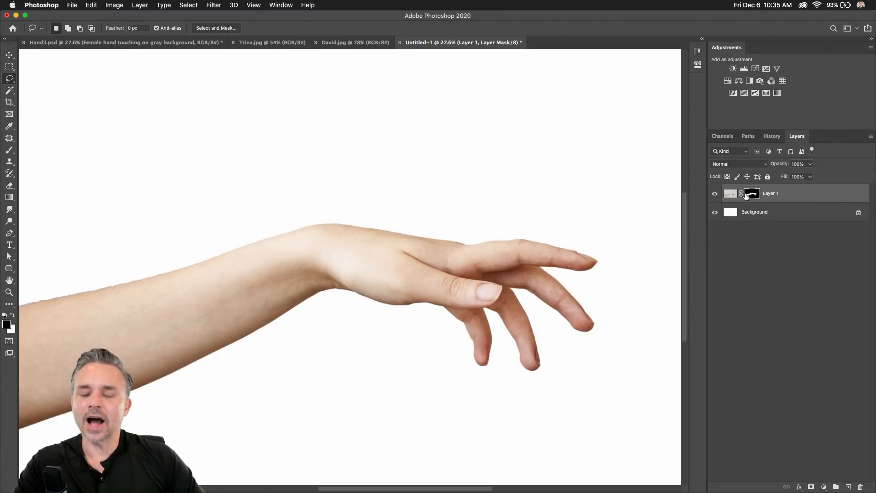
Disable and re-enable the arm's mask, then apply it permanently to the layer.
right_click(747, 194)
click(772, 197)
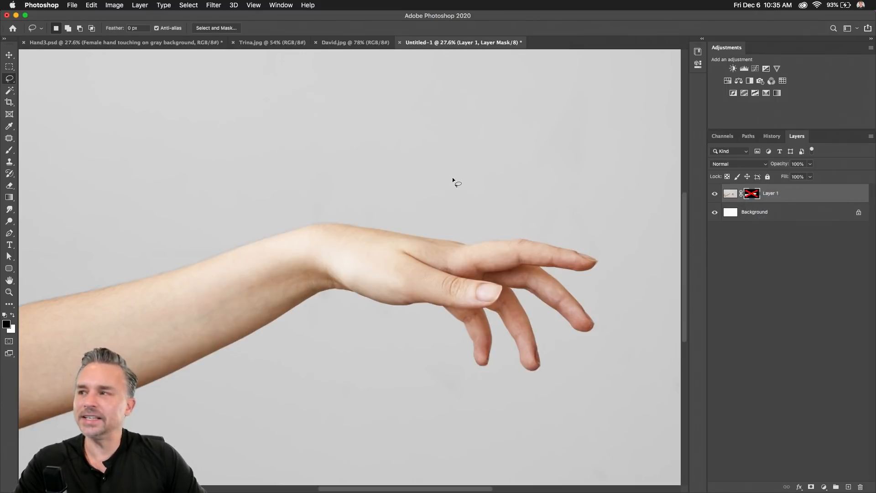
right_click(747, 196)
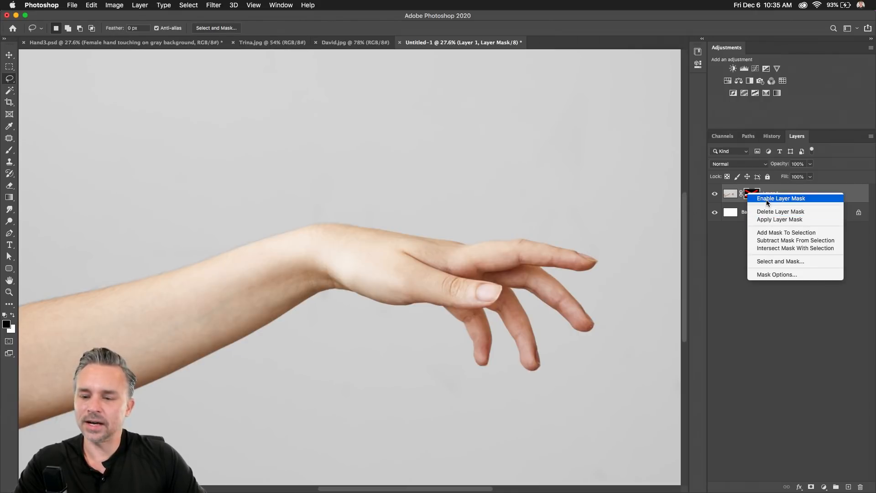
click(766, 199)
right_click(753, 192)
click(766, 218)
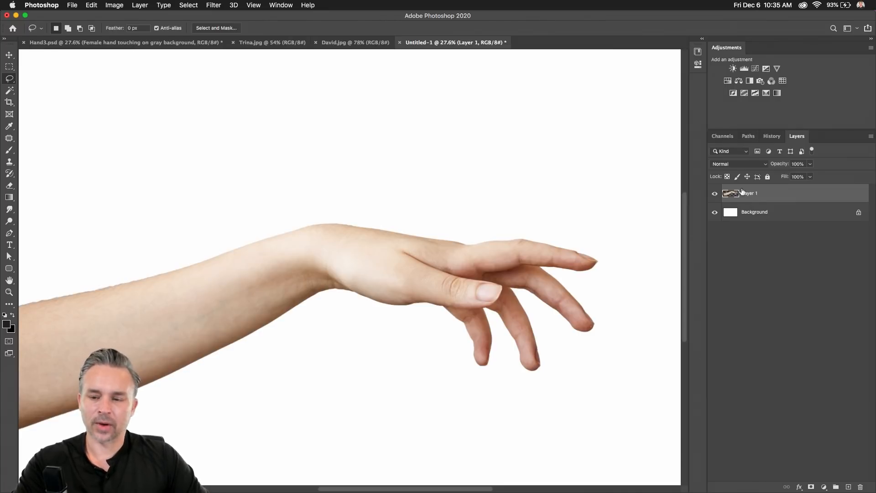
Rename Layer 1 to 'hand'.
double_click(750, 193)
text(hand)
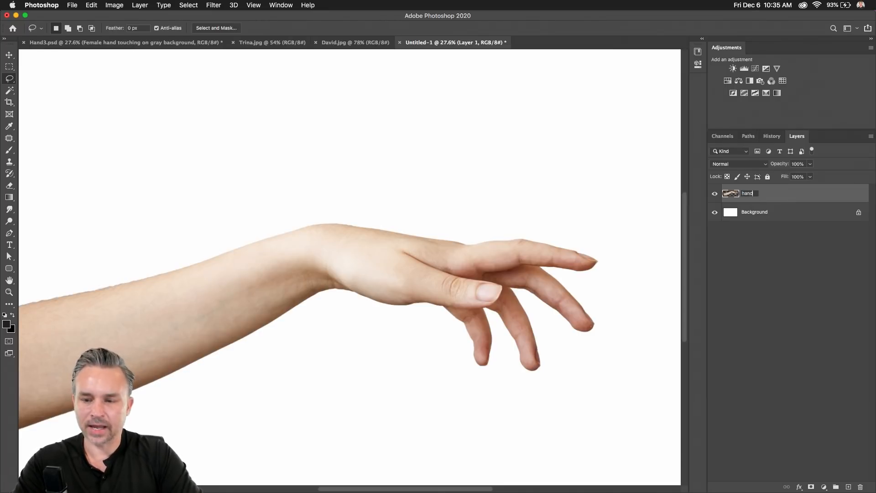
key(Return)
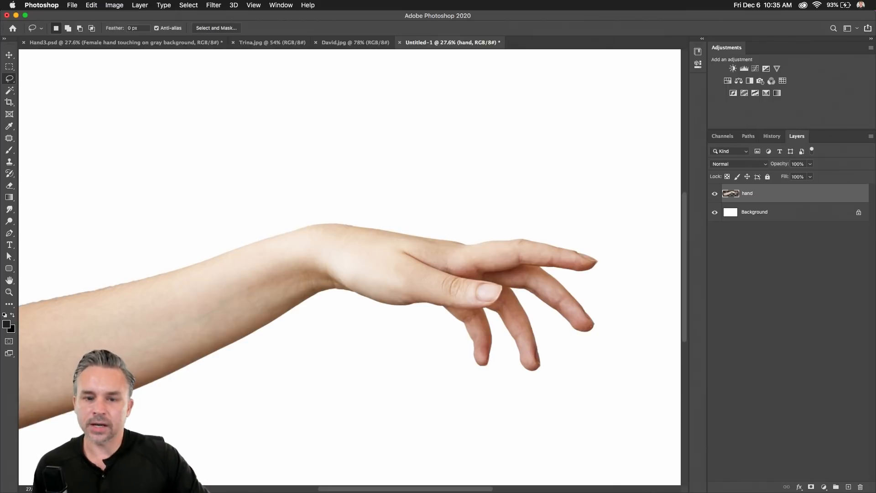
Flip through the Trina.jpg and David.jpg tabs to Hand3.psd and scroll down its layers.
click(274, 42)
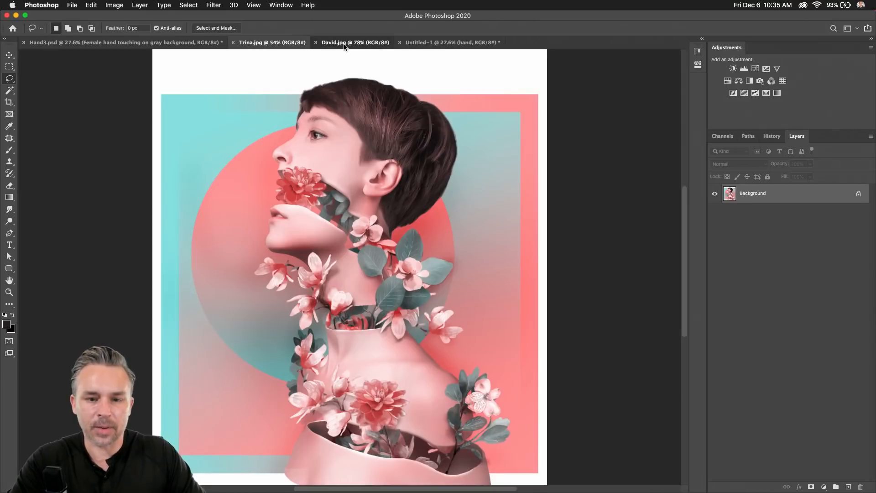
click(345, 43)
click(274, 42)
click(123, 42)
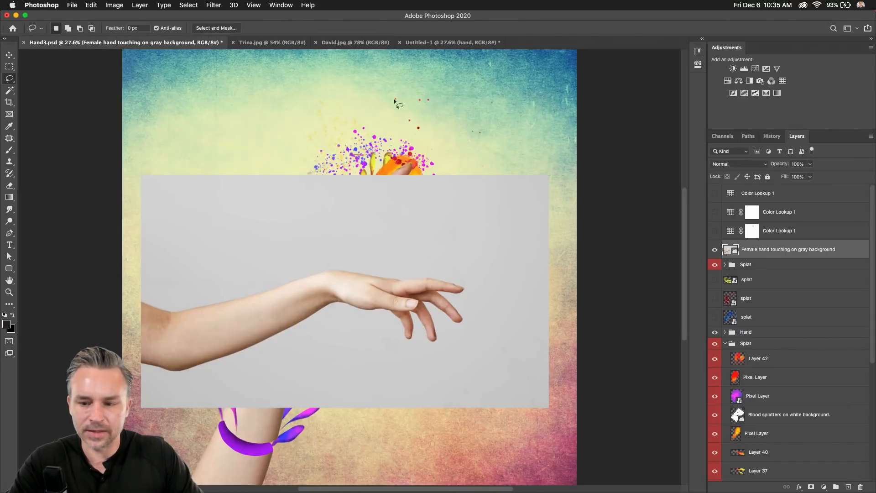
scroll(830, 318, down, 5)
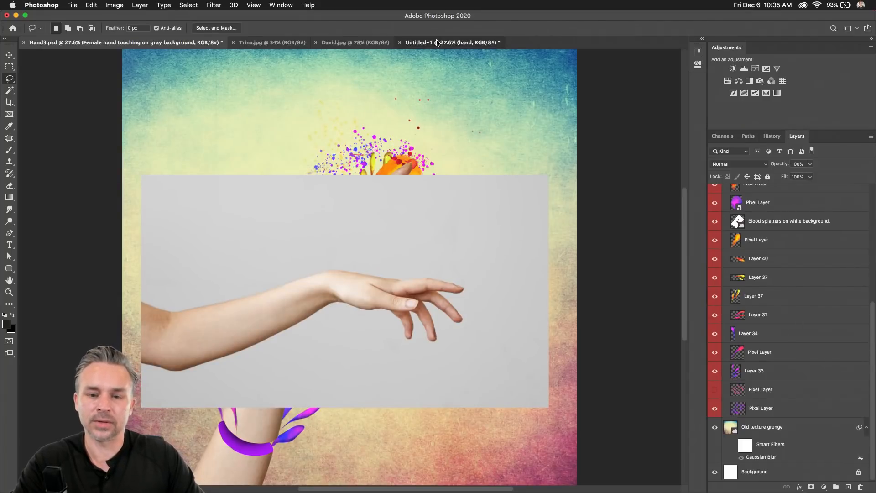
Return to Untitled-1 and zoom in closely on the fingertips.
click(452, 42)
key(super+0)
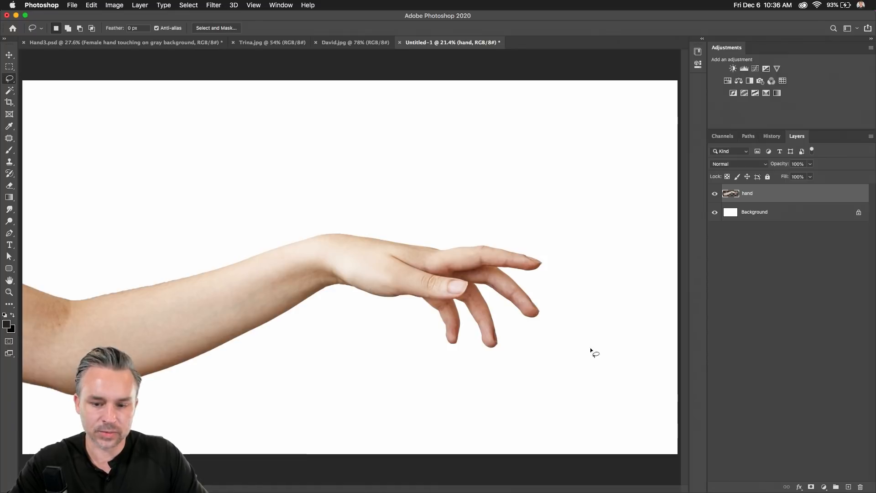
key(super+plus)
key(super+plus)
key(super+plus)
drag(506, 336, 258, 175)
key(super+plus)
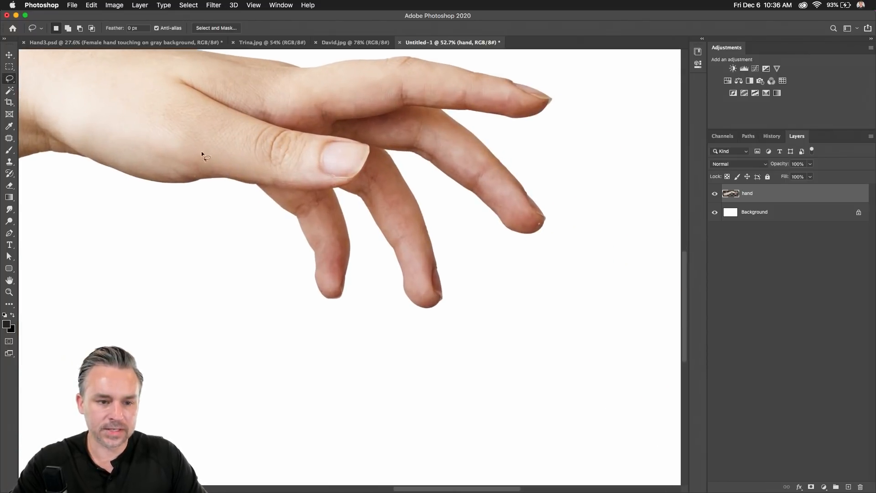
drag(203, 147, 231, 188)
key(super+plus)
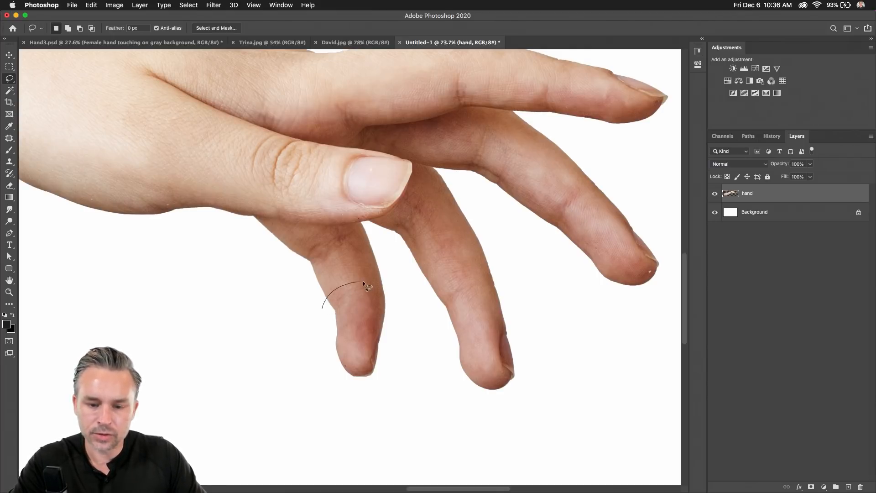
Cut the lower fingertip onto its own layer and move it down, leaving a white gap.
mouse_move(391, 296)
mouse_down()
mouse_move(358, 399)
mouse_move(293, 343)
mouse_up()
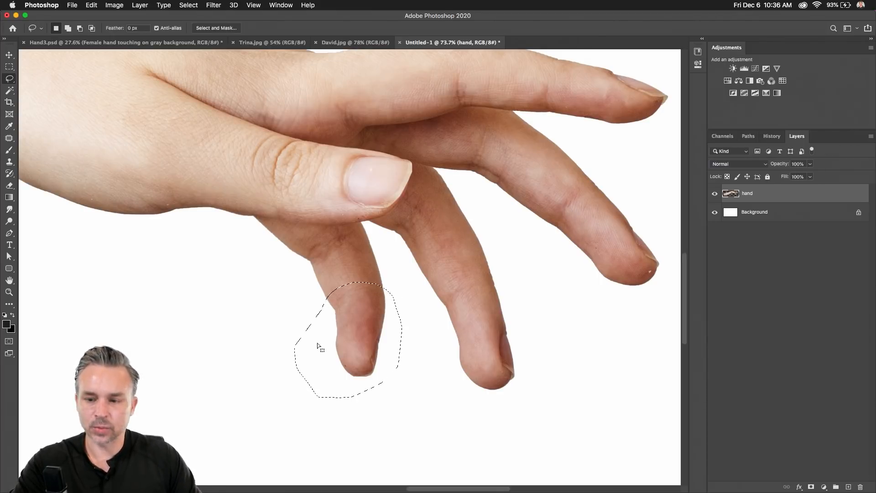
key(super+x)
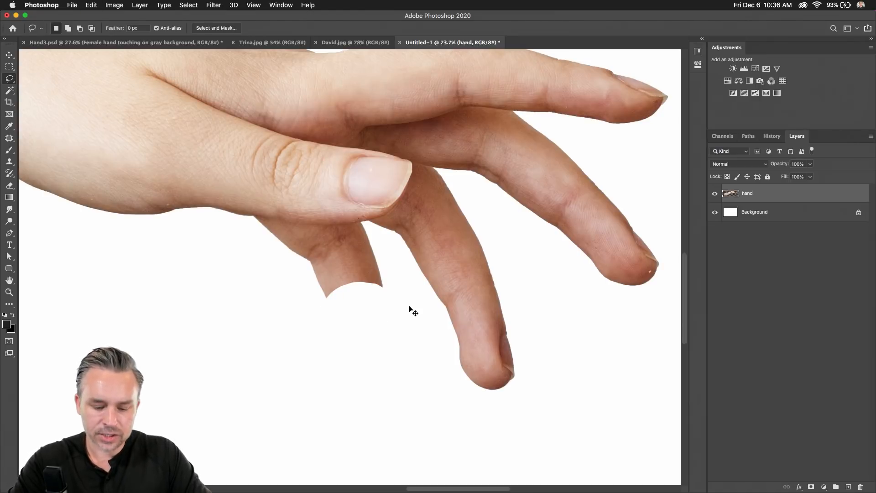
key(super+v)
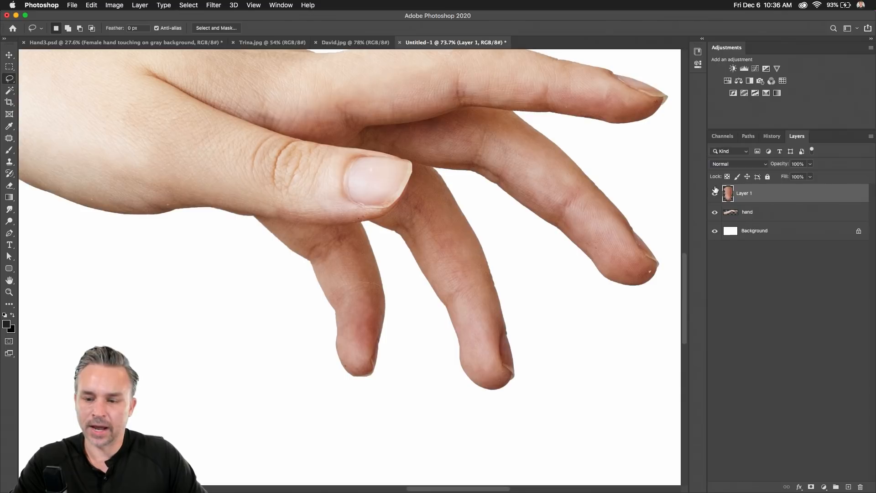
click(730, 213)
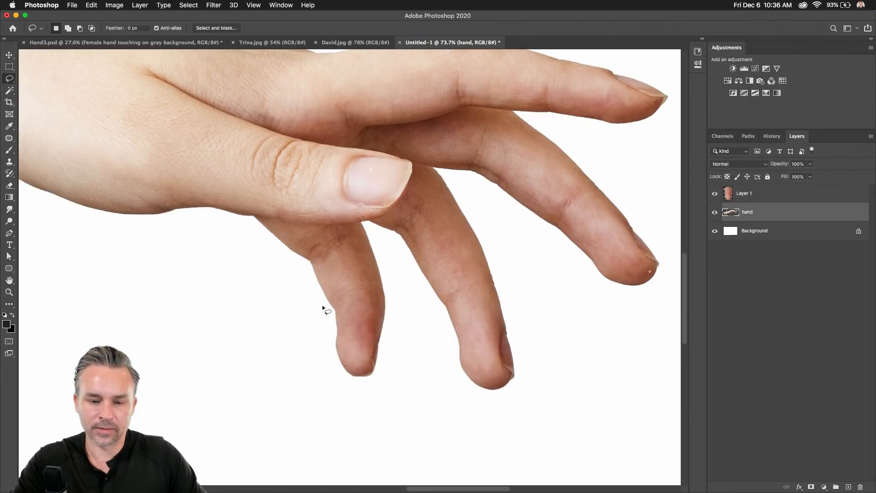
click(9, 55)
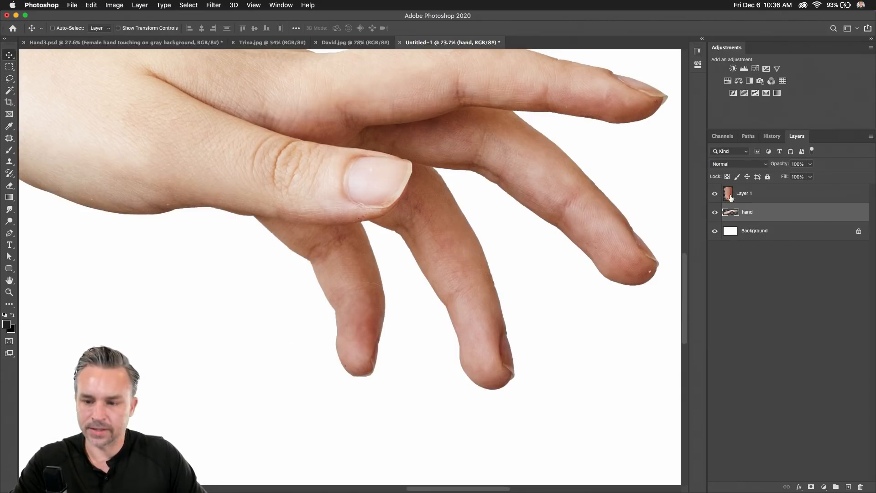
drag(367, 340, 370, 372)
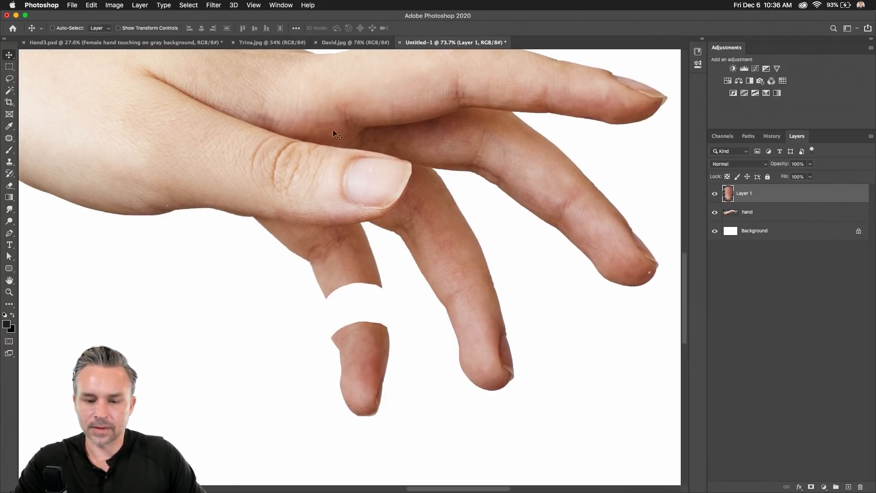
Copy the finger section above the gap to a new layer and move it up 34 px.
click(747, 217)
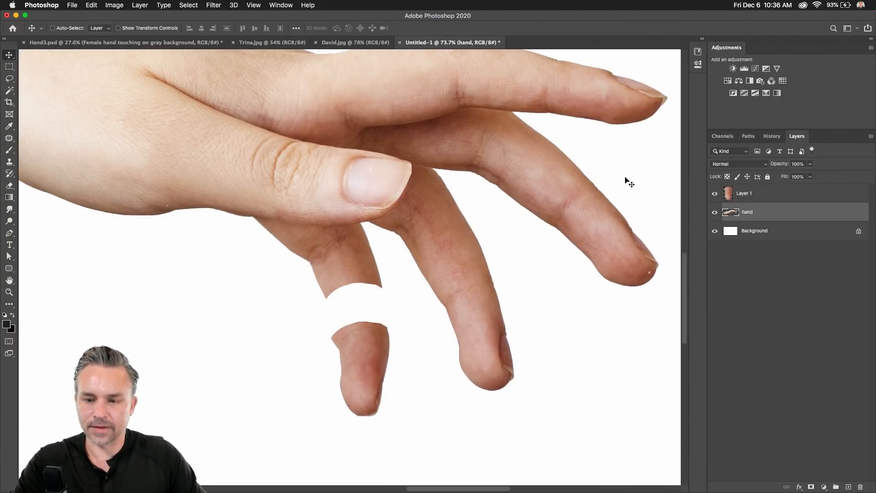
click(10, 79)
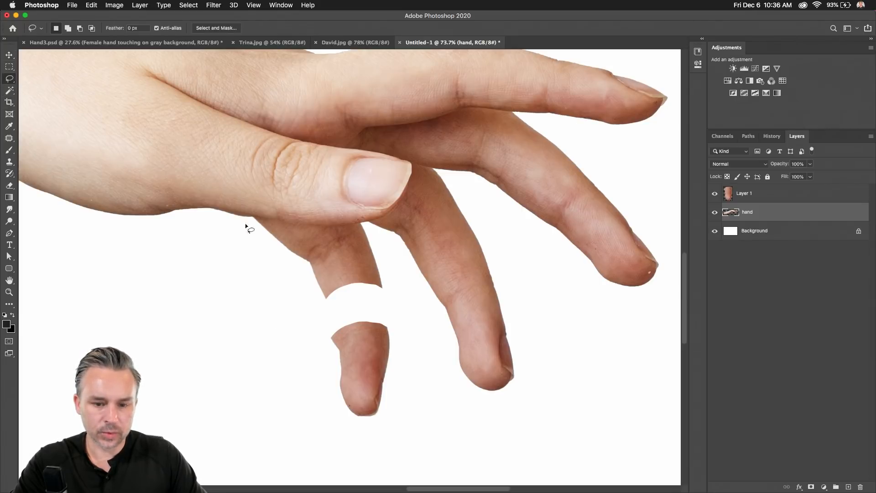
mouse_move(308, 274)
mouse_down()
mouse_move(339, 247)
mouse_move(372, 246)
mouse_move(392, 286)
mouse_move(378, 307)
mouse_move(323, 319)
mouse_move(296, 311)
mouse_up()
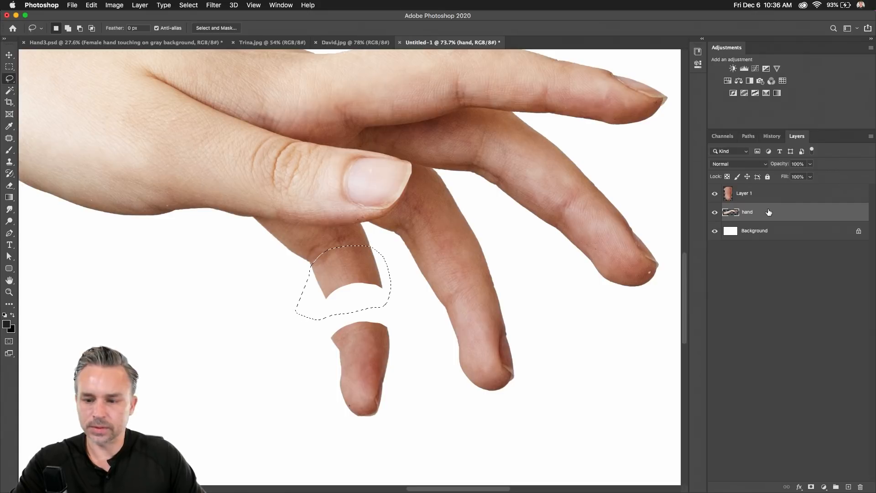
key(super+c)
key(super+v)
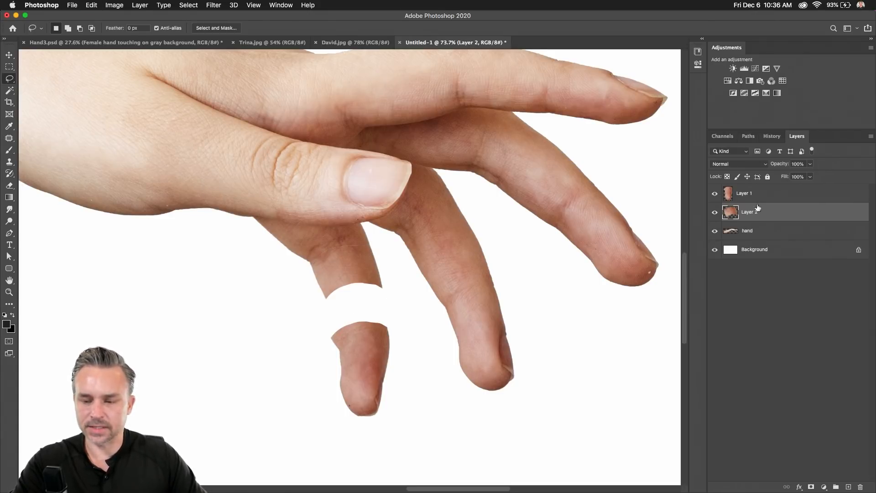
key(v)
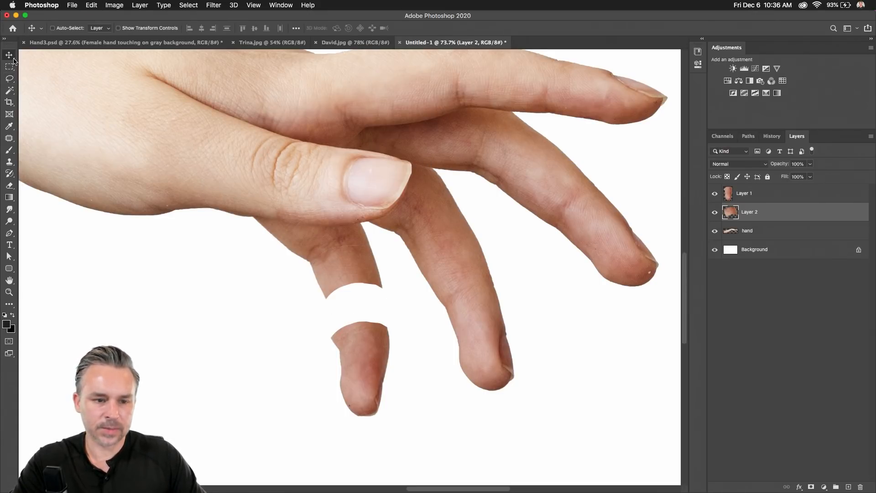
mouse_move(293, 274)
mouse_down()
mouse_move(292, 251)
mouse_move(293, 260)
mouse_up()
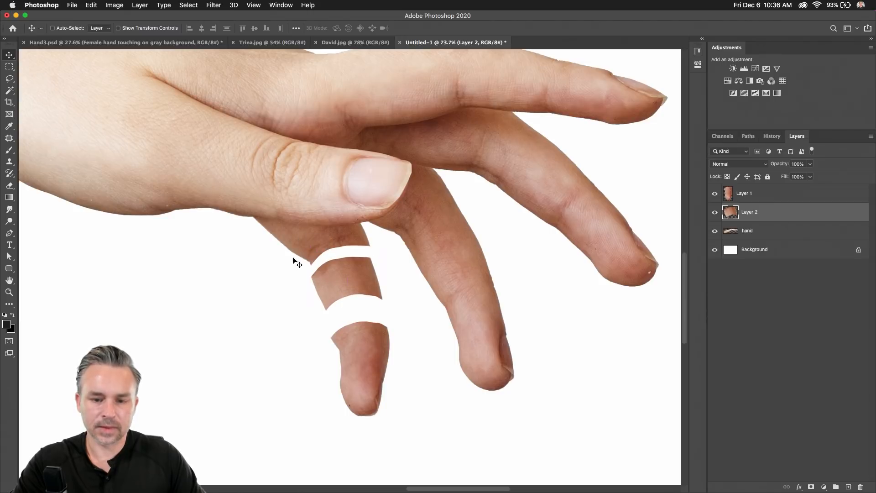
scroll(294, 260, up, 5)
scroll(293, 260, right, 5)
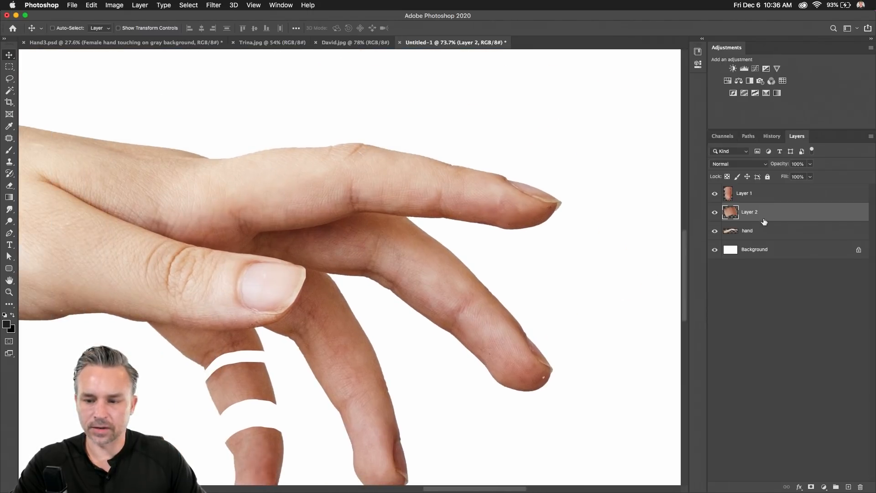
Lasso the index fingertip off the hand layer and paste it onto its own layer.
super+click(181, 212)
click(9, 79)
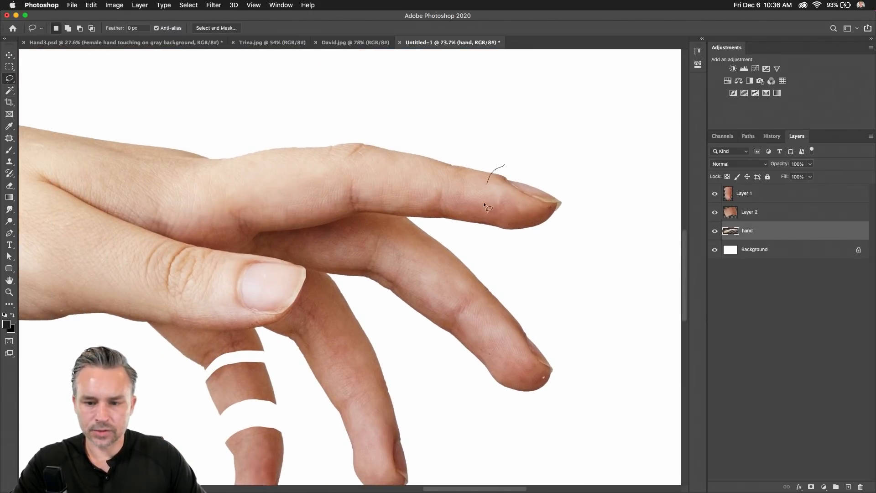
mouse_move(484, 204)
mouse_down()
mouse_move(522, 239)
mouse_move(502, 168)
mouse_up()
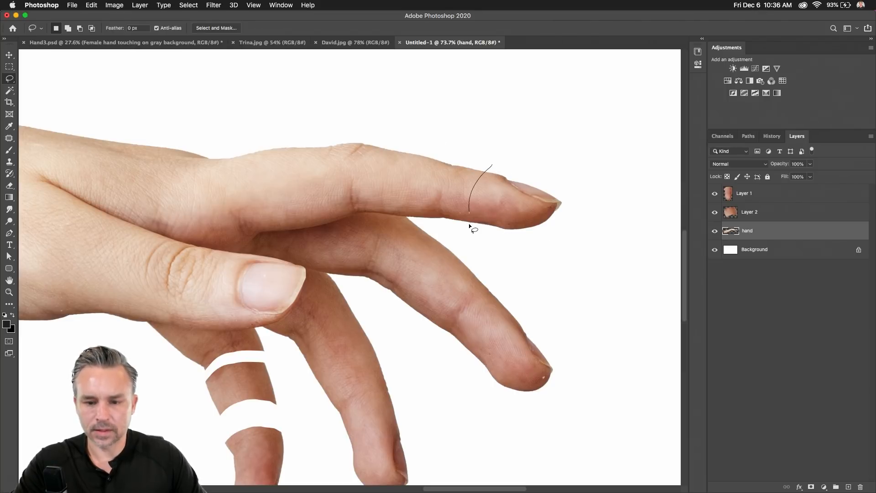
mouse_move(549, 240)
mouse_down()
mouse_move(580, 198)
mouse_move(548, 169)
mouse_up()
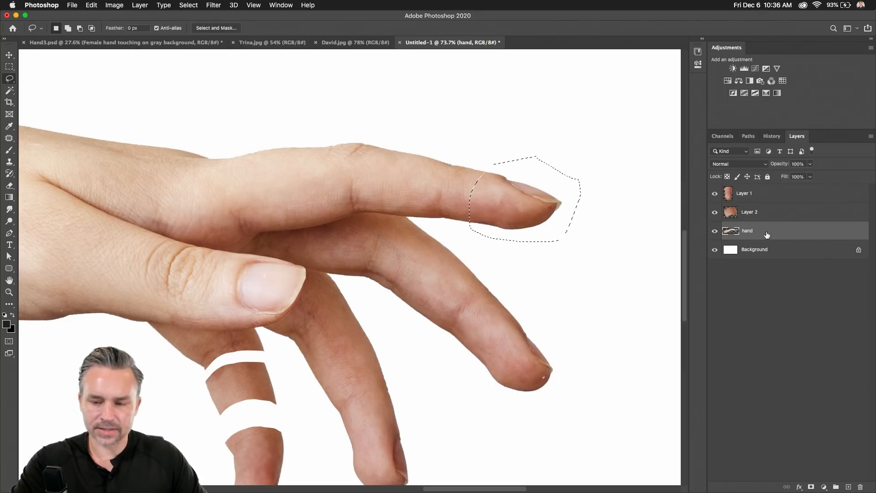
key(BackSpace)
key(super+d)
key(super+v)
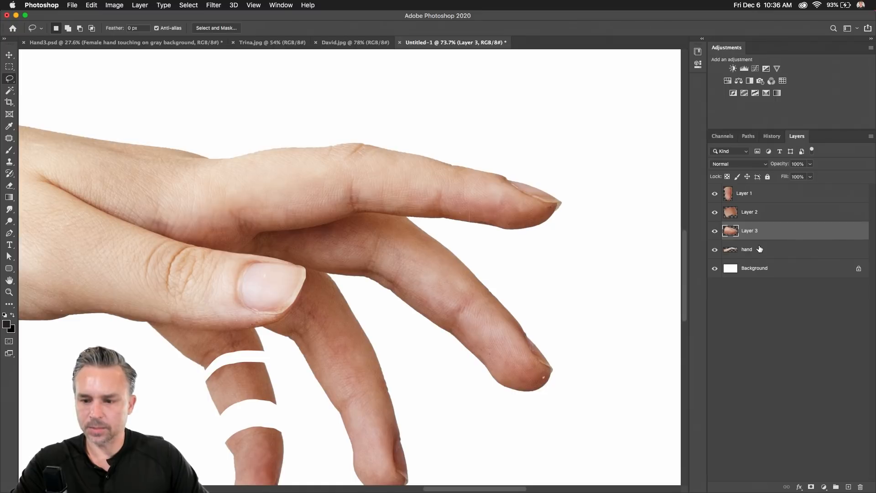
Cut the index finger section behind the tip onto its own layer and select Layer 3.
click(760, 249)
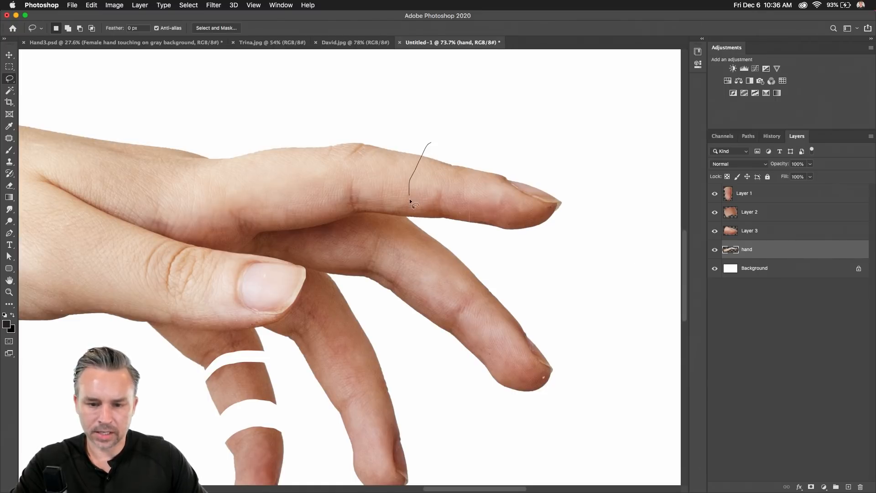
drag(417, 216, 418, 218)
key(super+d)
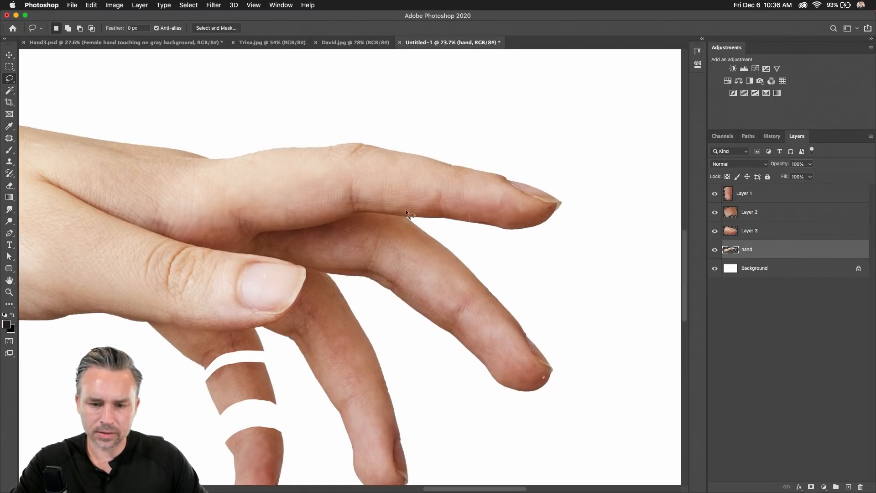
mouse_move(411, 162)
mouse_down()
mouse_move(479, 155)
mouse_move(571, 185)
mouse_move(610, 238)
mouse_move(581, 269)
mouse_up()
key(super+x)
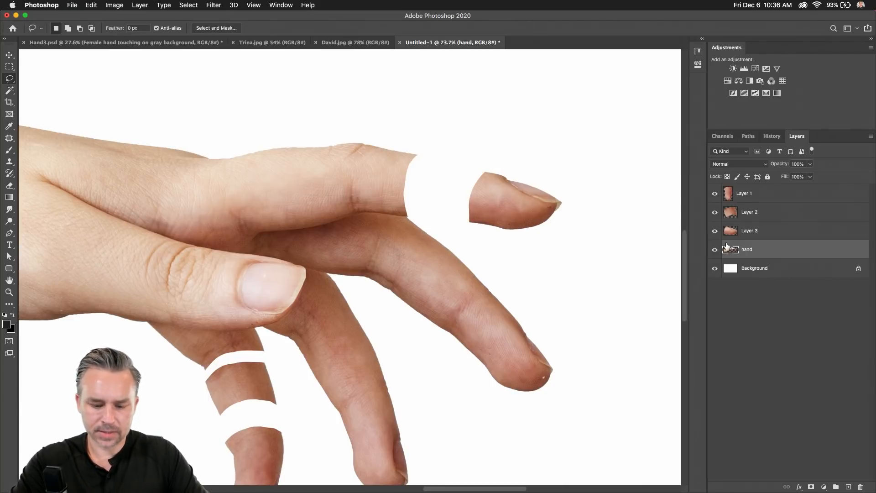
key(super+shift+v)
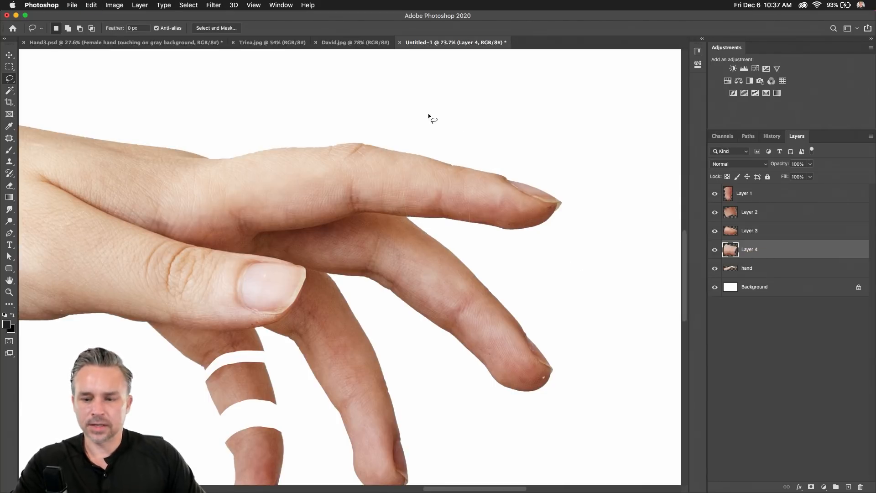
key(v)
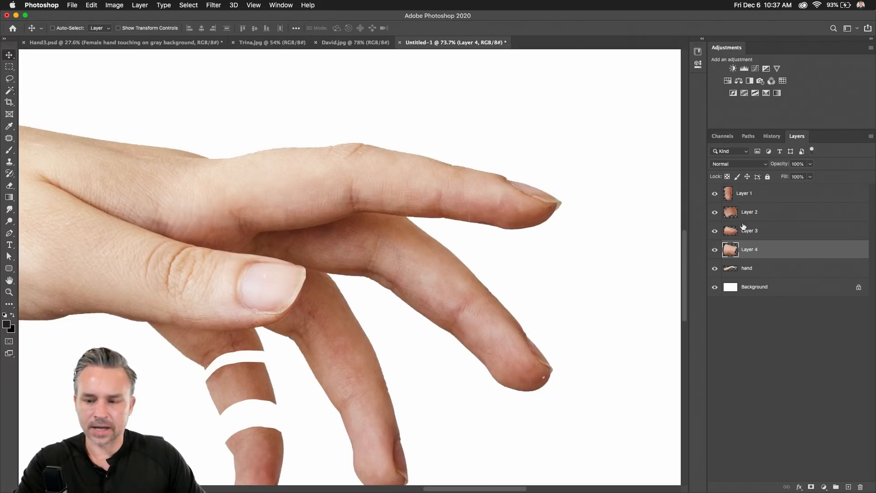
click(731, 234)
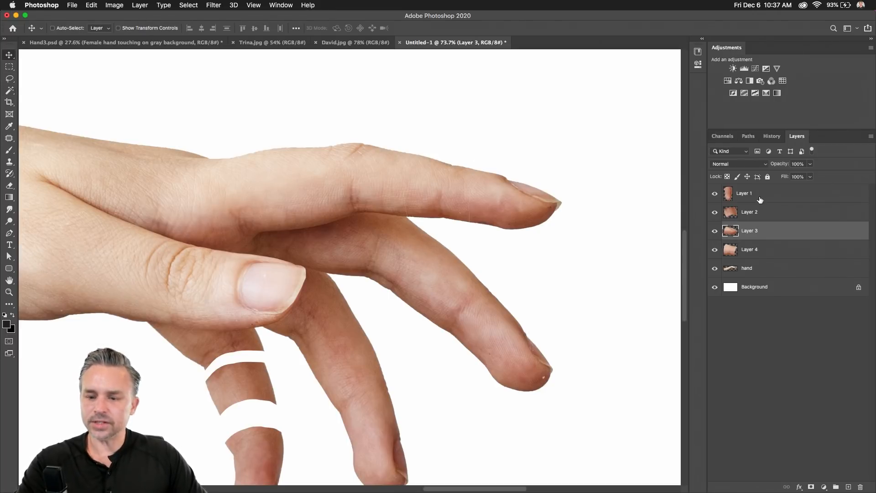
In Layers Panel Options, choose Entire Document thumbnails, enable Expand New Effects and Add "copy".
click(871, 137)
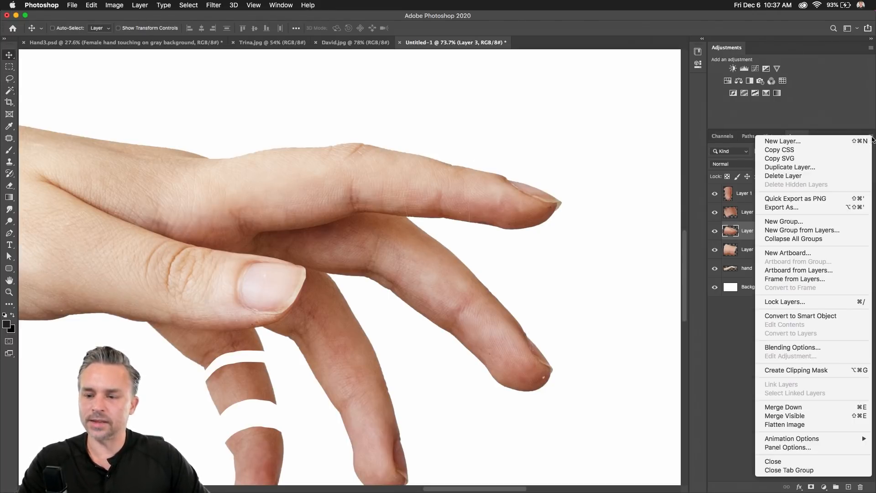
click(798, 447)
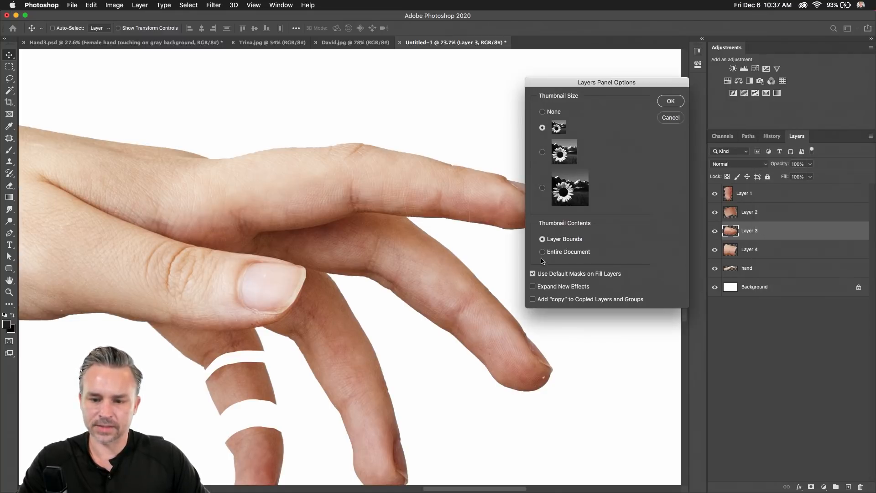
click(543, 252)
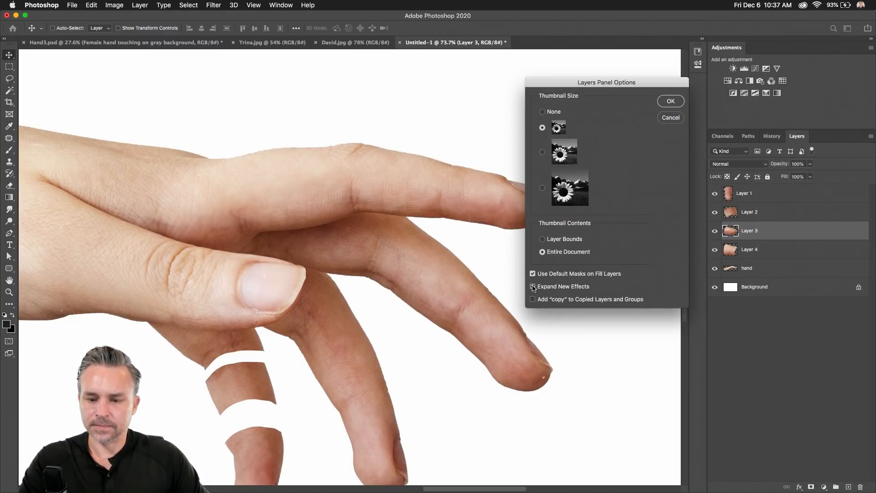
click(533, 287)
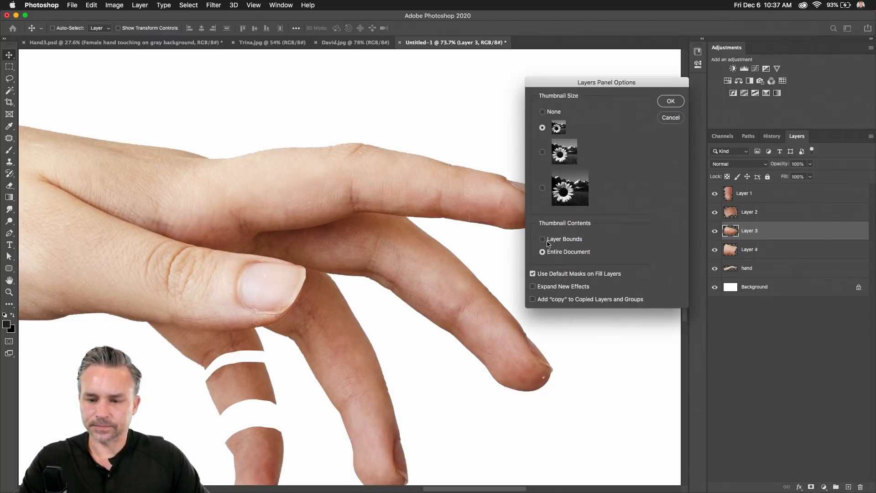
click(533, 300)
click(533, 287)
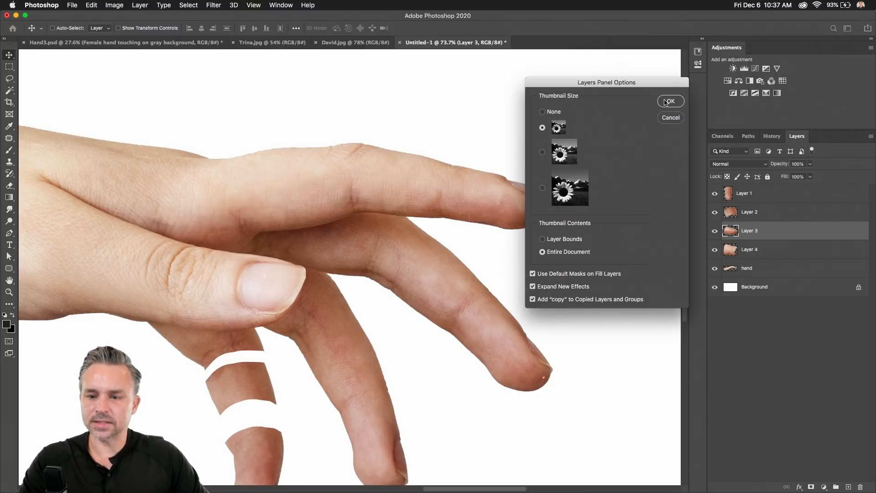
click(669, 101)
scroll(152, 182, down, 5)
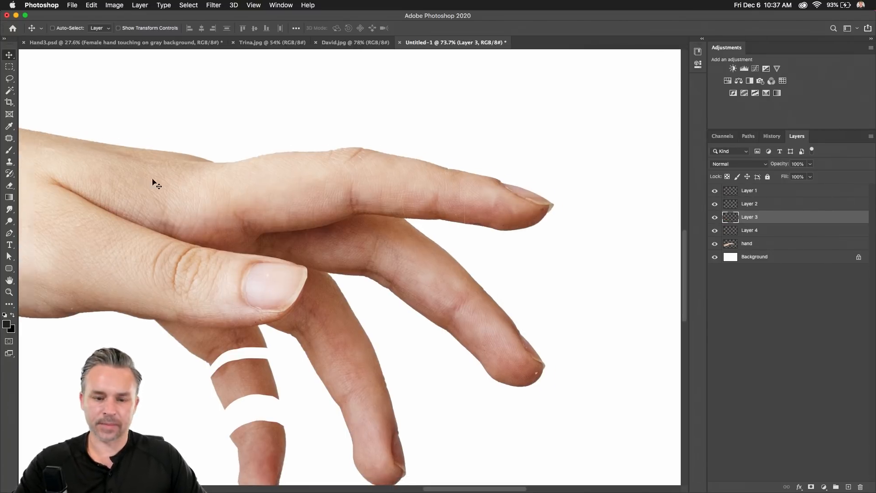
drag(162, 180, 241, 134)
drag(107, 106, 128, 119)
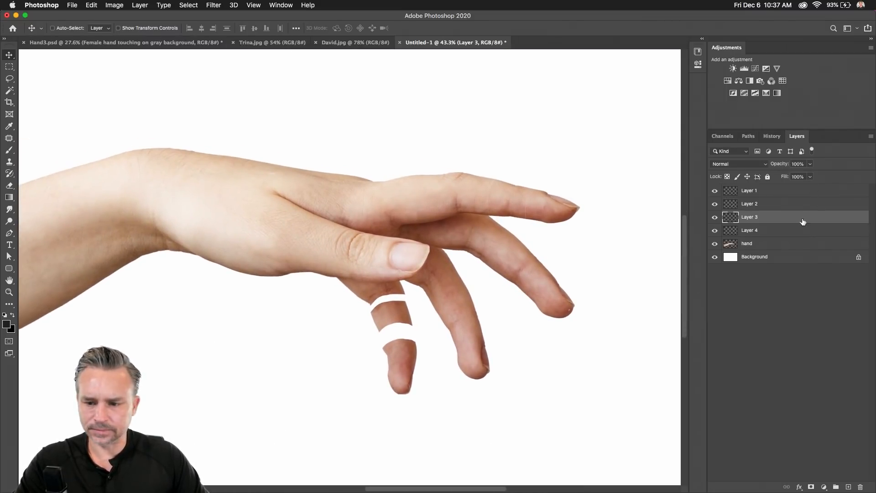
scroll(534, 285, up, 3)
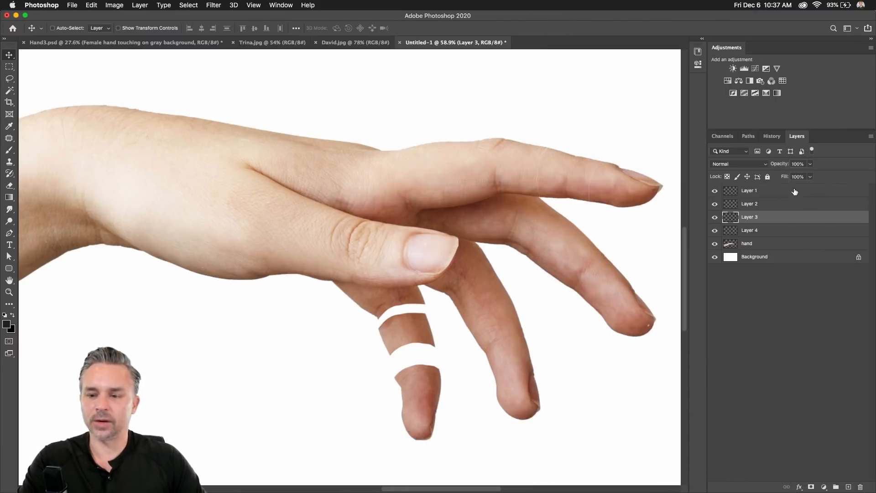
In Layers Panel Options, choose Layer Bounds thumbnails and uncheck Expand New Effects and Add "copy".
click(870, 136)
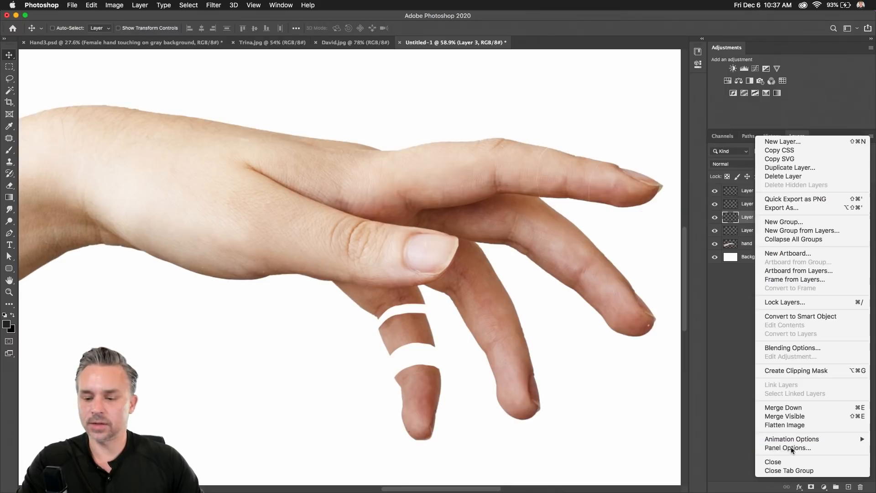
click(790, 447)
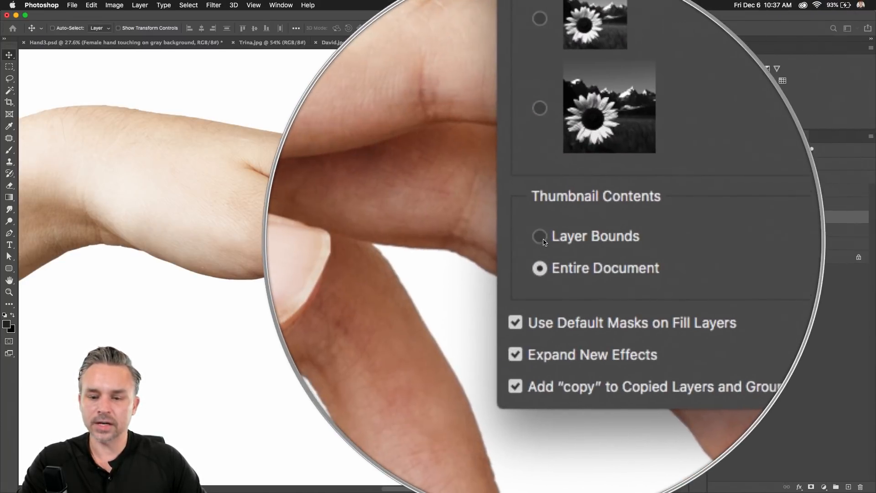
click(542, 241)
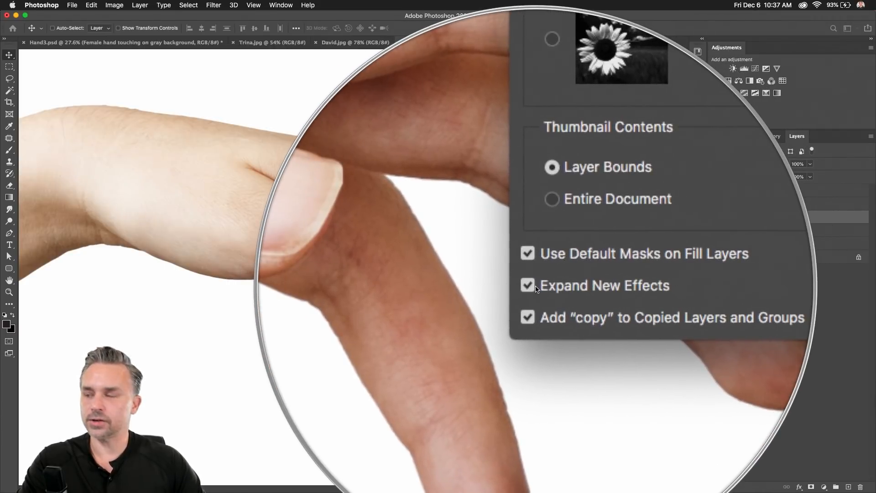
click(535, 288)
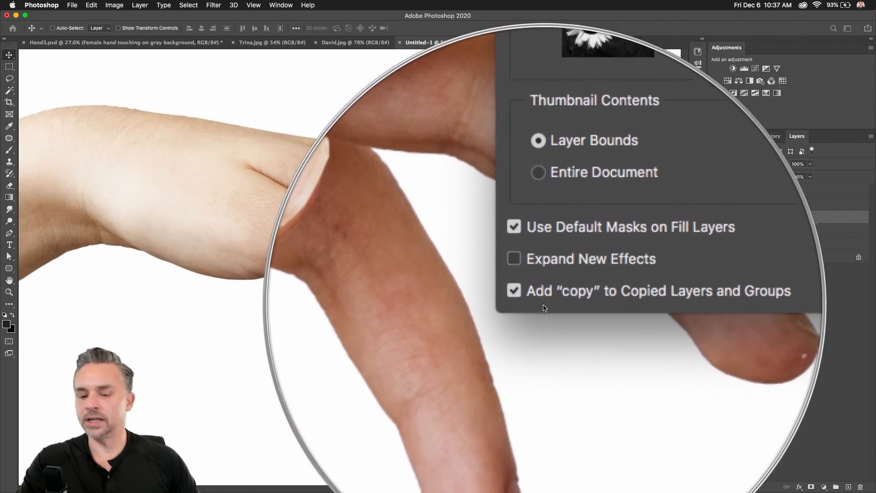
click(543, 292)
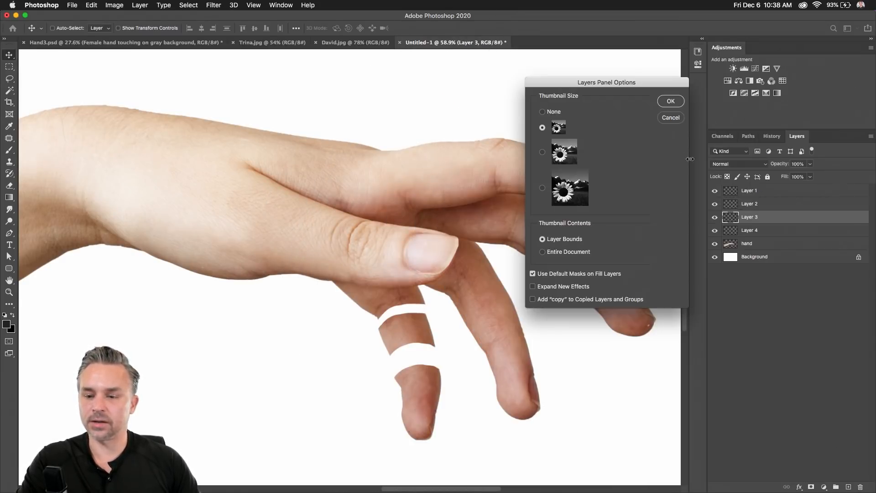
click(672, 101)
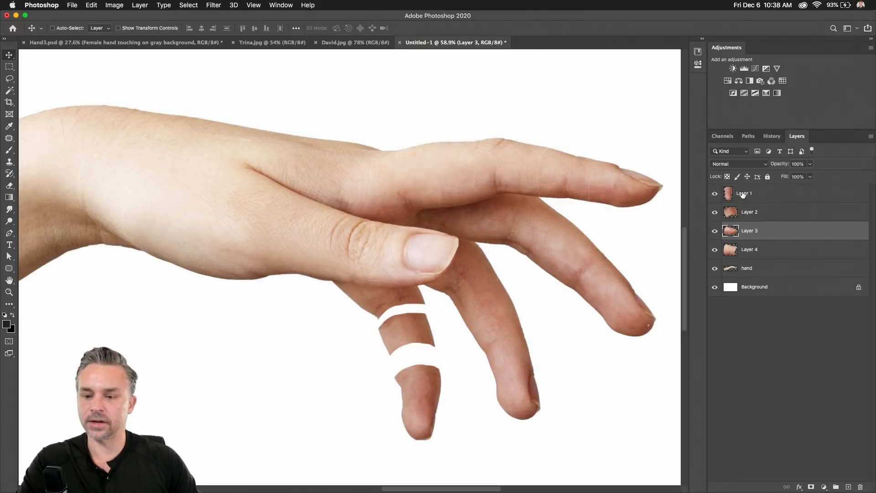
Inspect the Layer 1–4 finger pieces and the hand layer up close one by one.
click(743, 195)
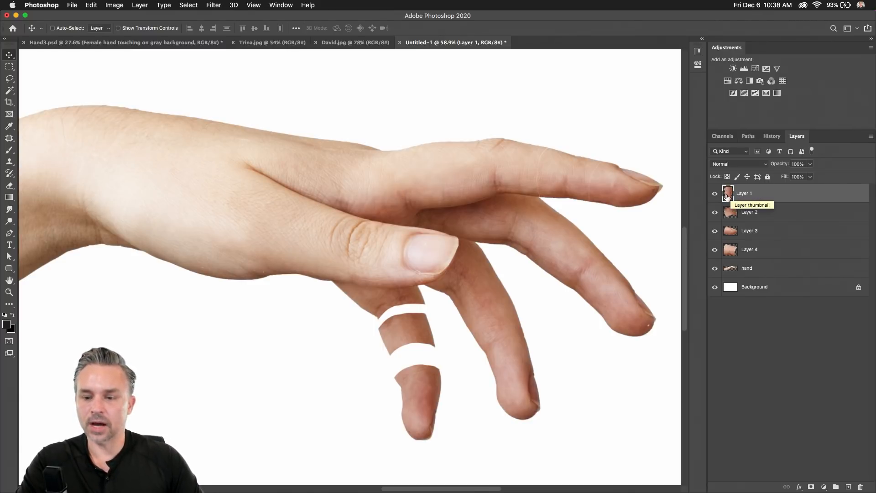
alt+click(728, 195)
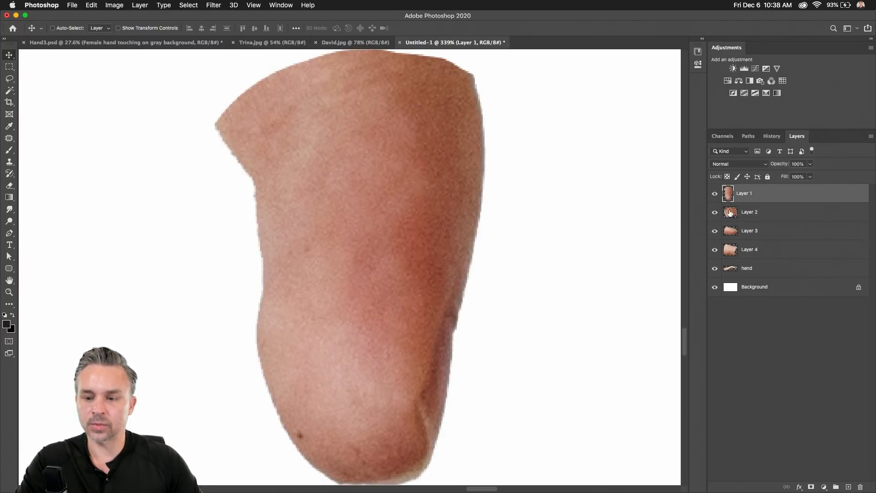
alt+click(731, 214)
alt+click(731, 231)
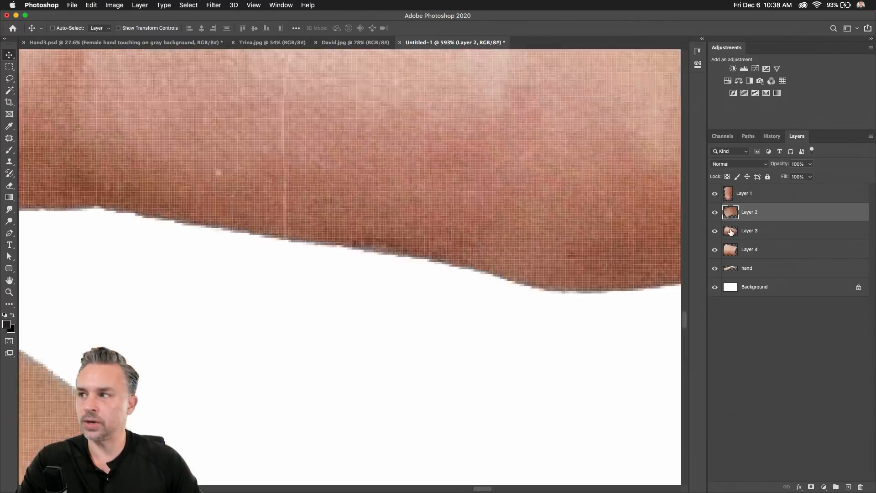
alt+click(731, 251)
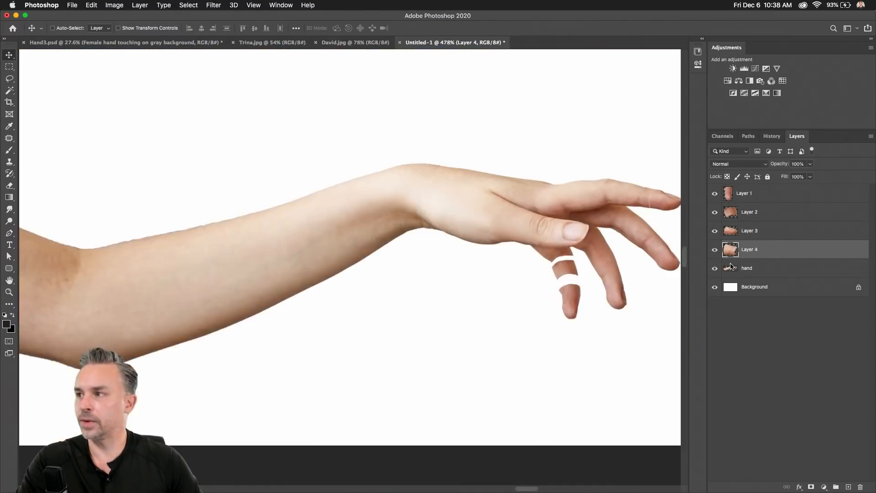
alt+click(731, 267)
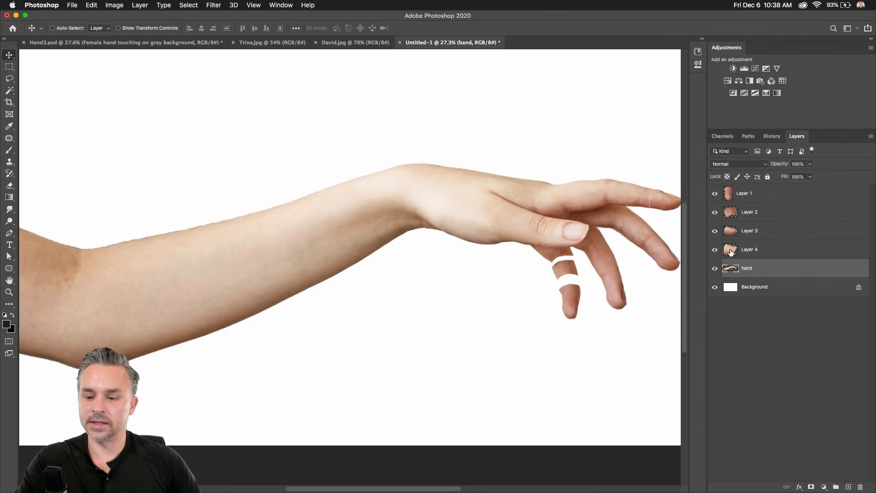
alt+click(730, 251)
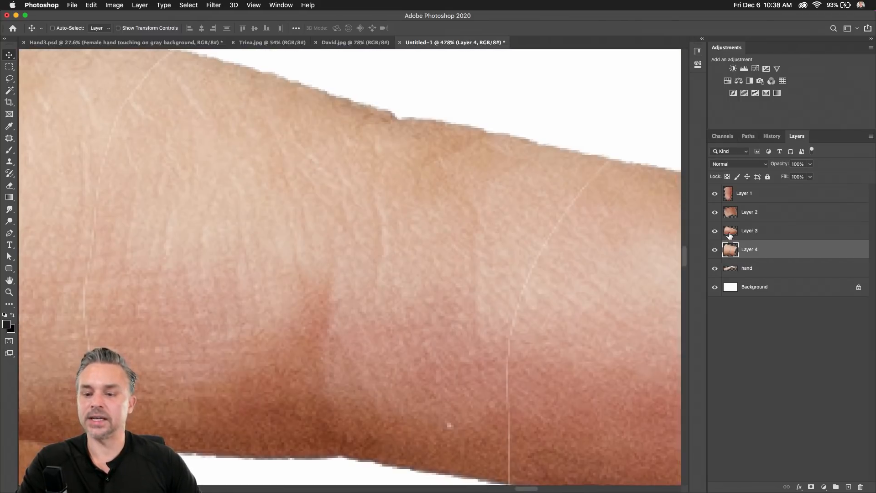
alt+click(730, 236)
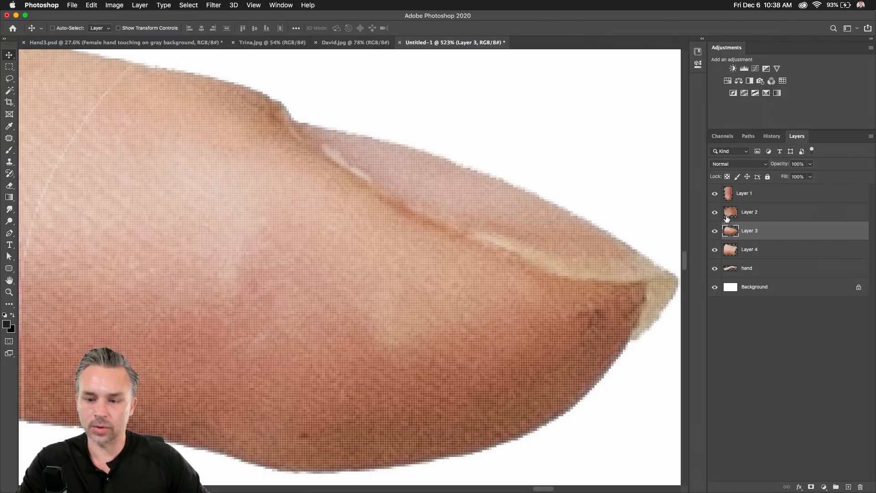
Re-inspect the Layer 1–3 pieces, undo the accidental Layer 2 clipping mask, and return to the full arm.
alt+click(727, 216)
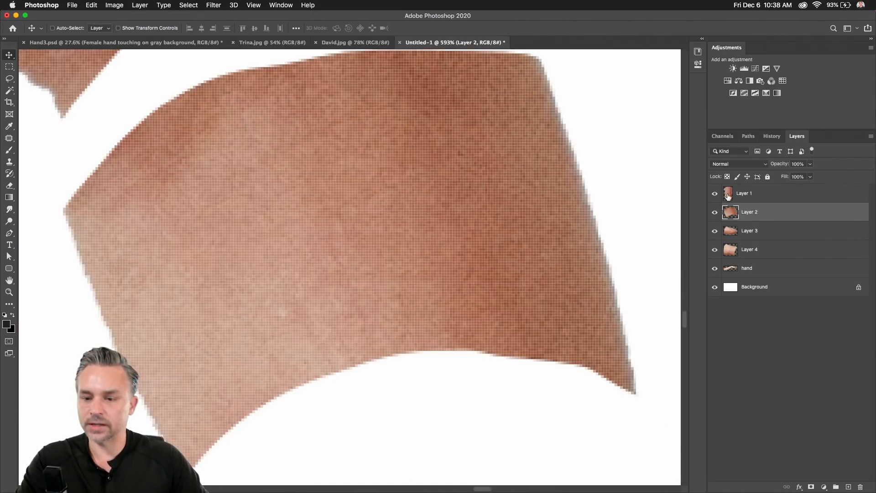
alt+click(729, 197)
alt+click(729, 221)
alt+click(729, 232)
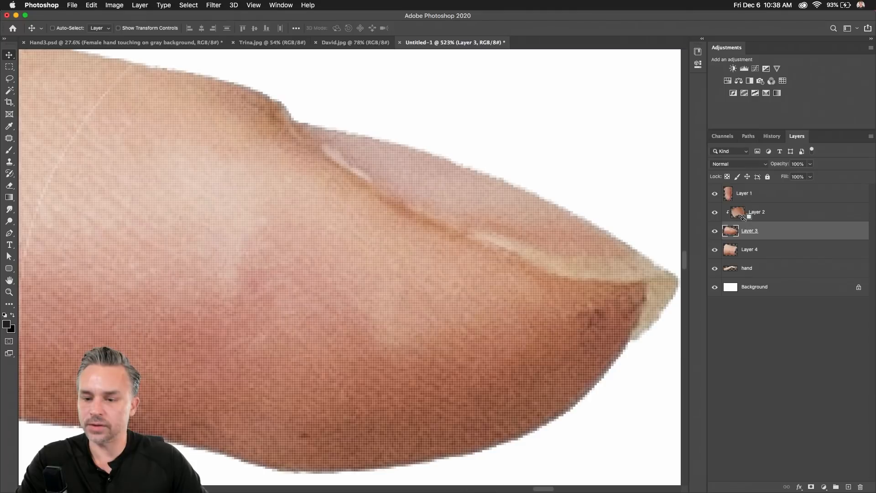
key(super+z)
alt+click(731, 288)
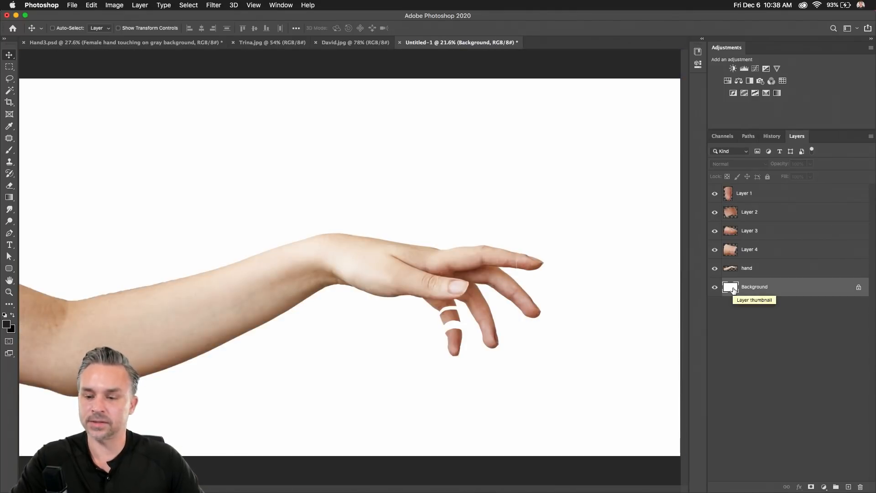
Solo the Layer 3 fingertip briefly, restore all layers, then load Layer 3's outline as a selection.
click(752, 194)
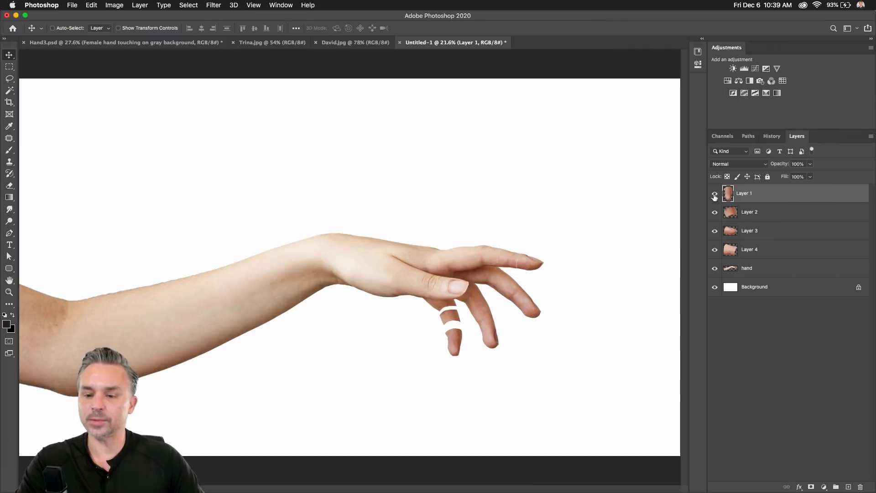
click(747, 232)
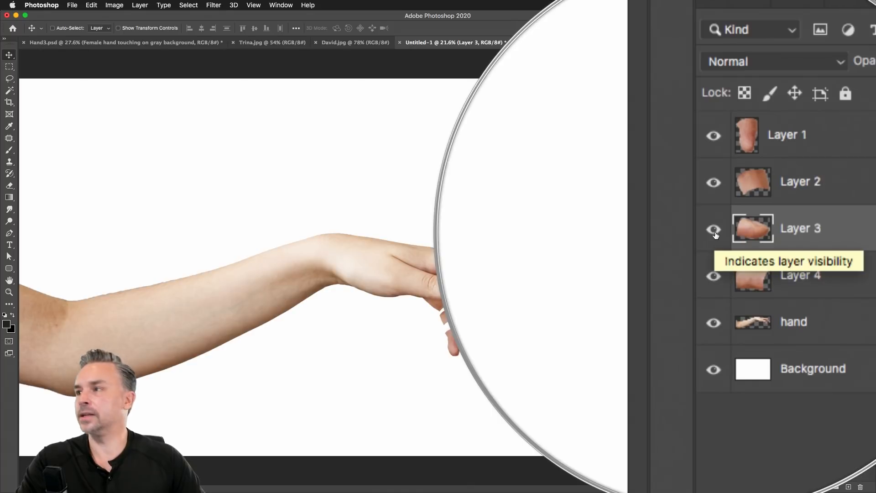
alt+click(715, 232)
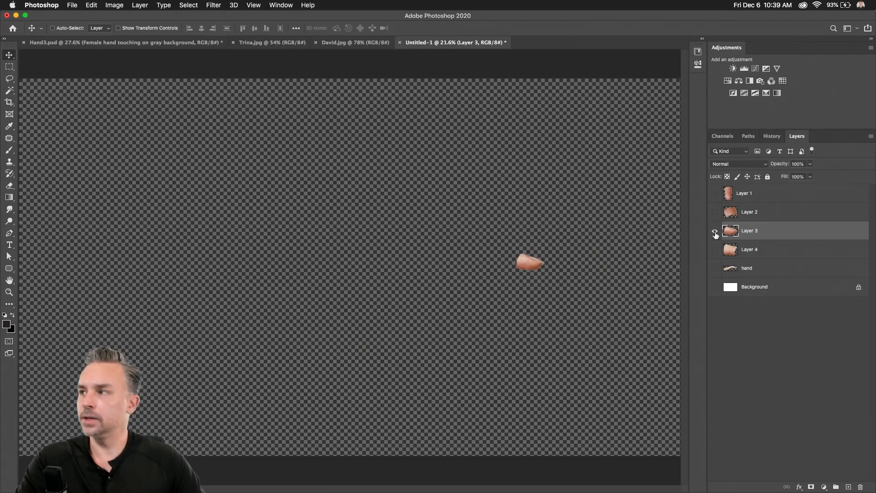
alt+click(716, 232)
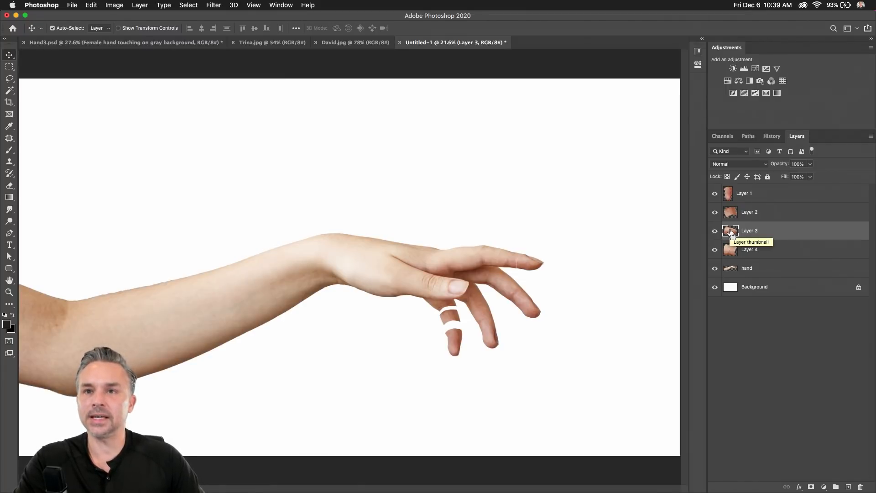
super+click(730, 233)
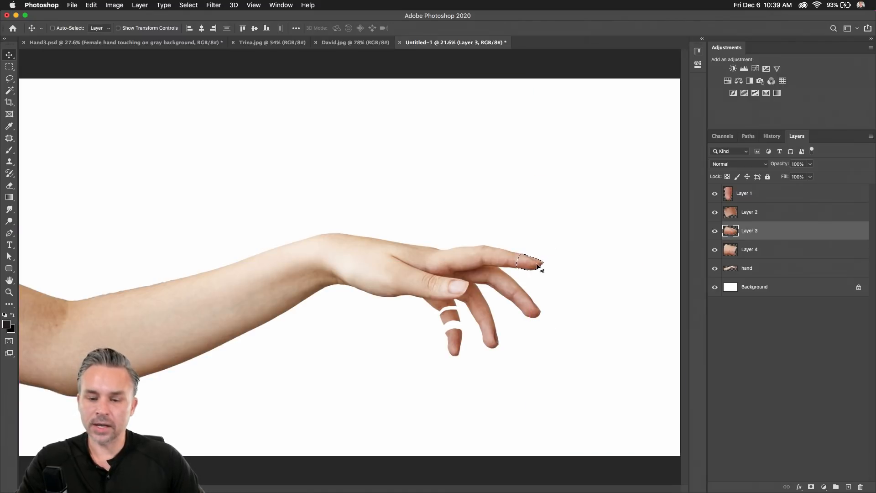
Preview the Layer 2, Layer 1 and hand outlines as selections, then deselect.
scroll(535, 263, up, 5)
drag(536, 263, 169, 229)
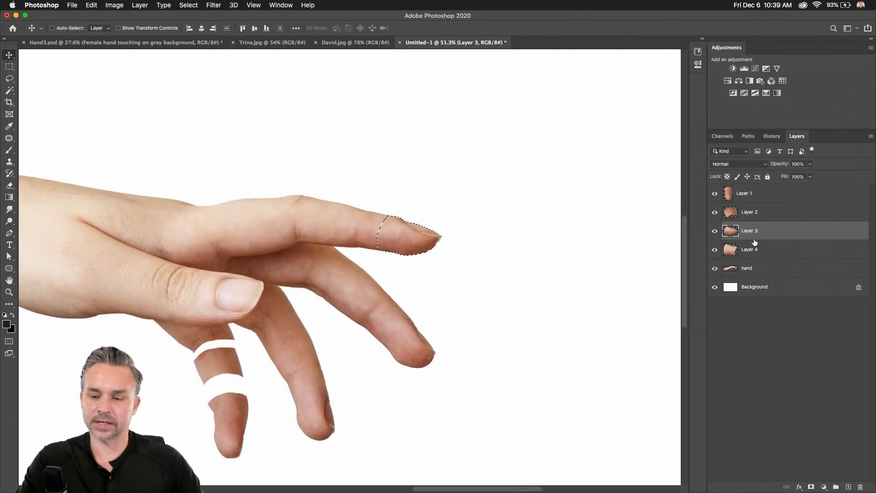
super+click(731, 215)
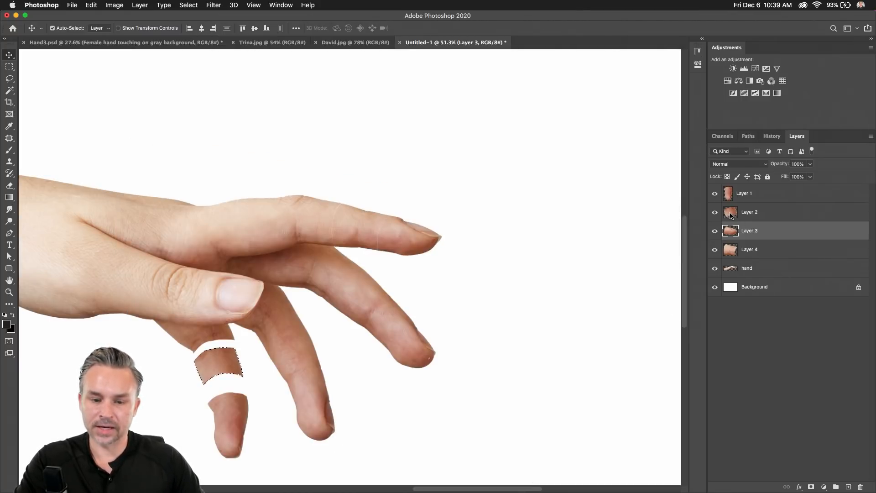
super+click(728, 196)
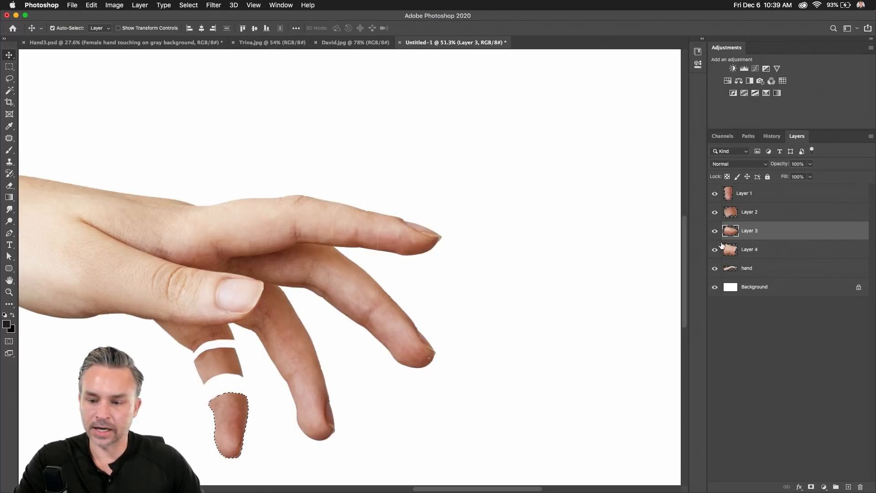
super+click(730, 269)
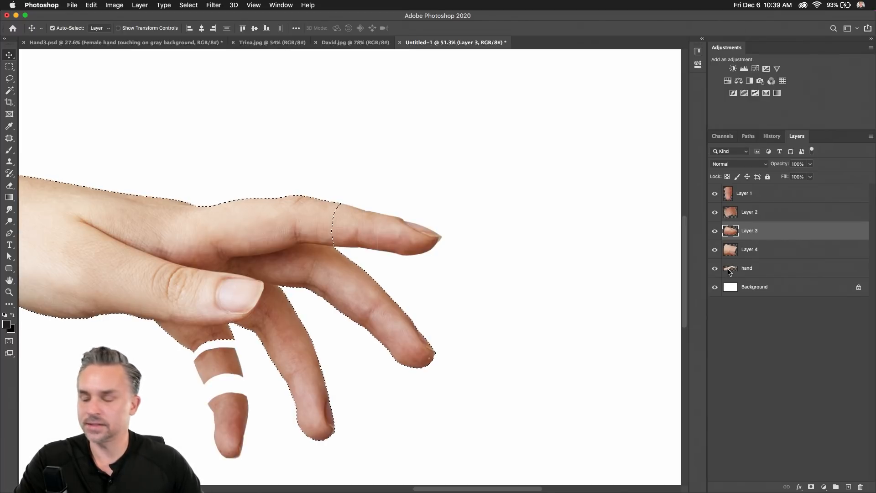
key(super+d)
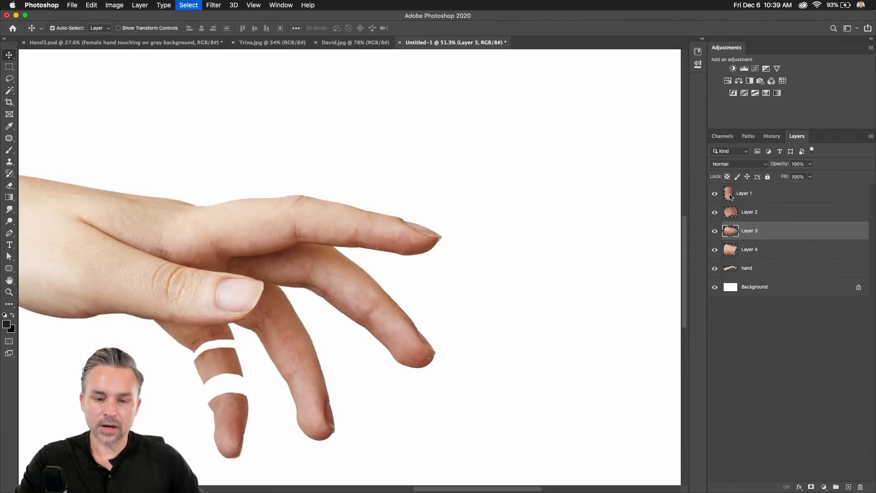
Move in close on the split finger and make the hand layer active.
key(super+minus)
drag(174, 166, 278, 143)
key(super+plus)
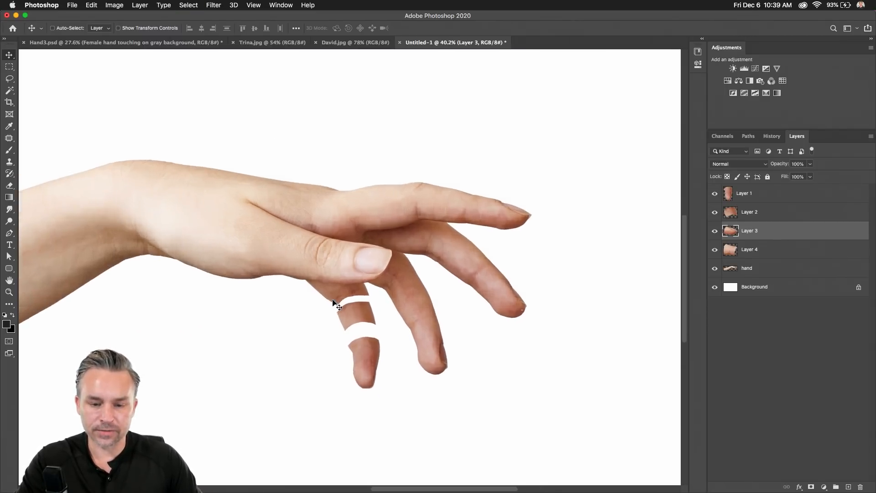
scroll(334, 303, up, 5)
click(730, 271)
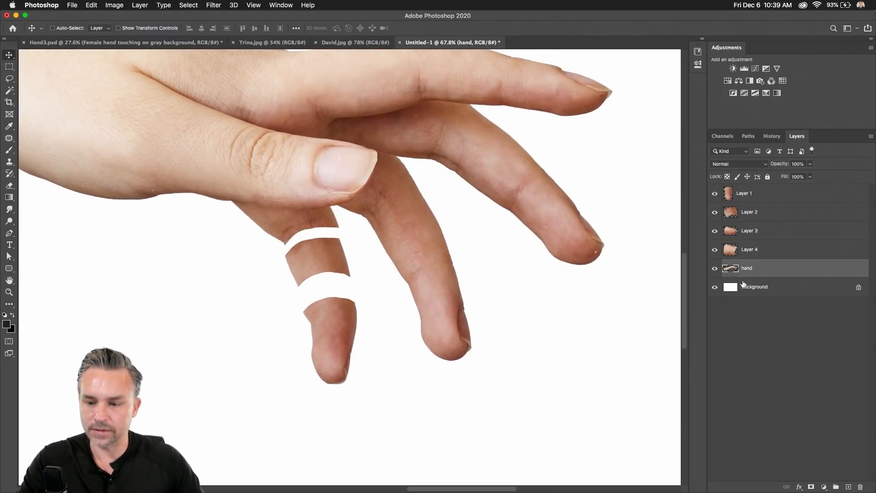
Add a new layer and set the Pen tool to shapes with magenta fill and no stroke.
scroll(249, 229, up, 4)
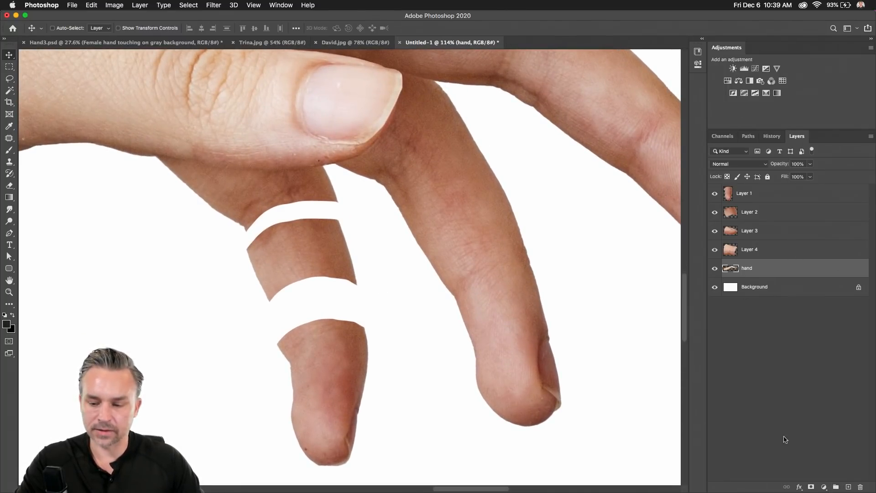
click(849, 487)
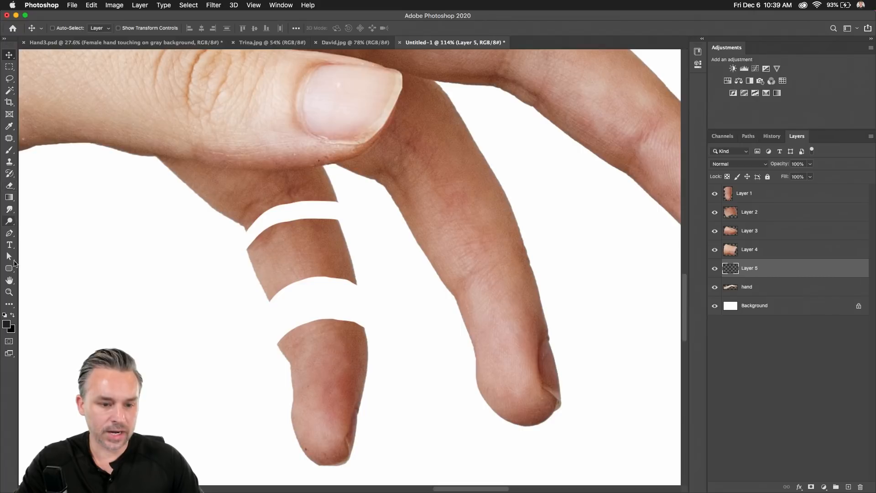
click(9, 233)
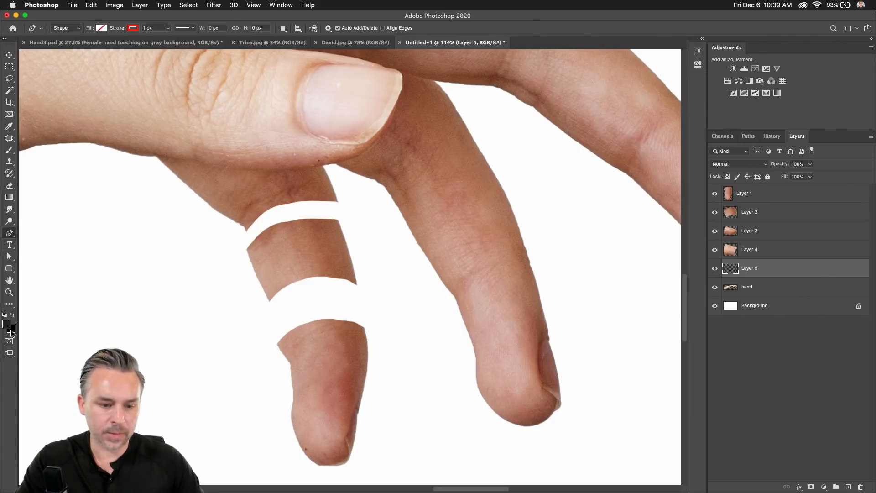
click(97, 28)
double_click(83, 85)
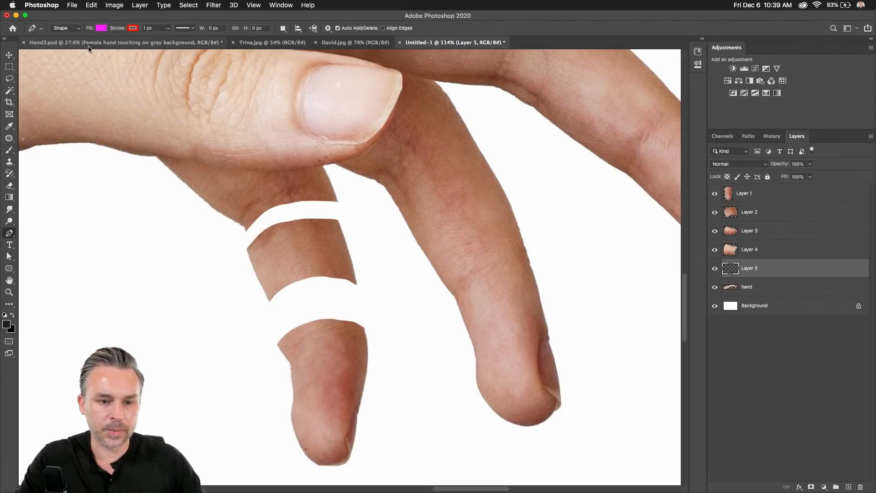
click(133, 28)
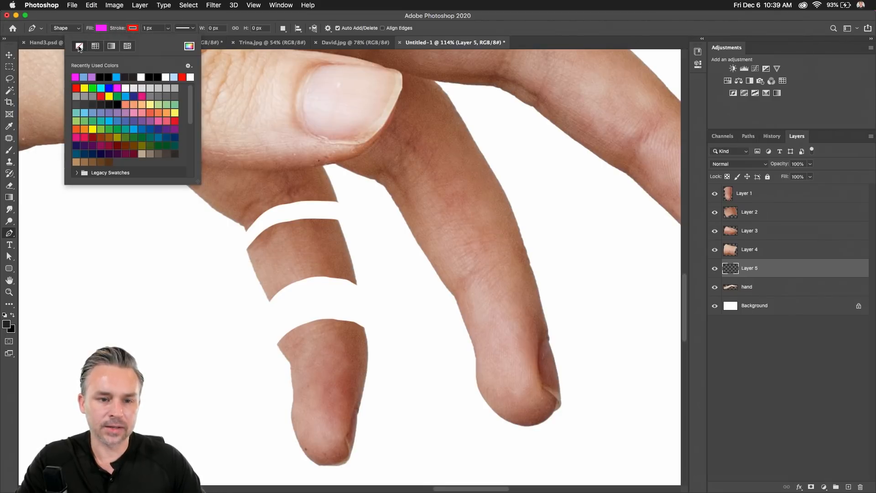
click(77, 47)
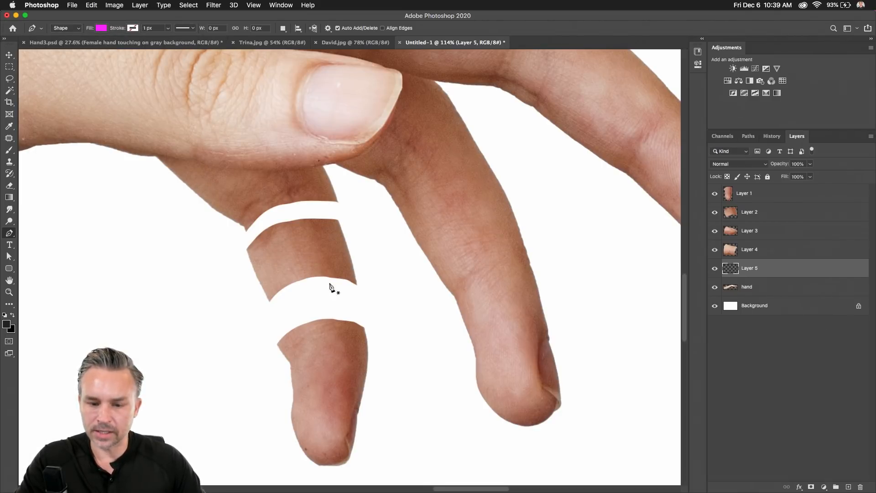
Draw a closed magenta ellipse filling the lower finger gap.
click(304, 269)
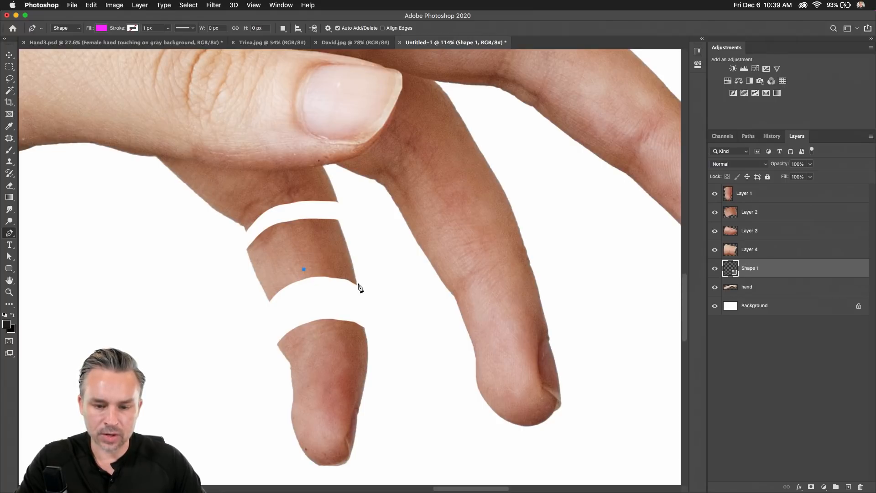
drag(356, 284, 265, 284)
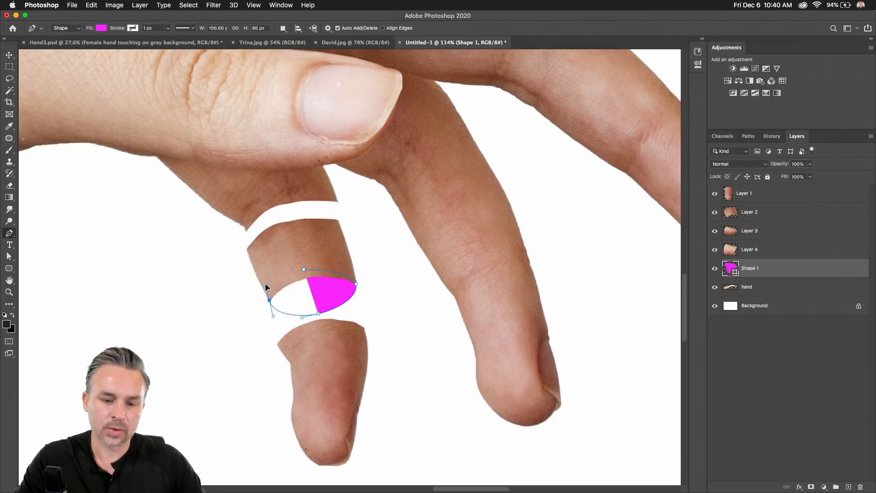
click(304, 270)
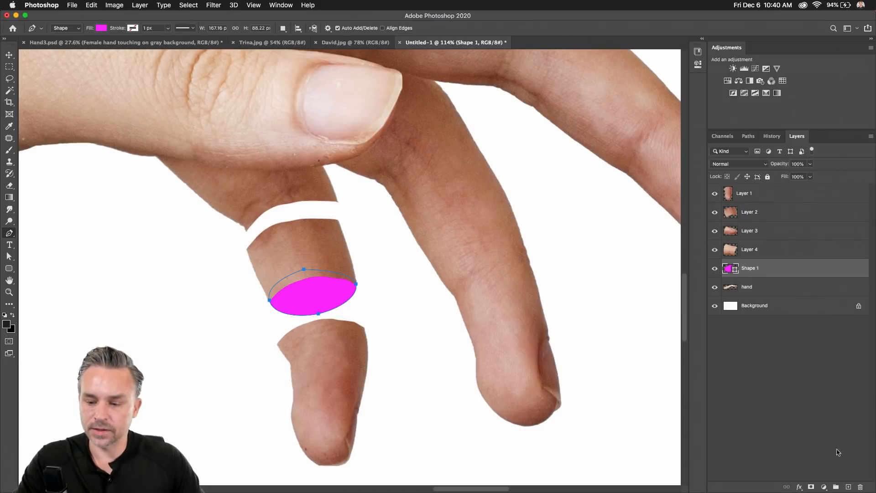
On another new layer, draw a second magenta shape filling the upper gap.
click(848, 487)
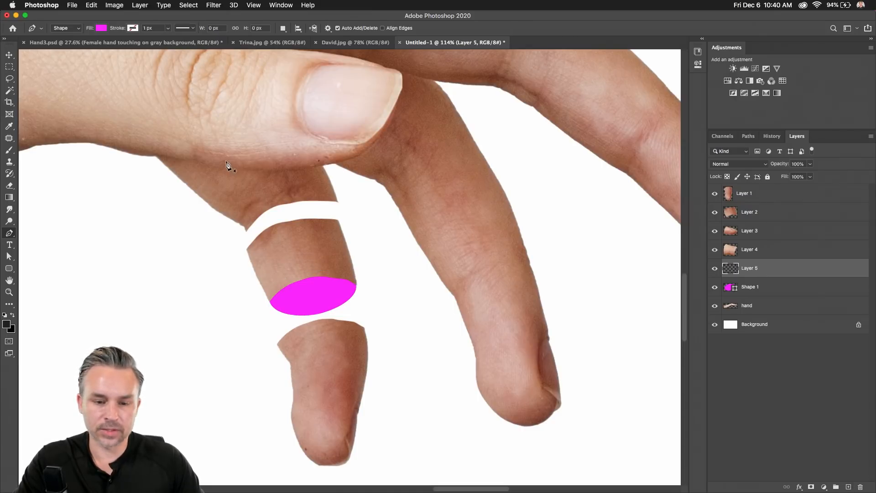
click(281, 198)
drag(337, 201, 339, 208)
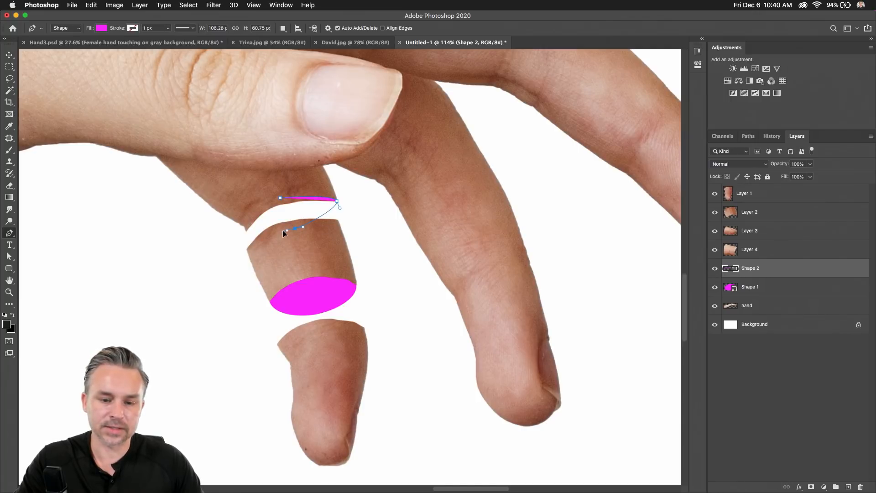
drag(246, 230, 243, 218)
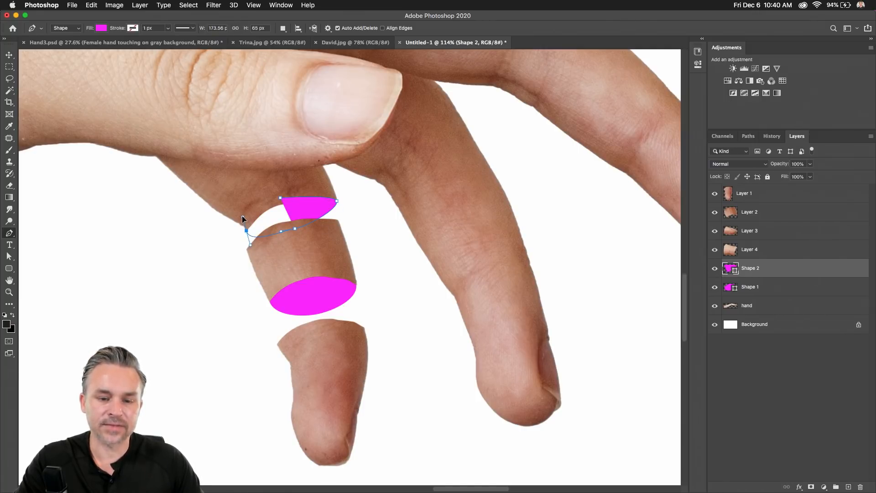
click(281, 199)
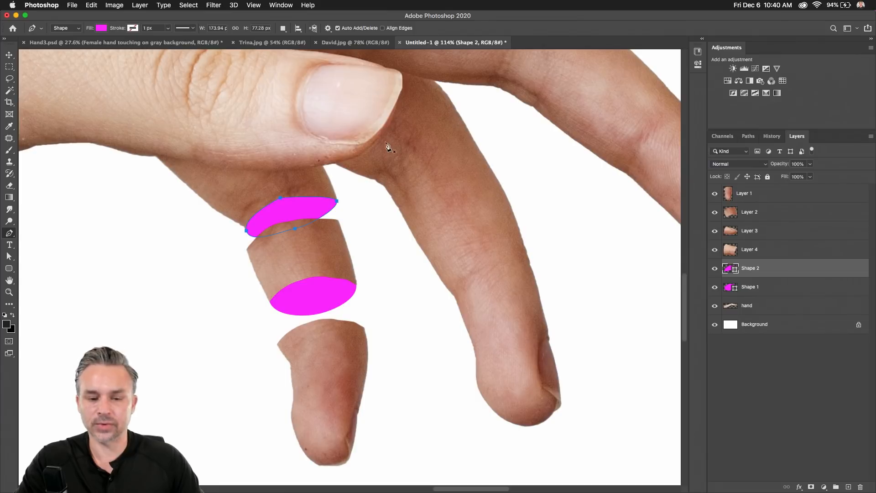
drag(388, 147, 340, 196)
drag(328, 346, 193, 424)
drag(409, 186, 328, 317)
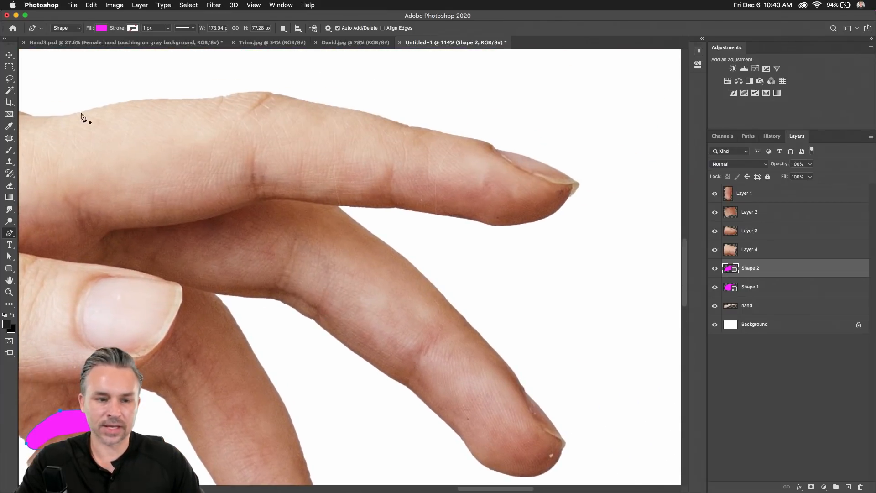
Drag the Layer 3 fingertip and Layer 4 middle segment right to open white gaps.
click(11, 55)
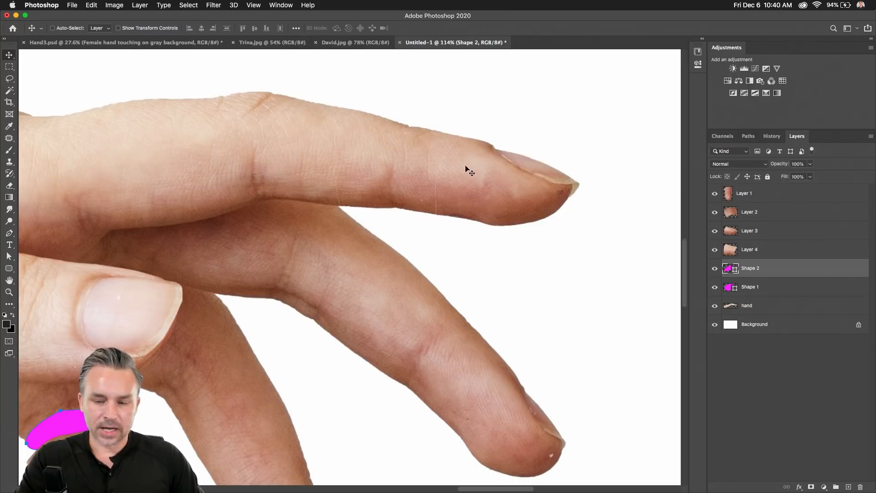
super+click(486, 188)
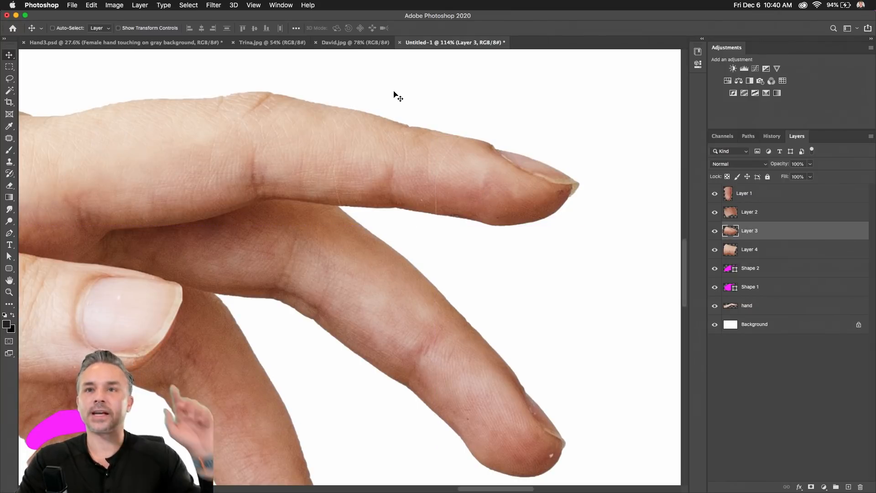
click(777, 273)
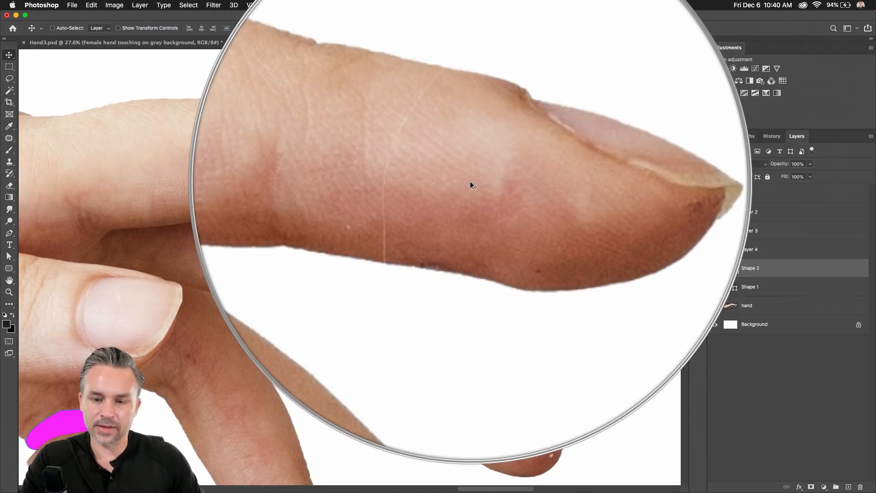
key(super)
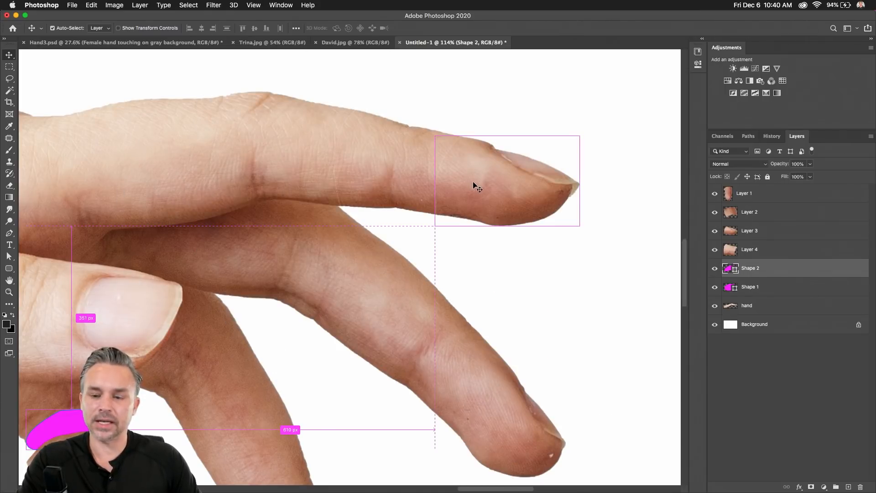
super+click(474, 183)
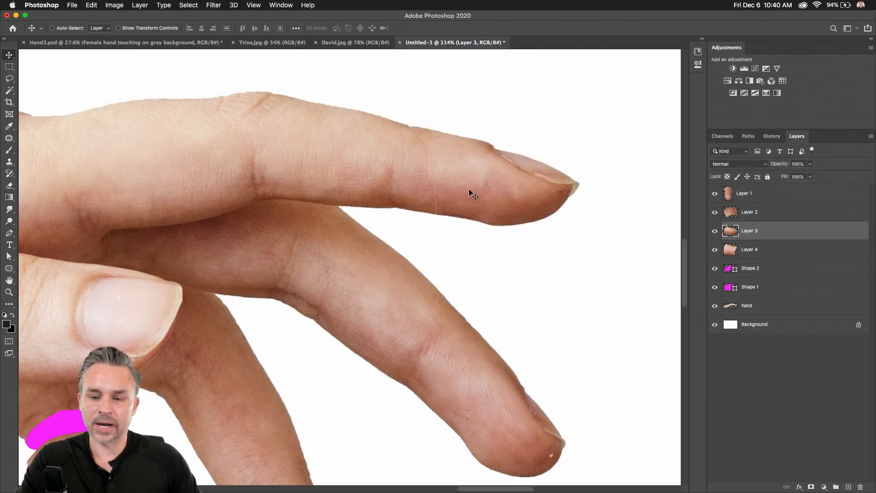
drag(470, 191, 505, 193)
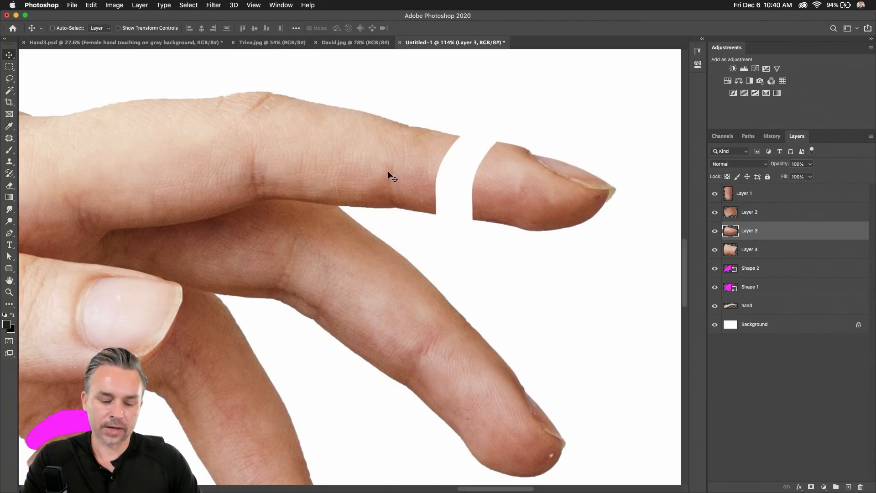
super+click(388, 174)
drag(372, 172, 398, 174)
Nudge the fingertip further right and add an empty layer above Shape 2.
super+click(513, 191)
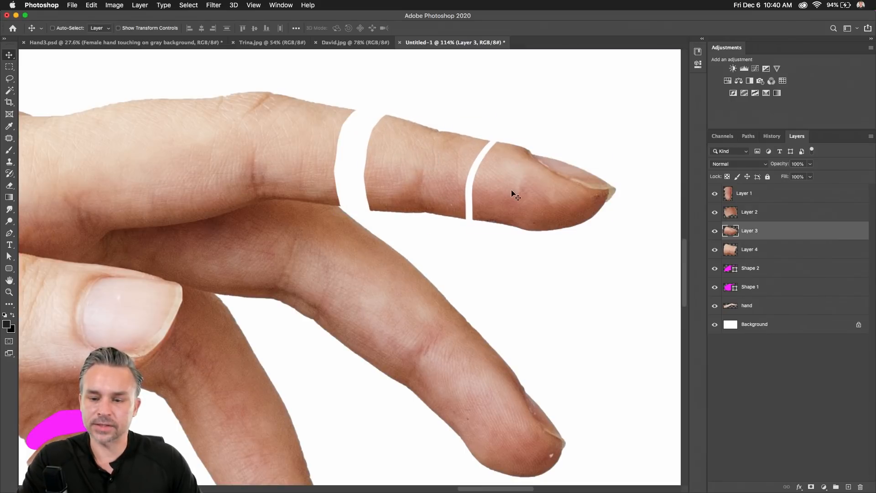
drag(512, 192, 532, 194)
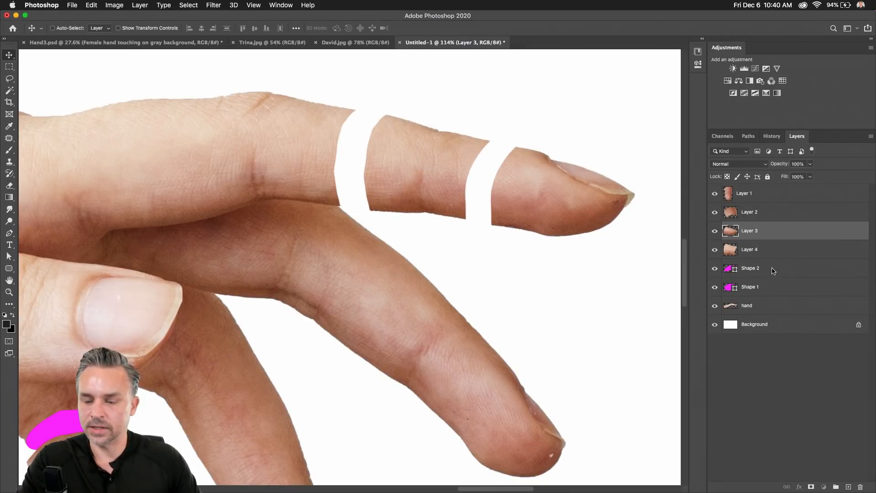
click(773, 268)
click(848, 487)
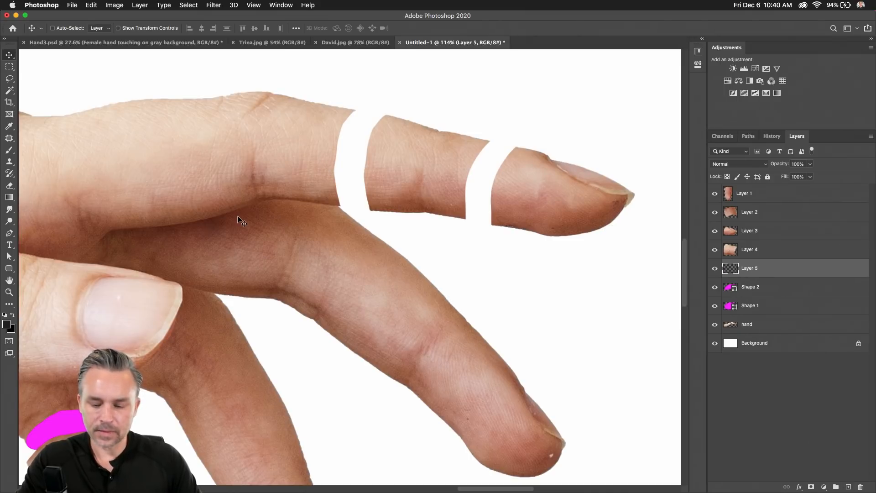
Draw a magenta lens-shaped joint in the gap before the fingertip.
key(o)
key(p)
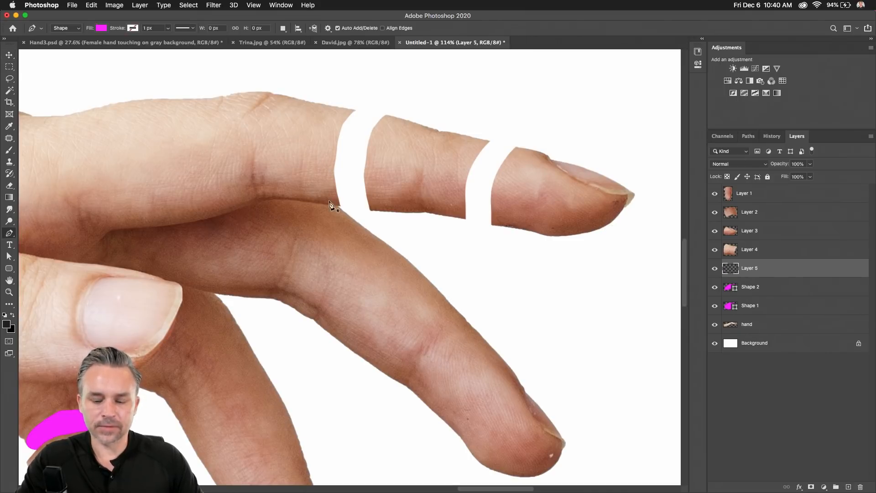
click(453, 171)
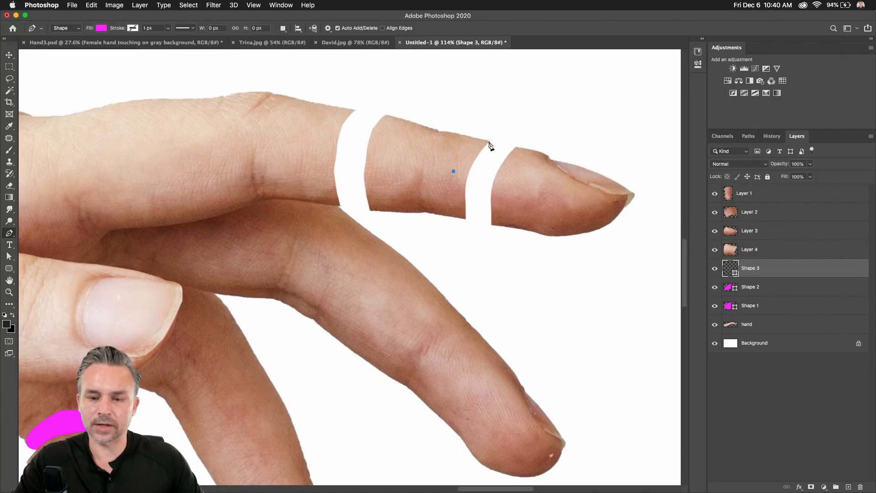
drag(490, 143, 498, 146)
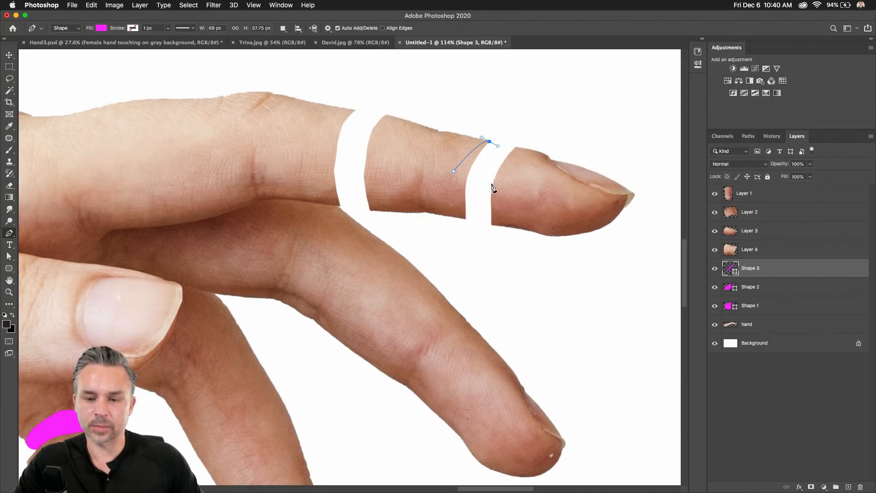
drag(492, 184, 493, 190)
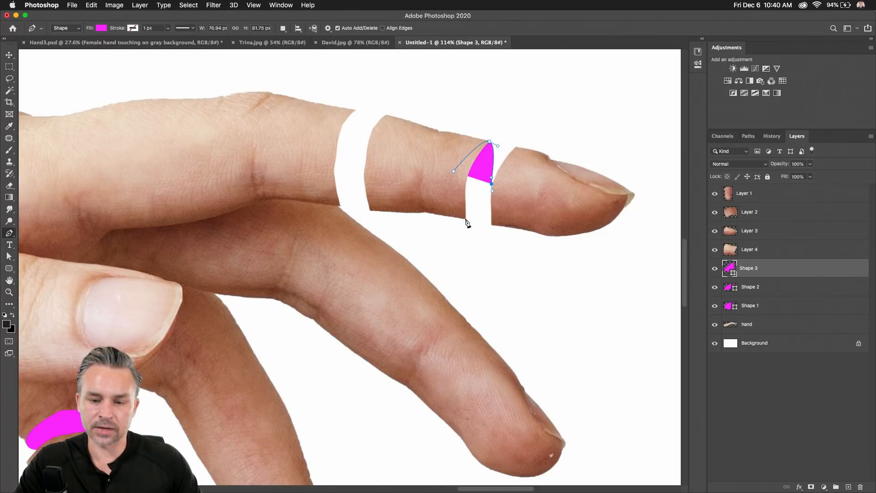
drag(466, 219, 457, 215)
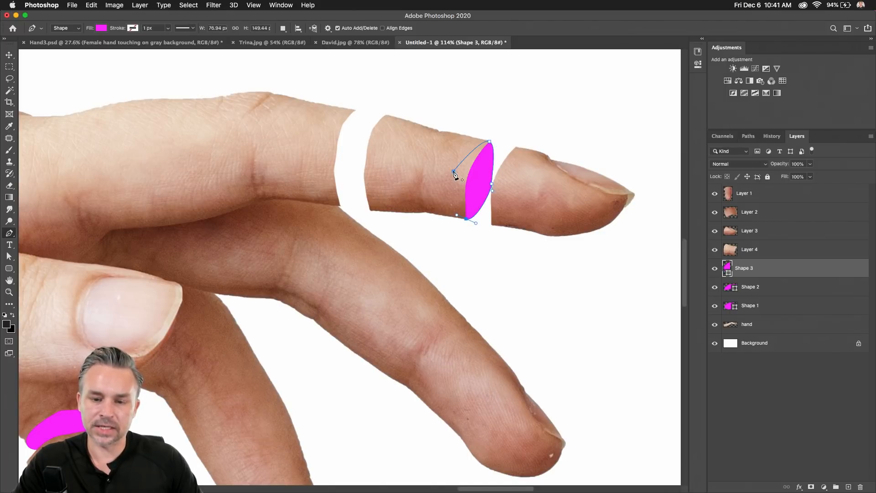
click(454, 173)
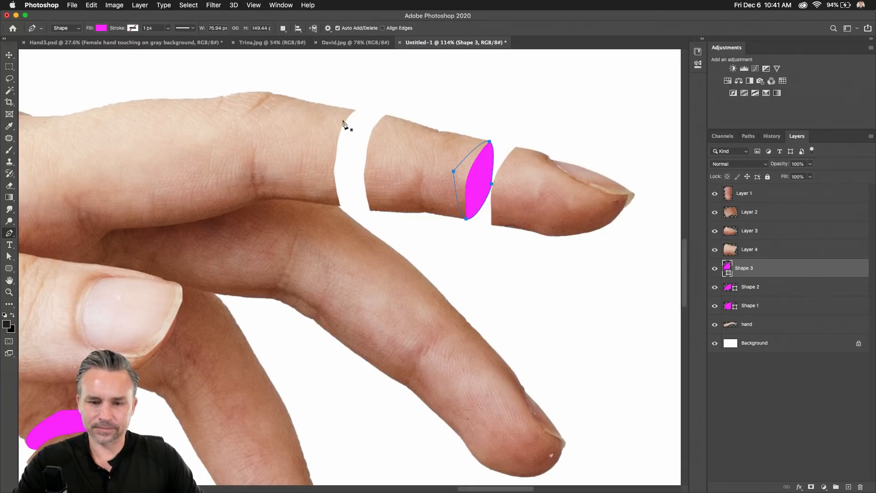
Draw a second magenta lens shape in the inner gap and move Shape 4 below the hand layer.
click(324, 148)
drag(354, 110, 364, 112)
drag(363, 161, 363, 169)
drag(339, 206, 326, 205)
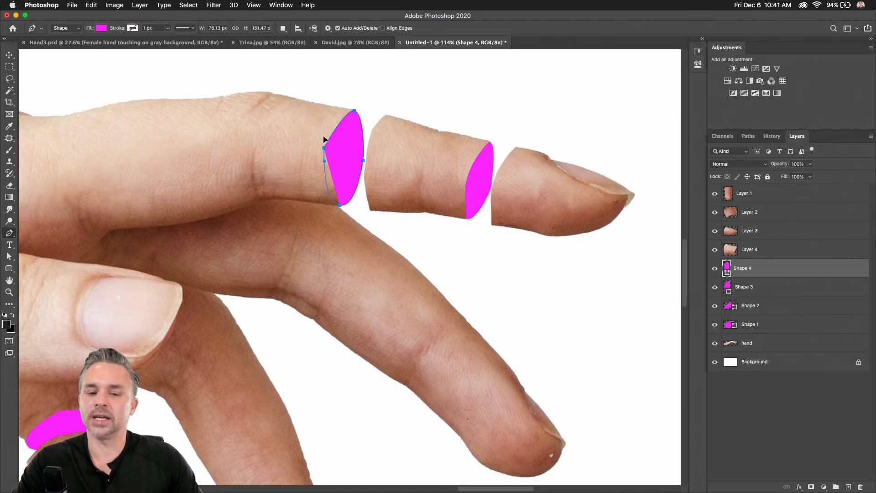
click(324, 147)
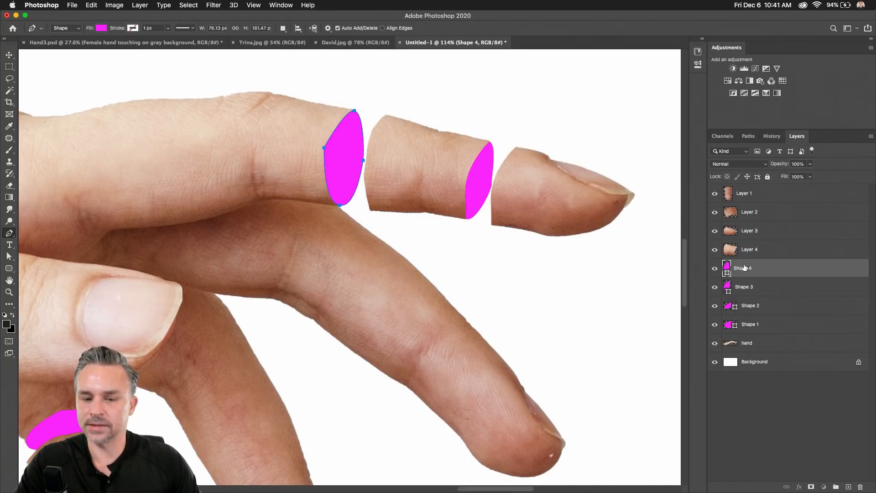
drag(760, 344, 738, 264)
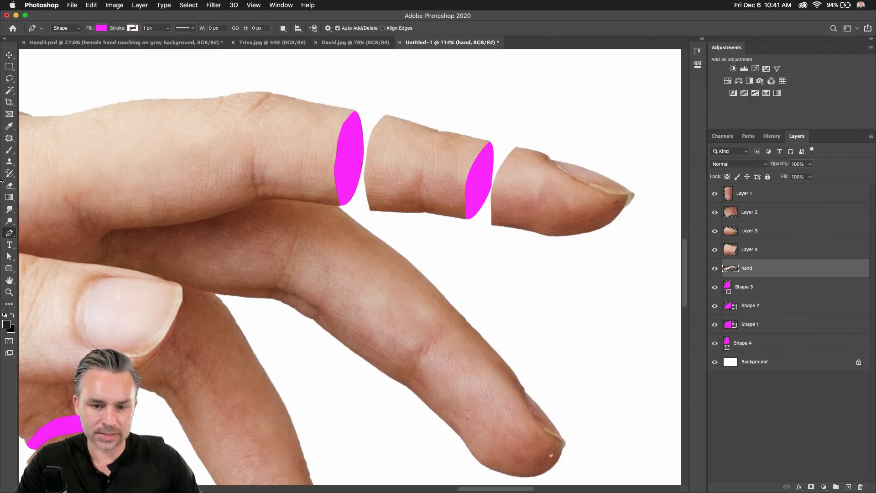
Select Shape 3, compare it hidden and shown, and add a new empty layer above it.
click(9, 55)
click(778, 292)
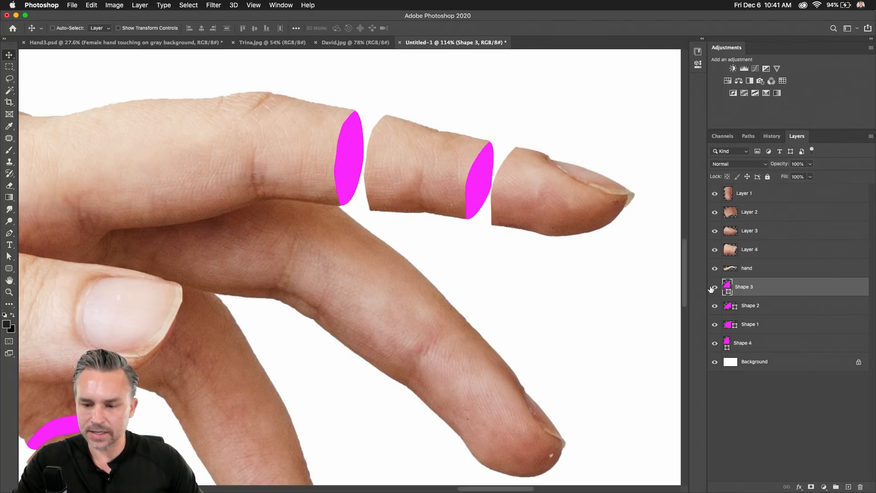
click(715, 288)
click(715, 288)
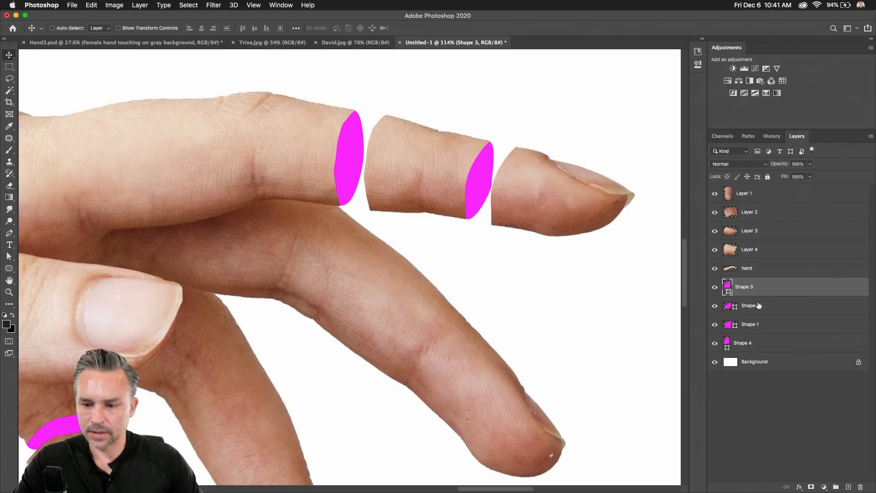
click(848, 487)
Zoom onto the fingertip joint, shrink the brush to 200 px, and undo the speckled Dissolve stroke.
key(b)
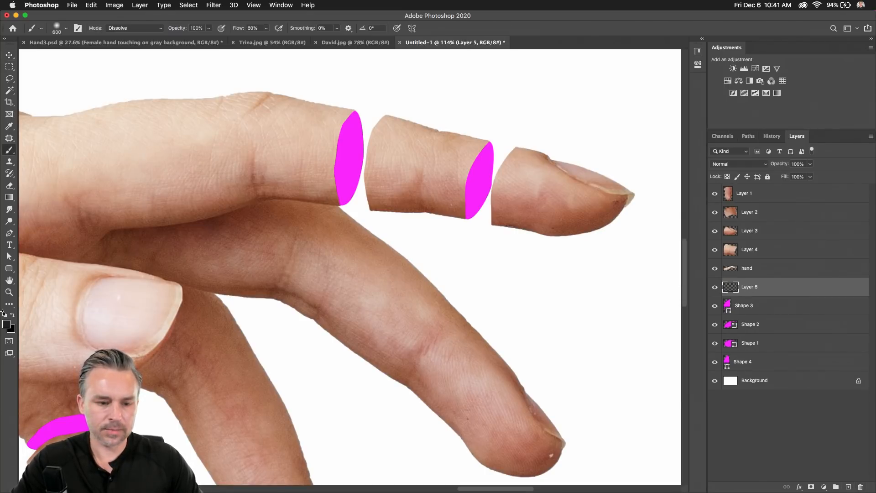
key(super+plus)
key(super+plus)
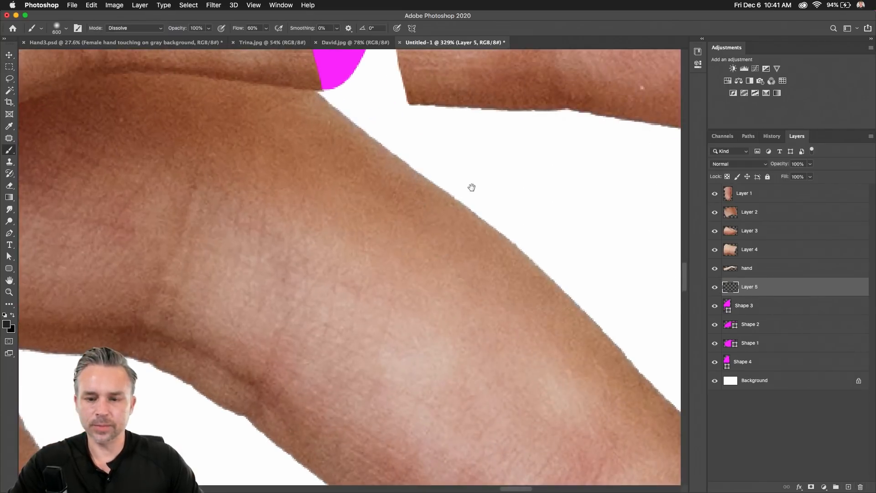
drag(474, 188, 103, 331)
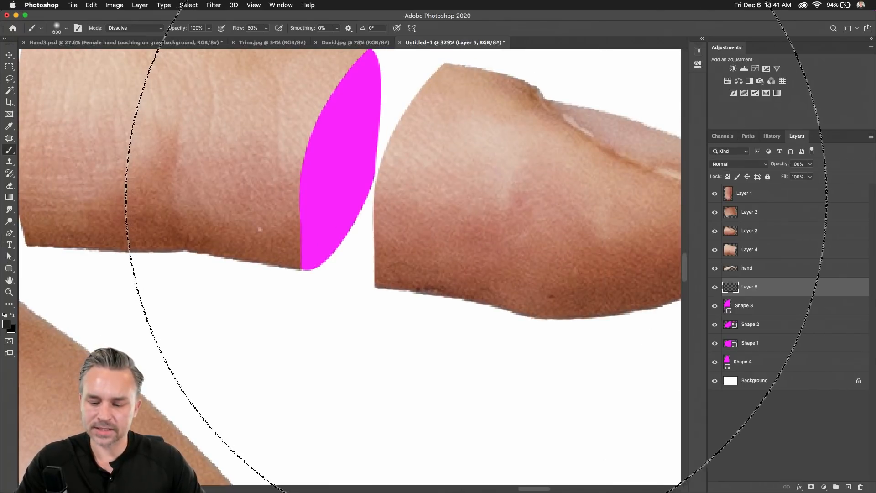
key(bracketleft)
key(bracketleft)
key(bracketleft)
key(bracketleft)
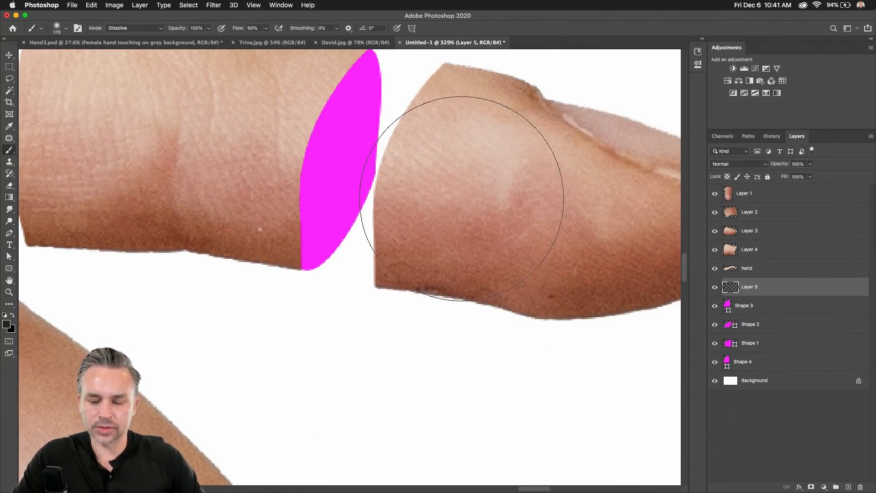
key(bracketleft)
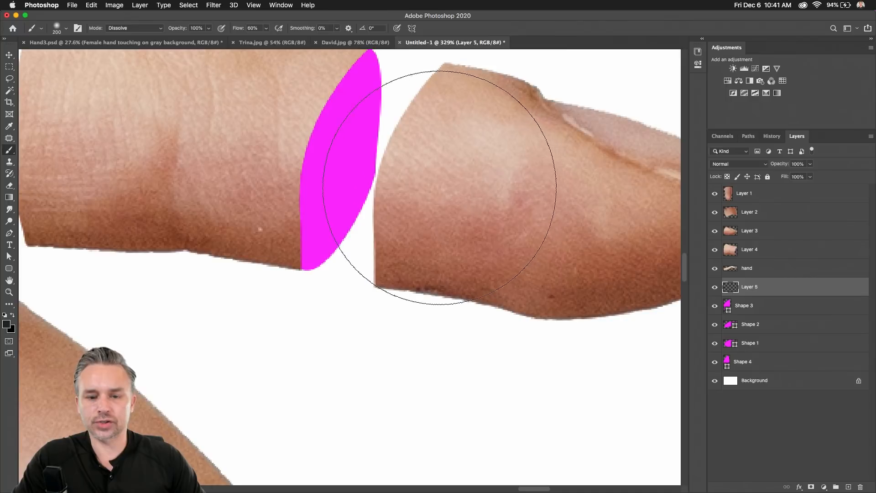
mouse_move(434, 190)
mouse_down()
mouse_move(430, 176)
mouse_move(435, 187)
mouse_up()
key(super+z)
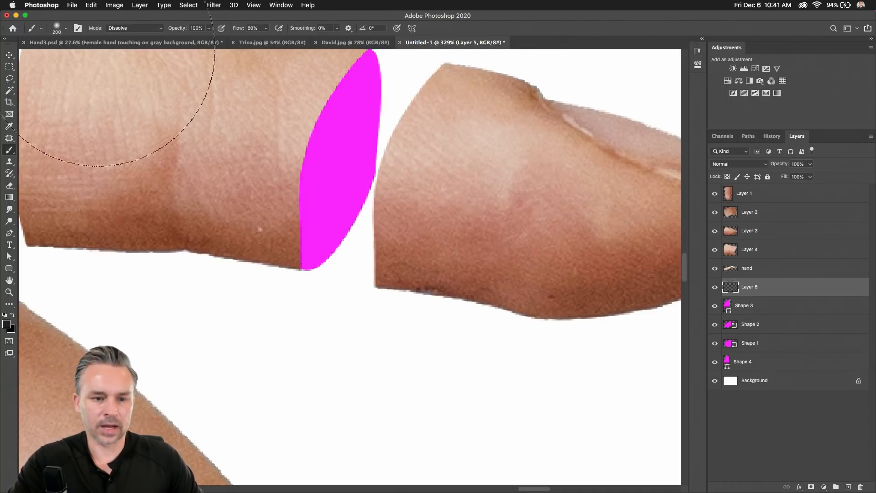
Set the brush blend mode to Normal.
click(123, 28)
click(124, 29)
click(123, 29)
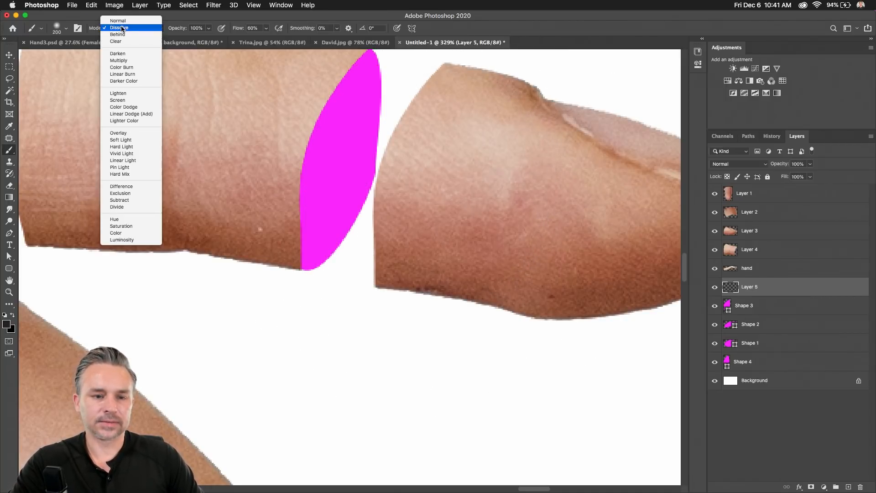
click(121, 21)
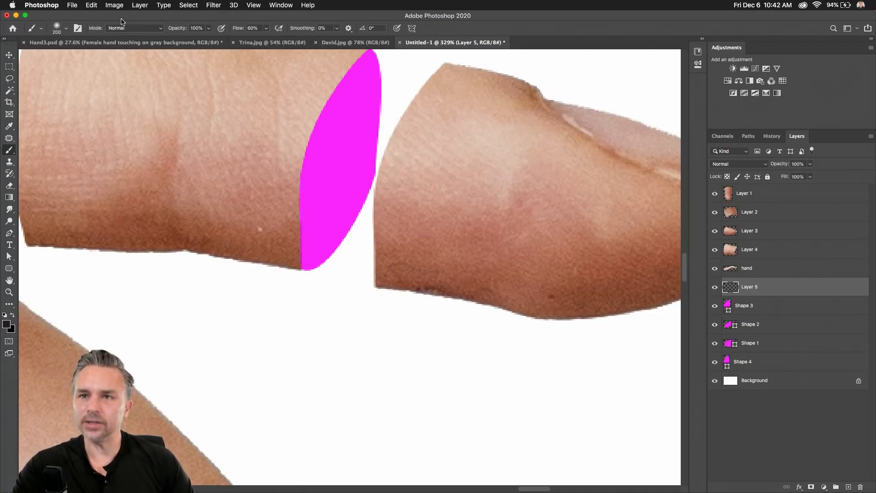
click(9, 55)
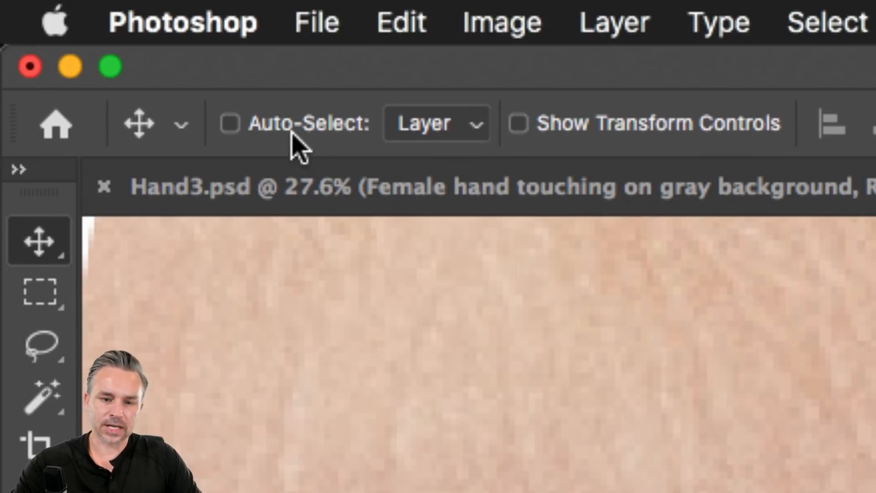
click(241, 122)
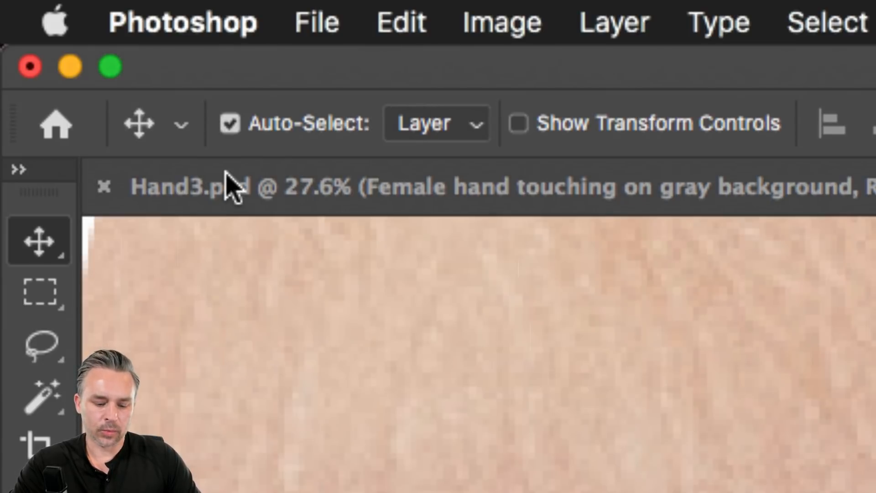
key(super)
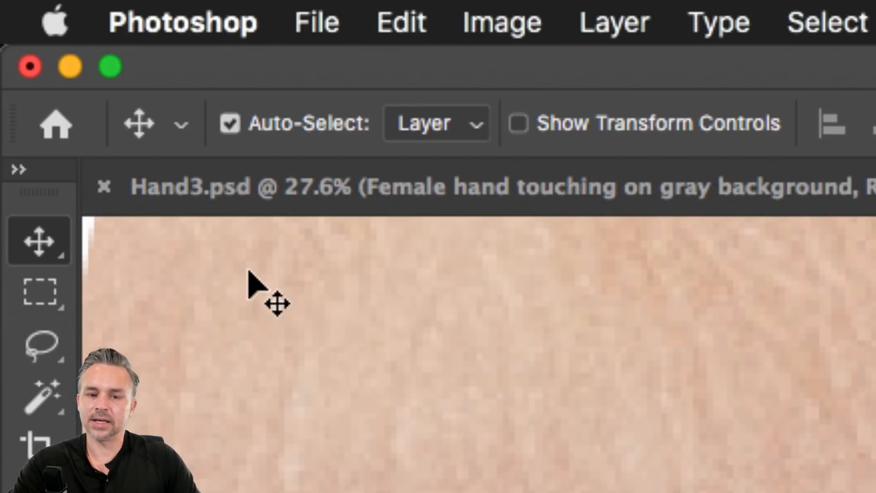
key(super)
key(super)
key(super)
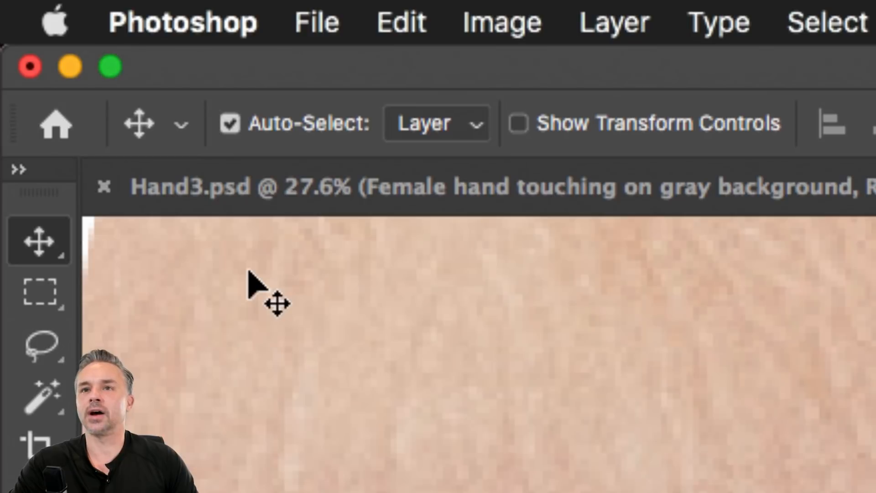
key(super)
key(super)
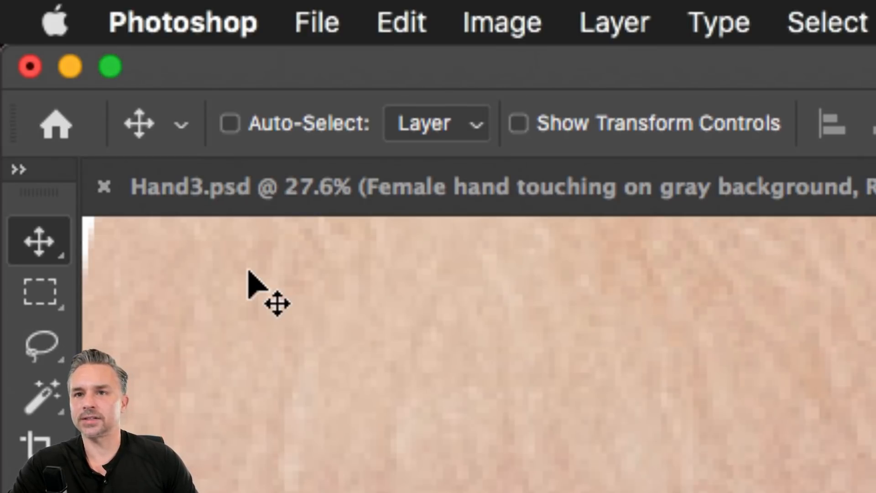
key(super)
key(super)
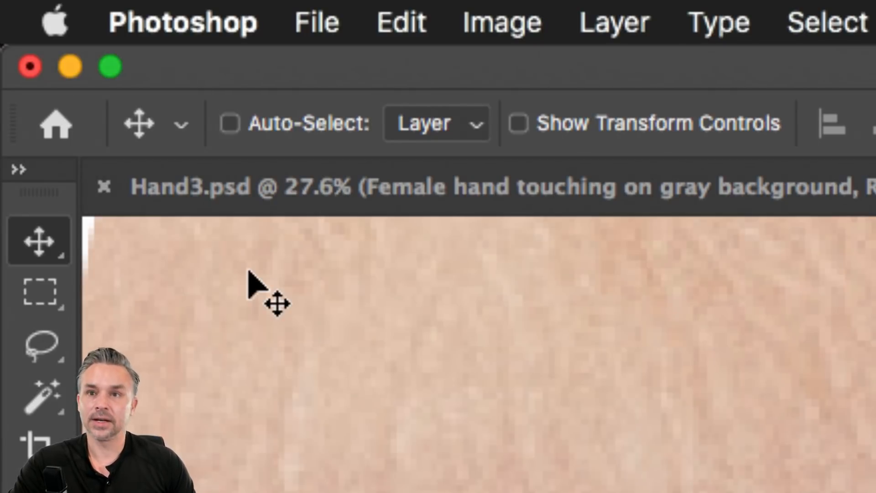
key(super)
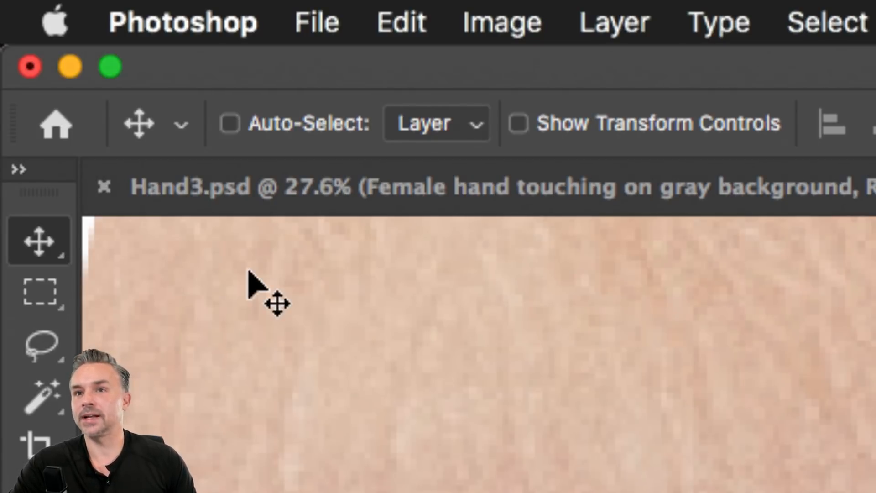
key(super)
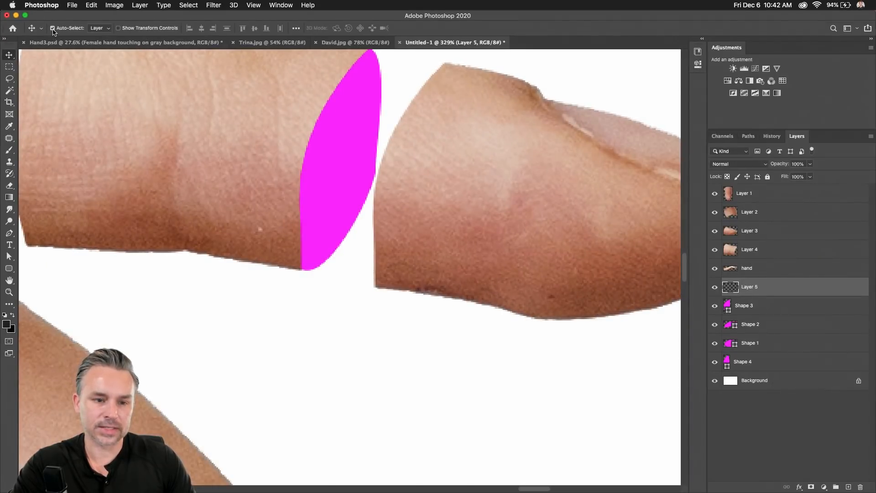
click(53, 29)
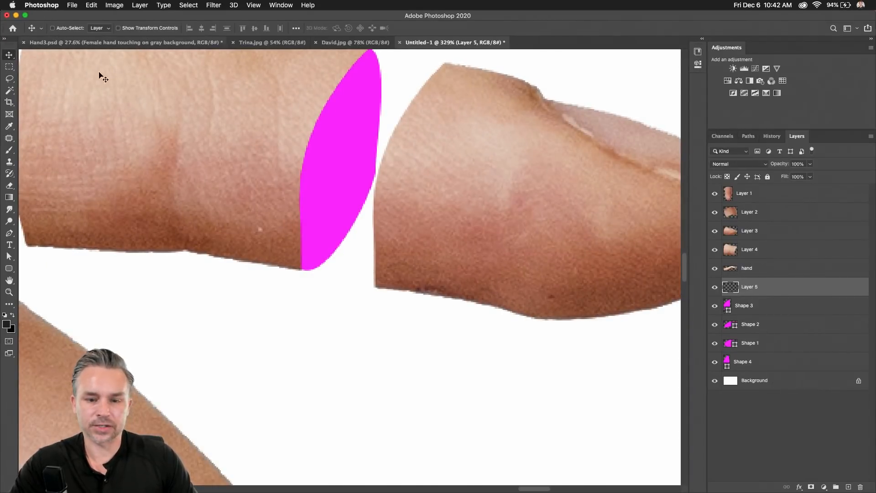
Paint soft black shadow dabs on Layer 5 behind the fingertip.
drag(320, 256, 262, 200)
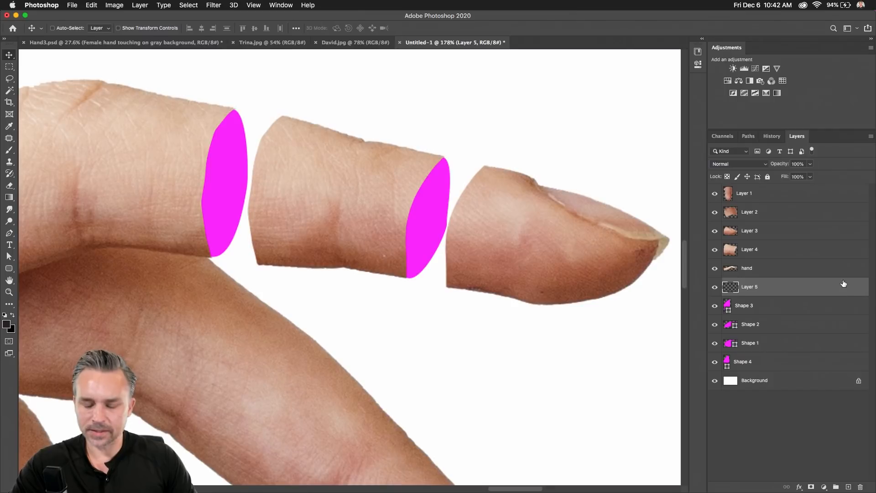
key(b)
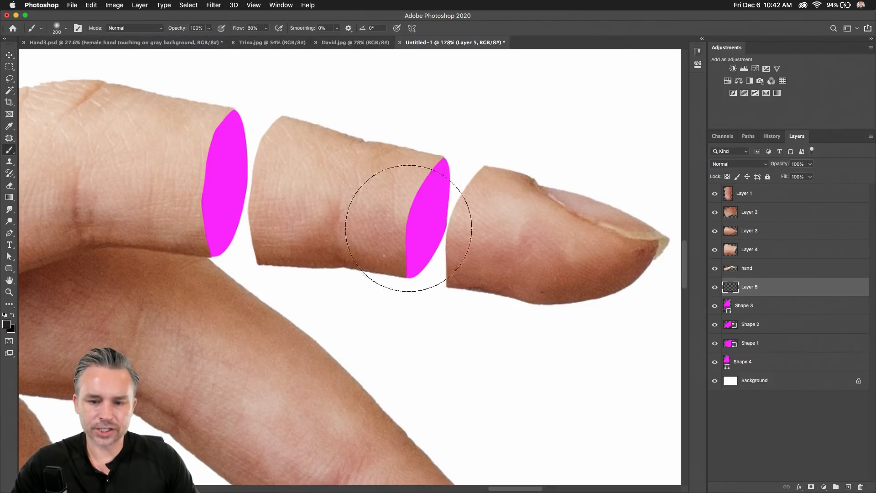
click(488, 239)
click(482, 237)
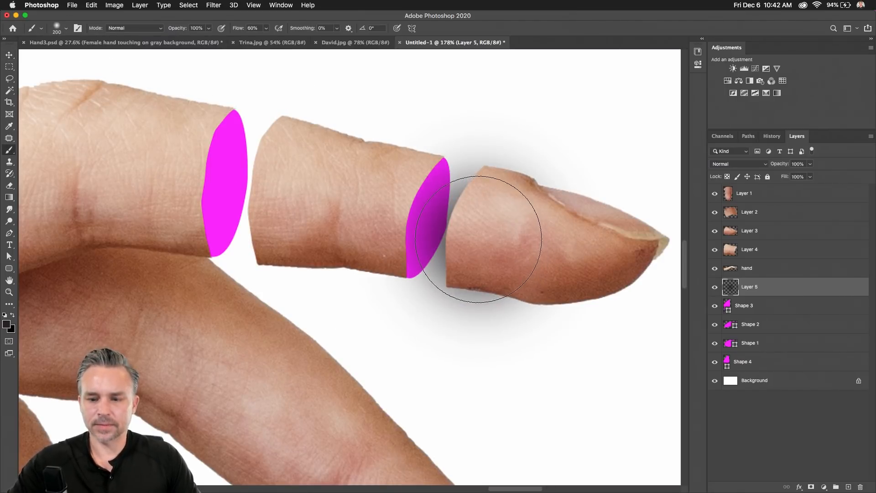
click(481, 238)
click(648, 347)
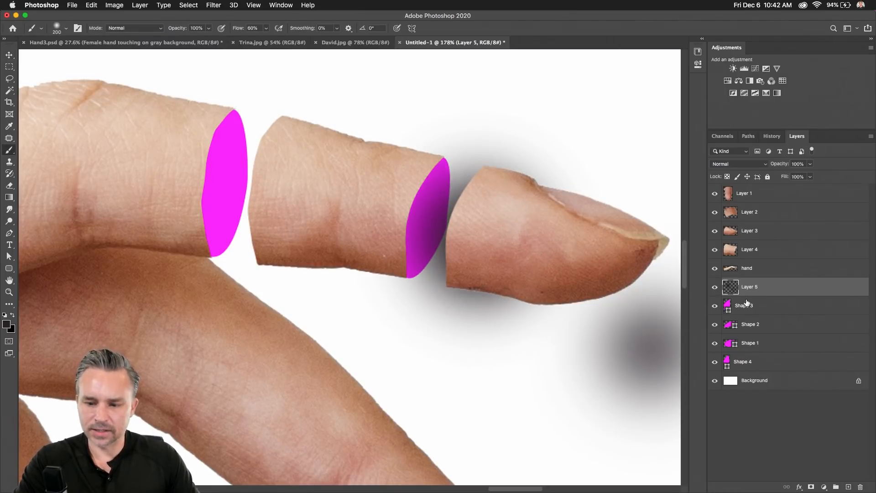
Clip the shadow layer to the magenta Shape 3 gap and add a new layer above Shape 2.
click(715, 307)
click(715, 306)
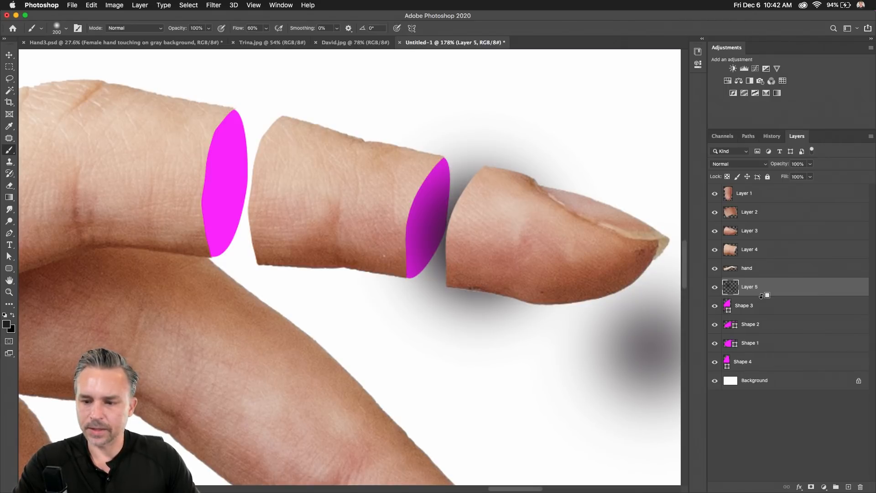
alt+click(762, 294)
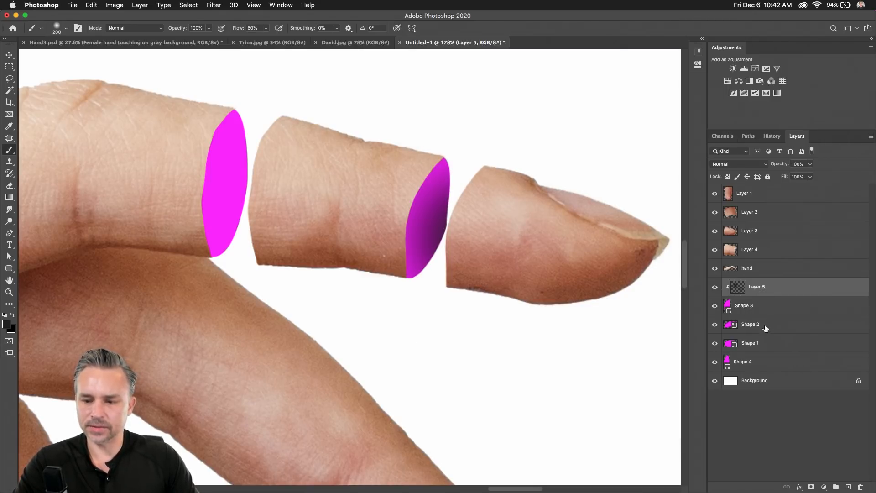
click(766, 329)
click(849, 487)
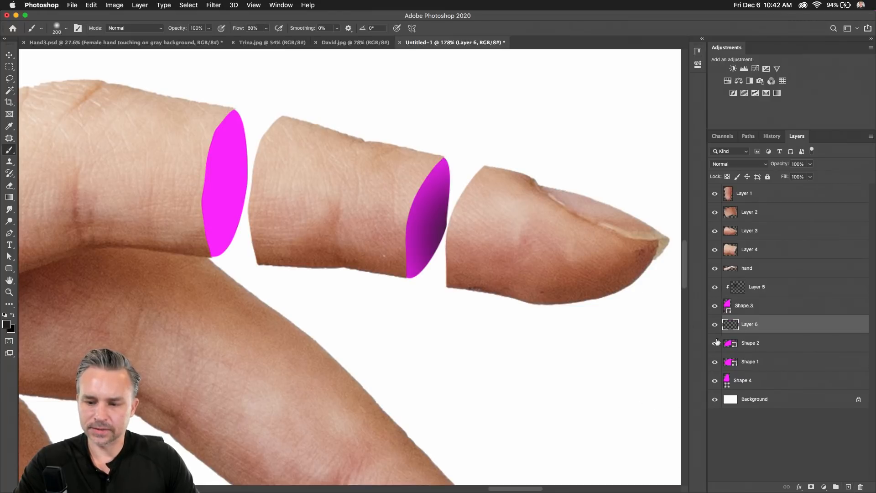
Move Layer 6 just above Shape 4 and brush a soft dark shadow over the first gap.
click(715, 381)
click(715, 381)
click(753, 383)
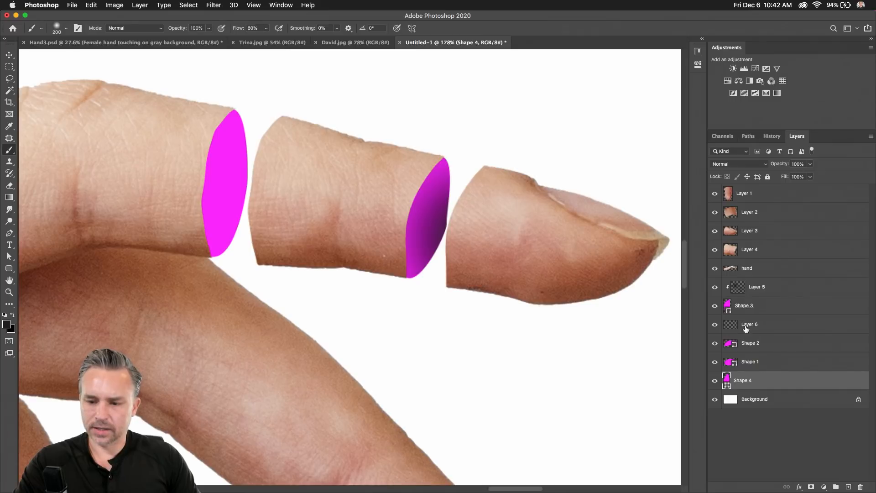
drag(746, 327, 751, 372)
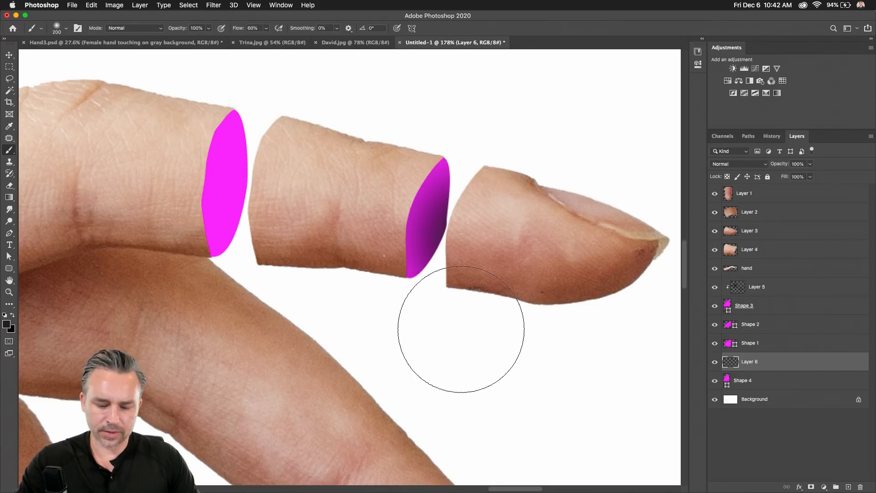
click(281, 194)
click(282, 196)
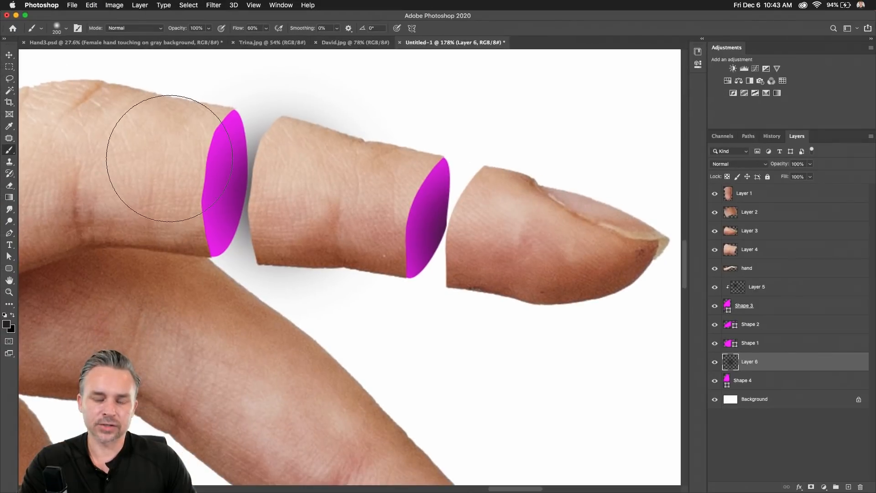
Clip Layer 6 to Shape 4, comparing the shadow clipped and unclipped before keeping it clipped.
key(super+plus)
key(super+plus)
key(super+plus)
mouse_move(301, 262)
mouse_down()
mouse_move(327, 280)
mouse_move(460, 332)
mouse_move(493, 373)
mouse_up()
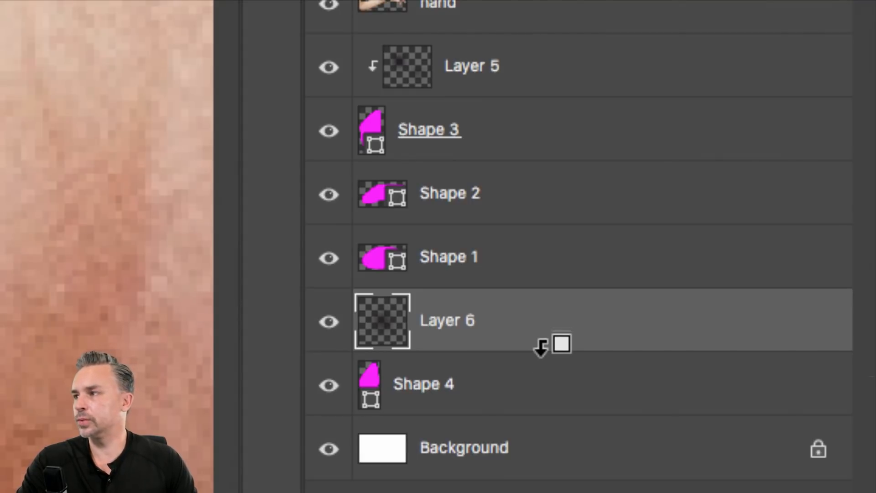
alt+click(541, 348)
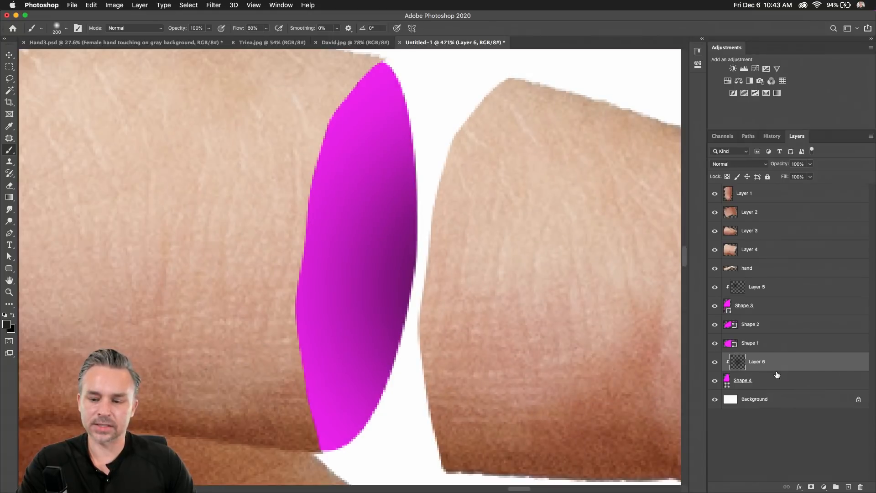
alt+click(776, 370)
alt+click(776, 370)
alt+click(777, 369)
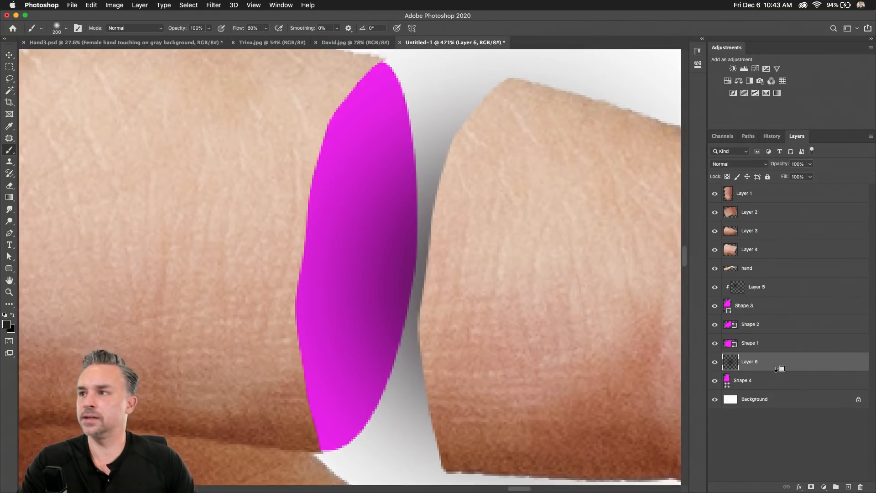
alt+click(776, 369)
alt+click(776, 369)
alt+click(776, 370)
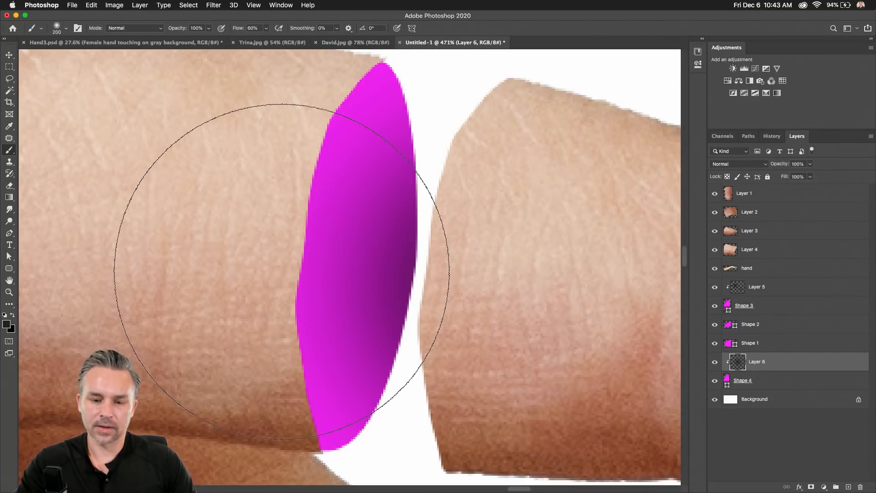
scroll(281, 271, down, 5)
scroll(231, 227, down, 5)
scroll(229, 219, down, 3)
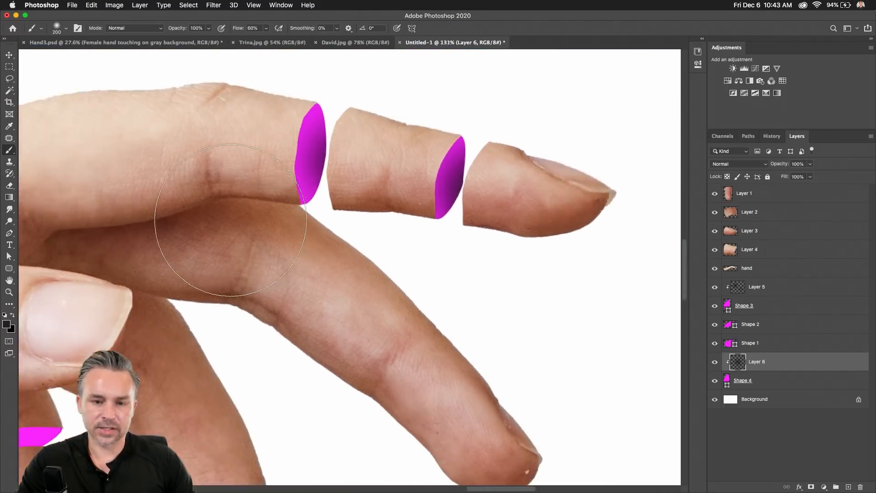
scroll(230, 220, down, 4)
drag(245, 266, 367, 170)
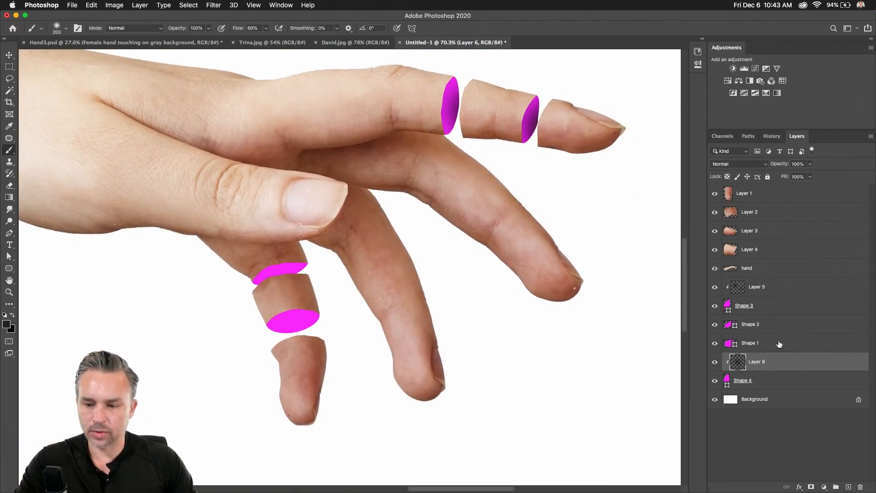
Add a new Layer 7 above Shape 1 and clip it to Shape 1.
click(766, 347)
click(714, 343)
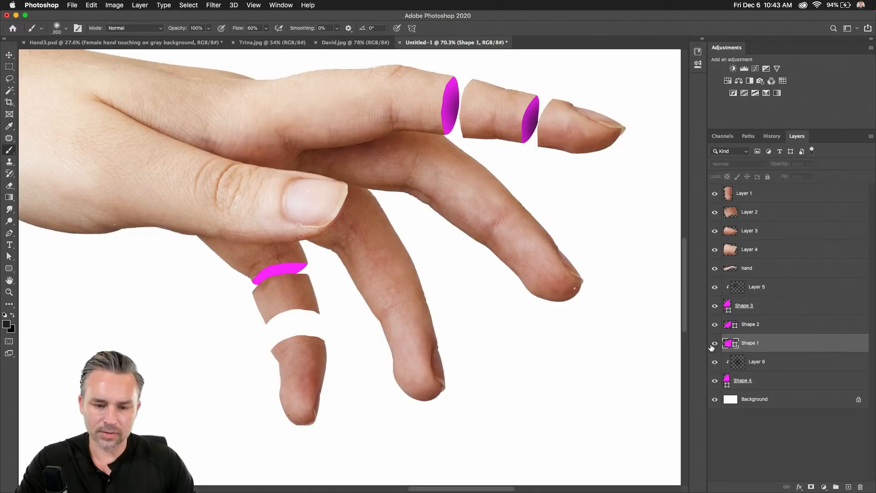
click(714, 343)
click(849, 487)
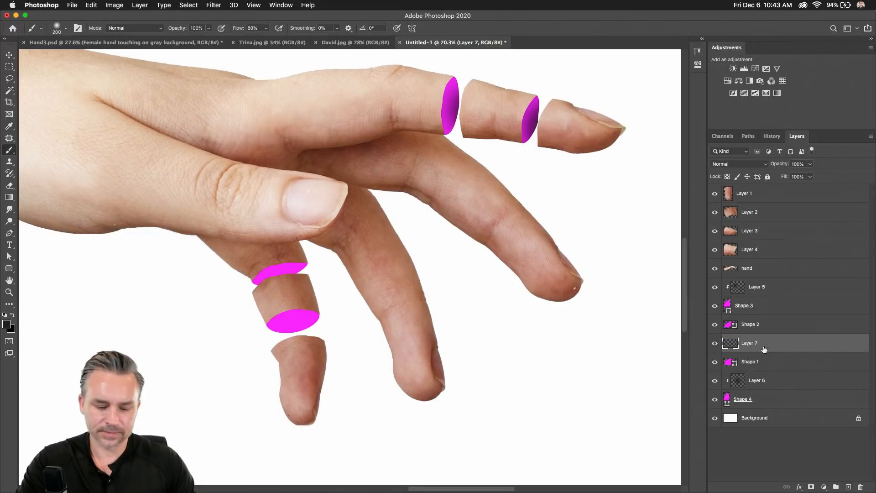
alt+click(765, 353)
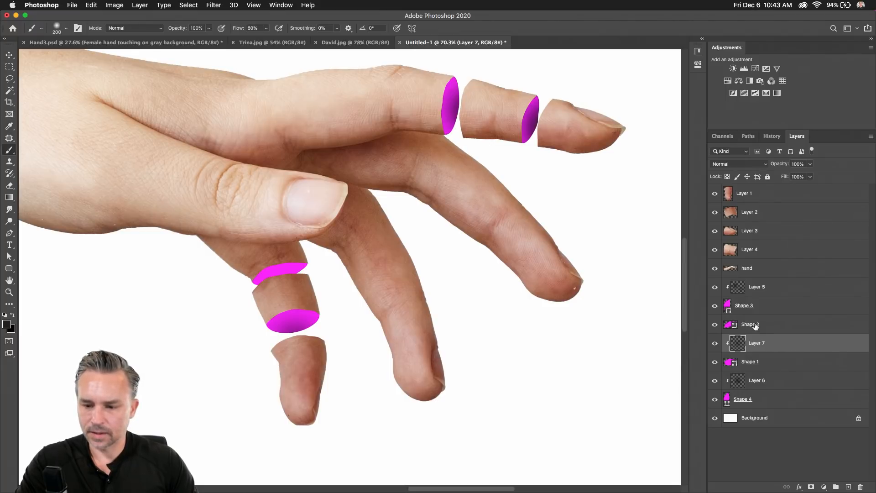
Add Layer 8 clipped to Shape 2, then select the Shape 3 layer with the Move tool.
click(757, 327)
click(848, 487)
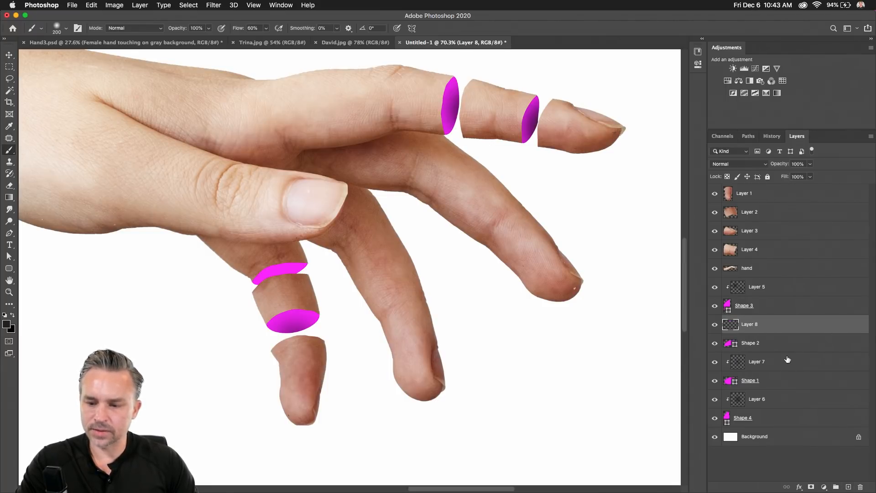
alt+click(776, 333)
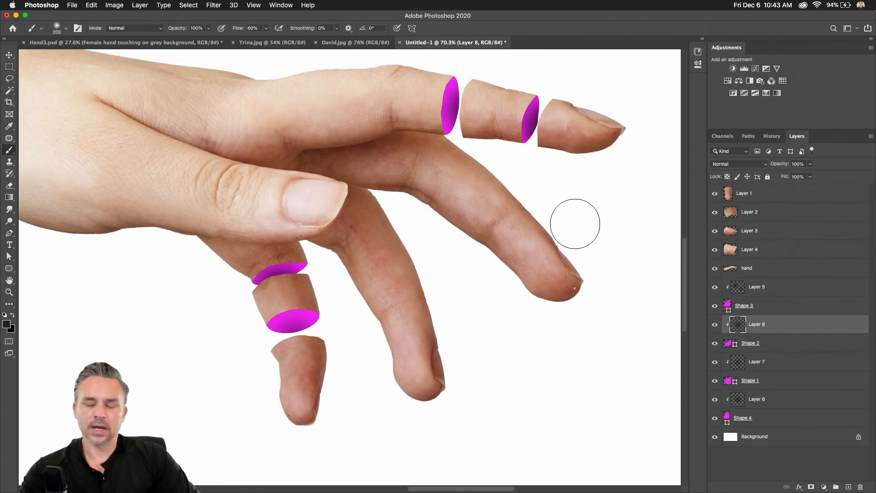
click(8, 55)
click(798, 343)
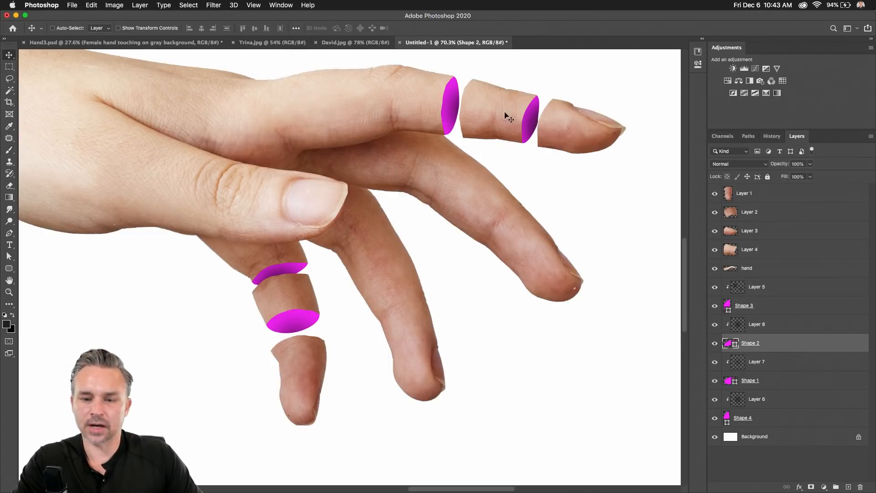
click(734, 291)
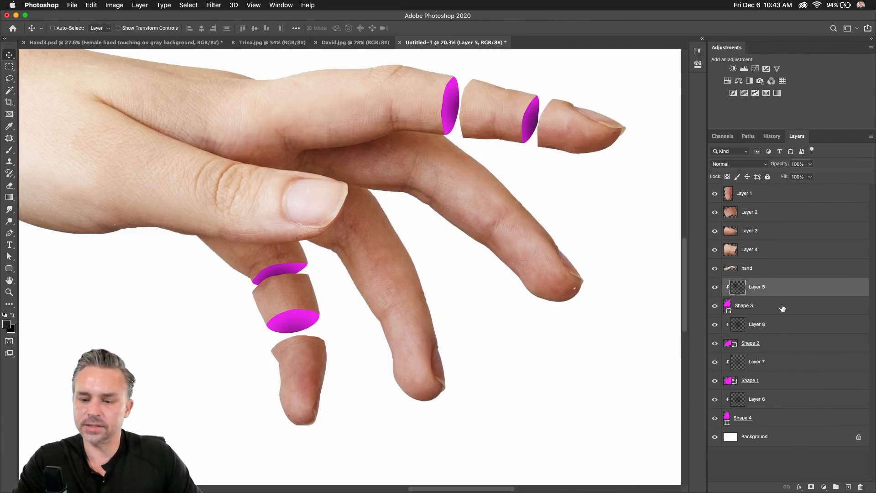
click(726, 308)
Change Shape 3's gap fill colour to ff0060.
double_click(726, 308)
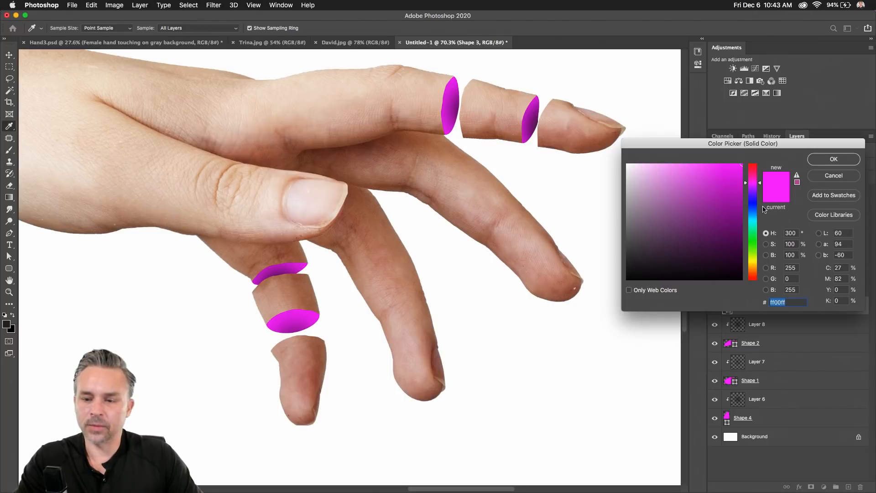
mouse_move(749, 181)
mouse_down()
mouse_move(751, 171)
mouse_move(751, 194)
mouse_move(752, 173)
mouse_up()
key(Return)
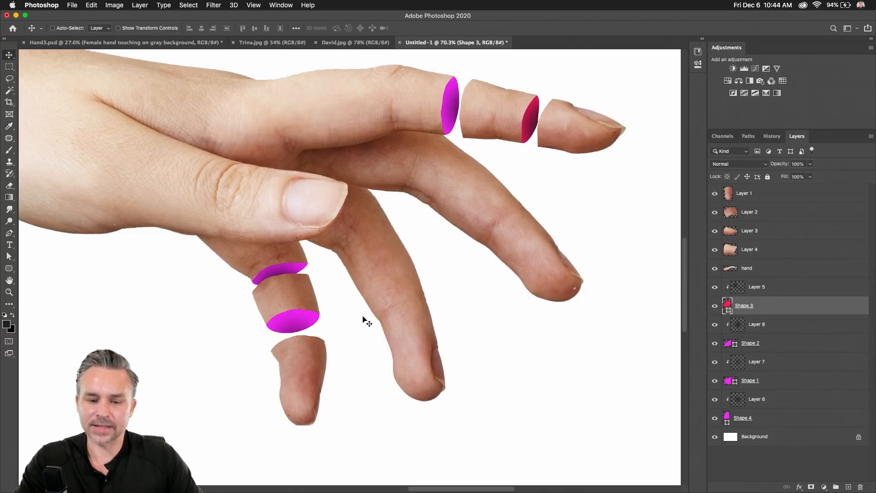
Refill Shape 1's lower finger joint with orange #ff7800 and zoom to fit the hand.
super+click(299, 316)
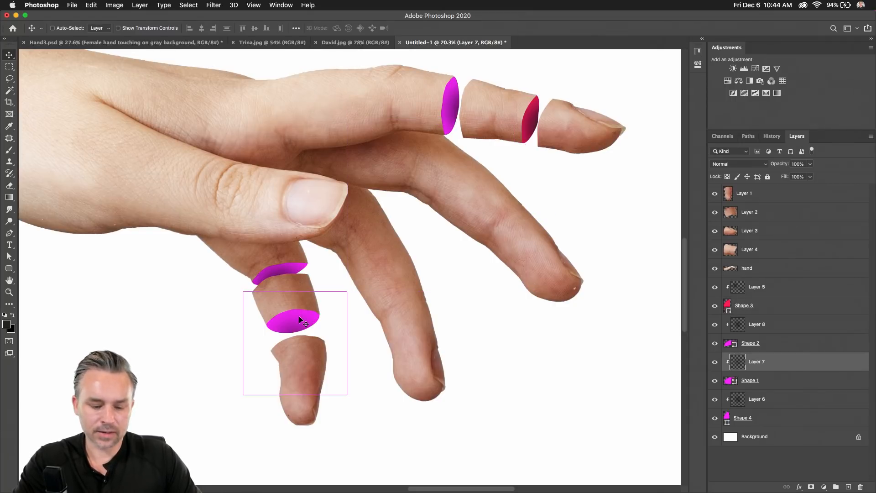
click(801, 381)
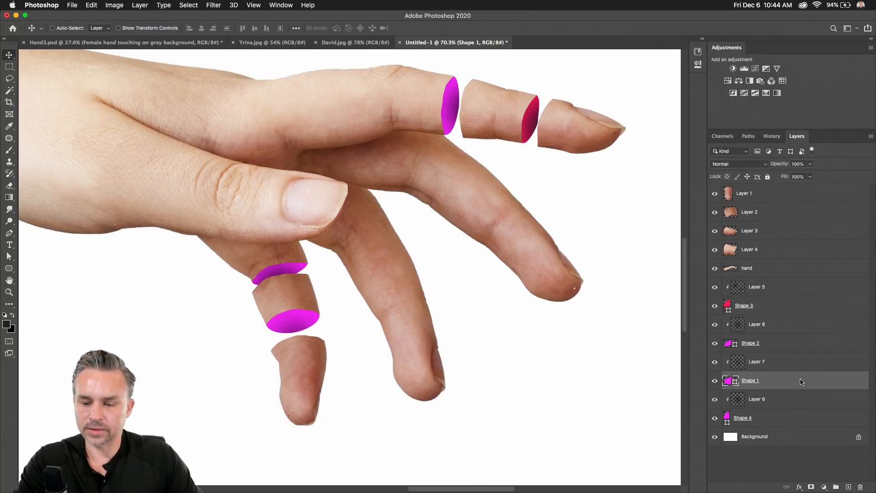
double_click(731, 381)
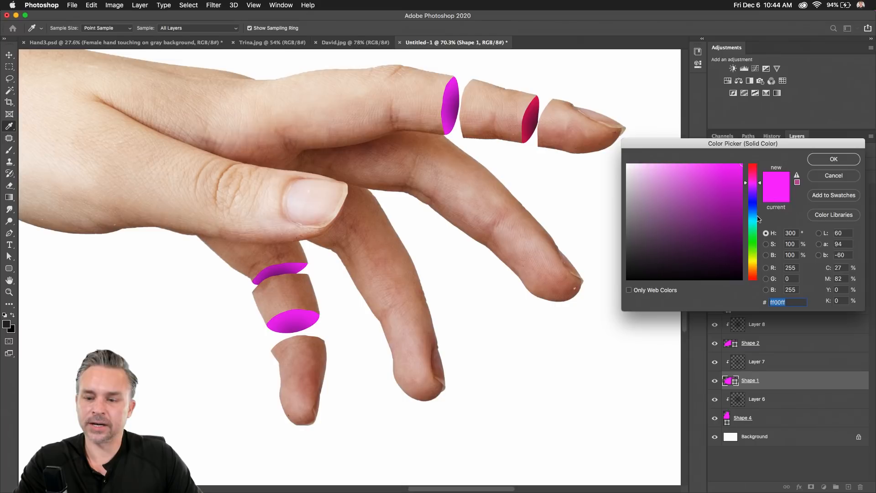
drag(755, 261, 753, 272)
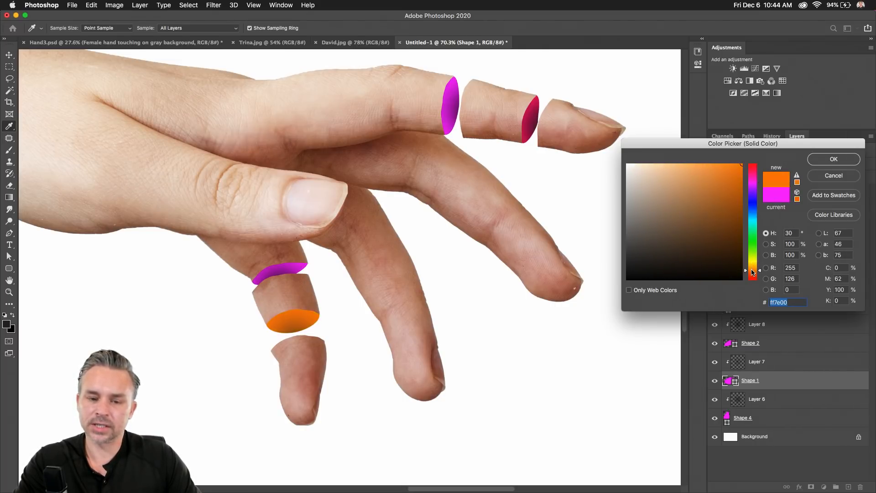
click(841, 161)
key(v)
key(super+minus)
key(super+minus)
key(super+minus)
key(super+minus)
key(super+minus)
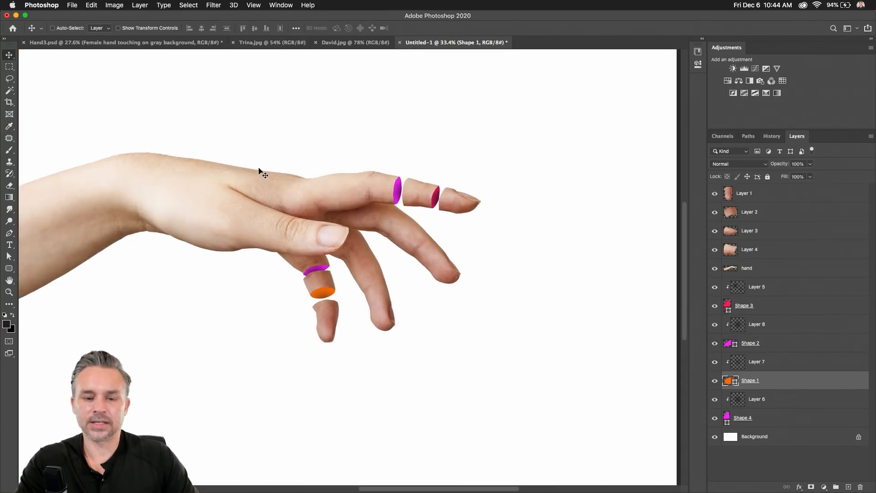
key(super+plus)
key(super+plus)
key(super+plus)
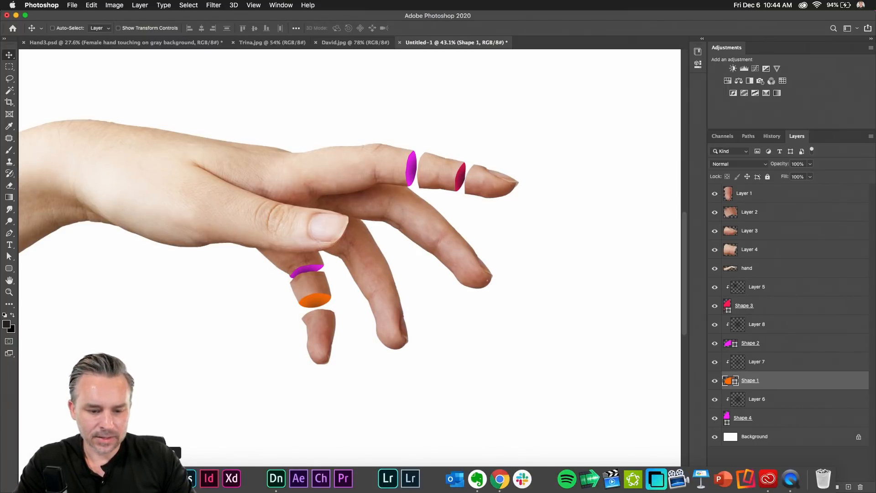
In Illustrator, delete every black brush stroke, collapse the panels and maximise the window height.
click(144, 479)
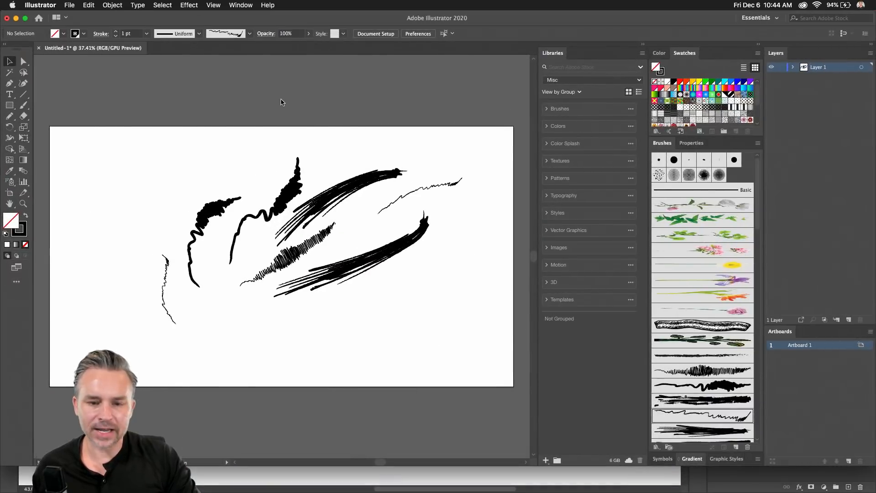
drag(110, 150, 473, 361)
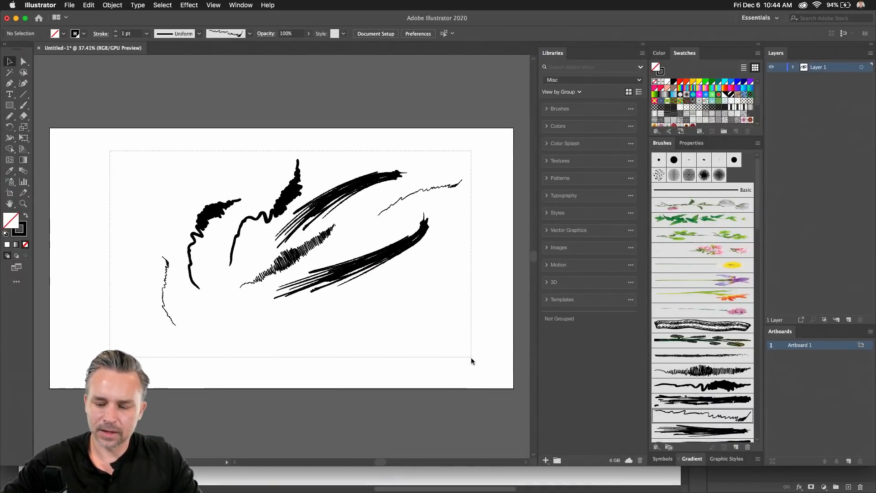
key(Delete)
click(757, 46)
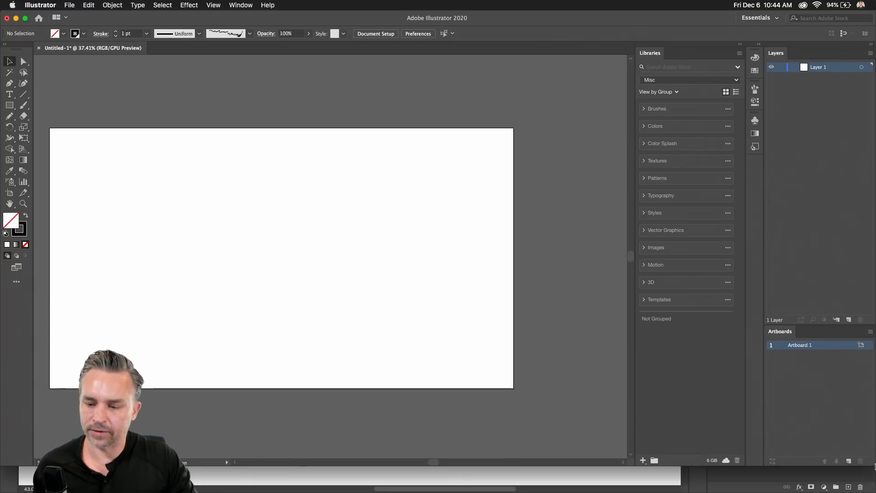
drag(874, 465, 875, 492)
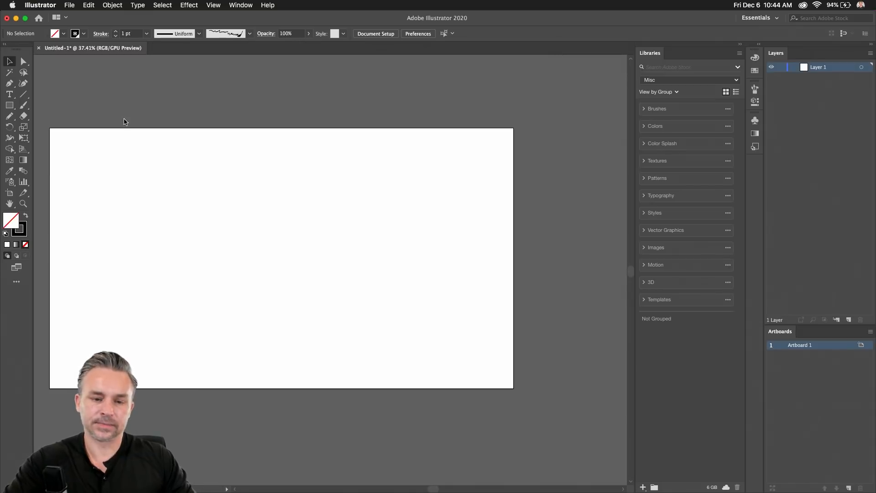
Make the stroke colour red using a swatch from the Swatches panel.
click(740, 46)
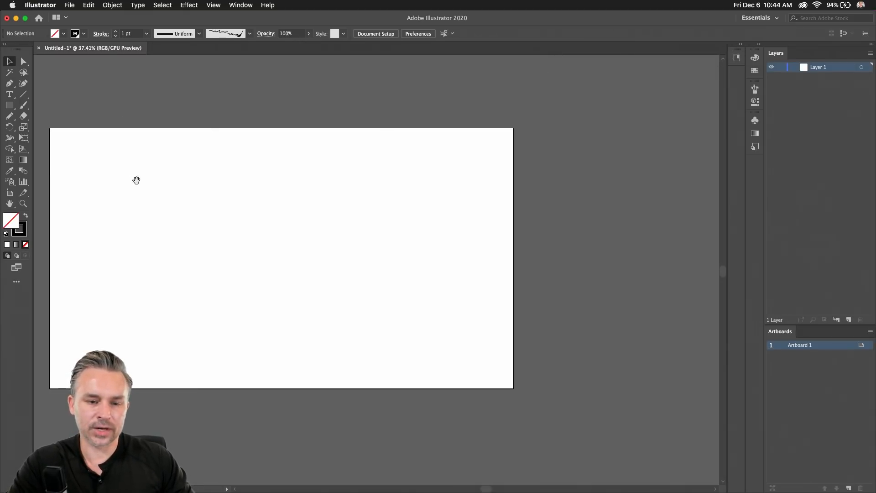
drag(137, 180, 229, 187)
scroll(228, 189, up, 3)
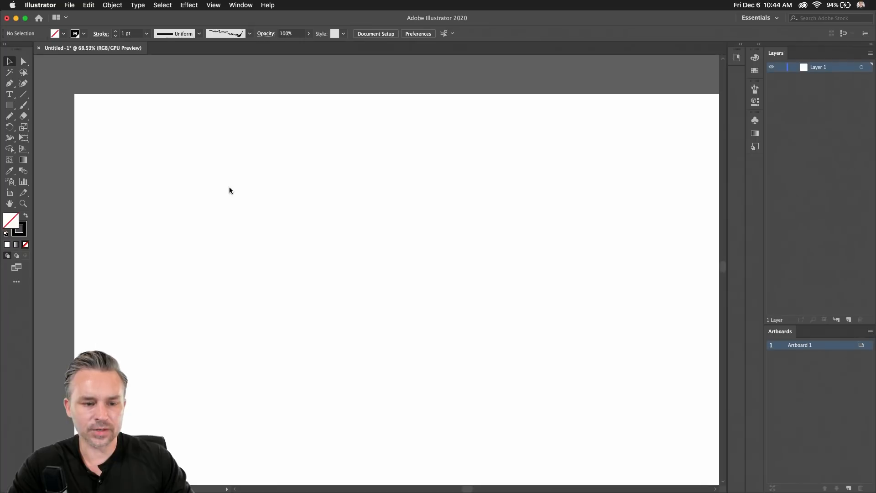
click(25, 226)
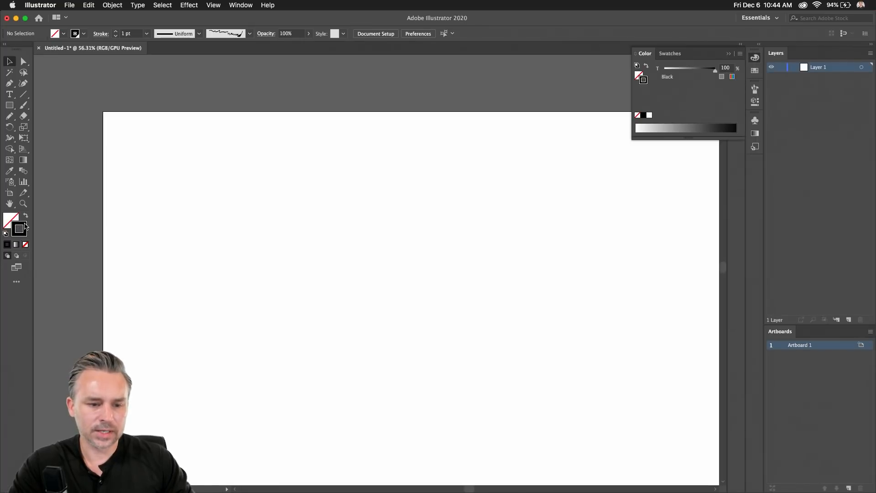
click(760, 45)
click(685, 53)
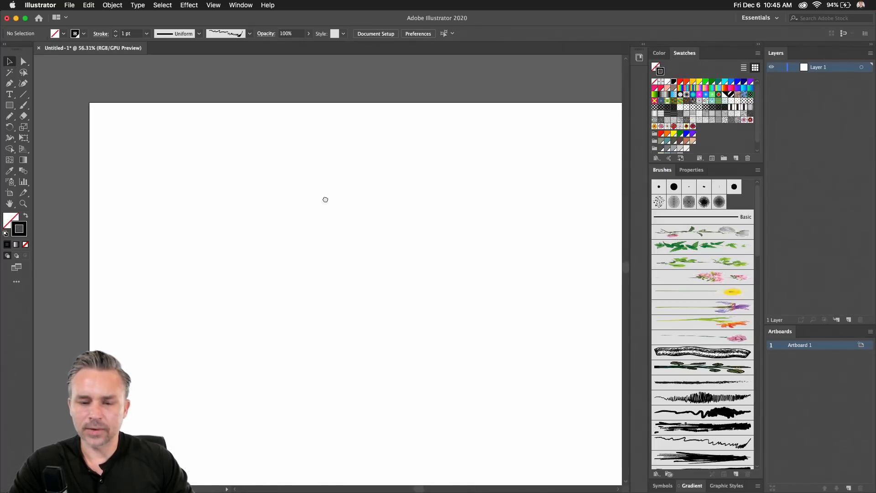
drag(325, 199, 275, 192)
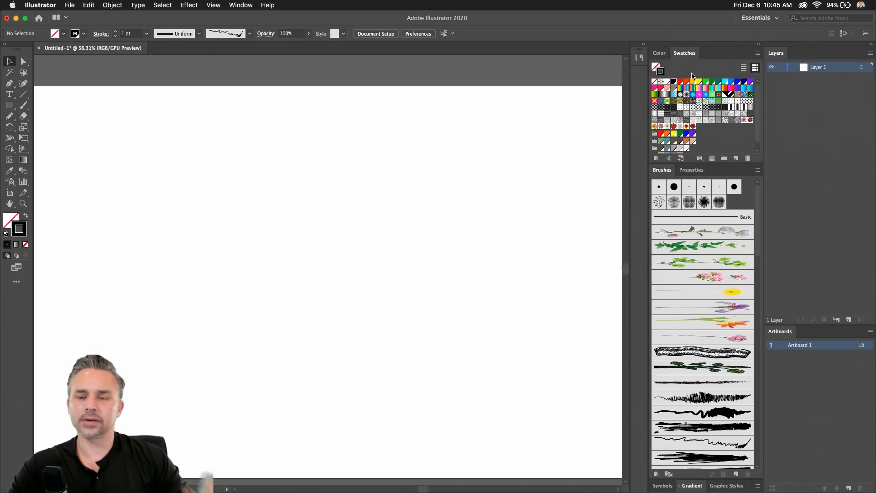
click(660, 89)
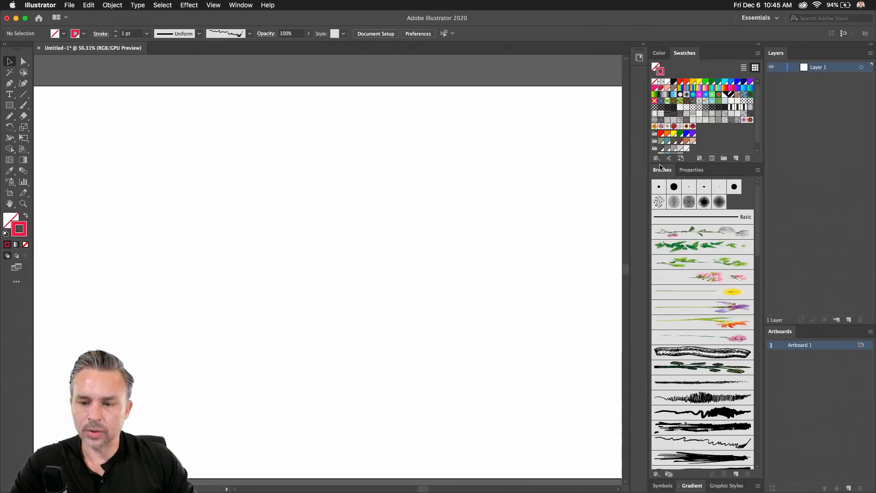
Drag the Brushes panel out into its own enlarged floating panel.
mouse_move(660, 166)
mouse_down()
mouse_move(600, 155)
mouse_move(473, 67)
mouse_up()
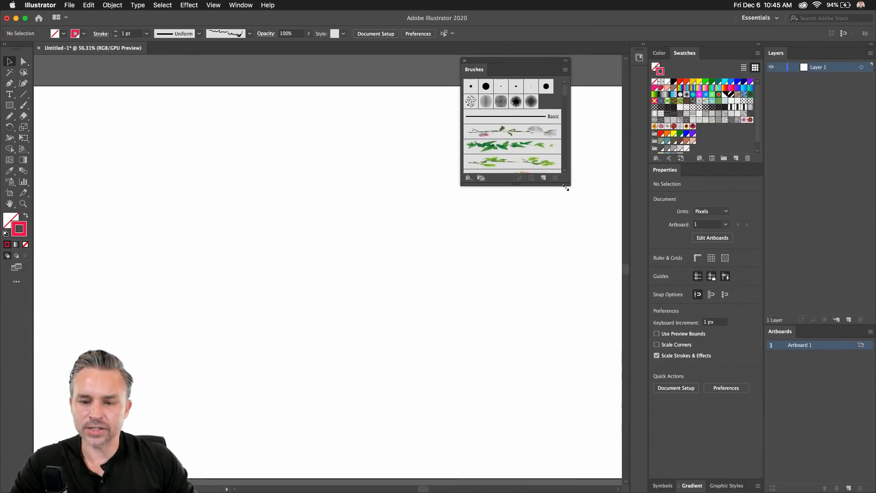
drag(570, 187, 591, 333)
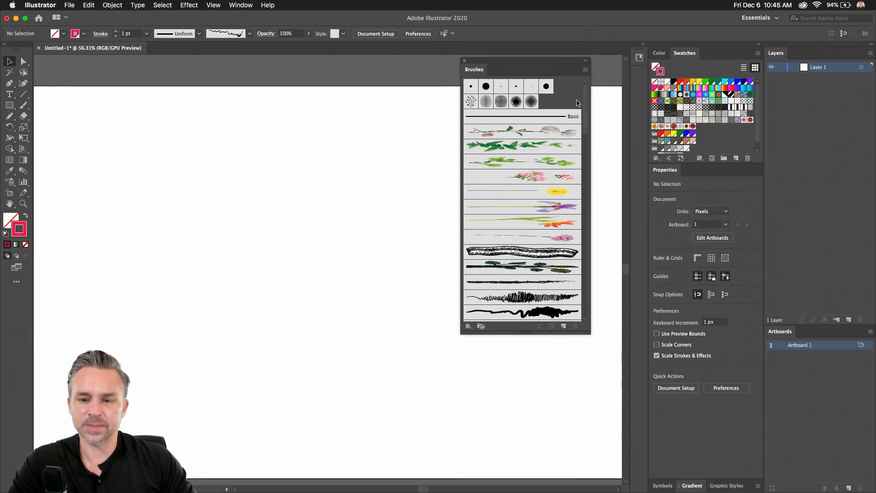
click(585, 71)
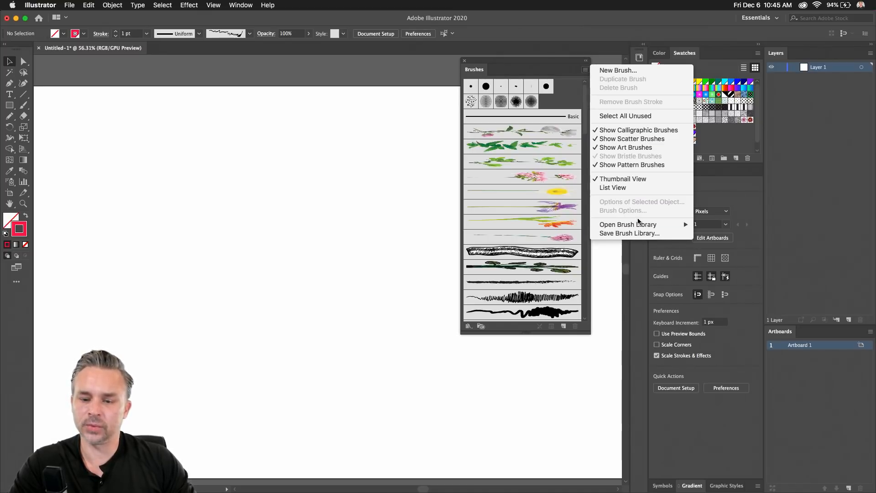
Load the Artistic > Artistic_Paintbrush brush library.
mouse_move(638, 228)
mouse_move(745, 263)
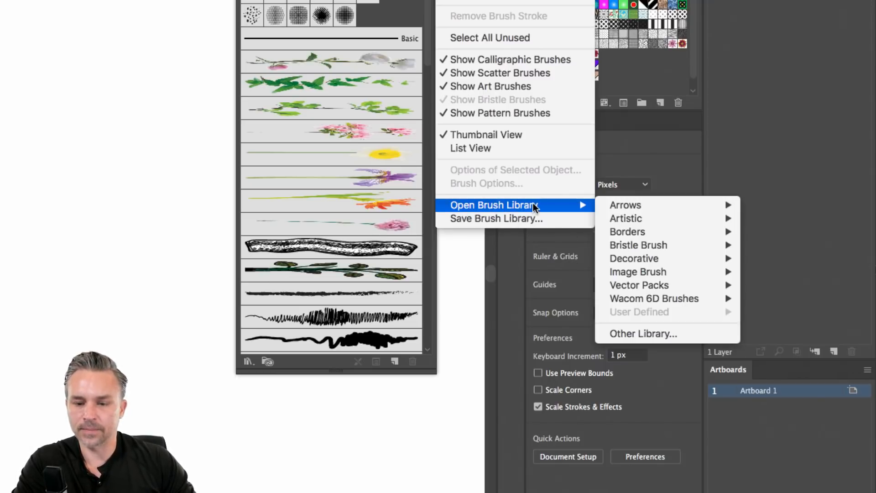
mouse_move(678, 259)
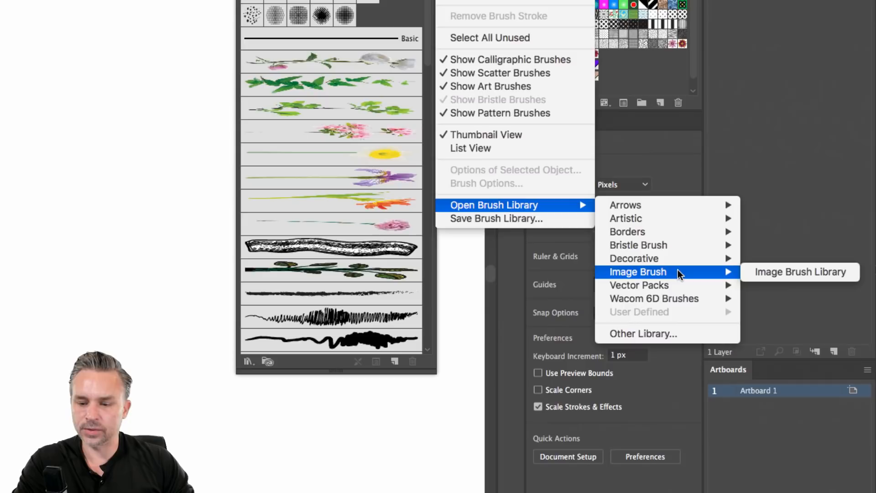
mouse_move(676, 218)
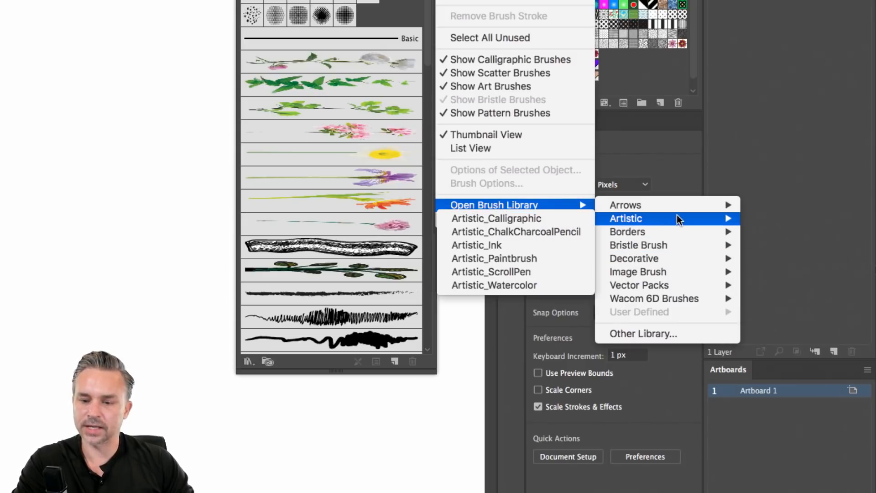
click(509, 258)
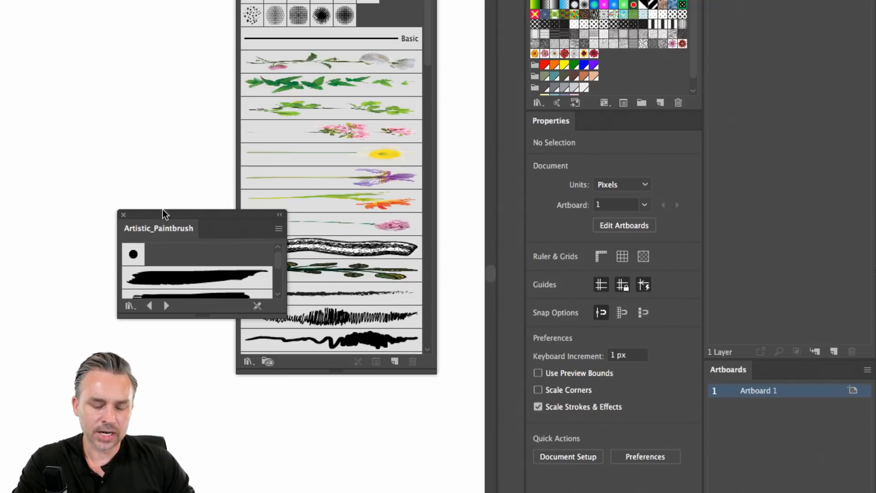
Add the library's fourth paintbrush to the Brushes panel and move the library panel aside.
drag(166, 215, 147, 70)
drag(176, 170, 176, 436)
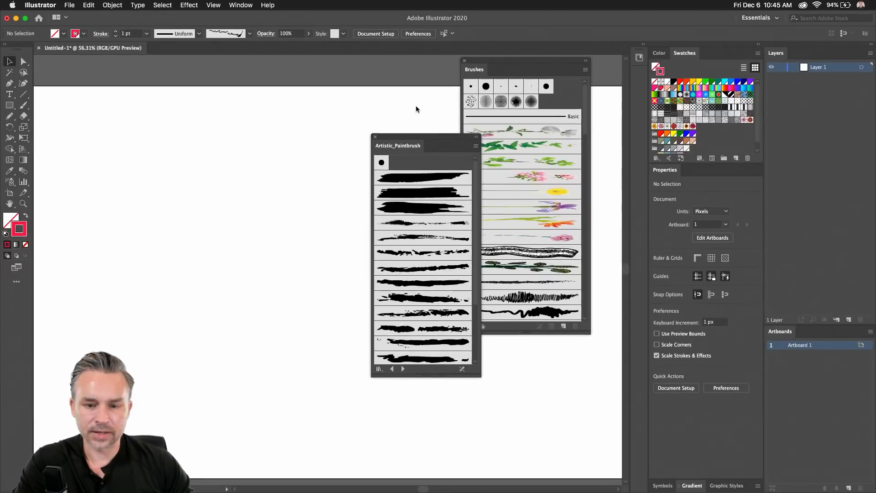
click(403, 228)
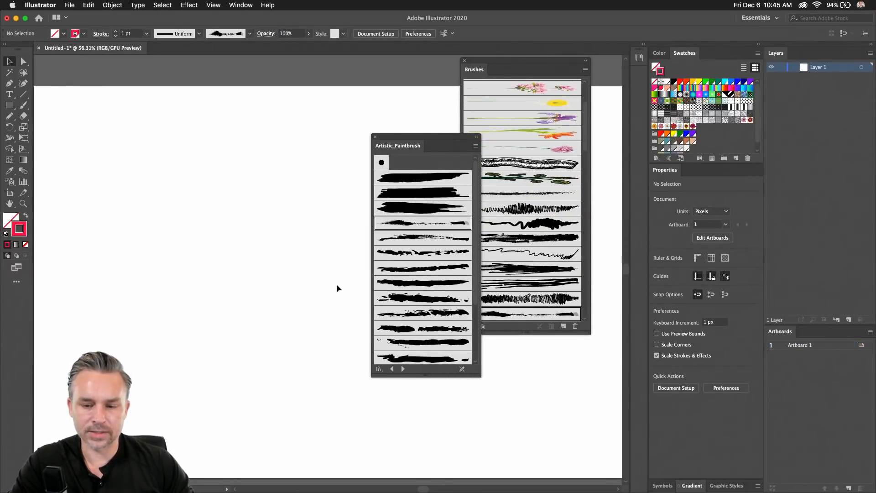
drag(430, 153, 387, 199)
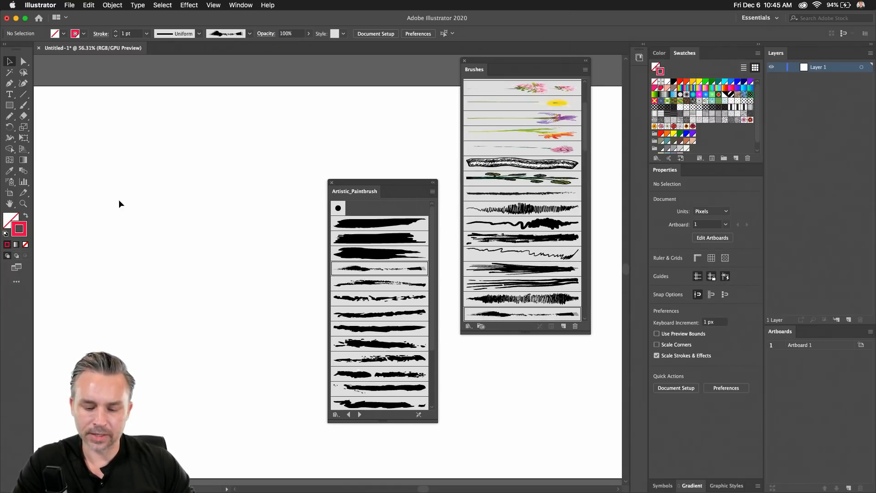
Draw a diagonal red stroke on the artboard's left with the Pencil tool.
key(n)
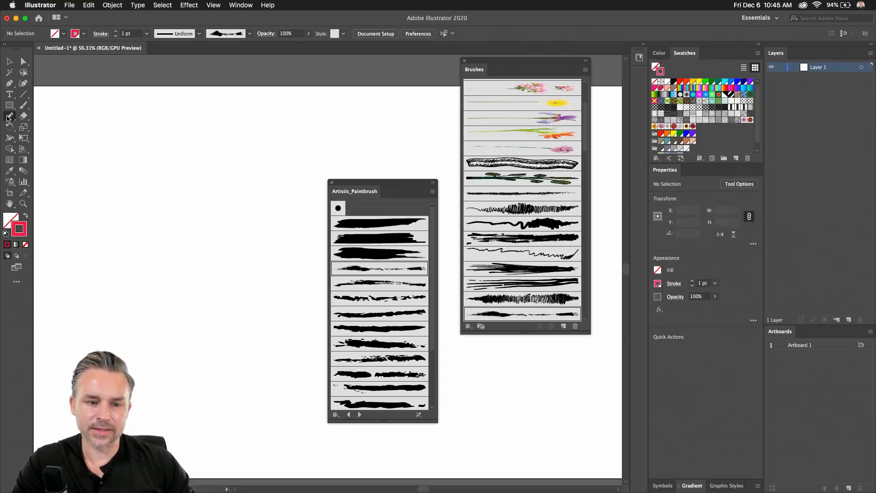
double_click(8, 117)
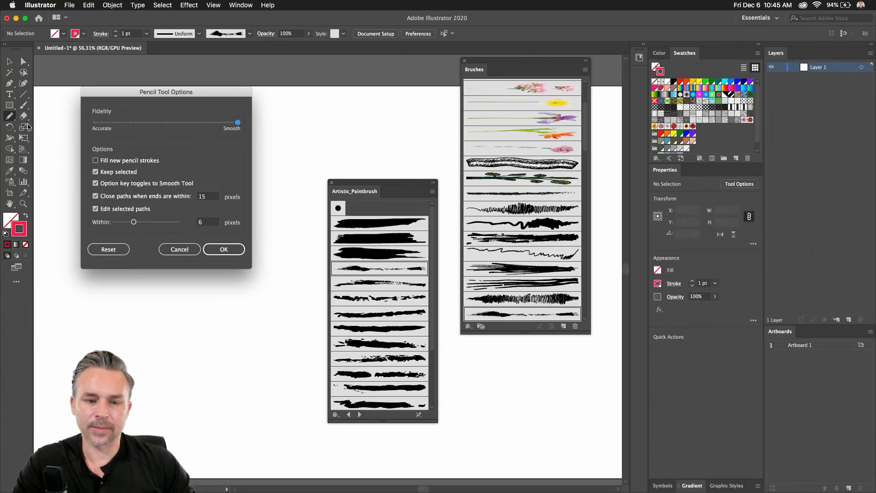
click(223, 249)
mouse_move(186, 278)
mouse_down()
mouse_move(228, 209)
mouse_move(294, 138)
mouse_up()
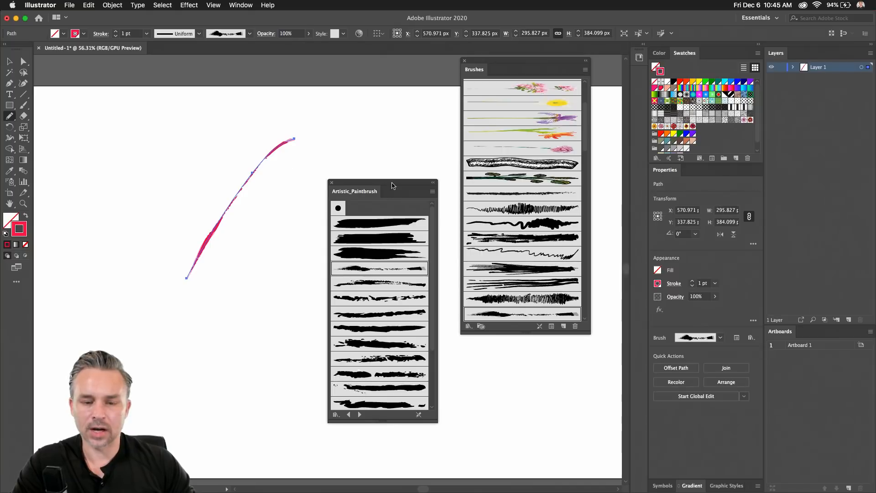
Try a 6 pt weight with several rough brushes, settling on a hatched spiky brush.
click(115, 32)
click(116, 31)
click(115, 32)
click(116, 31)
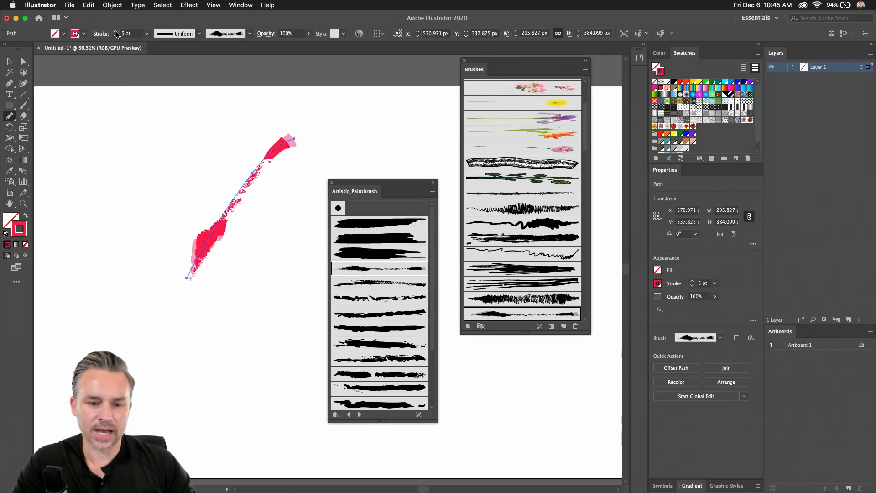
click(115, 31)
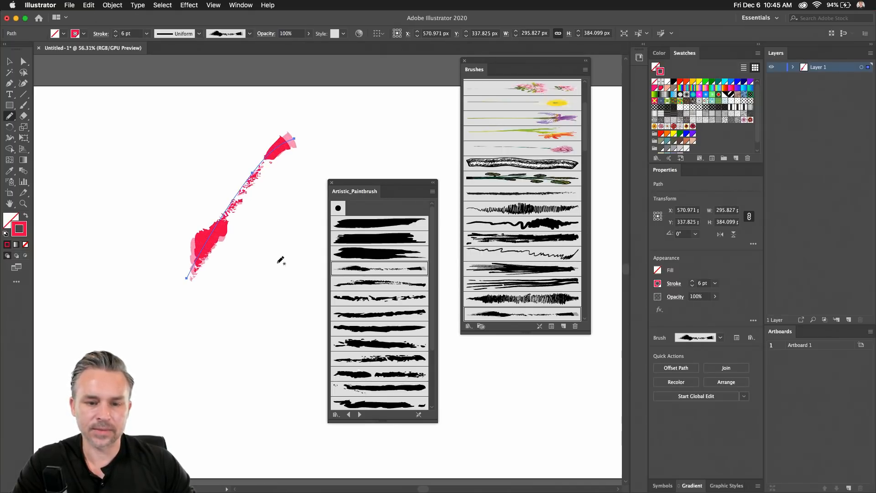
click(520, 226)
click(502, 239)
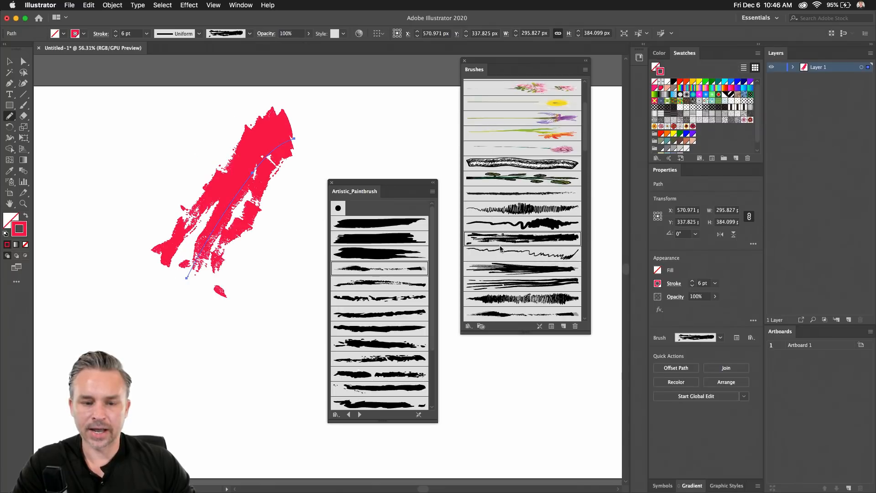
click(497, 269)
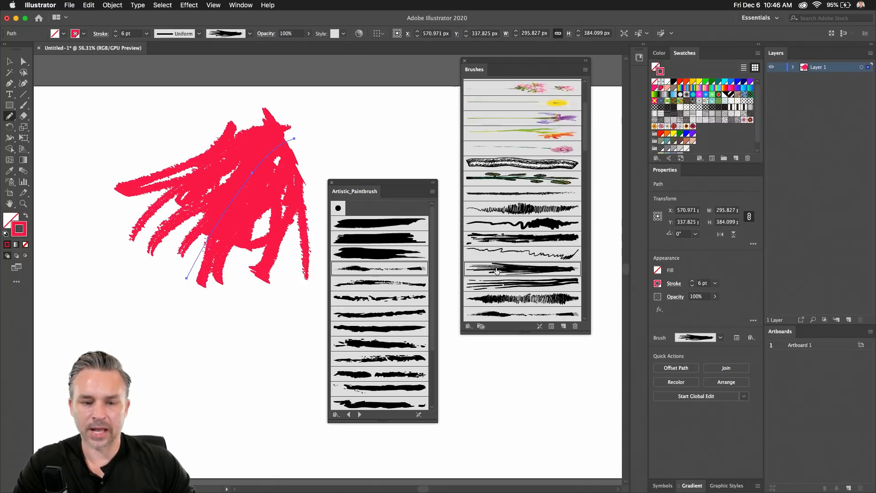
click(498, 299)
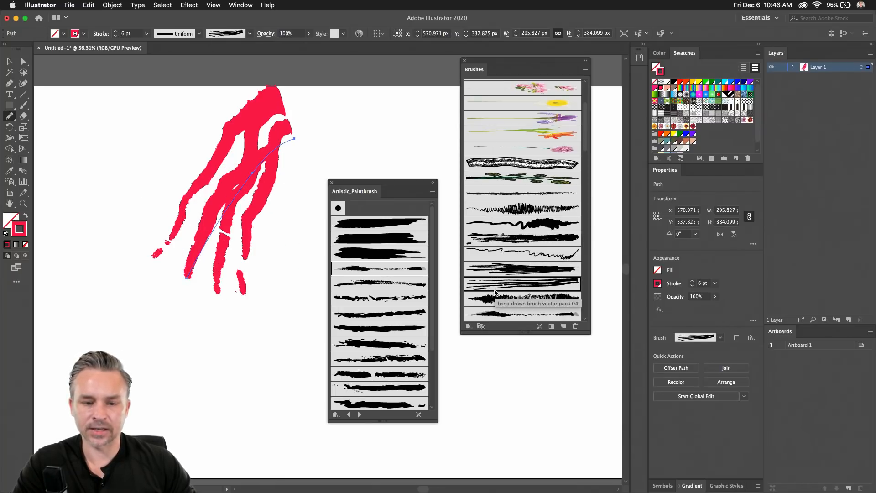
Reduce the stroke weight to 2 pt and draw a second matching hatched pink stroke.
click(116, 36)
click(116, 36)
click(116, 36)
click(115, 36)
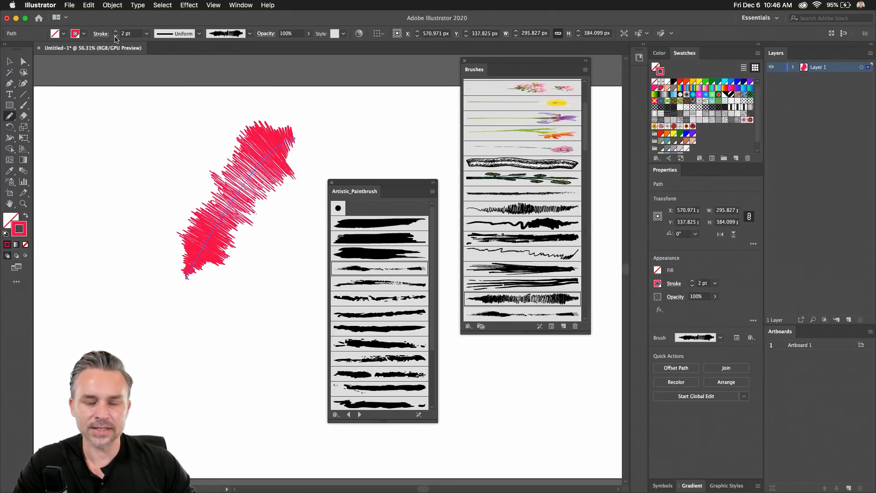
mouse_move(202, 290)
mouse_down()
mouse_move(336, 226)
mouse_move(396, 153)
mouse_move(413, 147)
mouse_up()
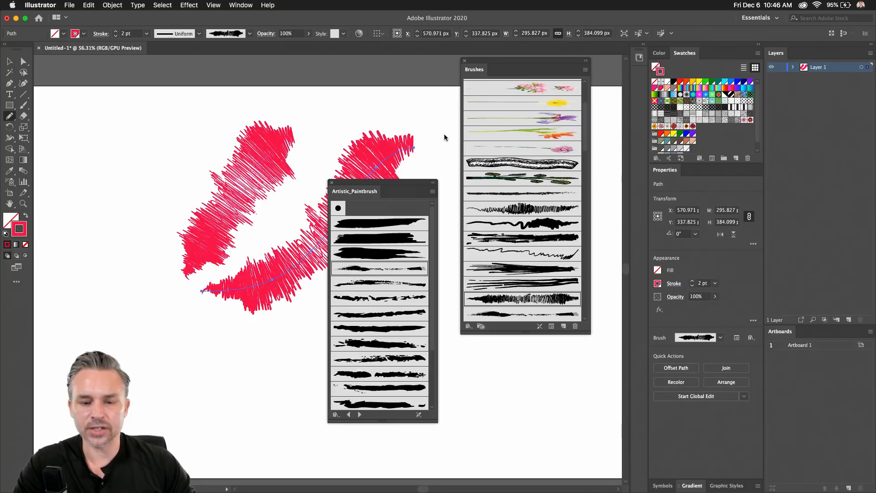
drag(370, 189, 413, 206)
mouse_move(501, 217)
mouse_down()
mouse_move(674, 196)
mouse_move(609, 207)
mouse_move(607, 221)
mouse_up()
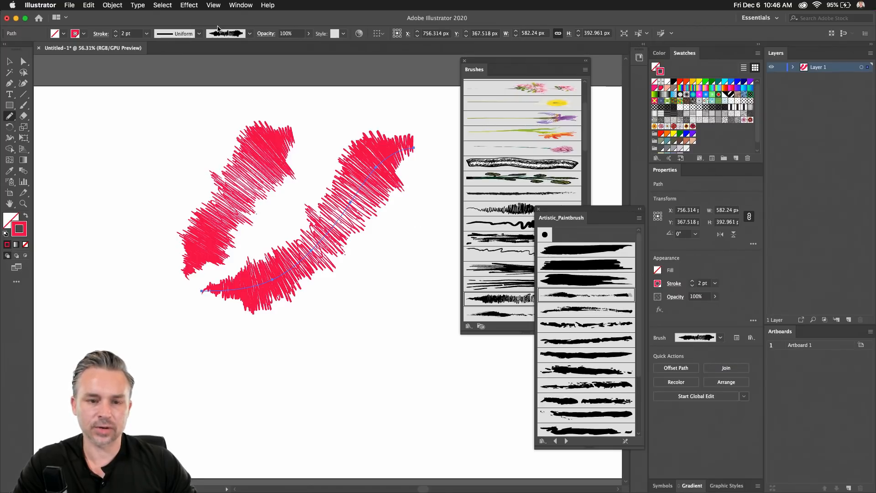
Apply the elliptical width profile and draw a tapered yellow stroke beneath the others.
click(199, 35)
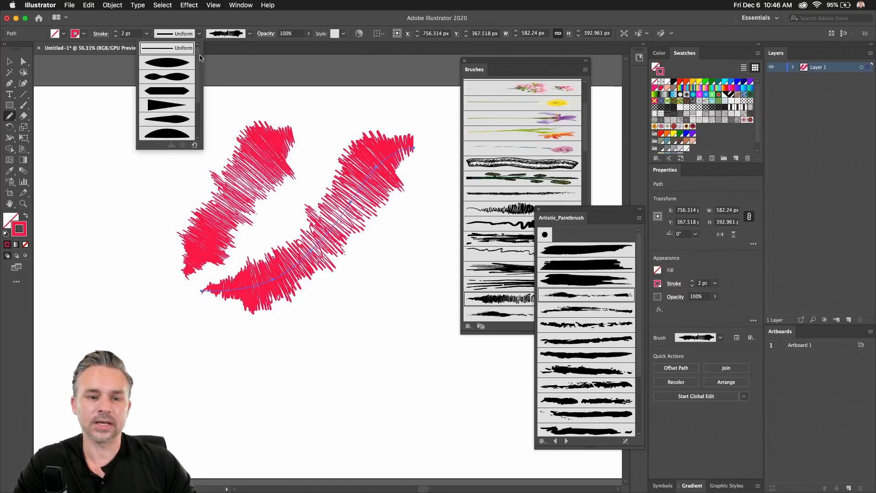
click(154, 64)
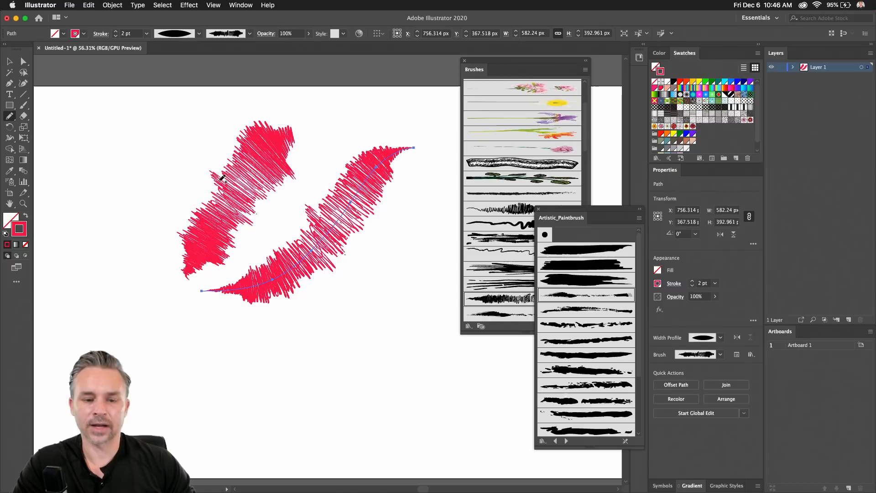
mouse_move(202, 314)
mouse_down()
mouse_move(298, 320)
mouse_move(449, 369)
mouse_up()
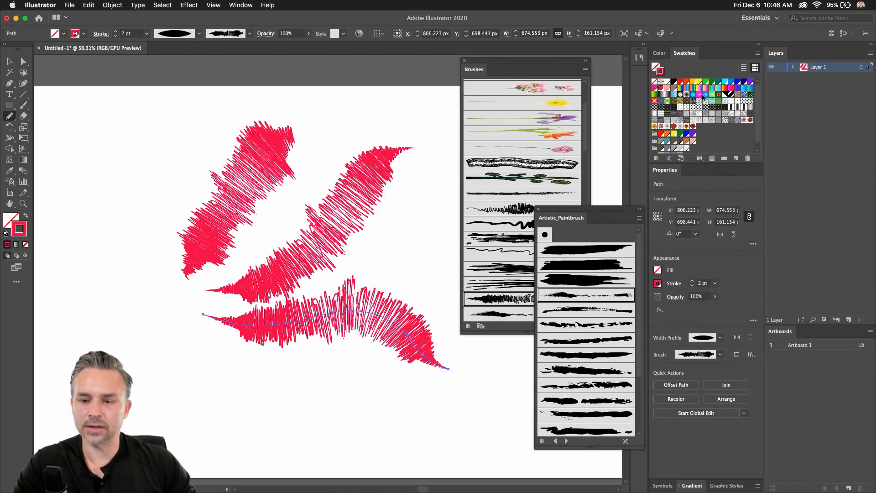
click(694, 83)
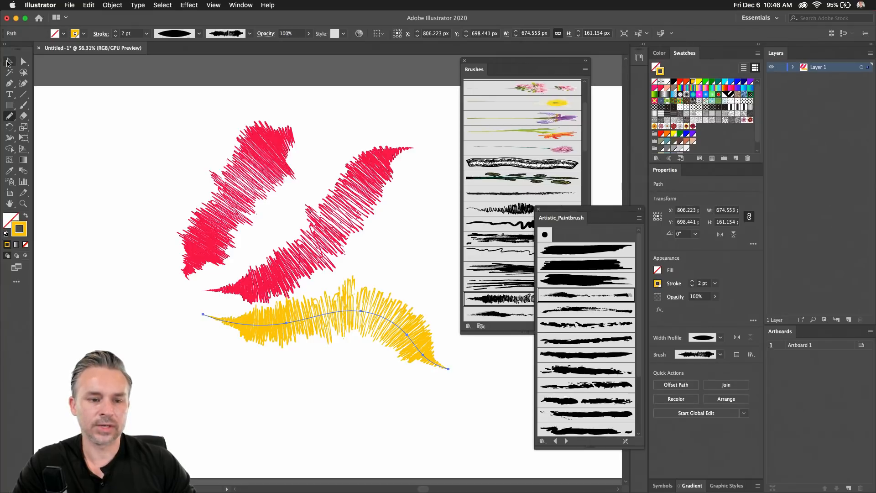
Add a cyan stroke up the left side and a green stroke at upper right.
mouse_move(94, 328)
mouse_down()
mouse_move(129, 303)
mouse_move(187, 165)
mouse_up()
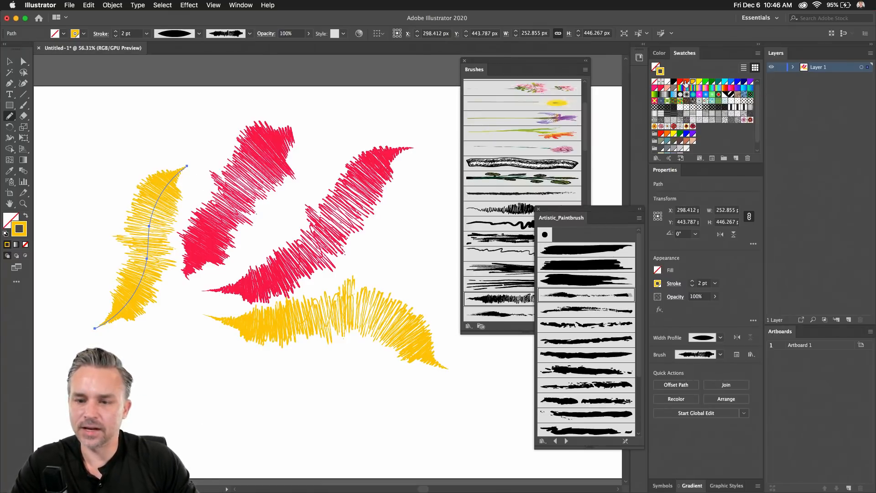
click(700, 82)
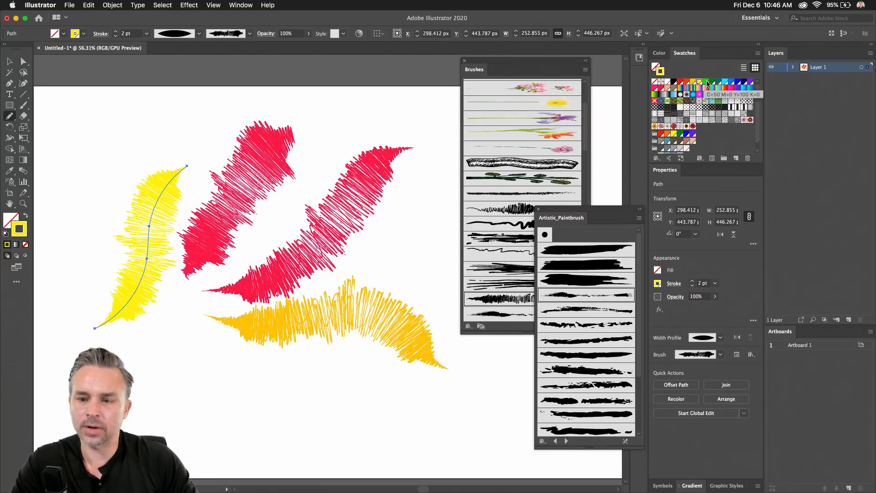
click(725, 82)
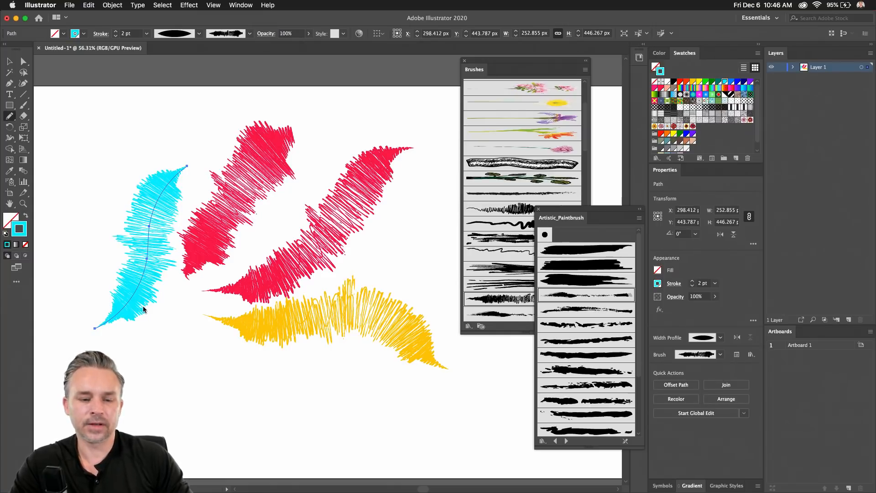
scroll(143, 348, down, 5)
drag(252, 306, 342, 286)
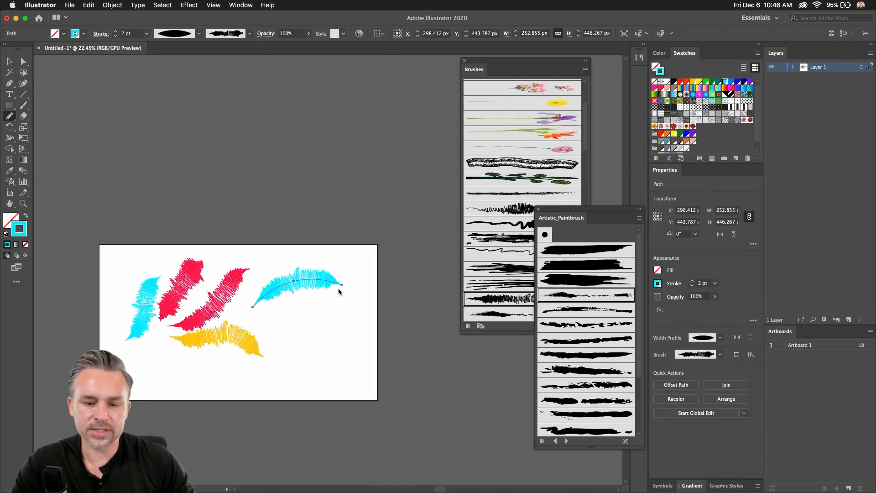
click(706, 83)
Make the upper right stroke darker green and add a second green stroke beneath it.
click(712, 83)
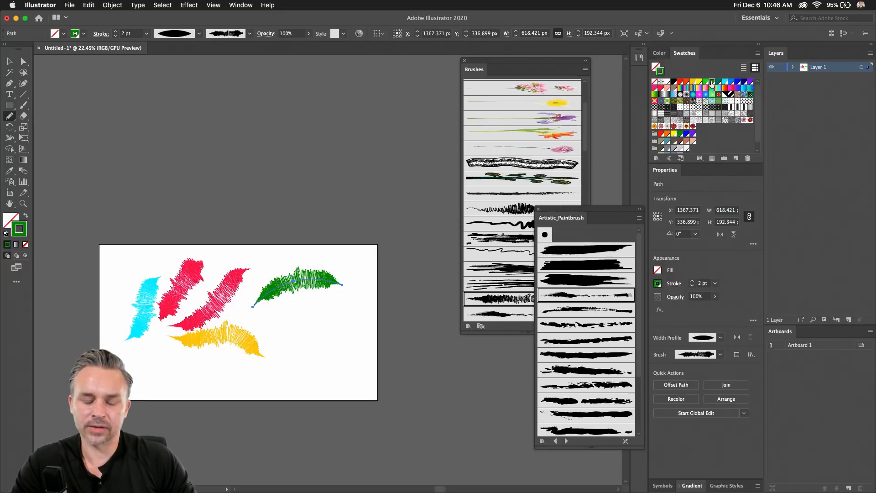
drag(266, 317, 372, 338)
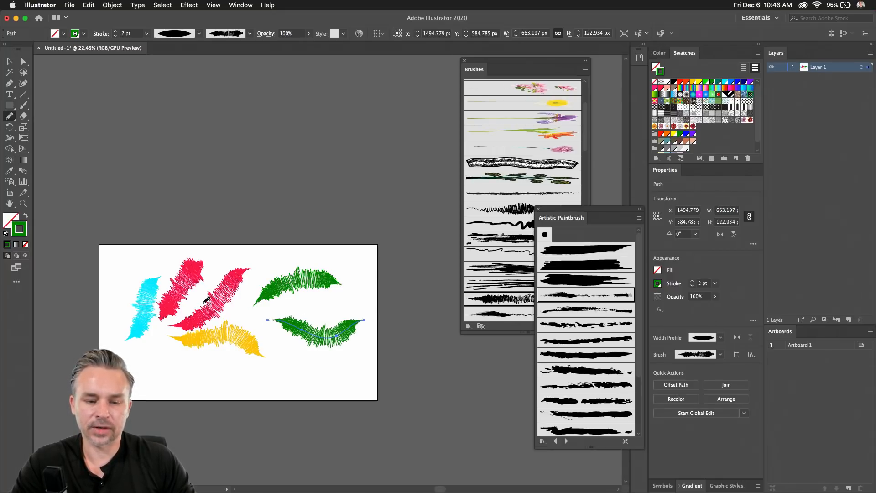
scroll(153, 350, up, 3)
drag(265, 172, 230, 212)
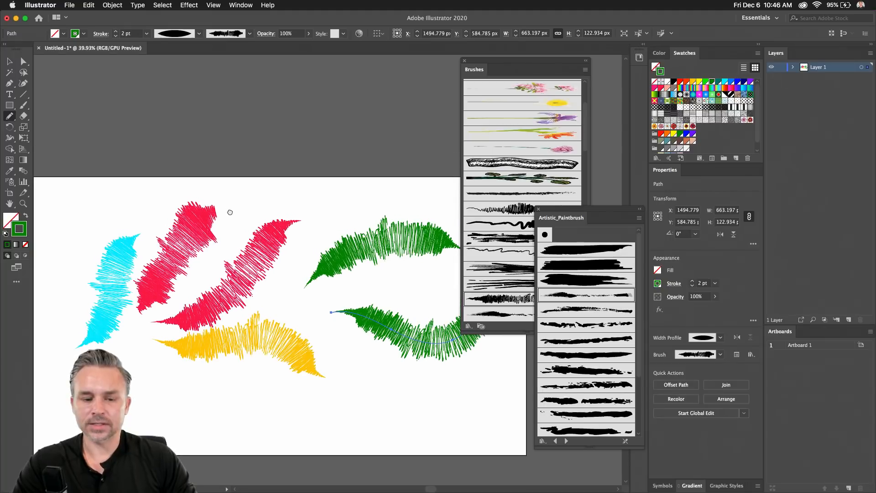
Select all six scribble strokes, then return to Photoshop.
click(6, 62)
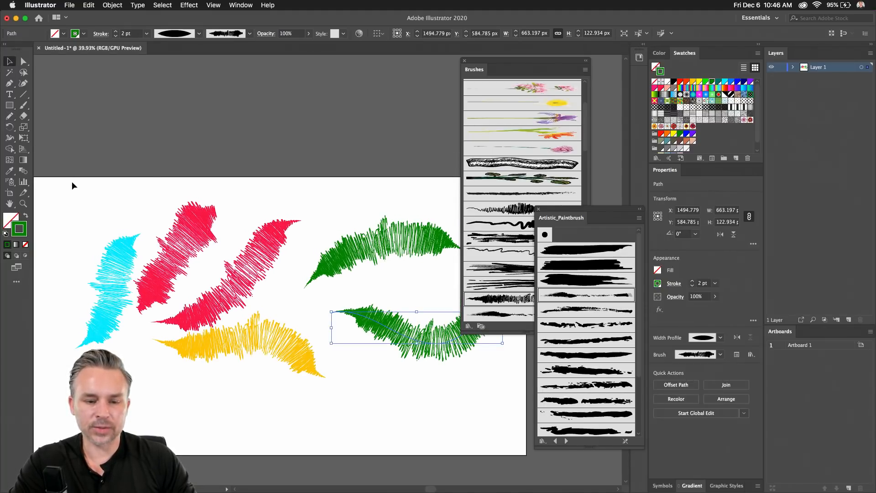
mouse_move(72, 179)
mouse_down()
mouse_move(487, 394)
mouse_move(539, 402)
mouse_up()
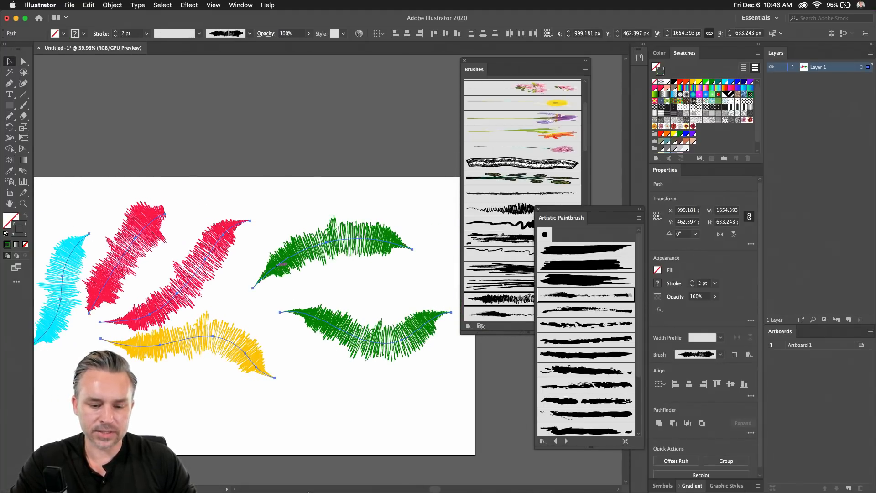
mouse_move(277, 490)
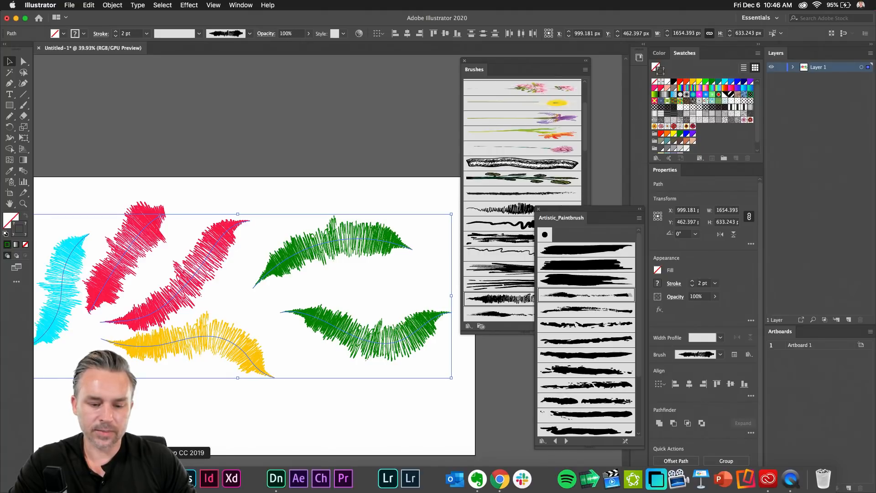
click(186, 479)
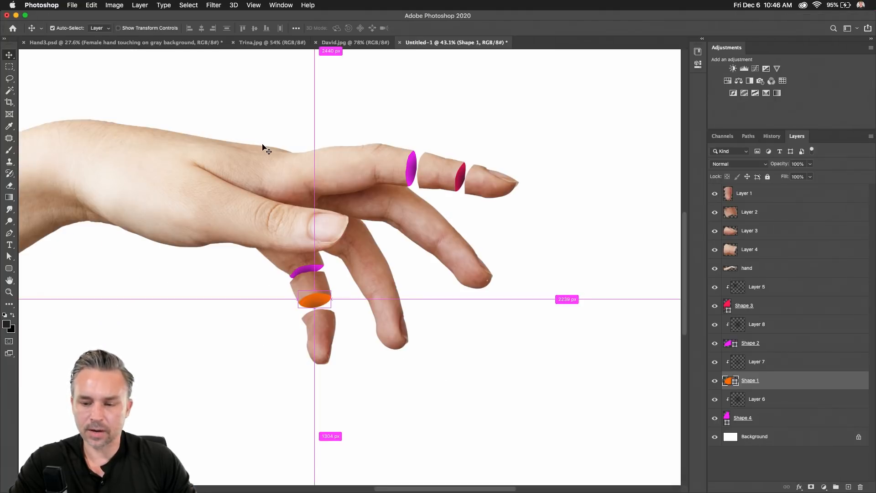
Paste the Illustrator scribbles into Photoshop as a Smart Object.
key(super+v)
click(393, 241)
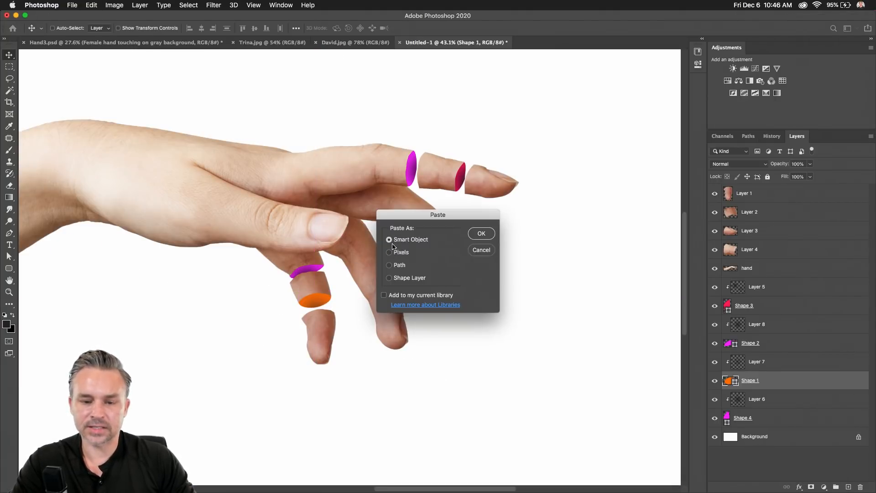
click(476, 235)
key(super+0)
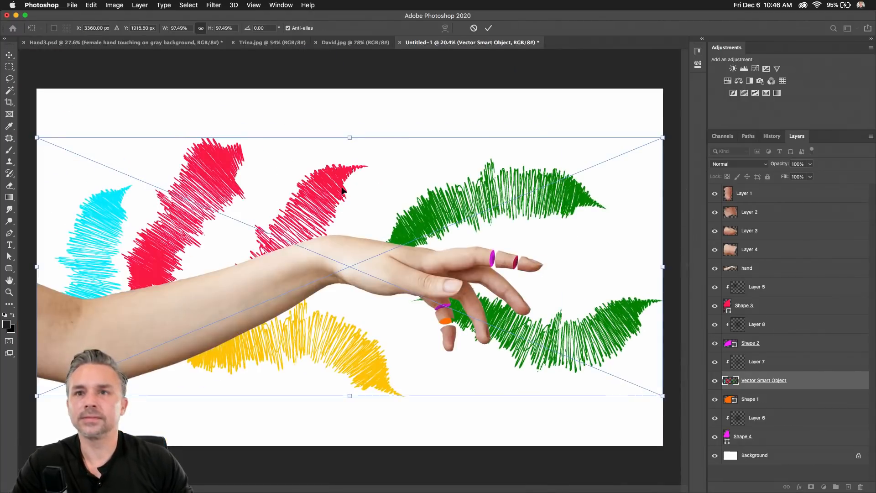
Scale the scribbles down to about 43% and position them over the hand.
drag(663, 395, 319, 203)
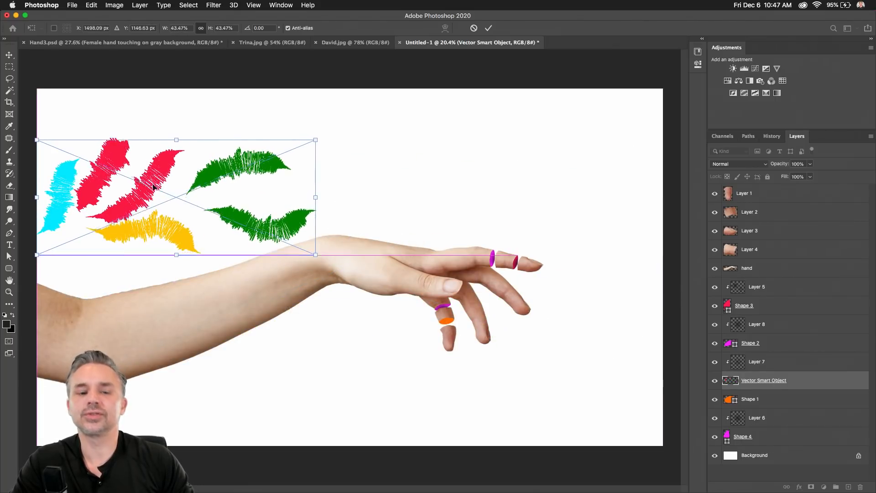
drag(132, 188, 429, 242)
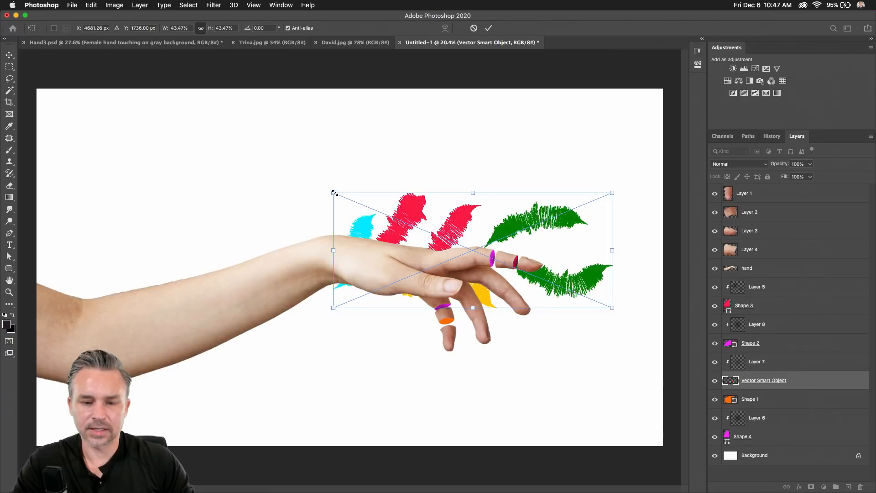
drag(334, 193, 397, 225)
key(Return)
scroll(556, 336, up, 1)
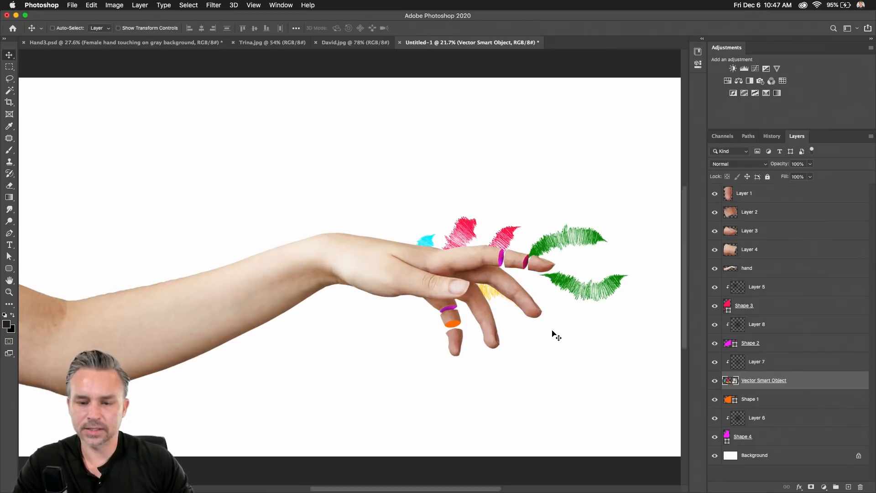
scroll(557, 336, up, 4)
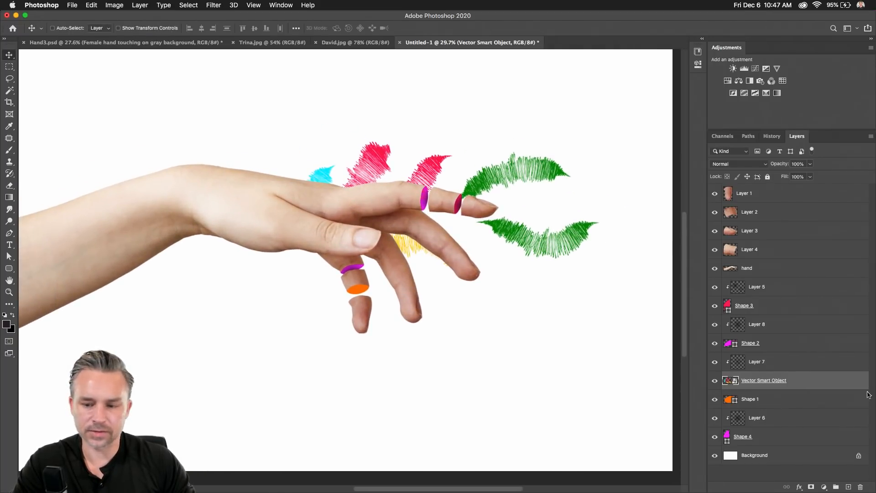
Stack the scribble layer above all others and shift it down-left below the fingers.
drag(822, 380, 788, 187)
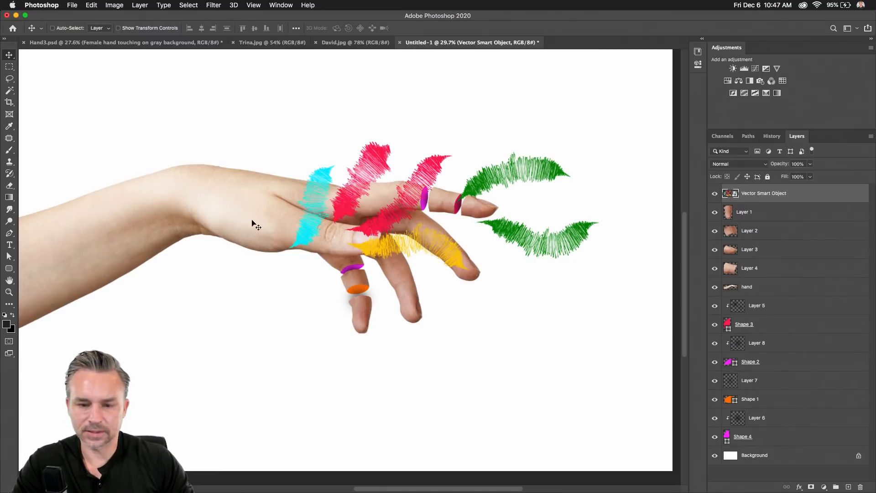
mouse_move(361, 178)
mouse_down()
mouse_move(328, 253)
mouse_move(337, 283)
mouse_up()
scroll(283, 242, up, 3)
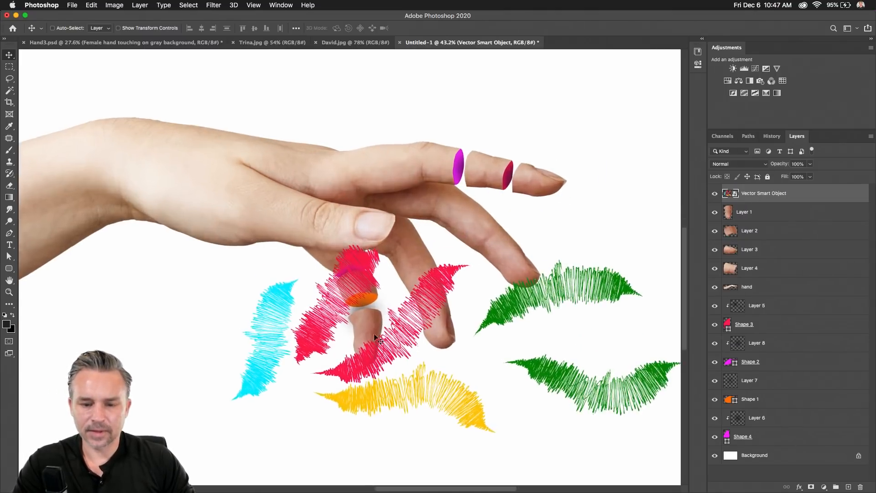
Rasterize the scribble layer and cut the yellow scribble onto its own layer.
right_click(798, 198)
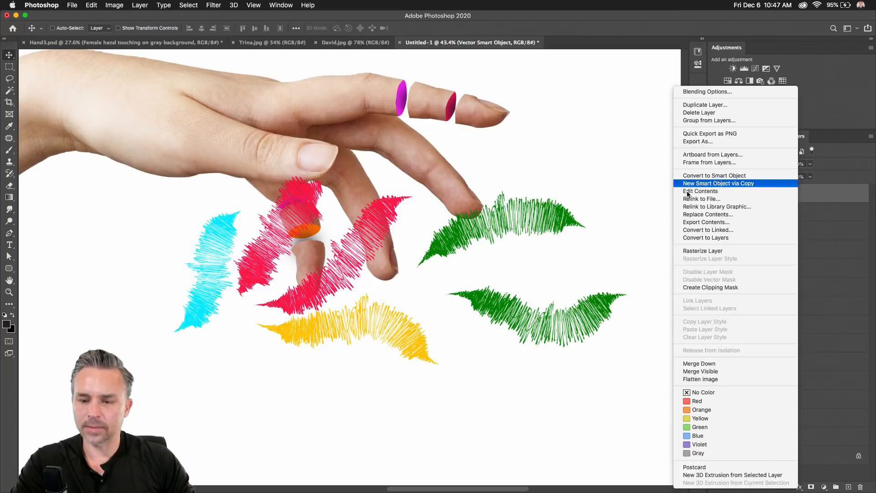
click(702, 251)
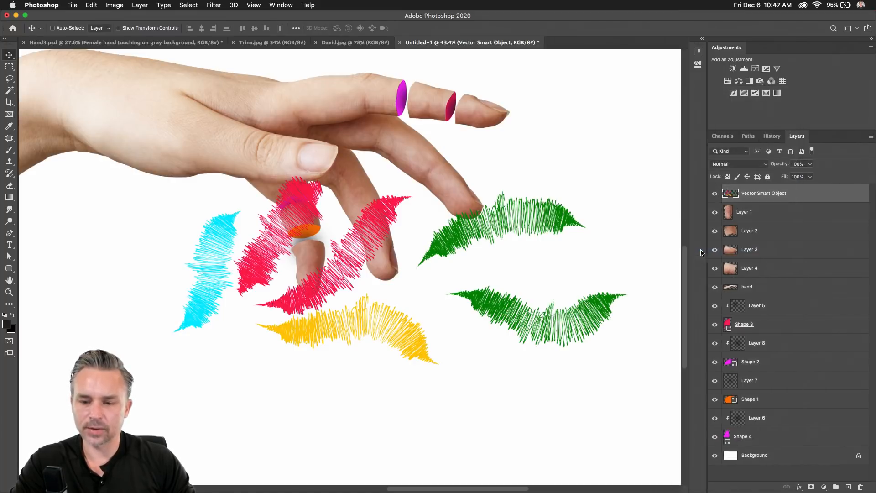
click(9, 81)
drag(423, 393, 258, 357)
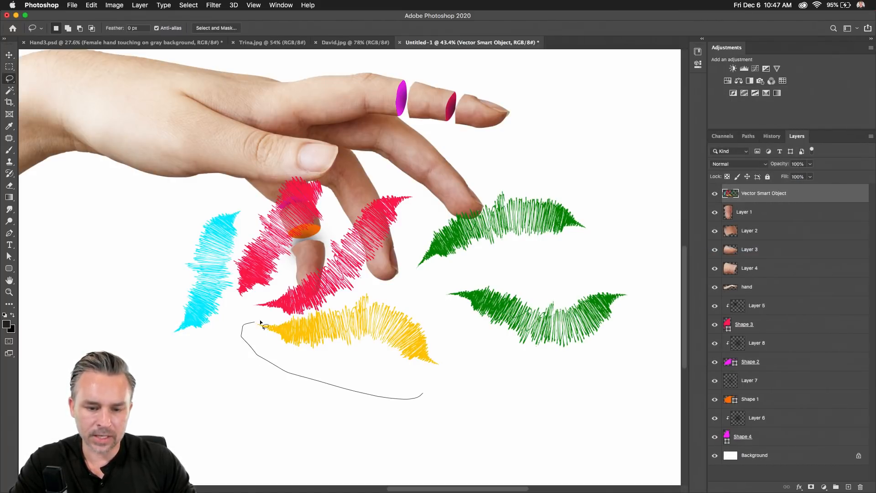
mouse_move(315, 312)
mouse_down()
mouse_move(344, 294)
mouse_move(451, 339)
mouse_move(442, 412)
mouse_up()
key(super+x)
key(super+v)
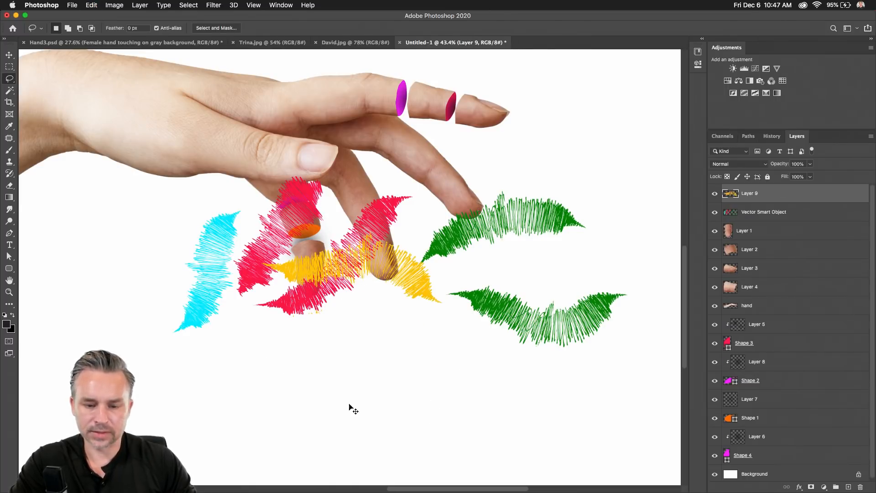
Rotate the yellow scribble about 60° and move it onto the lower fingertip.
click(13, 56)
drag(332, 294, 331, 312)
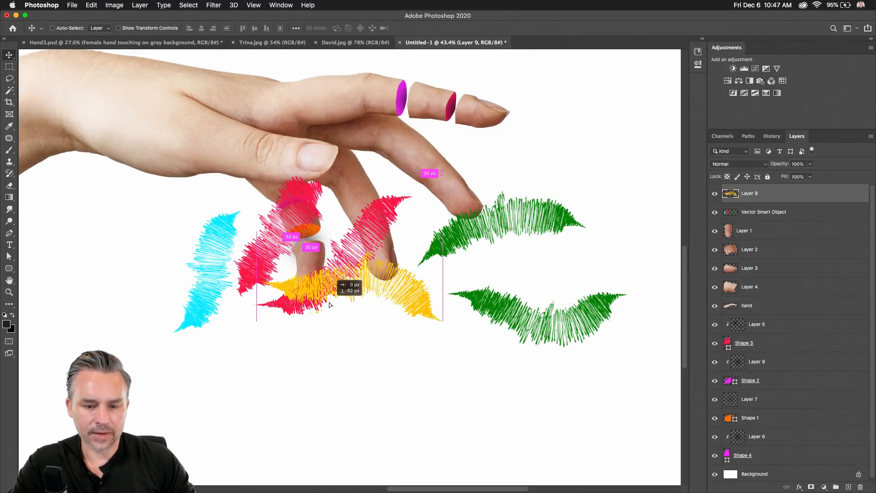
key(super+t)
drag(233, 239, 338, 205)
key(Return)
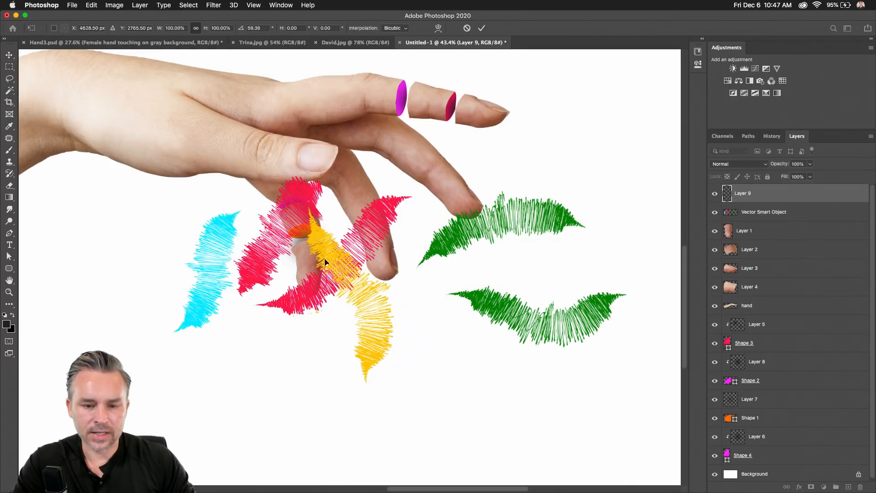
drag(339, 278, 341, 297)
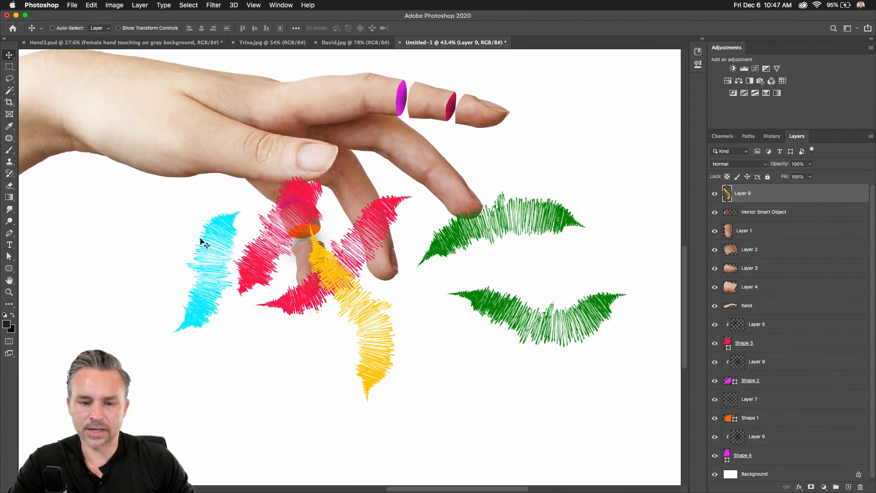
Rotate the remaining scribbles about 61° and reposition them off the upper fingertips.
click(748, 214)
mouse_move(238, 258)
mouse_down()
mouse_move(294, 150)
mouse_move(216, 238)
mouse_up()
key(super+t)
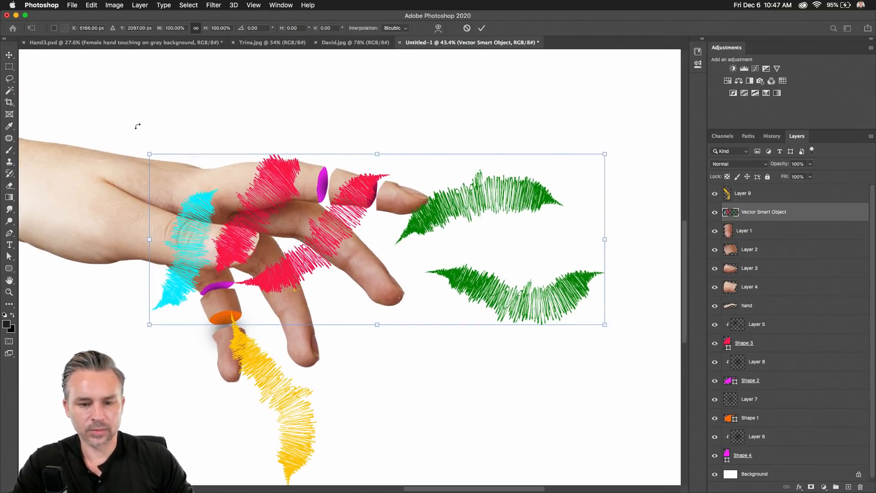
mouse_move(138, 126)
mouse_down()
mouse_move(350, 74)
mouse_move(336, 78)
mouse_up()
mouse_move(324, 170)
mouse_down()
mouse_move(396, 212)
mouse_move(398, 229)
mouse_up()
key(Return)
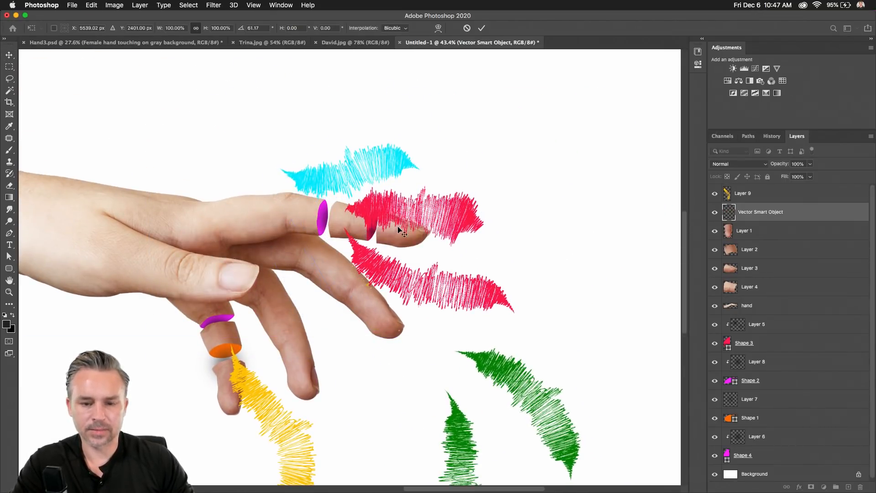
scroll(399, 231, down, 5)
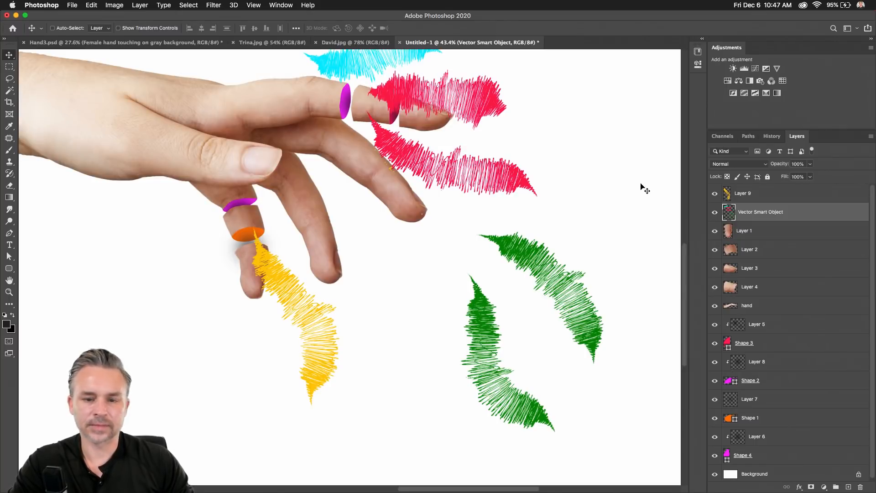
Cut the green scribbles to Layer 10, position them on the middle fingertips, below the hand layer.
click(9, 79)
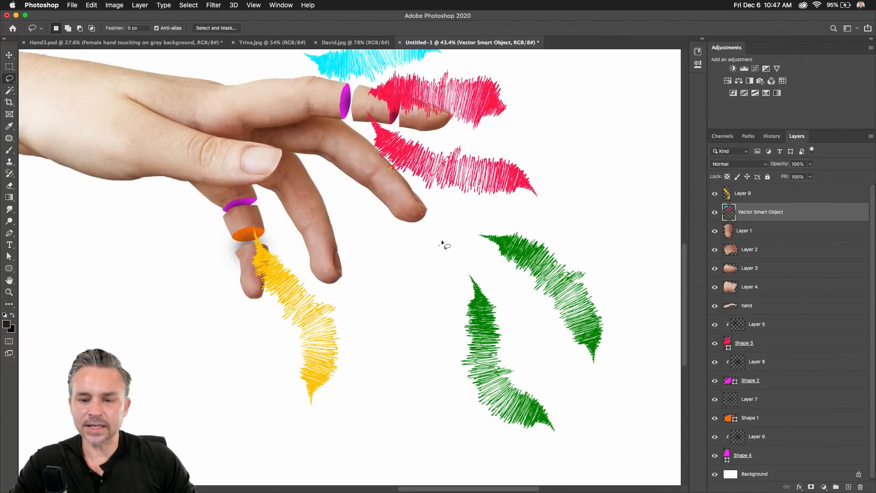
mouse_move(439, 246)
mouse_down()
mouse_move(591, 262)
mouse_move(621, 400)
mouse_move(593, 452)
mouse_move(427, 344)
mouse_move(436, 256)
mouse_up()
key(super+x)
key(super+v)
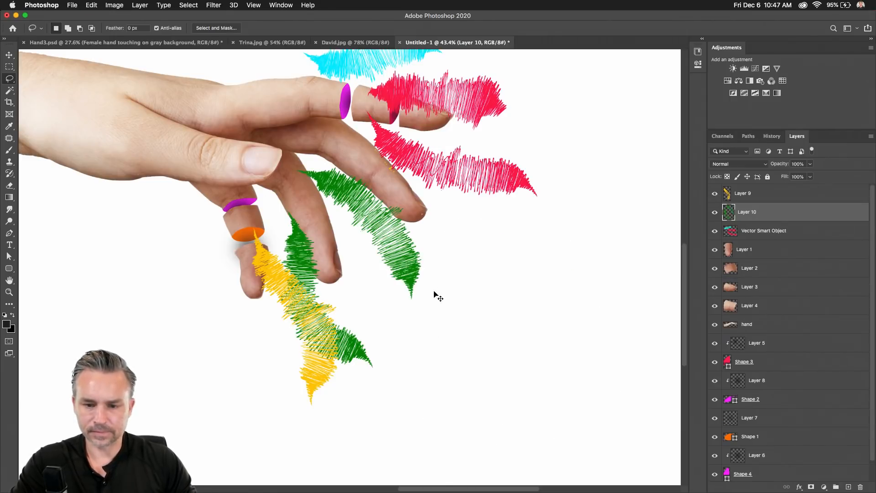
key(v)
mouse_move(255, 247)
mouse_down()
mouse_move(333, 210)
mouse_move(322, 229)
mouse_move(330, 258)
mouse_move(318, 272)
mouse_up()
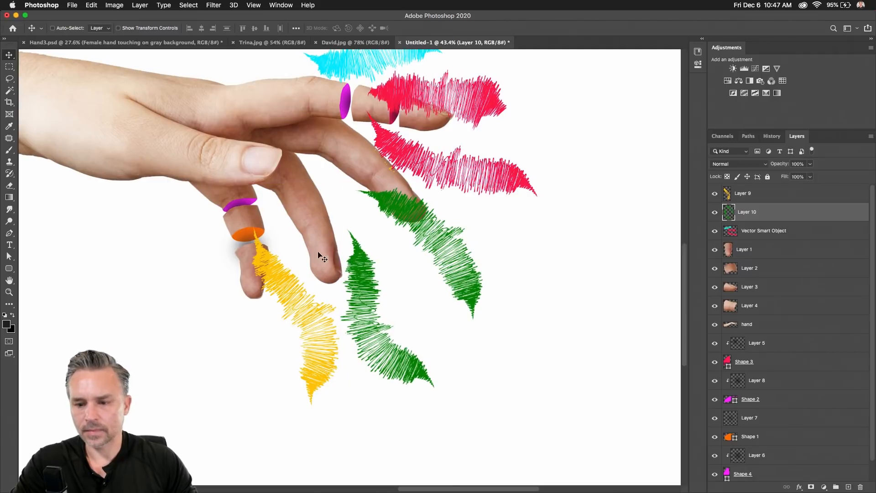
drag(770, 211, 785, 330)
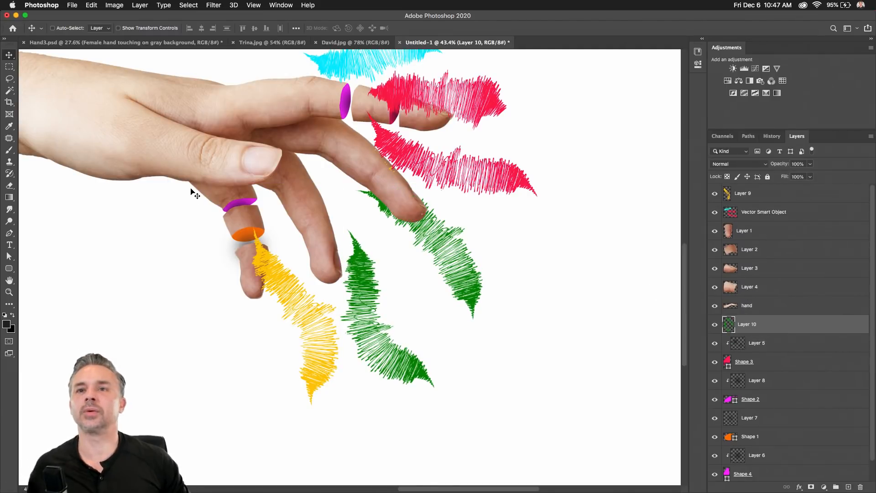
Switch between the brush, move and marquee tools, then return to Illustrator.
click(9, 150)
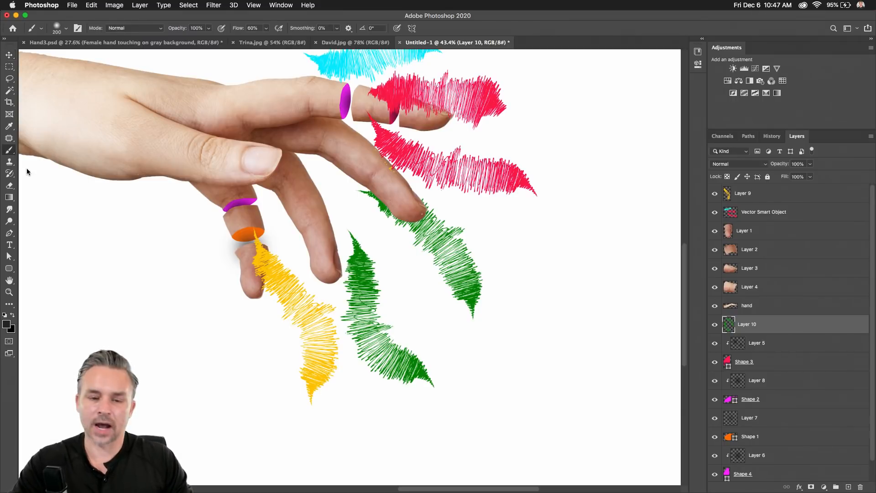
right_click(9, 150)
click(7, 57)
click(9, 67)
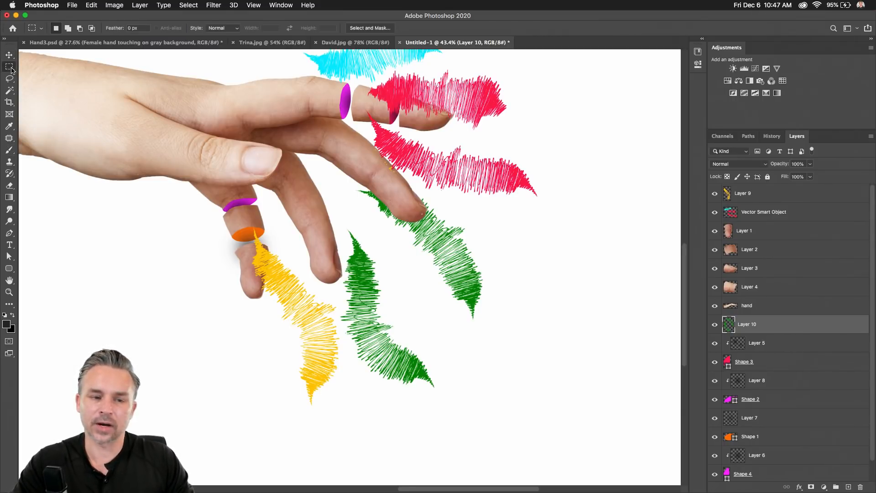
scroll(215, 180, left, 3)
scroll(215, 180, up, 2)
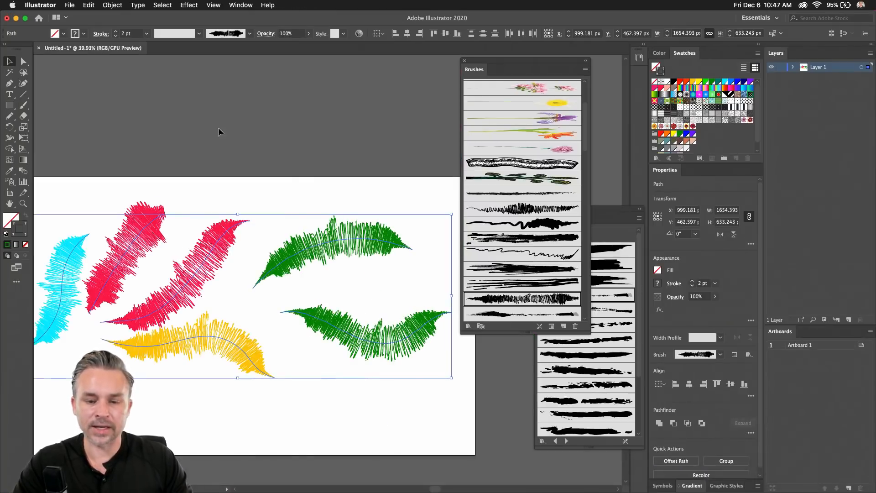
click(197, 210)
Apply the wavy scribble brush to the second red stroke, then to every brush stroke.
click(236, 225)
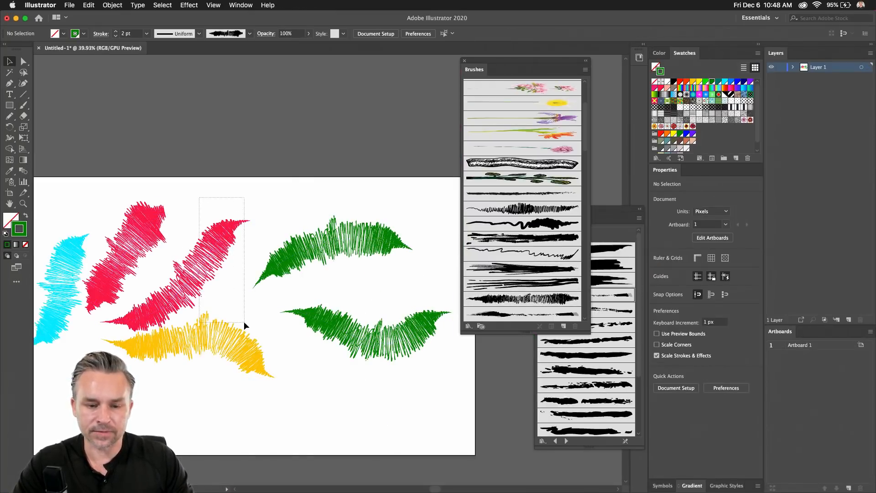
click(238, 197)
click(201, 258)
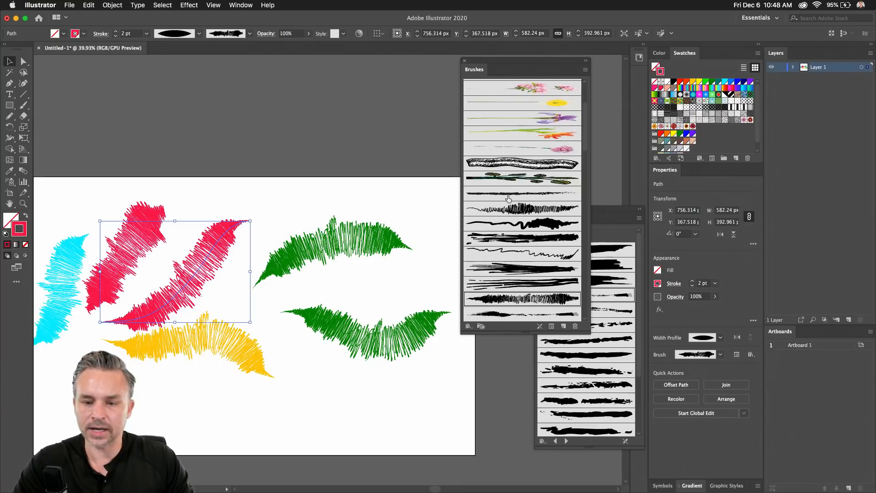
click(511, 230)
scroll(205, 182, left, 5)
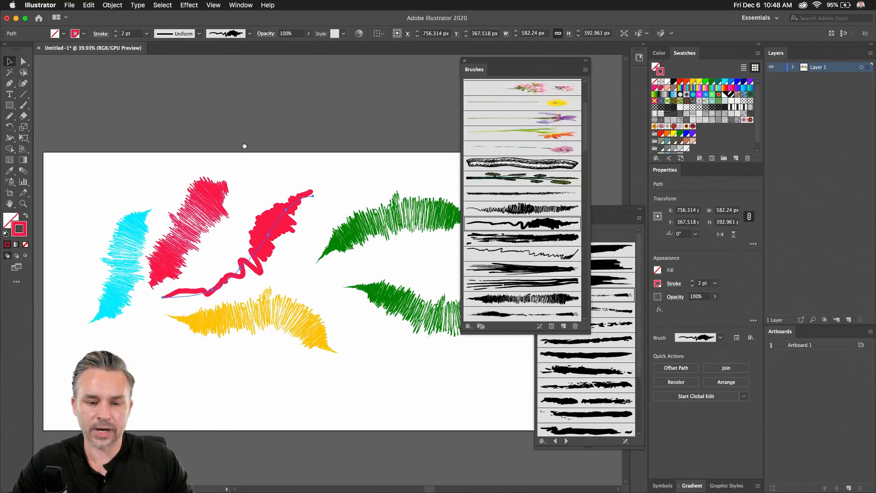
click(70, 168)
mouse_move(70, 168)
mouse_down()
mouse_move(235, 240)
mouse_move(441, 402)
mouse_up()
click(519, 225)
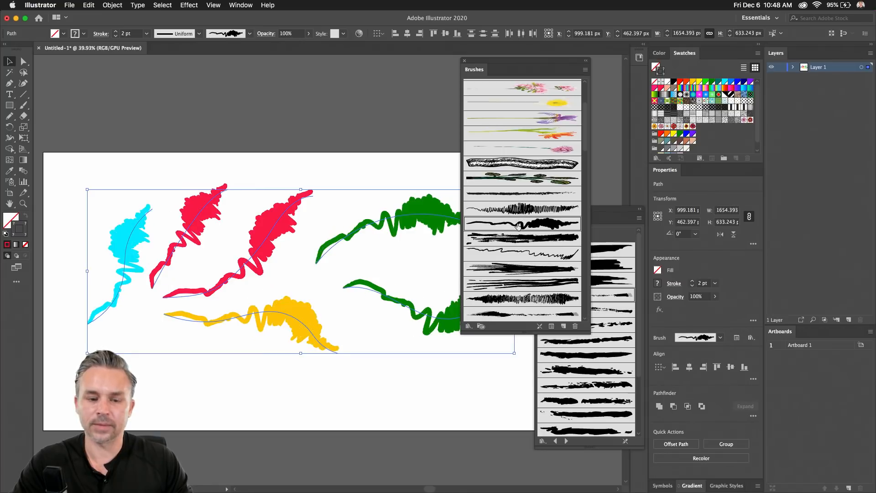
Select the upper green stroke, close the Artistic_Paintbrush library and dock the Brushes panel beside Properties.
click(220, 104)
click(408, 224)
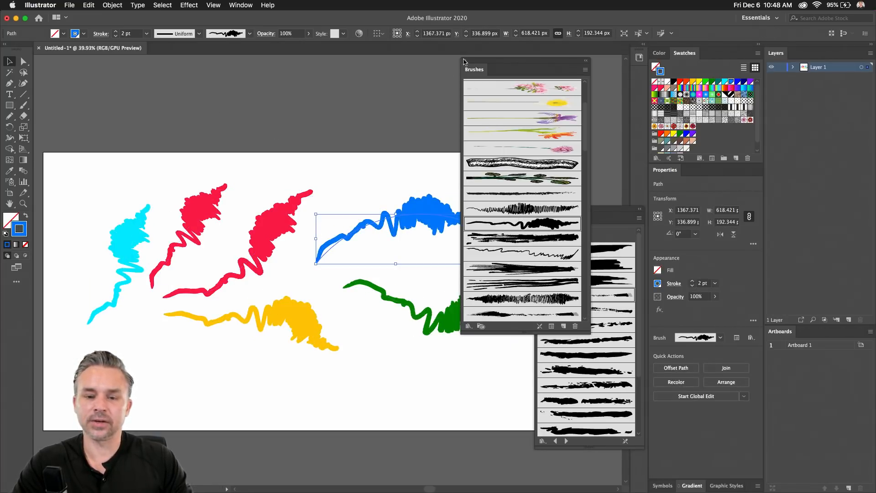
mouse_move(464, 62)
mouse_down()
mouse_move(531, 155)
mouse_move(542, 219)
mouse_move(488, 152)
mouse_move(463, 163)
mouse_up()
click(600, 223)
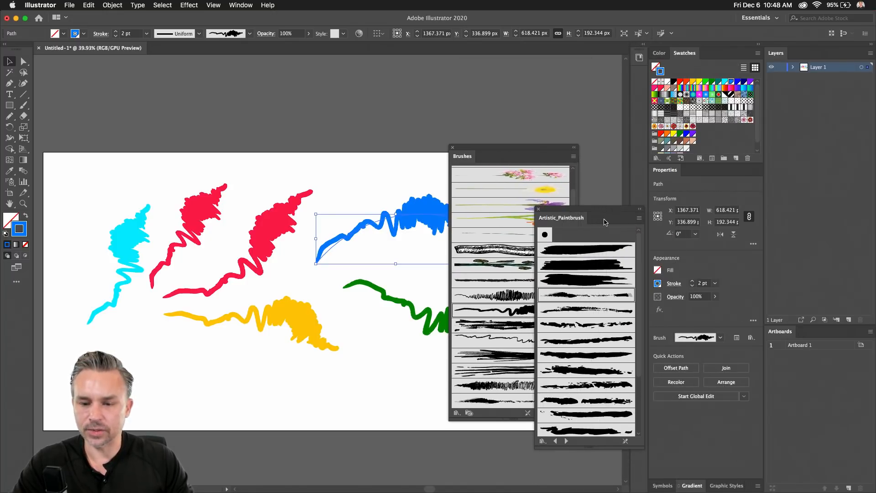
click(538, 210)
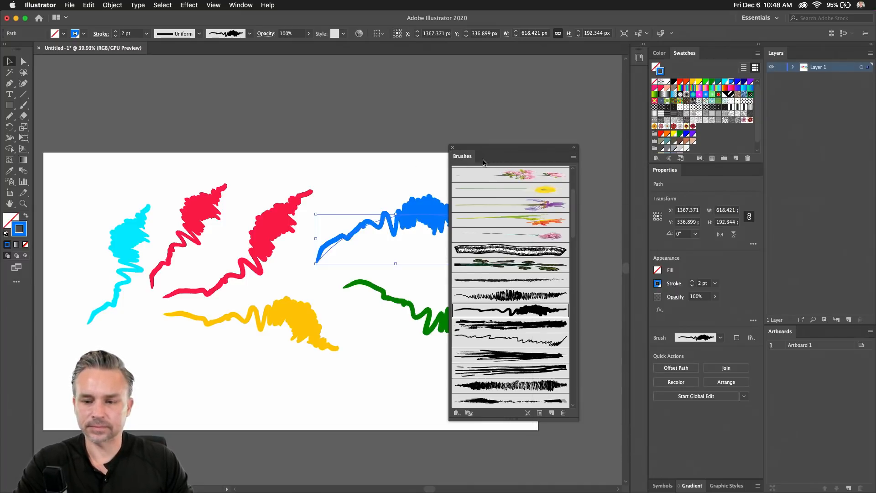
drag(484, 162, 691, 174)
Recolour the left red stroke navy blue from Swatches, then select all six strokes.
click(160, 177)
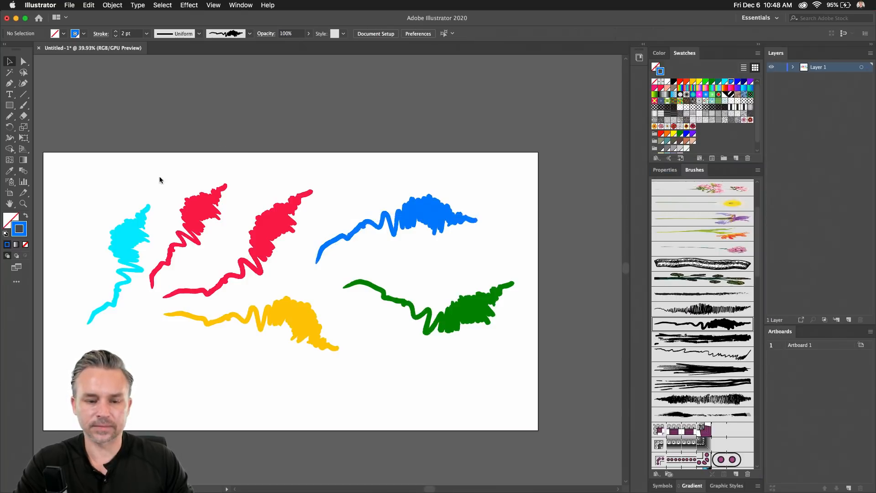
click(189, 213)
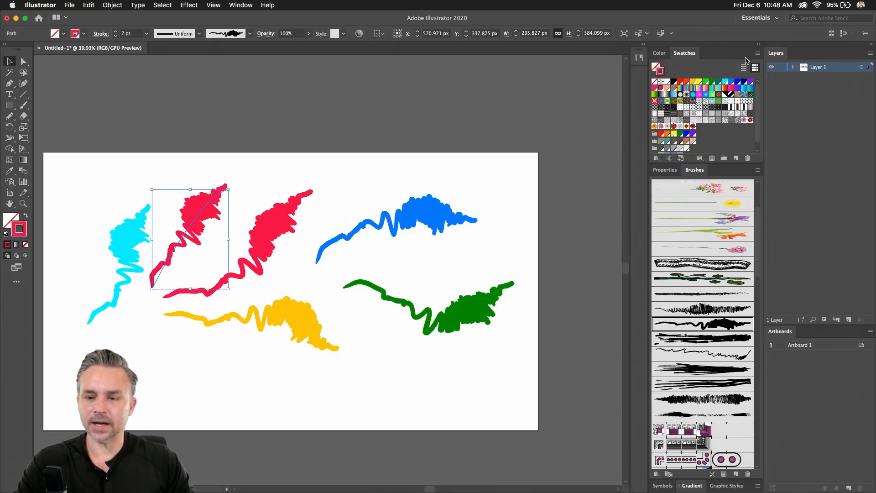
click(725, 82)
click(745, 82)
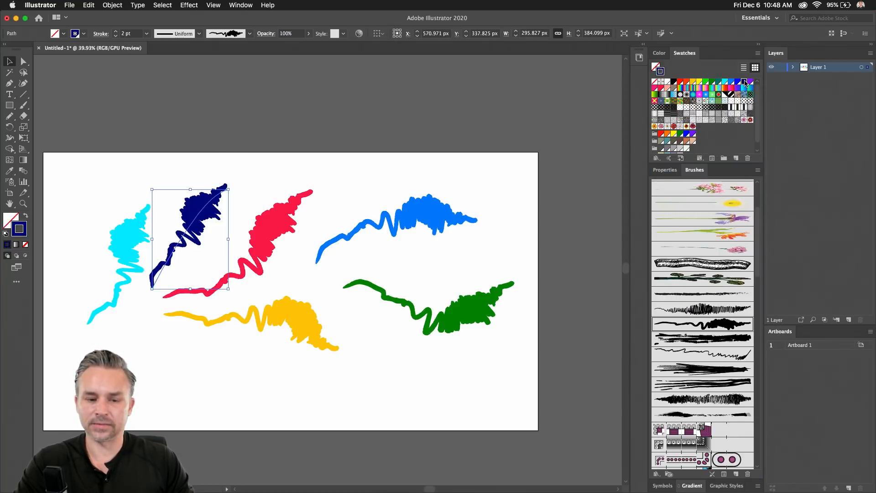
drag(99, 167, 541, 412)
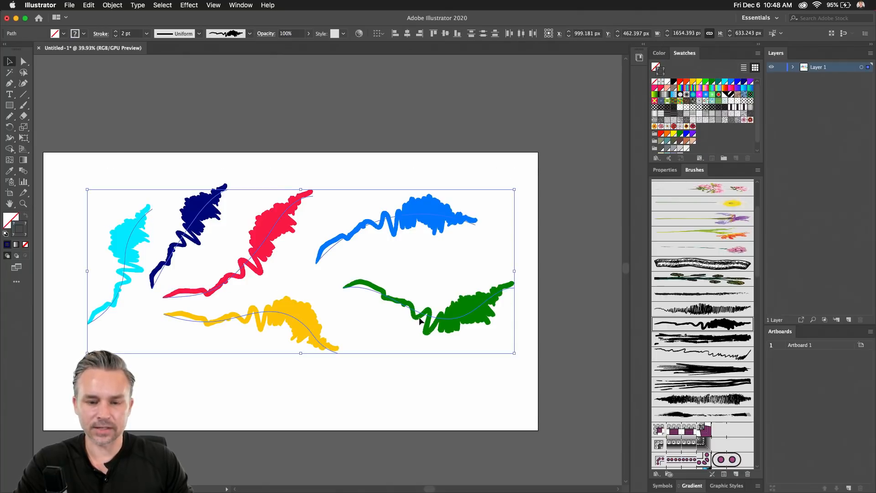
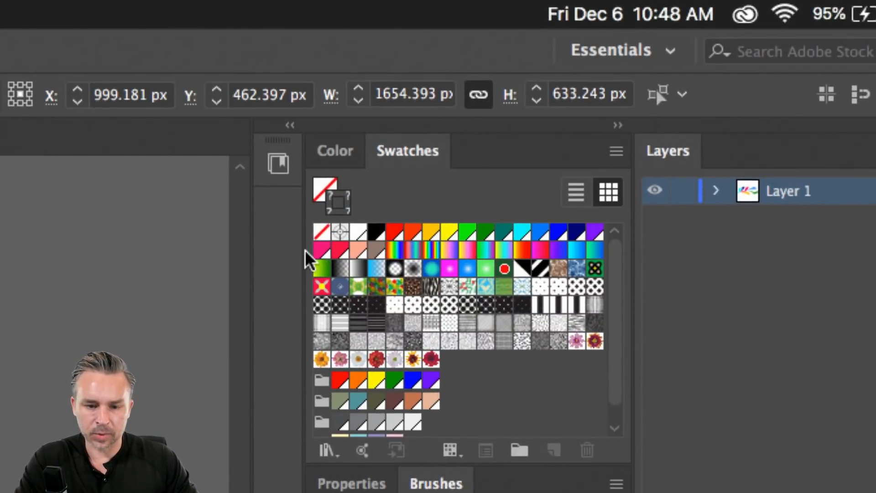
Choose pink, orange-yellow, cyan and orange-red swatches, then fill the six paths with RandomSwatchesFill.
click(320, 252)
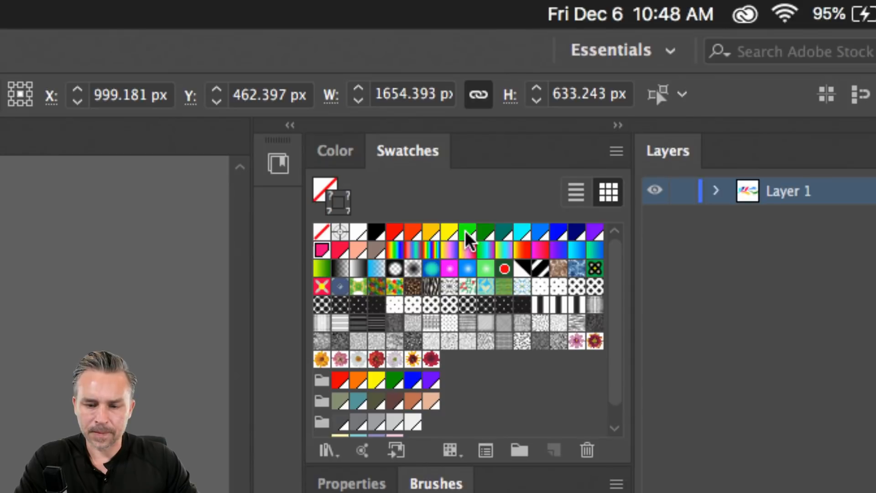
click(430, 235)
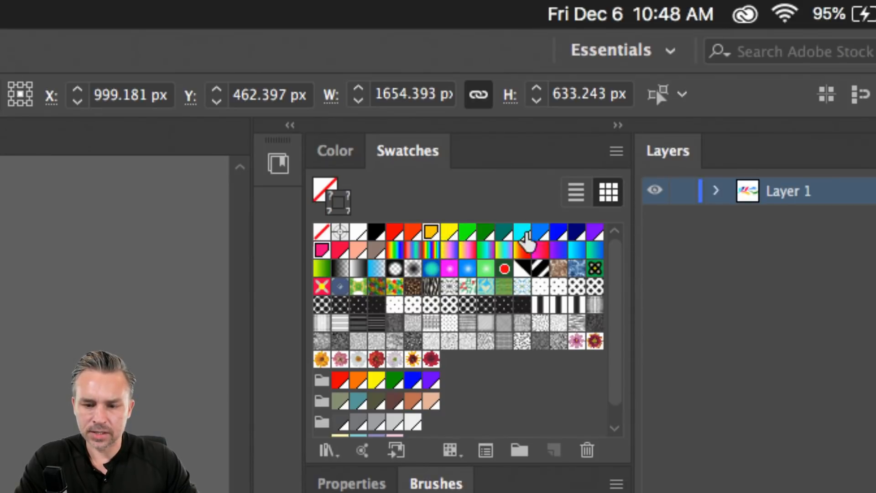
click(538, 234)
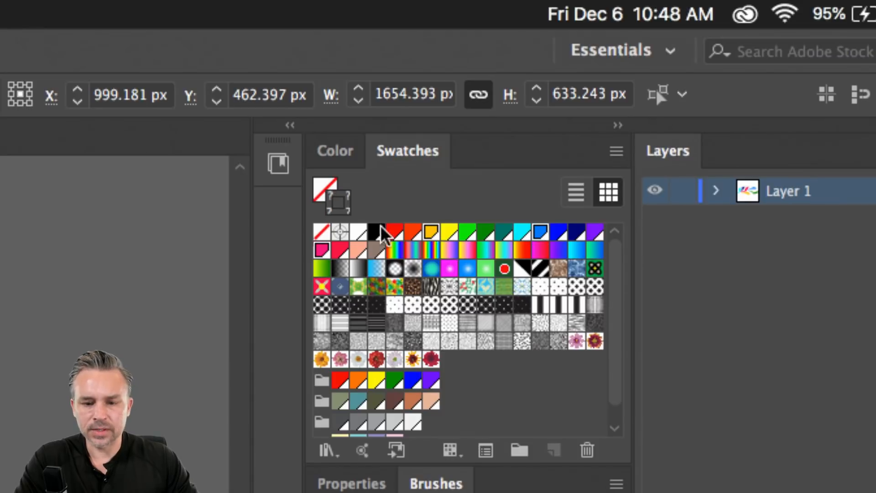
click(411, 233)
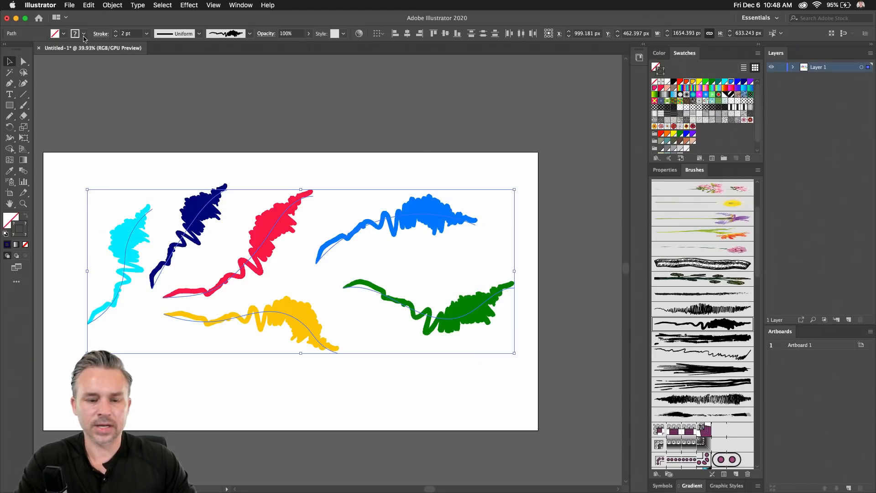
click(69, 5)
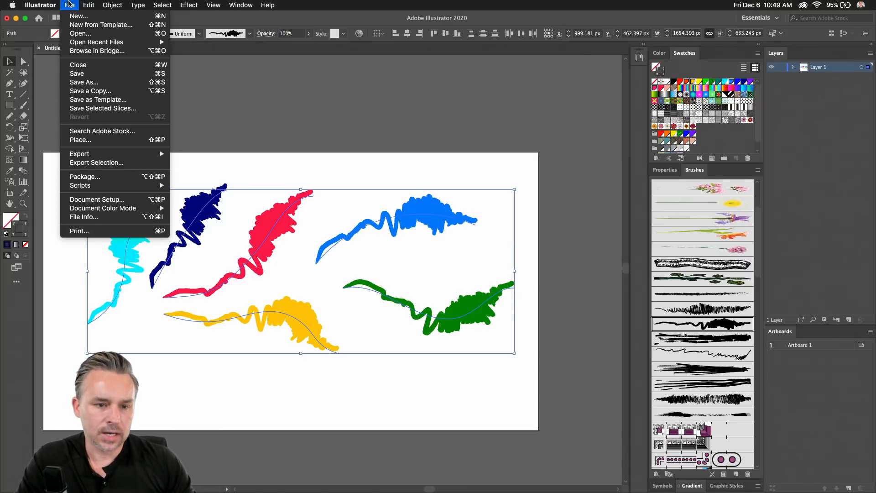
mouse_move(87, 186)
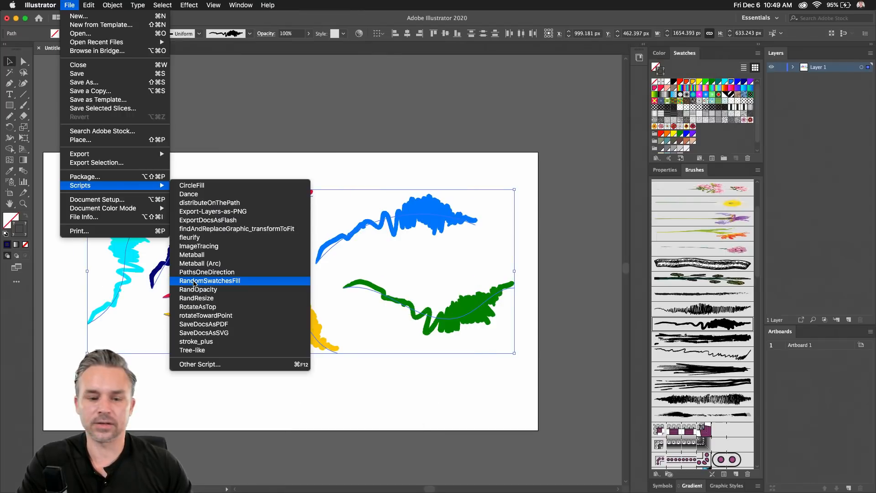
click(194, 283)
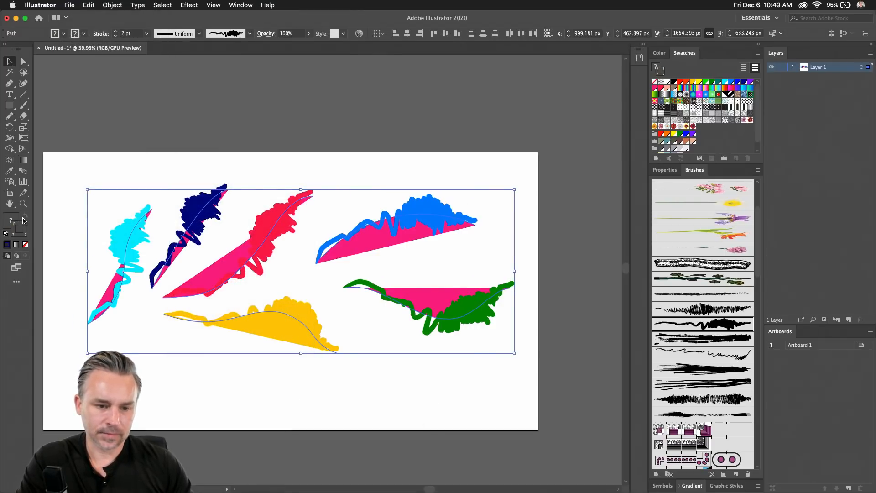
Undo the random pink fills and try black, then orange-yellow strokes on all scribbles.
key(slash)
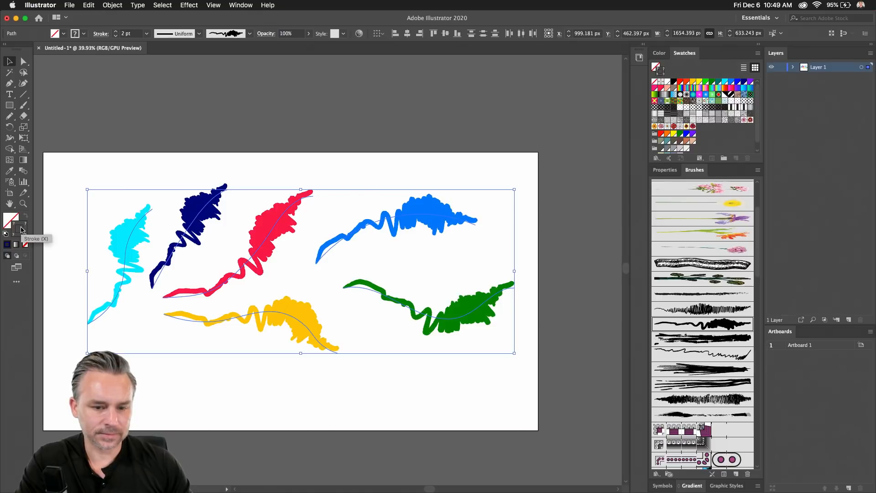
click(69, 4)
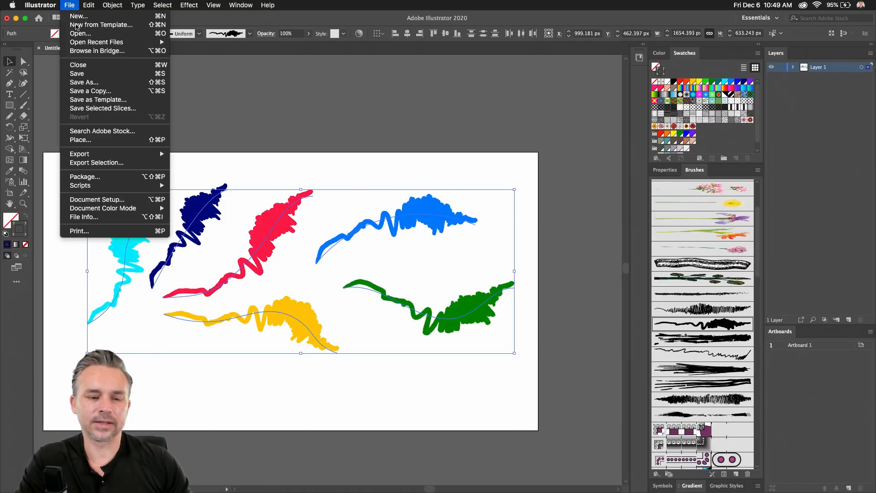
click(9, 224)
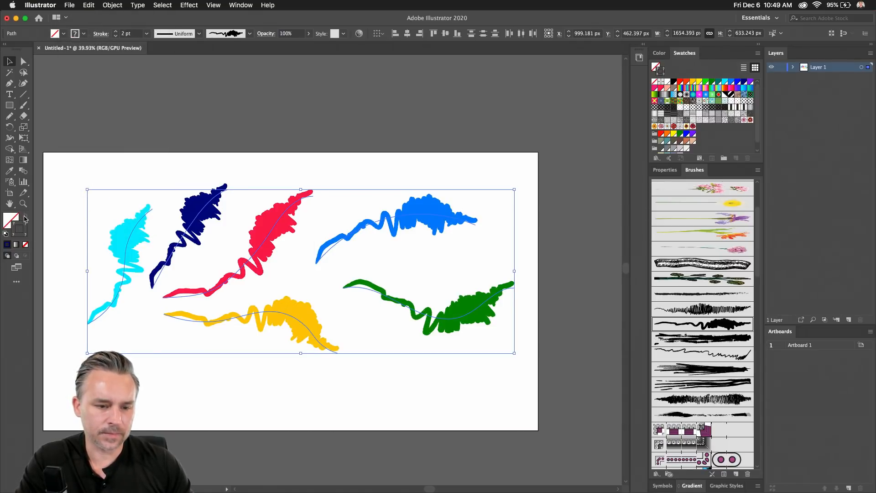
click(674, 83)
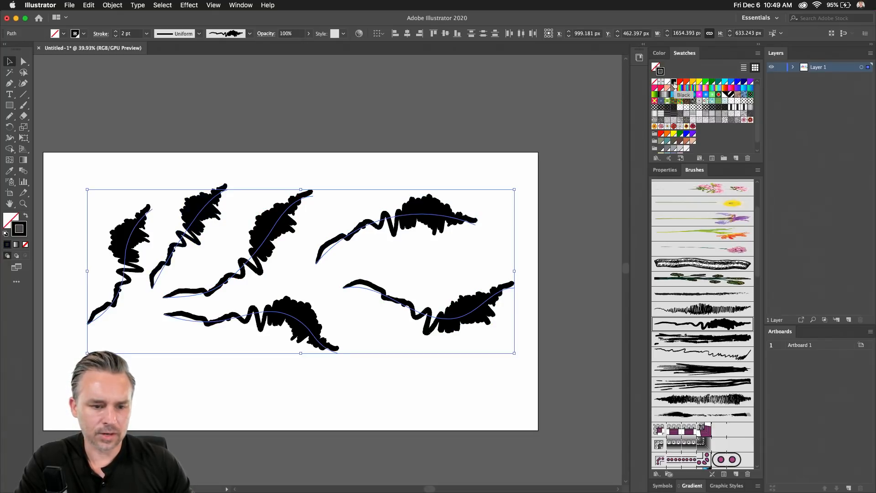
click(695, 84)
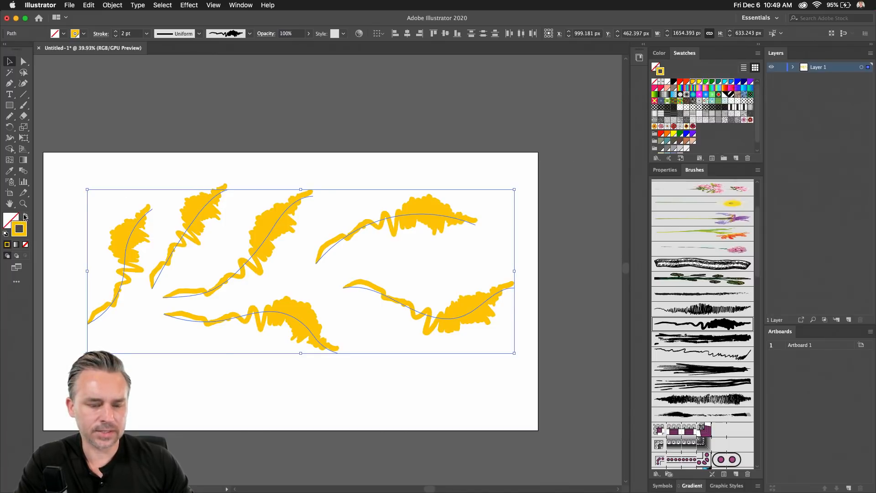
Rerun RandomSwatchesFill and set stroke to None, then undo back to the original coloured strokes.
click(72, 5)
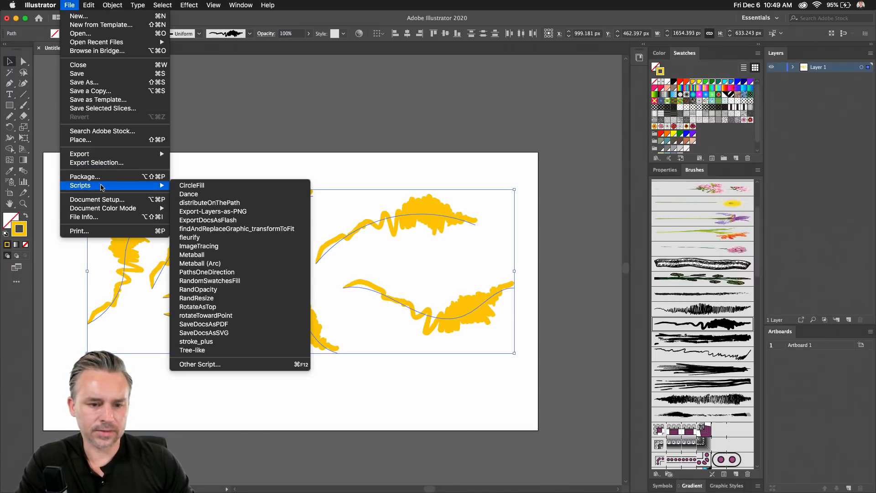
click(185, 279)
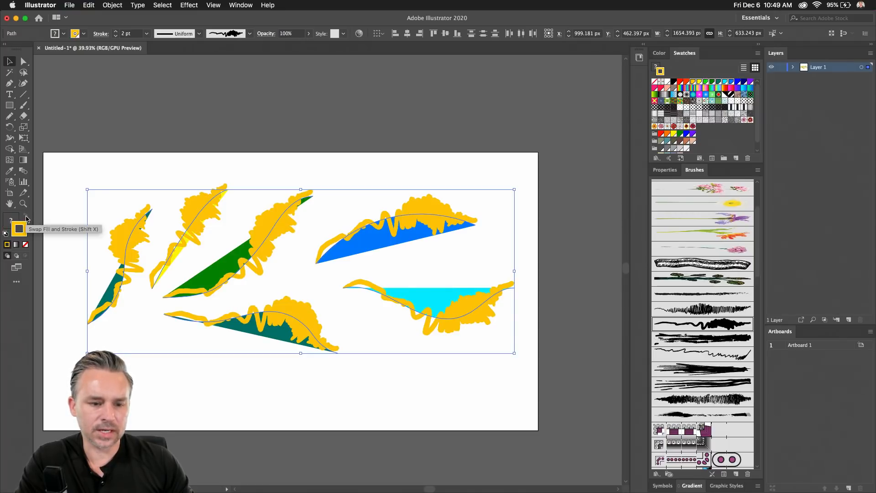
click(25, 244)
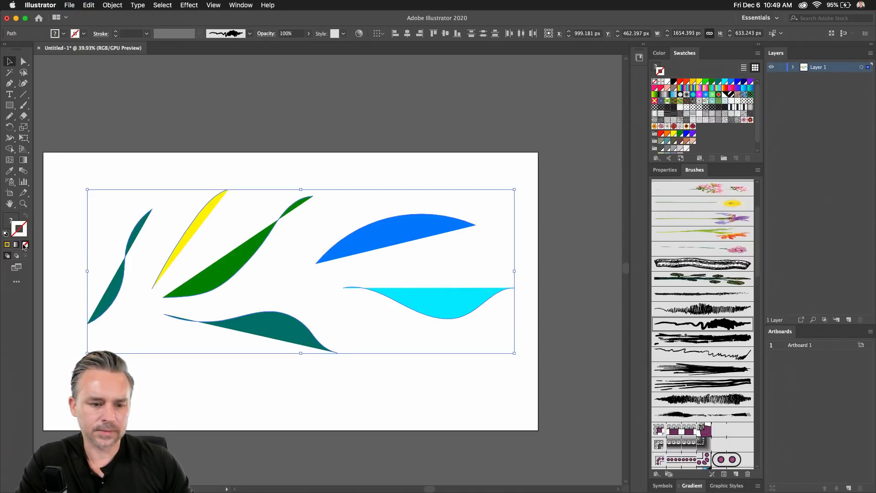
click(10, 221)
click(128, 156)
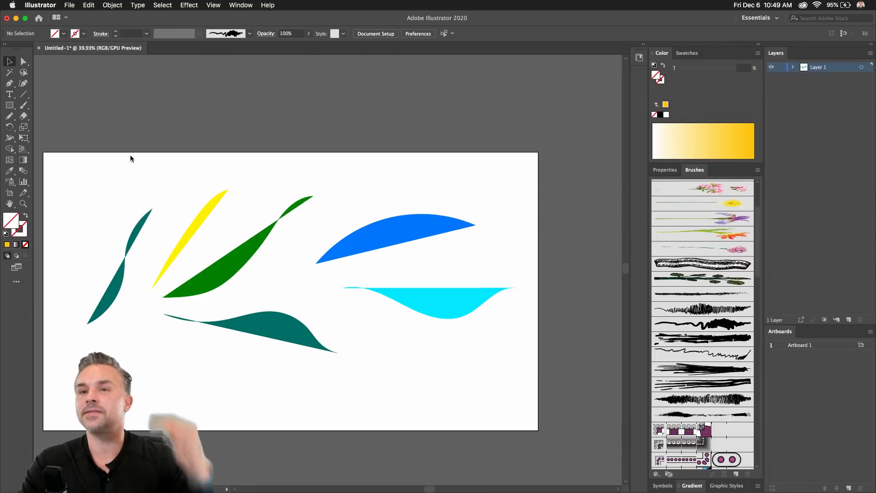
key(super+z)
key(super+z)
key(super+z)
key(super+z)
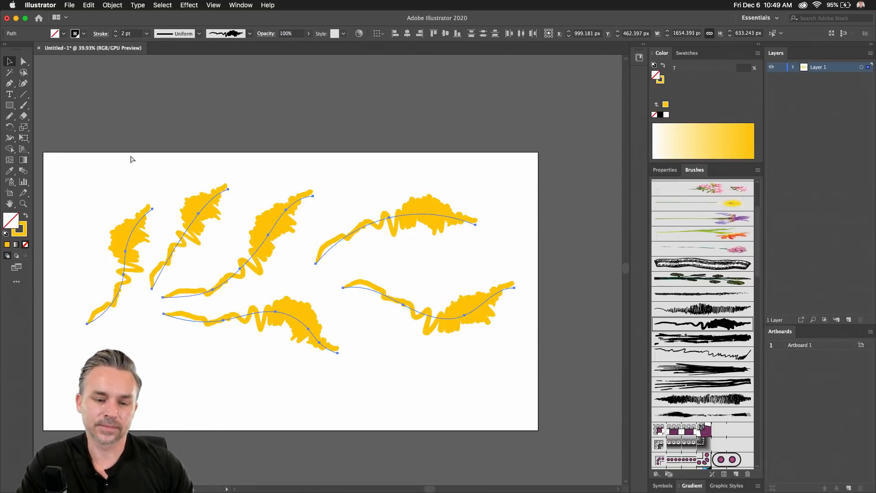
key(super+shift+z)
key(super+shift+z)
key(super+shift+z)
key(super+shift+z)
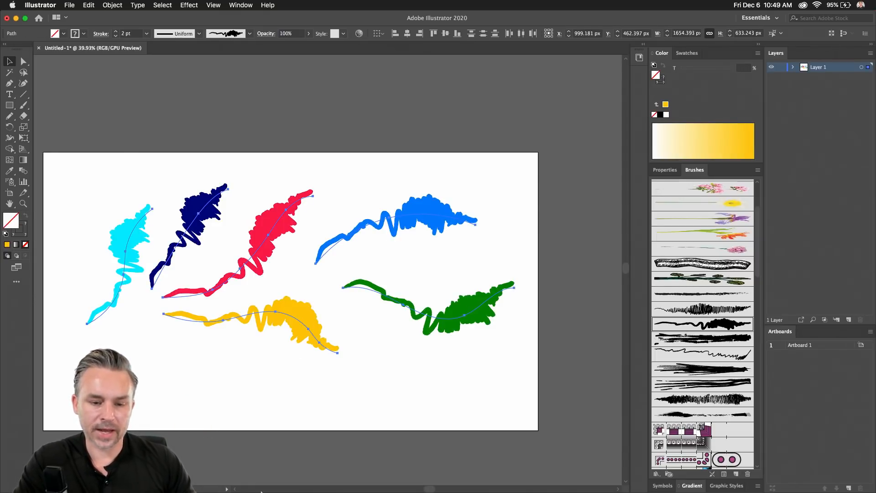
mouse_move(235, 479)
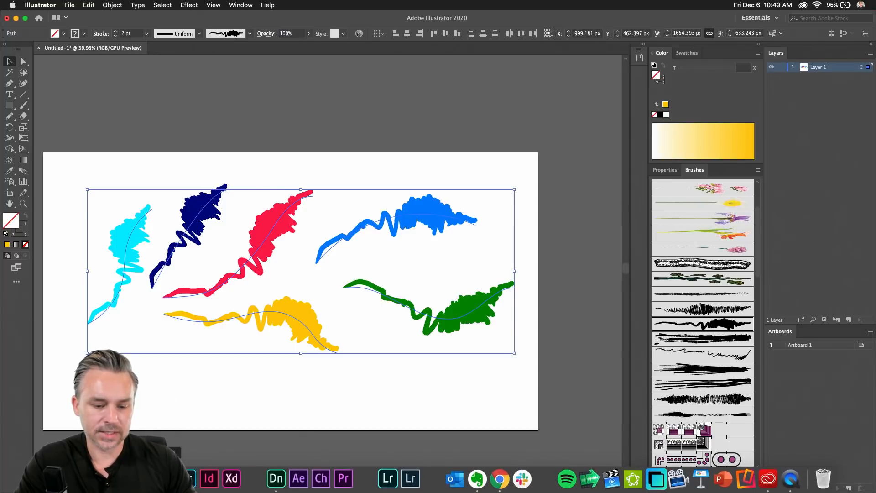
Make Layer 9 active in Photoshop and begin a smart-object paste, then cancel it.
click(187, 479)
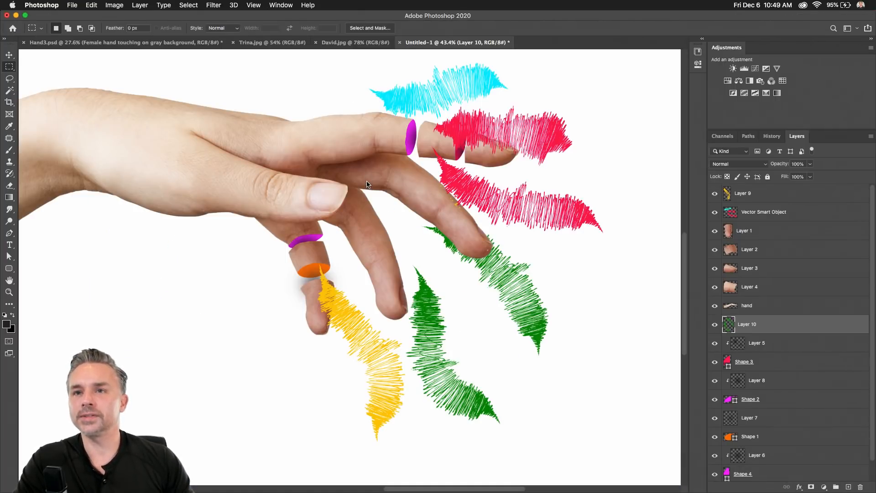
click(767, 195)
key(super+v)
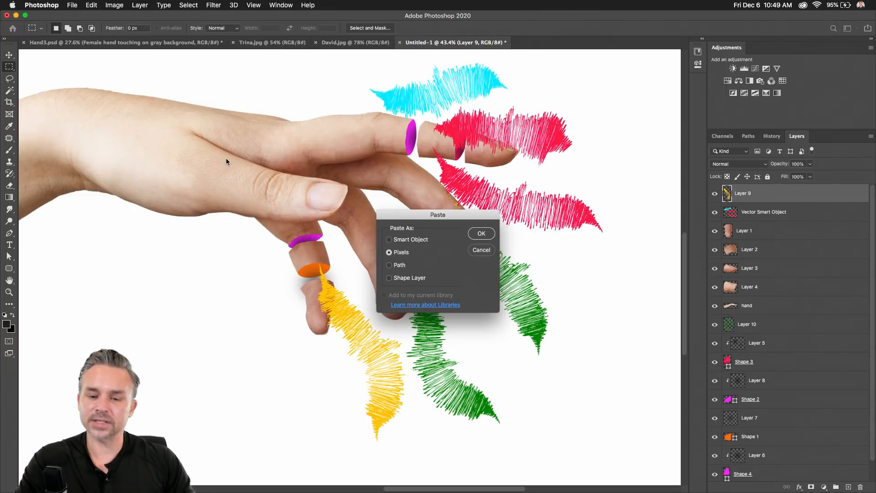
click(391, 240)
click(473, 252)
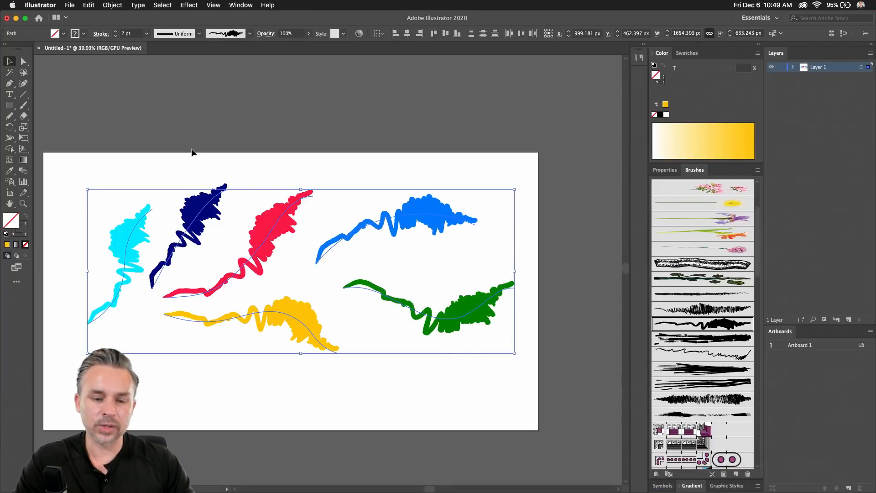
Copy the red scribble in Illustrator and paste it into Photoshop as a vector smart object.
click(137, 237)
click(257, 229)
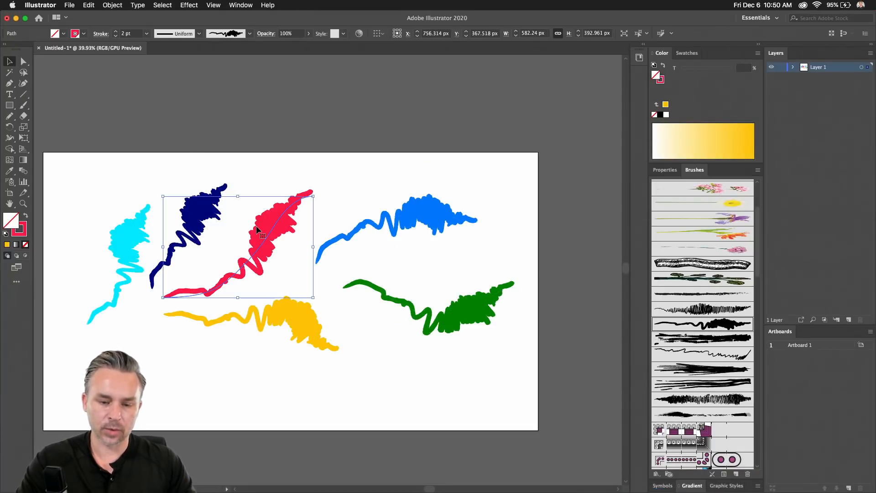
key(super+c)
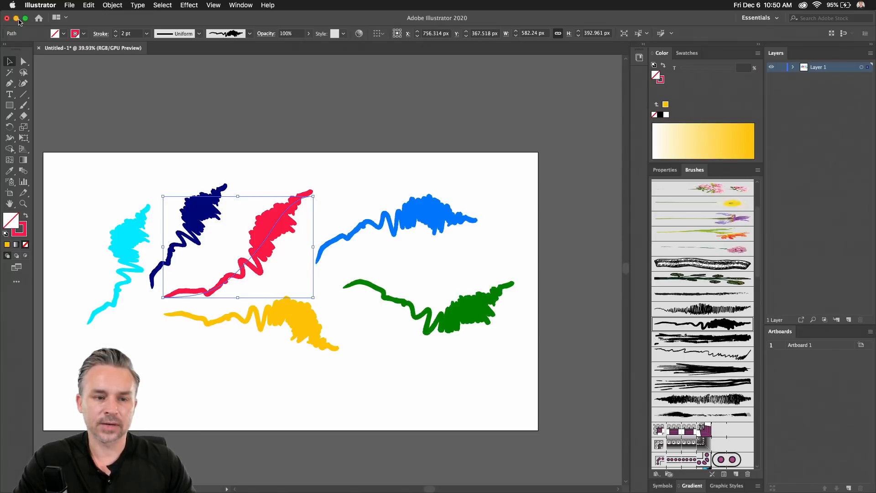
click(16, 18)
key(super+v)
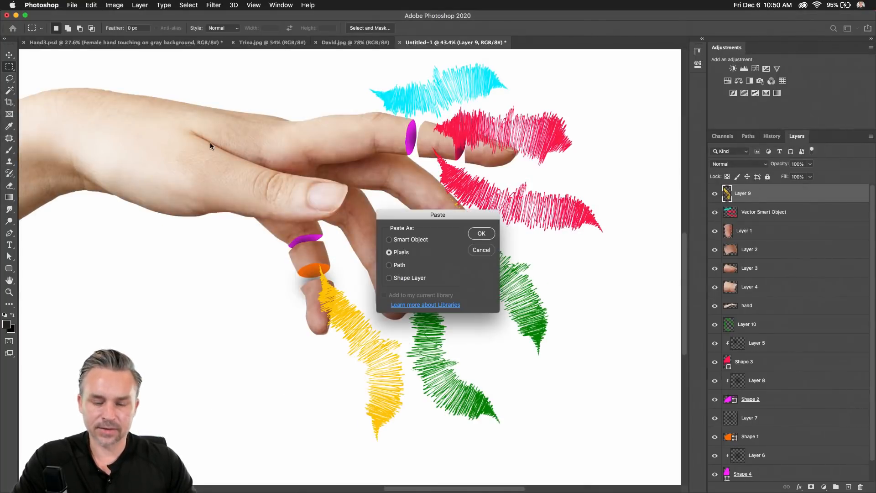
click(389, 240)
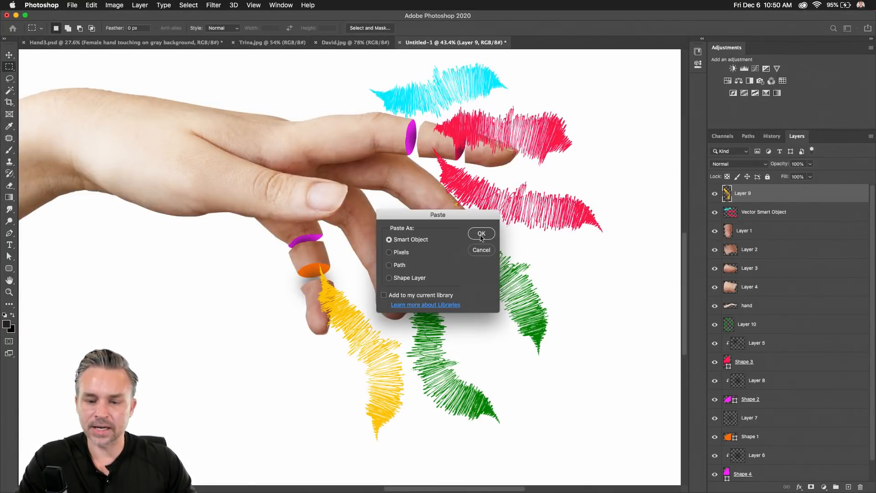
click(482, 234)
key(super+minus)
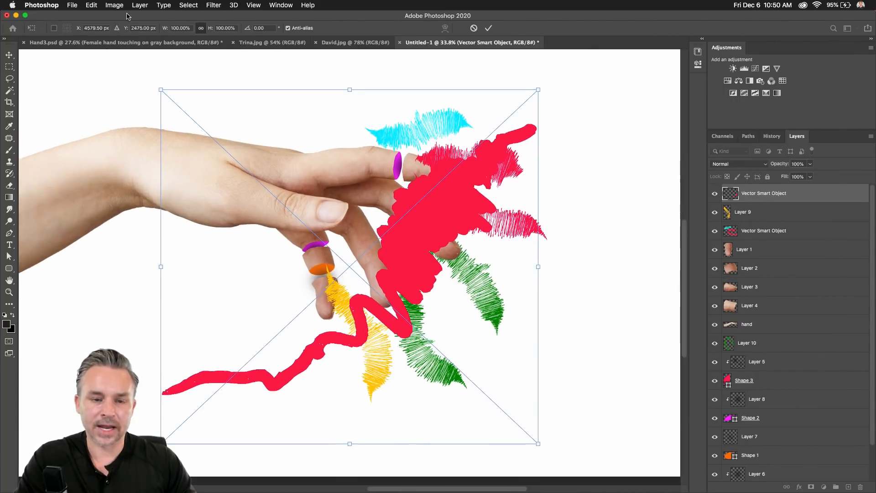
Shrink the red scribble to about a third, rotate it 56°, flip it vertically and move it over the index finger.
drag(159, 86, 357, 376)
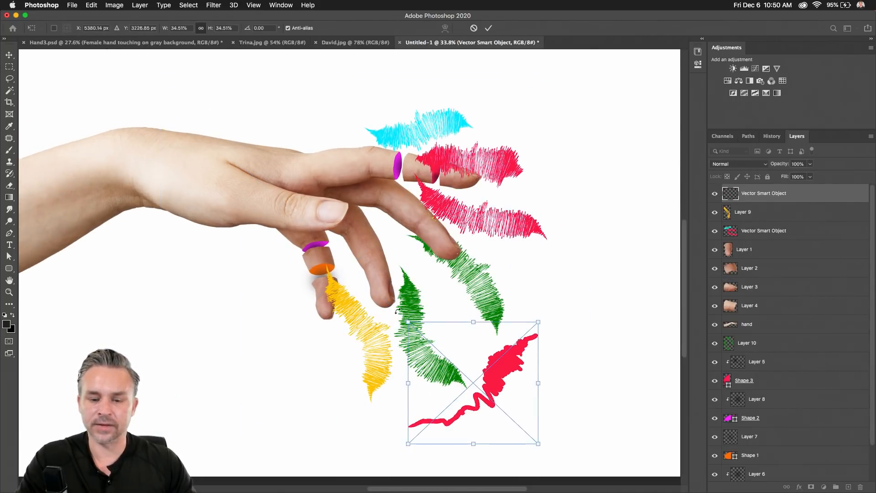
drag(399, 311, 491, 288)
drag(465, 377, 462, 145)
right_click(496, 134)
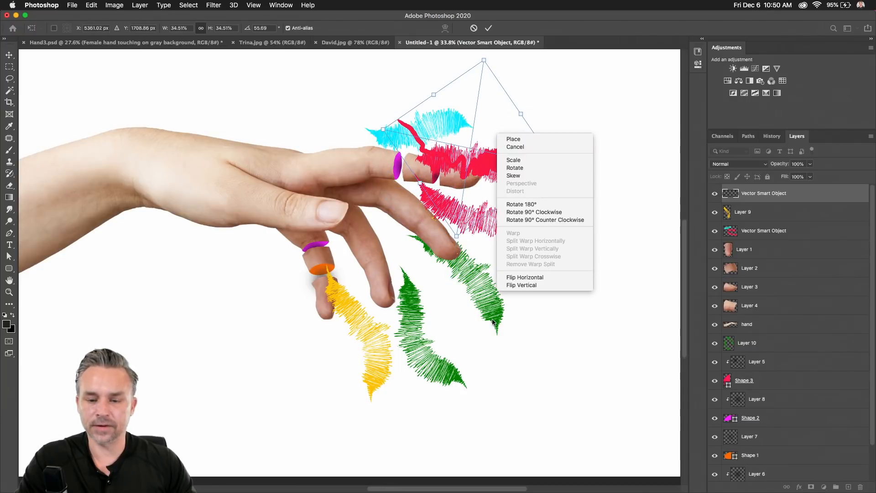
click(518, 282)
drag(475, 150, 507, 122)
key(Return)
Make a small rectangular selection on the cyan scribble, then return to the Move tool.
key(m)
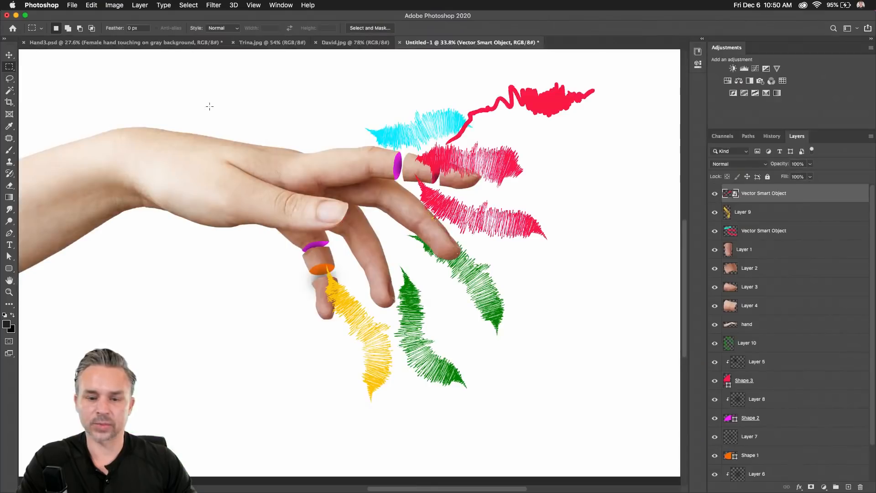
drag(399, 131, 393, 134)
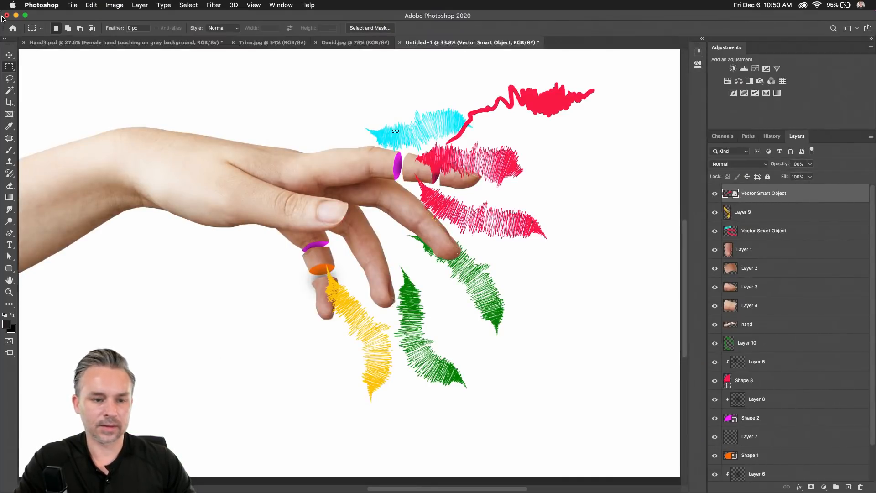
click(9, 55)
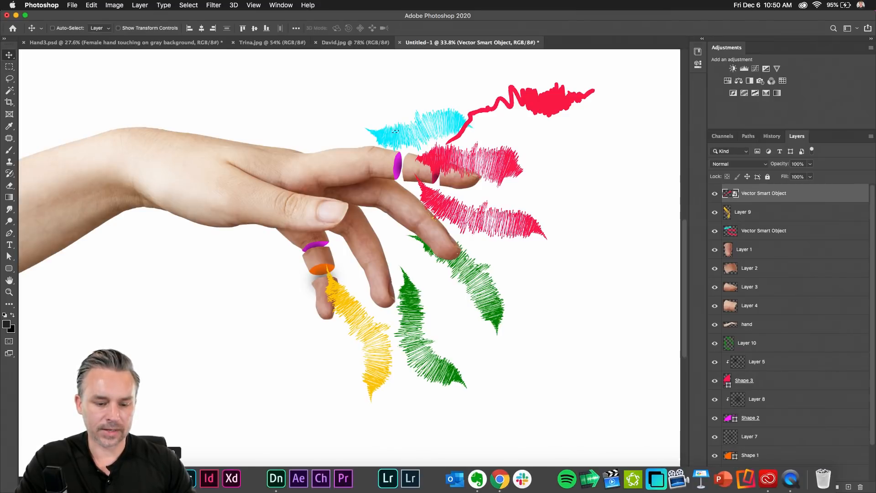
Copy the yellow stroke from Illustrator and paste it into Photoshop as a smart object.
click(143, 479)
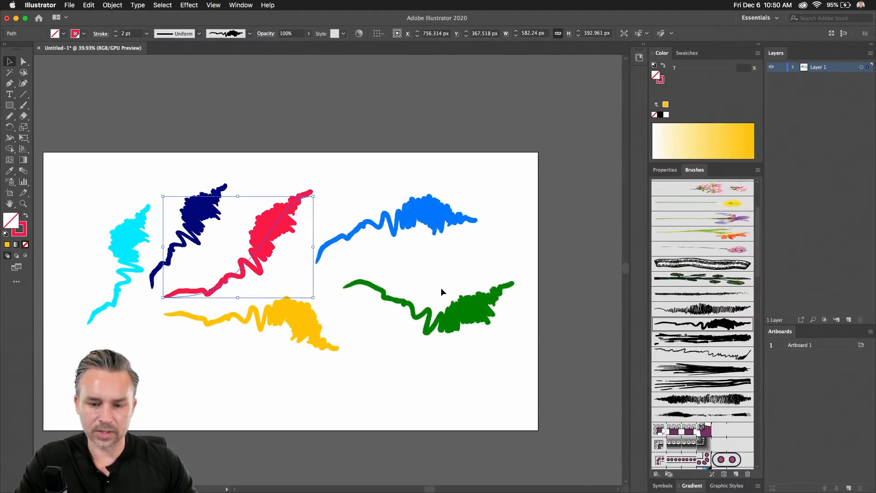
click(272, 317)
key(super+c)
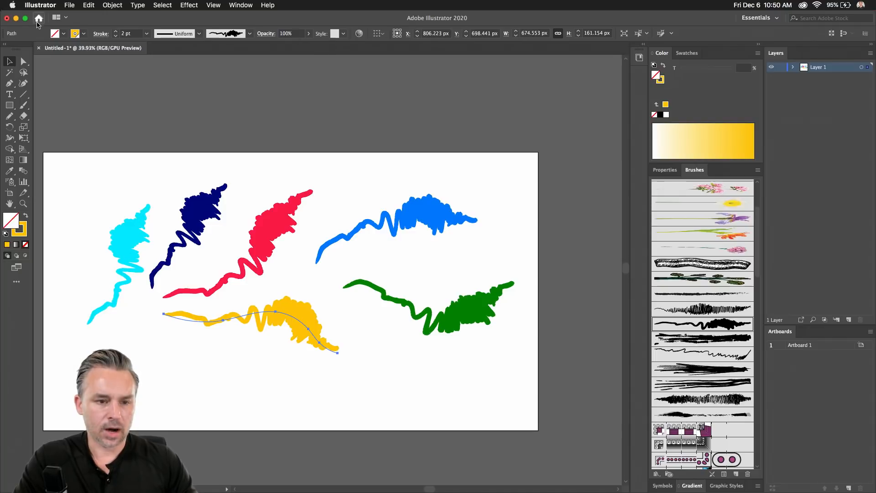
click(16, 18)
key(super+v)
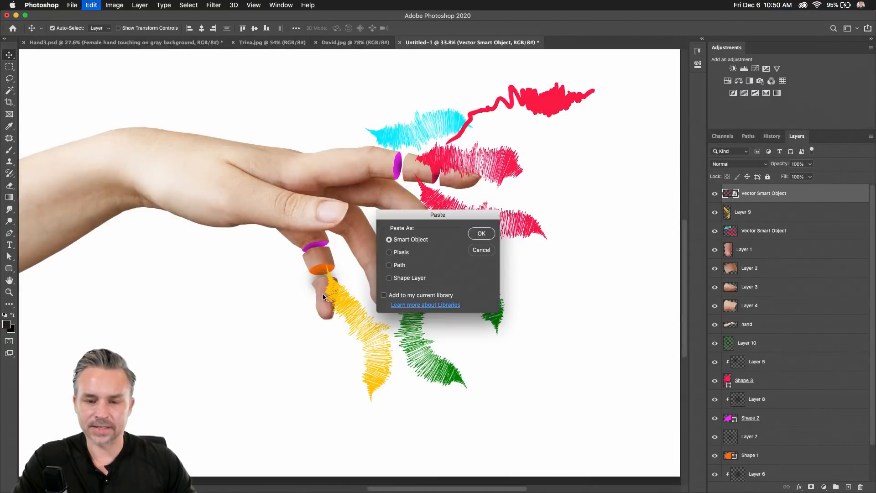
click(484, 235)
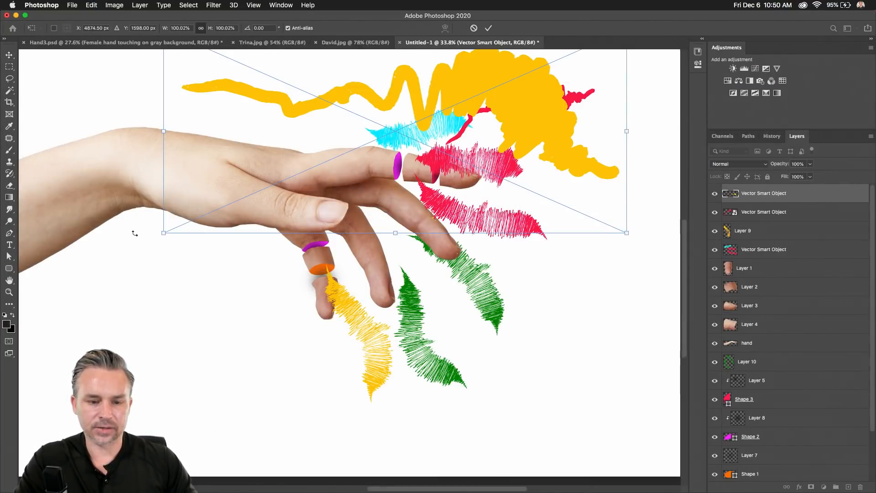
Scale the yellow stroke to about 43%, flip it vertically and rotate it to hang below the ringed finger.
mouse_move(158, 235)
mouse_down()
mouse_move(379, 178)
mouse_move(427, 116)
mouse_up()
mouse_move(572, 73)
mouse_down()
mouse_move(589, 159)
mouse_move(501, 341)
mouse_up()
right_click(478, 312)
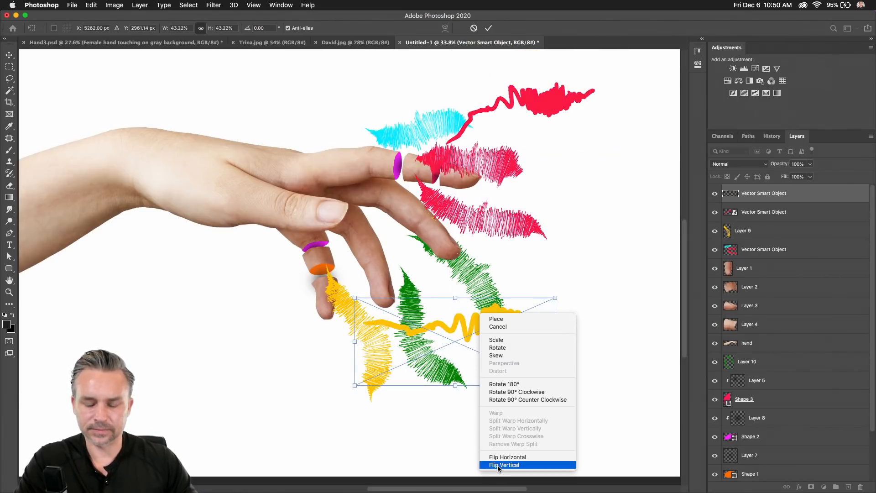
click(498, 464)
drag(333, 339, 473, 194)
mouse_move(443, 318)
mouse_down()
mouse_move(347, 351)
mouse_move(364, 341)
mouse_up()
key(Return)
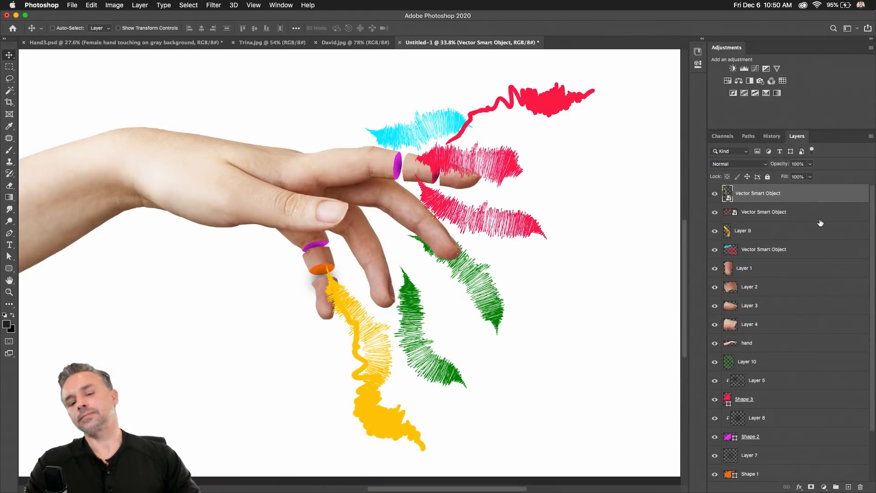
In the yellow smart object, stretch the path wider to the right, then save and close it.
double_click(727, 193)
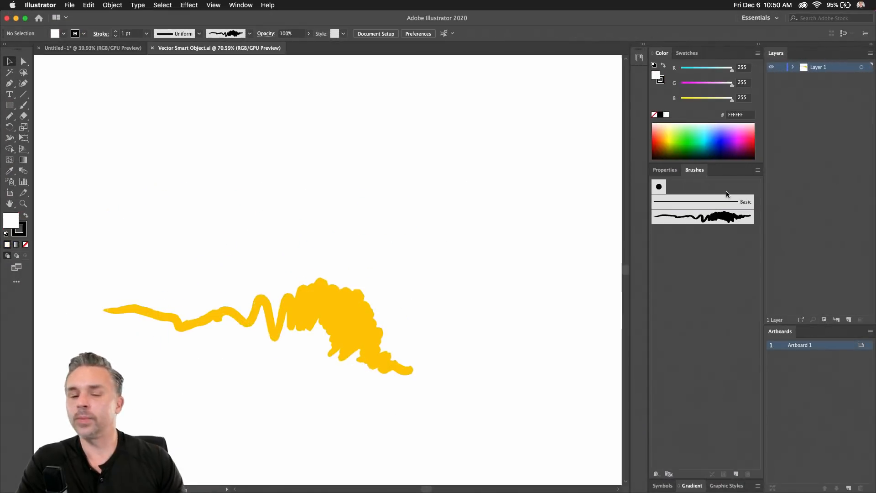
click(242, 325)
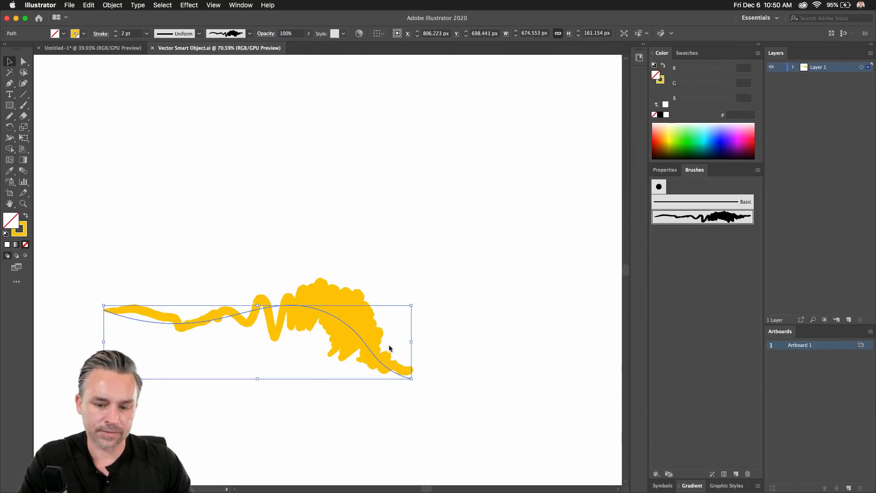
drag(412, 344, 505, 351)
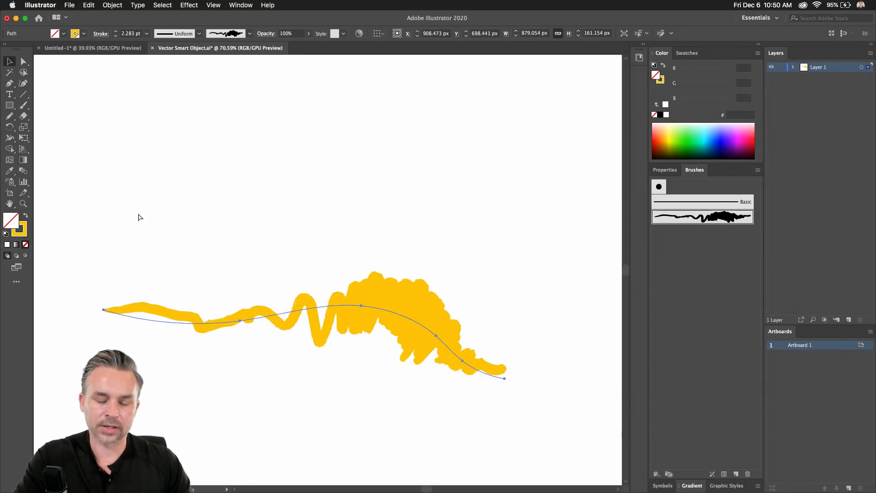
key(super+shift+b)
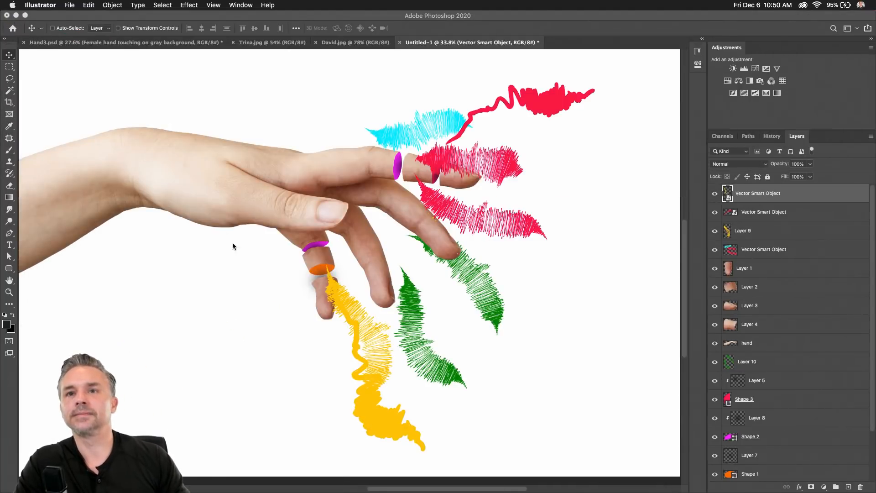
click(286, 300)
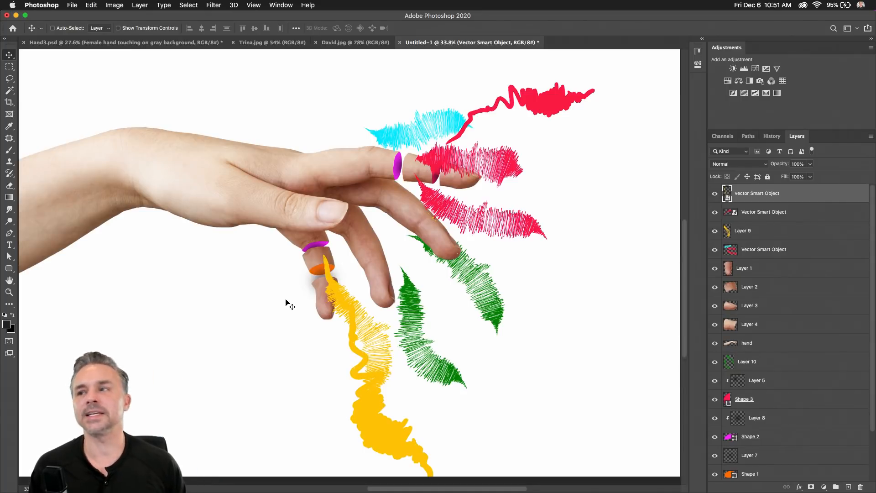
mouse_move(514, 491)
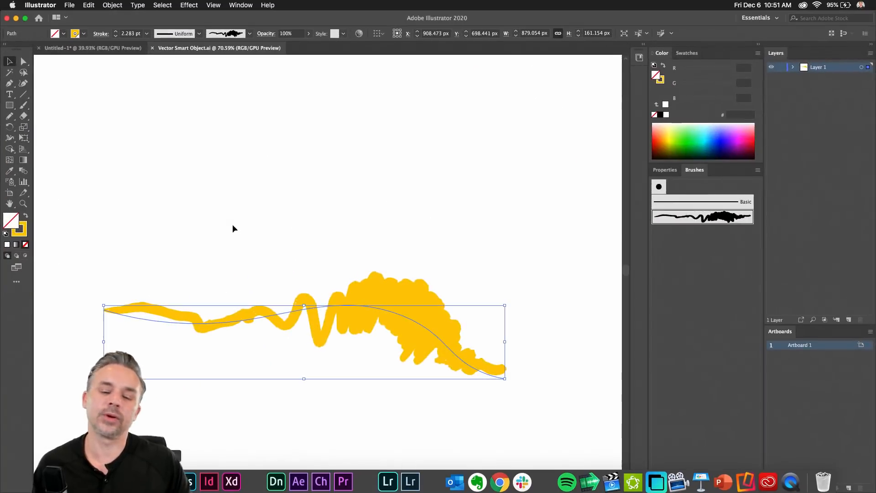
In Untitled-1, try several brushes on the yellow stroke and settle on a hatched brush.
click(218, 174)
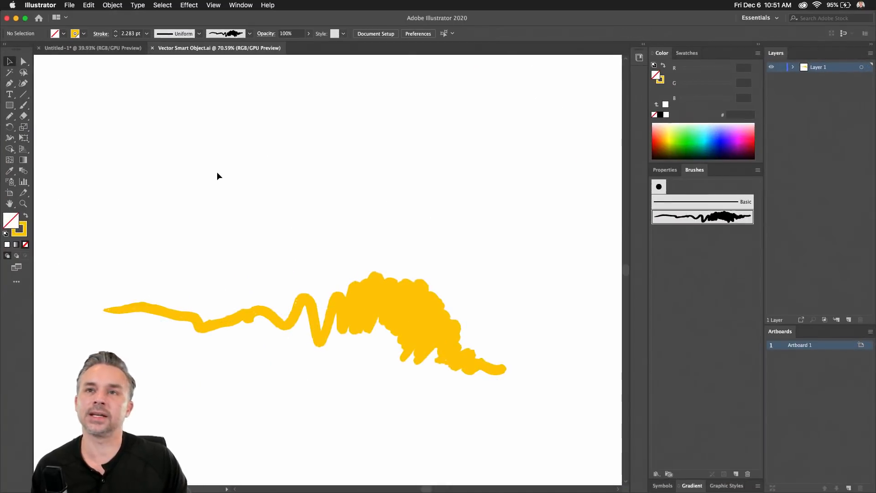
click(111, 48)
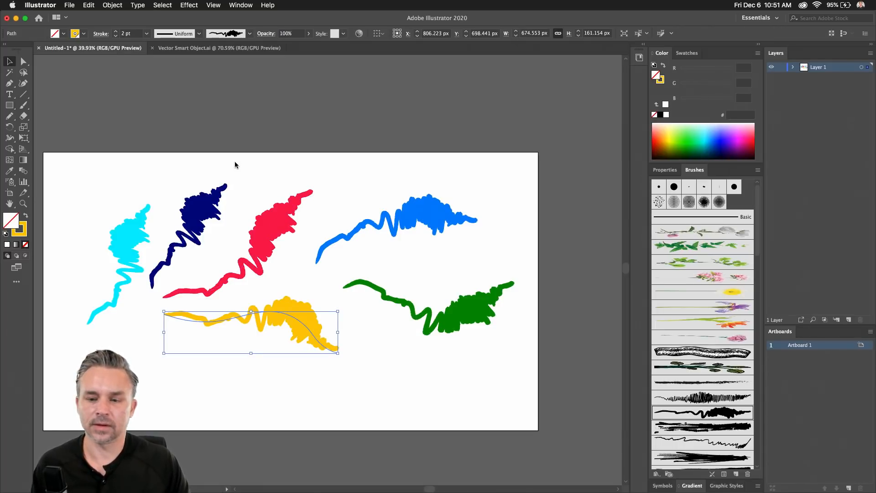
click(682, 384)
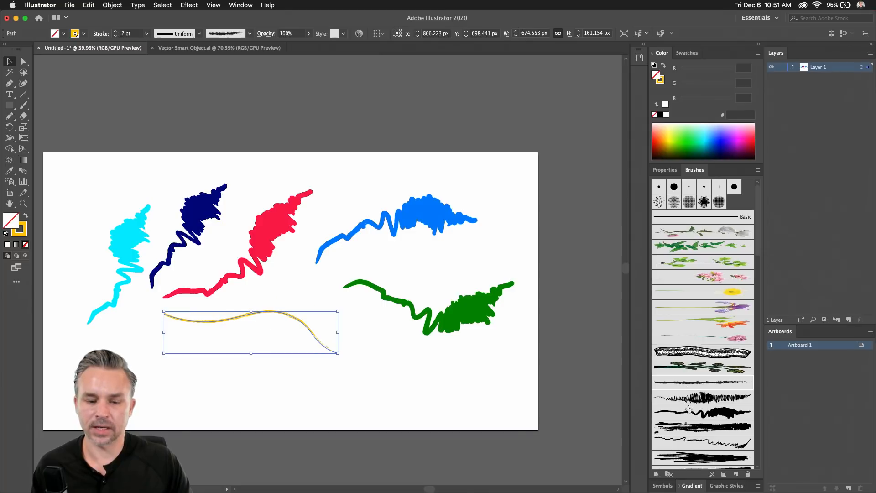
click(691, 414)
click(692, 446)
click(694, 459)
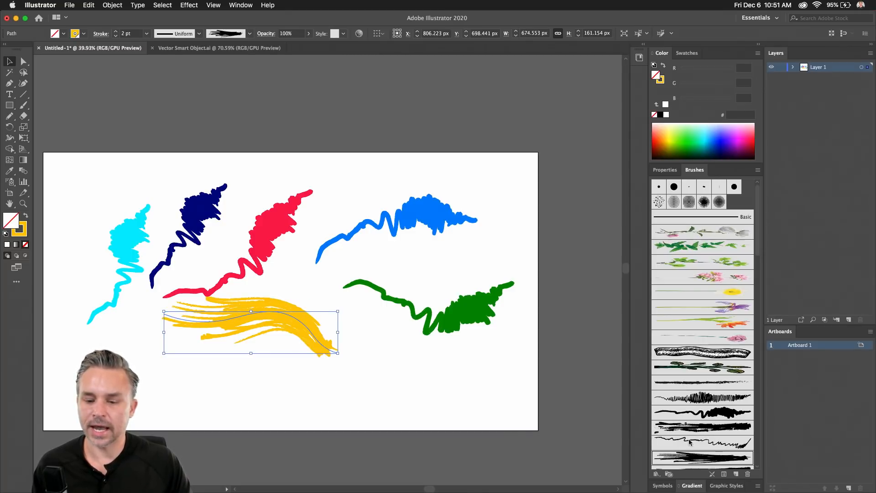
scroll(322, 333, down, 3)
scroll(686, 408, down, 5)
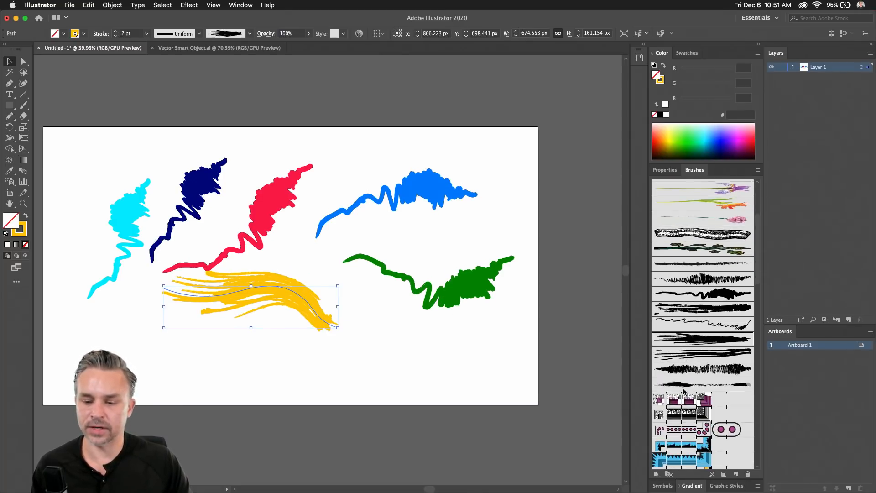
click(685, 387)
click(685, 369)
click(481, 368)
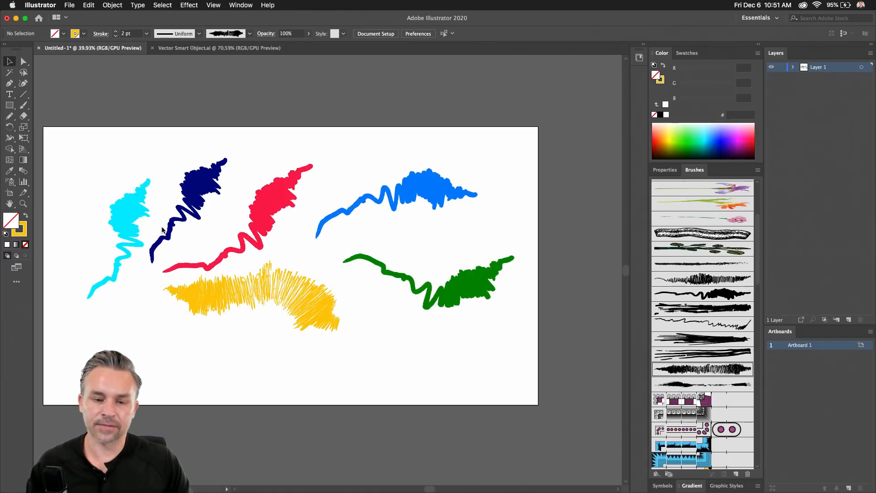
Give the red stroke the leaf vine brush at a 3 pt stroke weight.
drag(96, 173, 286, 225)
click(291, 105)
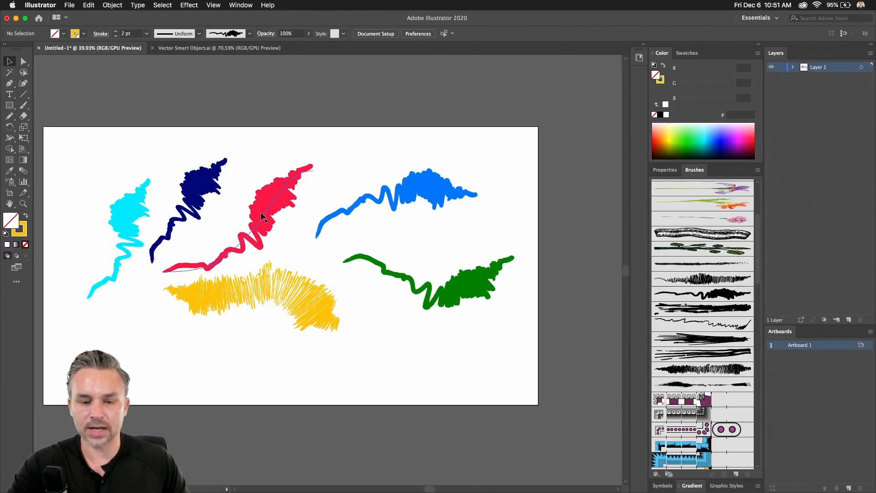
click(262, 217)
scroll(704, 364, down, 6)
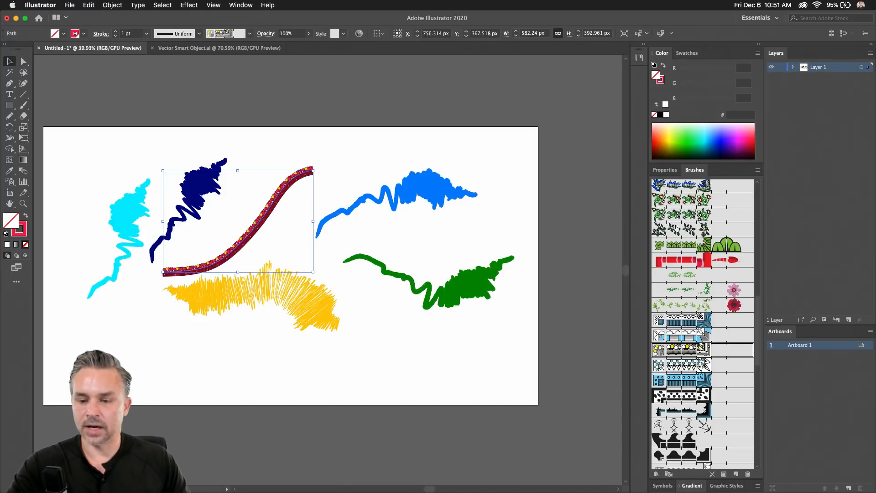
click(673, 220)
drag(221, 170, 476, 201)
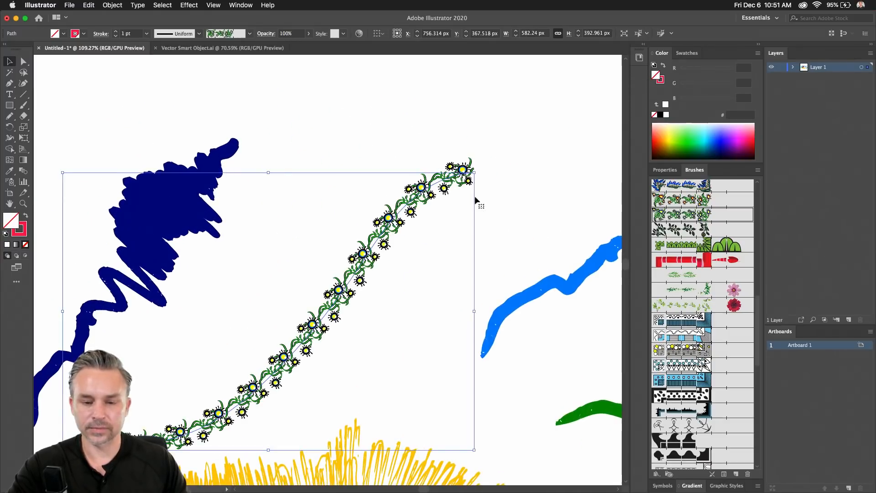
click(697, 231)
scroll(697, 236, up, 5)
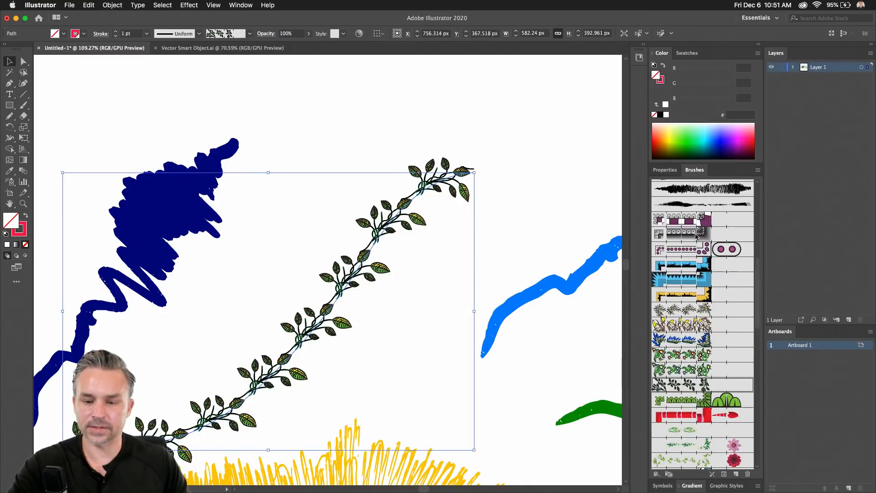
scroll(696, 236, down, 4)
click(115, 32)
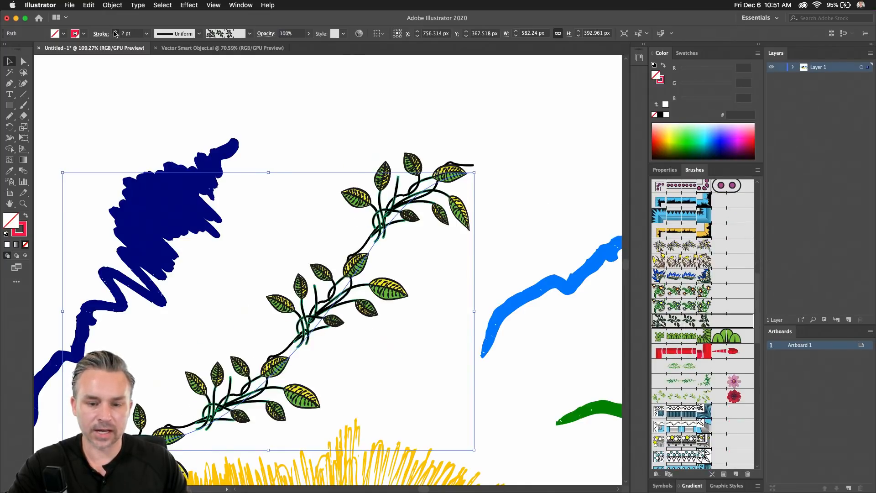
click(115, 32)
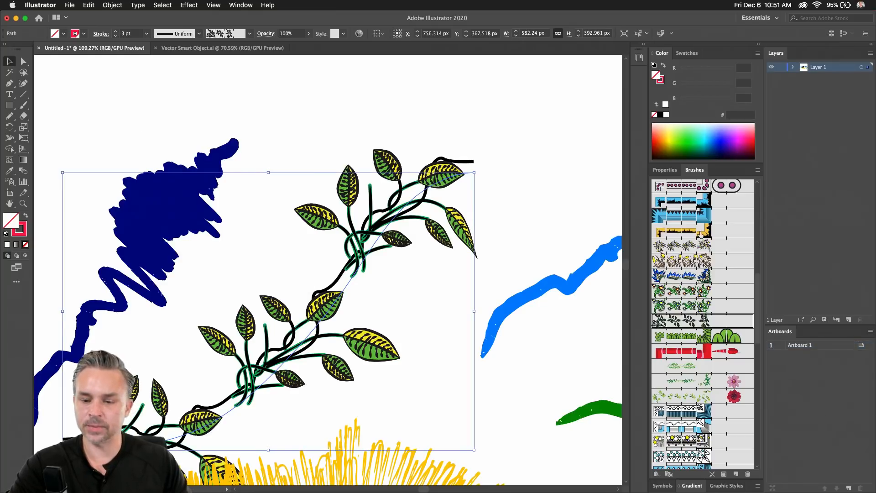
Paste the vine into Photoshop as a smart object, scale it to about 69%, rotate it 78° and position it.
mouse_move(186, 481)
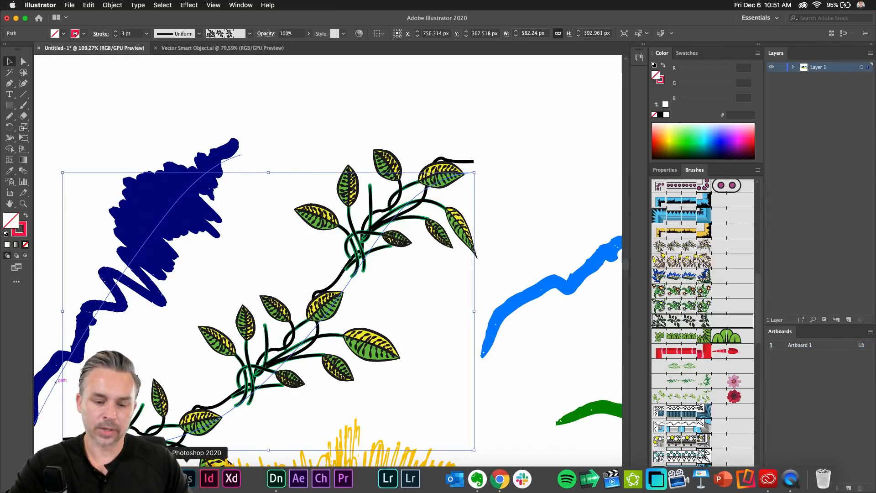
click(187, 480)
key(super+v)
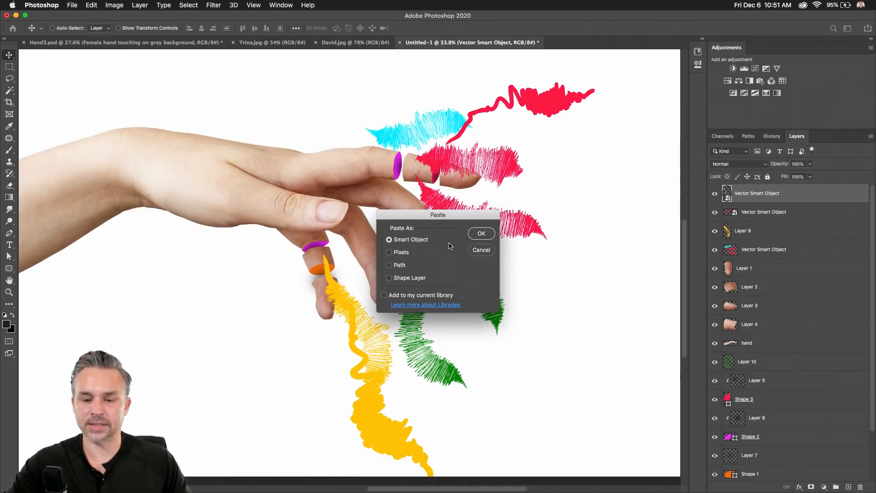
click(482, 234)
drag(160, 101, 278, 201)
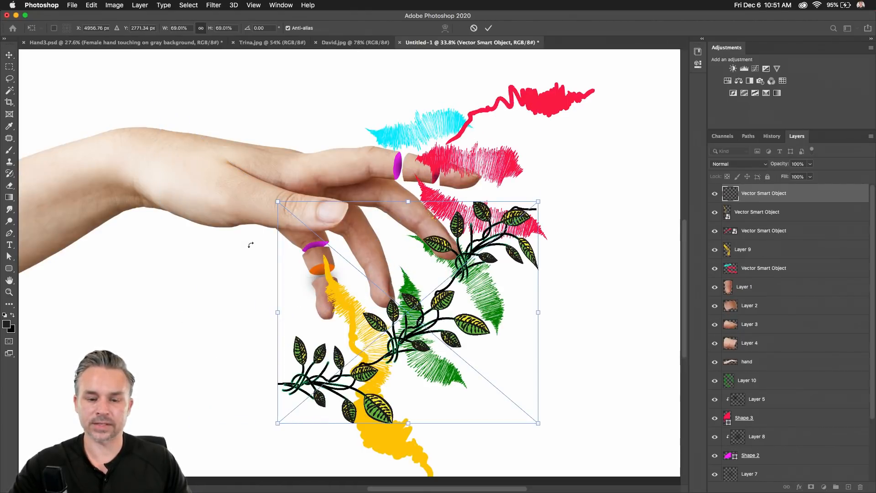
drag(402, 438, 237, 335)
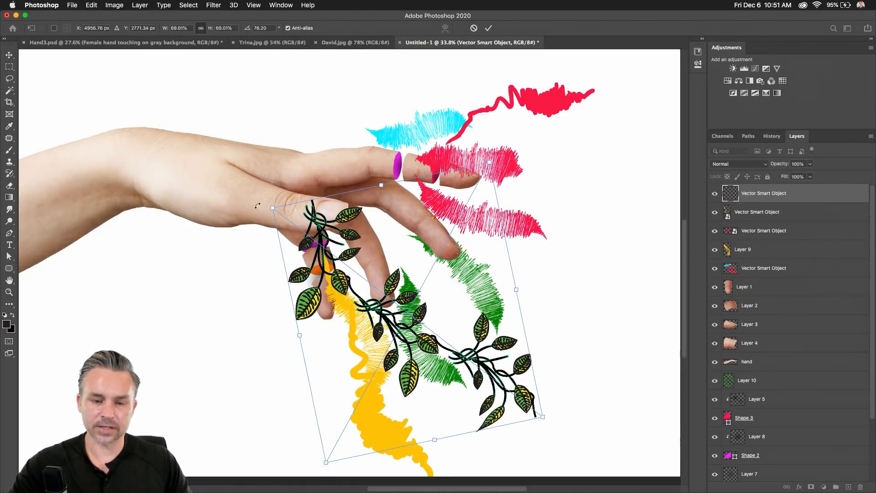
drag(274, 207, 350, 267)
key(Return)
drag(449, 322, 406, 327)
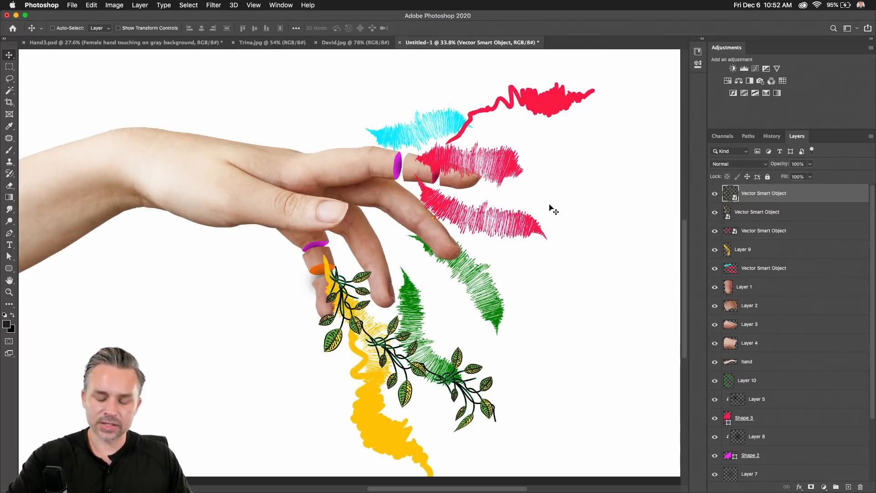
Move the first vine up-right and eyedropper its style onto the blue stroke.
mouse_move(3, 492)
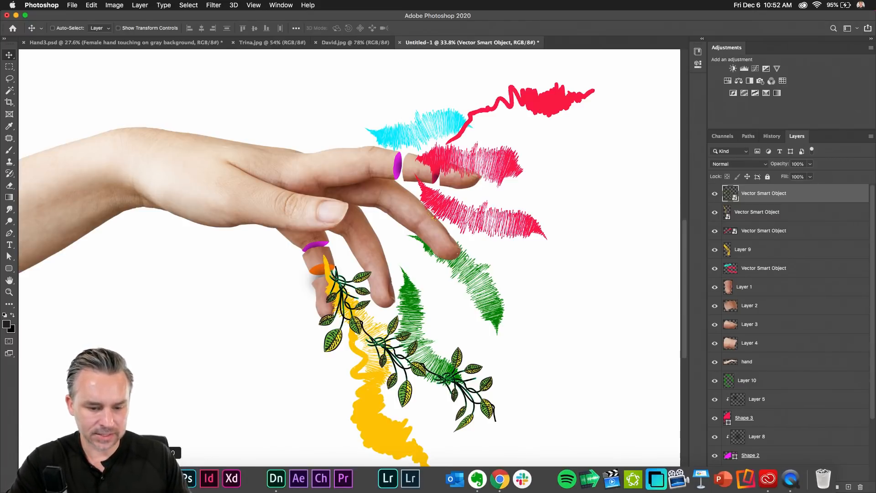
click(143, 478)
drag(283, 348, 354, 275)
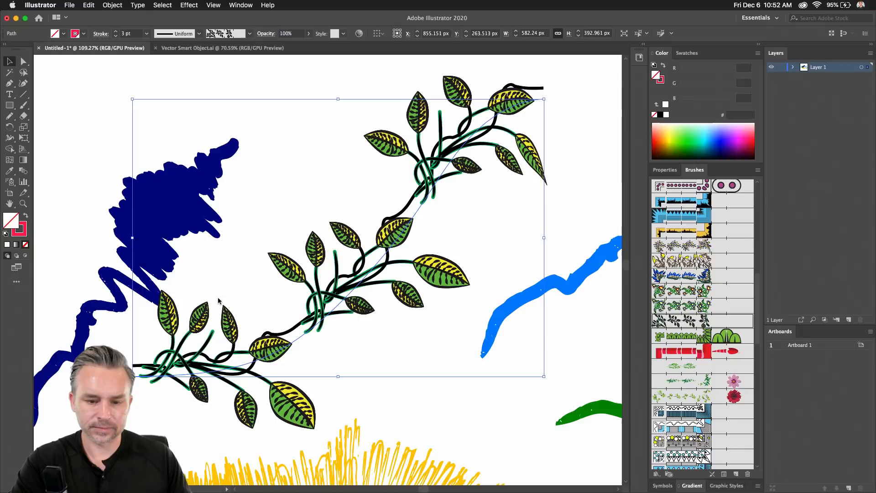
scroll(114, 232, down, 5)
click(325, 228)
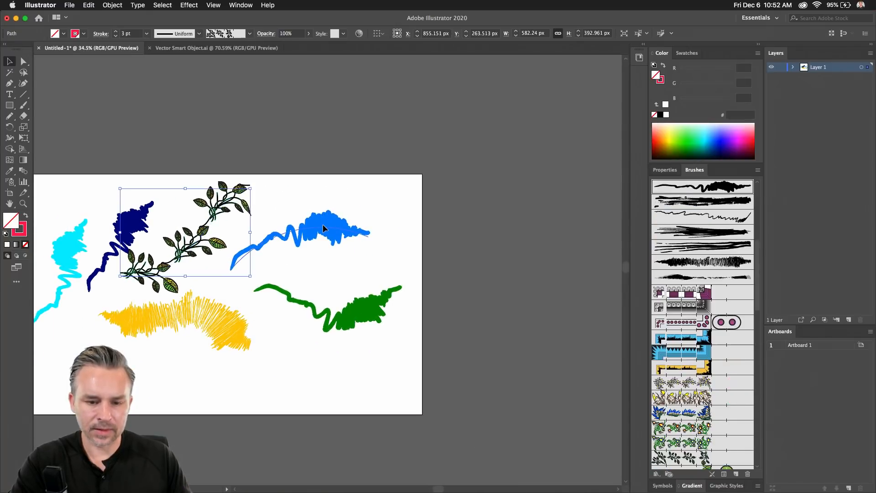
key(i)
click(213, 219)
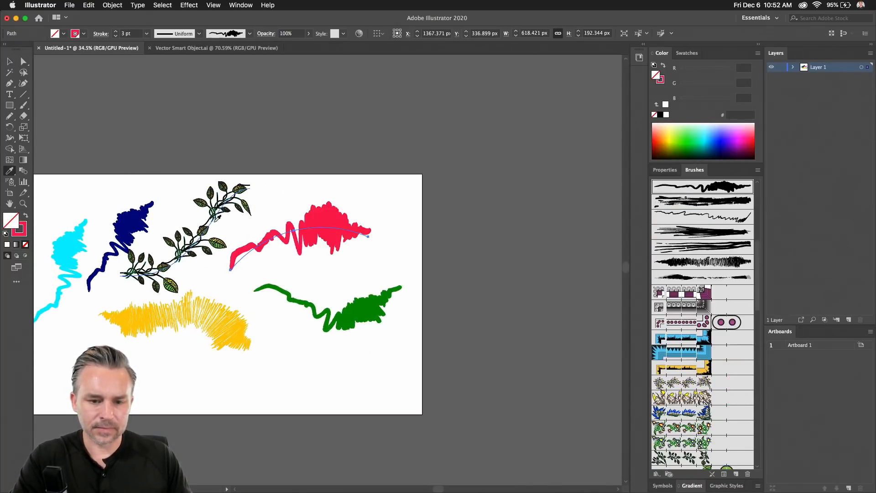
click(10, 65)
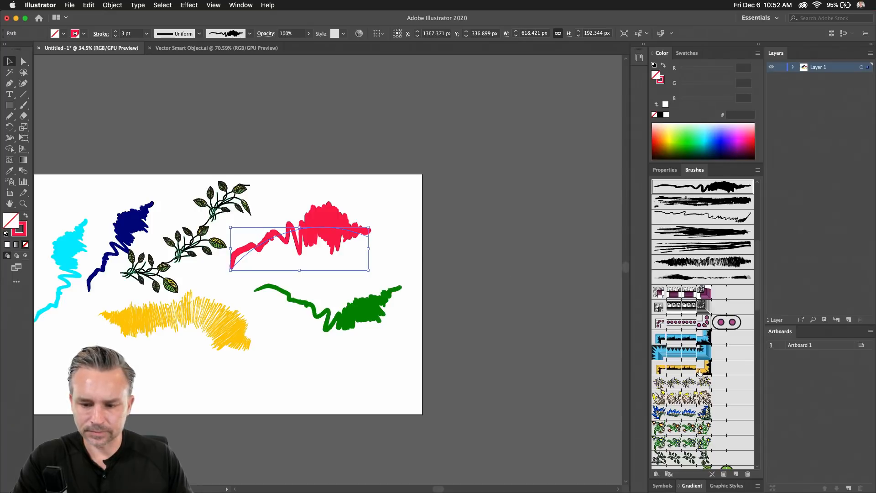
Switch the blue stroke to the dark-leaf vine brush at 3 pt and copy it.
click(676, 386)
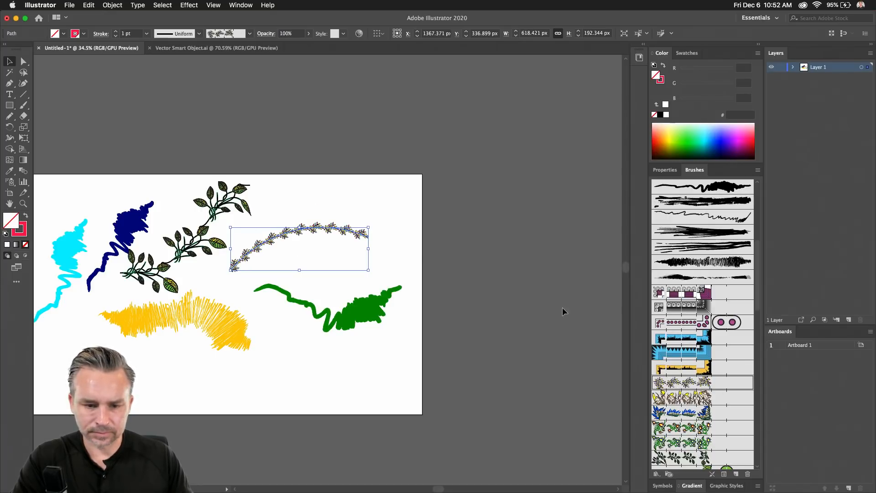
click(117, 32)
click(116, 32)
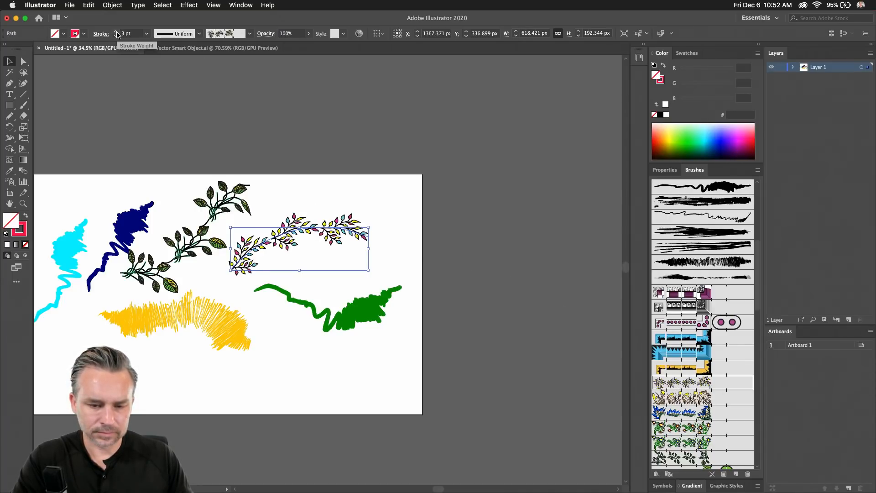
scroll(674, 417, down, 3)
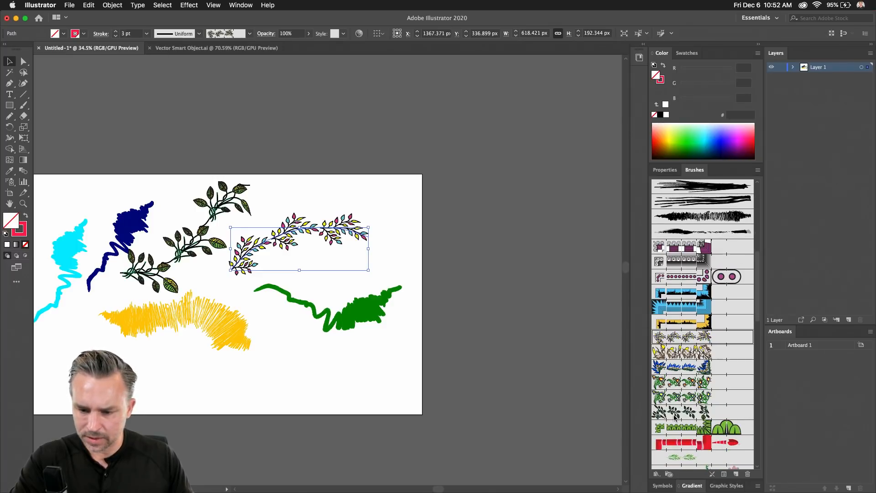
click(675, 413)
key(super+c)
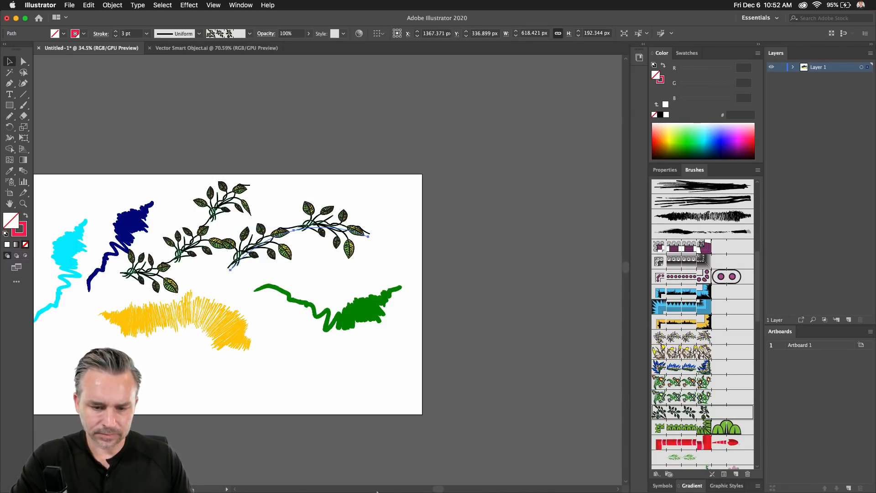
click(186, 478)
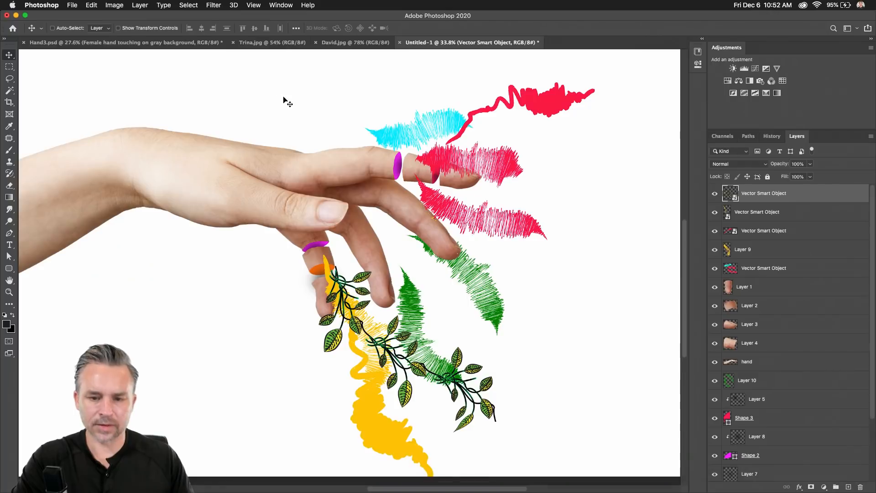
Paste the second vine as a smart object, shrink and rotate it, and trail it right from the red splat.
key(super+v)
click(476, 235)
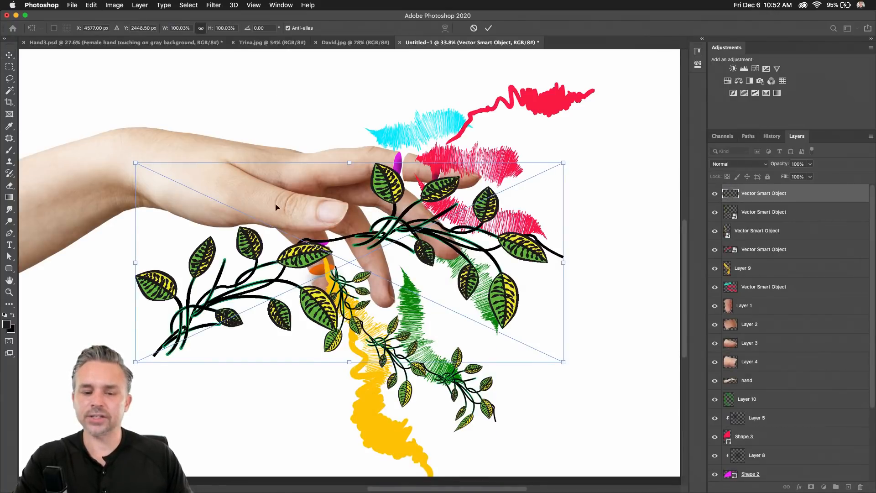
drag(137, 161, 371, 184)
key(Return)
drag(388, 269, 500, 174)
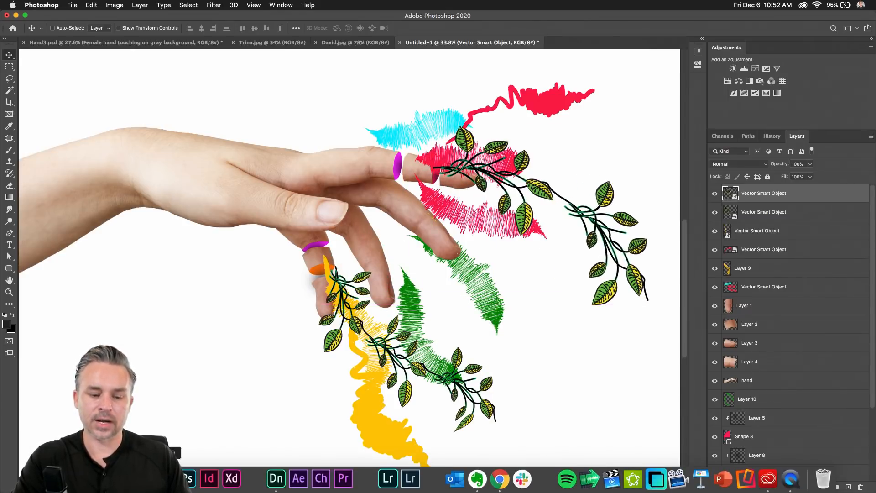
click(159, 479)
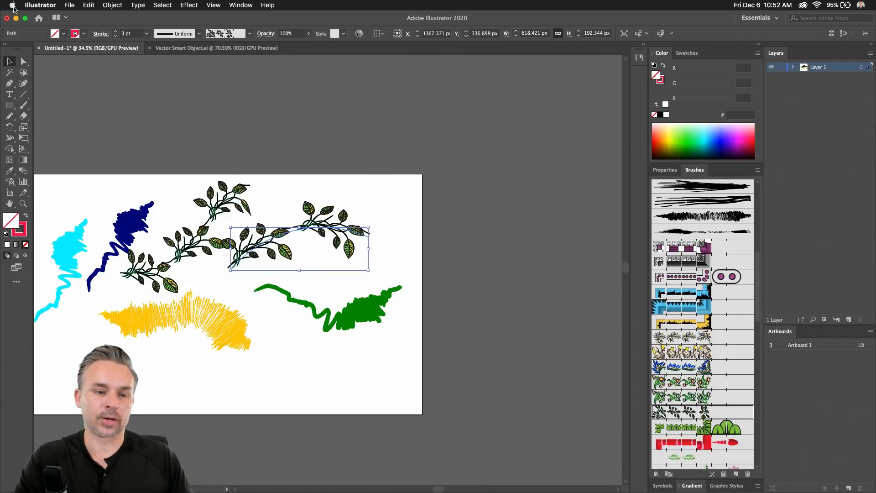
Minimize the Illustrator window to bring back the Photoshop hand composite.
click(16, 18)
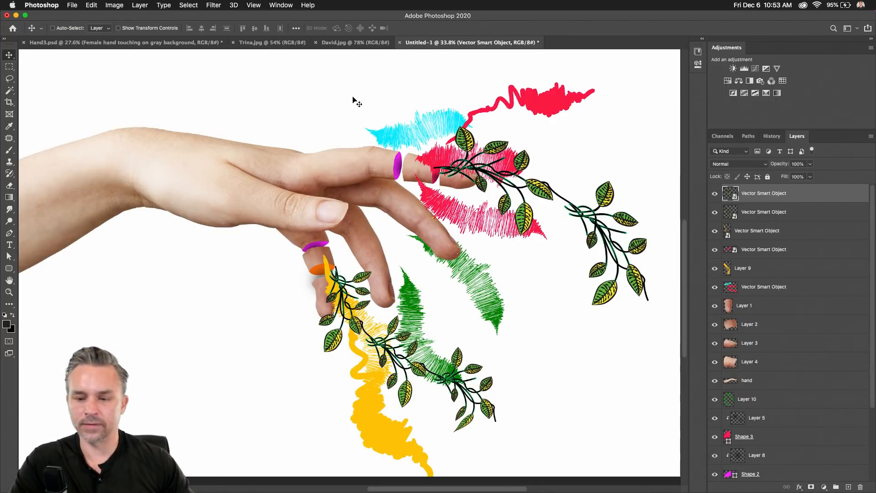
Duplicate the top vine, flip it vertically, rotate about 14°, shrink it, and move it across the green splat.
drag(809, 201, 849, 486)
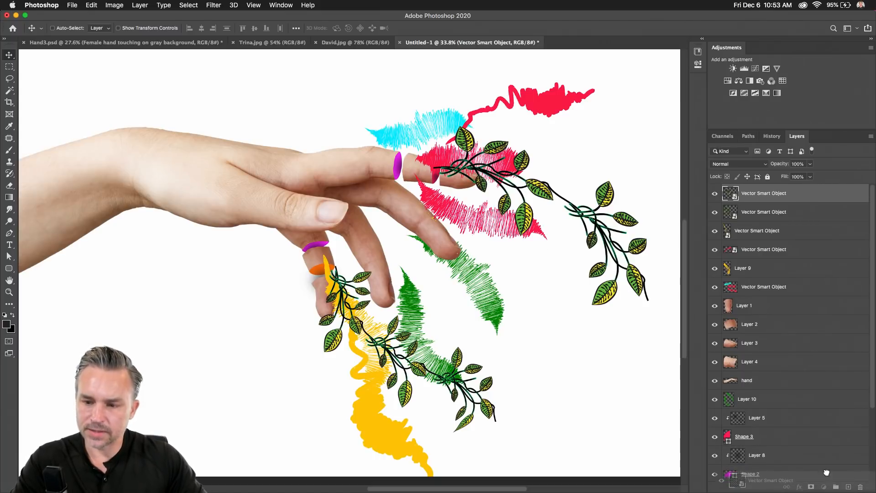
drag(485, 197, 472, 312)
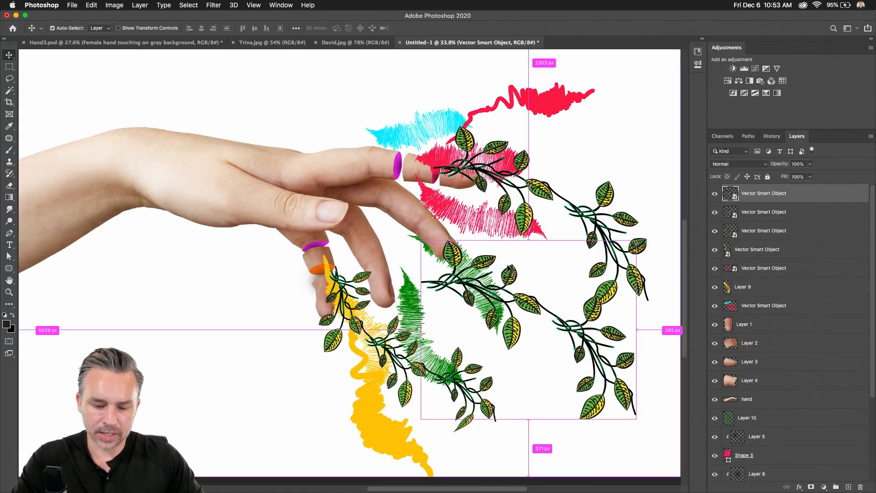
key(super+t)
right_click(504, 286)
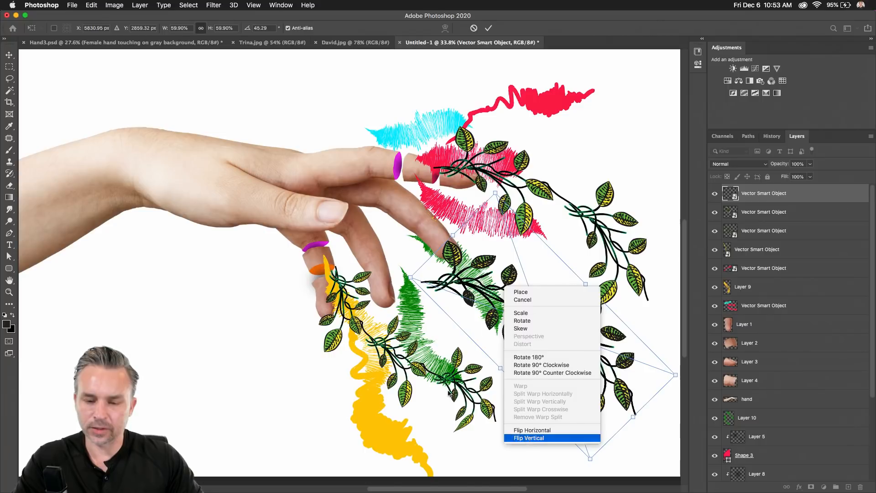
click(528, 438)
drag(394, 351, 476, 302)
key(Return)
drag(515, 339, 439, 291)
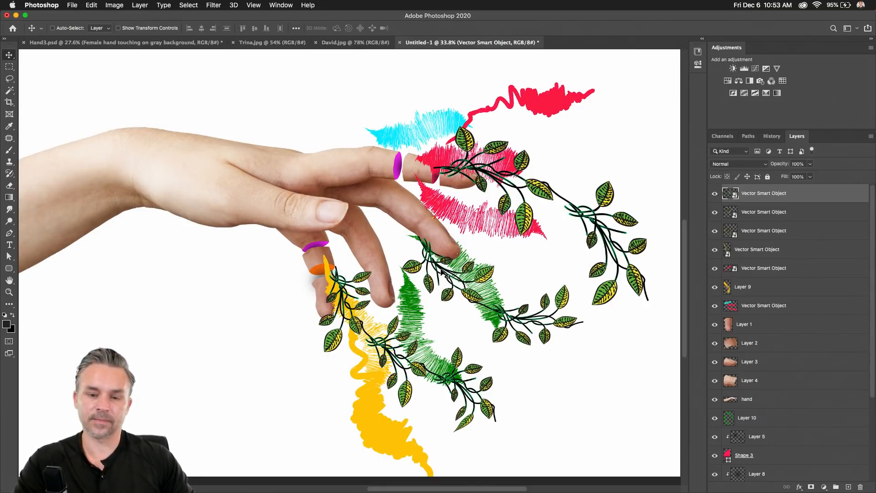
Add a Solid Color fill layer above the Background layer.
key(super+minus)
drag(379, 173, 402, 188)
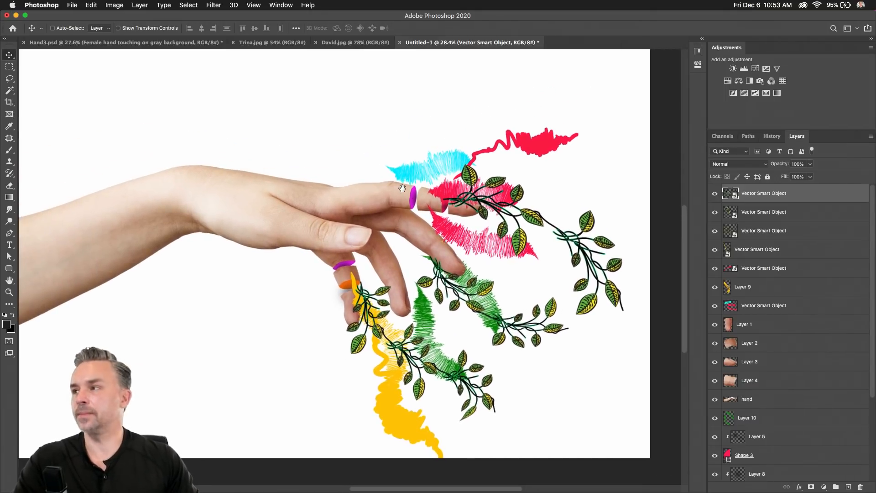
scroll(730, 456, down, 5)
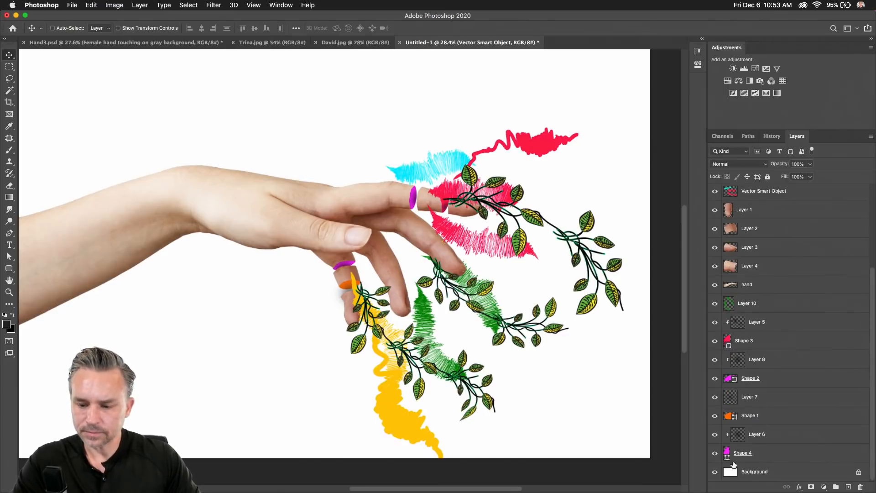
click(756, 473)
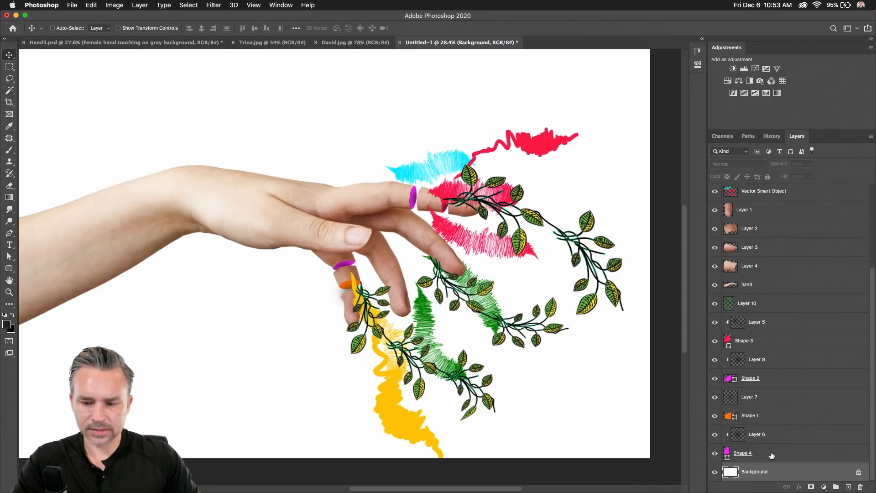
click(825, 487)
click(824, 313)
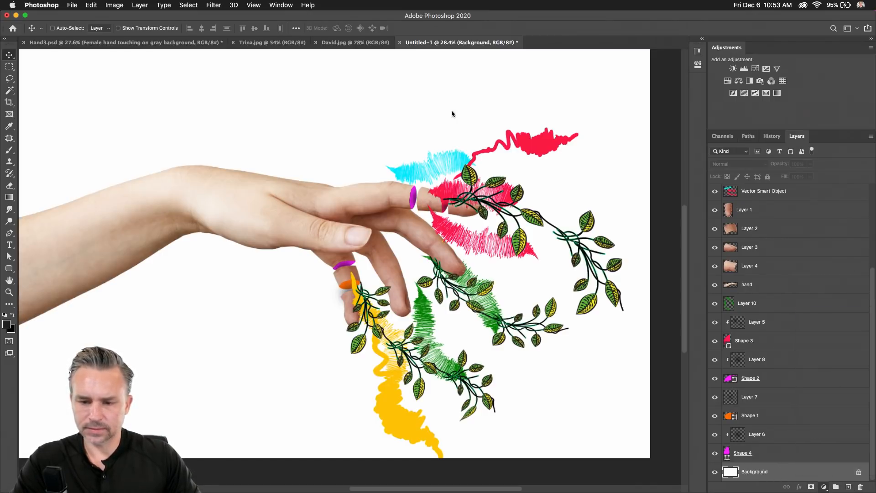
Try mauve, dark purple and pink, then settle on light grey (d6d6d6) for the solid fill.
click(661, 210)
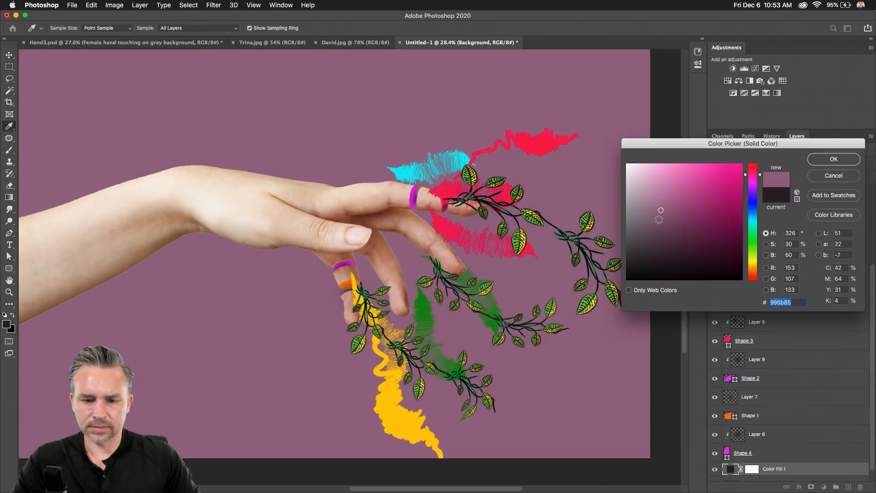
mouse_move(646, 175)
mouse_down()
mouse_move(628, 194)
mouse_move(628, 158)
mouse_up()
mouse_move(645, 190)
mouse_down()
mouse_move(696, 251)
mouse_move(705, 228)
mouse_up()
mouse_move(716, 193)
mouse_down()
mouse_move(728, 173)
mouse_move(685, 157)
mouse_move(683, 188)
mouse_move(657, 215)
mouse_move(635, 220)
mouse_move(628, 181)
mouse_move(628, 192)
mouse_move(615, 185)
mouse_up()
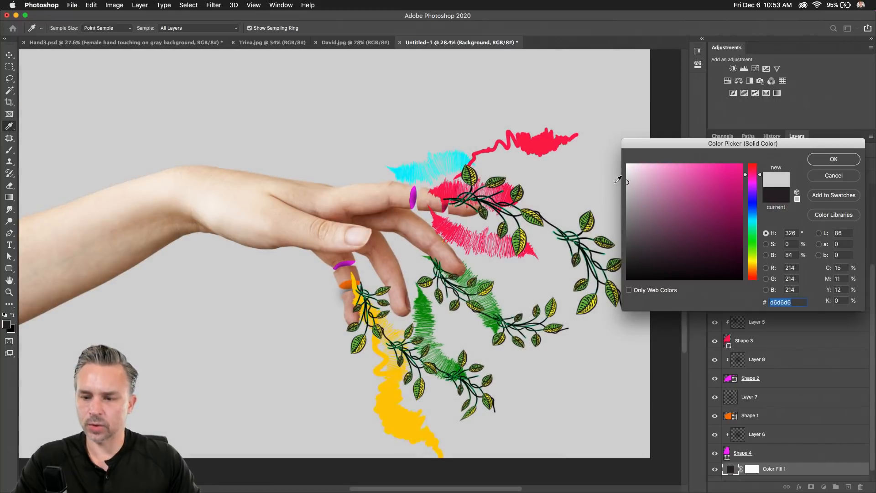
click(834, 159)
click(824, 487)
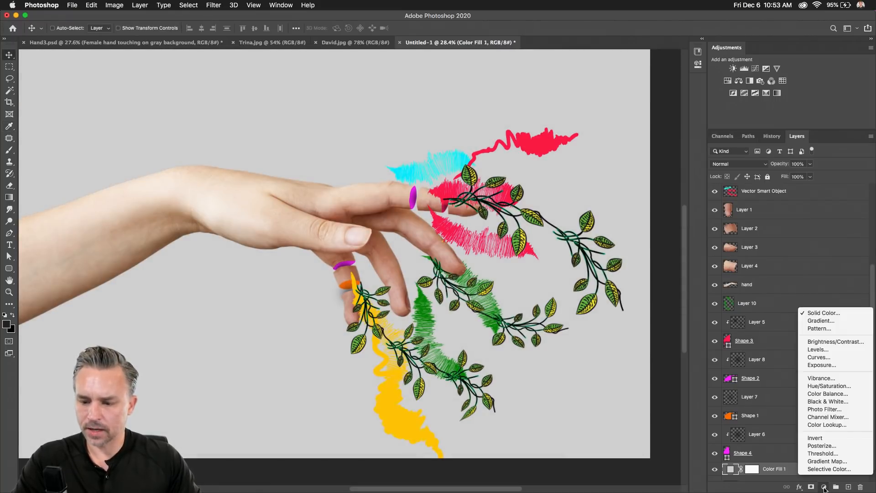
Add a Gradient Fill layer: linear 90°, light grey at top to near-black at bottom.
click(834, 321)
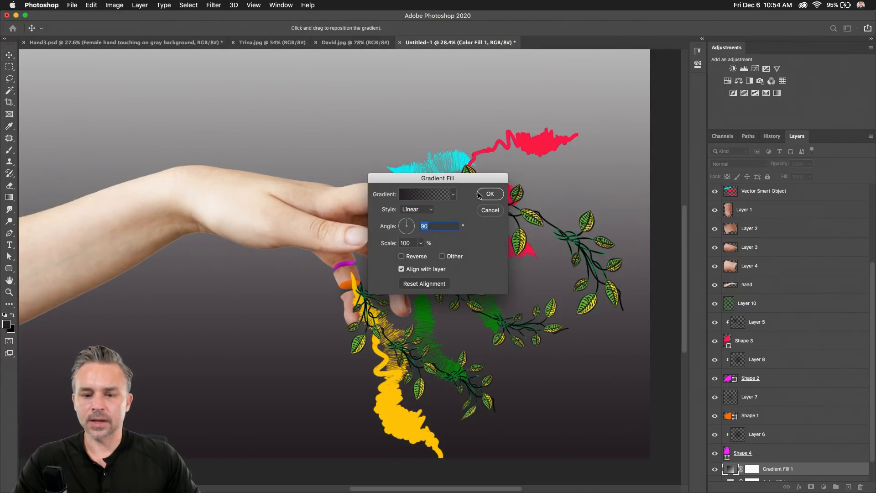
drag(445, 183, 484, 116)
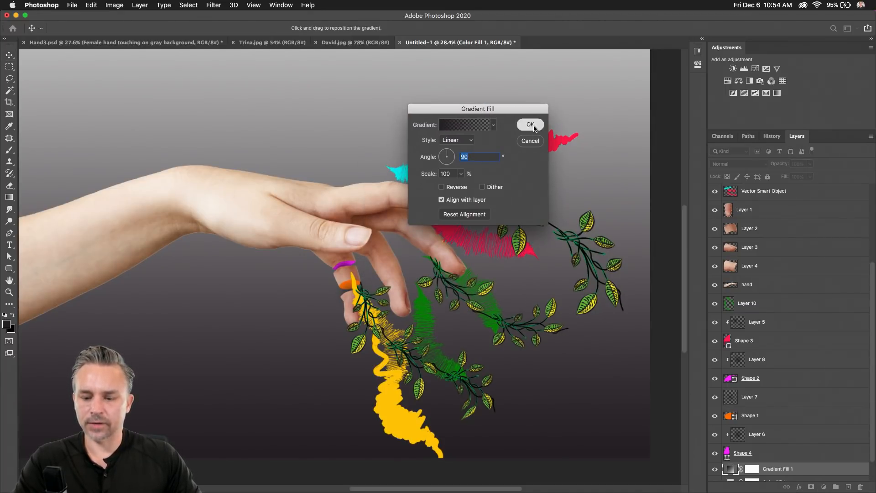
click(528, 124)
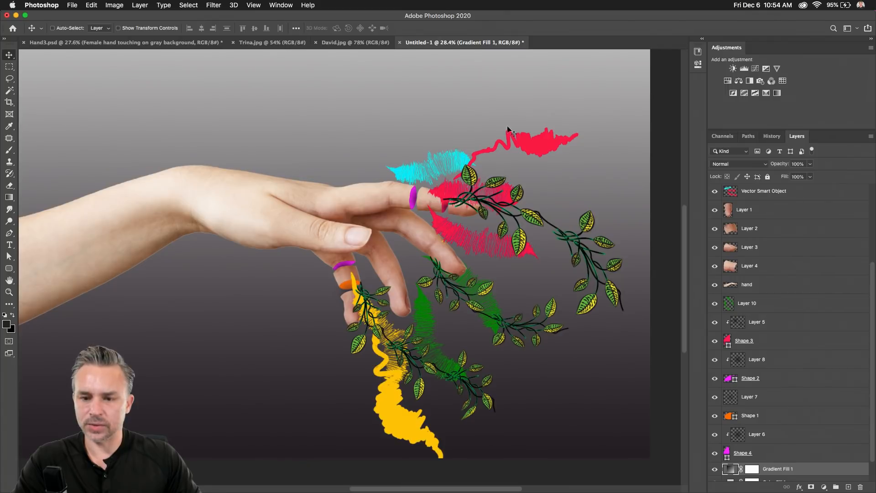
click(704, 40)
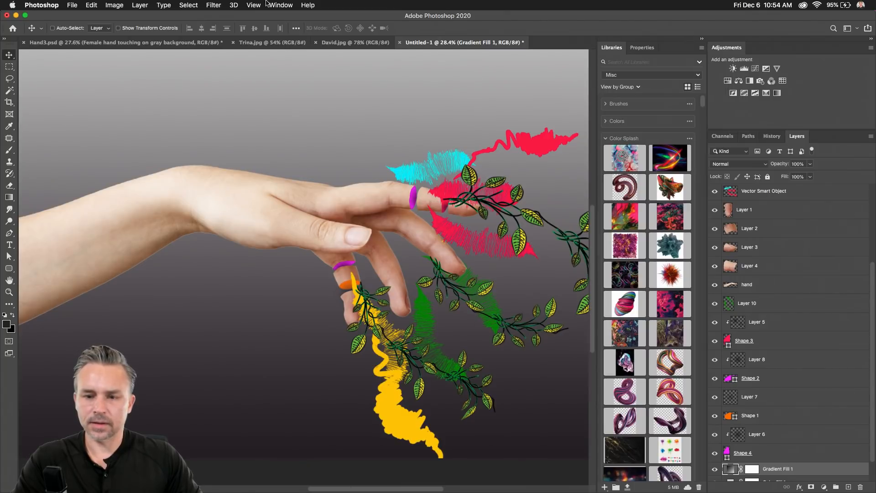
click(281, 5)
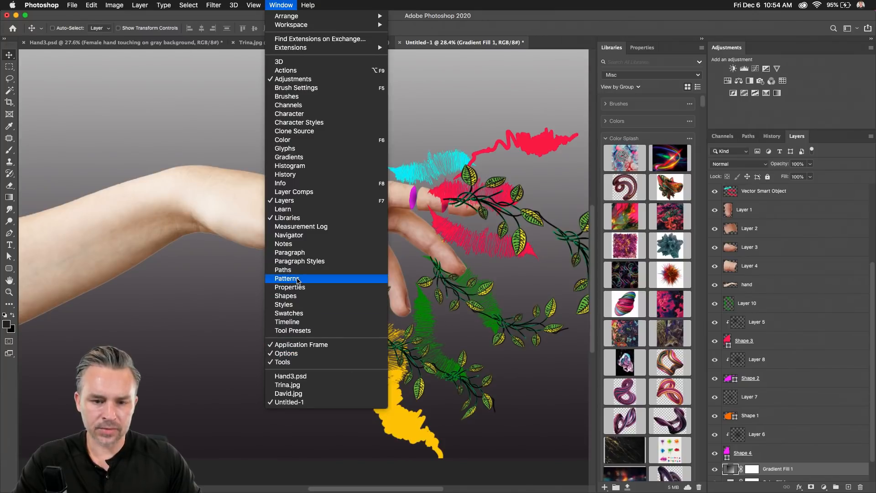
Preview pink-to-yellow, orange, peach, light pink, purple, blue and maroon preset gradients on the backdrop.
click(292, 157)
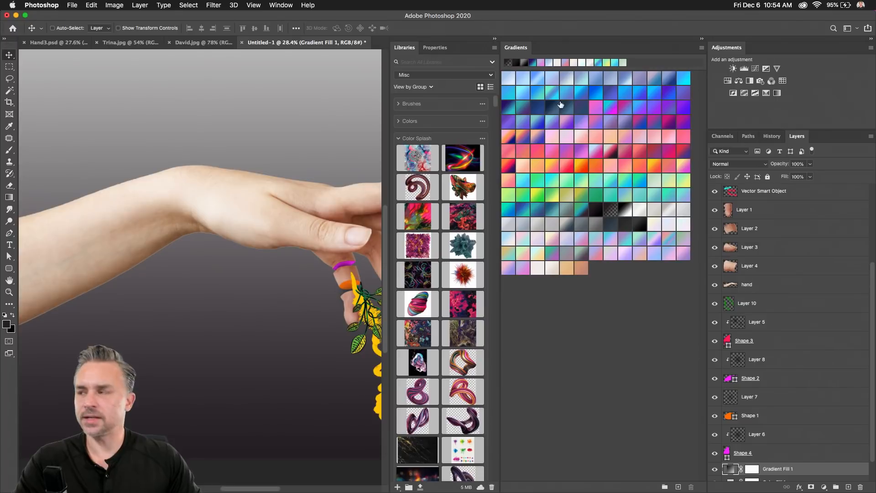
click(494, 40)
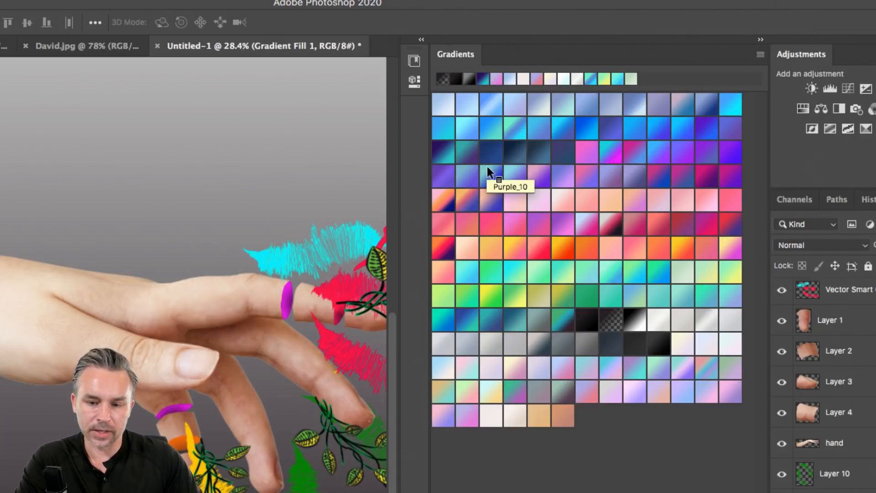
click(513, 250)
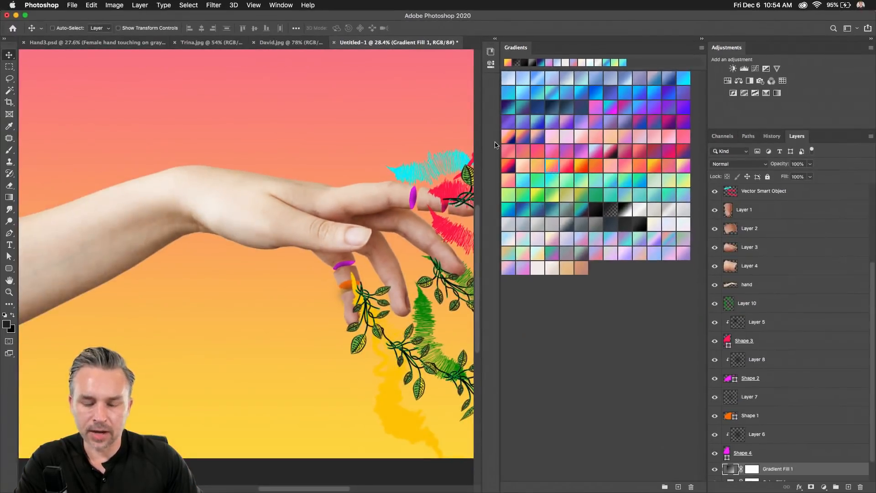
drag(362, 133, 220, 160)
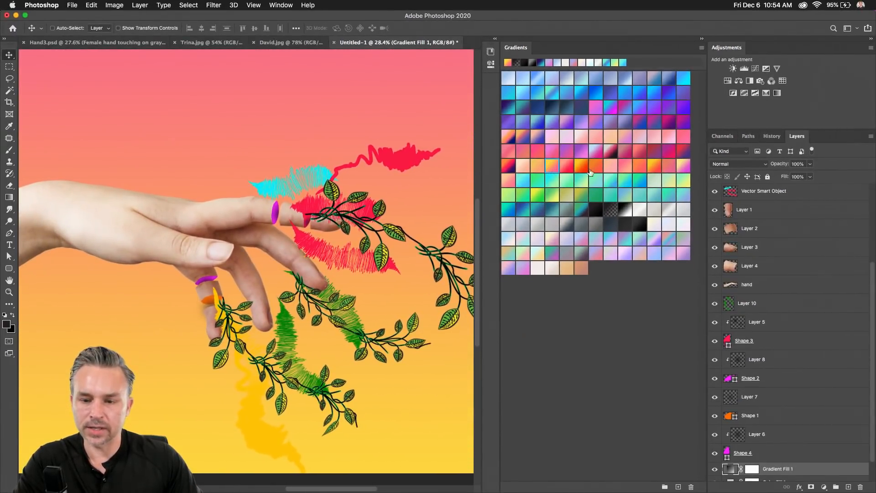
click(584, 166)
click(607, 166)
click(581, 137)
click(553, 120)
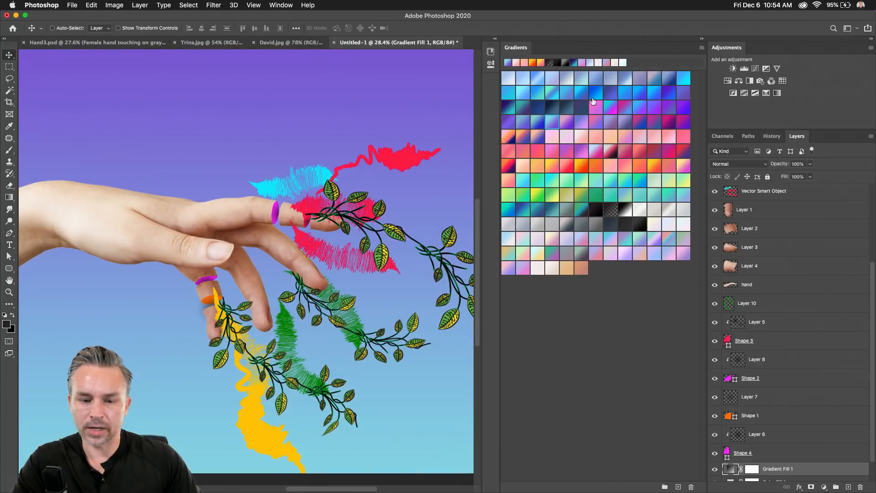
click(595, 94)
click(595, 106)
click(611, 151)
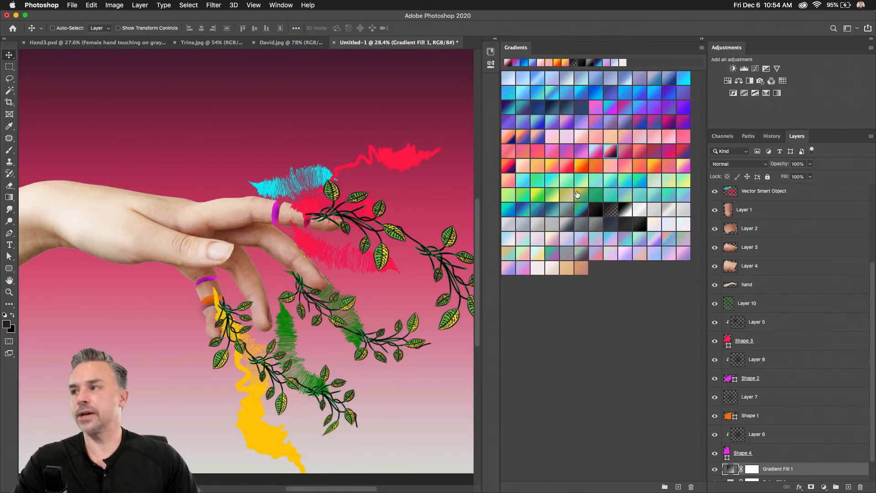
Try green and teal presets, then settle on the soft pink-to-pale-green gradient.
click(577, 194)
click(625, 194)
click(640, 206)
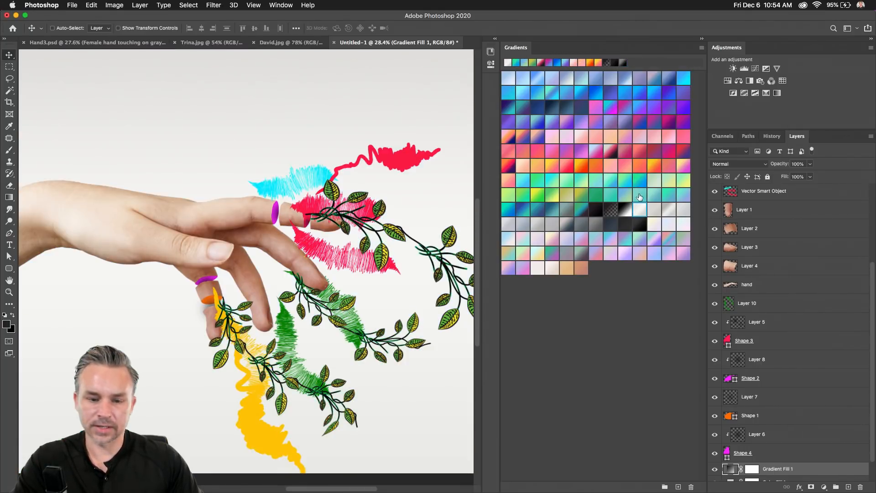
click(640, 197)
click(611, 195)
click(576, 212)
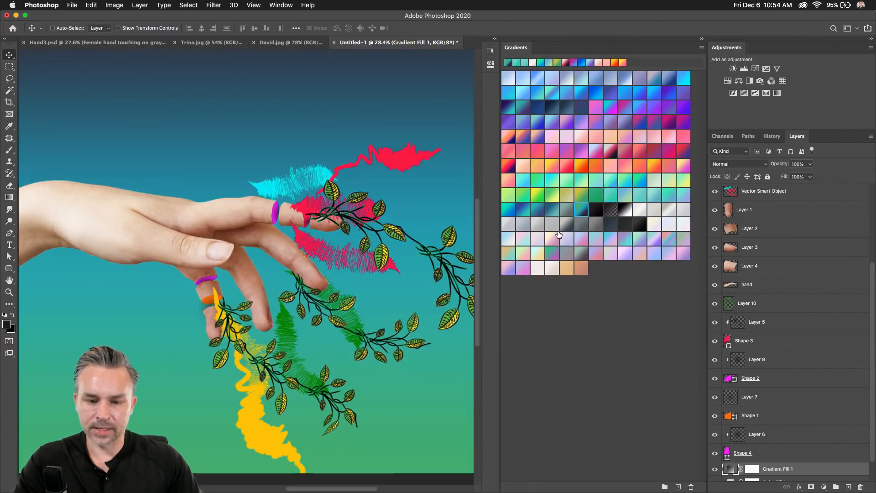
click(560, 236)
click(539, 255)
click(523, 256)
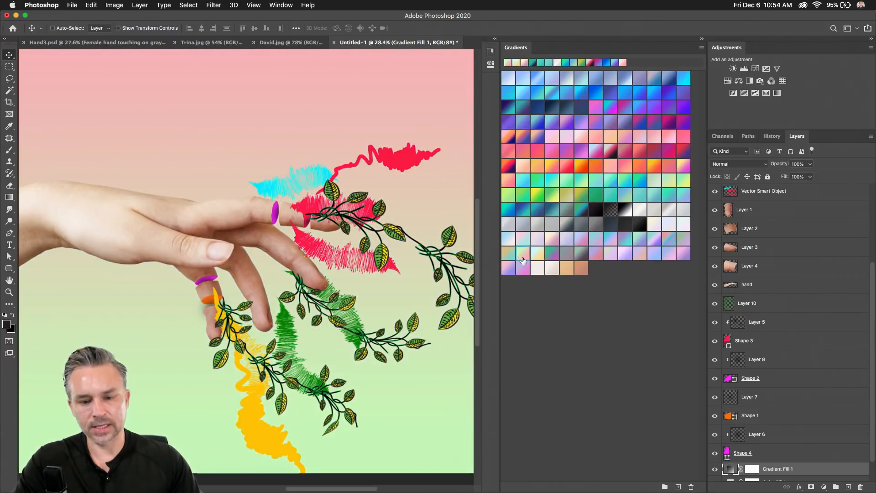
click(706, 40)
drag(240, 204, 378, 216)
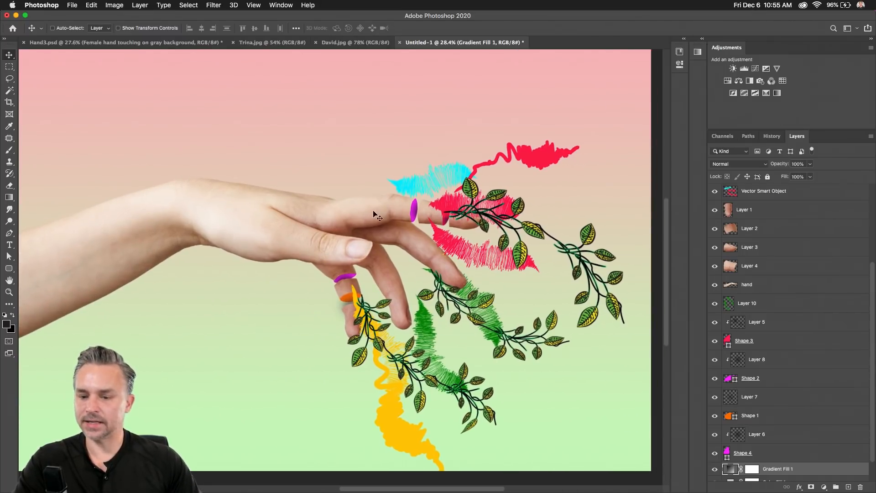
click(751, 309)
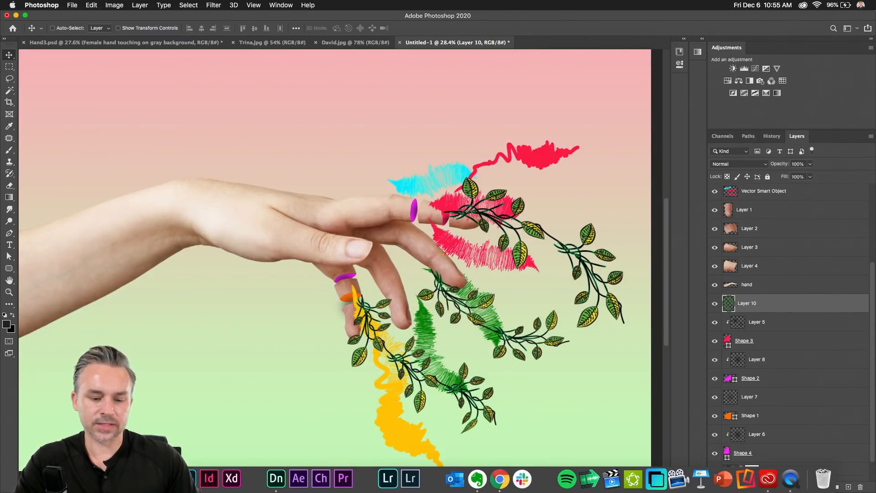
Quit Illustrator from the Dock without saving Untitled-1 and clear its clipboard data.
right_click(165, 479)
click(189, 451)
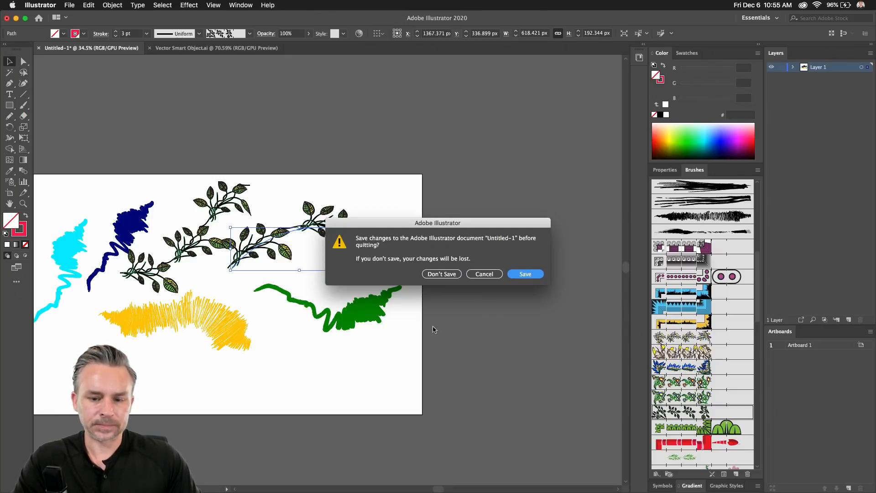
click(432, 274)
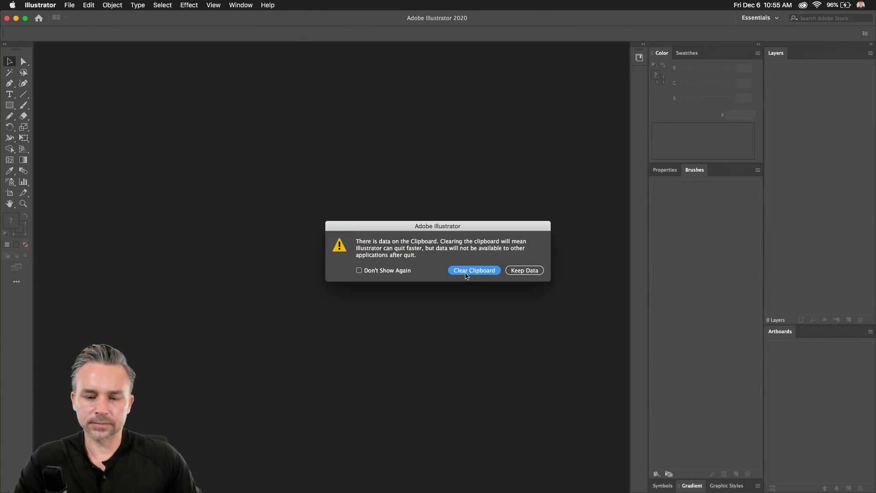
click(467, 272)
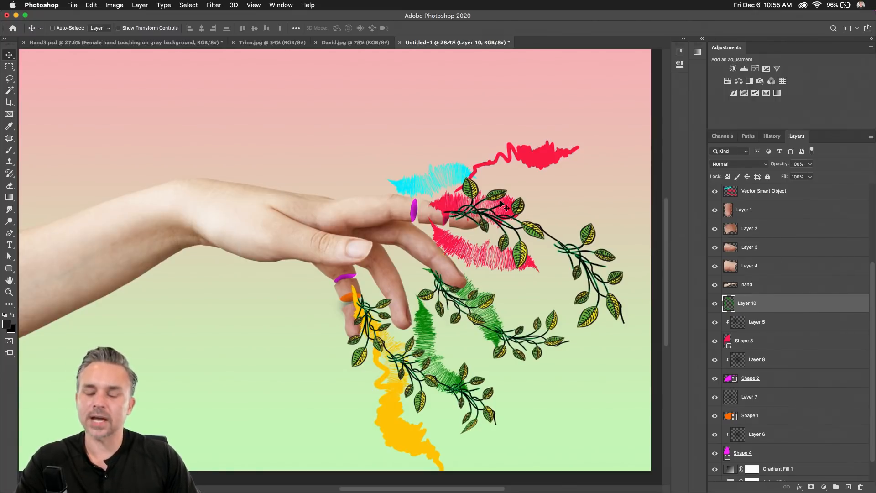
Group the seven imported Vector Smart Object layers as 'Illustrator' and hide the group.
click(766, 192)
scroll(766, 192, up, 3)
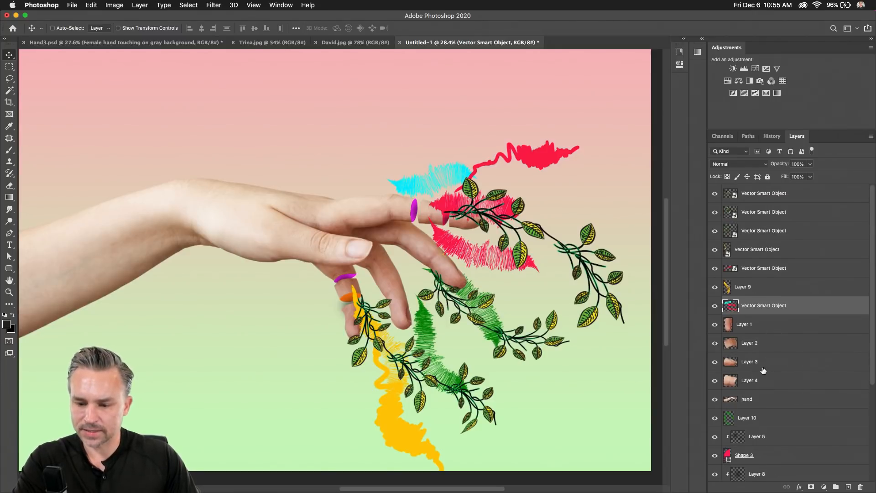
scroll(765, 375, down, 1)
scroll(766, 379, up, 1)
scroll(329, 283, up, 3)
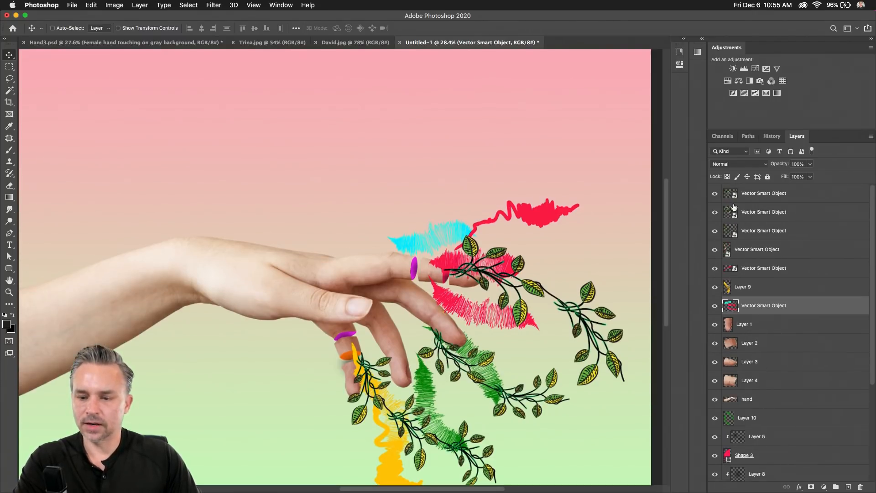
drag(346, 299, 319, 228)
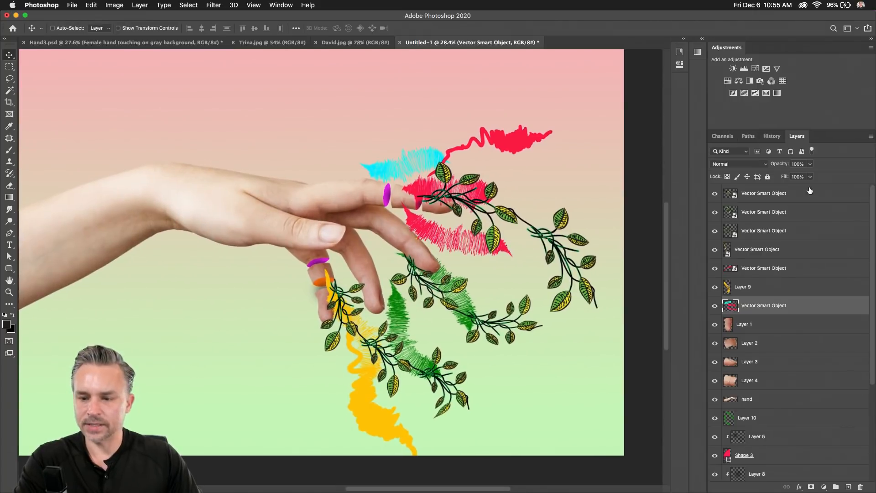
shift+click(779, 193)
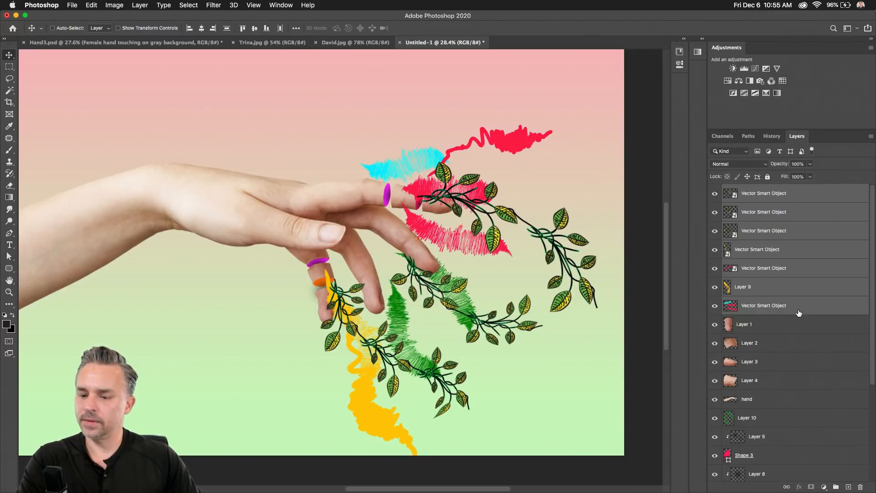
key(super+g)
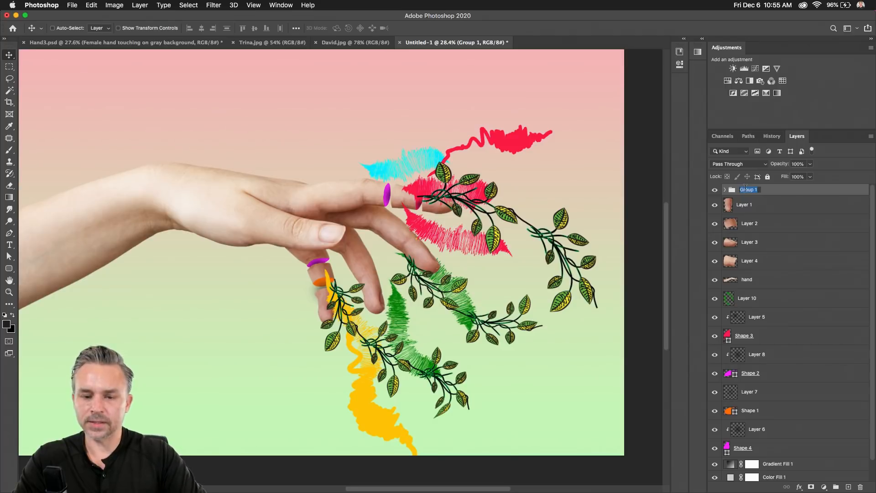
text(Illustrator)
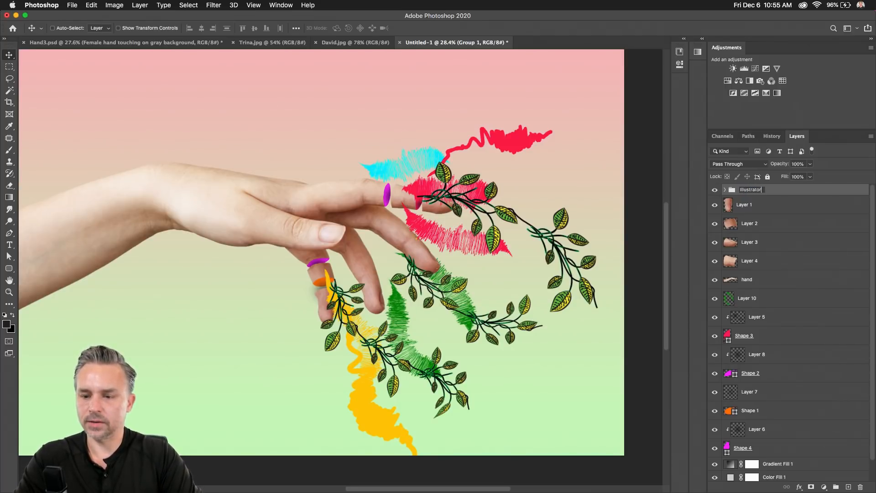
key(Return)
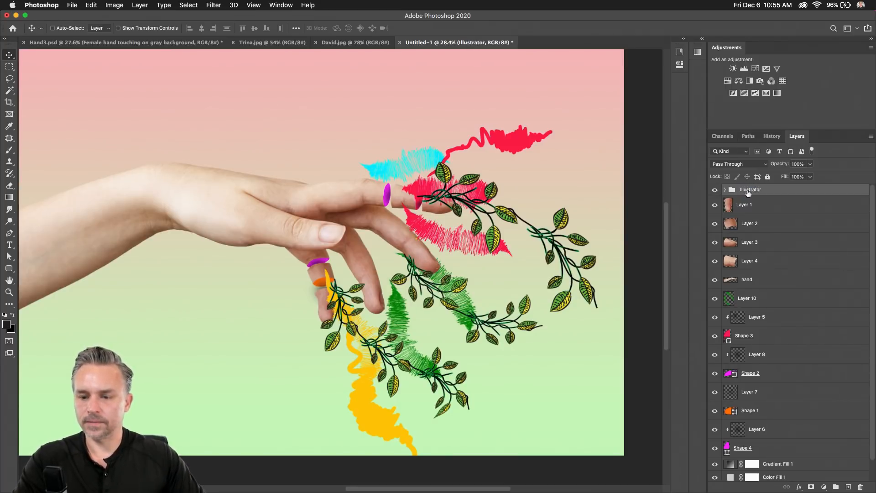
click(715, 191)
Move Layer 10 into the Illustrator group and leave the group hidden.
click(742, 302)
scroll(742, 307, down, 1)
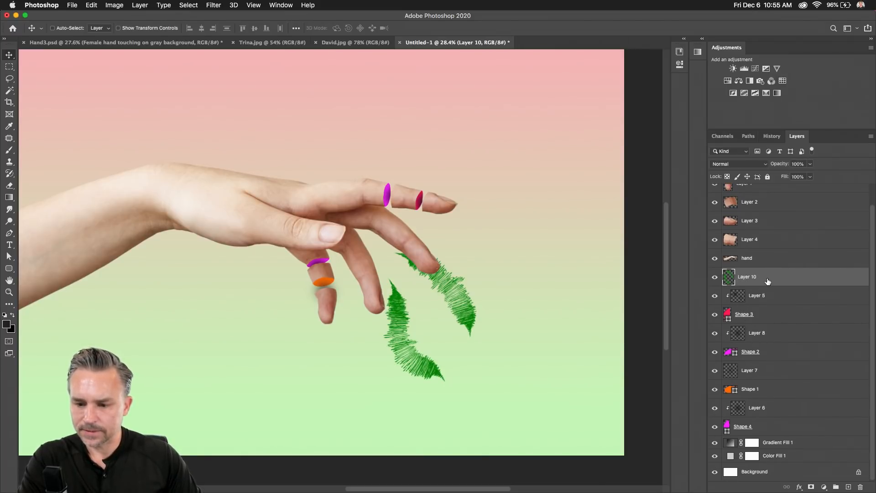
click(715, 279)
click(715, 280)
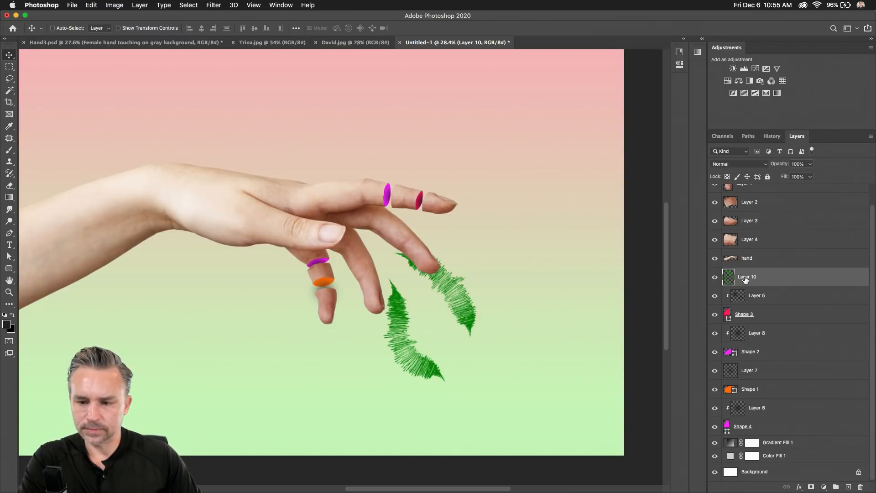
drag(745, 280, 737, 191)
click(715, 190)
click(715, 190)
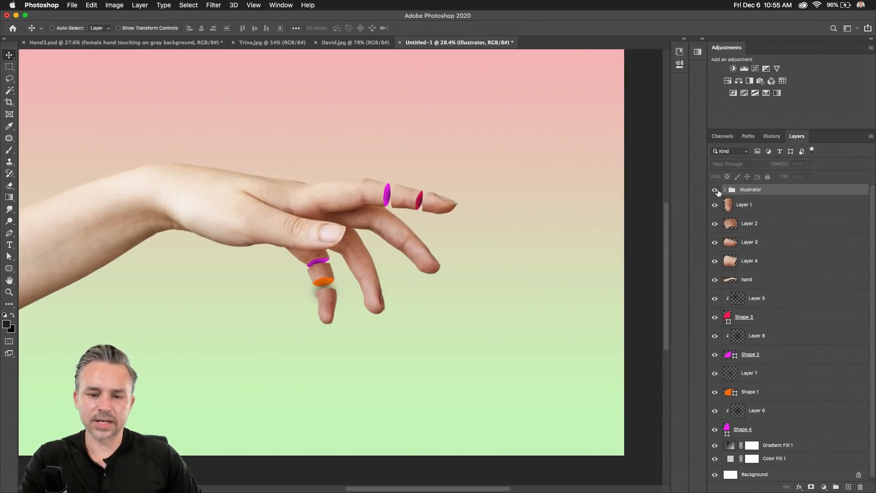
click(715, 190)
click(715, 190)
drag(325, 217, 361, 239)
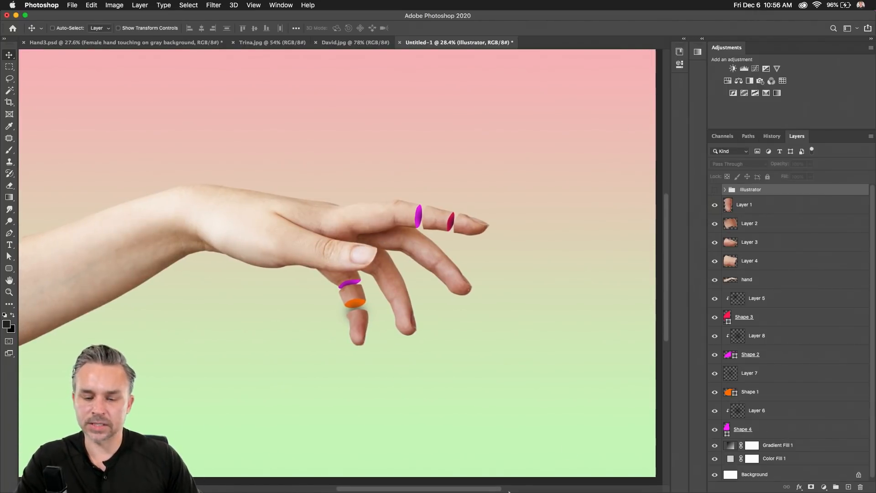
mouse_move(493, 491)
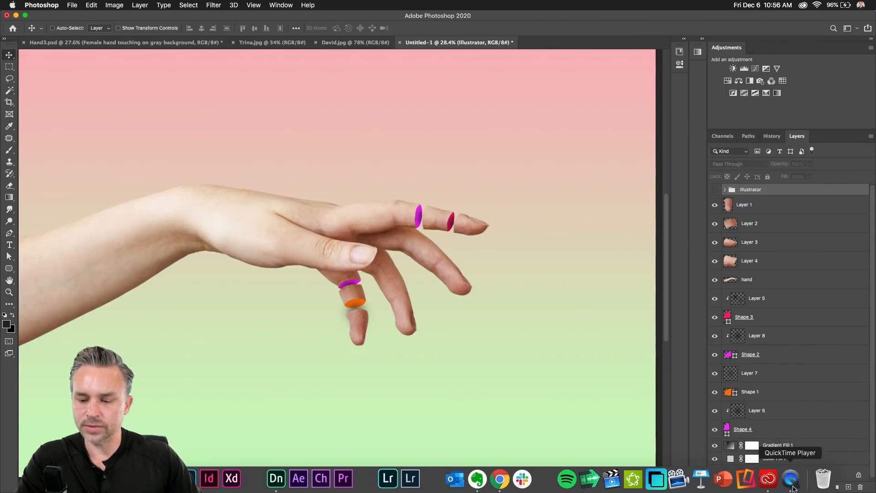
click(791, 483)
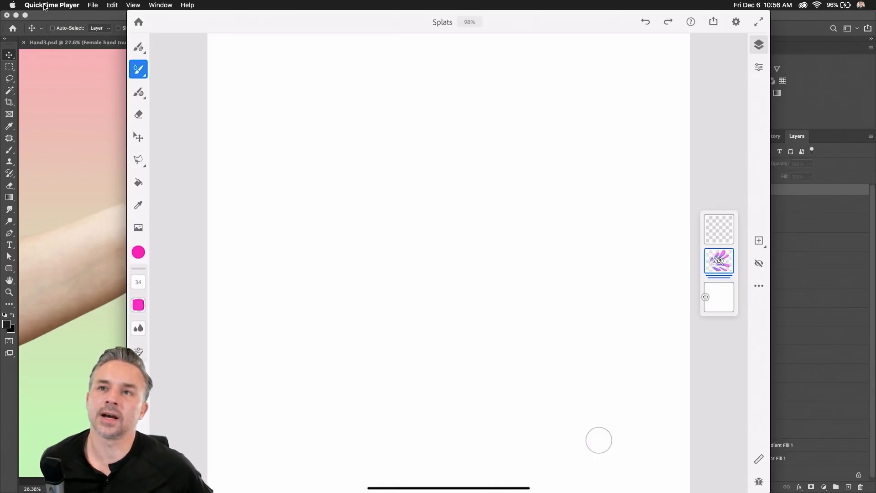
click(111, 128)
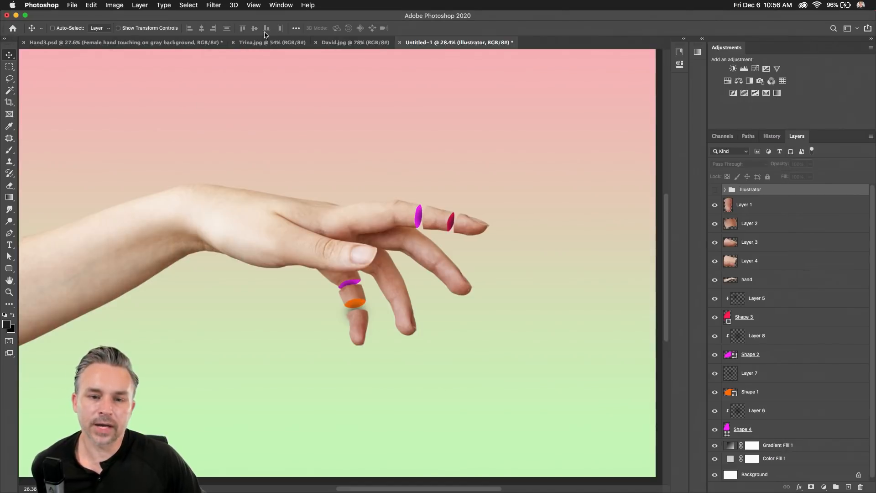
Open the Shapes panel as a tall floating panel and expand the Trees folder.
click(280, 5)
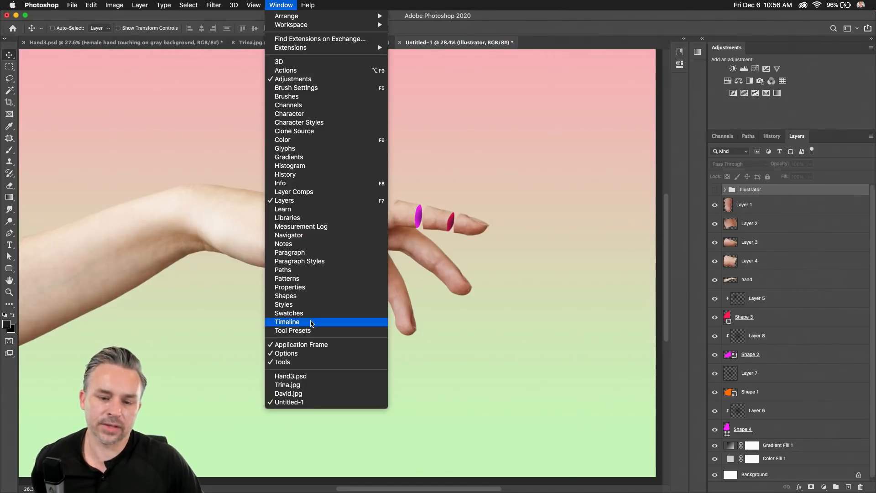
click(306, 295)
drag(596, 69, 374, 60)
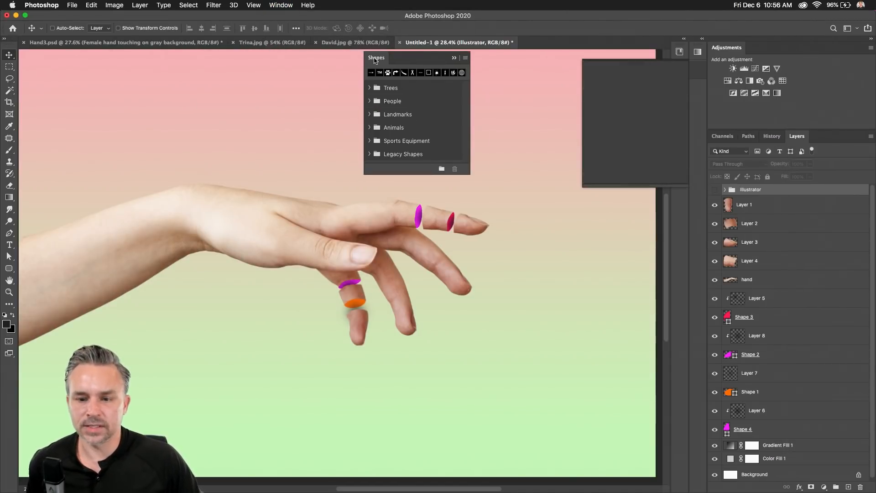
drag(403, 178, 383, 419)
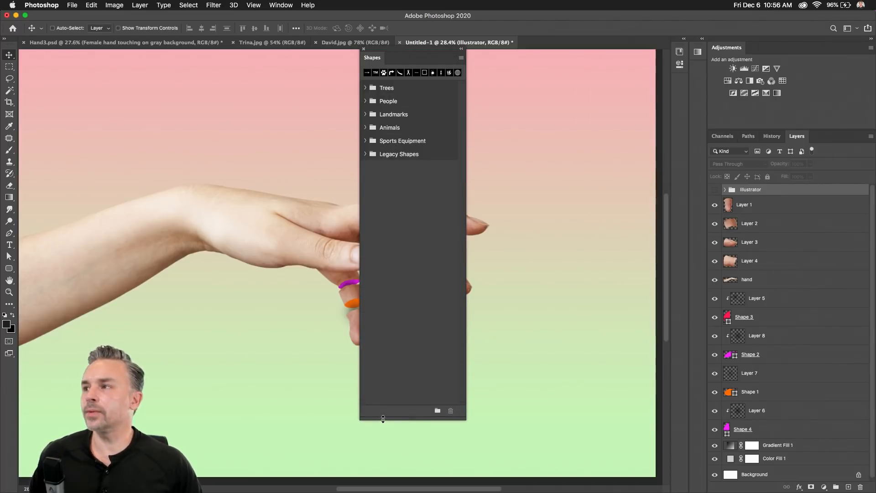
click(365, 88)
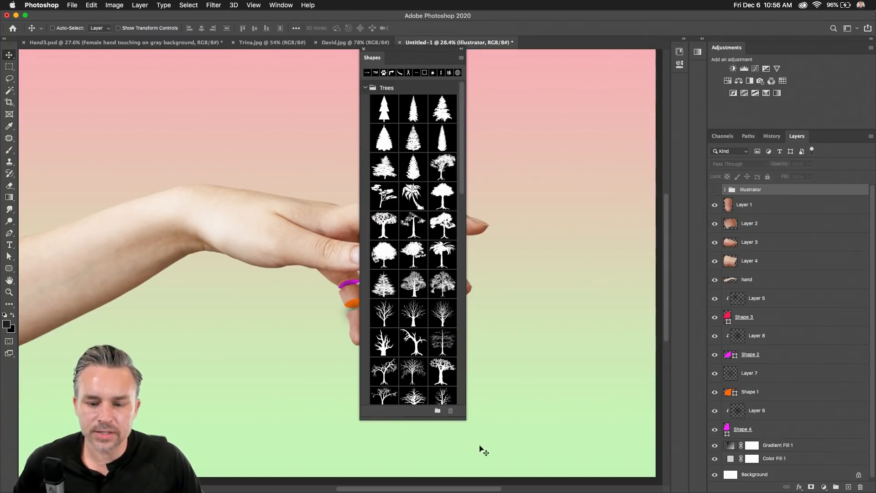
drag(615, 460, 662, 475)
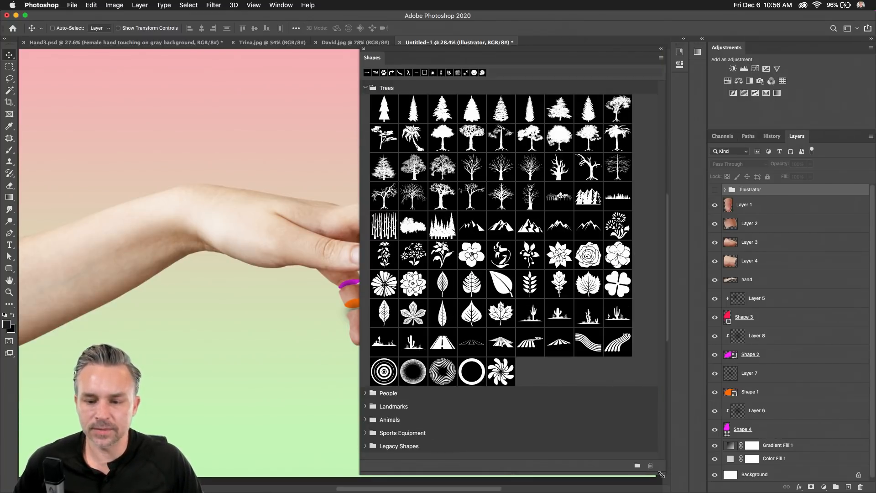
Browse People, Landmarks, Animals and Sports Equipment shapes, expand Legacy Shapes, and move the panel aside.
click(366, 88)
click(366, 101)
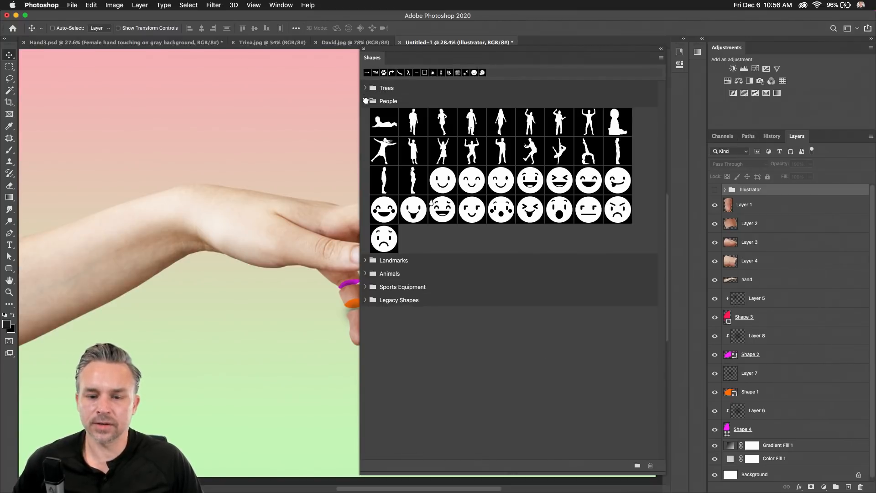
click(365, 101)
click(366, 114)
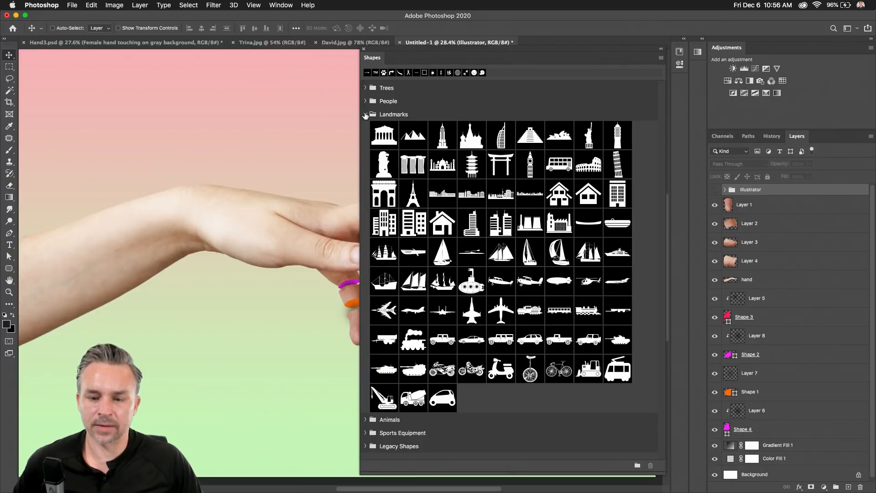
click(366, 115)
click(366, 128)
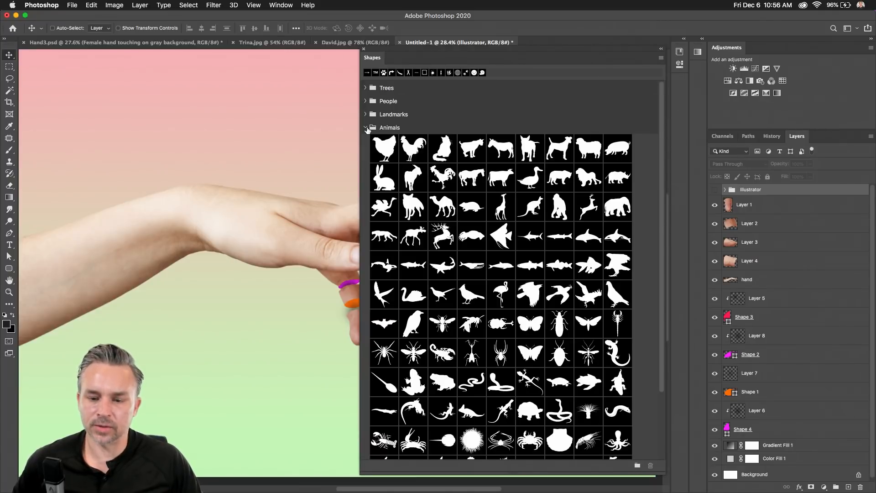
click(366, 128)
click(366, 127)
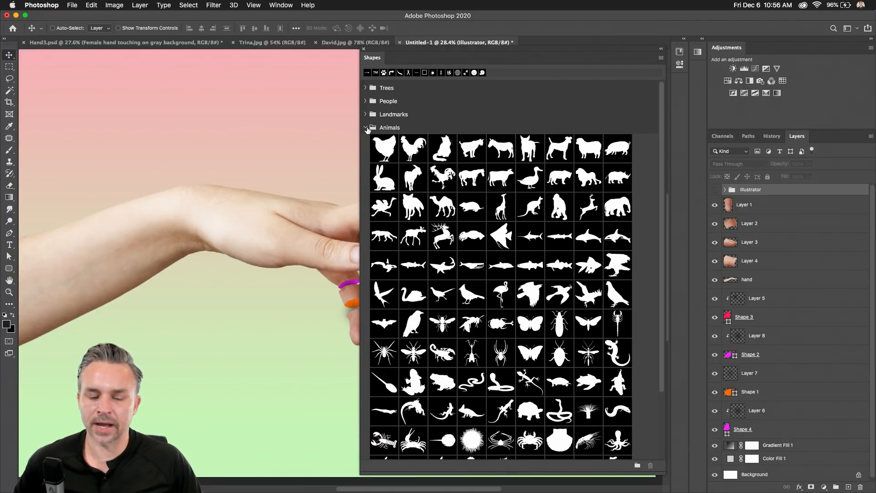
click(366, 128)
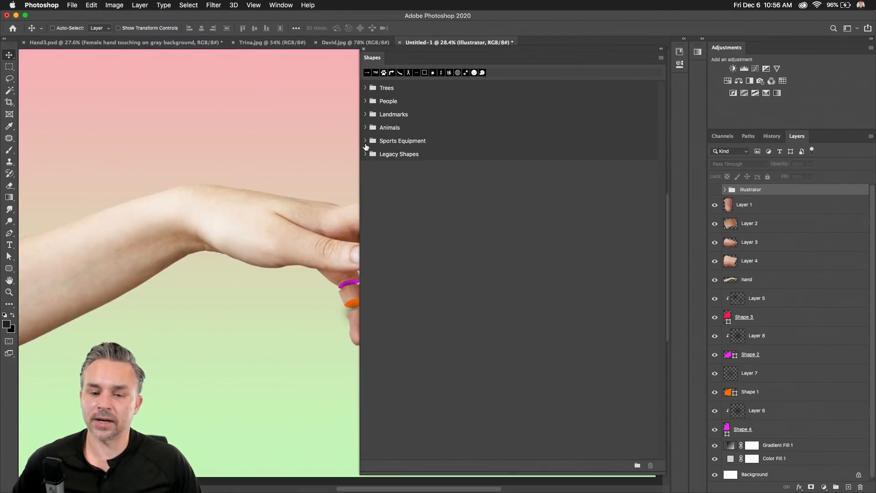
click(366, 141)
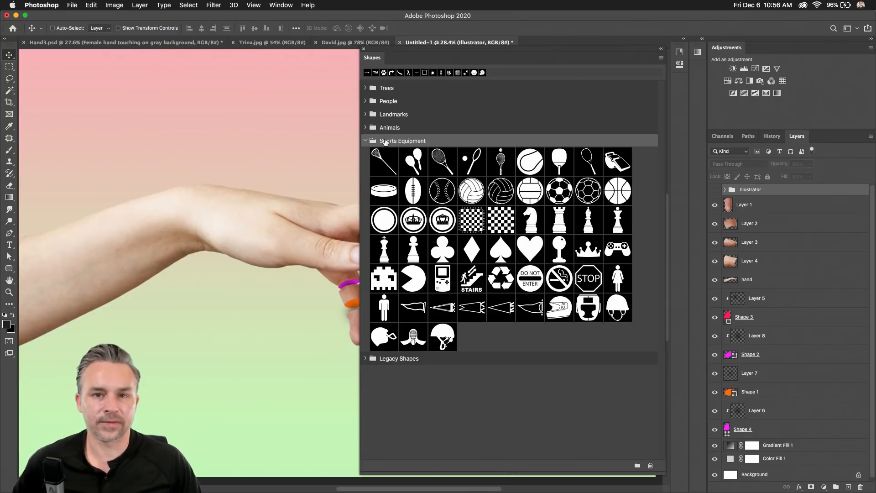
click(366, 141)
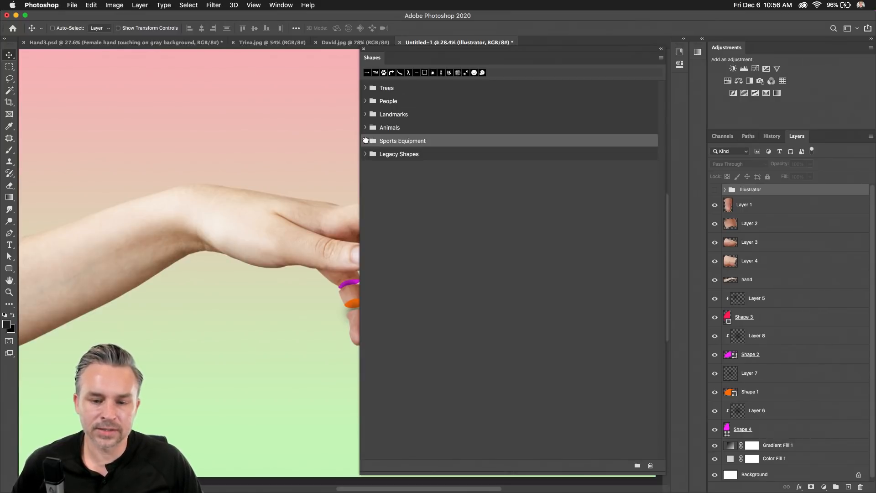
click(366, 154)
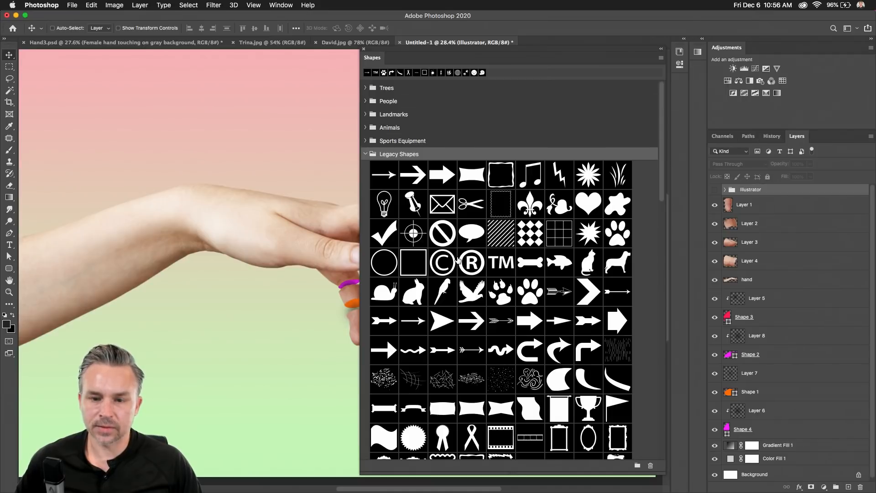
drag(434, 55, 685, 79)
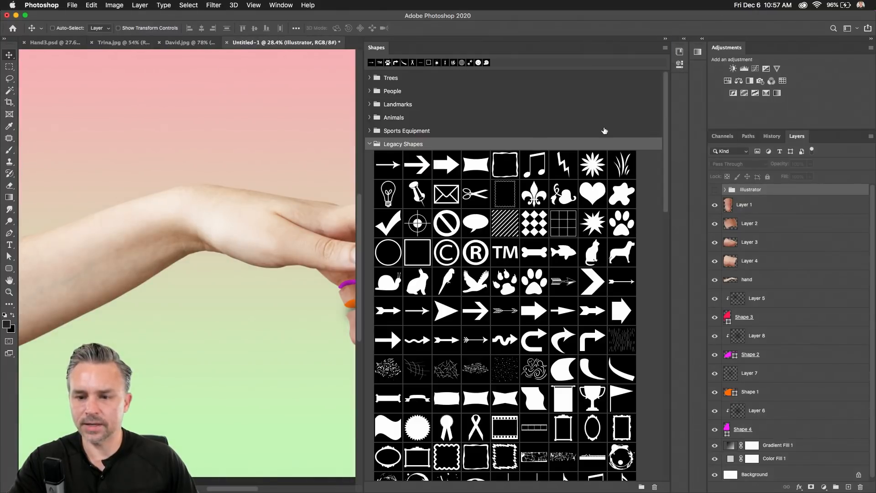
drag(363, 82, 592, 97)
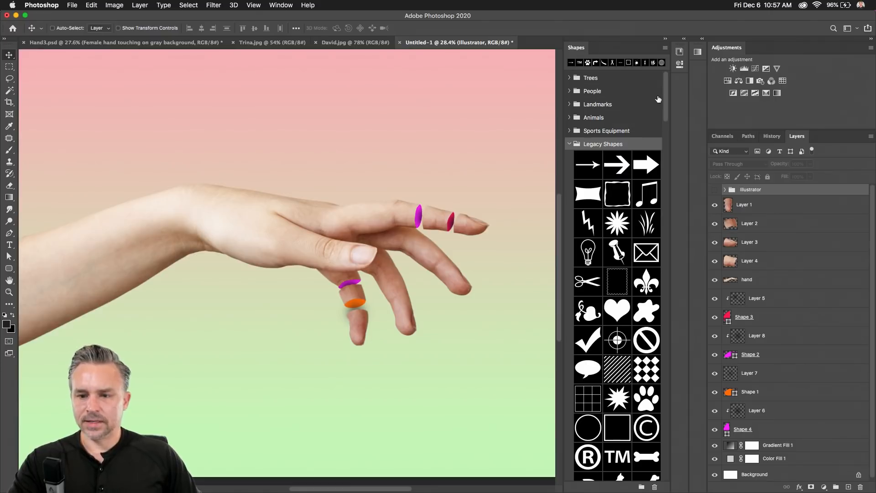
Place a bold magenta arrow beside the fingertips, enlarged by about half and tilted.
click(619, 167)
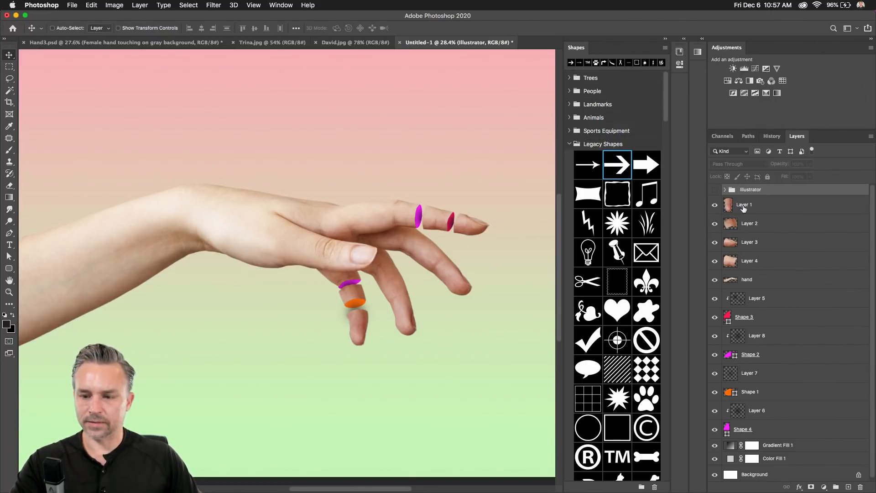
click(849, 488)
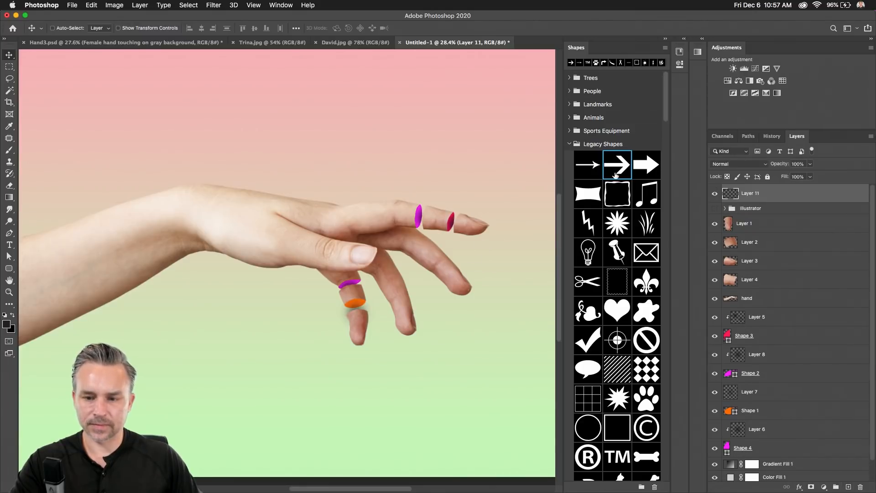
drag(618, 164, 497, 253)
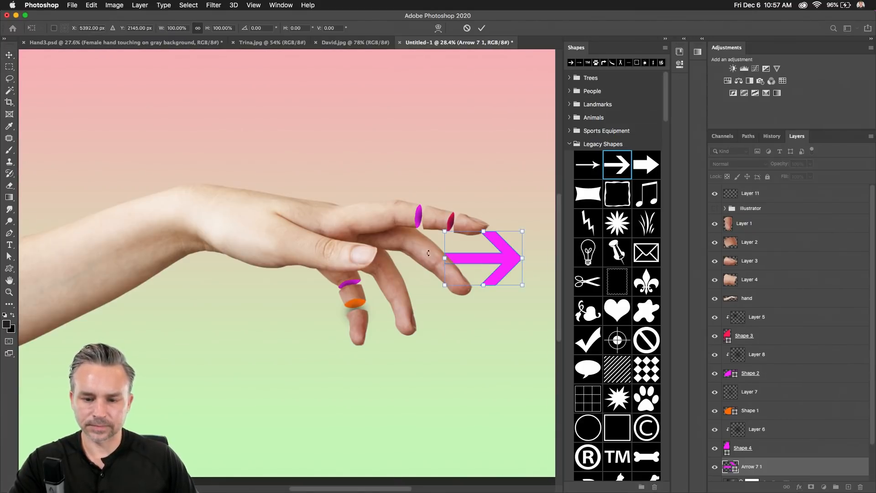
drag(441, 226, 460, 150)
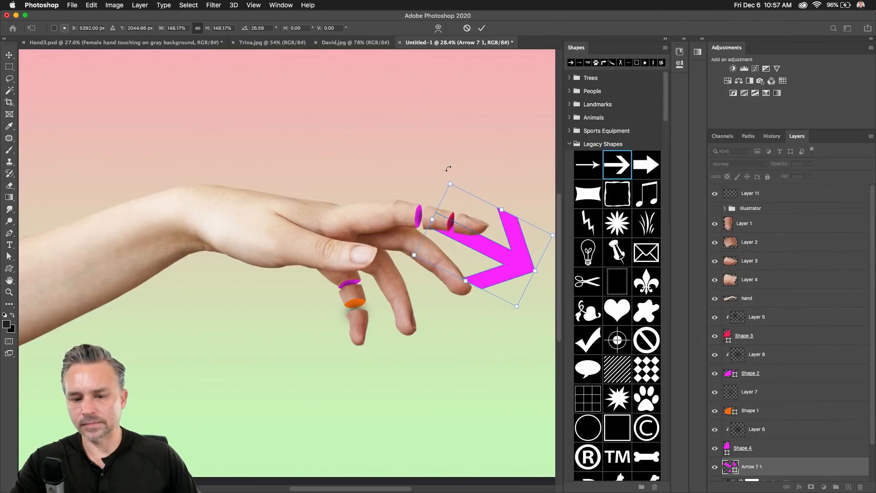
key(Return)
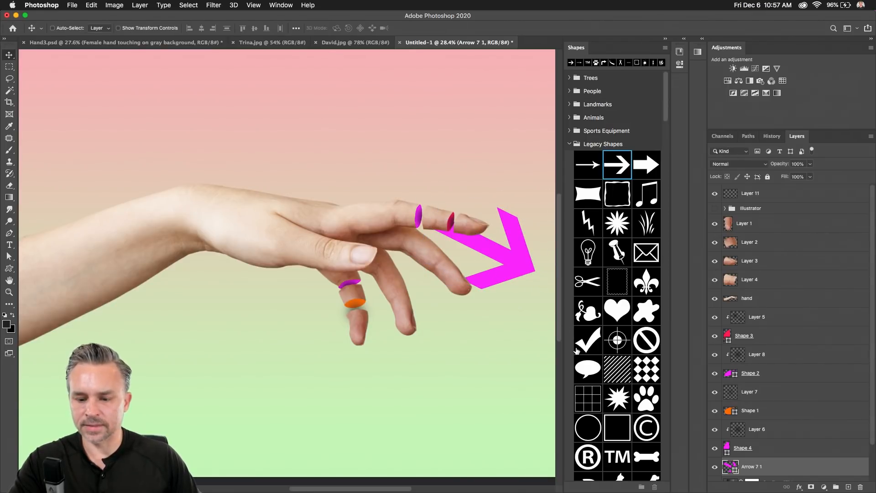
Add a ® symbol below the hand, a shrunken hexagon beside it, and a heart on the finger.
scroll(577, 350, down, 10)
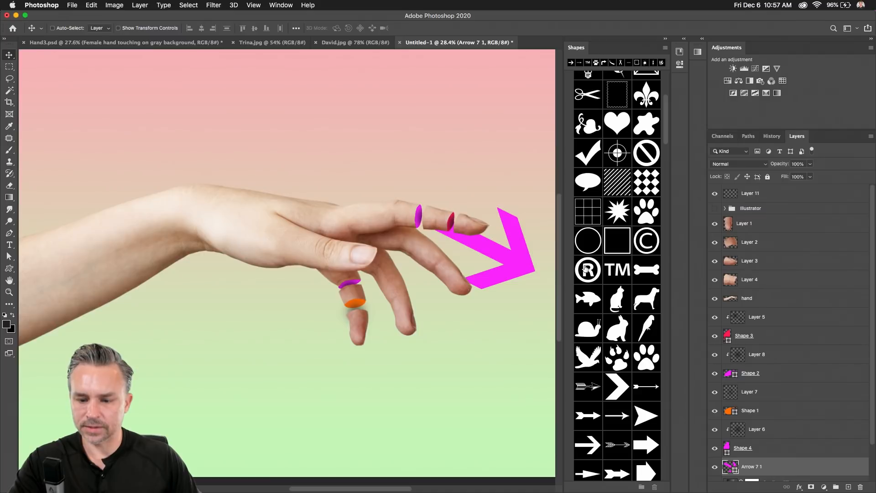
drag(587, 270, 452, 360)
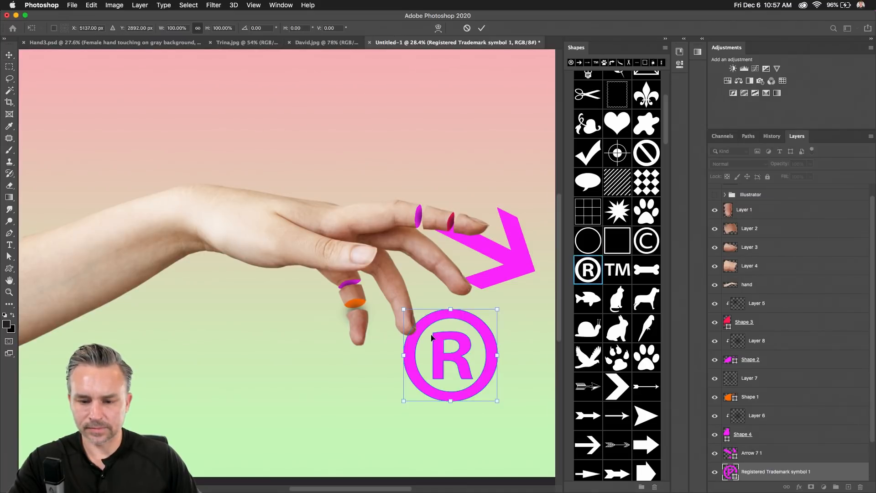
key(Return)
scroll(600, 379, down, 15)
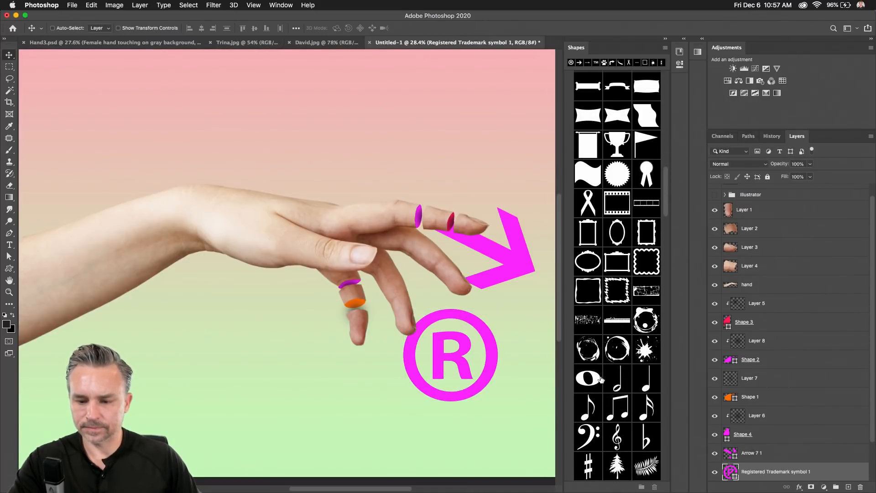
scroll(600, 379, down, 10)
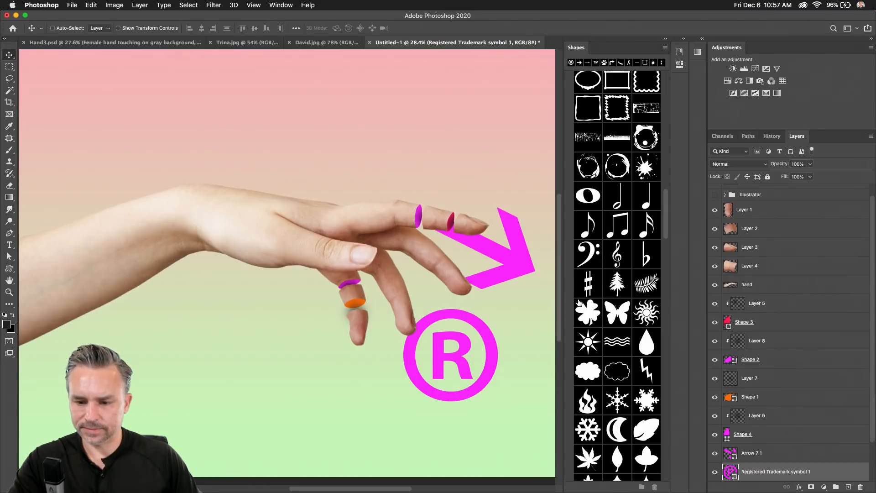
scroll(596, 230, down, 15)
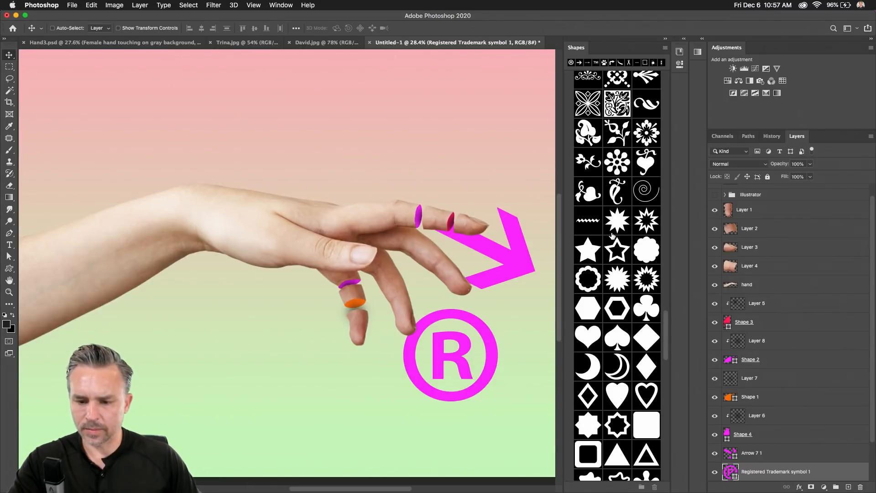
drag(588, 308, 508, 329)
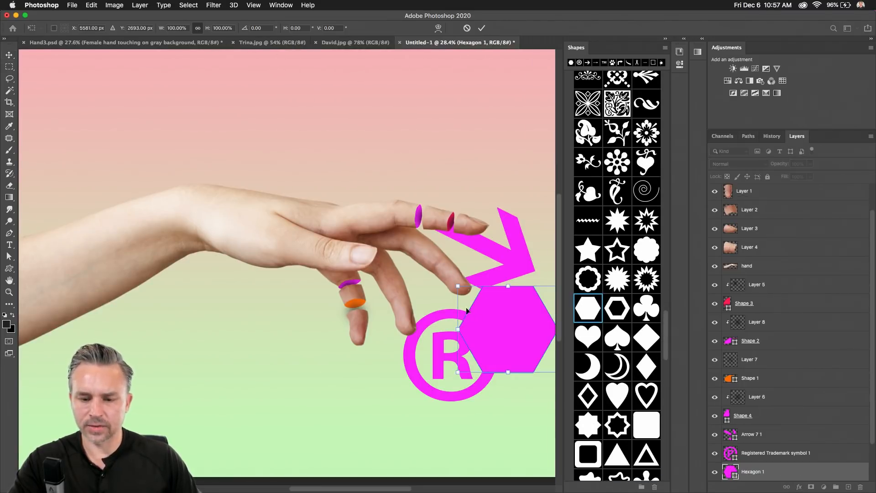
drag(457, 287, 503, 324)
key(Return)
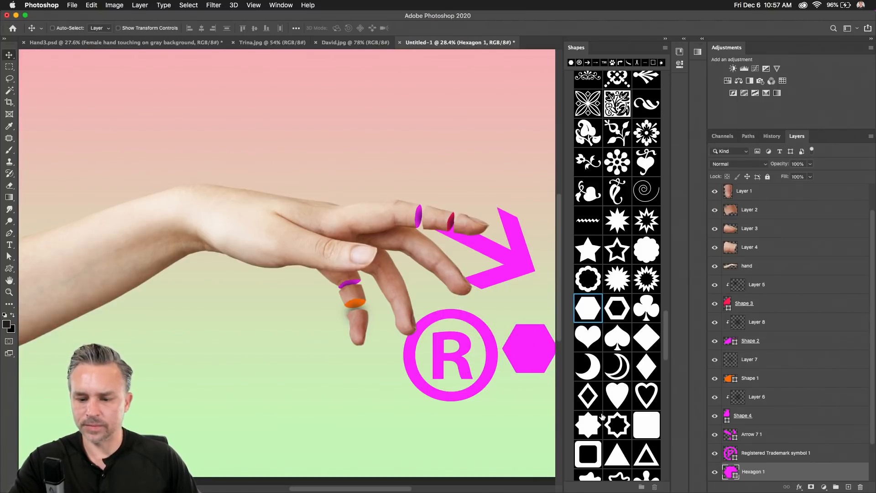
drag(588, 337, 338, 292)
key(Return)
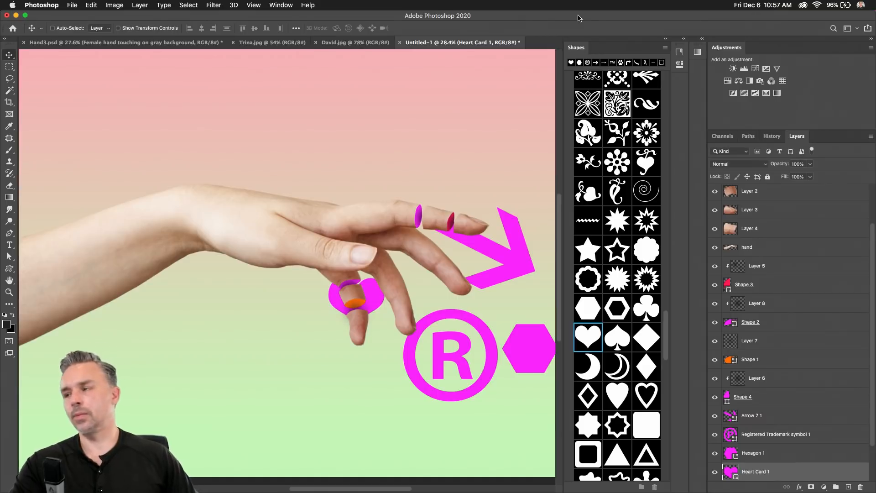
Group the Arrow 7 1 through Heart Card 1 layers as 'shapes' and hide that group.
click(666, 40)
scroll(755, 419, down, 3)
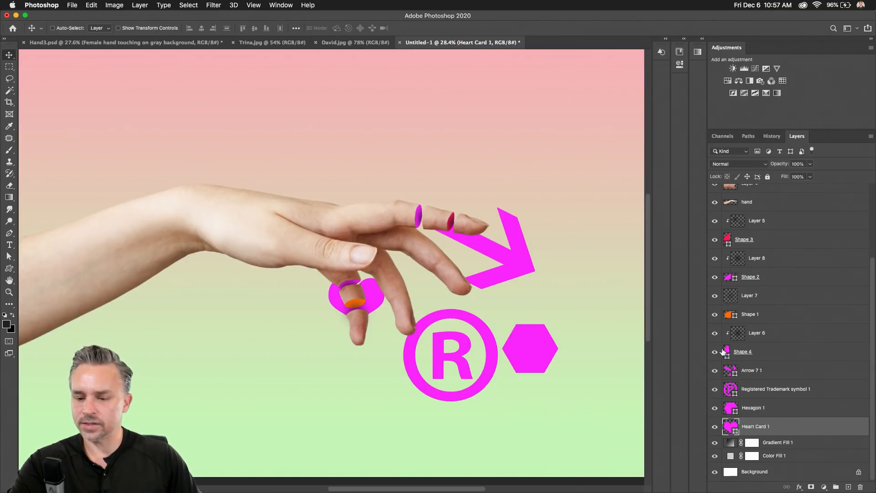
shift+click(768, 369)
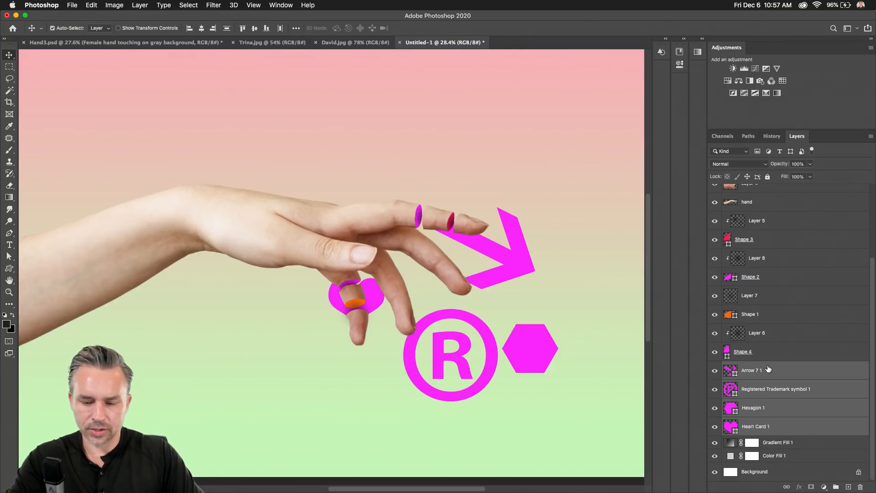
key(super+g)
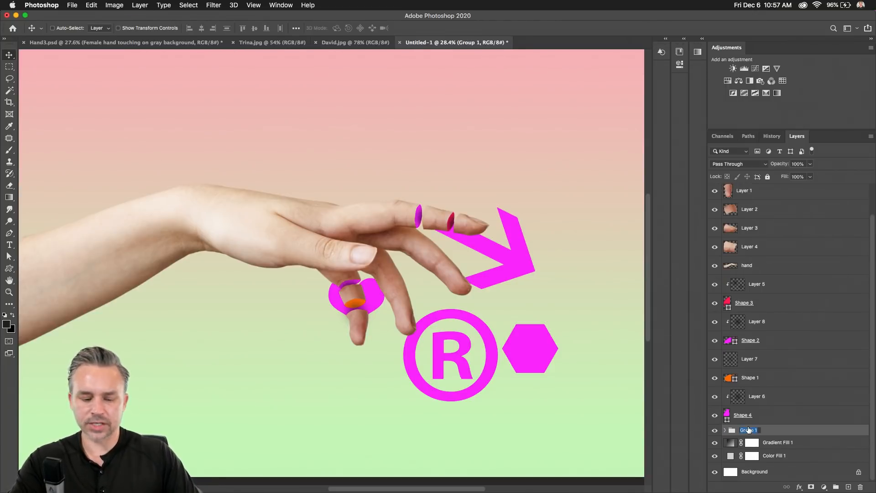
text(shapes)
key(Return)
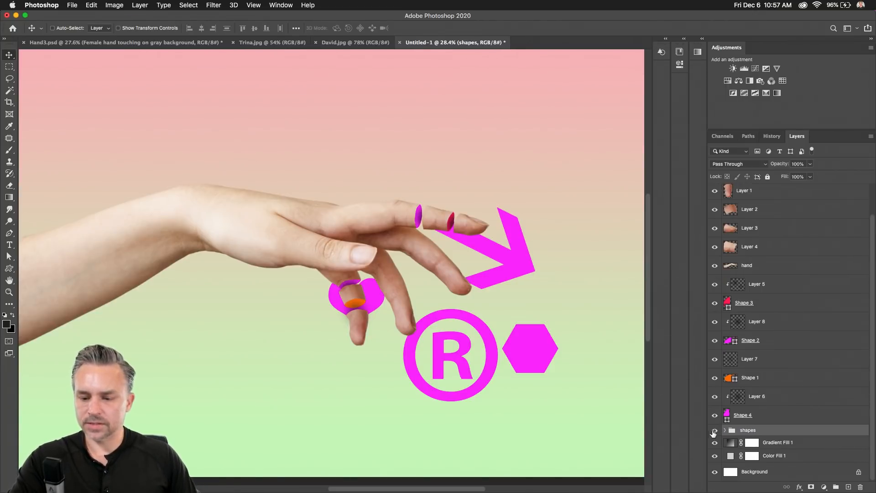
click(715, 431)
Briefly show the Illustrator group, select it, and hide it again.
scroll(817, 265, up, 2)
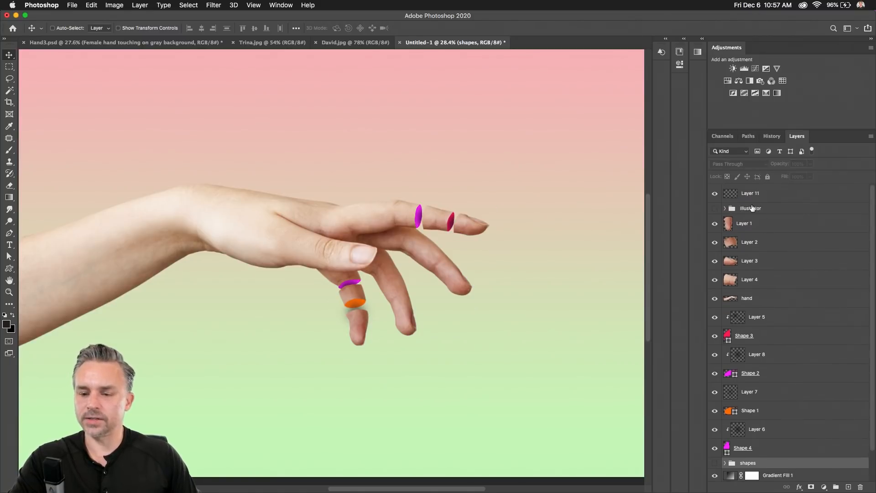
click(714, 209)
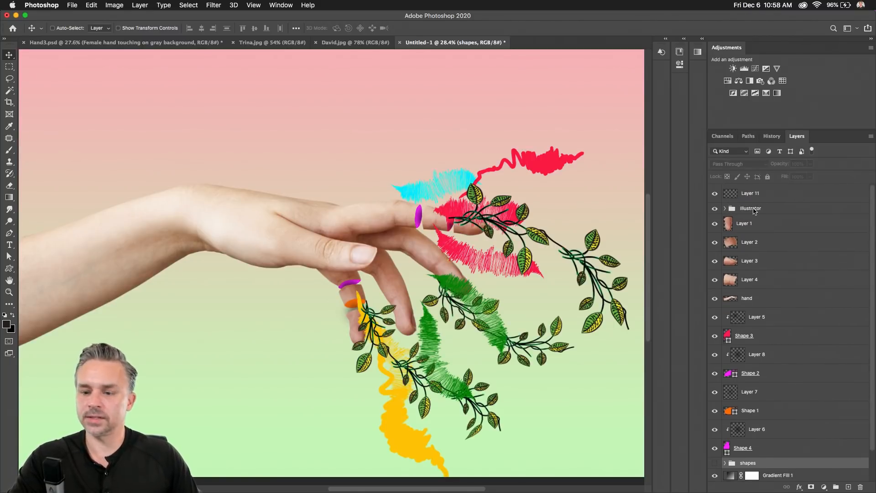
click(754, 211)
click(714, 208)
Show the mirrored iPad Splats canvas full screen in QuickTime and switch to freehand lasso.
mouse_move(745, 473)
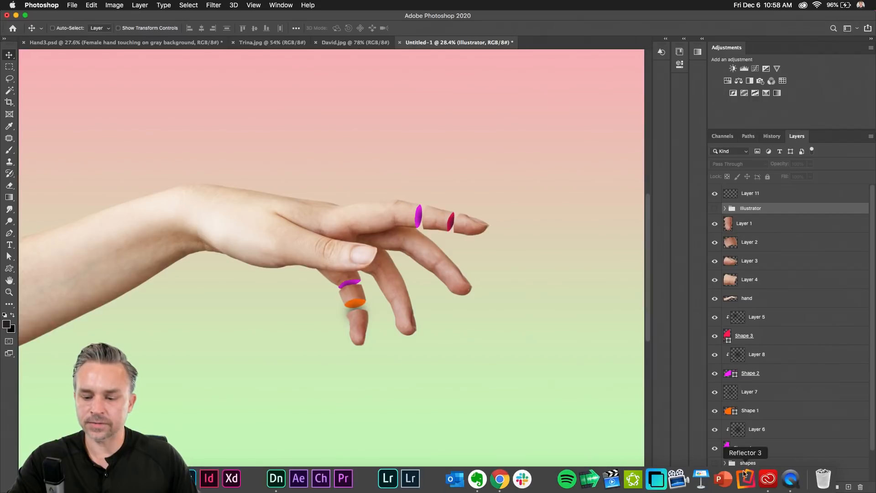
click(791, 478)
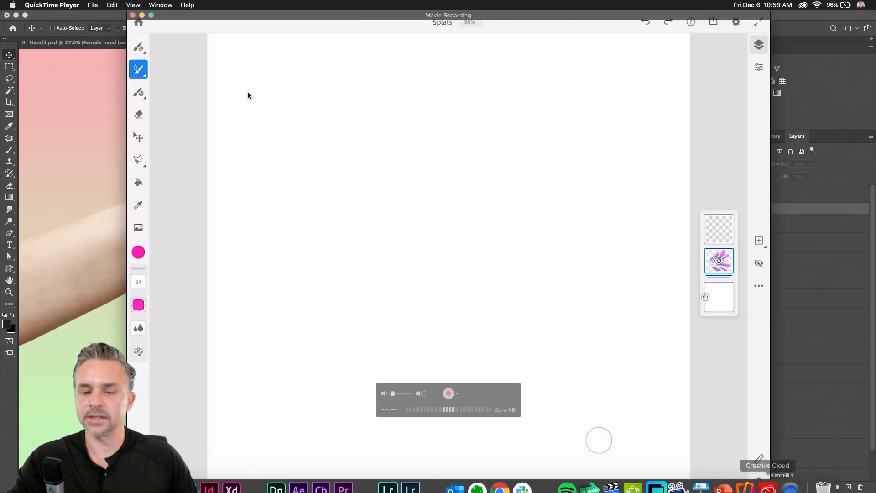
click(152, 16)
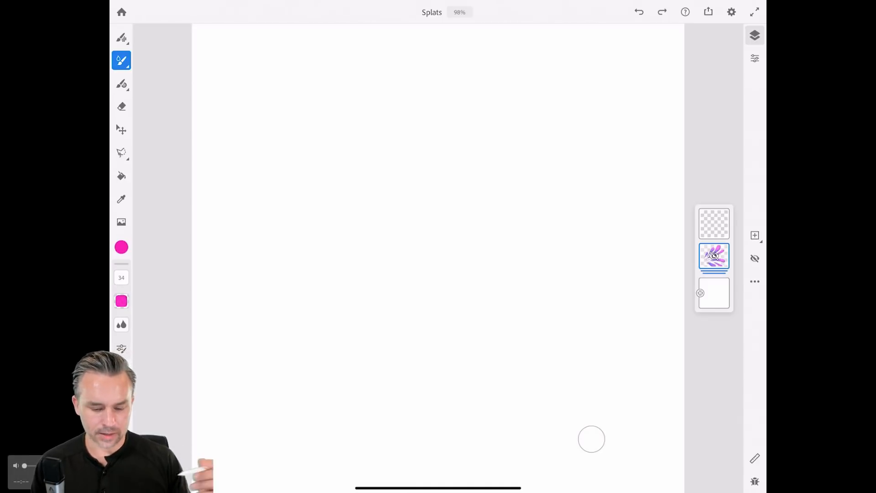
key(l)
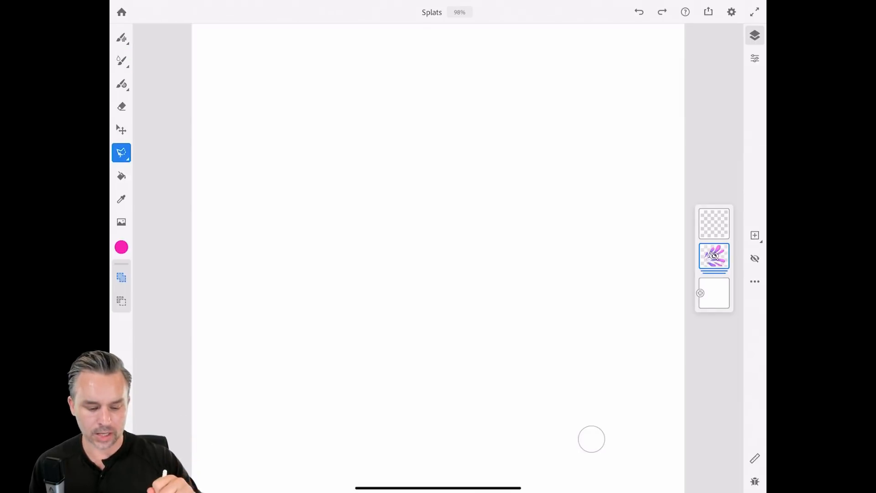
Lasso five petal-shaped selections radiating from one point, redoing the misdrawn outlines.
mouse_move(283, 276)
mouse_down()
mouse_move(317, 251)
mouse_move(454, 94)
mouse_move(329, 250)
mouse_move(283, 276)
mouse_move(505, 117)
mouse_move(459, 196)
mouse_move(324, 276)
mouse_move(501, 237)
mouse_move(596, 261)
mouse_move(382, 299)
mouse_move(330, 300)
mouse_up()
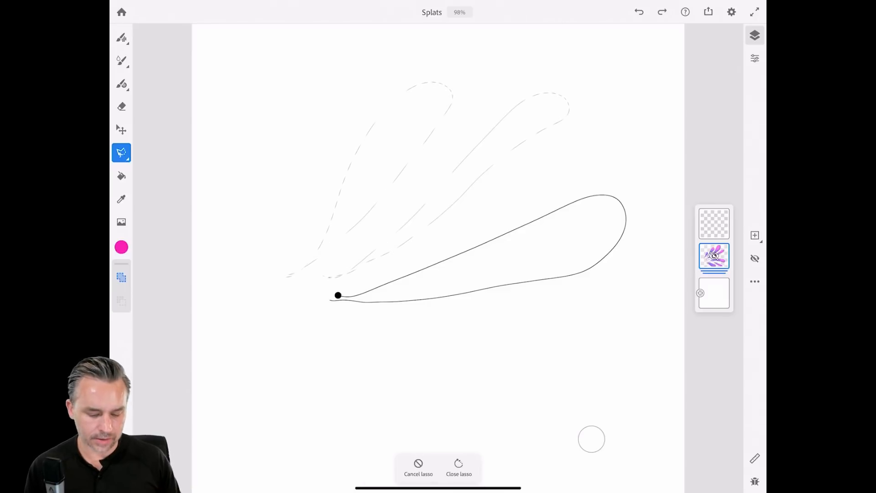
mouse_move(291, 342)
mouse_down()
mouse_move(522, 360)
mouse_move(570, 419)
mouse_up()
click(639, 12)
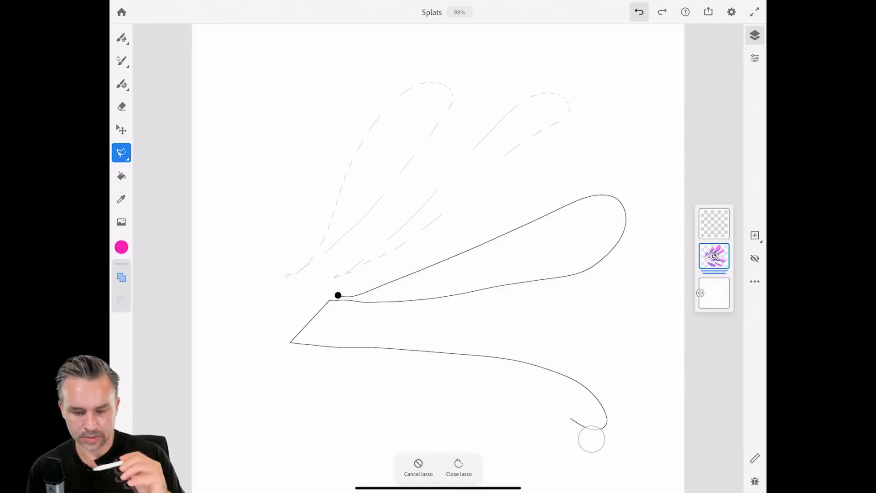
click(459, 468)
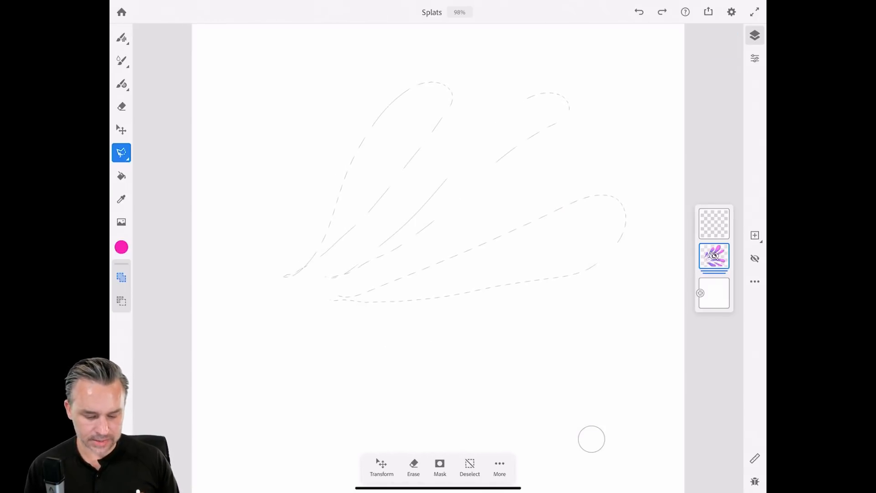
mouse_move(326, 314)
mouse_down()
mouse_move(528, 352)
mouse_move(590, 402)
mouse_move(533, 405)
mouse_move(493, 373)
mouse_up()
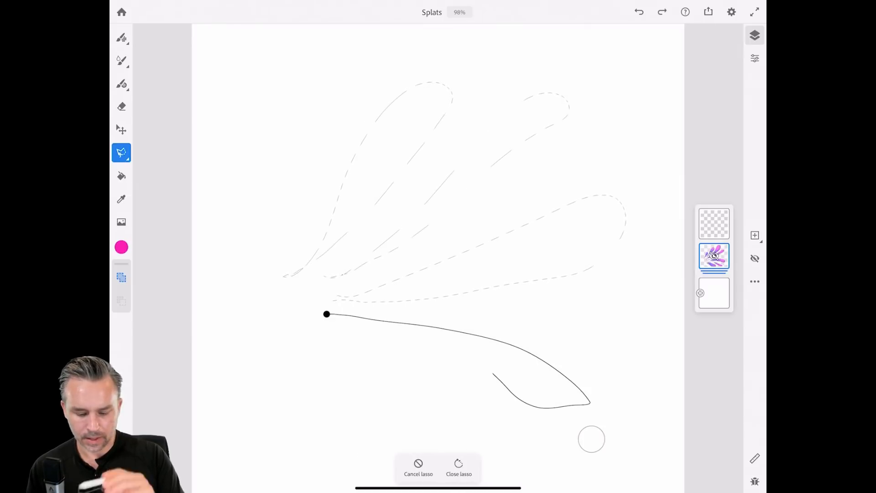
key(ctrl+z)
mouse_move(449, 324)
mouse_down()
mouse_move(543, 332)
mouse_move(589, 429)
mouse_move(470, 351)
mouse_move(452, 327)
mouse_up()
mouse_move(291, 310)
mouse_down()
mouse_move(475, 415)
mouse_move(392, 446)
mouse_move(338, 356)
mouse_move(292, 310)
mouse_up()
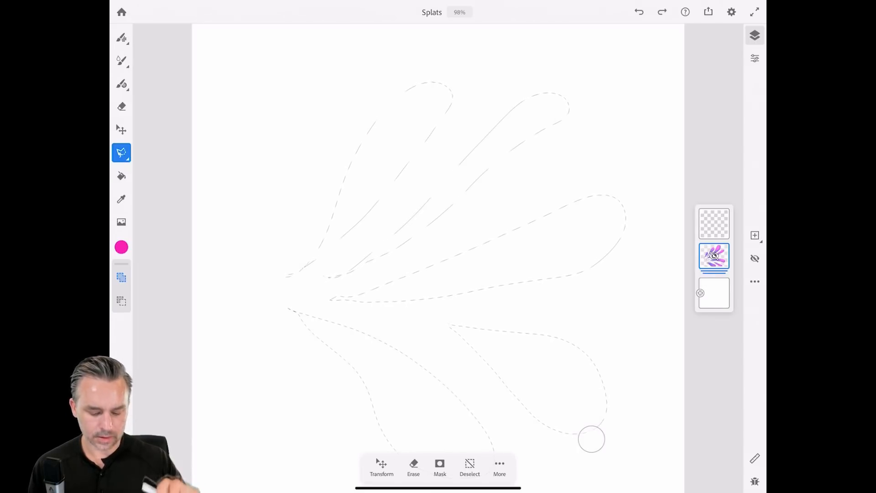
scroll(438, 246, down, 3)
scroll(424, 229, up, 1)
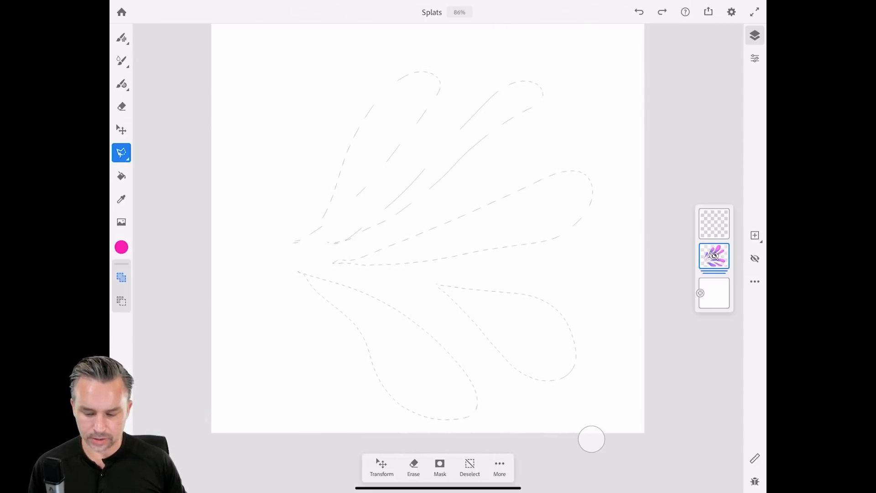
Turn the petal selections into a layer mask on the empty top layer, targeting its contents.
click(714, 223)
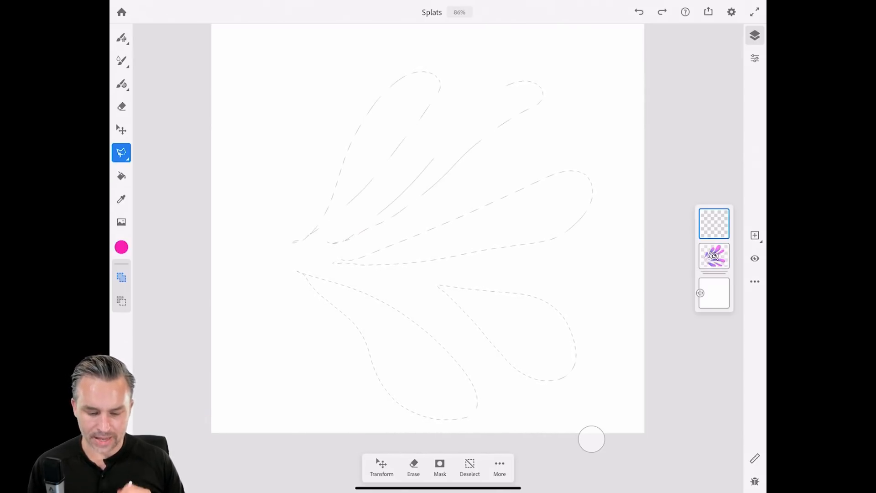
click(440, 467)
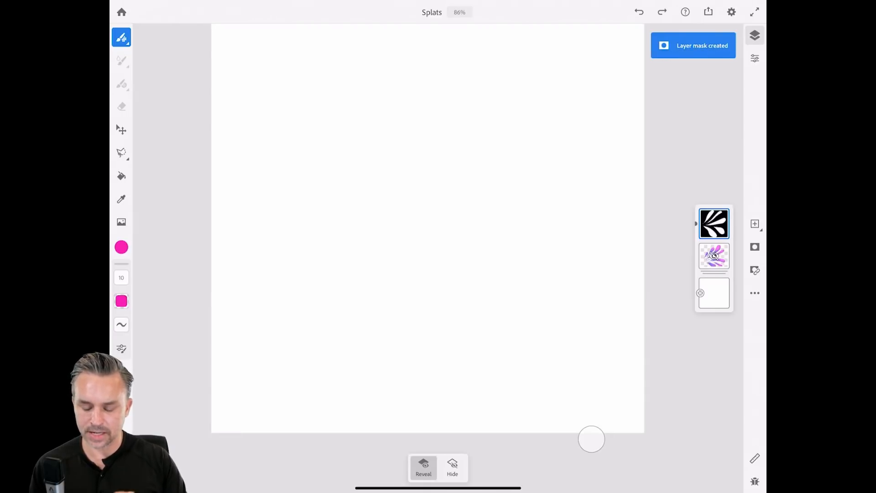
click(714, 224)
drag(706, 224, 727, 223)
click(715, 224)
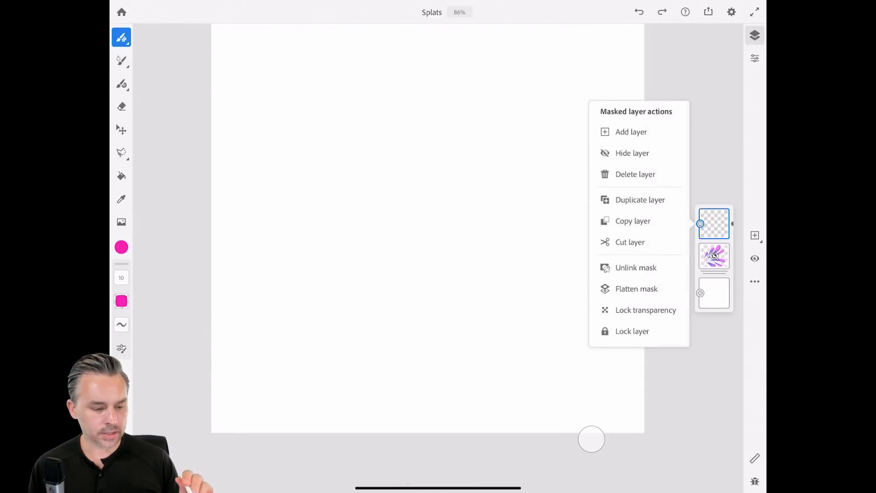
click(122, 61)
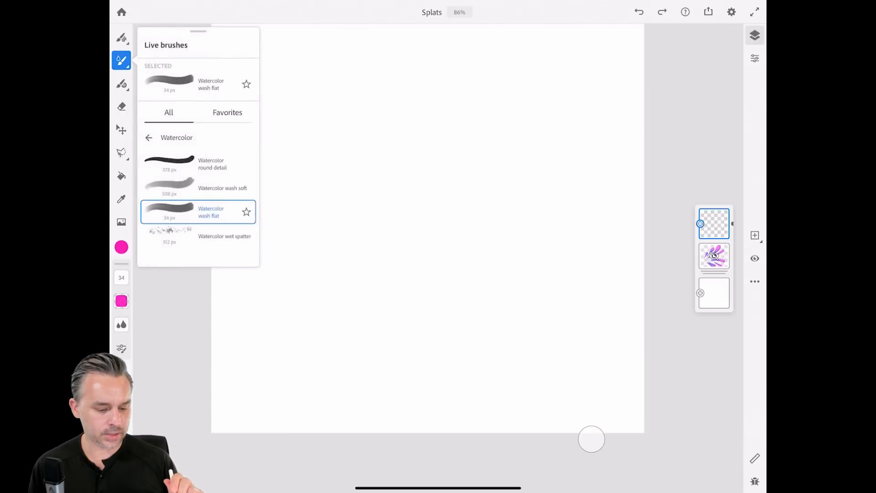
Wash pink into all five petals with Watercolor wash soft at 508 px, redoing the first strokes.
click(198, 188)
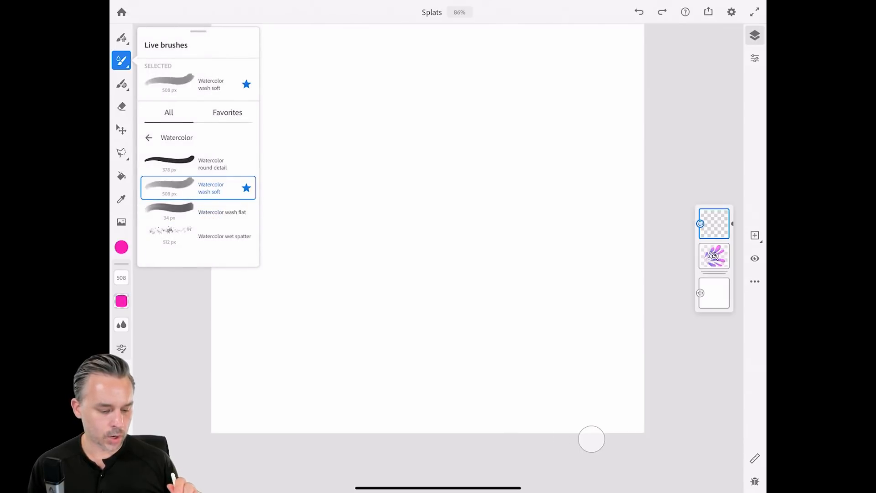
mouse_move(338, 82)
mouse_down()
mouse_move(512, 75)
mouse_move(520, 172)
mouse_move(588, 208)
mouse_move(530, 336)
mouse_move(468, 402)
mouse_move(522, 237)
mouse_move(377, 132)
mouse_move(484, 228)
mouse_move(434, 379)
mouse_move(479, 232)
mouse_up()
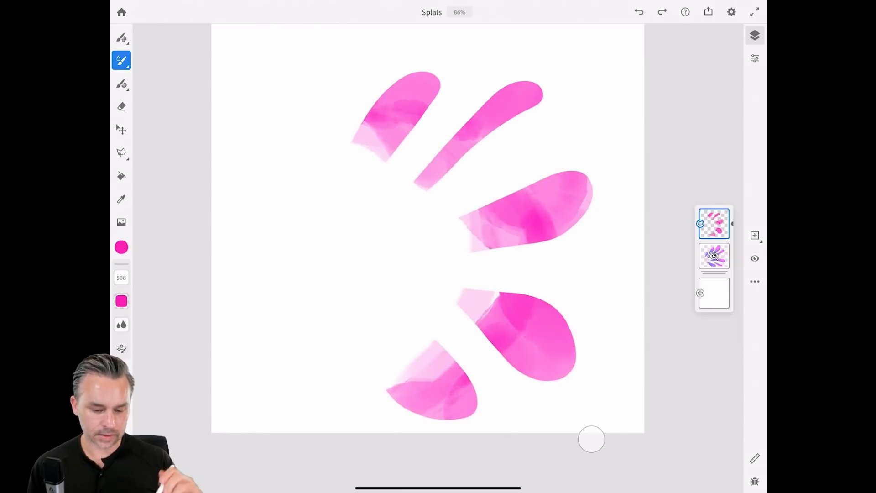
key(ctrl+z)
key(ctrl+z)
key(ctrl+z)
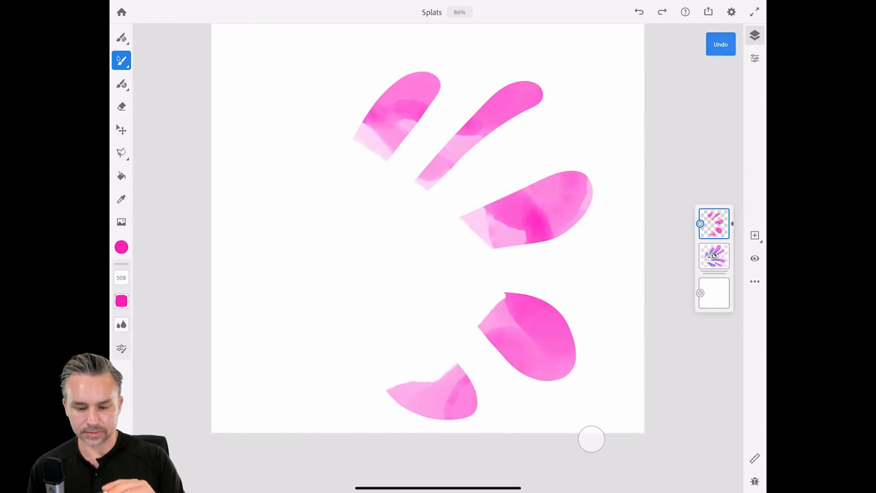
click(640, 12)
click(640, 13)
mouse_move(363, 159)
mouse_down()
mouse_move(422, 235)
mouse_move(342, 201)
mouse_up()
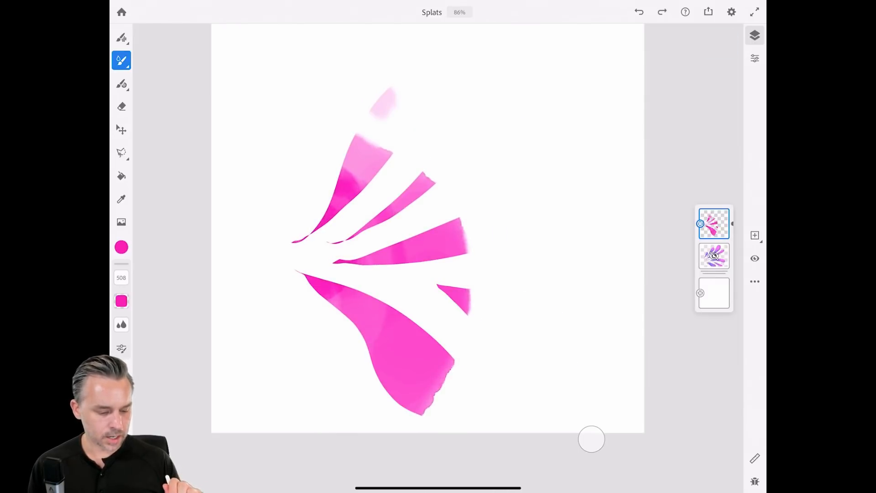
Mix a deep violet, then an orange tone, and wash orange across three petals.
click(121, 247)
click(213, 347)
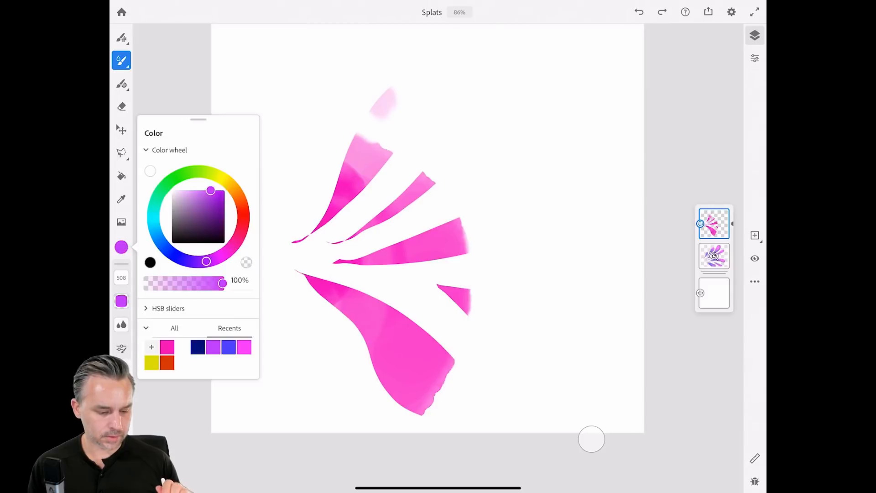
mouse_move(212, 190)
mouse_down()
mouse_move(212, 213)
mouse_move(224, 210)
mouse_up()
click(303, 256)
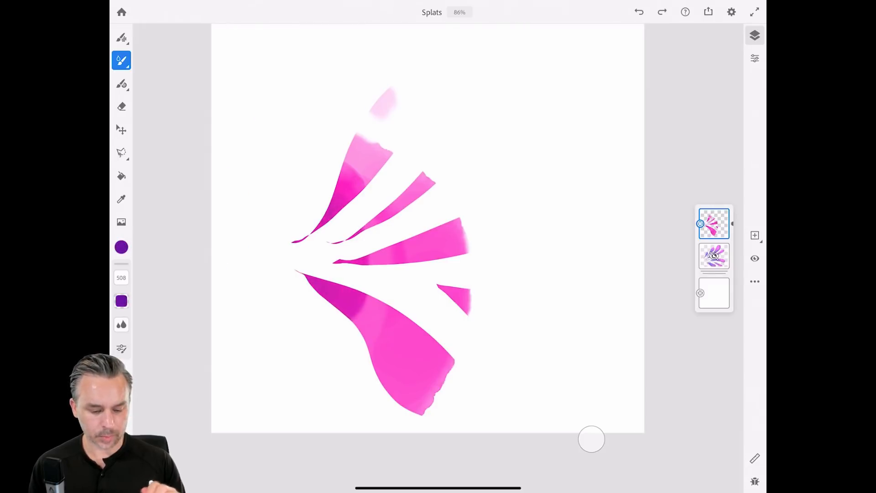
click(121, 247)
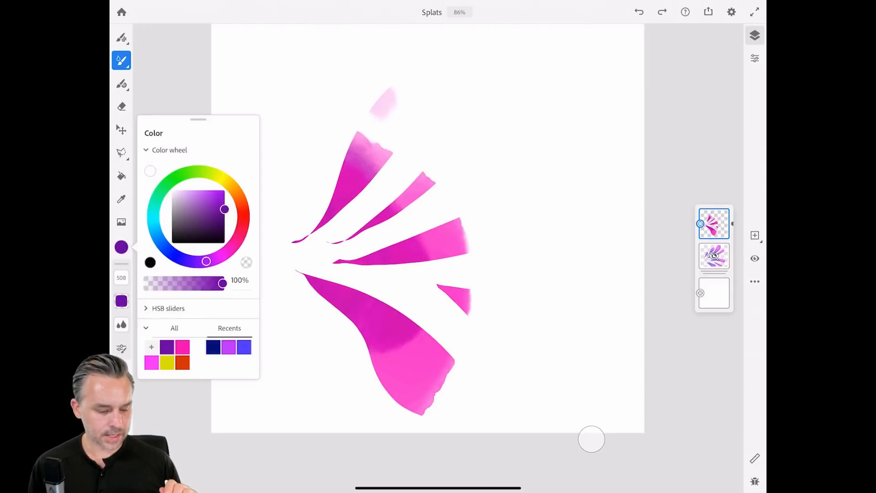
click(223, 178)
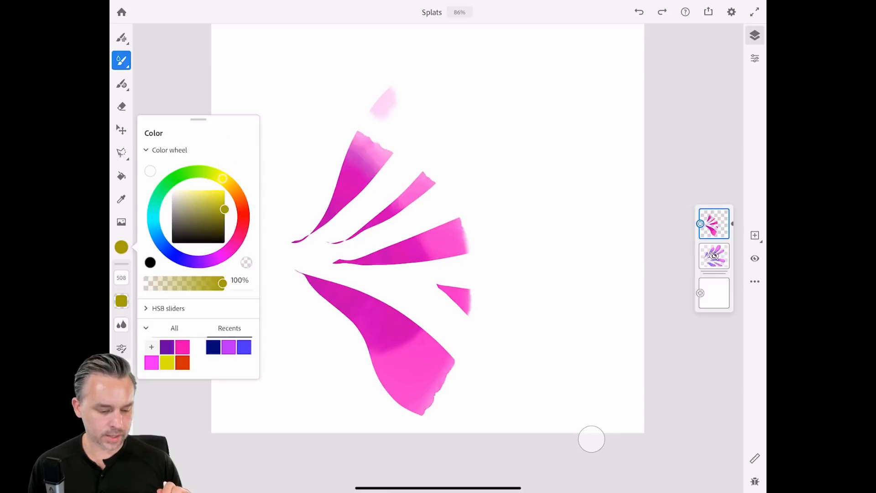
drag(224, 209, 235, 188)
click(234, 189)
mouse_move(432, 55)
mouse_down()
mouse_move(500, 110)
mouse_move(536, 165)
mouse_up()
Replace the orange with a brighter yellow brushed over all five petal tips, blending into the magenta.
click(121, 247)
click(121, 247)
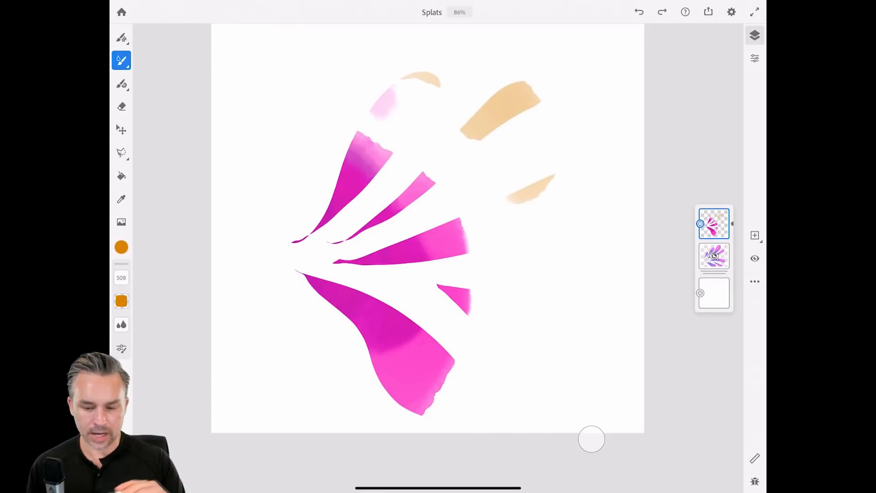
click(639, 13)
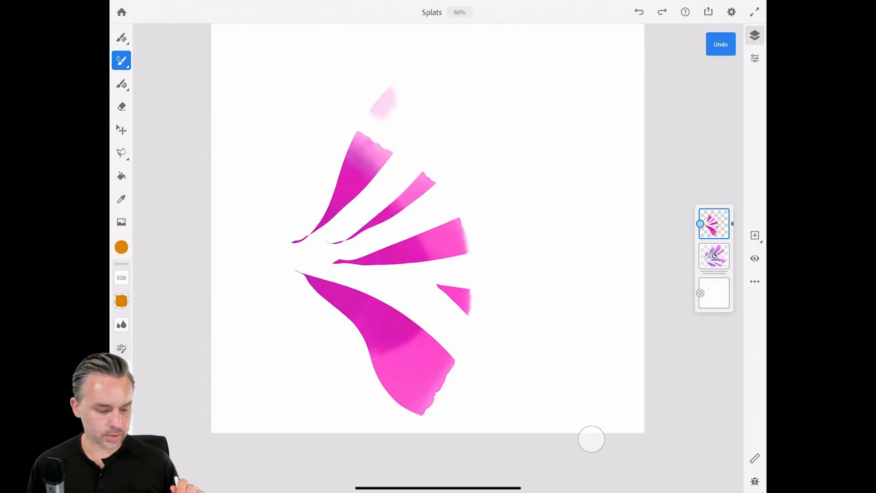
click(121, 246)
drag(224, 194, 228, 183)
mouse_move(485, 120)
mouse_down()
mouse_move(425, 84)
mouse_move(376, 132)
mouse_up()
drag(525, 96, 461, 146)
mouse_move(570, 188)
mouse_down()
mouse_move(516, 226)
mouse_move(488, 223)
mouse_up()
mouse_move(511, 306)
mouse_down()
mouse_move(551, 324)
mouse_move(559, 340)
mouse_move(525, 356)
mouse_up()
drag(461, 397, 420, 397)
drag(497, 315, 554, 352)
drag(532, 94, 509, 103)
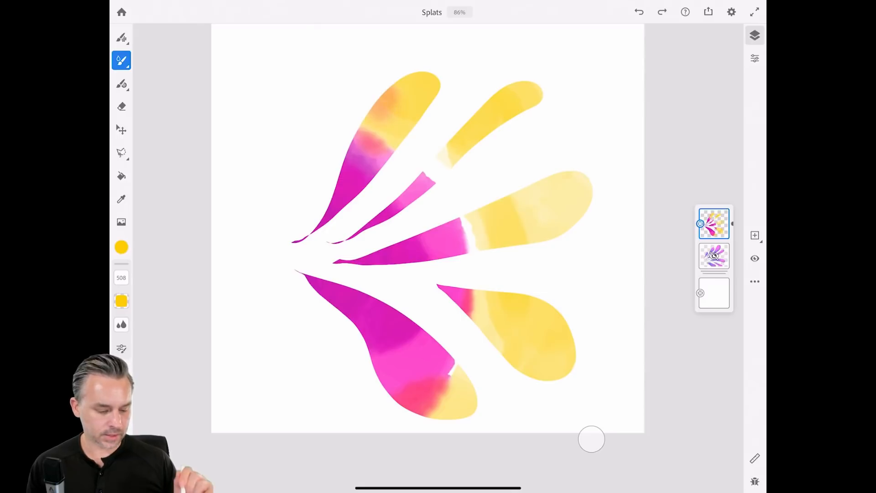
Switch to the recent pink and blend it across four petals and the middle-right tip.
click(122, 247)
drag(224, 217, 225, 243)
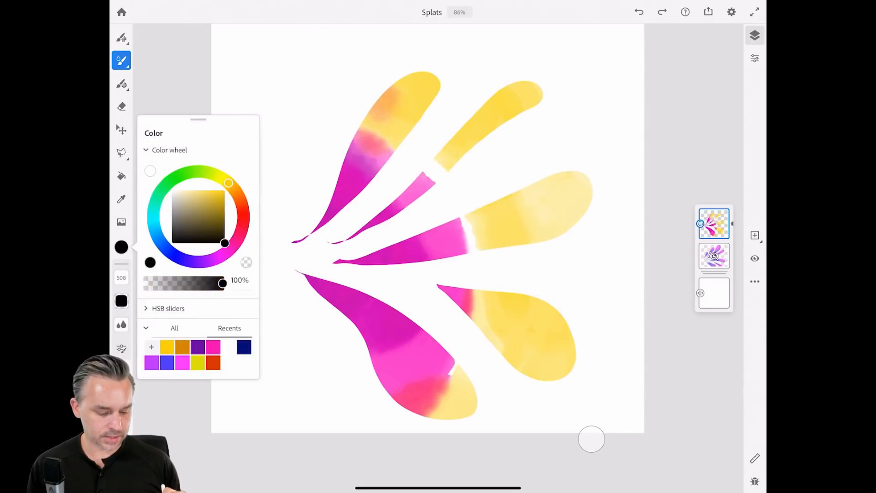
click(214, 347)
drag(382, 115, 475, 311)
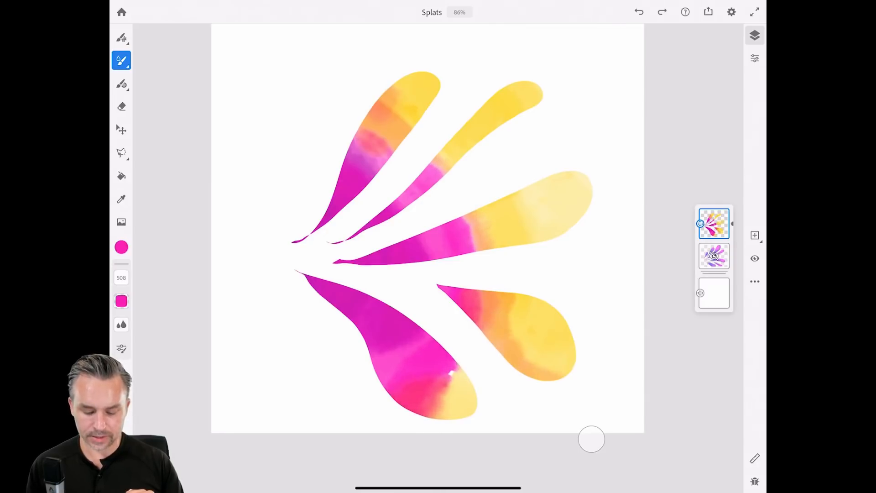
mouse_move(441, 248)
mouse_down()
mouse_move(584, 210)
mouse_move(585, 181)
mouse_up()
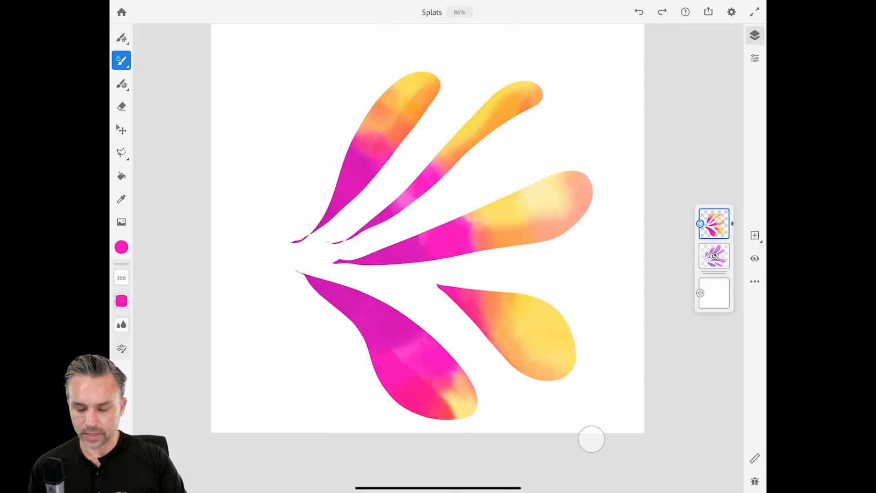
Duplicate the masked petal layer, removing two accidentally added empty layers.
click(755, 236)
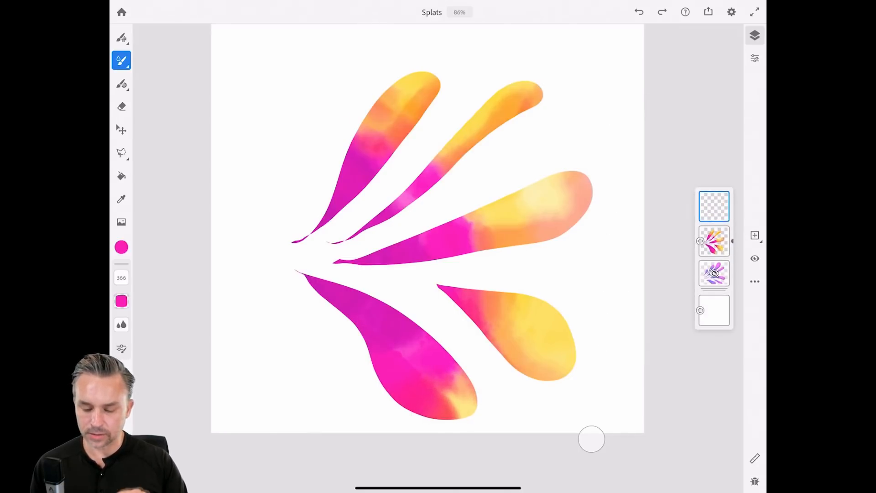
click(714, 206)
click(755, 235)
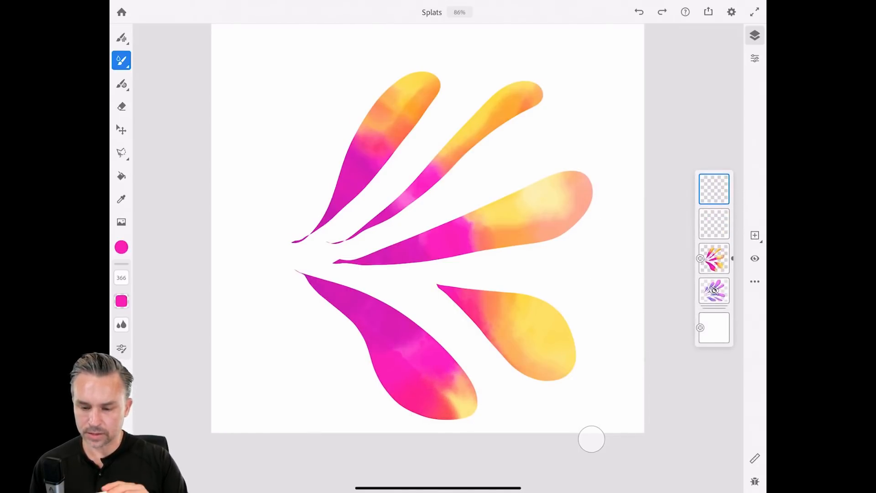
drag(714, 189, 662, 189)
drag(715, 207, 662, 206)
click(755, 281)
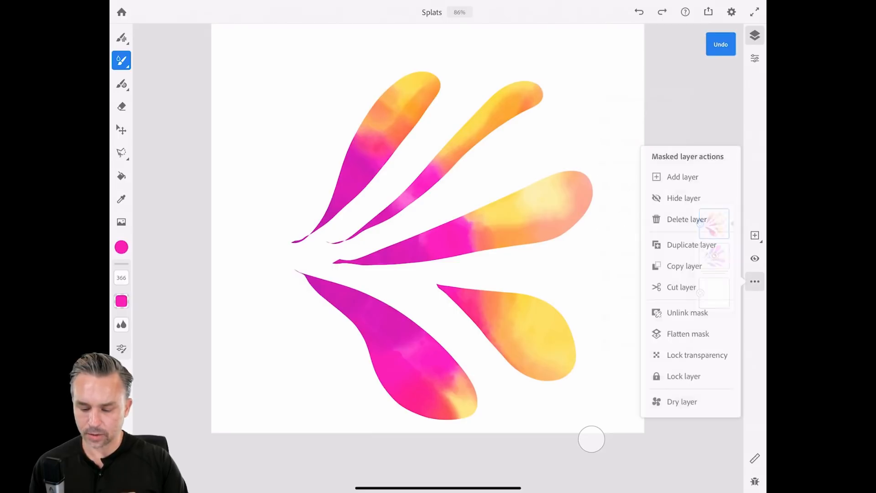
click(692, 245)
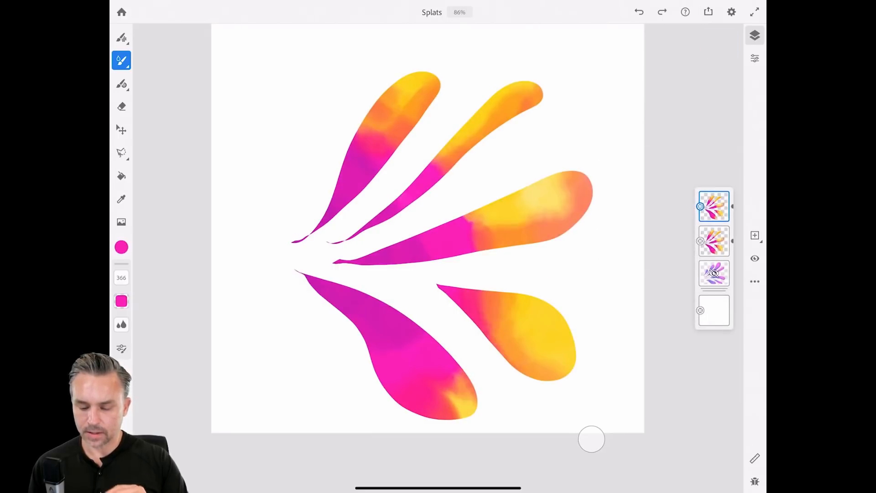
click(714, 207)
click(714, 206)
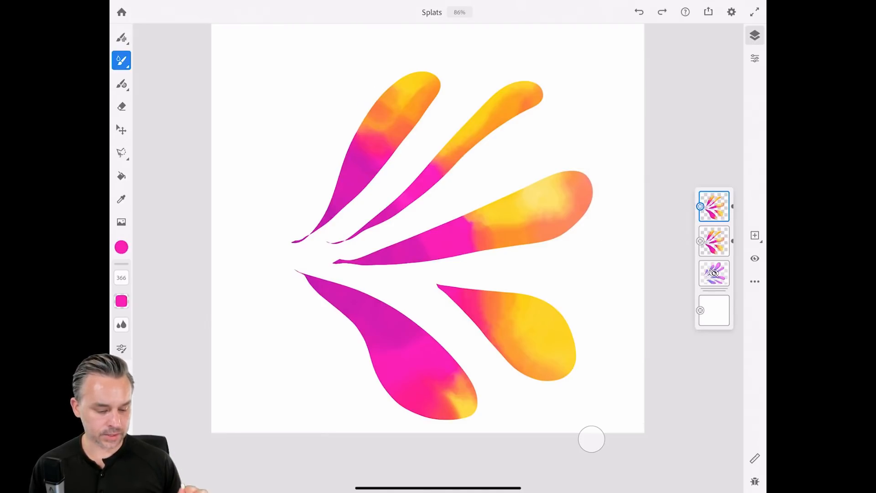
Switch to the recent purple at brush size 132 and shade up the top-left petal.
click(121, 247)
click(213, 347)
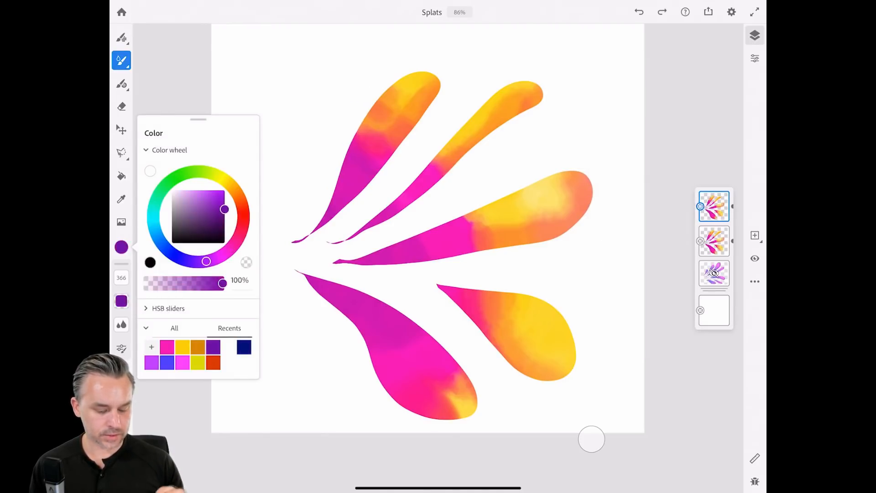
drag(121, 278, 121, 293)
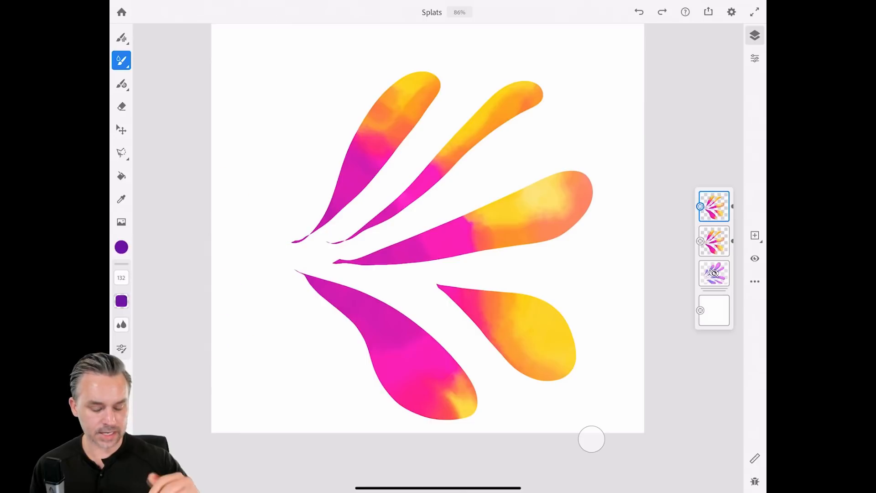
drag(386, 157, 433, 82)
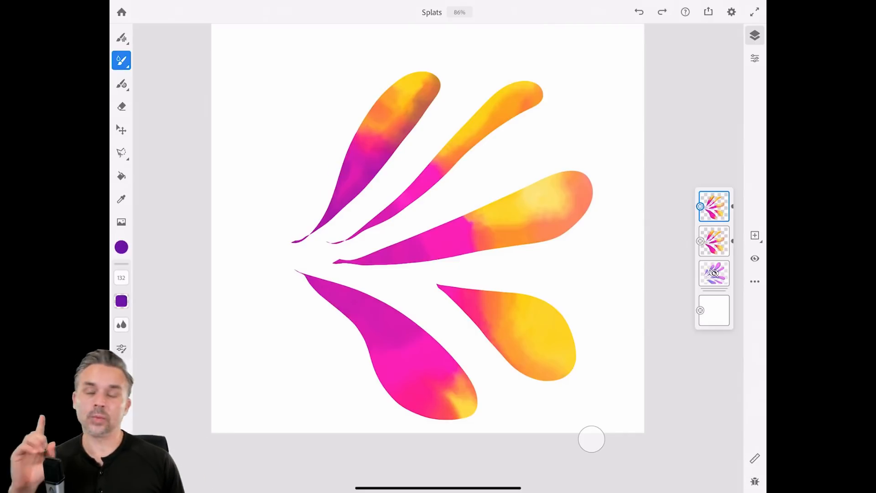
click(715, 241)
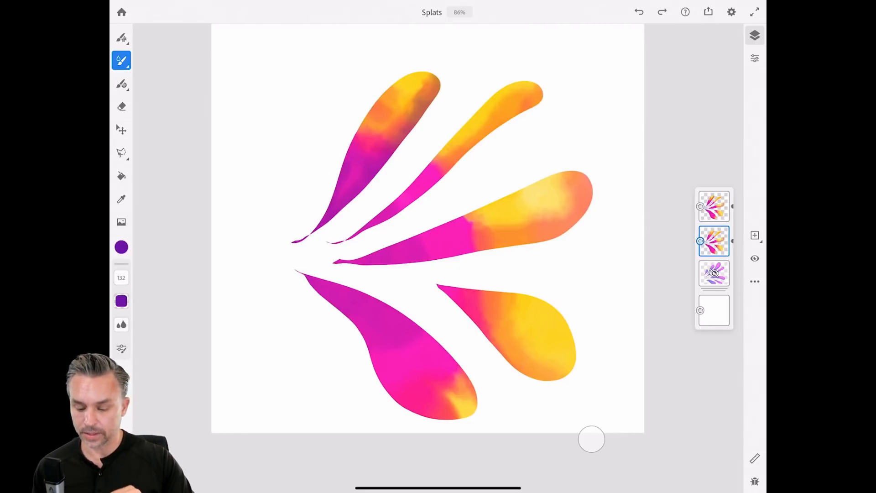
click(715, 206)
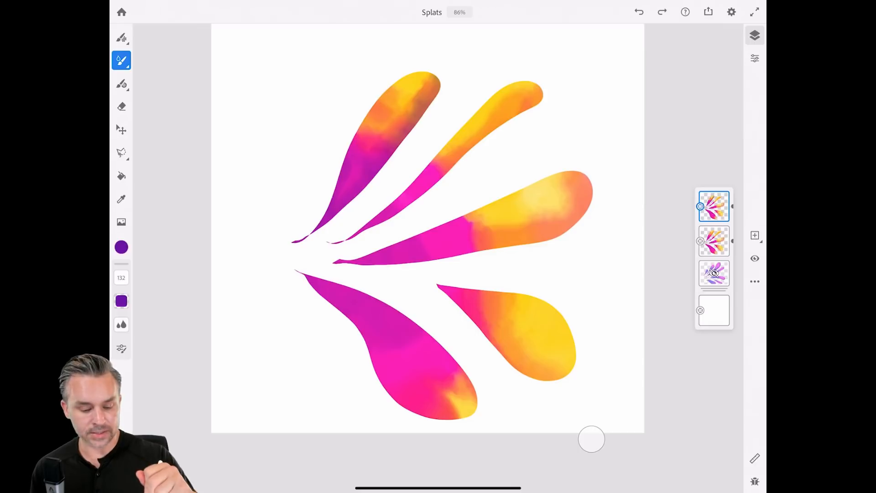
Shade the second petal darker orange and the bottom petals' lower edges dark purple, undoing the third-petal stroke.
drag(438, 178, 498, 128)
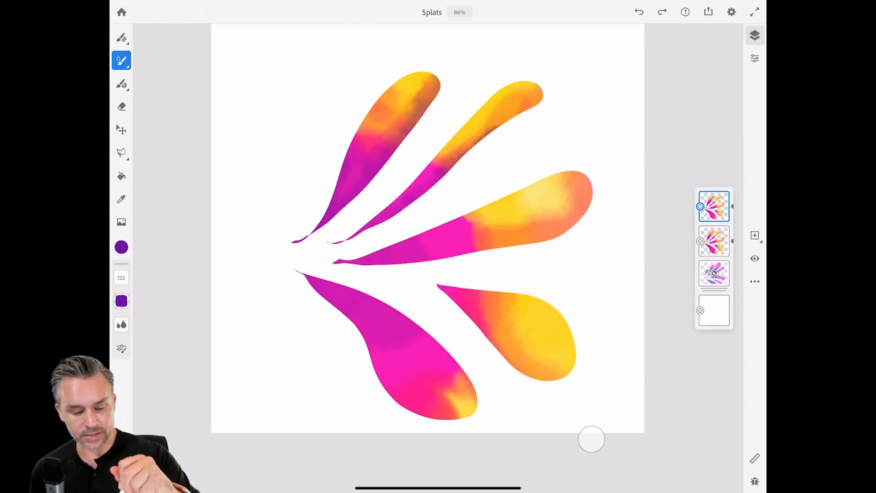
mouse_move(434, 251)
mouse_down()
mouse_move(548, 234)
mouse_move(590, 192)
mouse_up()
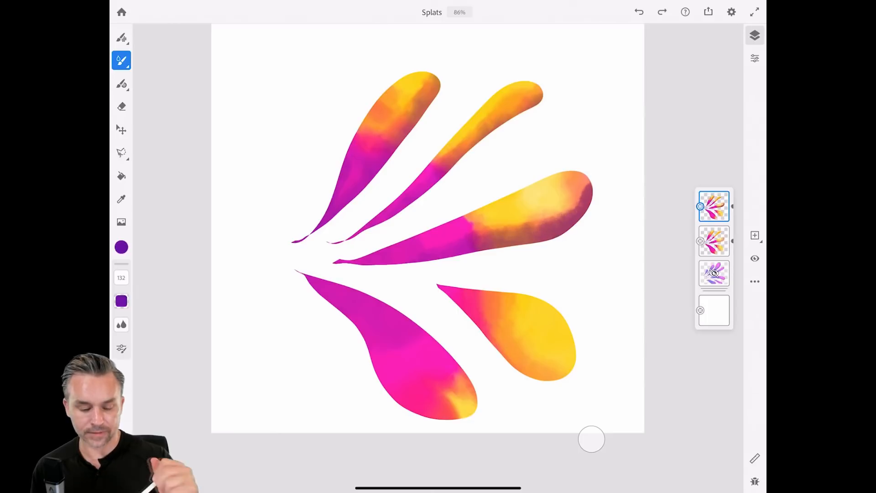
key(ctrl+z)
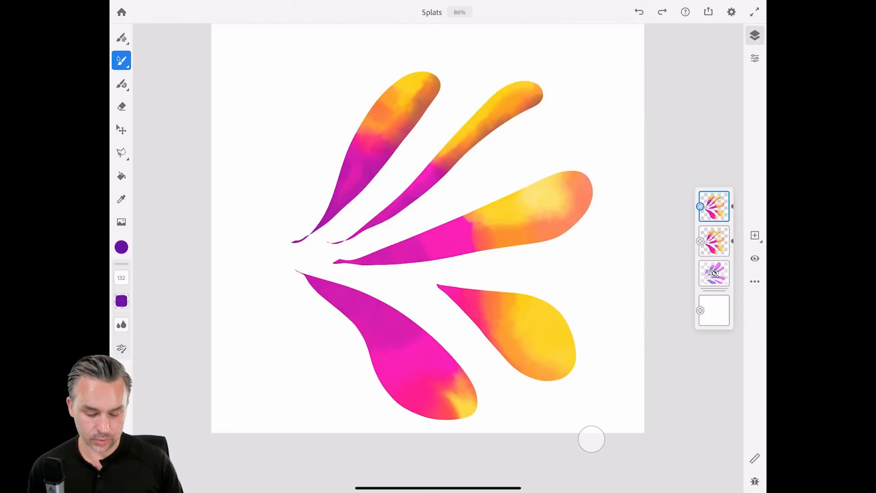
drag(461, 301, 527, 375)
drag(498, 347, 553, 380)
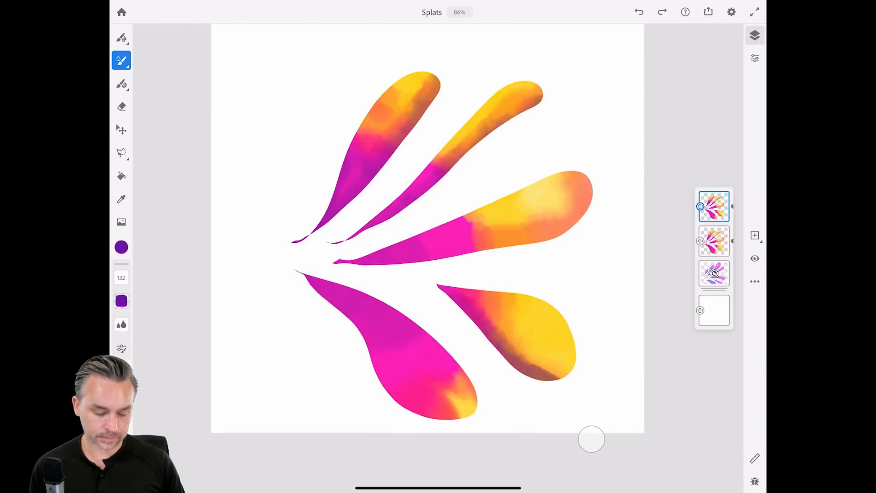
mouse_move(318, 294)
mouse_down()
mouse_move(380, 380)
mouse_move(419, 414)
mouse_up()
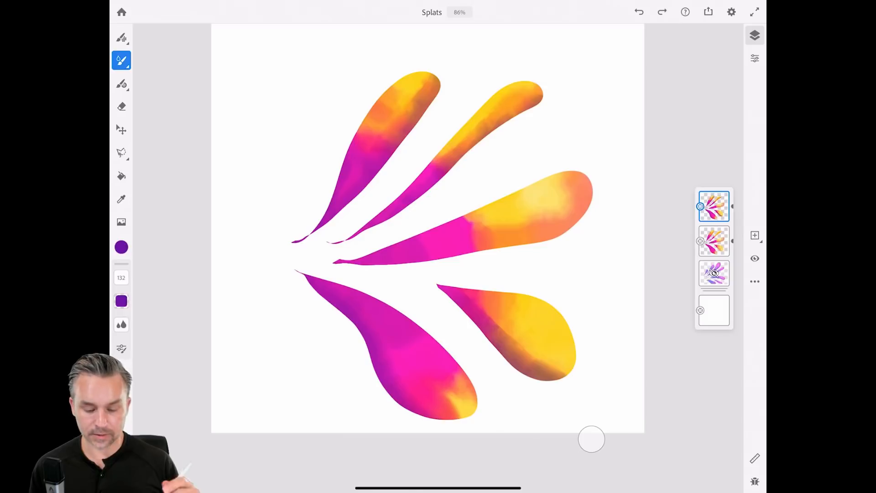
Move the second splat layer above the top one in the group.
click(714, 206)
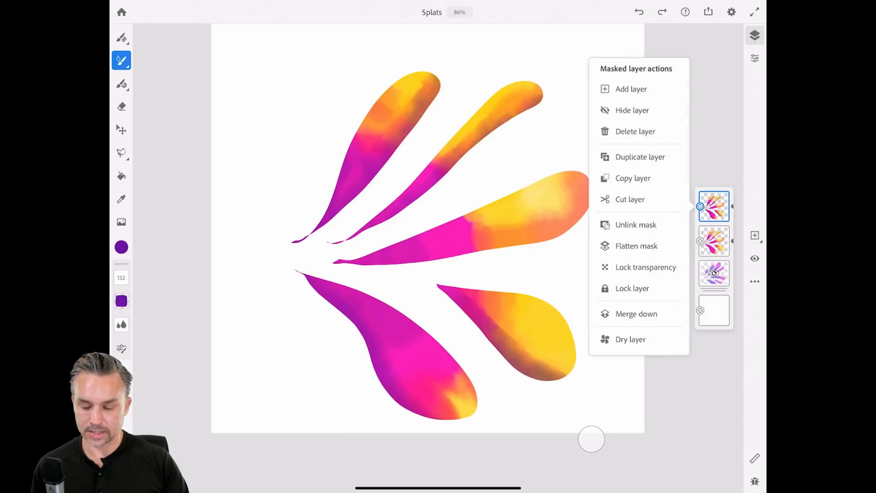
click(715, 207)
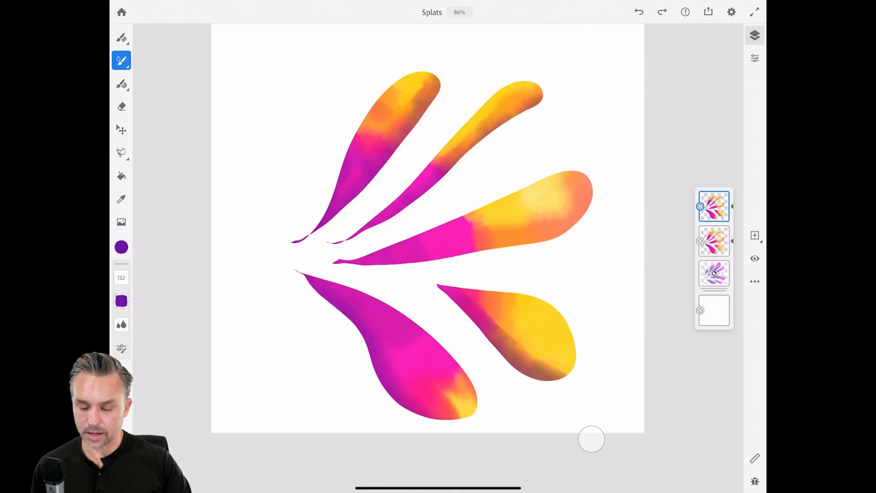
click(715, 206)
click(715, 241)
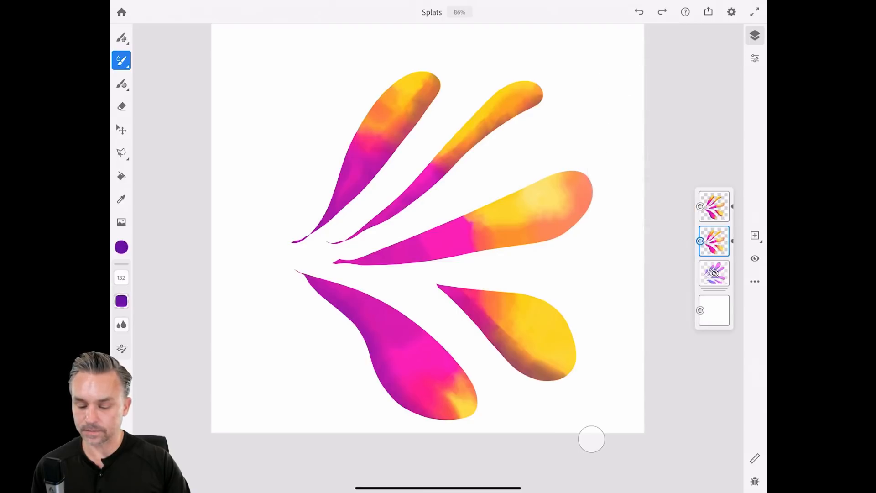
drag(715, 241, 715, 211)
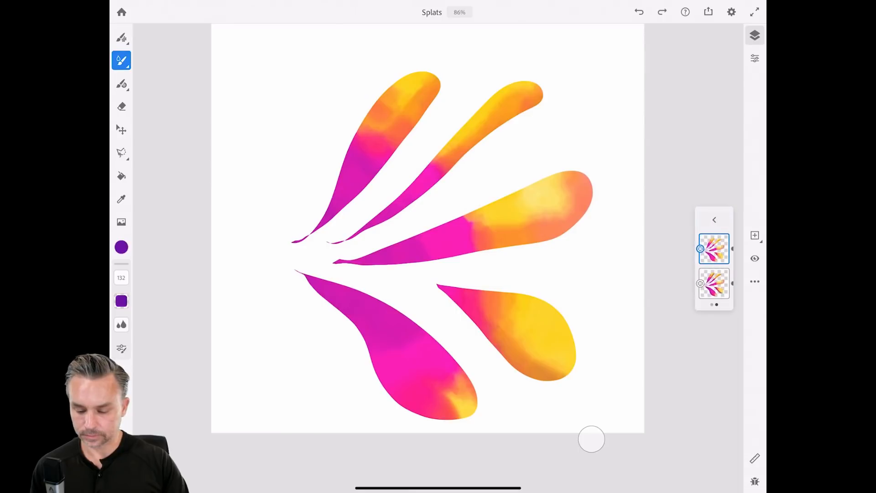
Move the lower splat layer up, add a new empty top layer and hide the splats group.
click(714, 284)
drag(715, 284, 715, 236)
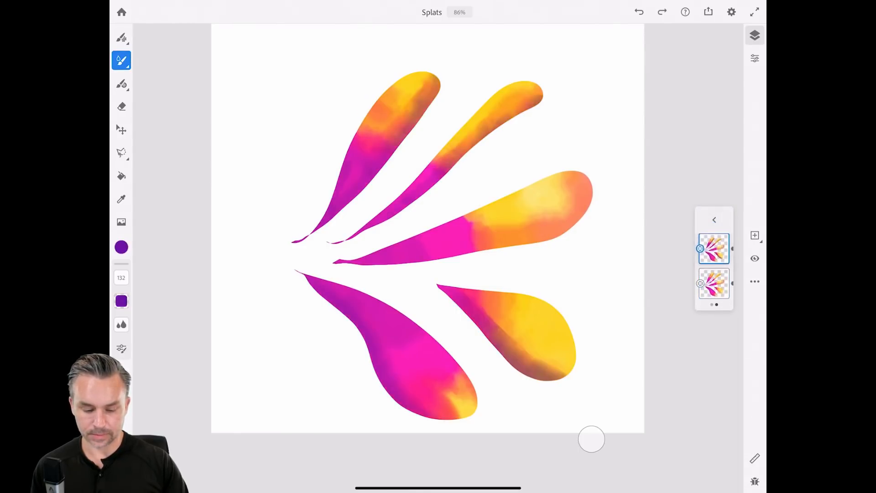
click(714, 219)
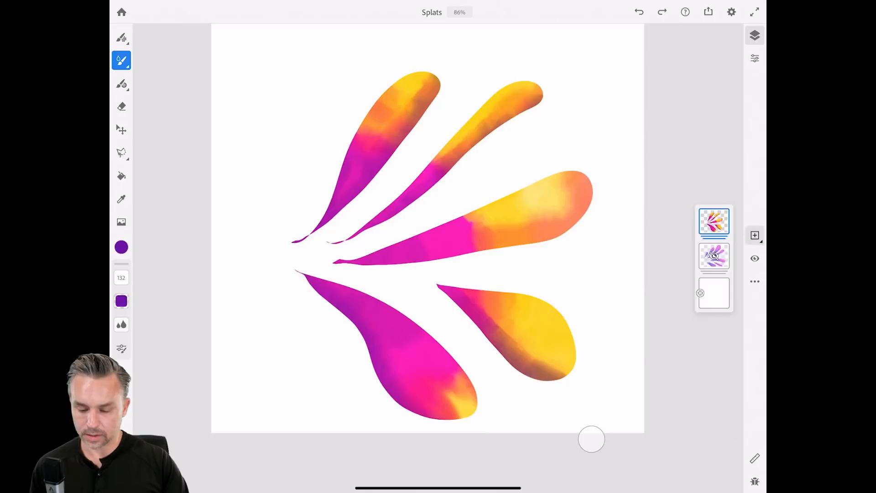
click(755, 235)
click(755, 259)
click(714, 206)
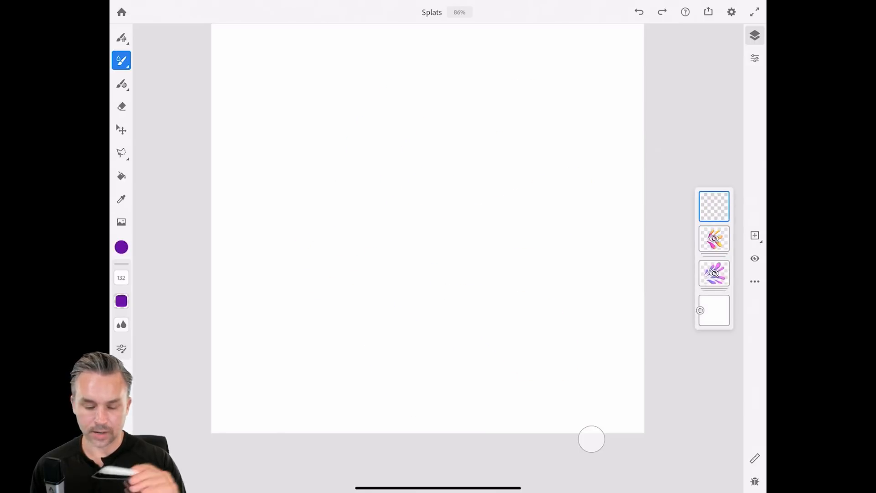
Choose the Pixel brushes > FX > Leafy line 1 brush and set the colour to green.
click(122, 60)
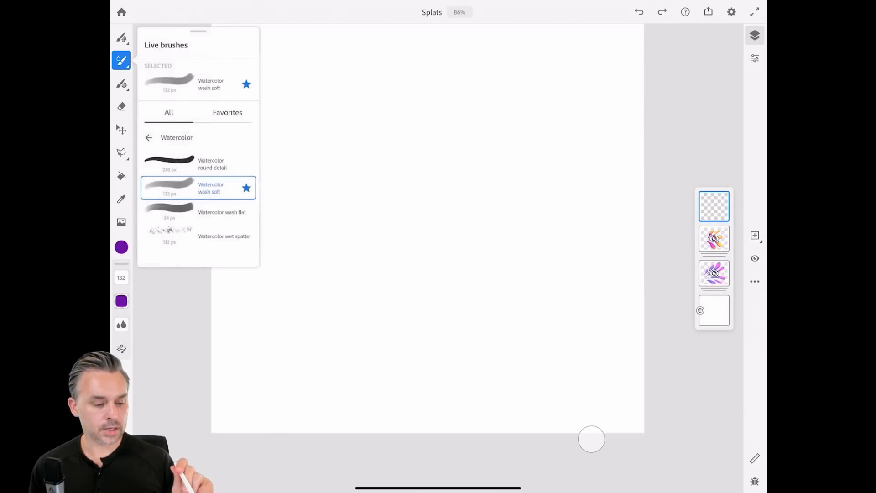
click(122, 38)
click(121, 37)
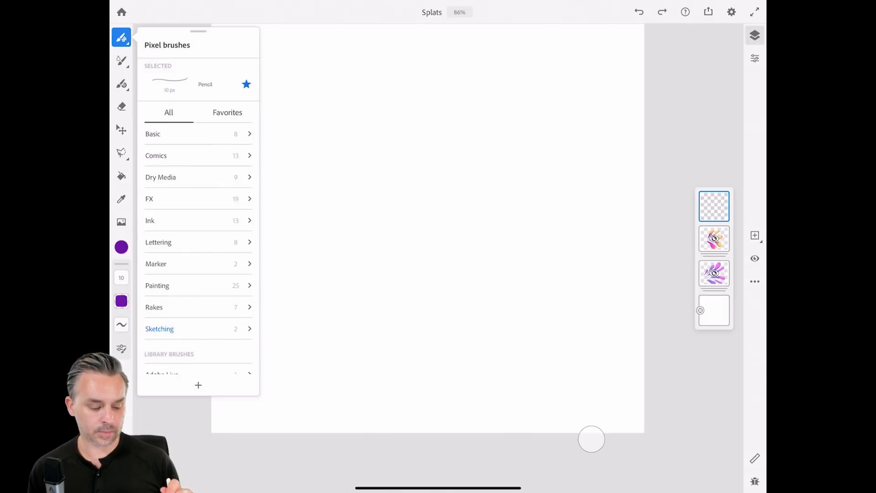
scroll(199, 247, down, 3)
click(122, 60)
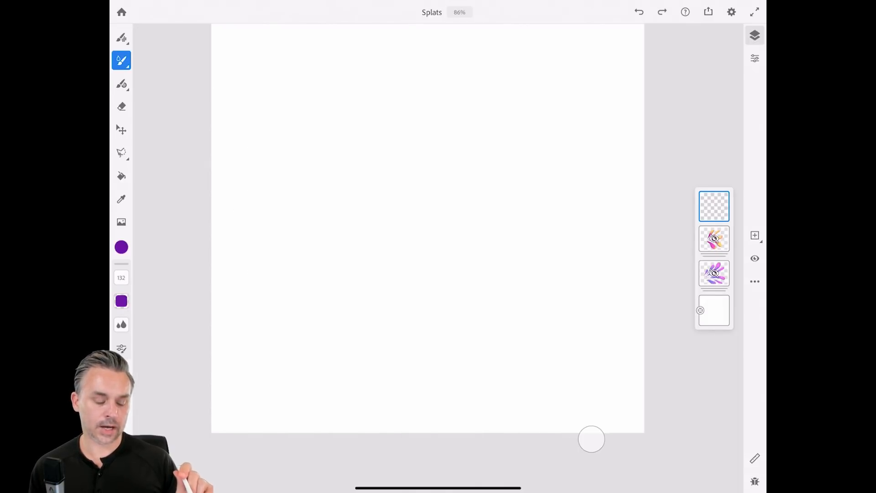
click(122, 60)
click(122, 37)
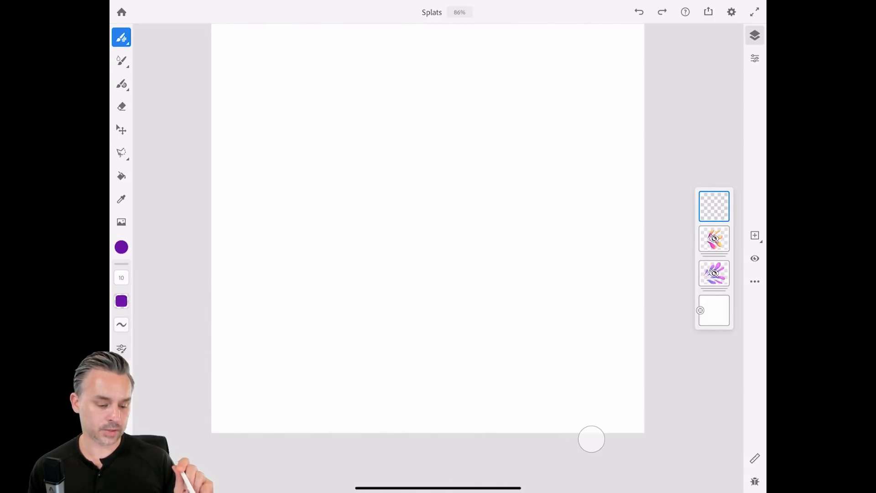
click(122, 38)
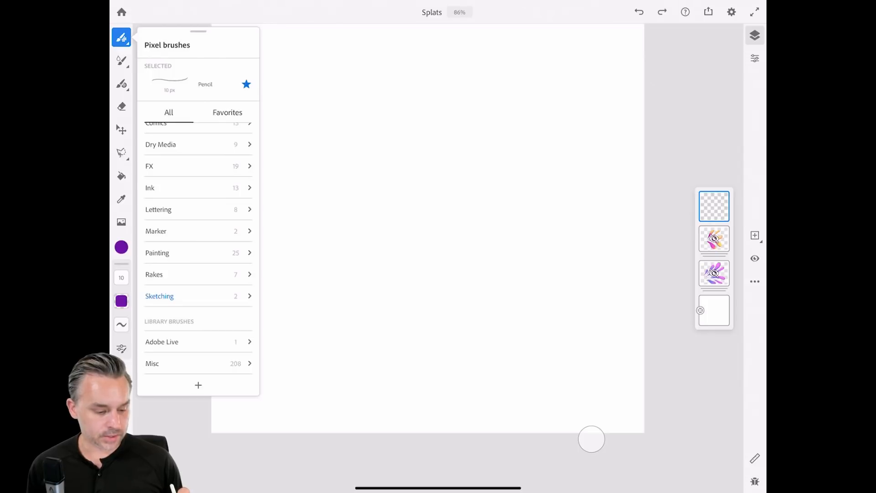
click(198, 166)
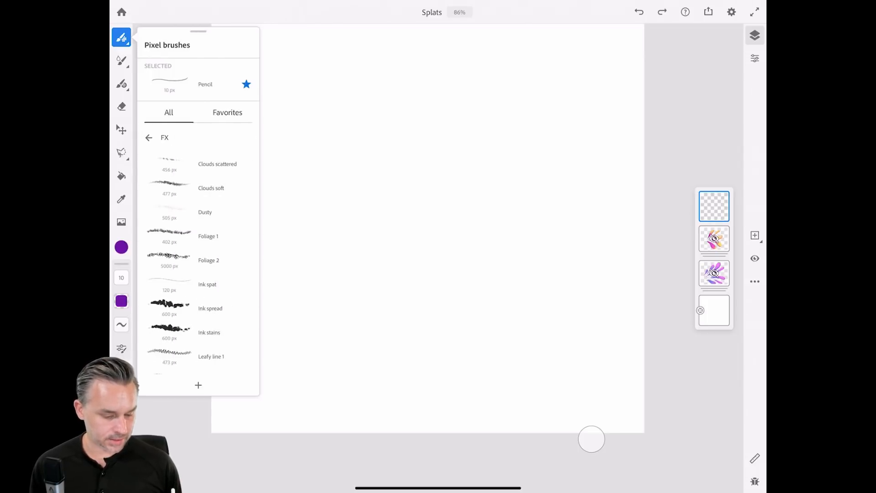
click(198, 356)
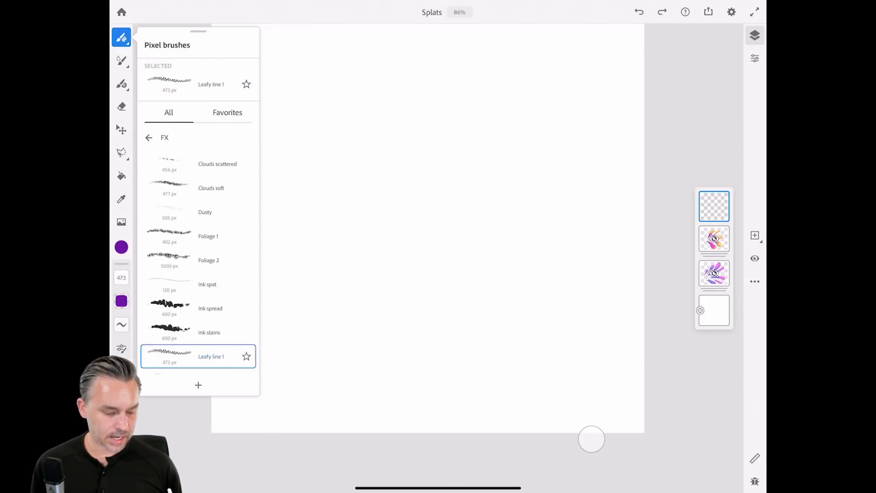
click(121, 247)
click(163, 189)
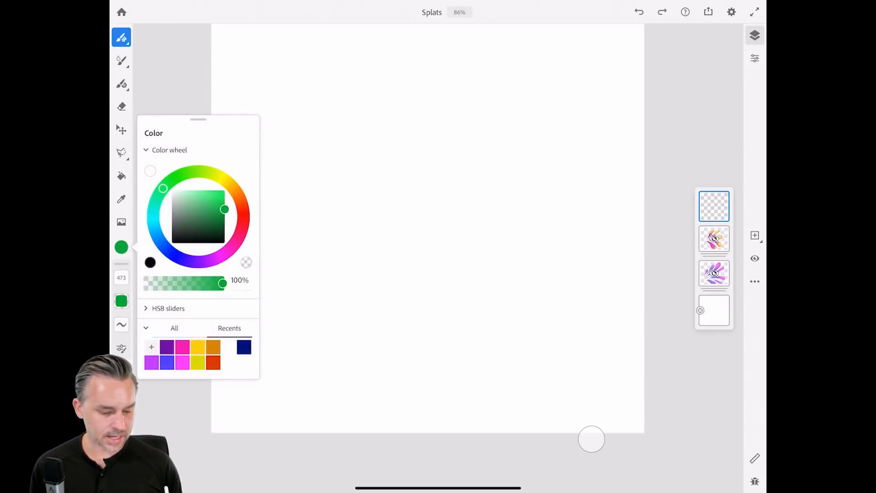
Try a green leafy vine stroke across the upper canvas, then undo it.
mouse_move(302, 249)
mouse_down()
mouse_move(319, 246)
mouse_move(388, 130)
mouse_move(516, 71)
mouse_up()
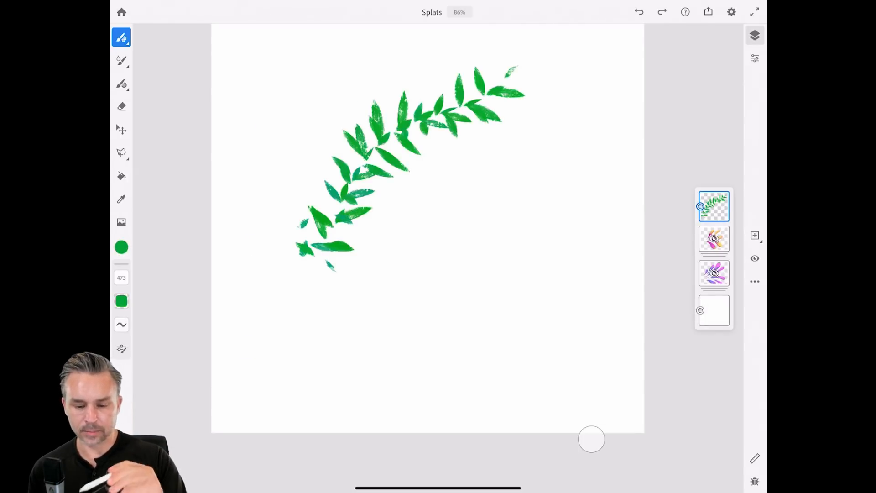
key(ctrl+z)
scroll(428, 228, down, 1)
scroll(427, 228, up, 1)
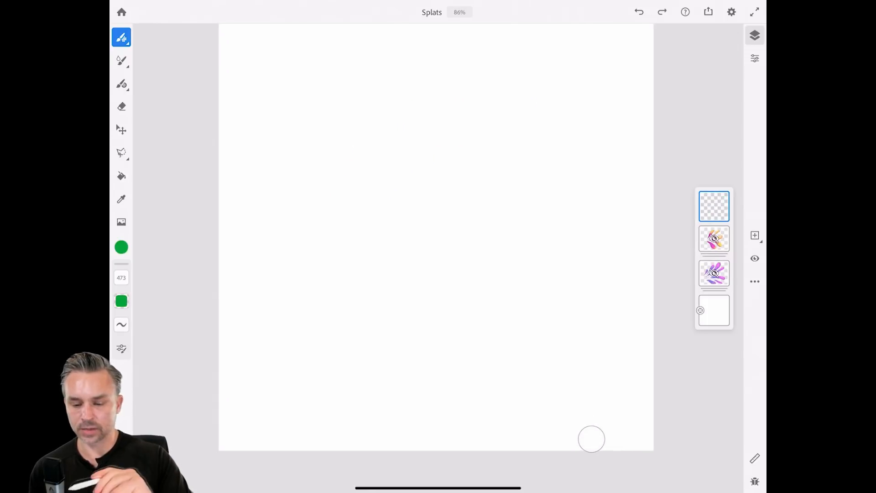
click(732, 12)
Resize the canvas to 5000 x 5000 px with the artwork centred, then target the bottom background layer.
click(708, 82)
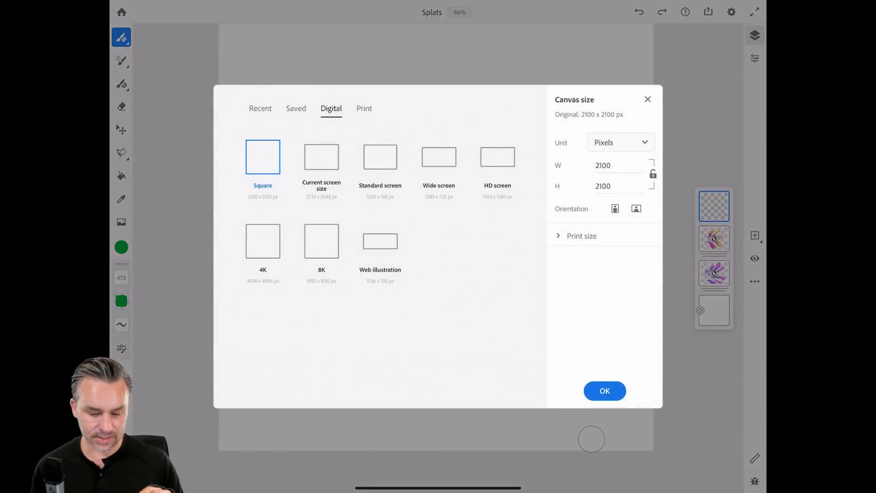
click(619, 166)
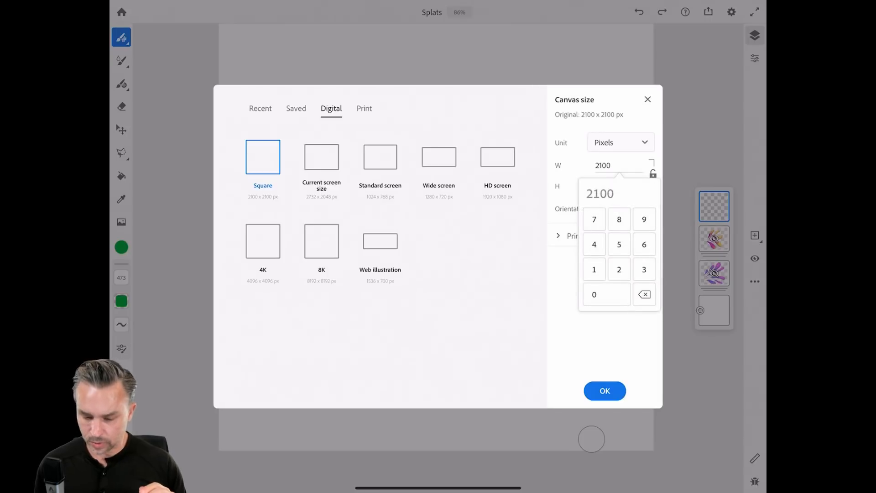
click(645, 295)
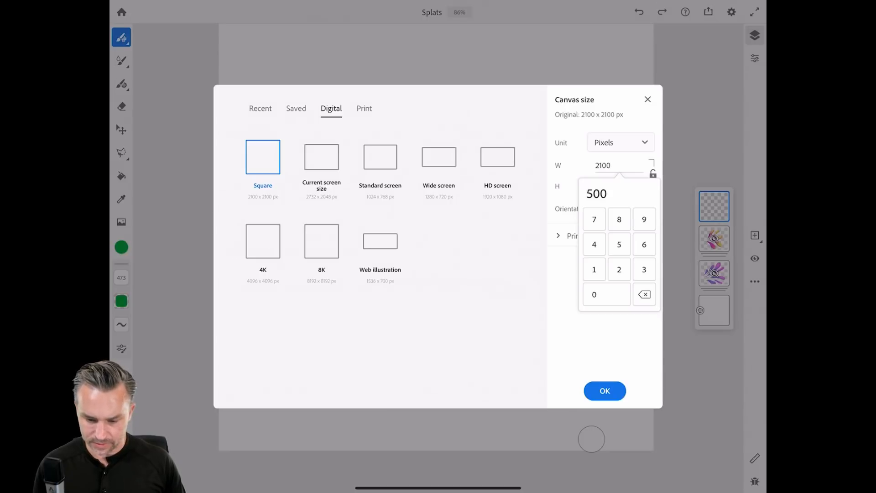
text(0)
click(605, 345)
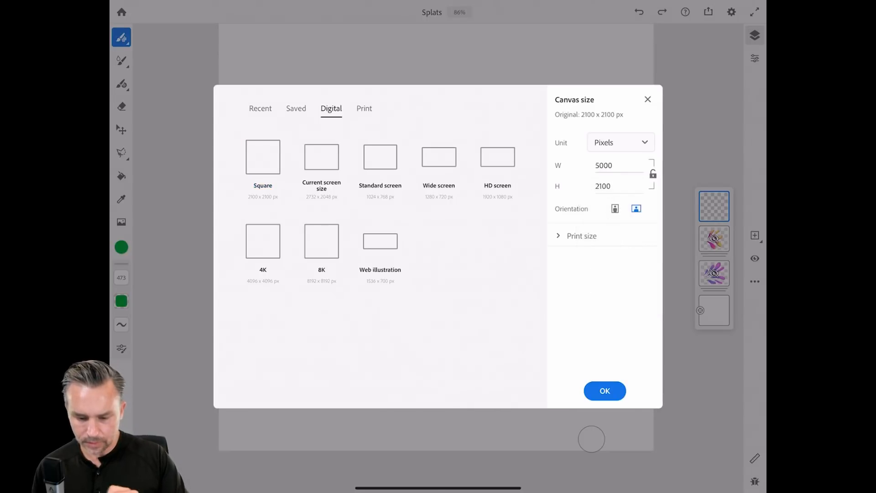
click(619, 186)
text(50)
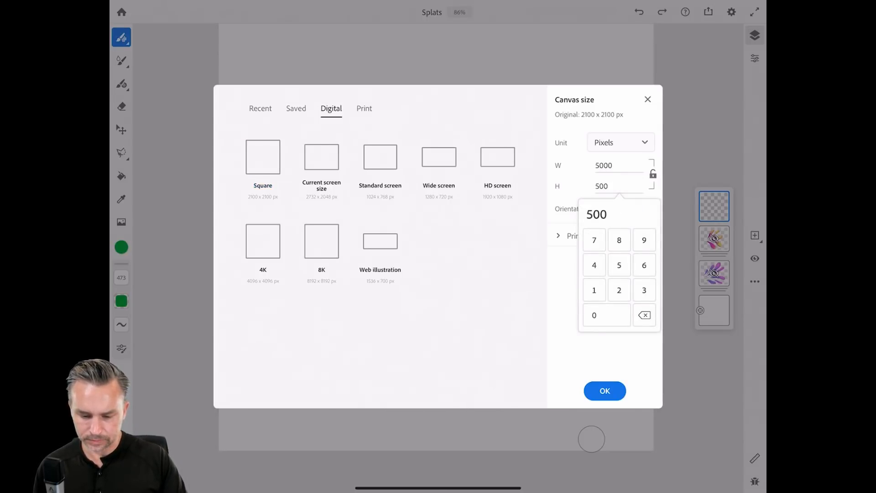
click(605, 391)
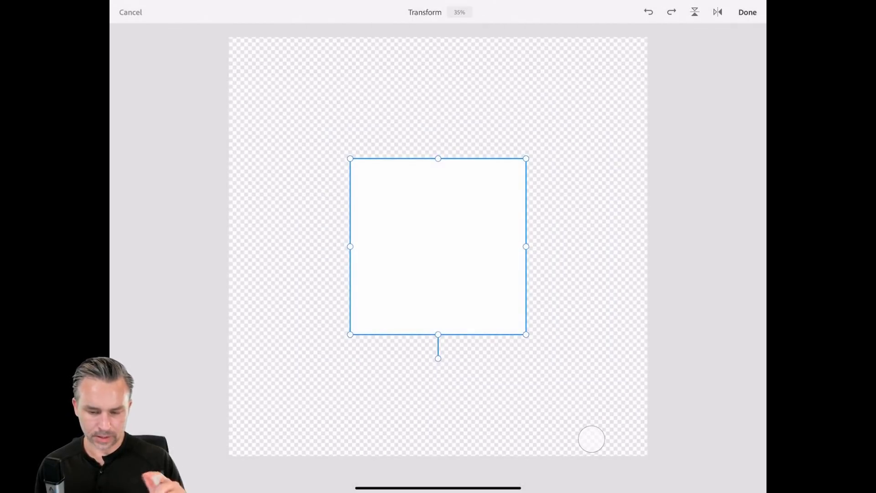
click(748, 12)
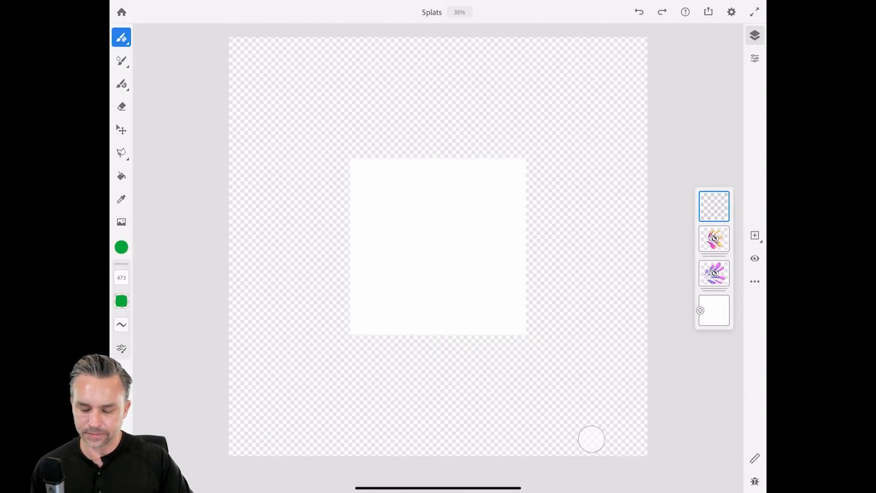
click(715, 311)
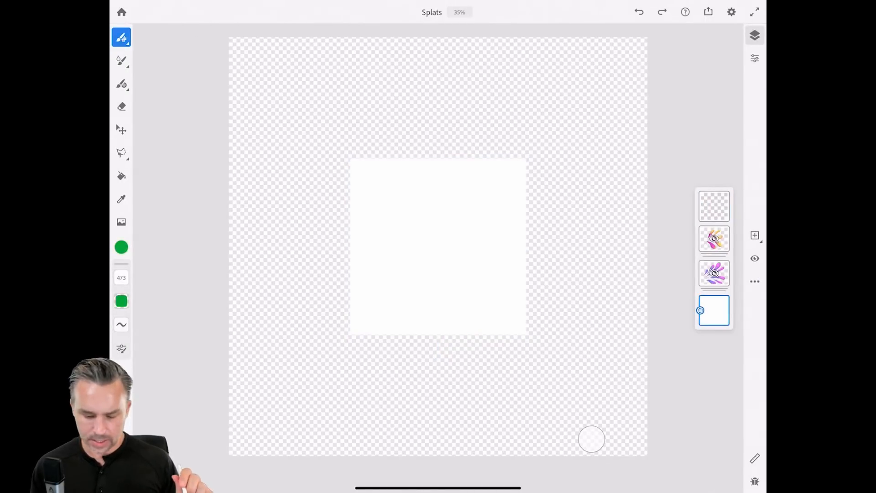
click(121, 176)
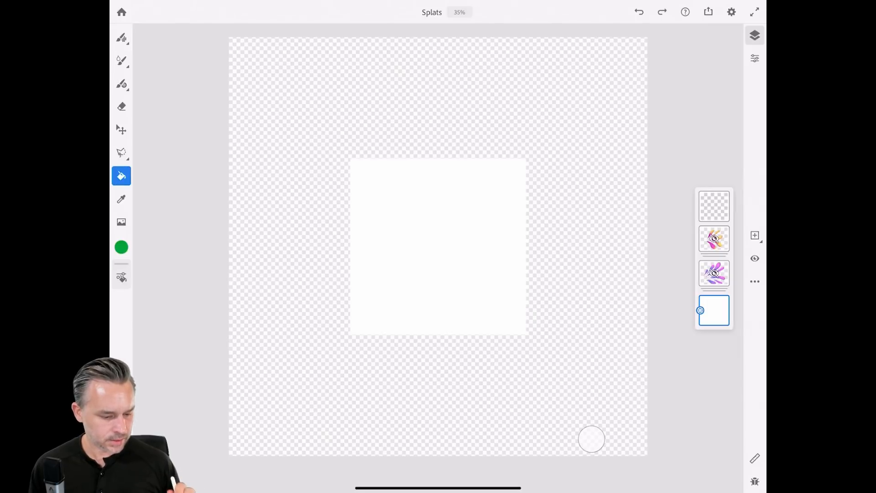
Fill the bottom background layer with white across the enlarged canvas.
click(121, 247)
click(247, 262)
click(306, 264)
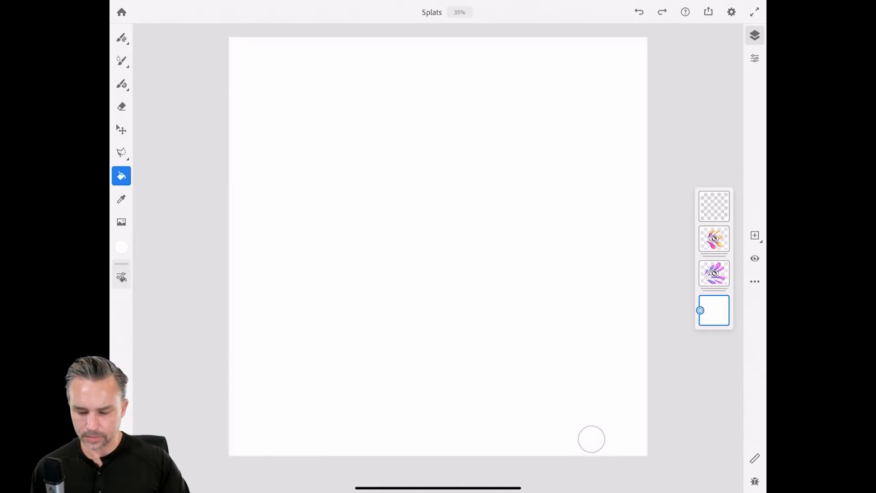
Paint two test brush strokes on the top layer and undo both.
click(715, 207)
click(122, 38)
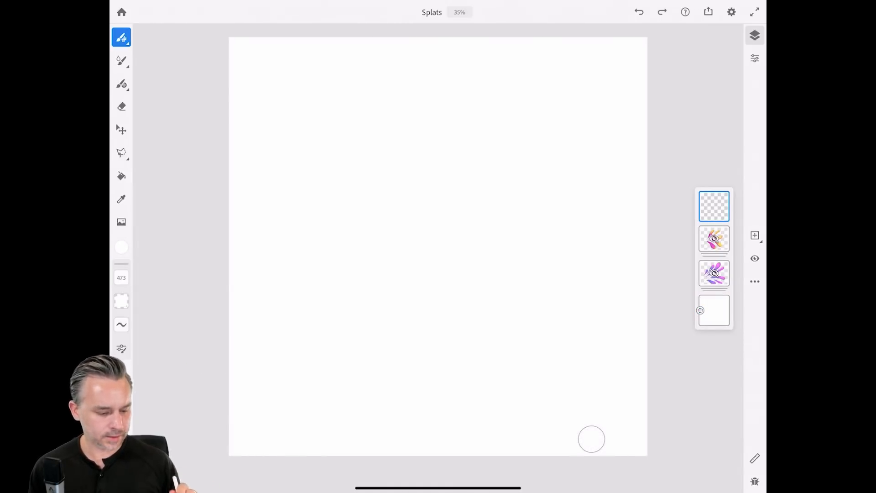
click(121, 247)
click(122, 38)
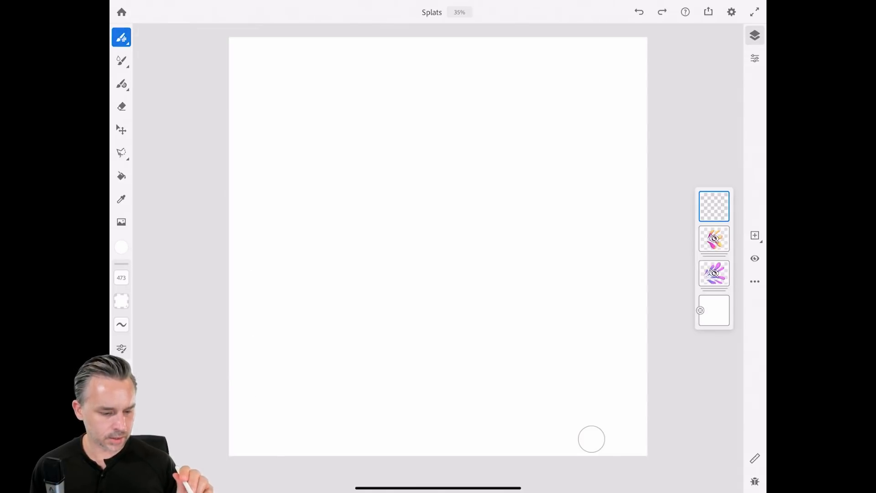
drag(347, 219, 484, 219)
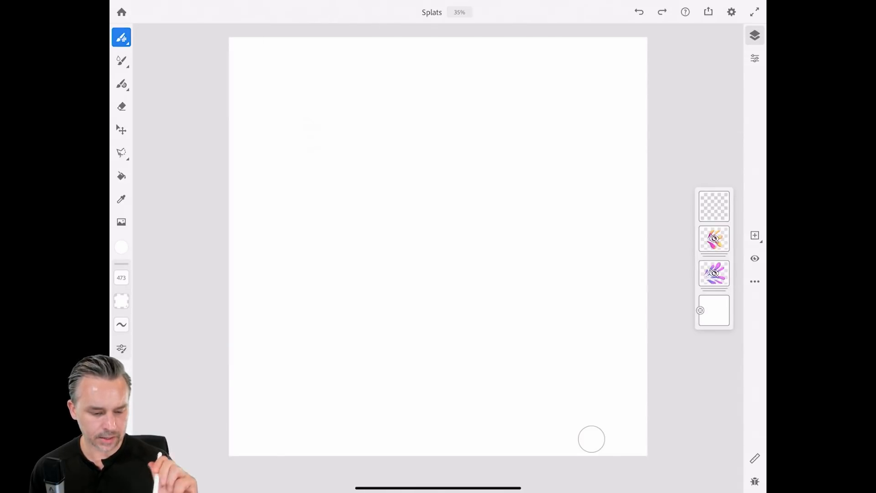
key(ctrl+z)
scroll(439, 246, up, 4)
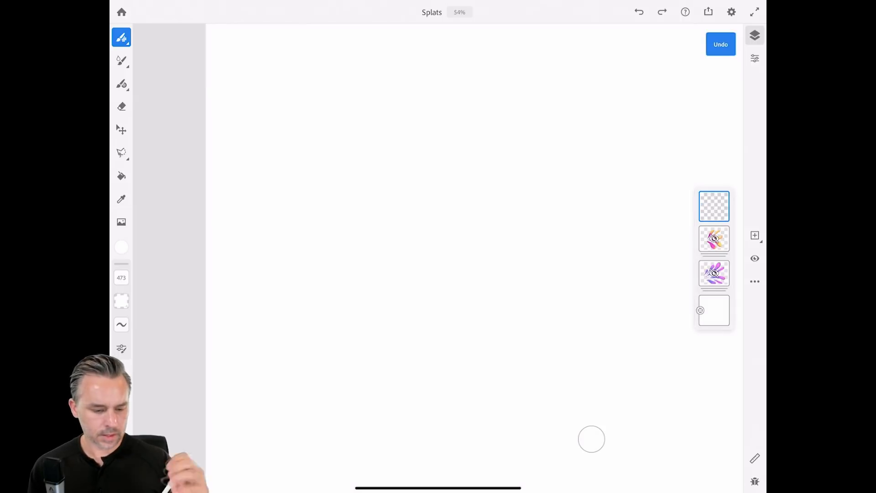
drag(310, 132, 312, 224)
key(ctrl+z)
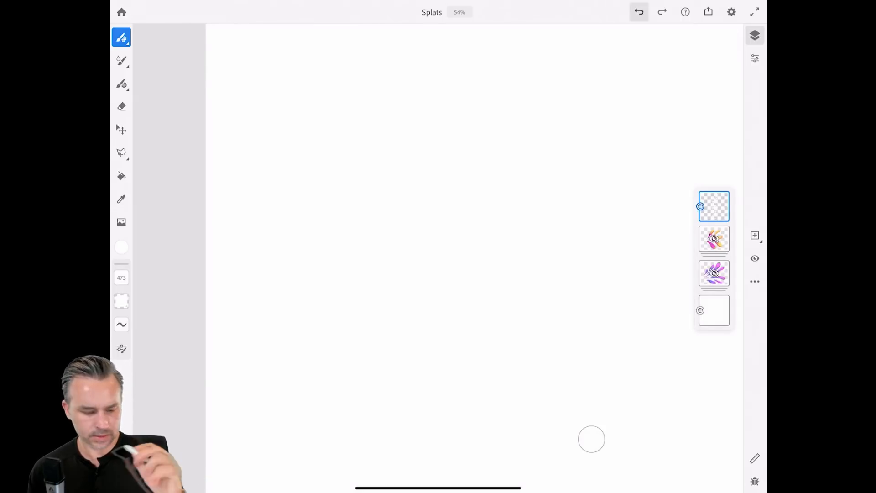
Set the painting colour to green with the Leafy line 1 pixel brush.
click(121, 247)
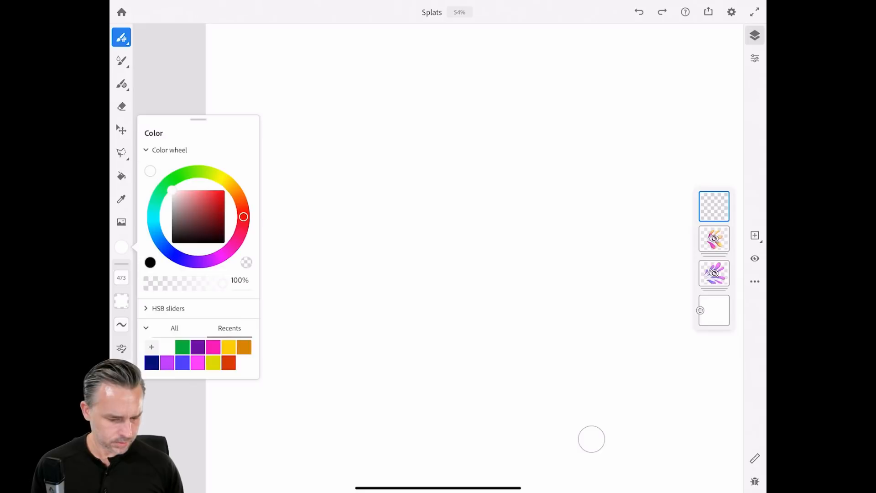
click(183, 347)
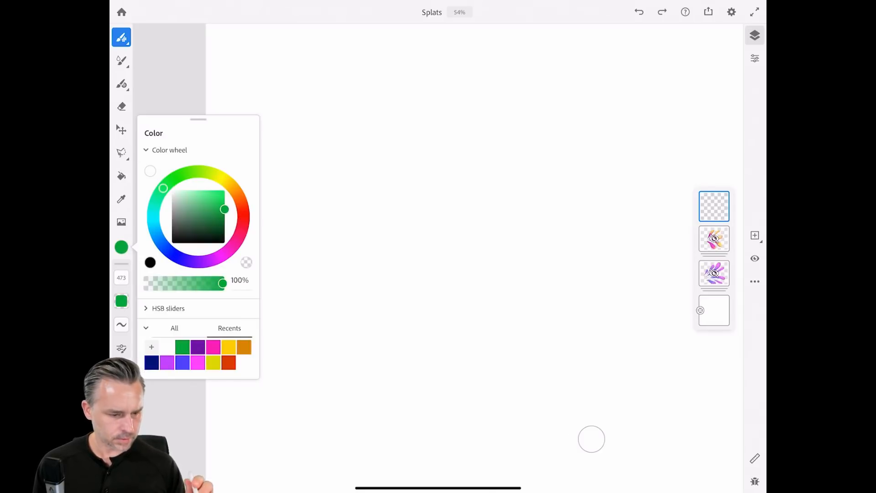
click(122, 37)
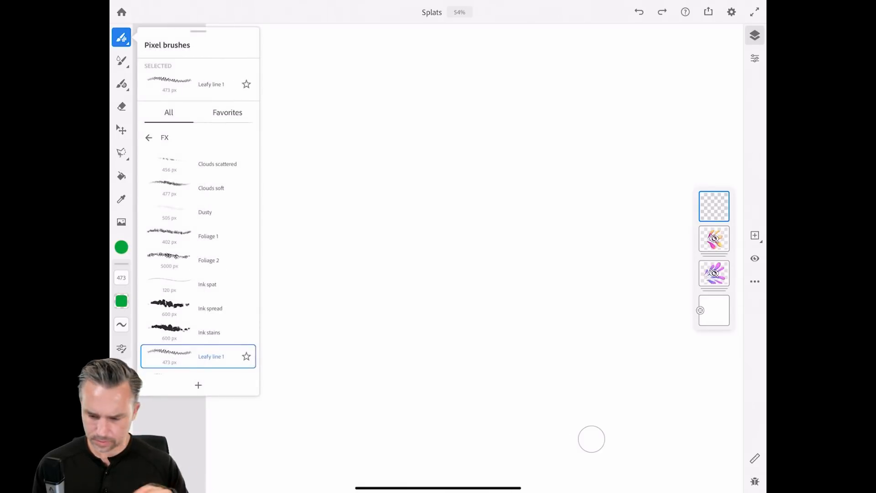
click(714, 206)
click(755, 59)
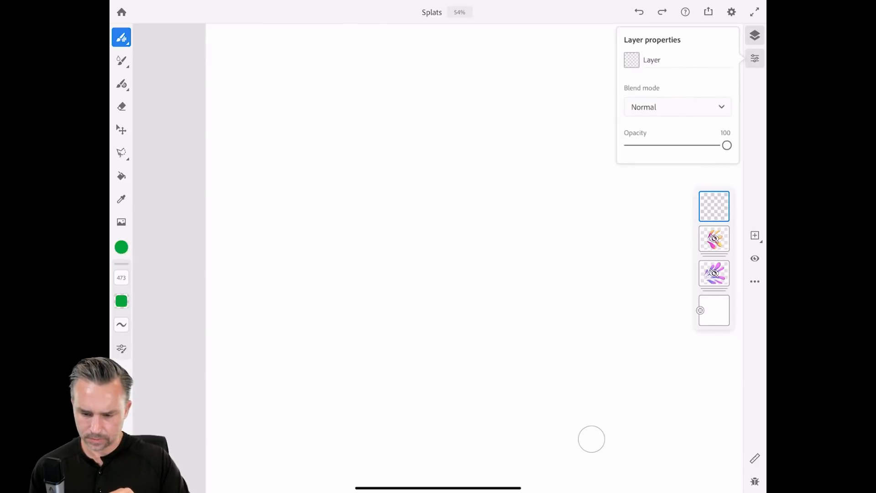
Paint five green leafy vines with Leafy line 1 across the upper, middle and lower-left canvas.
drag(290, 272, 410, 68)
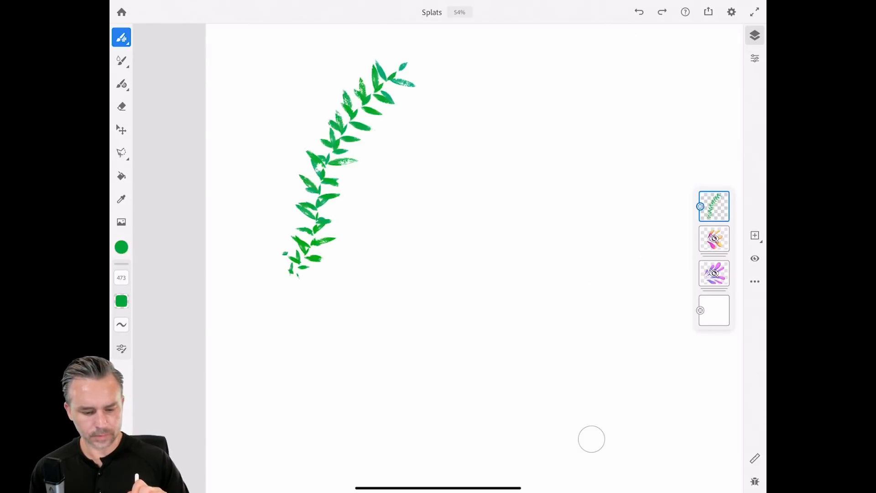
mouse_move(365, 235)
mouse_down()
mouse_move(429, 149)
mouse_move(477, 117)
mouse_up()
mouse_move(337, 307)
mouse_down()
mouse_move(414, 290)
mouse_move(466, 224)
mouse_up()
drag(491, 182, 683, 85)
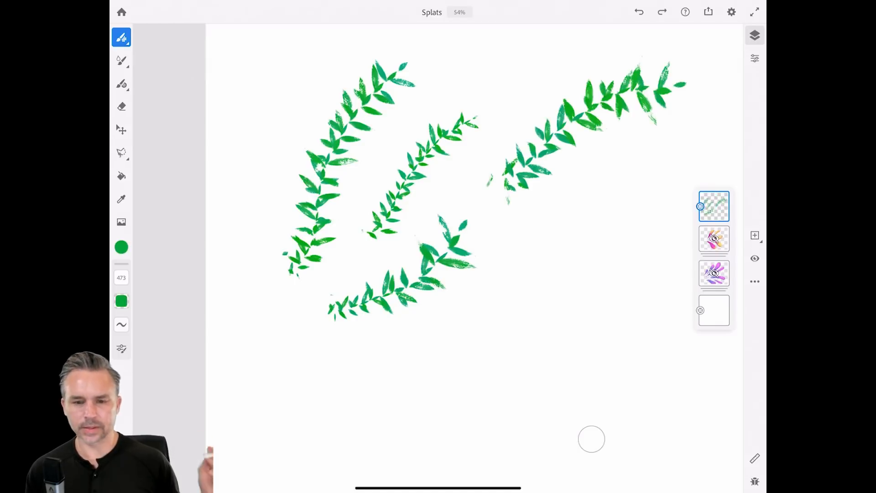
drag(265, 363, 386, 347)
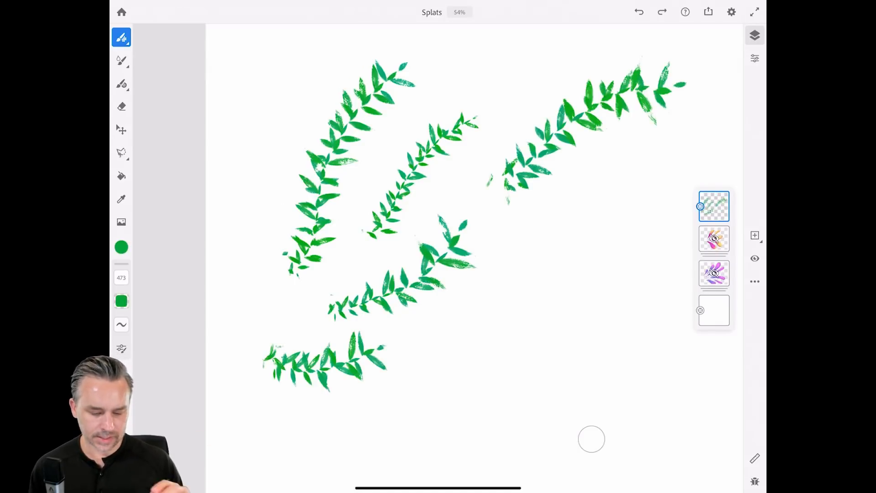
Switch to the Leafy line 2 brush and paint finer vines at lower centre and bottom left.
click(121, 37)
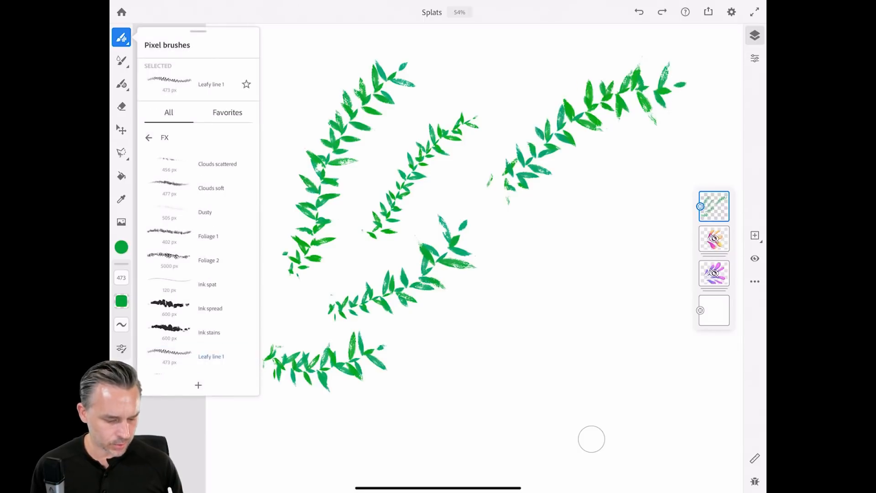
click(198, 300)
mouse_move(441, 358)
mouse_down()
mouse_move(516, 322)
mouse_move(593, 249)
mouse_up()
scroll(475, 256, down, 3)
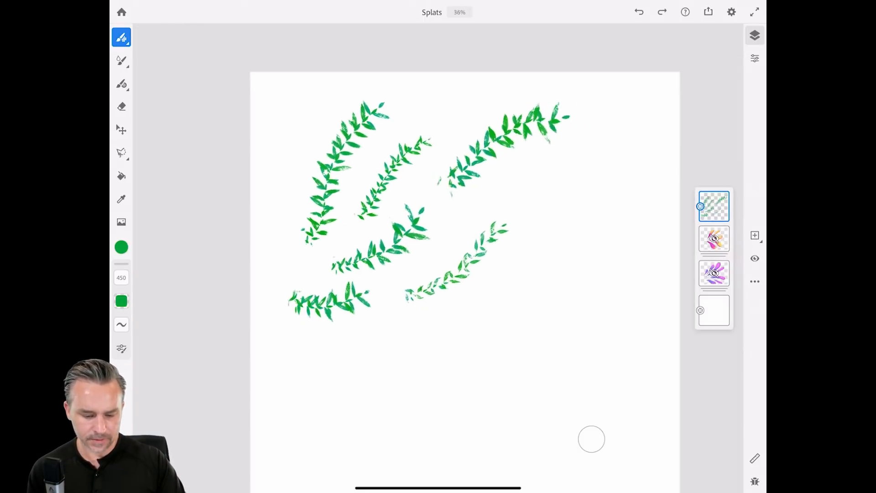
mouse_move(276, 344)
mouse_down()
mouse_move(322, 354)
mouse_move(418, 327)
mouse_up()
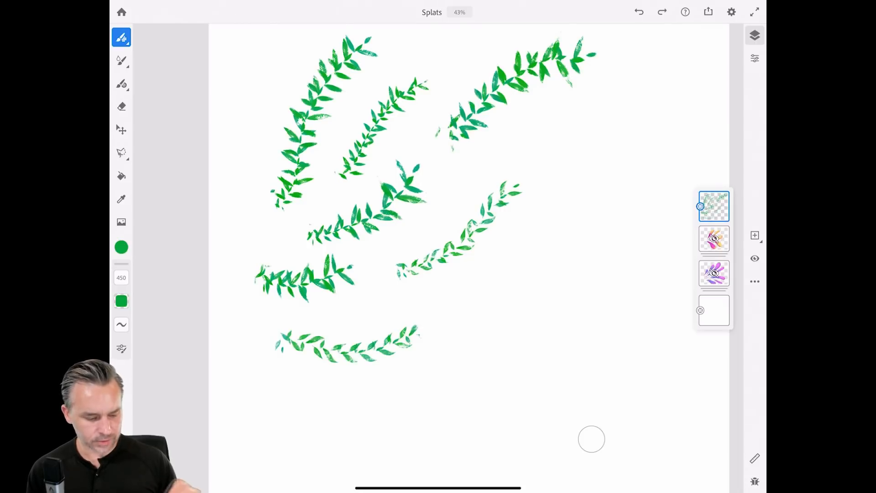
Enlarge the brush to 3528, paint large leaves at upper right and lower centre, and add an empty layer.
drag(121, 277, 121, 250)
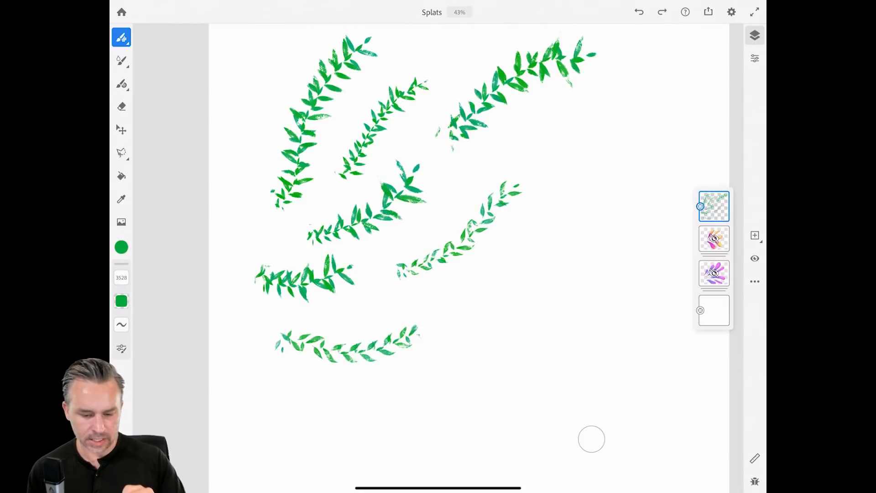
drag(508, 144, 634, 145)
drag(466, 320, 553, 265)
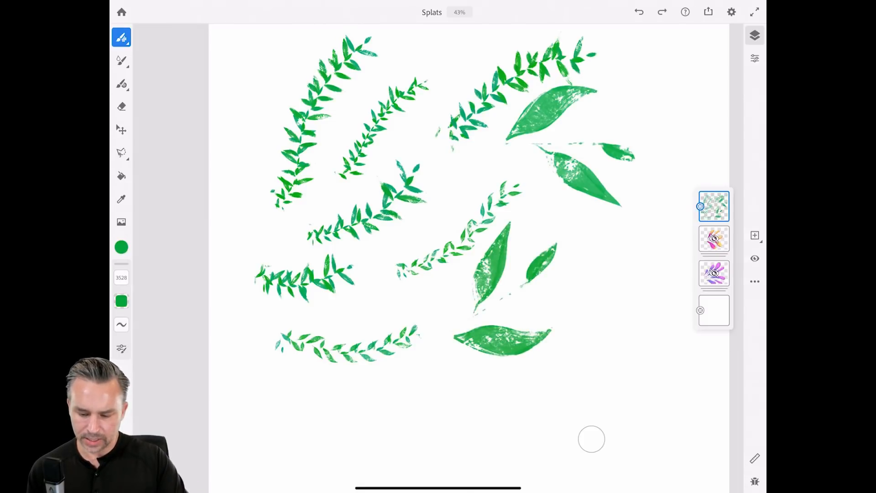
click(755, 236)
click(714, 223)
On the leaf layer, try large lower-left leaves and a size-416 bottom vine, undoing both.
scroll(438, 255, down, 2)
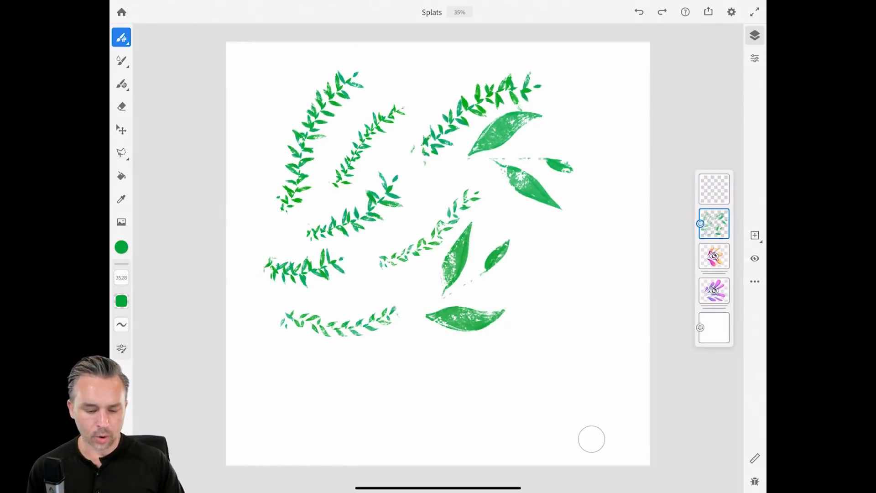
scroll(438, 256, down, 1)
mouse_move(283, 372)
mouse_down()
mouse_move(319, 336)
mouse_move(438, 340)
mouse_up()
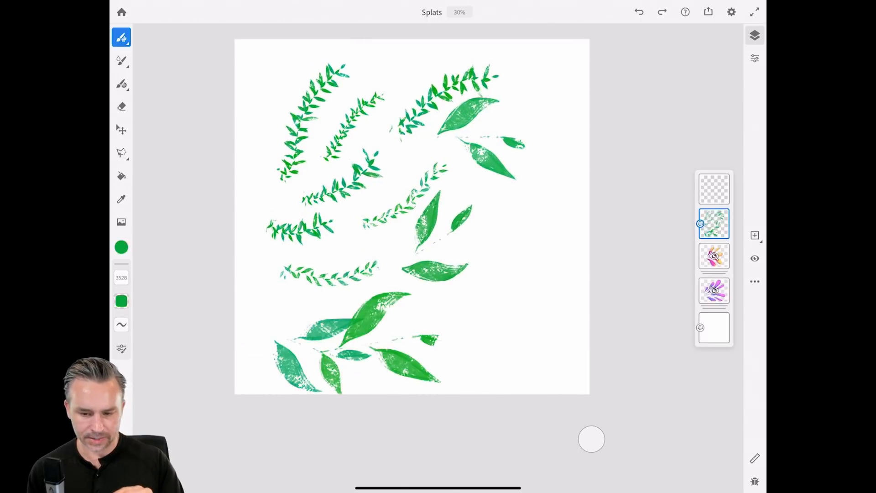
click(640, 12)
drag(121, 278, 121, 298)
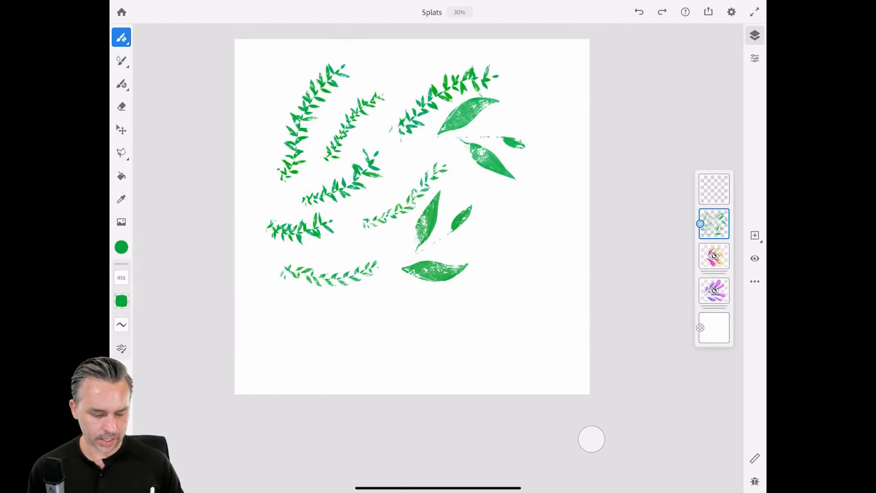
drag(298, 352, 466, 345)
key(ctrl+z)
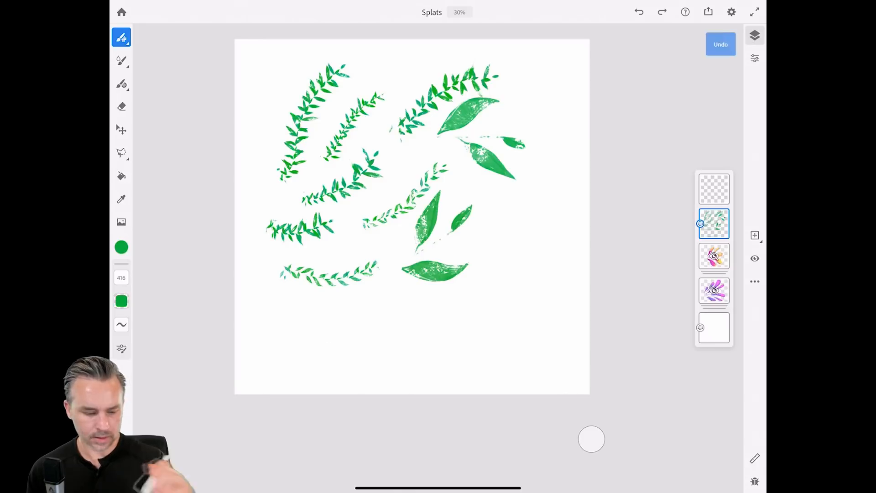
At brush size 1684, paint vines along the bottom and rising at lower right with extra leaves.
mouse_move(122, 278)
mouse_down()
mouse_move(122, 268)
mouse_move(121, 286)
mouse_move(121, 275)
mouse_up()
drag(279, 341, 413, 352)
mouse_move(462, 337)
mouse_down()
mouse_move(493, 320)
mouse_move(529, 249)
mouse_move(530, 213)
mouse_move(564, 172)
mouse_up()
drag(509, 374, 587, 313)
Hide the foliage layer and select the empty layer above it.
click(714, 224)
click(715, 189)
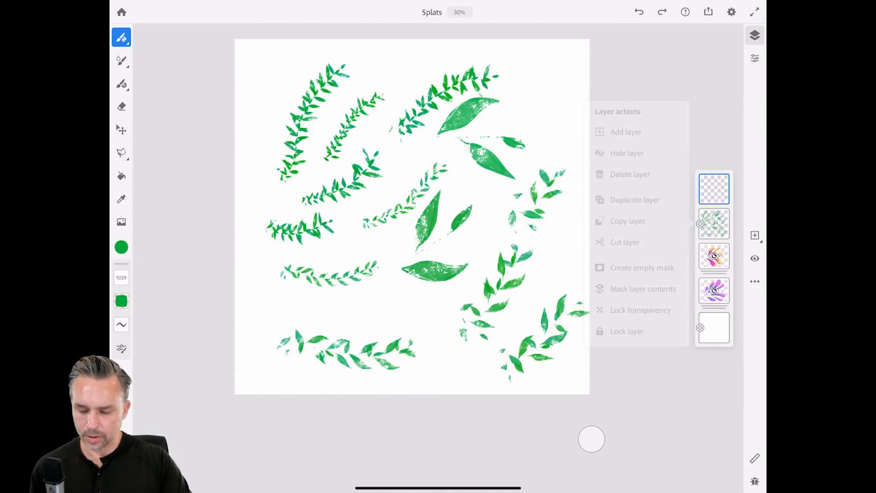
click(714, 224)
click(755, 259)
click(714, 189)
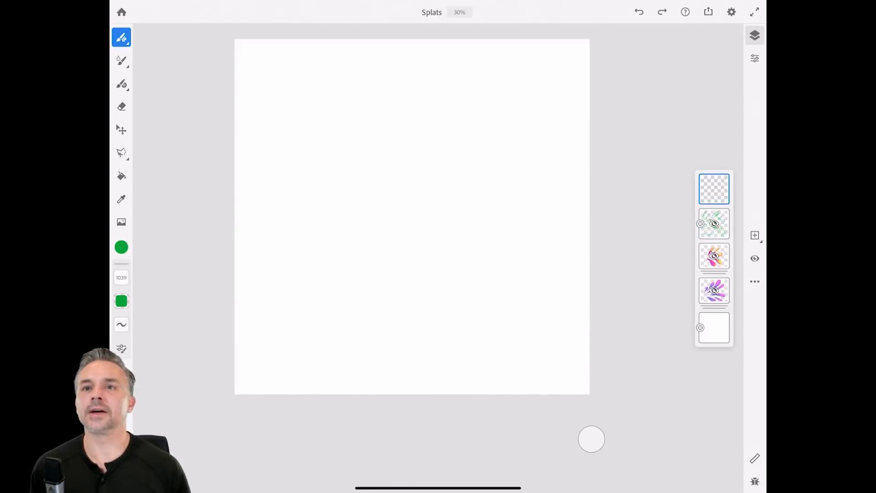
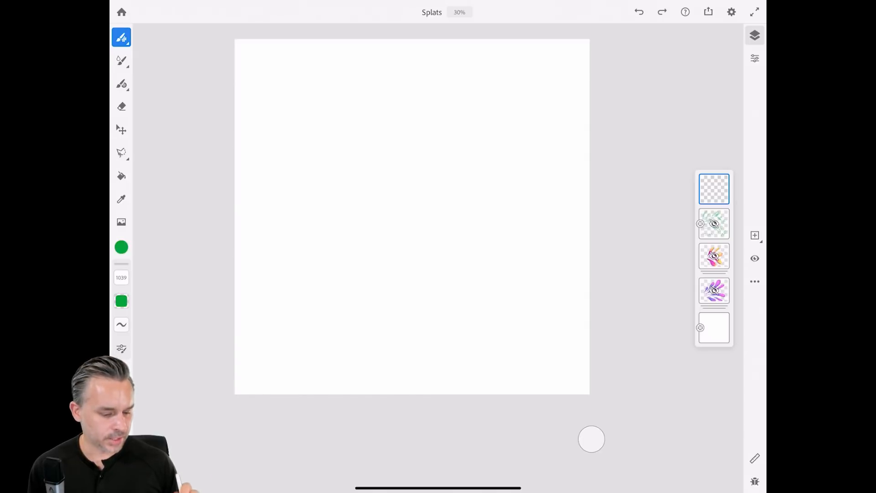
Test the Foliage 1 pixel brush with one stroke, then undo it.
click(122, 37)
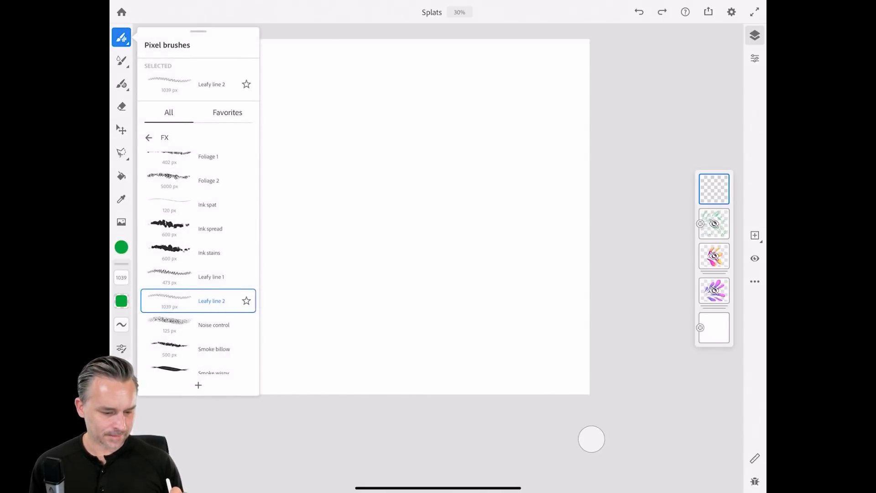
scroll(199, 263, up, 1)
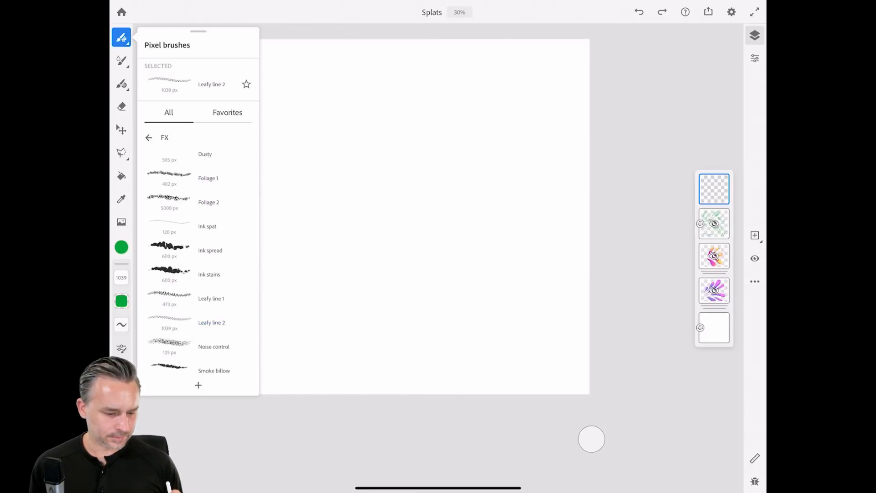
click(208, 178)
drag(315, 185, 516, 231)
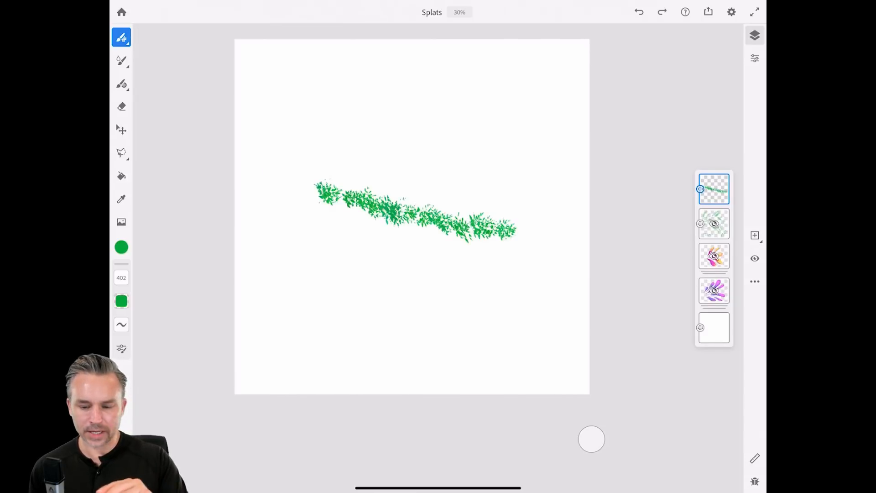
click(639, 12)
Pick the Clouds soft brush, undo a green test stroke, and switch the colour to blue.
click(121, 37)
scroll(198, 262, up, 2)
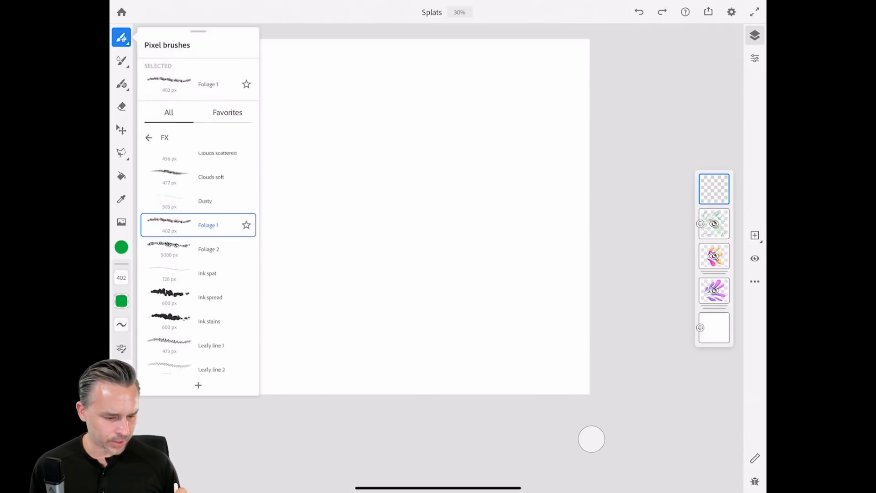
click(211, 188)
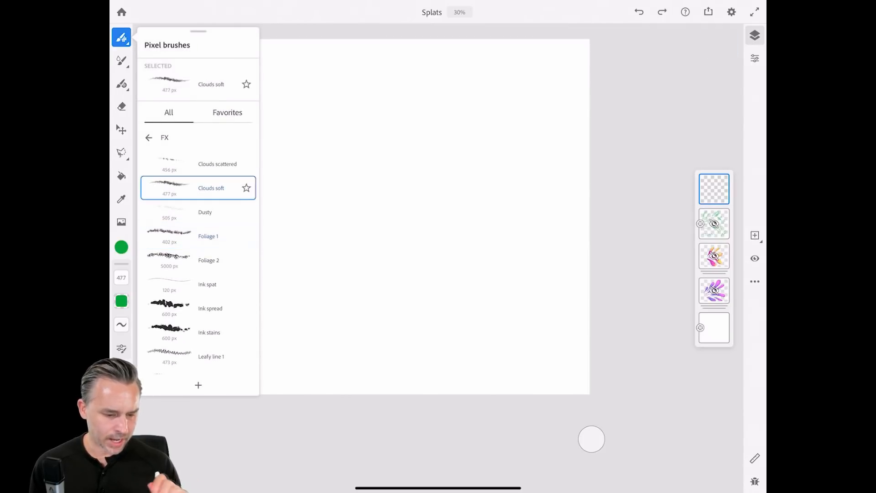
drag(292, 223, 464, 125)
click(639, 12)
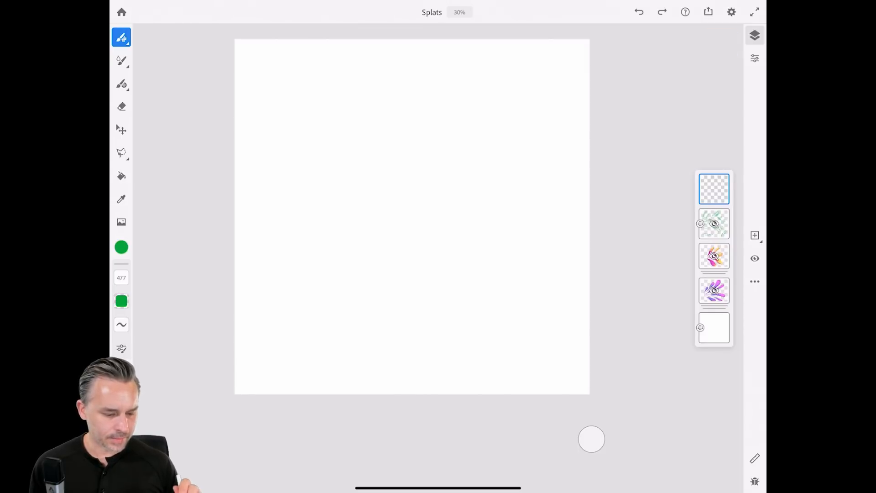
click(121, 247)
click(154, 230)
At 2877 px, paint three blue clouds at top centre, lower right and lower left.
click(121, 247)
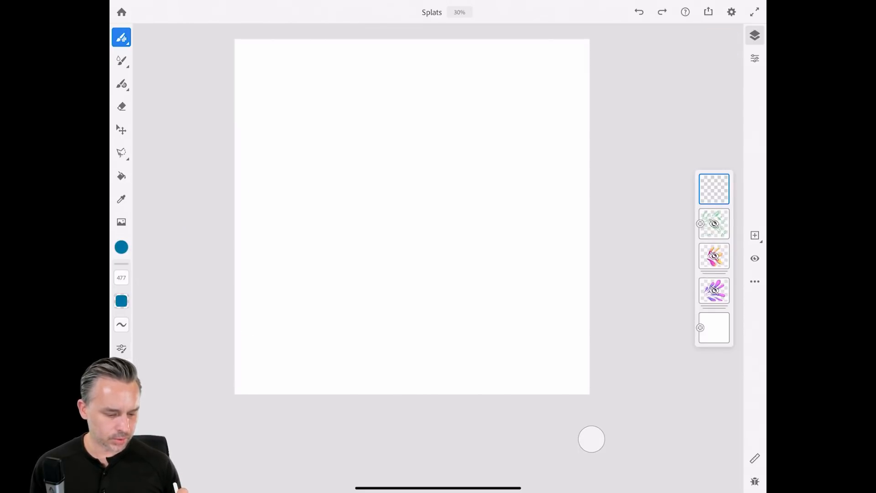
drag(121, 277, 122, 247)
drag(353, 159, 422, 171)
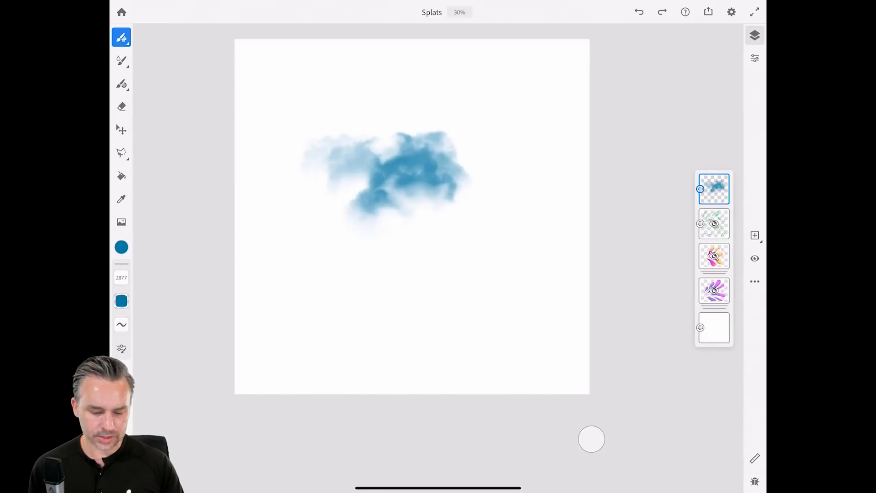
drag(436, 292, 525, 286)
drag(285, 283, 360, 276)
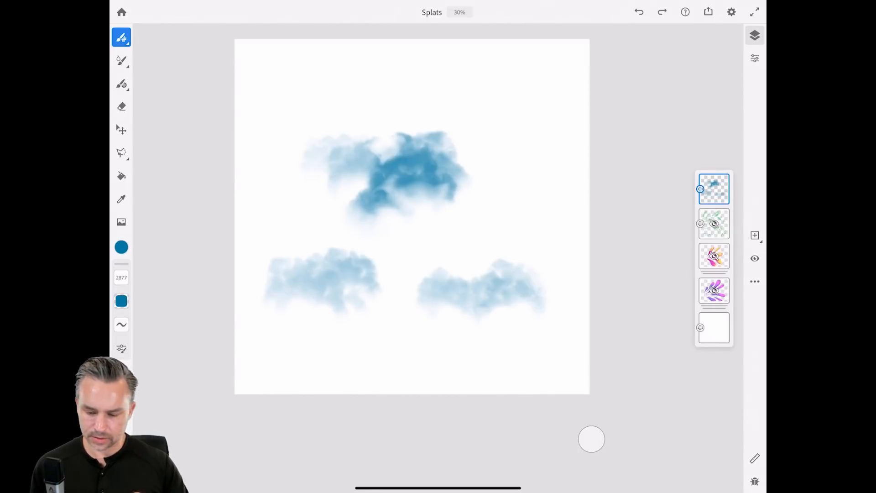
Switch to magenta and paint a large cloud across the top on a new layer.
click(121, 247)
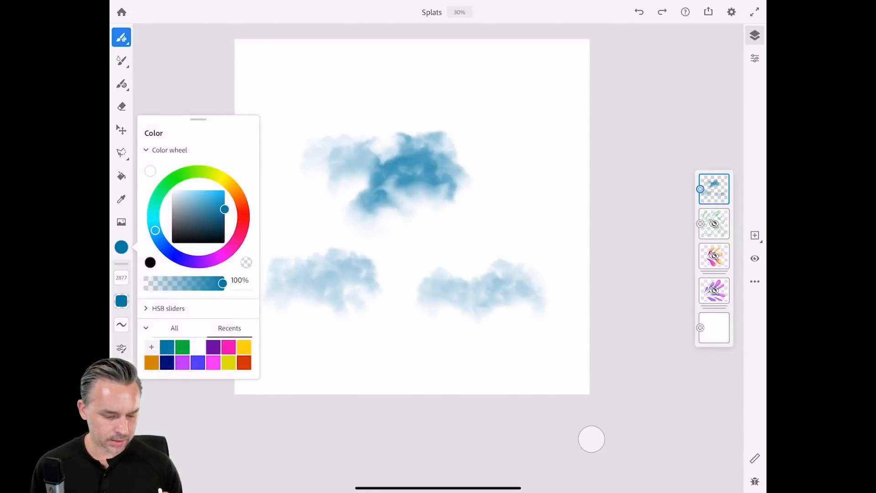
drag(155, 231, 230, 250)
click(755, 235)
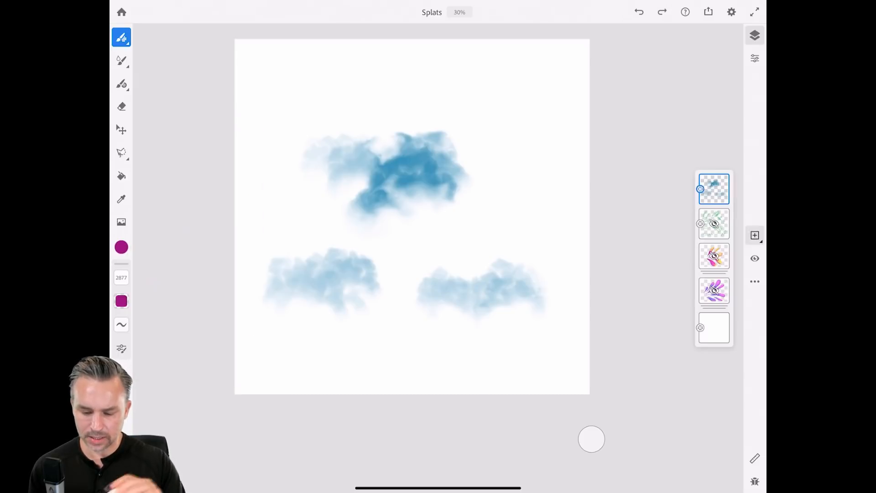
drag(283, 100, 554, 118)
Brighten the magenta, paint a cloud across the middle on a new layer, then add another layer.
click(122, 247)
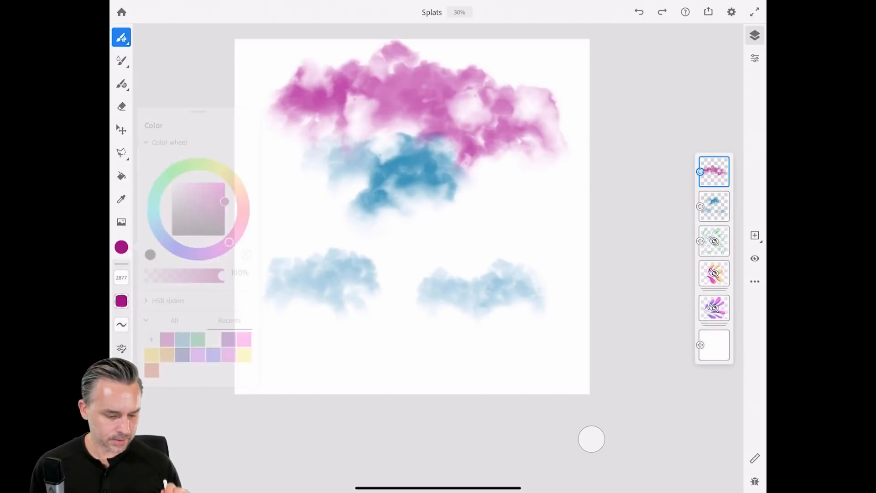
drag(224, 201, 224, 183)
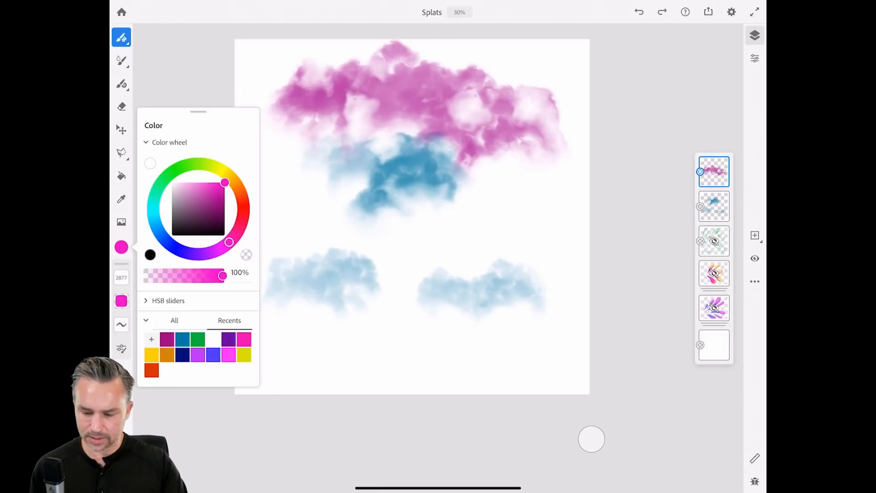
click(714, 172)
click(714, 172)
click(627, 67)
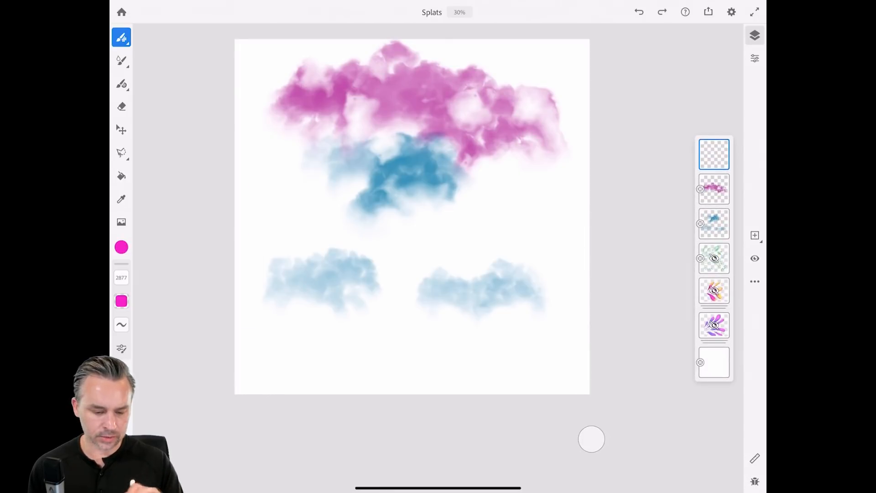
drag(349, 201, 478, 217)
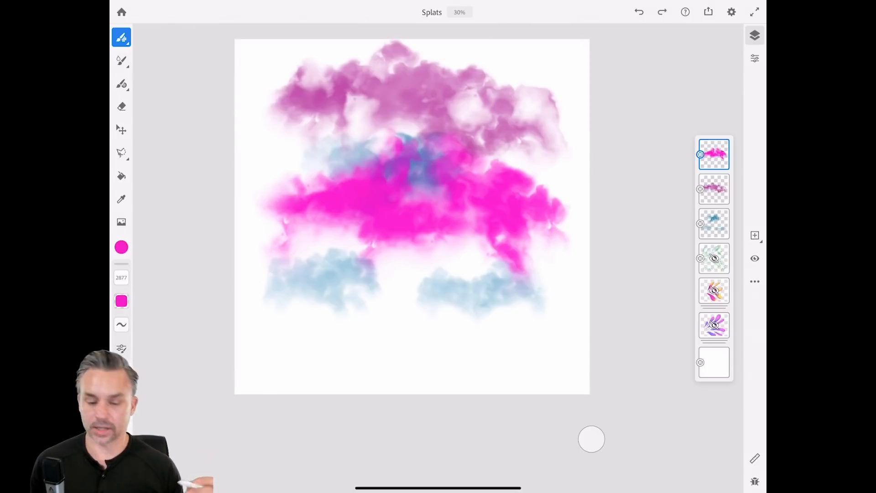
click(755, 235)
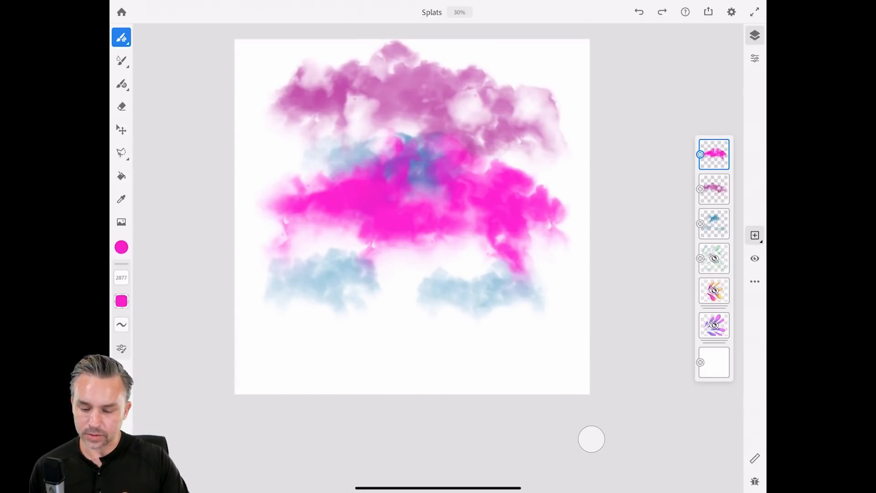
Hide the bright magenta, magenta and blue cloud layers and select the empty top layer.
click(714, 172)
click(755, 259)
click(715, 207)
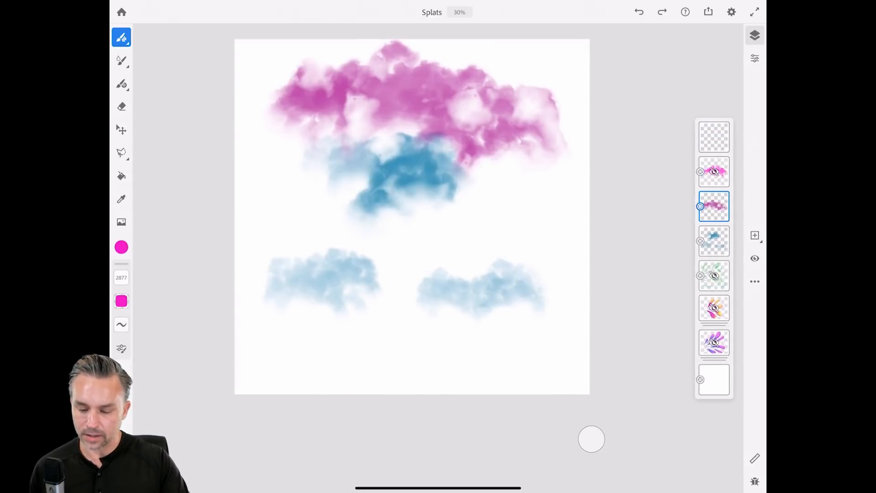
click(755, 258)
click(715, 241)
click(755, 259)
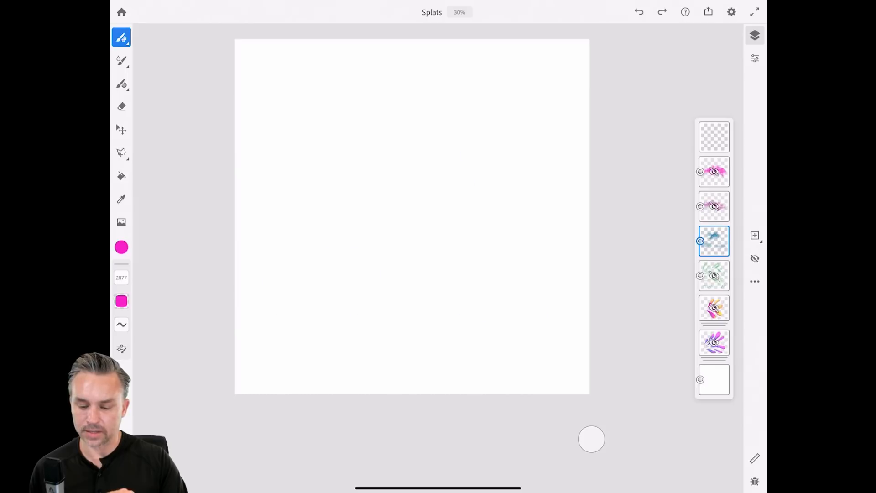
click(714, 137)
Test the Spatter 2 and Spatter mixed brushes with pink strokes, undoing each one.
click(121, 37)
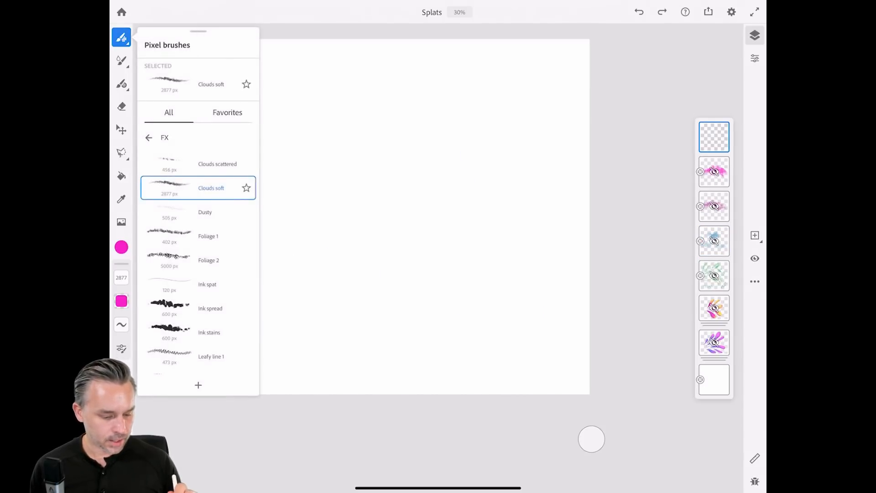
scroll(198, 263, down, 10)
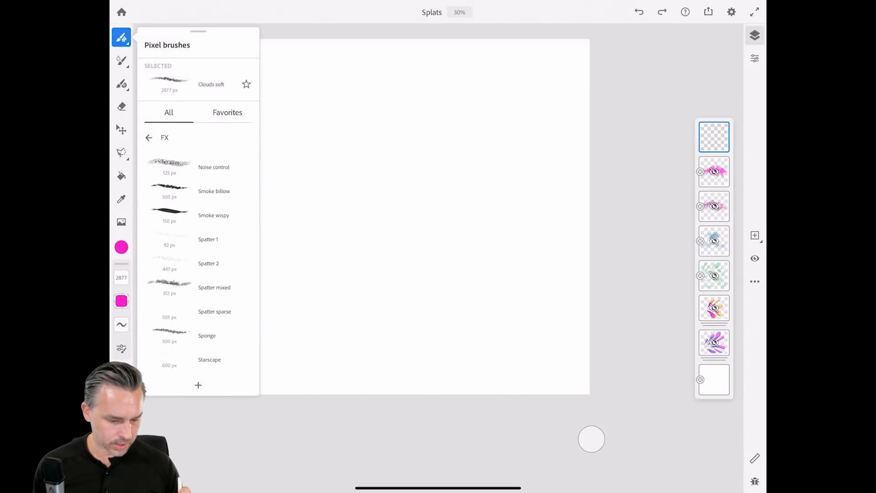
click(208, 264)
mouse_move(301, 203)
mouse_down()
mouse_move(344, 174)
mouse_move(429, 88)
mouse_up()
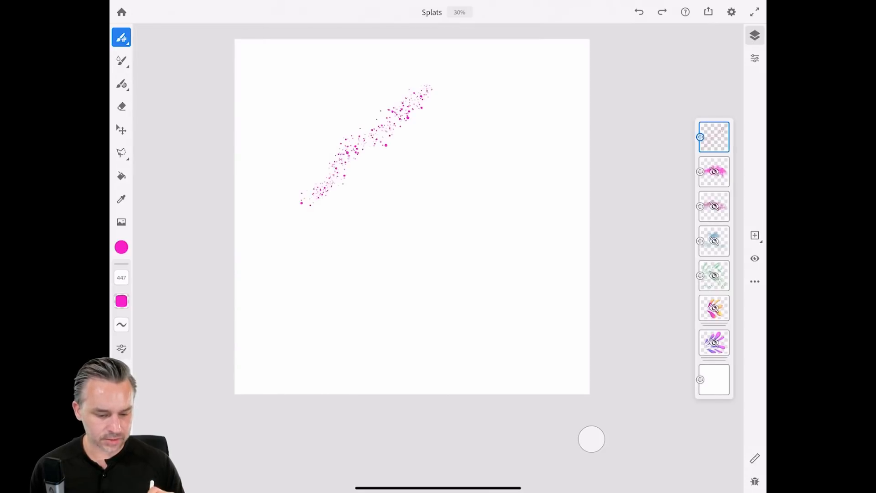
key(ctrl+z)
drag(297, 204, 467, 152)
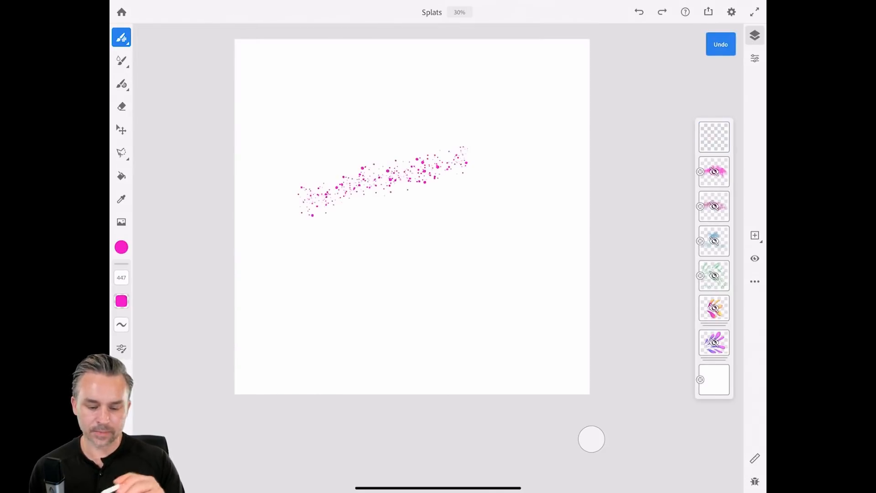
key(ctrl+z)
click(121, 37)
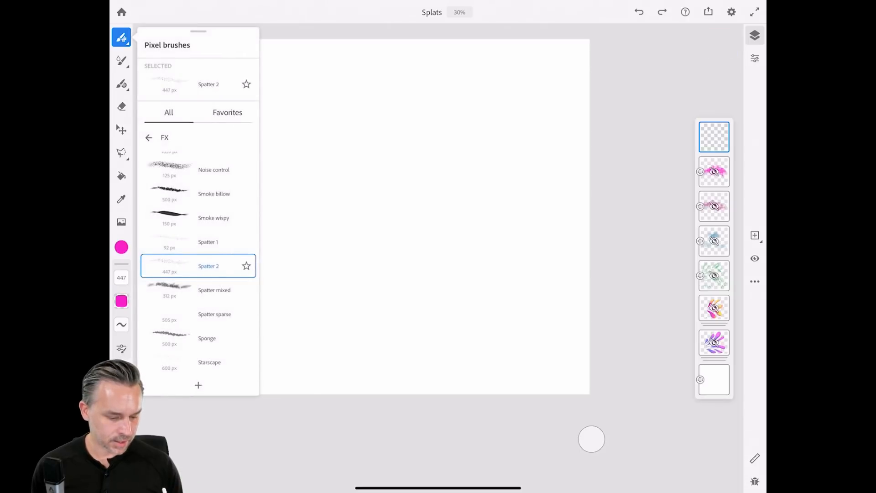
click(208, 287)
drag(301, 121, 419, 152)
key(ctrl+z)
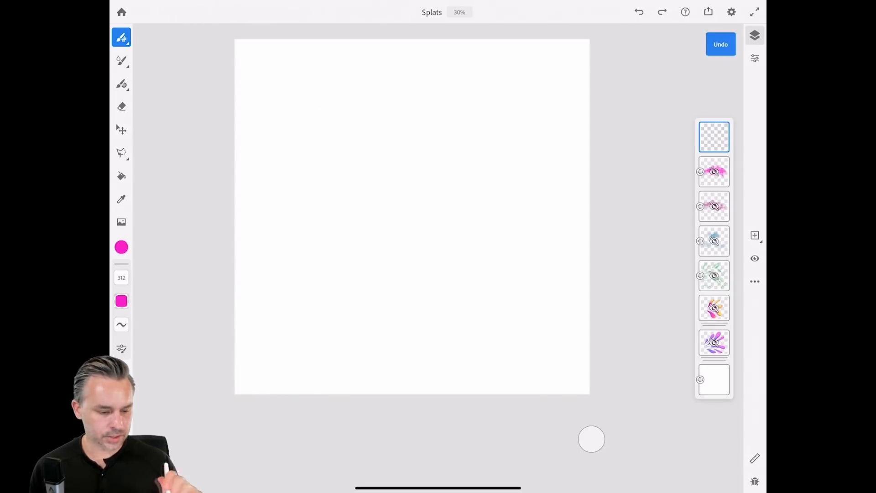
At size 394, paint pink Spatter mixed strokes near the top and Spatter 2 splats across the middle and lower left.
drag(122, 277, 121, 270)
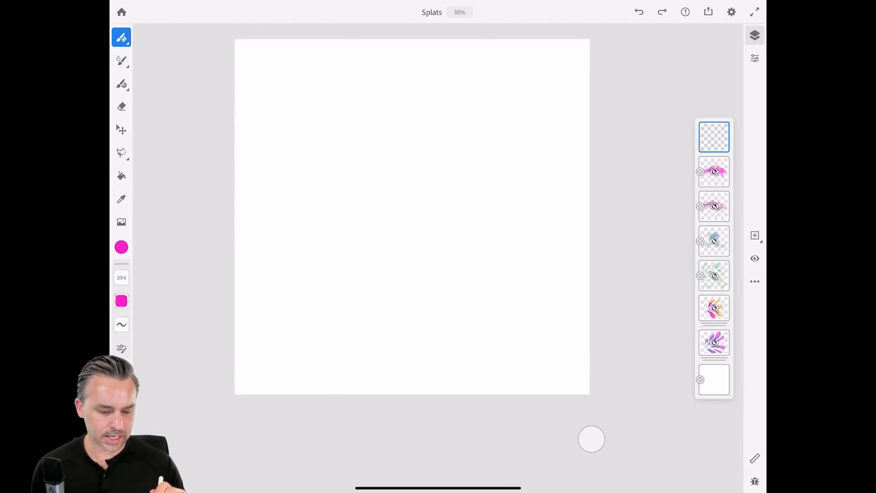
drag(303, 132, 328, 132)
drag(323, 84, 431, 112)
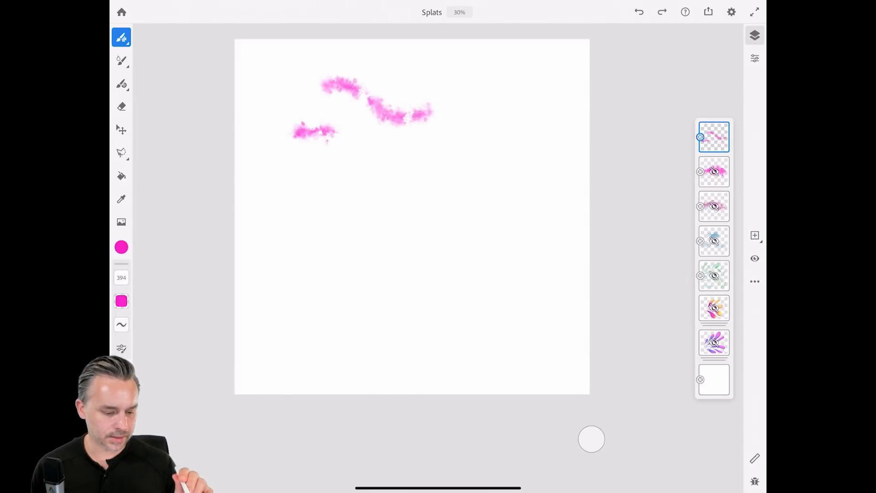
click(121, 36)
click(208, 266)
drag(295, 245, 406, 185)
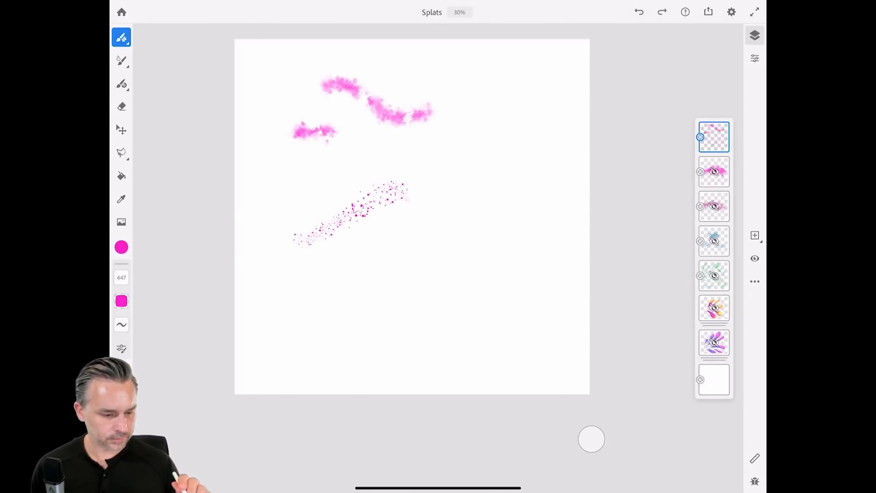
drag(272, 158, 301, 183)
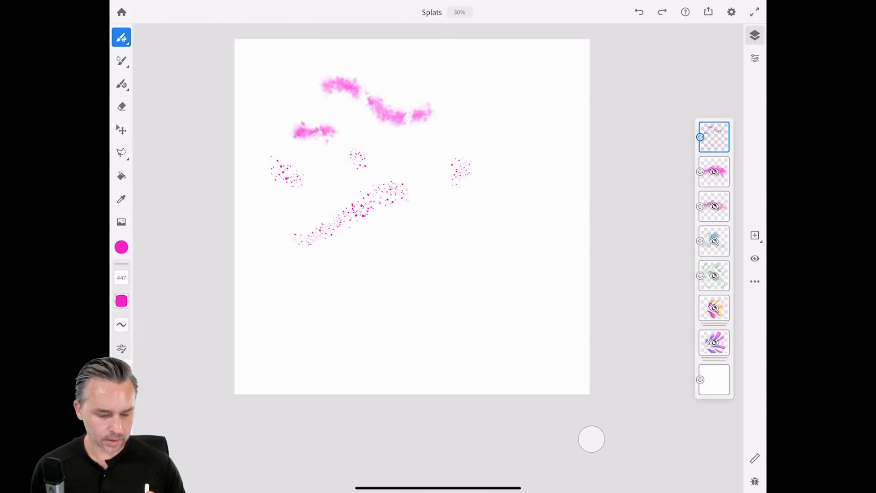
drag(309, 295, 315, 325)
Return to the pixel brush categories and choose Get more brushes online.
click(121, 61)
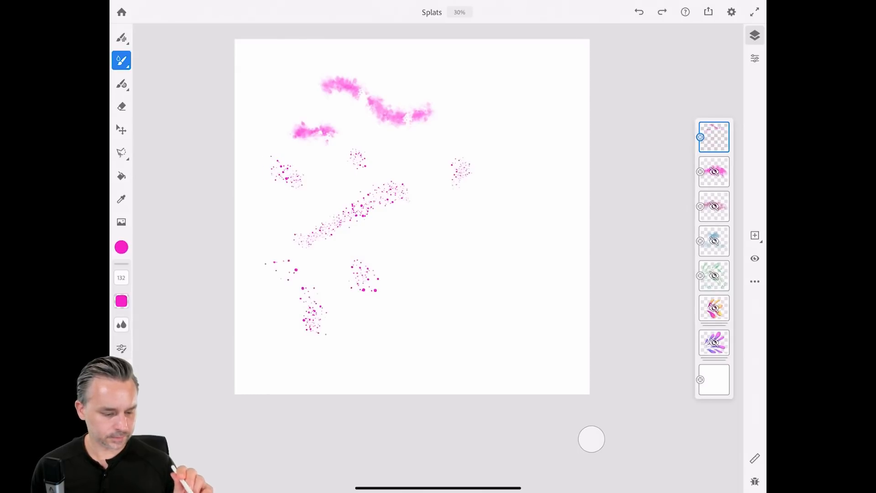
click(122, 37)
click(122, 37)
click(149, 137)
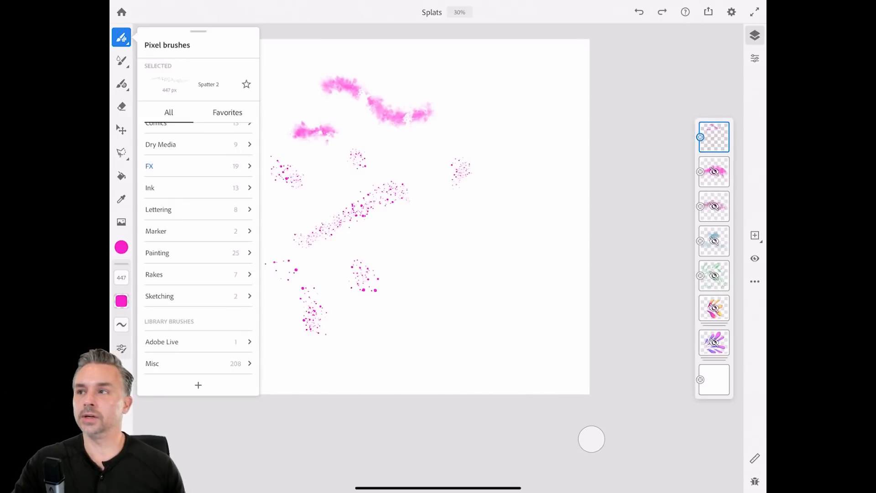
scroll(198, 248, down, 2)
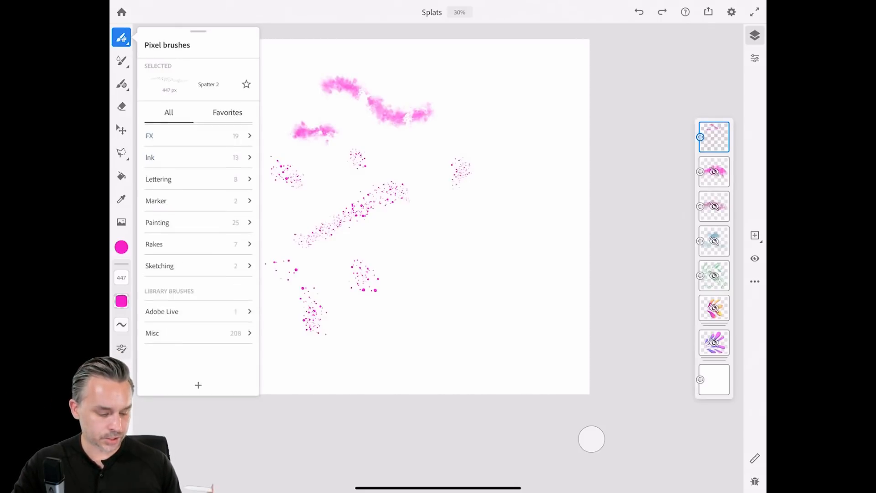
click(198, 385)
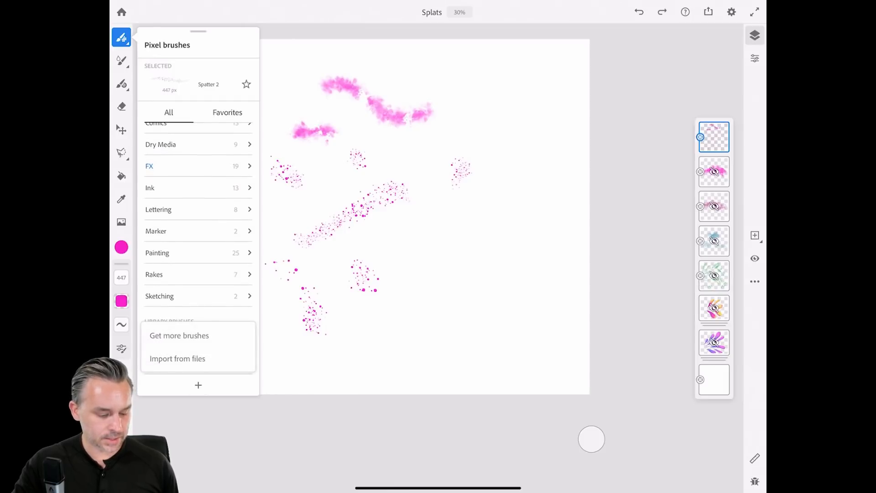
click(180, 336)
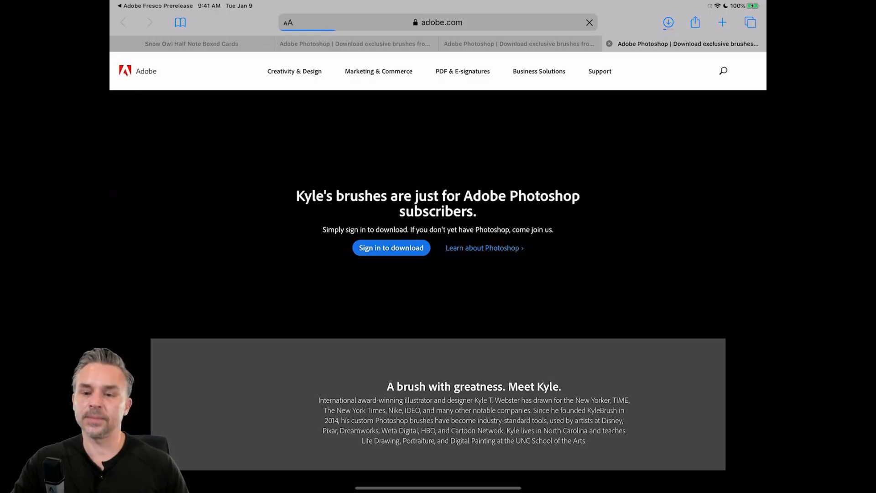
Browse Adobe's Kyle's brushes page, try Sign in to download, then switch back to Fresco.
scroll(438, 246, down, 3)
scroll(438, 246, down, 3)
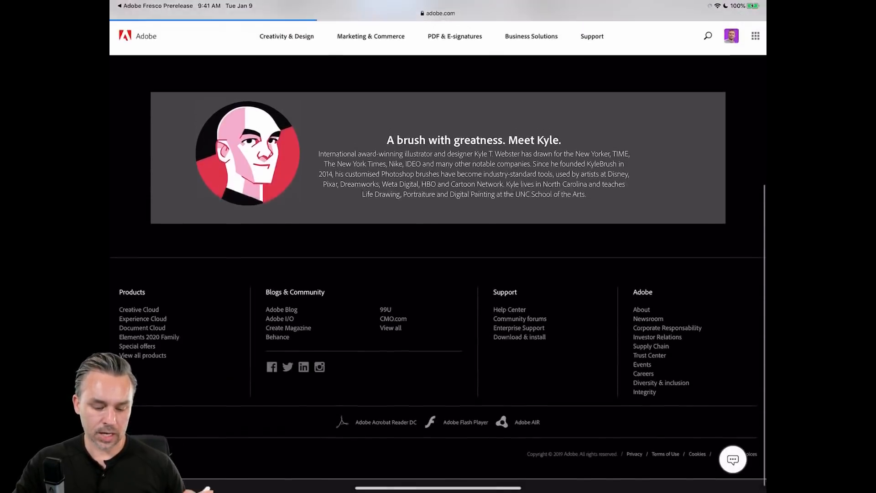
scroll(438, 246, up, 6)
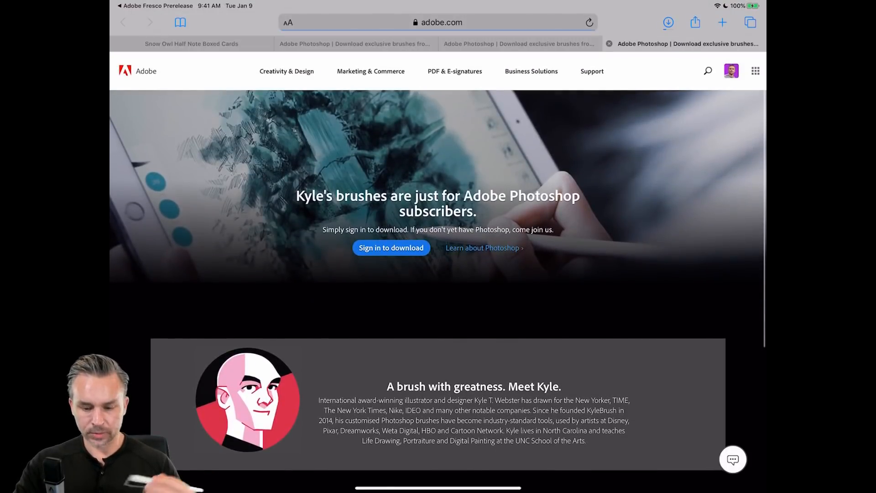
click(391, 248)
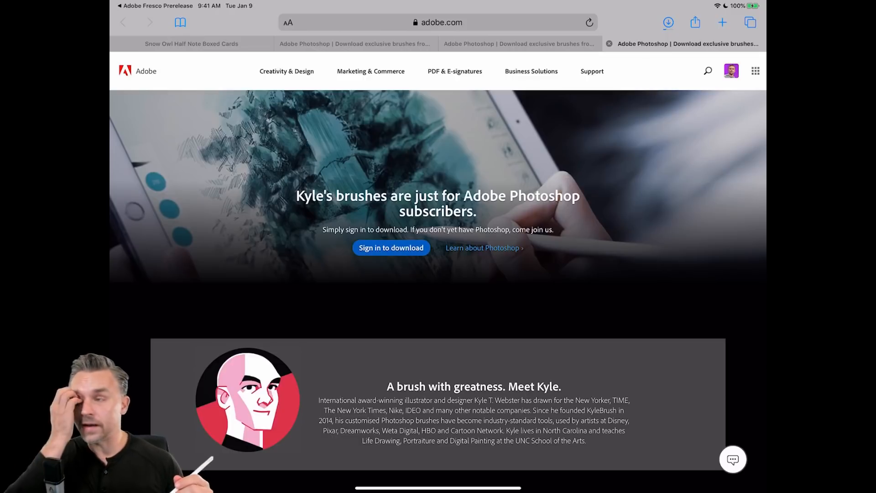
drag(438, 488, 438, 320)
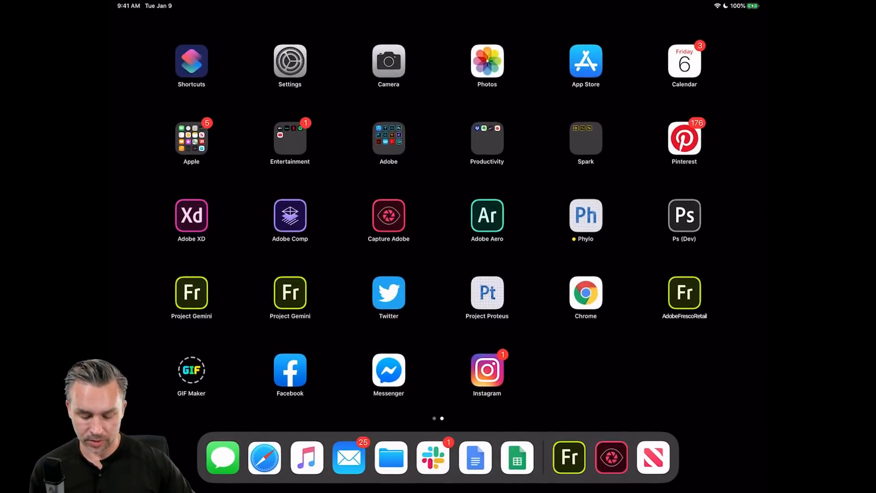
click(570, 457)
Choose the smaller 1 flowers brush from the Misc category.
click(121, 247)
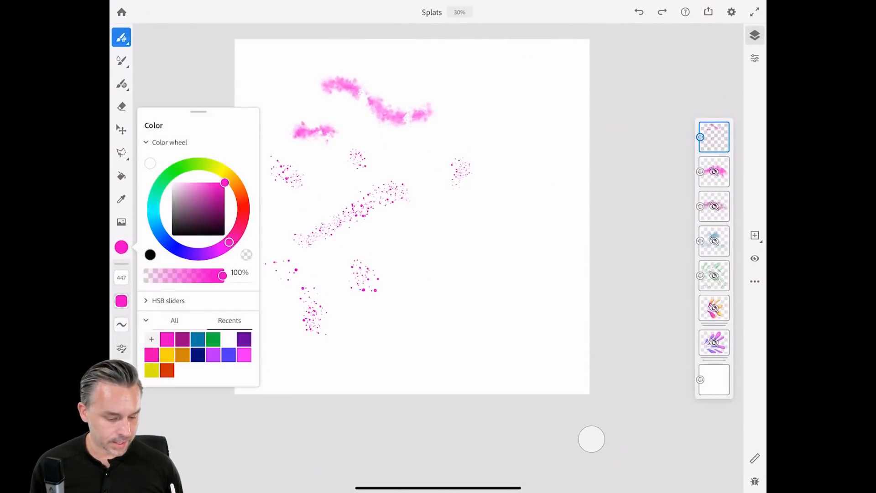
click(121, 37)
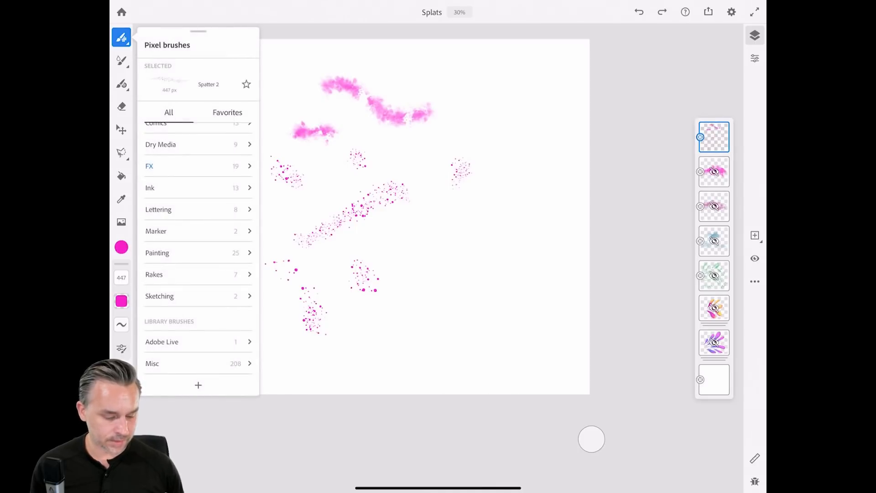
click(152, 364)
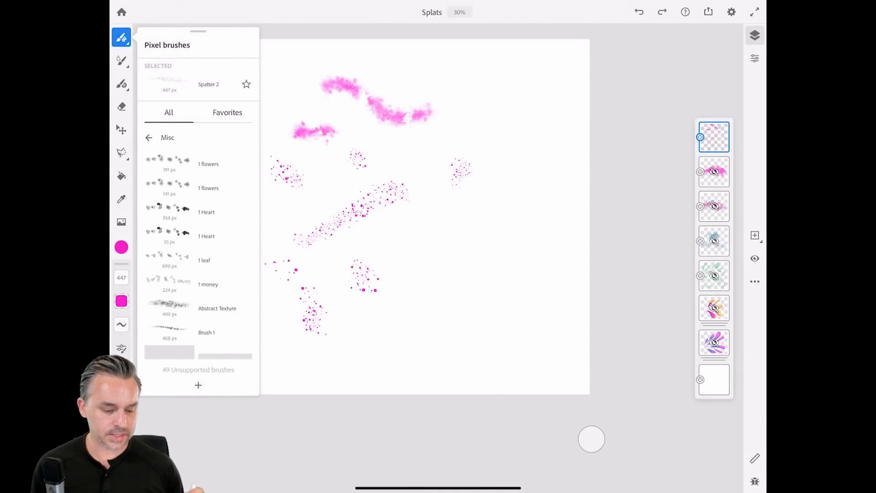
click(198, 188)
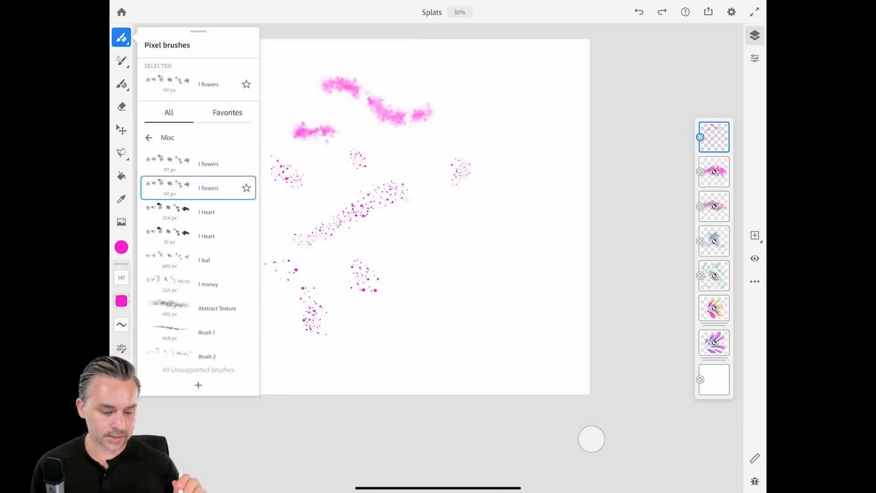
scroll(405, 156, up, 5)
scroll(438, 228, up, 1)
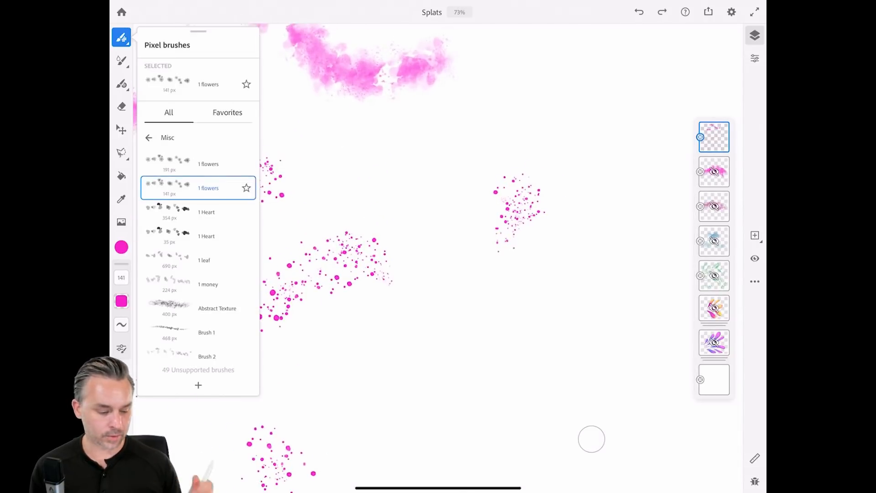
click(121, 247)
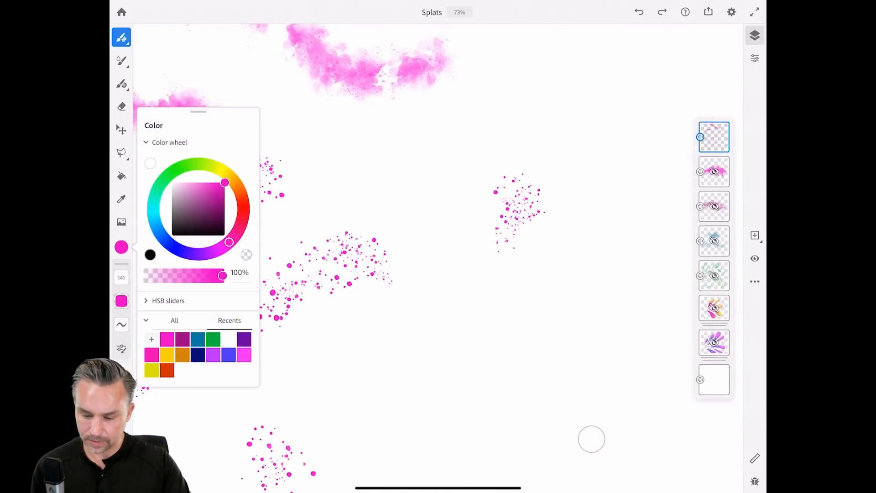
On a new layer with the splats hidden, paint four arcs of pink flowers across the canvas.
click(755, 236)
click(714, 154)
click(755, 258)
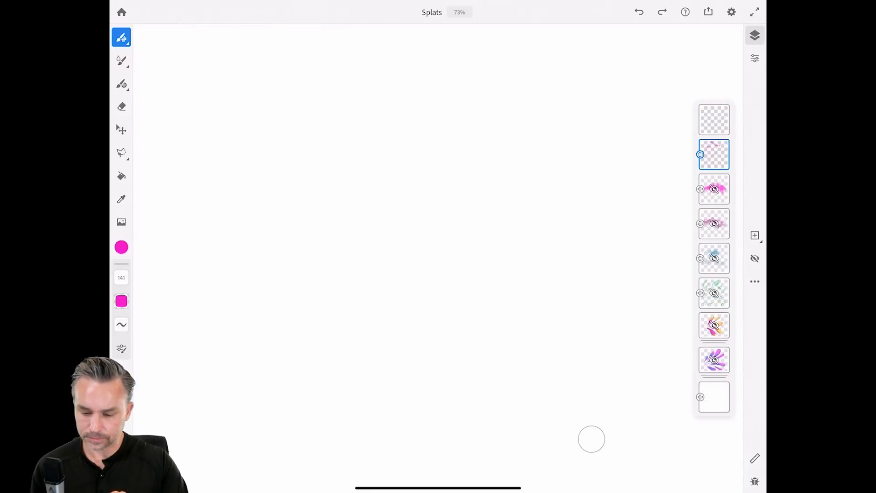
click(715, 119)
drag(354, 158, 468, 251)
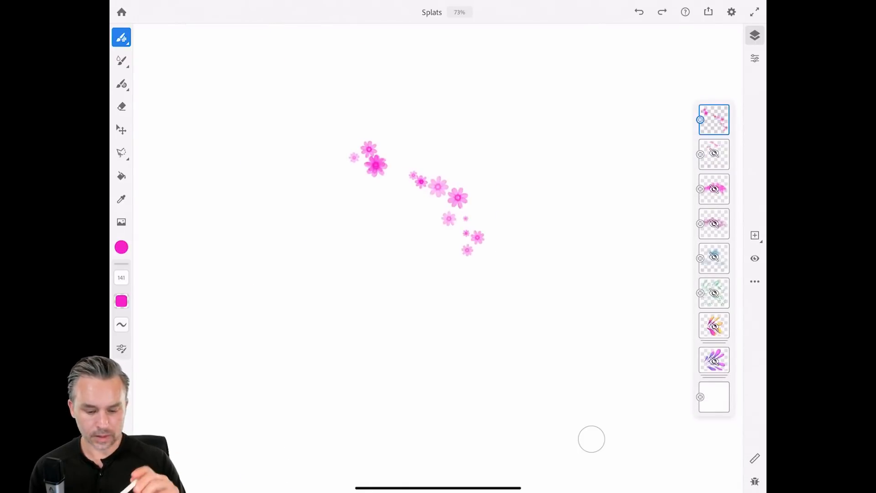
mouse_move(274, 248)
mouse_down()
mouse_move(359, 319)
mouse_move(421, 278)
mouse_up()
drag(249, 155, 390, 49)
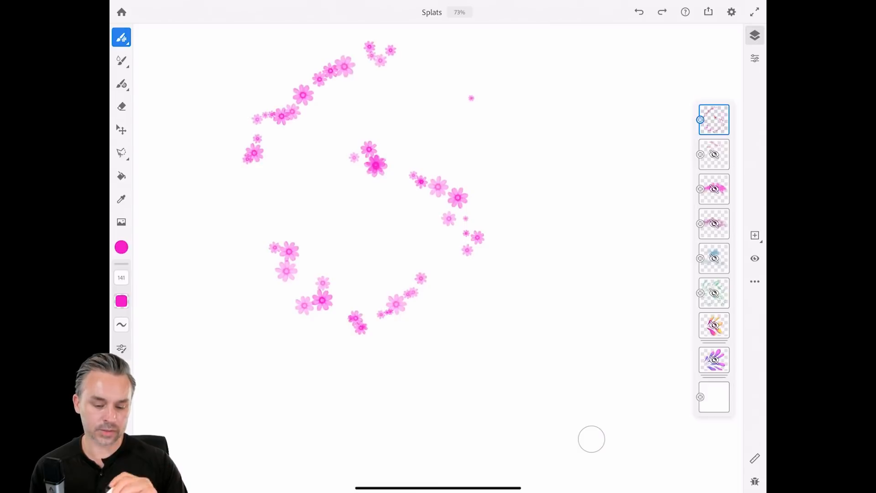
drag(470, 99, 560, 196)
Stamp nine pink flowers of varying sizes around the canvas, then add another empty layer.
click(492, 363)
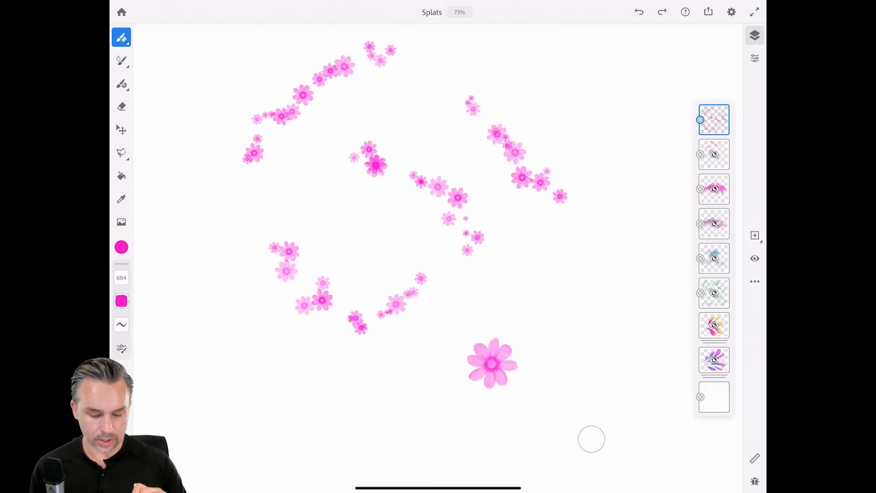
click(368, 236)
click(234, 200)
click(402, 109)
click(451, 158)
click(435, 86)
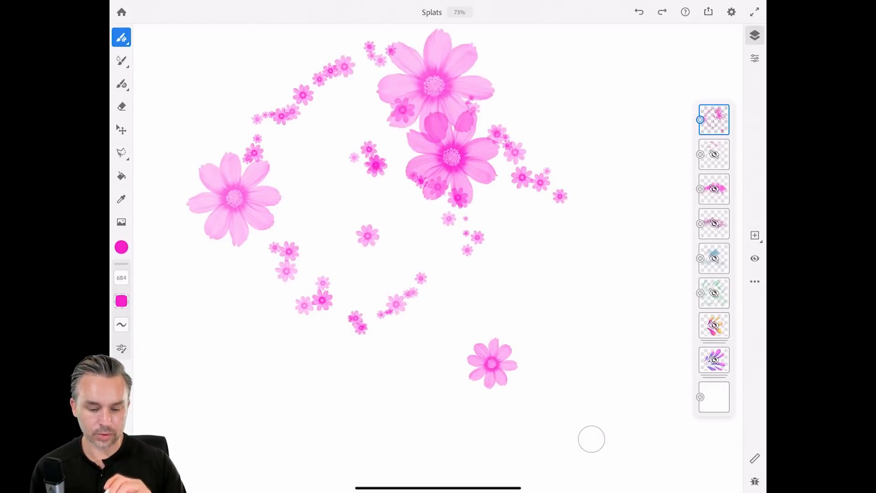
click(563, 93)
click(597, 293)
click(401, 402)
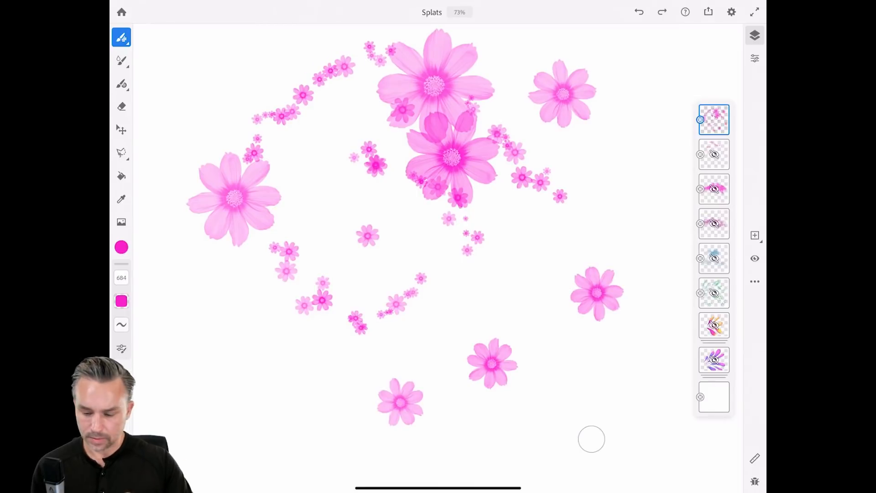
click(755, 235)
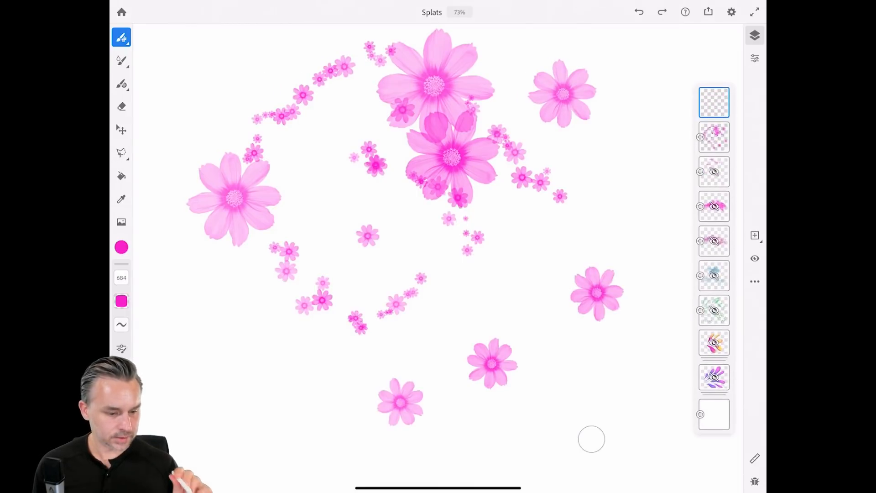
click(122, 38)
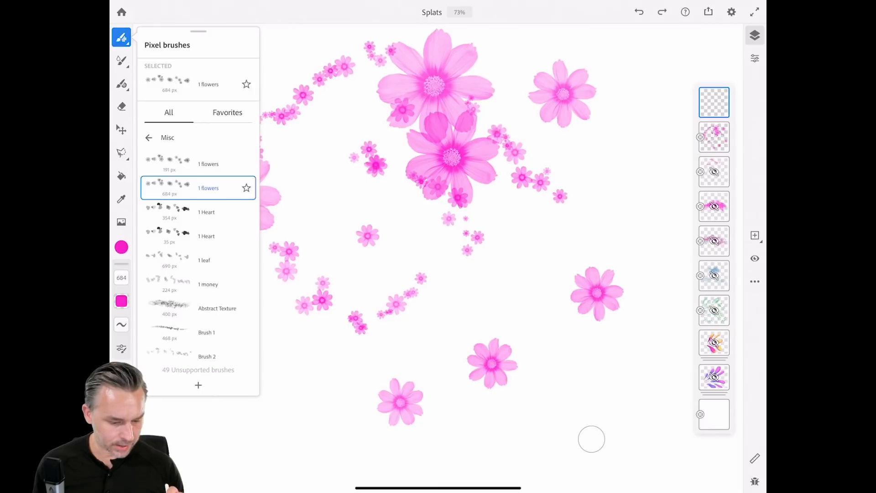
With Brush 2, paint faint pink marks at right, then faint petals at lower left at size 114.
scroll(199, 255, down, 10)
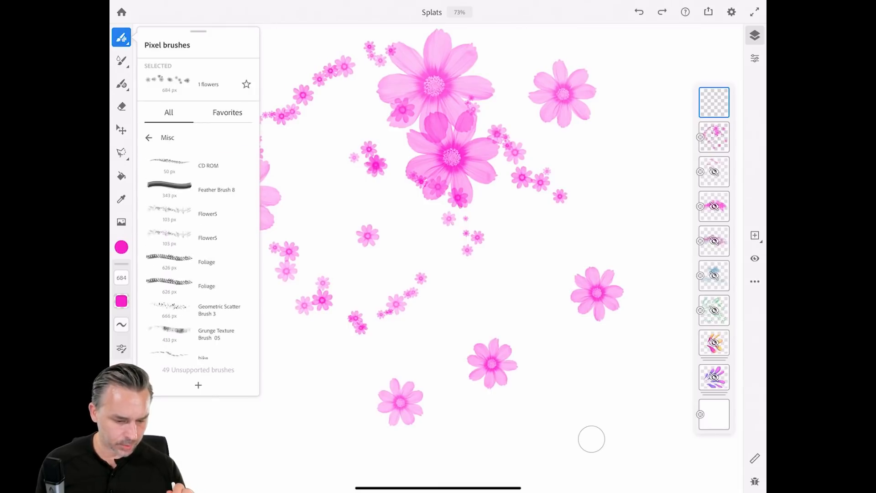
scroll(199, 256, down, 5)
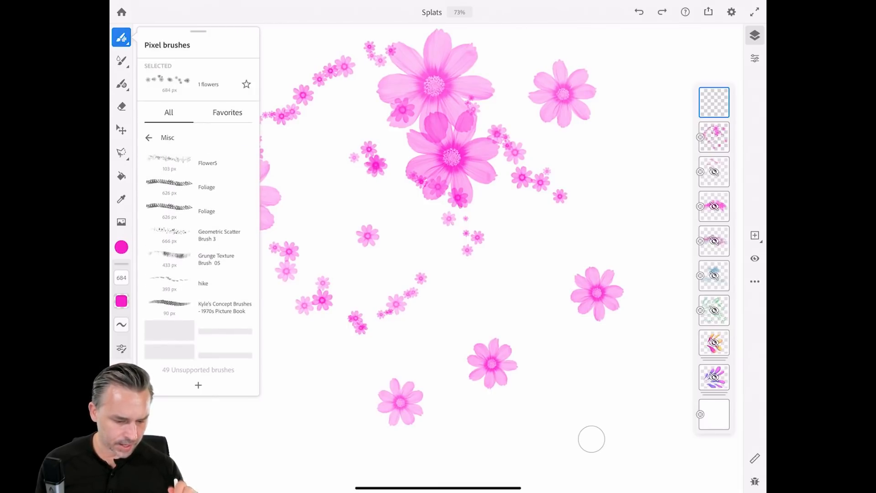
scroll(199, 256, down, 5)
scroll(198, 255, up, 5)
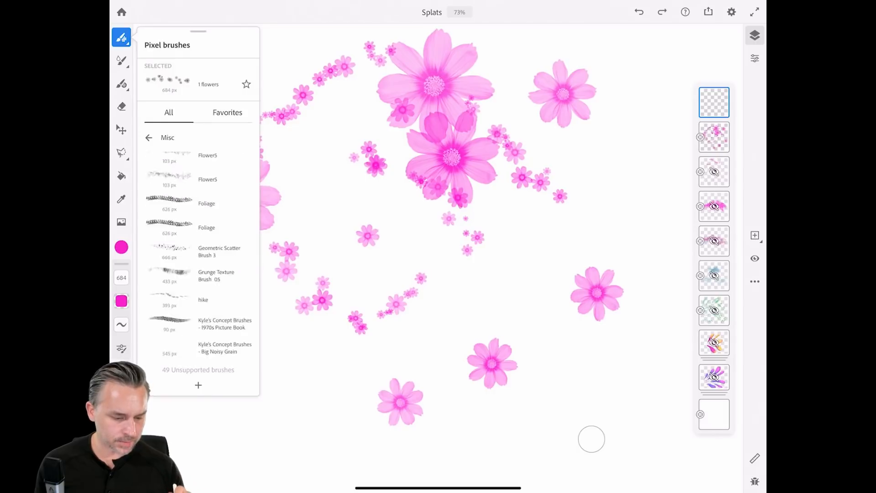
scroll(198, 255, up, 10)
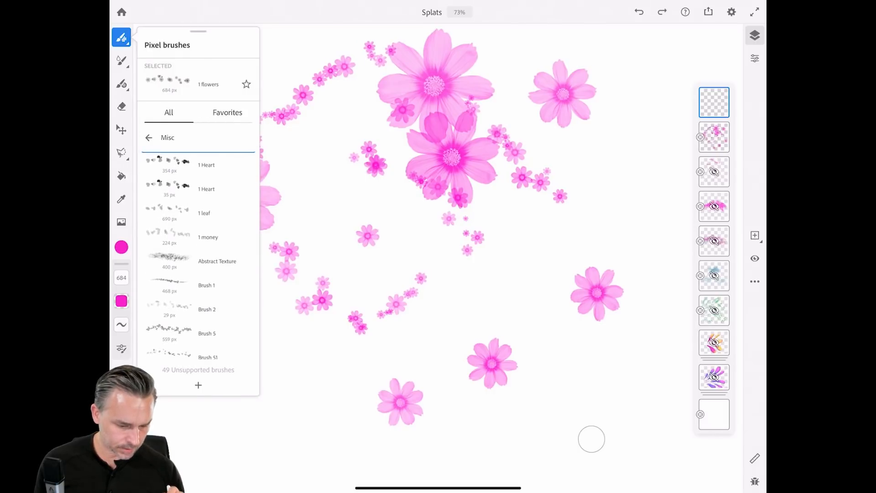
click(207, 310)
click(621, 151)
drag(618, 192, 643, 233)
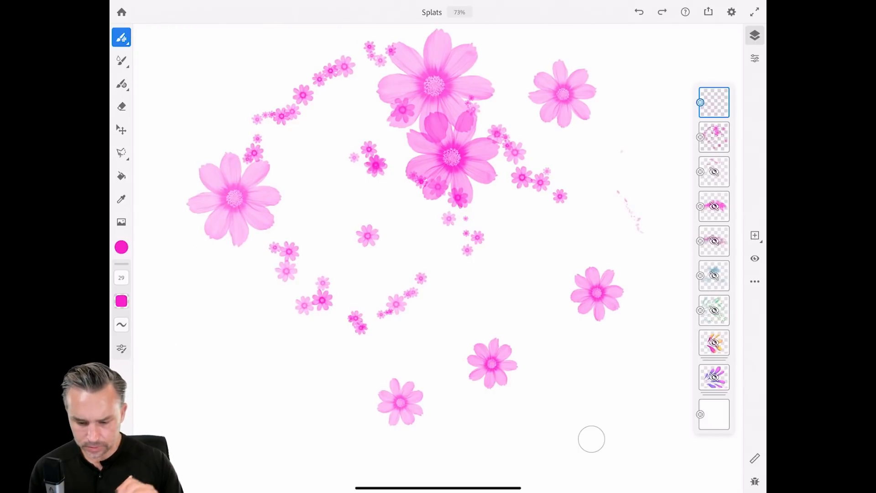
mouse_move(121, 277)
mouse_down()
mouse_move(142, 289)
mouse_move(143, 261)
mouse_up()
drag(211, 341, 230, 364)
mouse_move(281, 376)
mouse_down()
mouse_move(304, 361)
mouse_move(337, 384)
mouse_up()
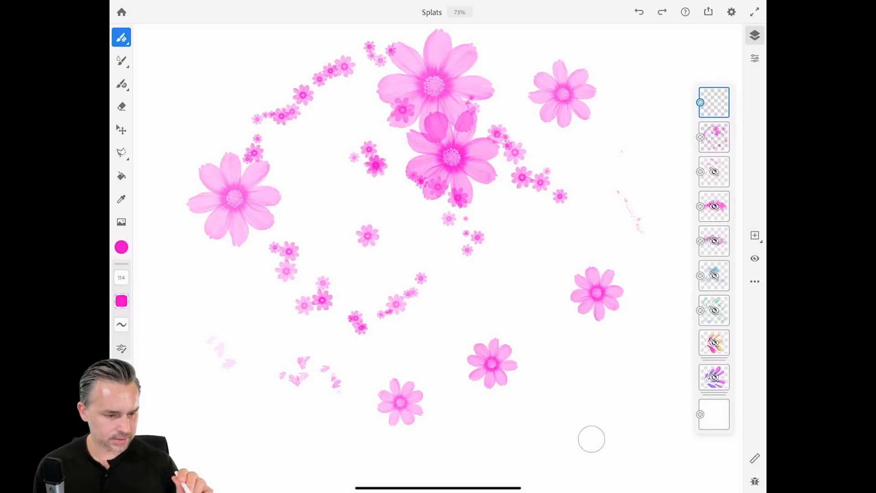
Stamp a large pink leaf near the canvas centre with the 1 leaf brush.
click(206, 285)
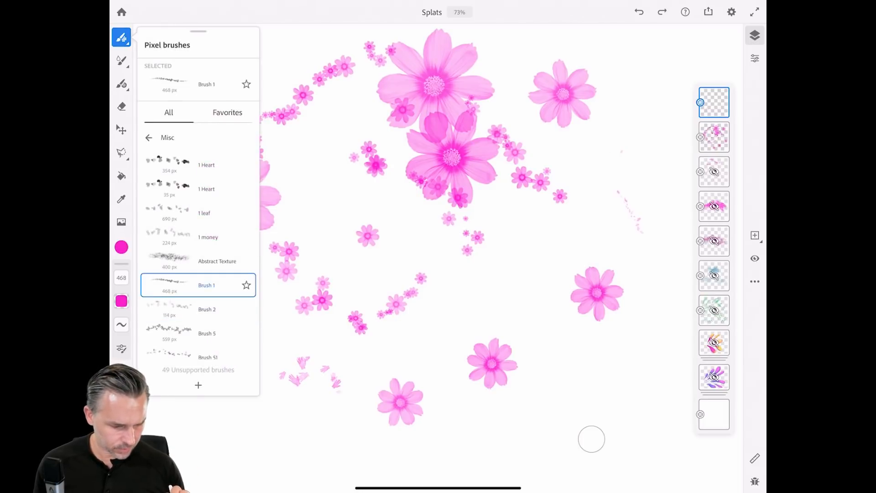
click(204, 213)
click(490, 273)
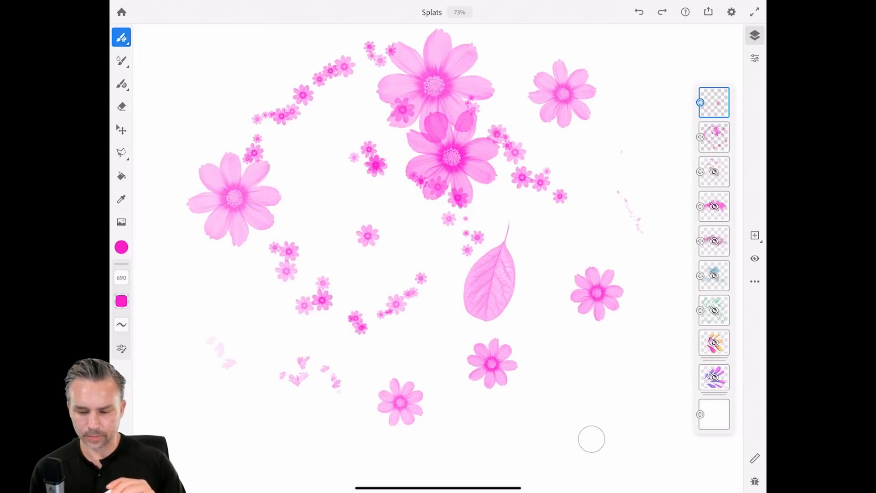
Add a new top layer, hide the flowers layer, and reselect the new layer.
click(755, 235)
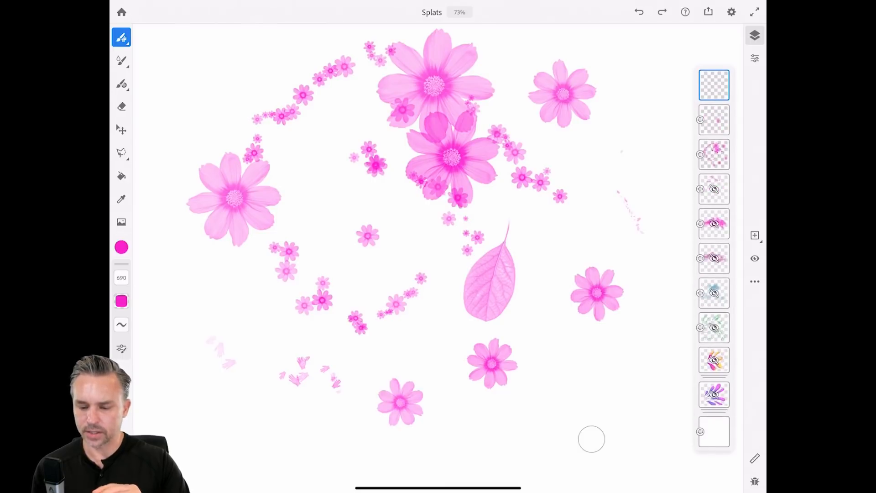
click(714, 85)
click(714, 119)
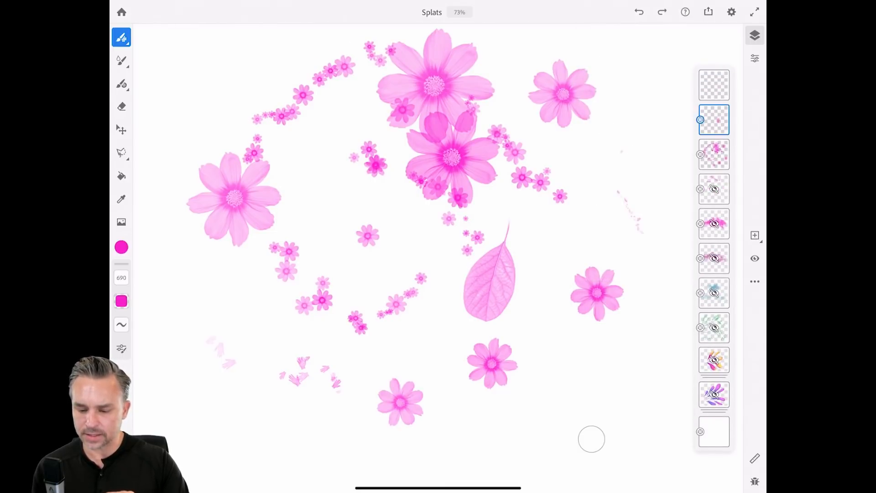
click(714, 154)
click(755, 258)
click(715, 85)
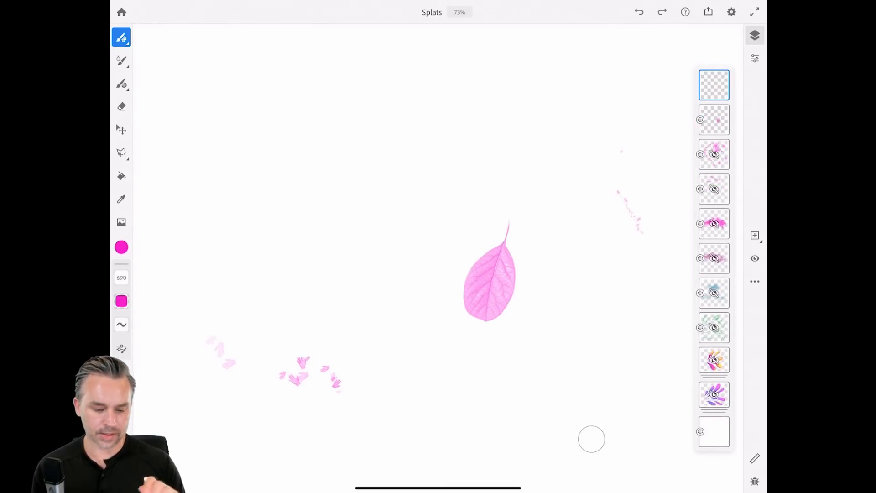
Undo the pink leaf stamps and switch the paint colour to a darker green.
click(263, 175)
click(310, 197)
click(639, 12)
click(639, 12)
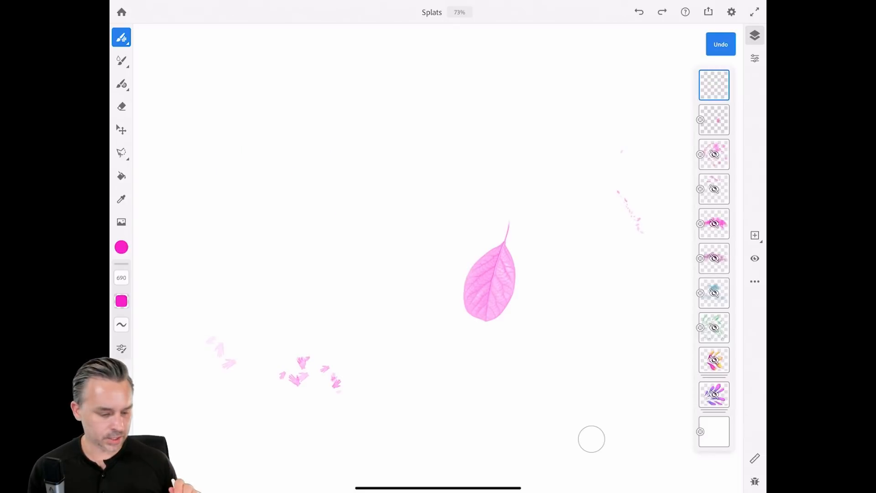
click(122, 247)
click(163, 181)
click(213, 339)
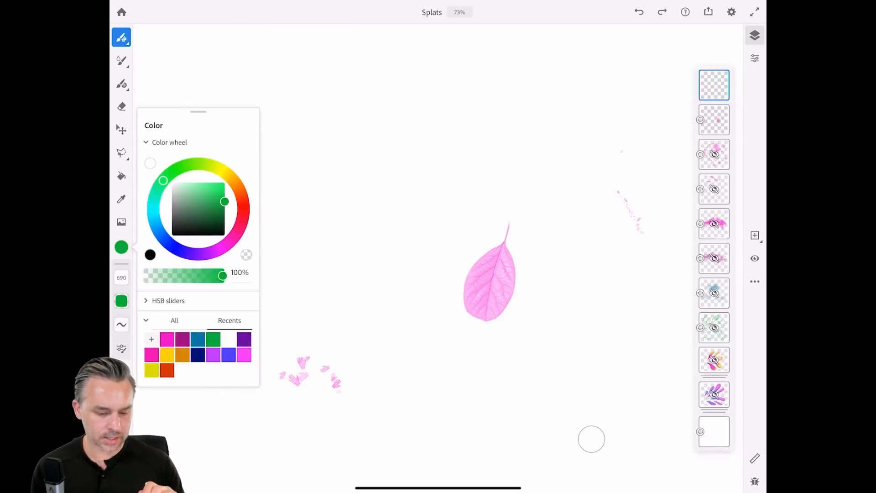
Stamp green leaves across the centre and right side of the canvas.
click(336, 213)
click(268, 115)
click(360, 69)
click(510, 138)
click(538, 203)
click(470, 366)
click(410, 195)
click(239, 332)
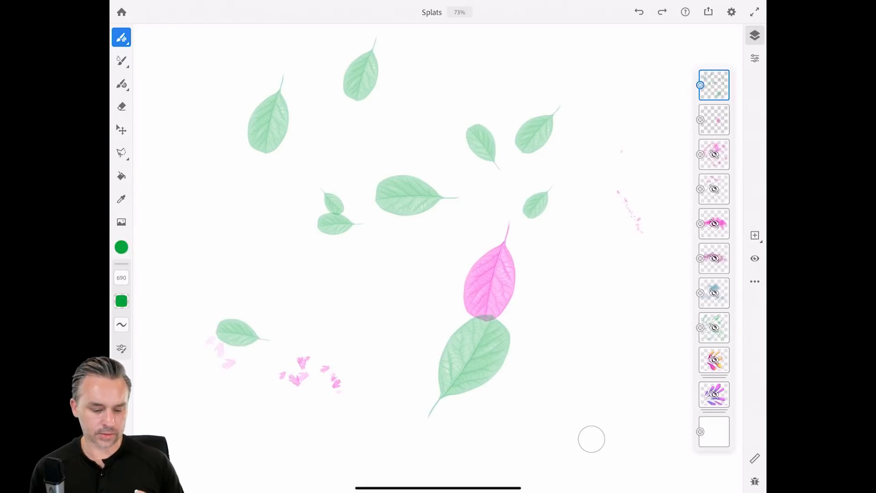
click(224, 433)
click(599, 267)
click(612, 357)
click(592, 175)
Fill the bottom, left, top and far-right areas with more green leaf stamps.
scroll(365, 187, down, 5)
scroll(365, 187, up, 1)
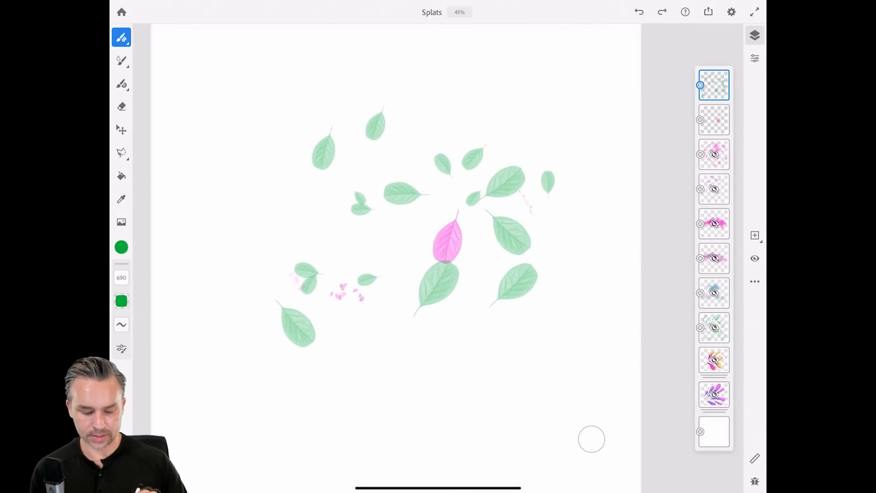
click(452, 409)
click(434, 388)
click(380, 430)
click(327, 477)
click(184, 229)
click(276, 232)
click(243, 115)
click(302, 65)
click(451, 77)
click(524, 149)
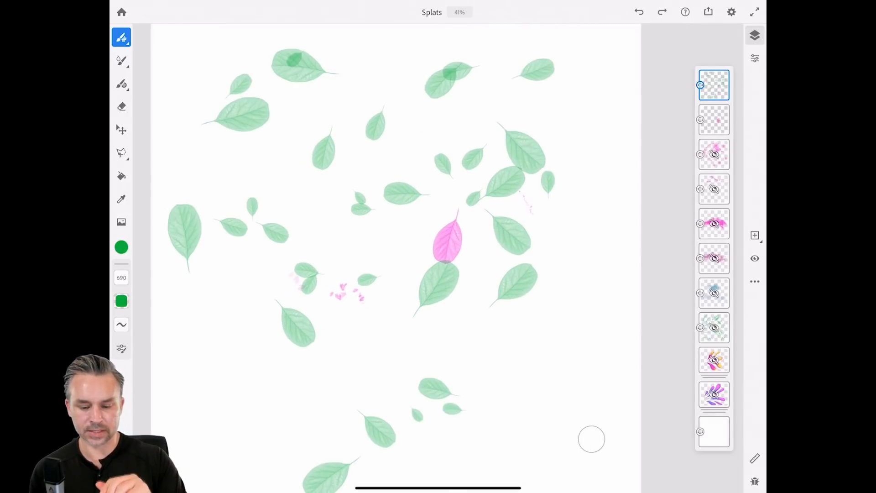
click(589, 135)
click(611, 196)
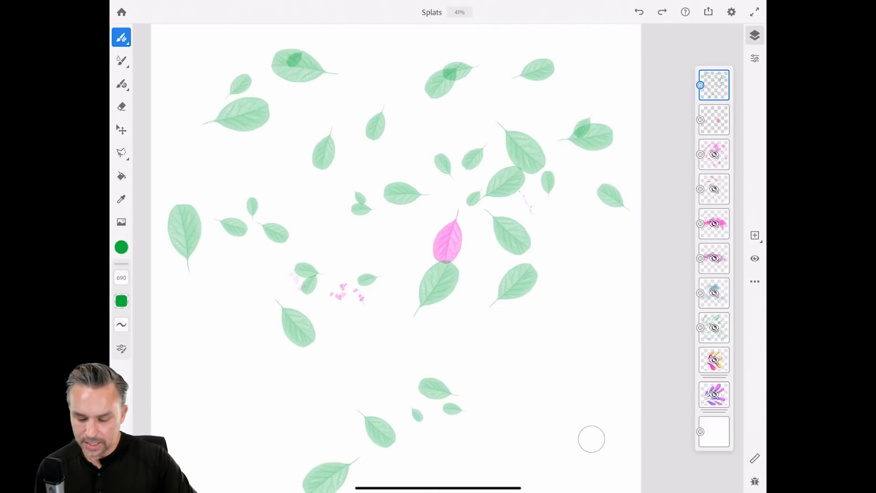
Make the orange-magenta and purple petal layers visible again, then save the artwork to Home.
click(715, 360)
click(755, 258)
click(714, 394)
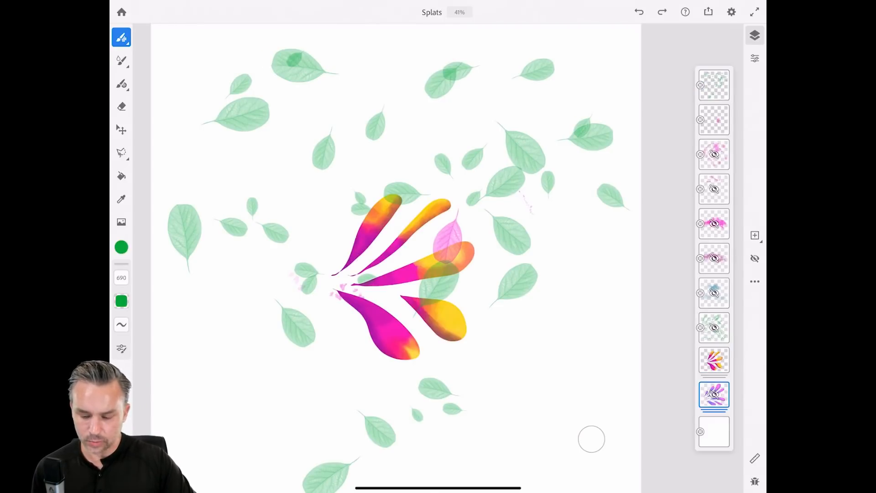
click(755, 259)
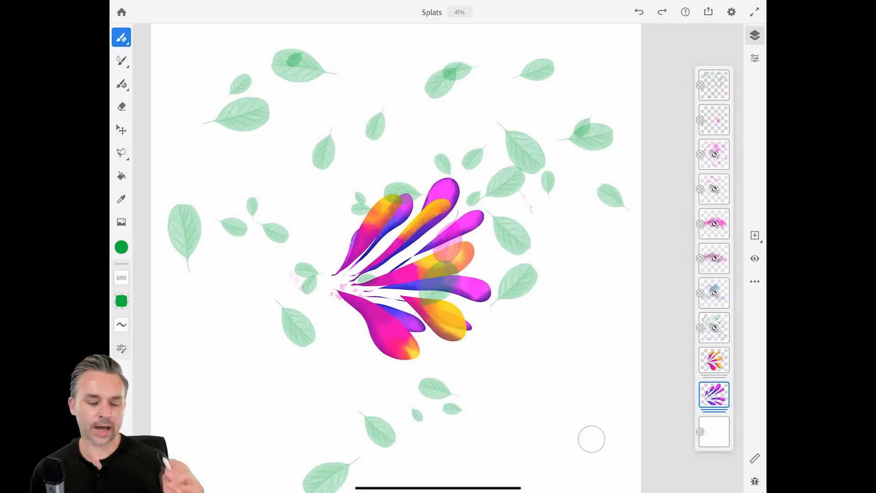
click(121, 12)
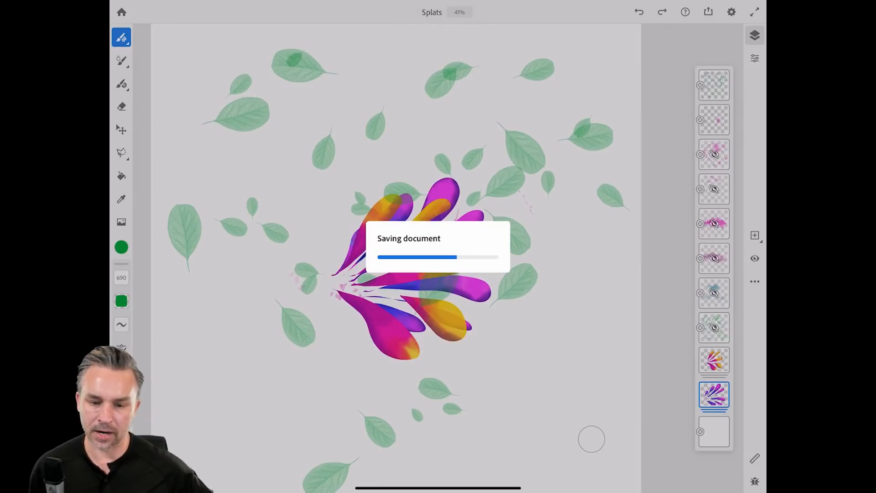
Let the Splats document finish saving so it heads the Recent list on Home.
mouse_move(310, 3)
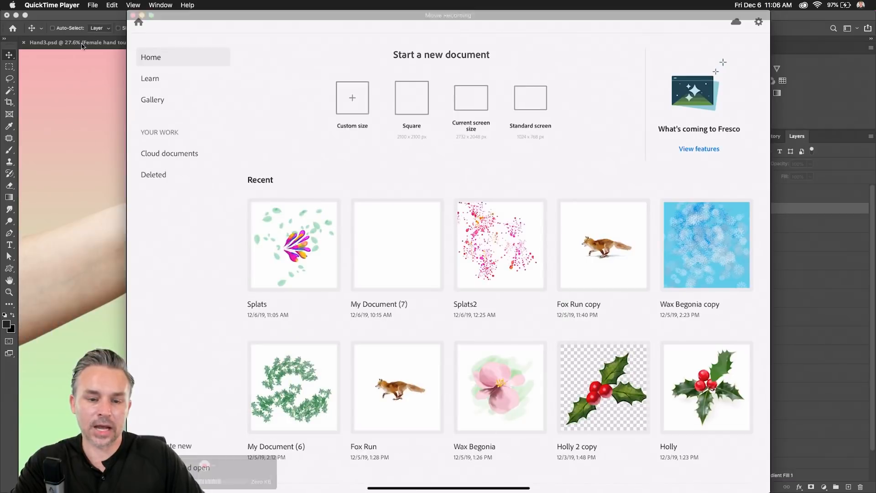
Bring the Photoshop hand composite forward as the active program.
click(141, 16)
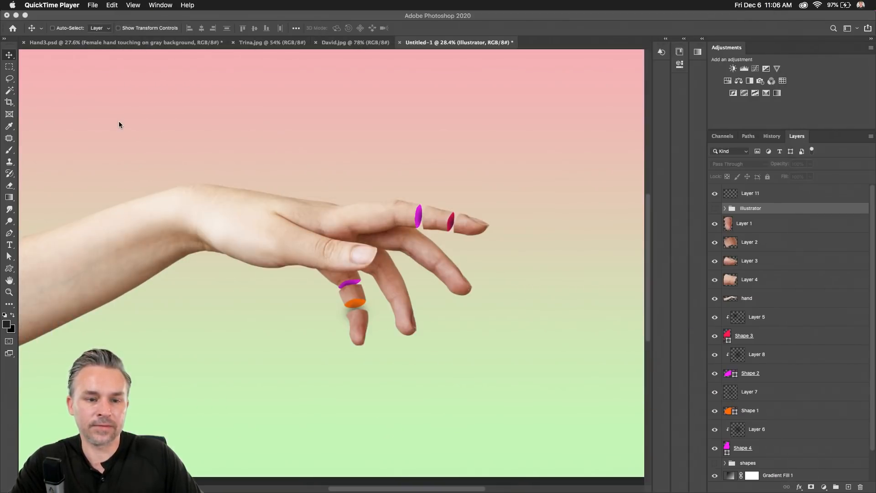
click(93, 5)
click(45, 177)
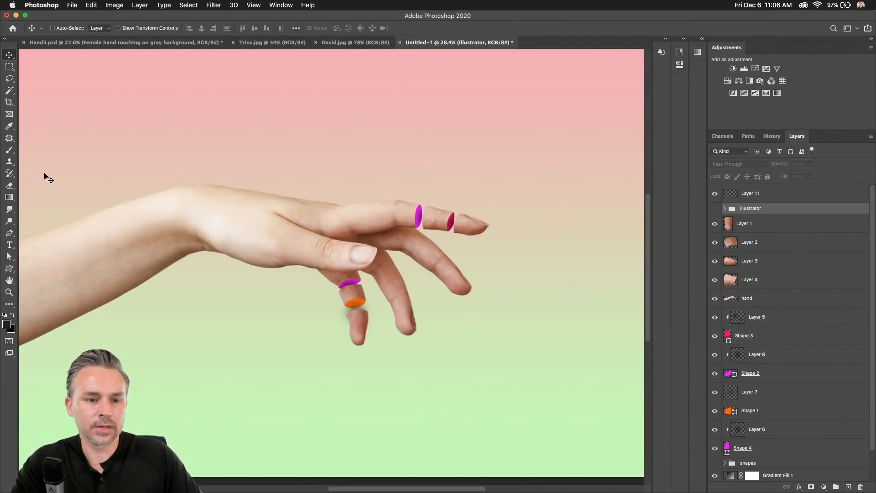
Open Splats2 from Cloud documents and float it in its own window.
click(73, 6)
click(78, 25)
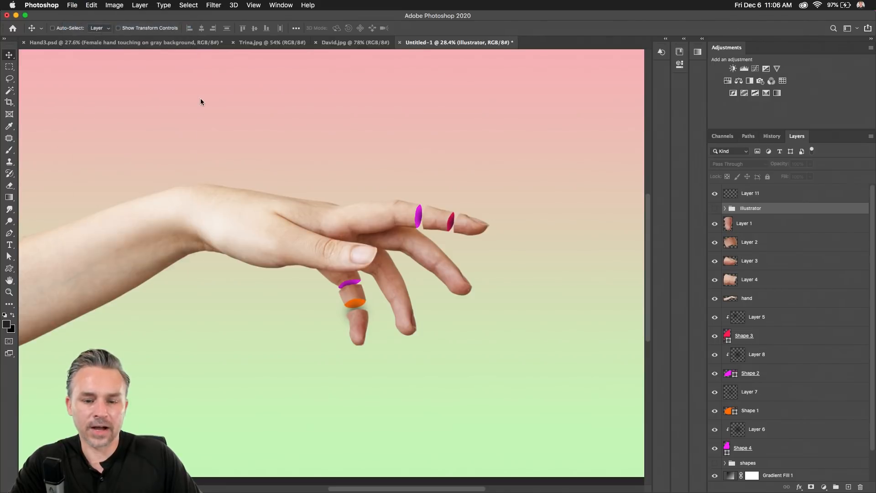
click(329, 284)
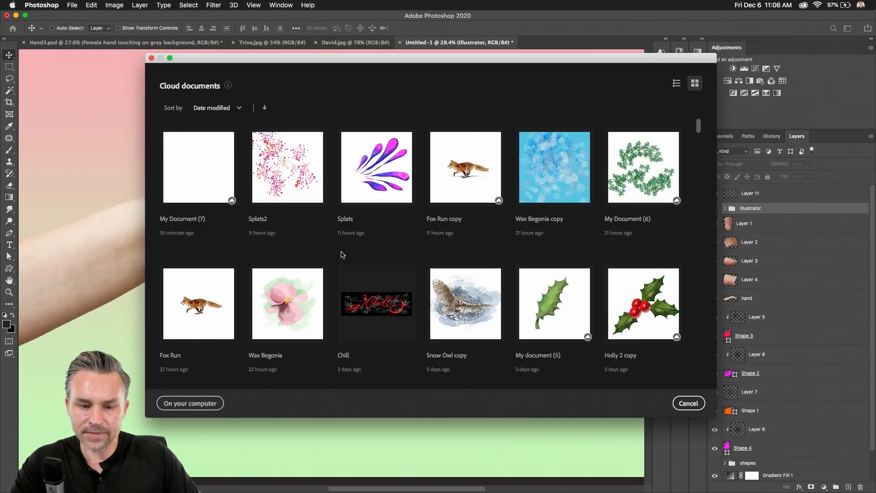
click(282, 164)
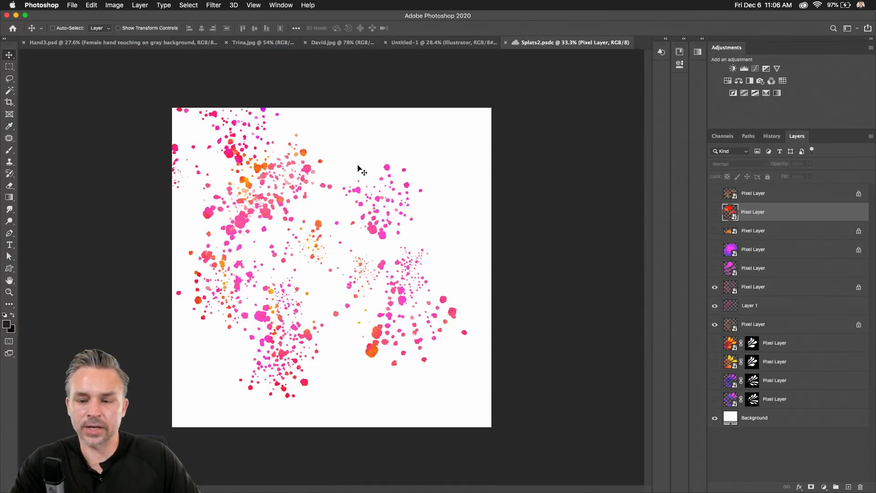
scroll(234, 223, up, 3)
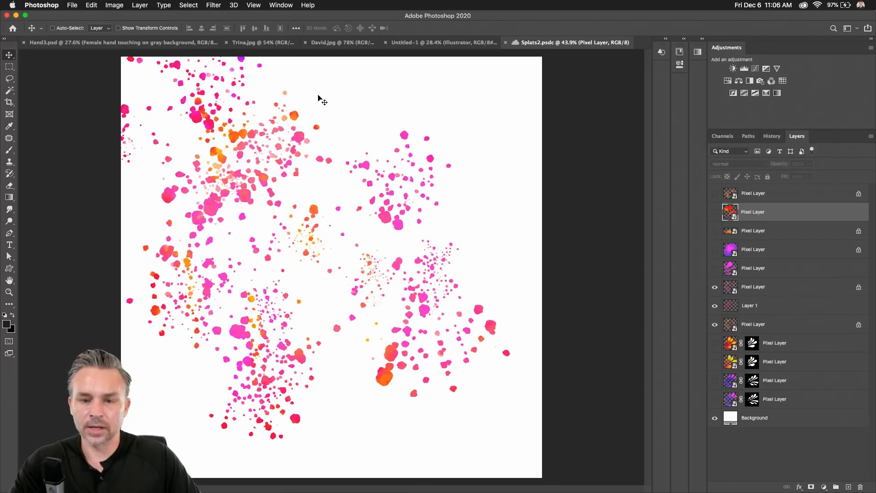
drag(543, 46, 650, 111)
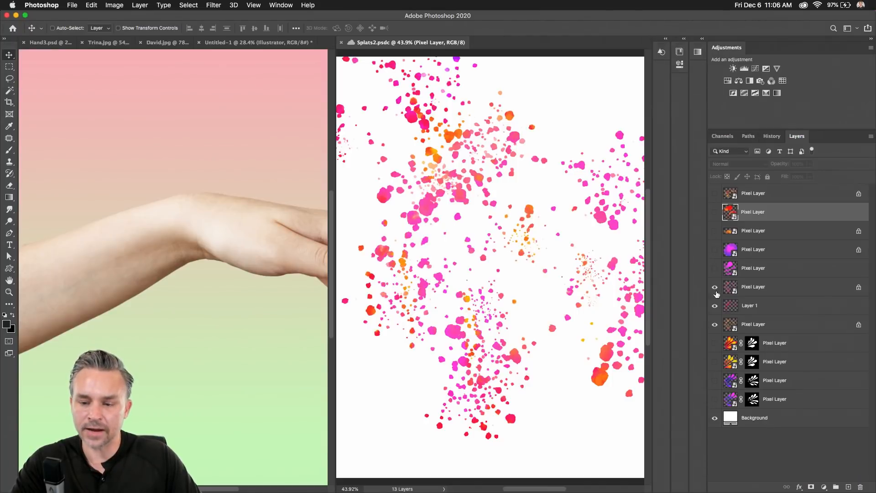
Merge Splats2's two orange petal layers and drag the result into the hand composite.
click(783, 352)
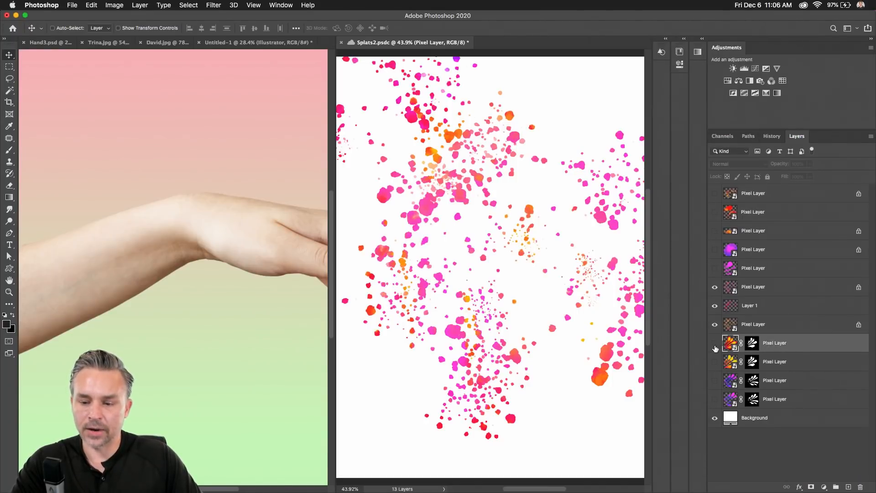
click(715, 343)
click(715, 362)
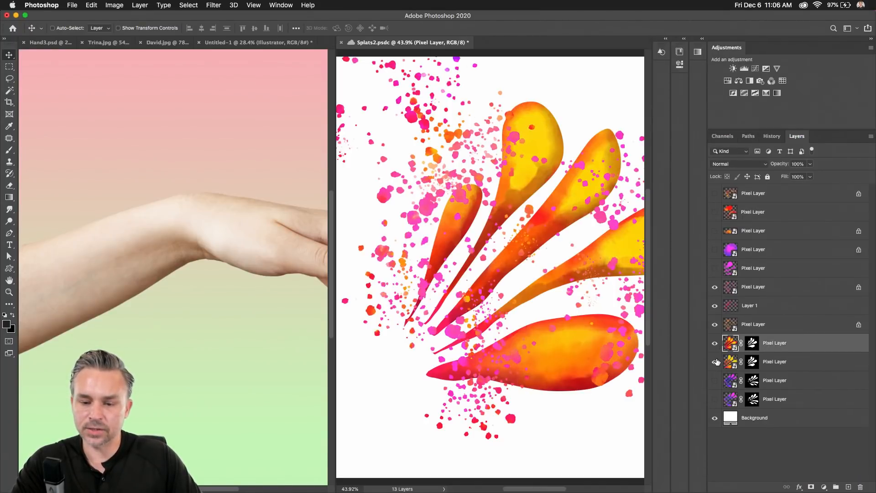
click(774, 363)
shift+click(783, 348)
right_click(783, 347)
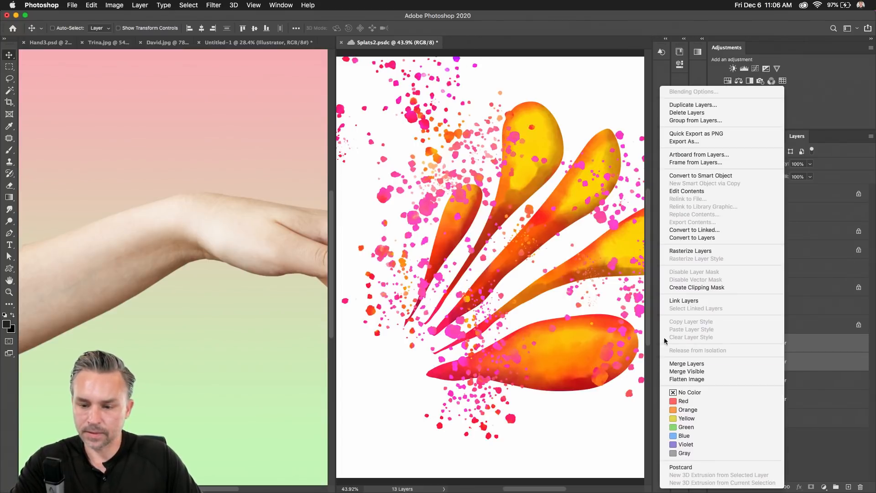
click(722, 363)
drag(731, 346, 112, 285)
Show and merge the two purple splat layers, then copy them into the hand composite.
click(497, 256)
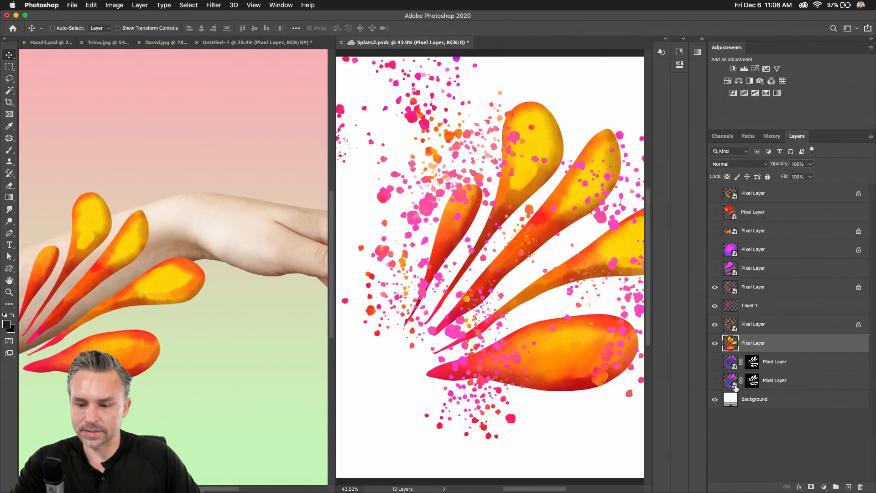
click(715, 362)
click(715, 380)
drag(715, 343, 715, 286)
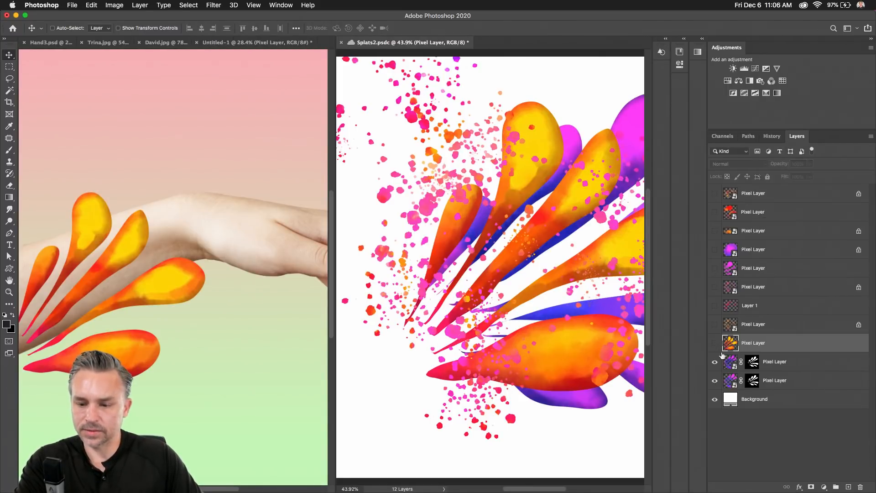
click(774, 363)
shift+click(777, 380)
right_click(778, 377)
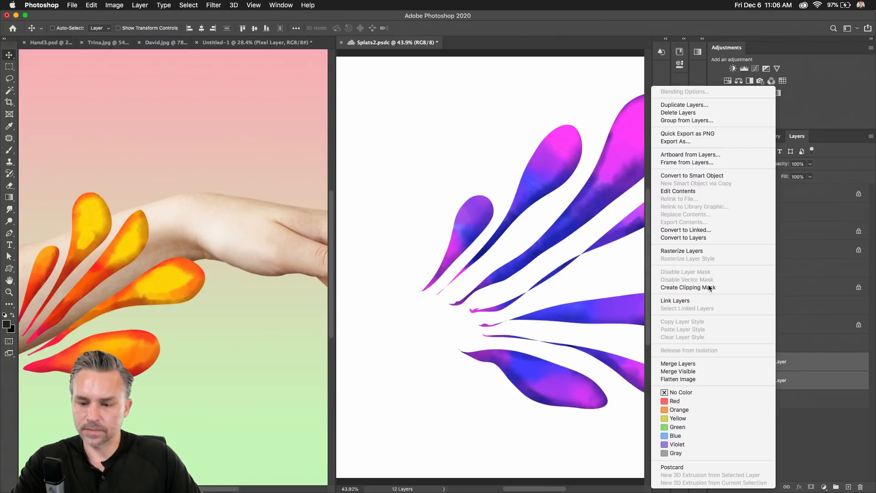
click(678, 364)
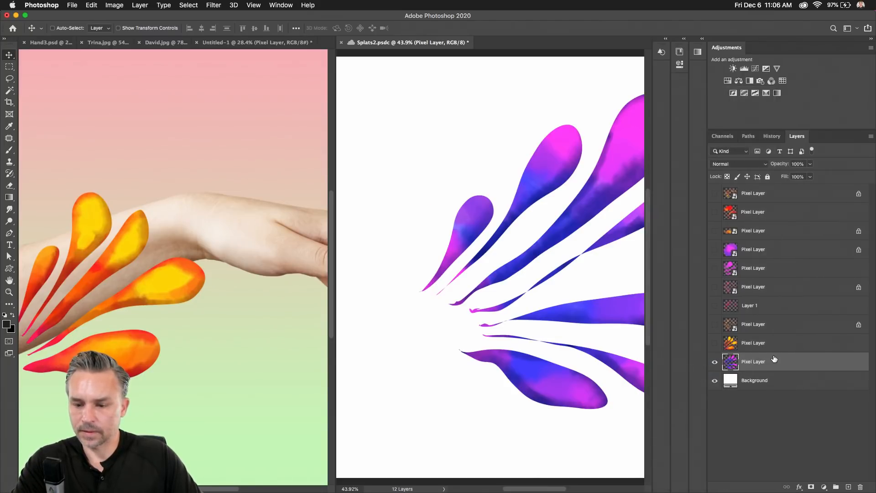
drag(775, 359, 239, 336)
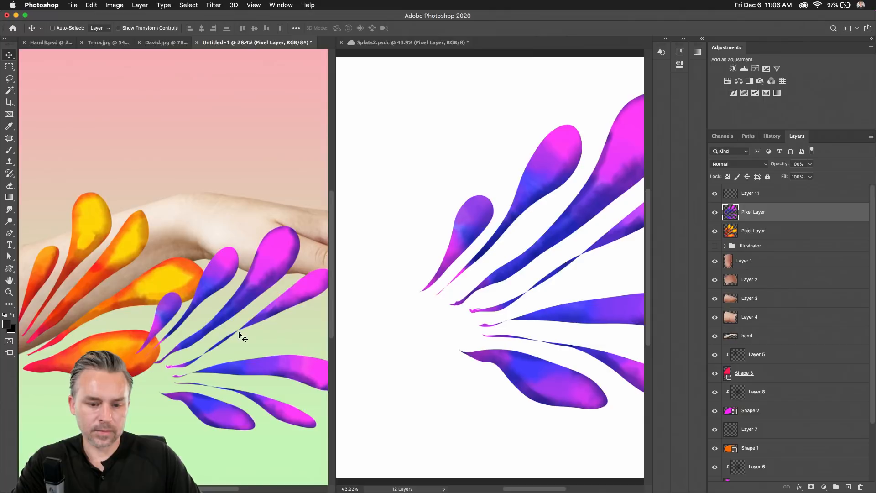
Save and close the Splats2 document.
click(337, 60)
key(super+s)
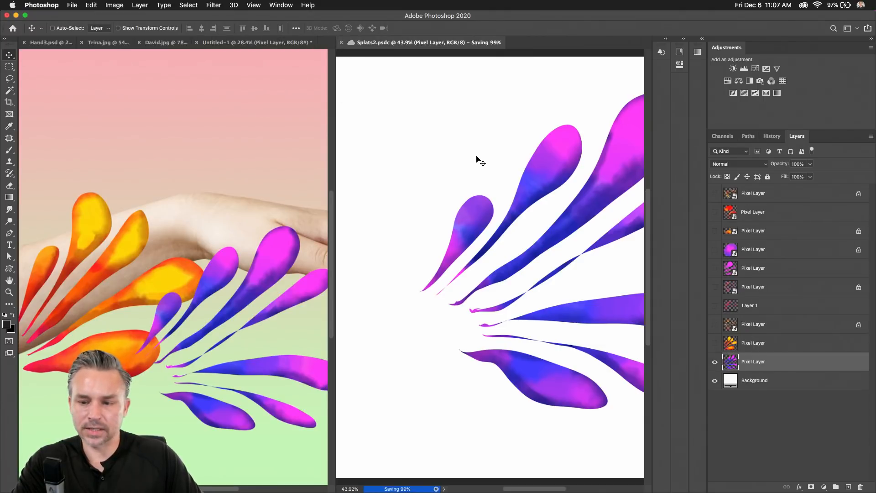
click(341, 42)
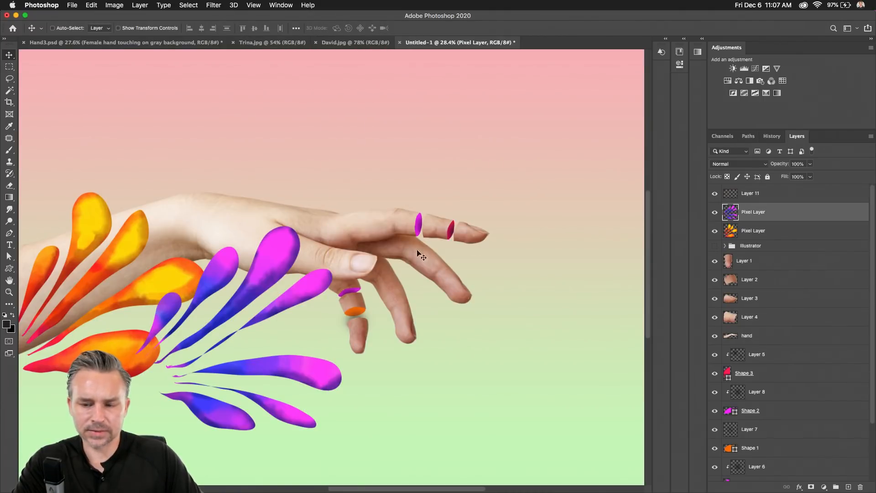
Move the purple and orange splats onto the fingers, then free-transform the orange layer.
drag(238, 254, 471, 171)
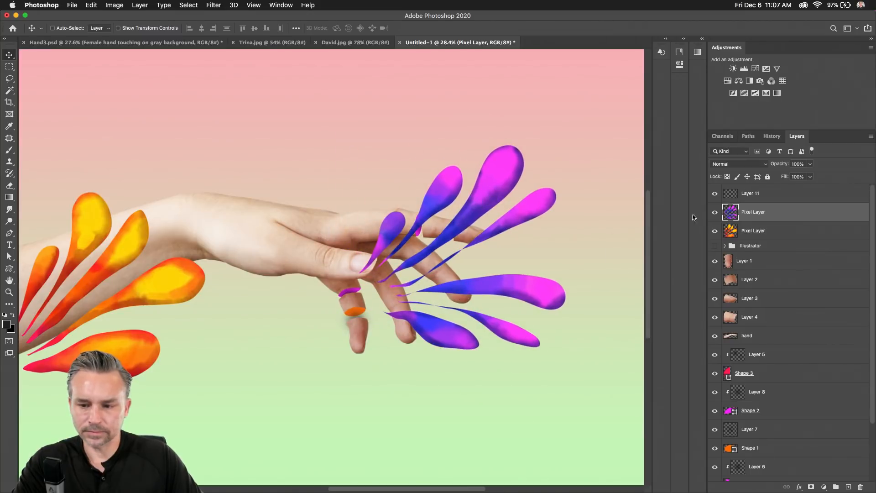
click(730, 232)
drag(171, 271, 486, 310)
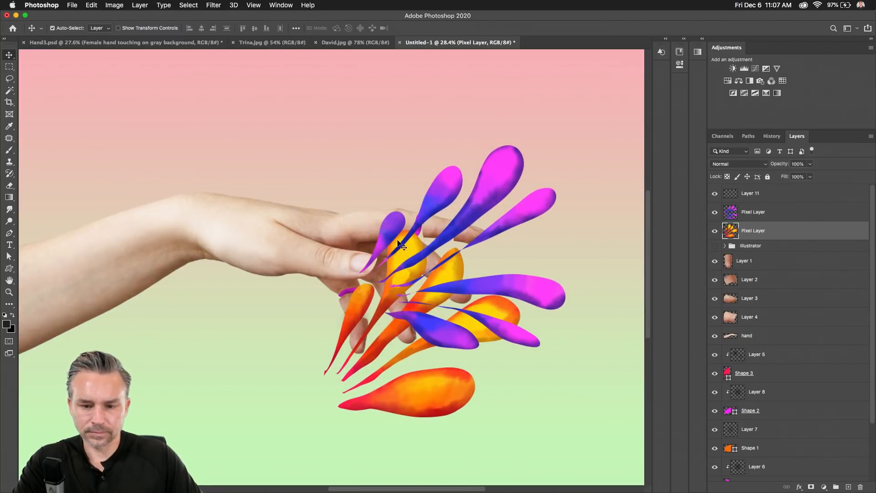
key(super+t)
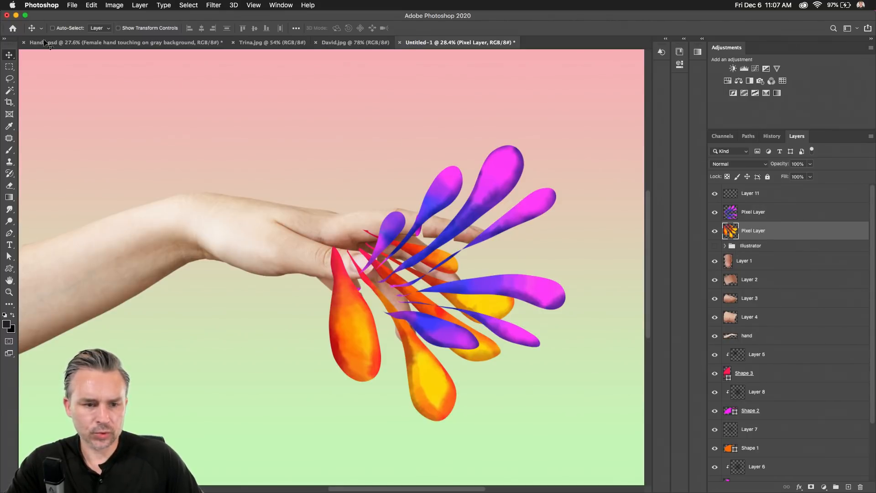
scroll(415, 103, down, 3)
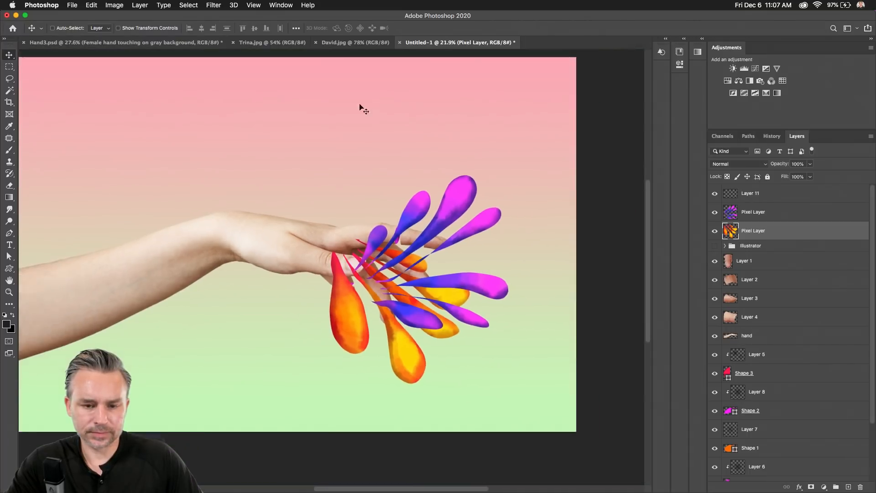
Hide Hand3.psd's gray hand layer and copy its Hand group into Untitled-1.
click(81, 43)
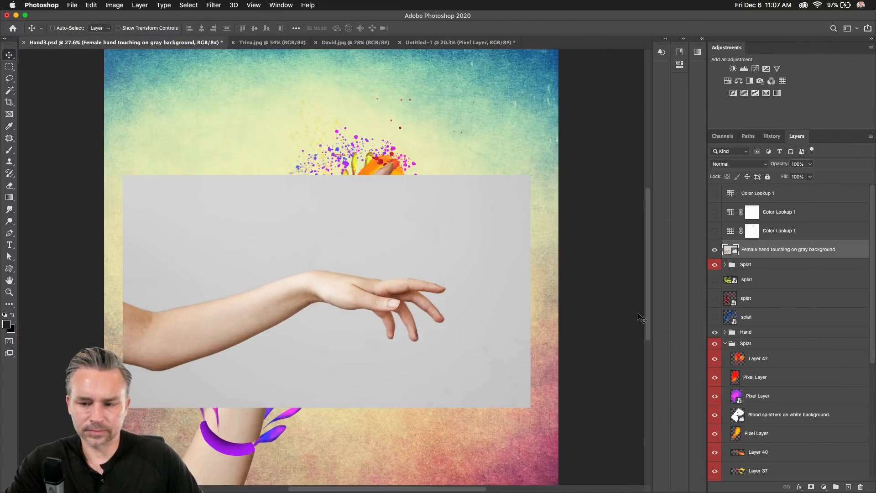
click(715, 251)
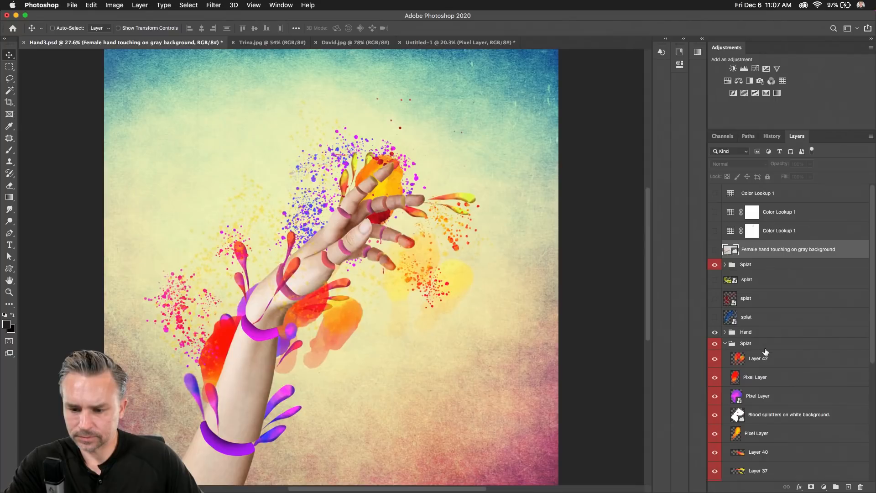
click(752, 338)
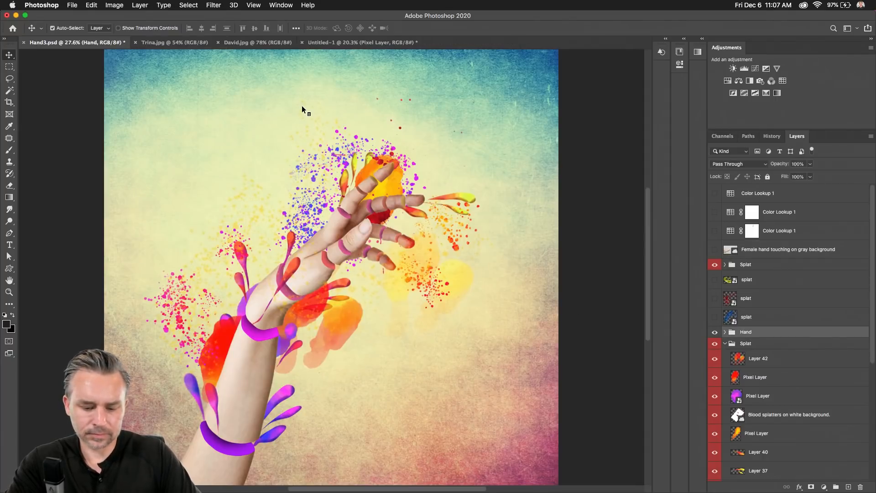
key(super+alt+t)
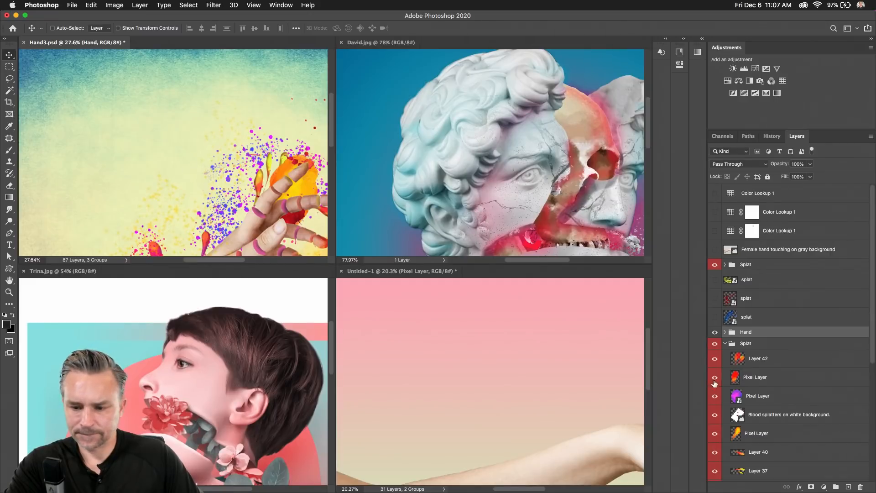
drag(746, 339, 545, 459)
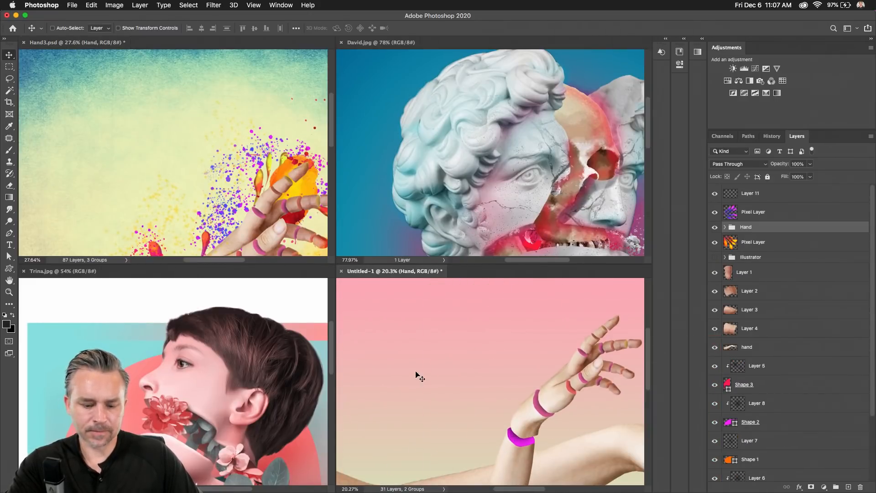
key(super+alt+shift+c)
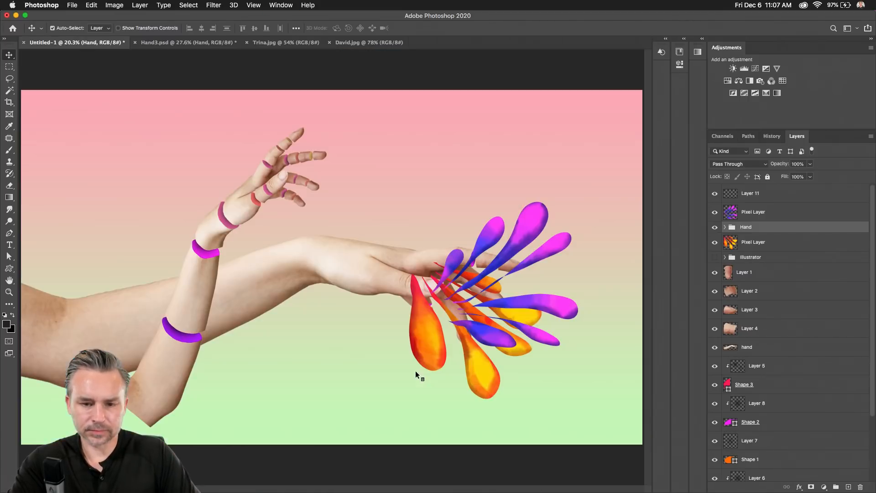
Rotate the ringed arm about 51.5° and scale it to roughly 155% along the forearm.
drag(200, 286, 313, 338)
key(super+t)
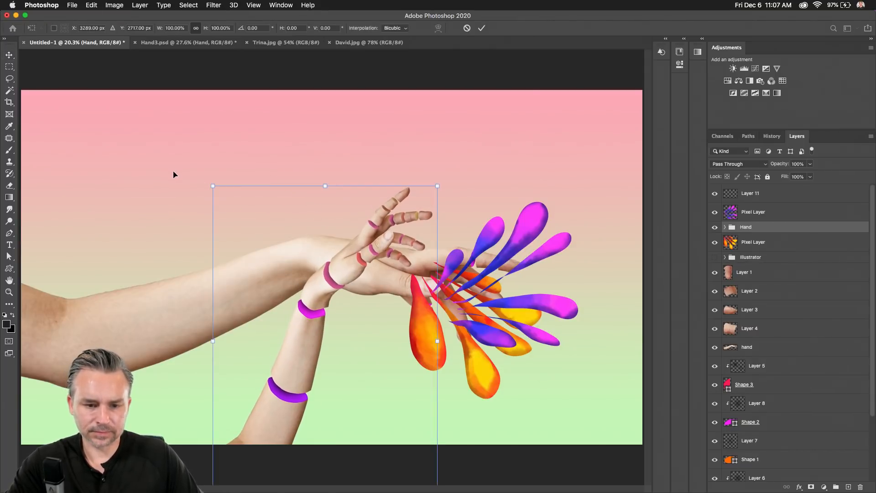
drag(208, 171, 493, 228)
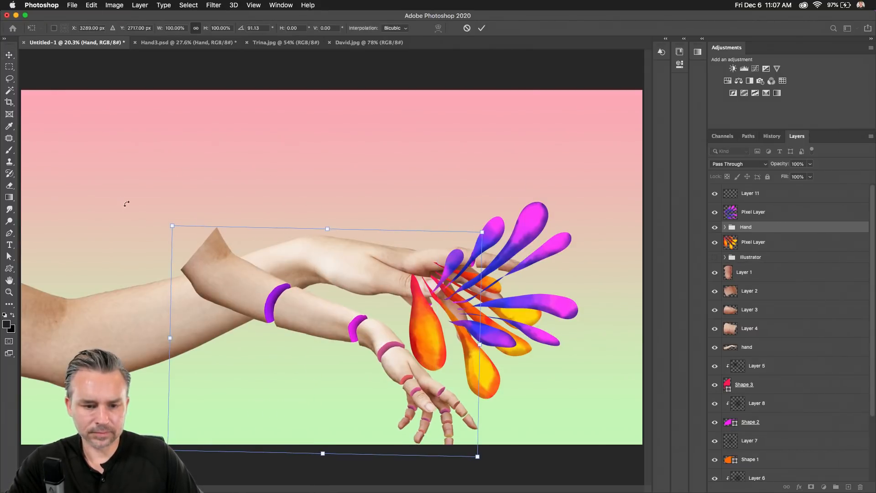
drag(171, 224, 66, 151)
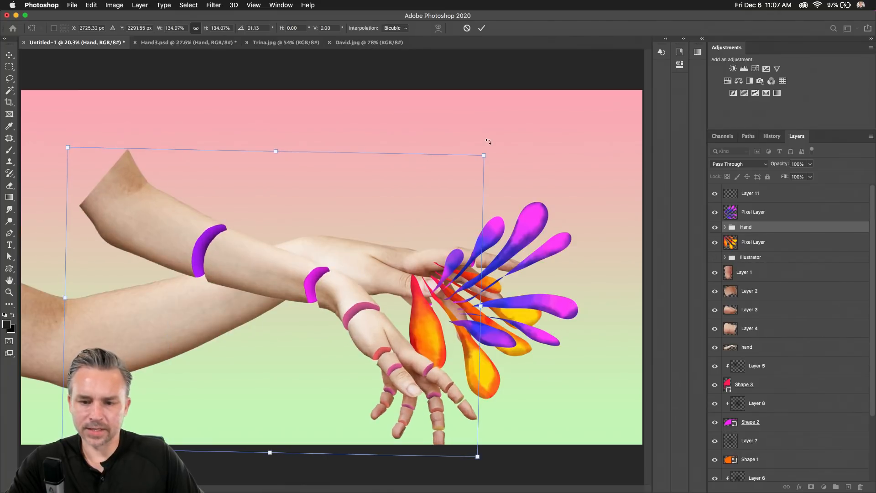
drag(429, 102, 326, 101)
drag(279, 267, 315, 278)
drag(53, 325, 28, 302)
scroll(29, 301, down, 4)
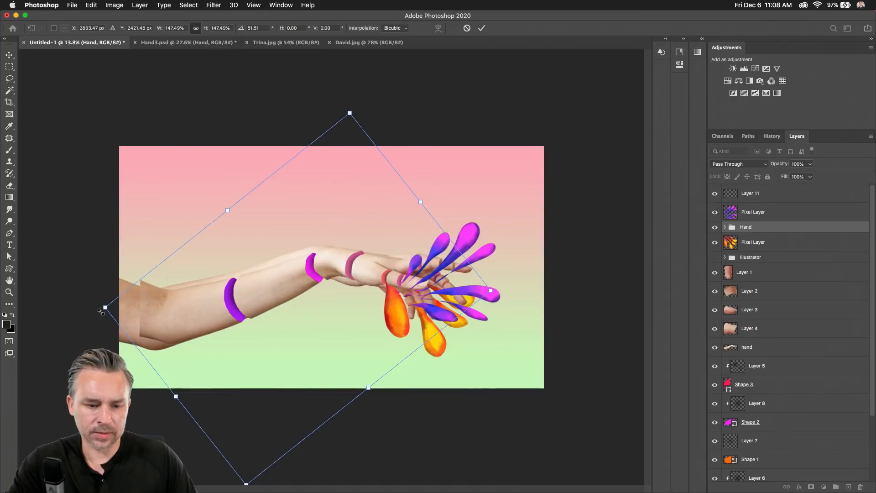
drag(105, 308, 86, 308)
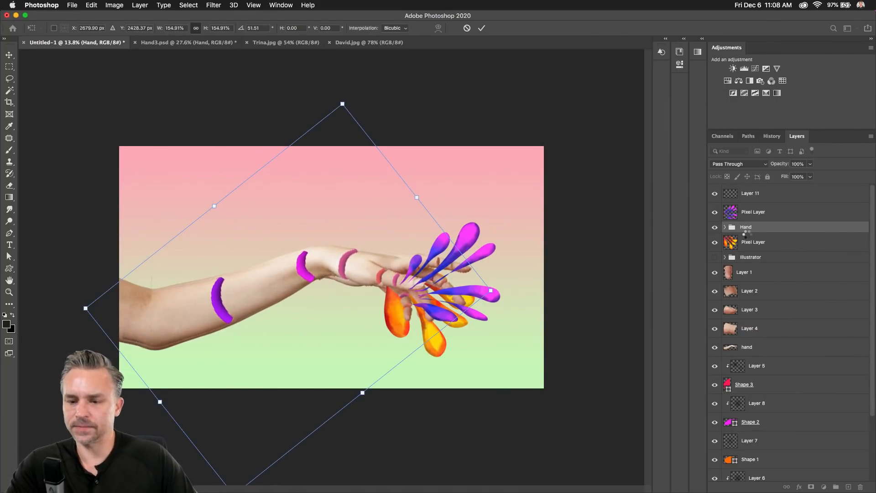
key(Return)
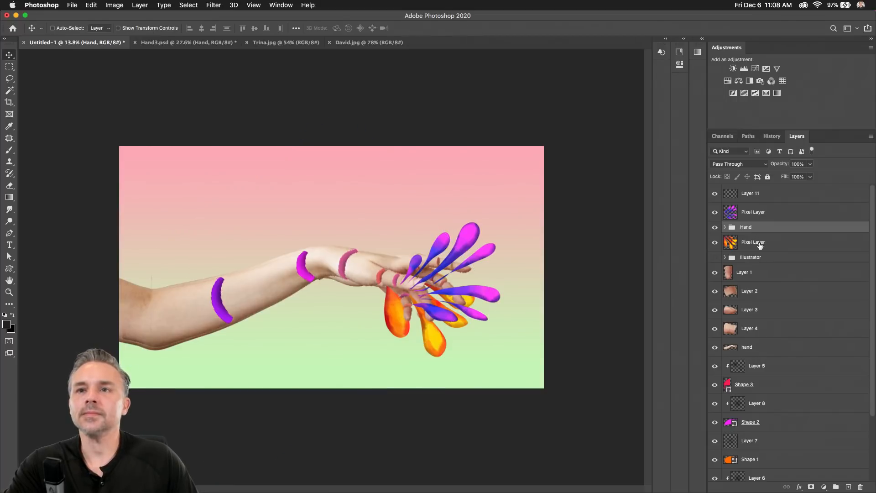
Delete the old hand layers from Layer 1 through Shape 4.
click(714, 228)
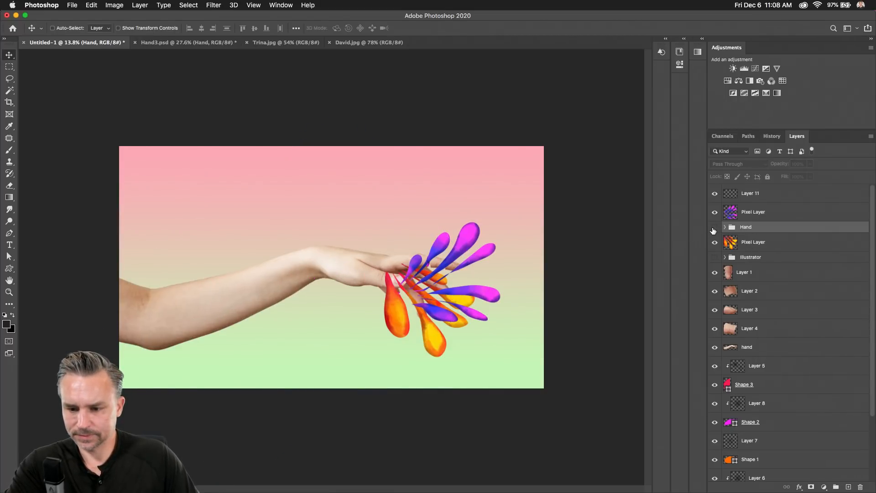
click(739, 277)
scroll(743, 376, down, 3)
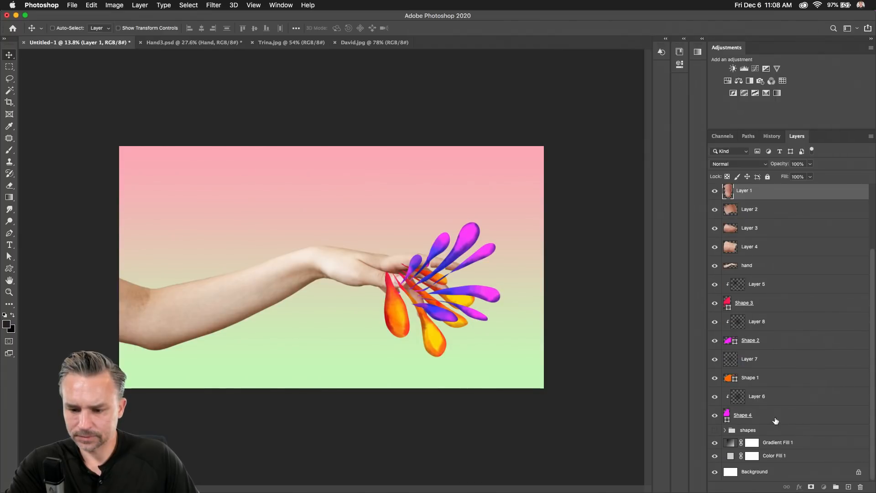
shift+click(776, 419)
click(861, 487)
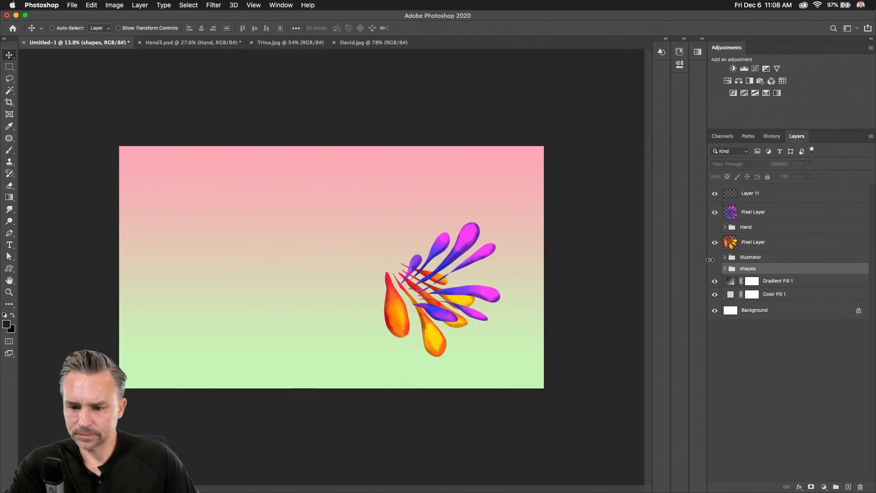
Show the Hand group again, nudge the arm up, then reposition and hide the purple petals.
click(724, 232)
drag(214, 266, 211, 251)
key(super+equal)
key(super+equal)
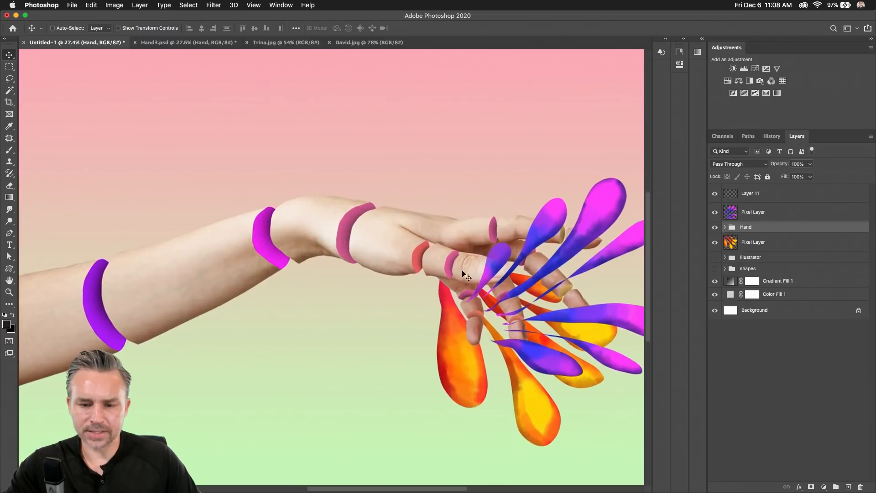
drag(427, 205, 299, 190)
click(757, 213)
key(super+equal)
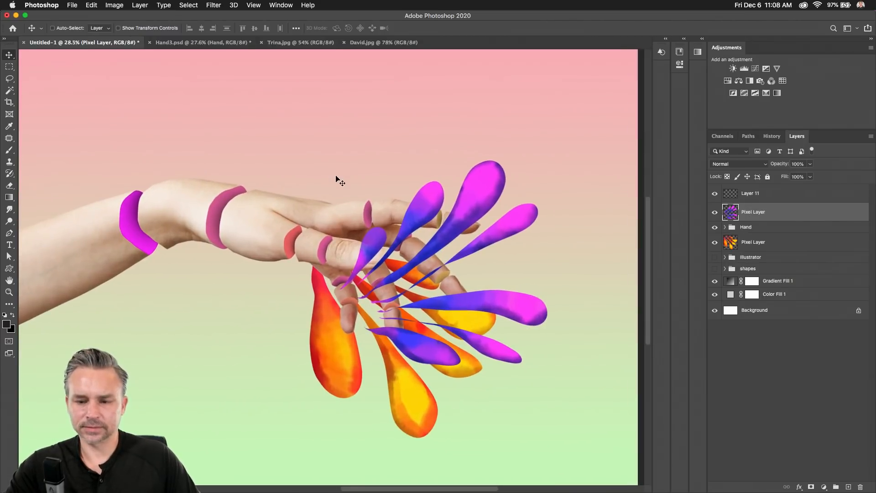
drag(452, 269, 119, 204)
click(715, 211)
Place the orange flames layer above the Hand group, over the fingers.
click(749, 243)
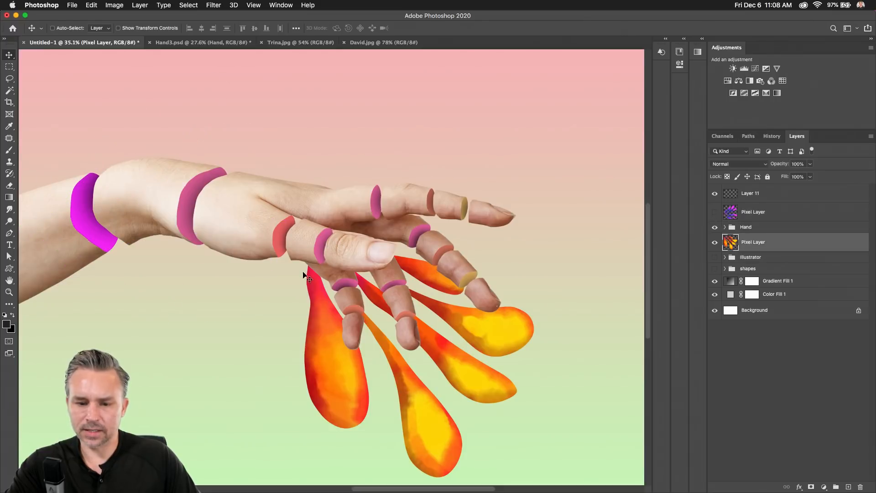
drag(362, 200, 308, 134)
drag(788, 199, 789, 204)
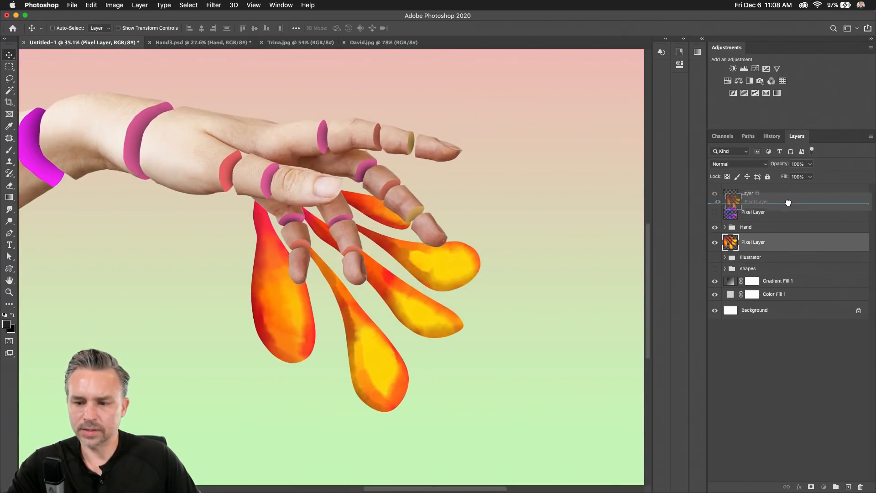
mouse_move(267, 235)
mouse_down()
mouse_move(349, 289)
mouse_move(333, 263)
mouse_up()
key(l)
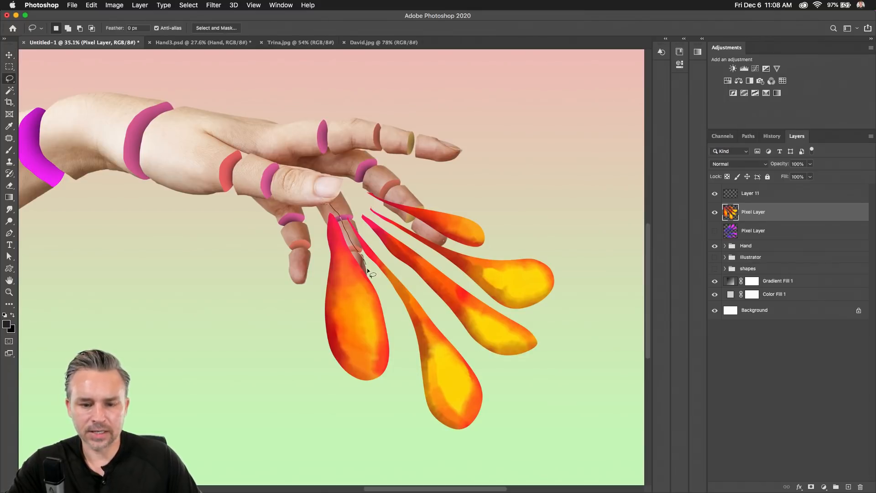
drag(393, 360, 297, 342)
key(super+d)
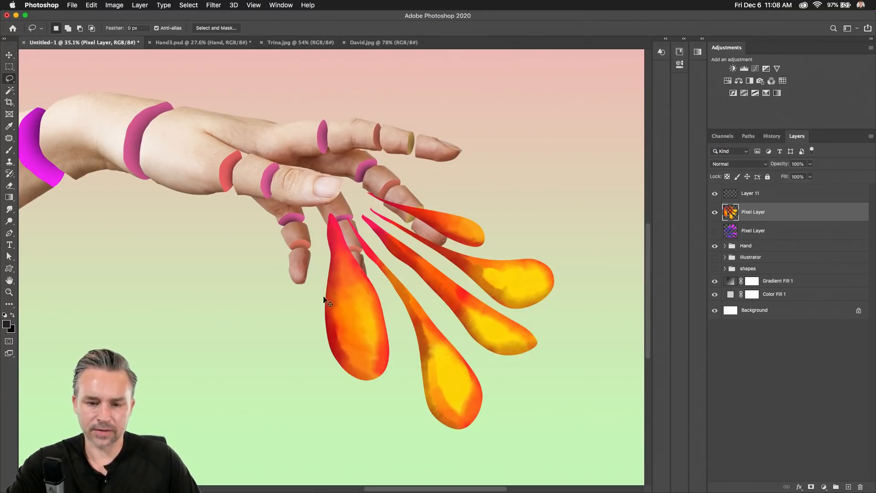
Shrink the flames to about 62%, rotate them and fan them from the fingertips.
key(super+t)
drag(556, 432, 469, 339)
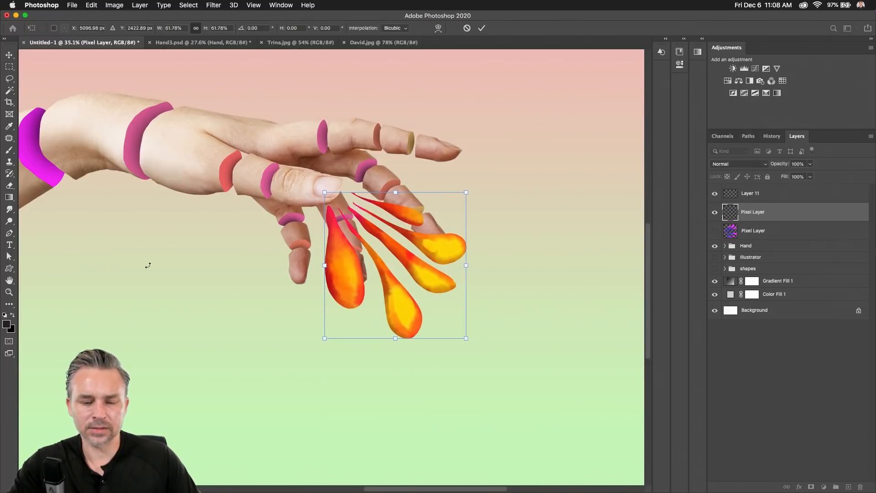
key(Return)
key(v)
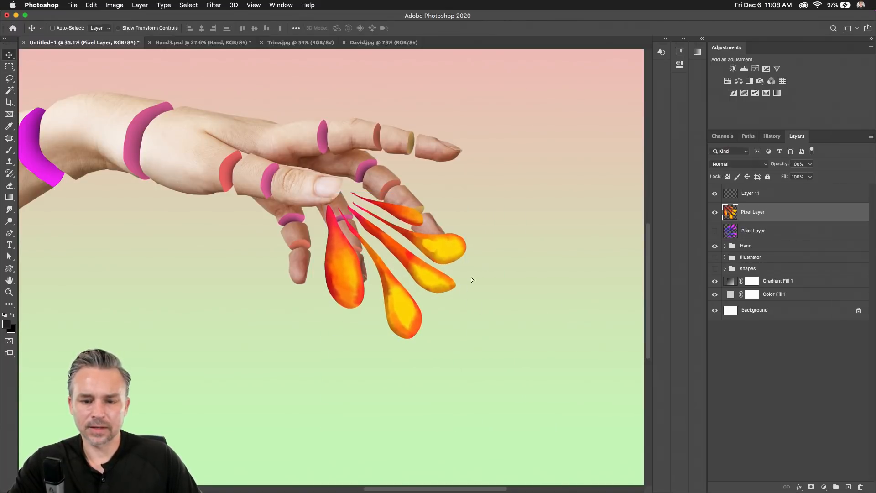
drag(471, 278, 556, 218)
key(super+t)
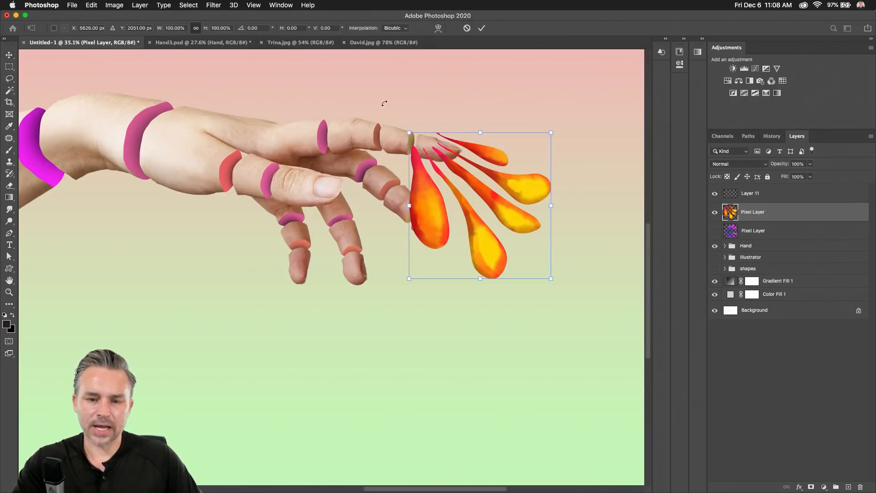
drag(385, 103, 374, 125)
key(Return)
drag(458, 219, 467, 201)
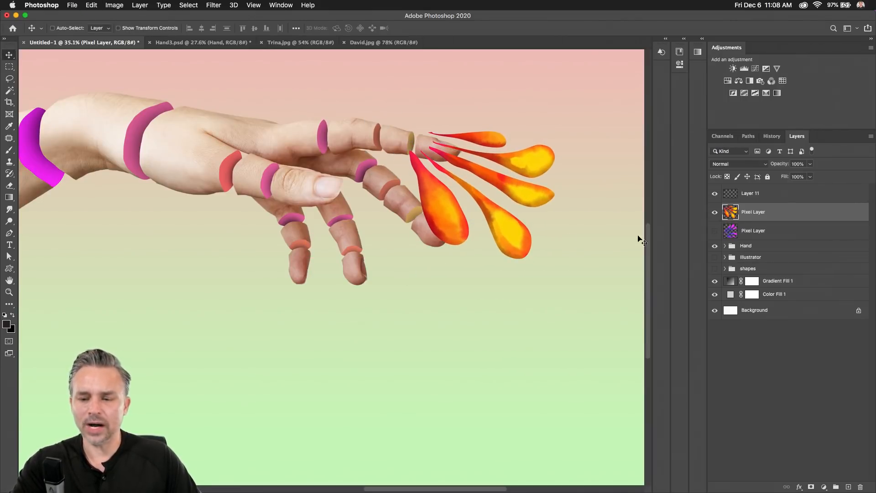
click(9, 209)
drag(338, 269, 382, 253)
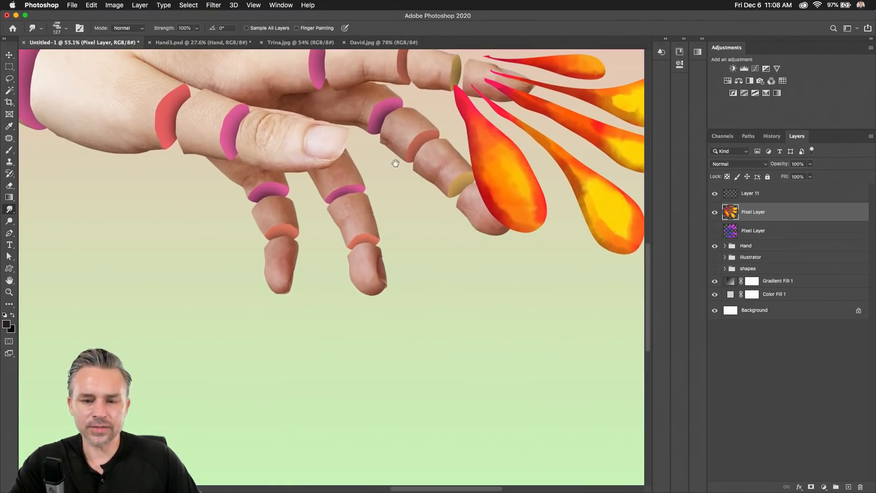
Give the Smudge tool the Soft Round brush and undo the test streak.
drag(395, 163, 393, 257)
click(67, 28)
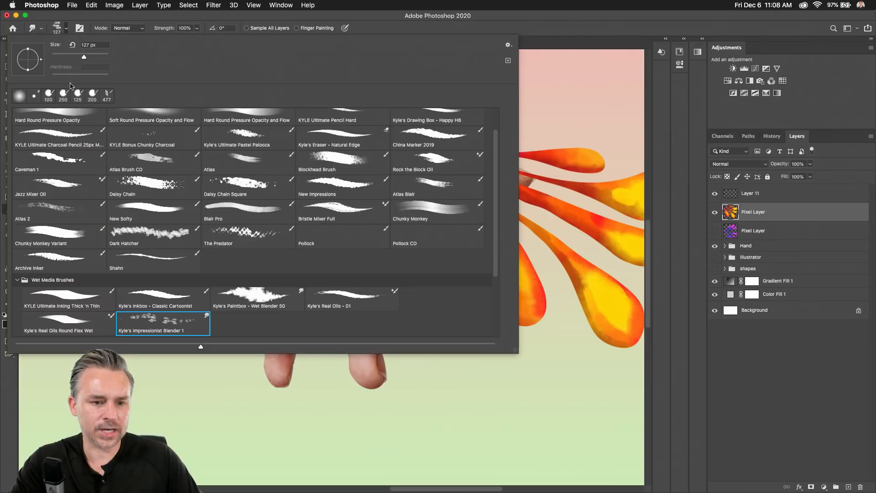
scroll(61, 134, up, 2)
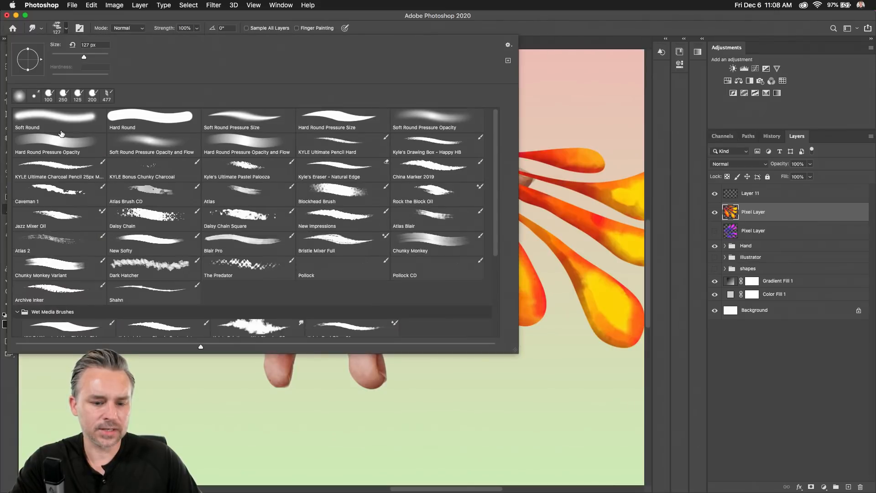
double_click(33, 125)
drag(493, 150, 456, 147)
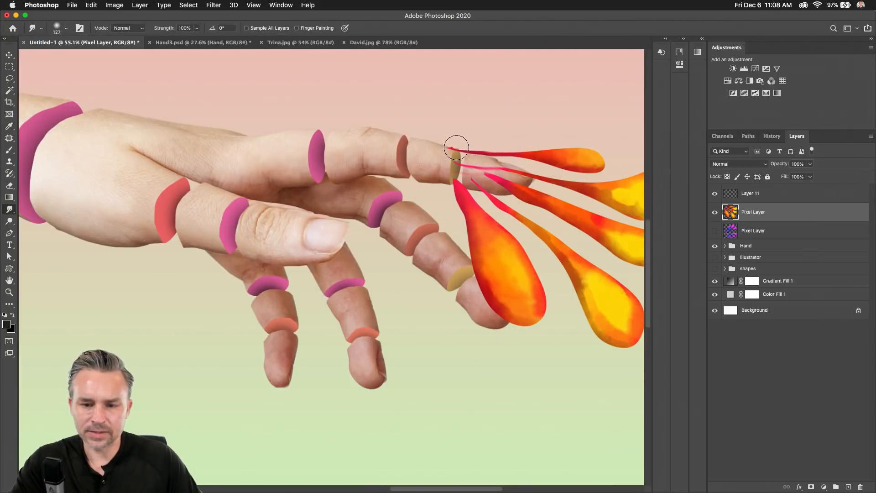
key(super+z)
key(super+z)
Lower smudge Strength to 28% and pull the droplet tips toward the fingertips.
scroll(456, 143, up, 2)
scroll(456, 144, left, 2)
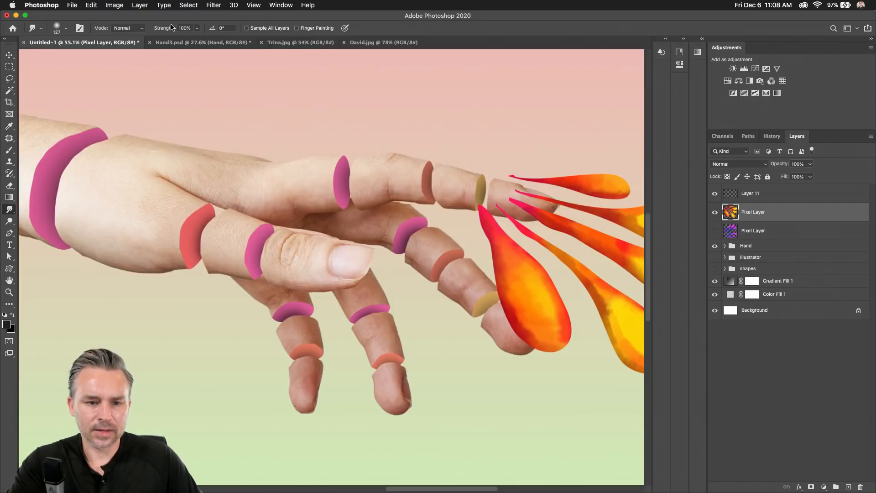
drag(171, 27, 132, 27)
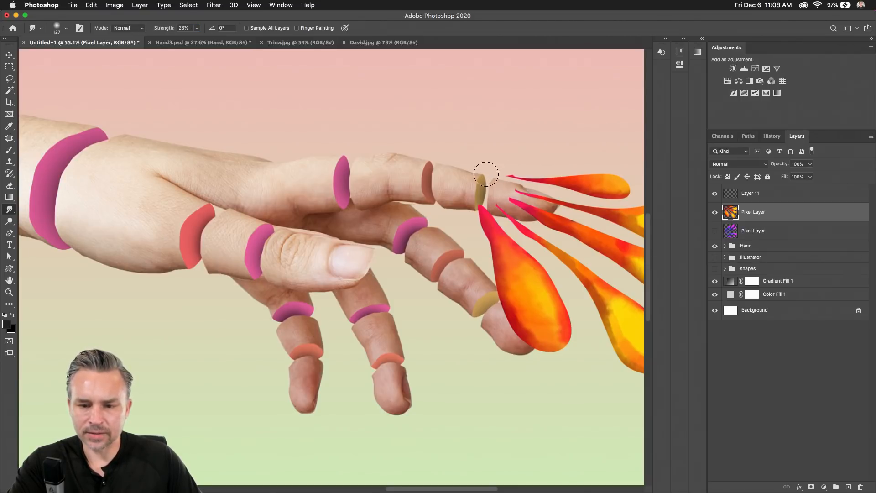
scroll(479, 157, down, 2)
scroll(480, 157, right, 6)
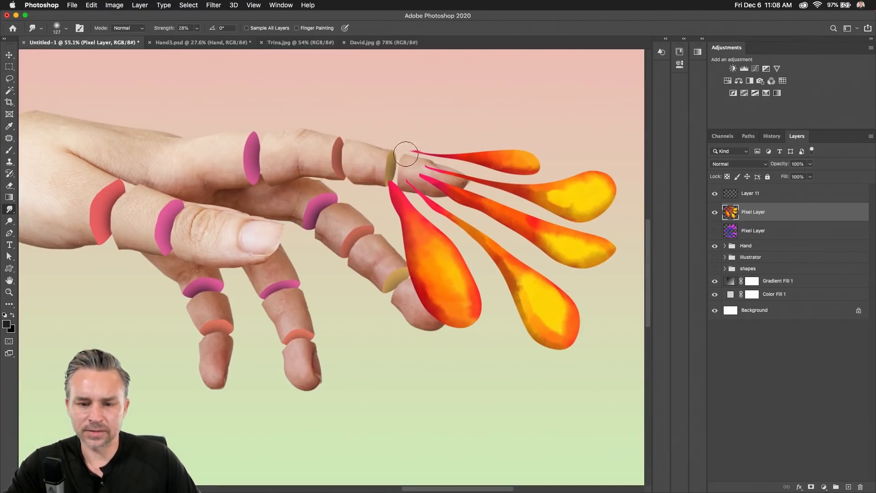
mouse_move(426, 169)
mouse_down()
mouse_move(395, 168)
mouse_move(401, 180)
mouse_move(380, 169)
mouse_up()
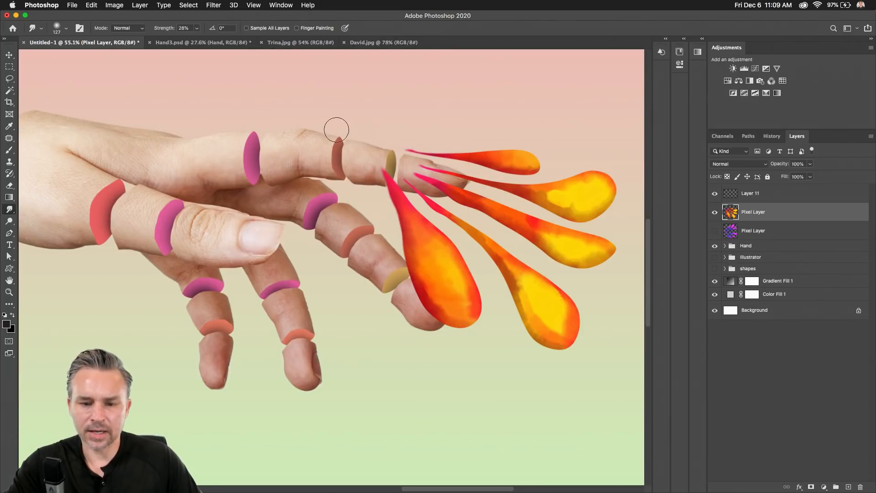
Lasso-select the top droplet.
key(l)
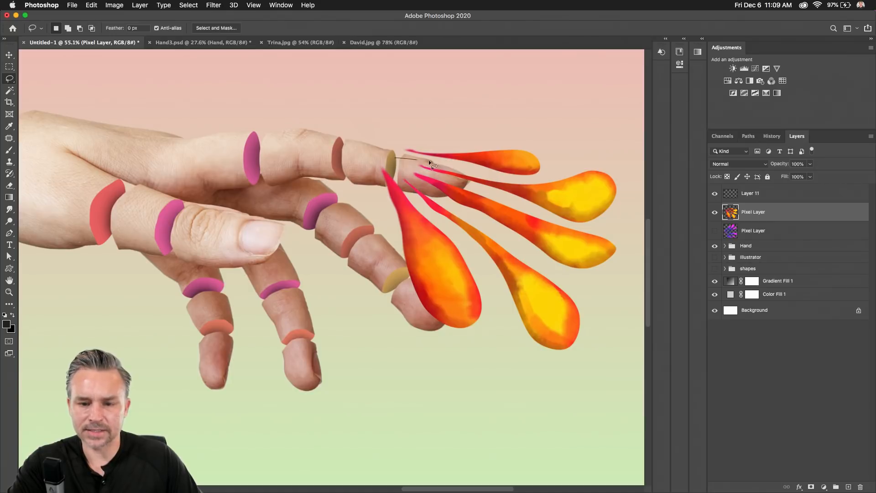
drag(548, 180, 429, 111)
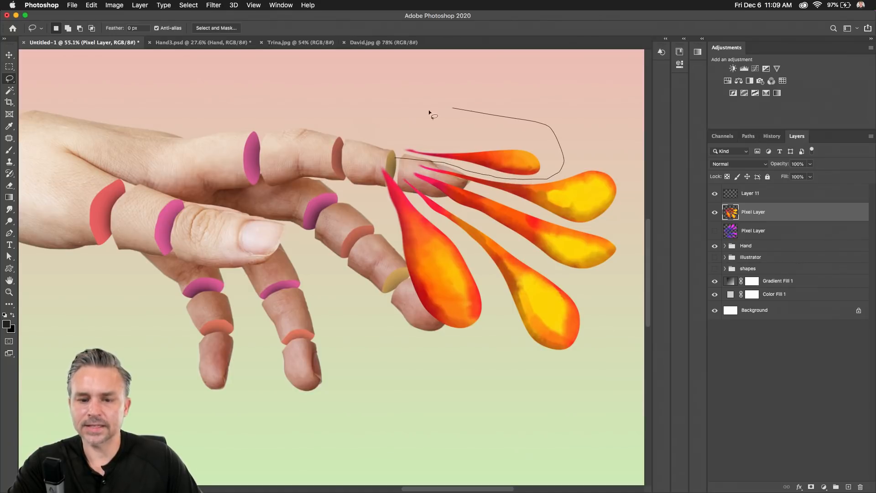
drag(366, 144, 368, 147)
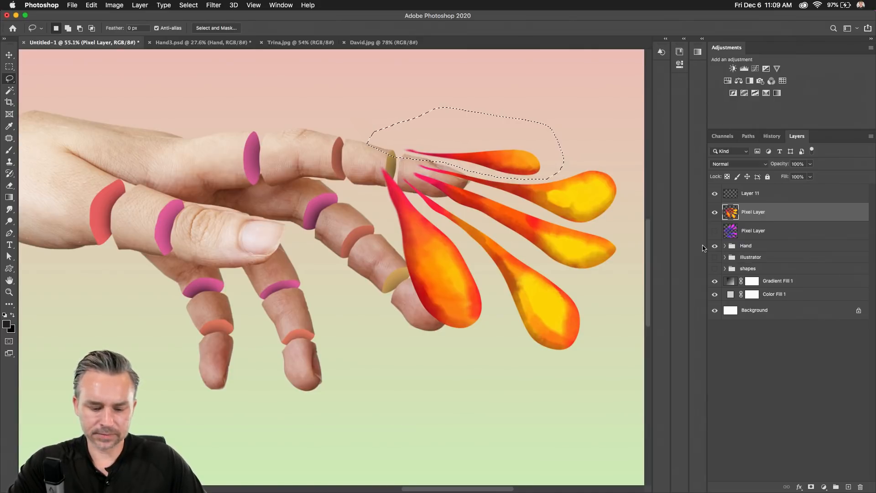
Cut the selected droplet onto its own layer, Layer 32, and move it down and right.
key(super+x)
key(super+v)
key(v)
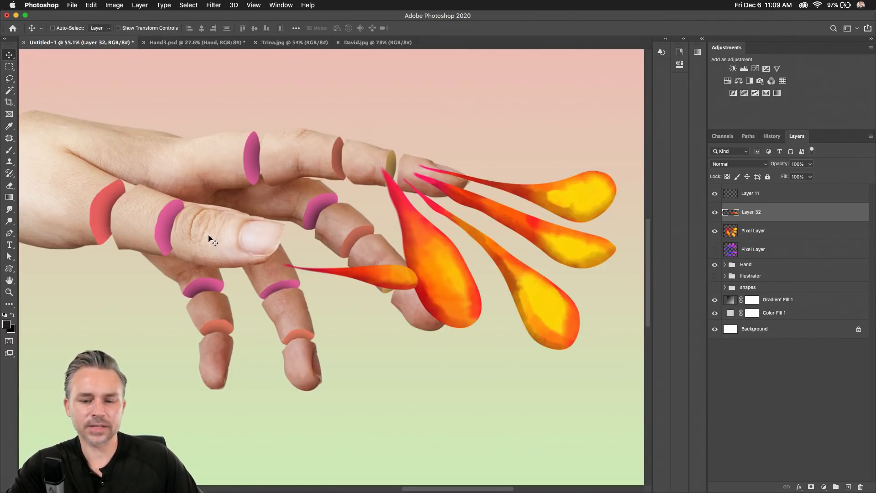
drag(210, 239, 350, 352)
Lasso the large droplet over the fingers on the Pixel Layer, paste it as Layer 33, and move it below the fingers.
click(744, 236)
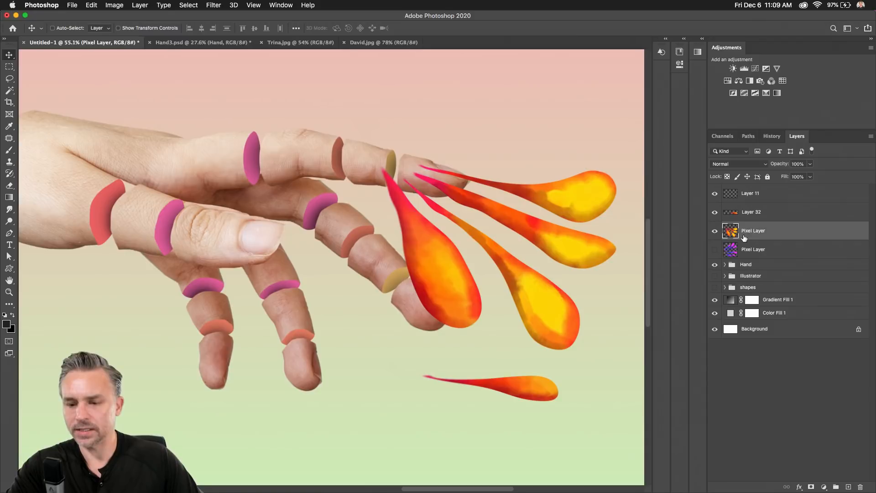
click(9, 78)
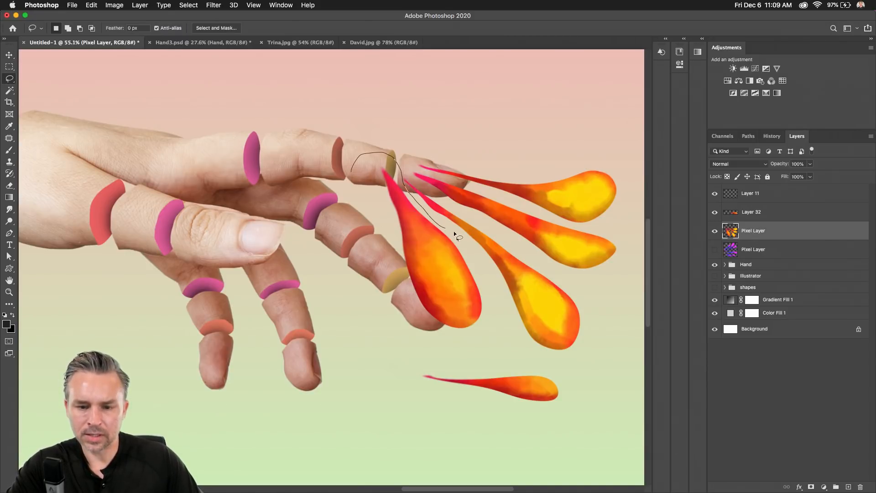
mouse_move(494, 299)
mouse_down()
mouse_move(424, 352)
mouse_move(350, 252)
mouse_move(334, 185)
mouse_up()
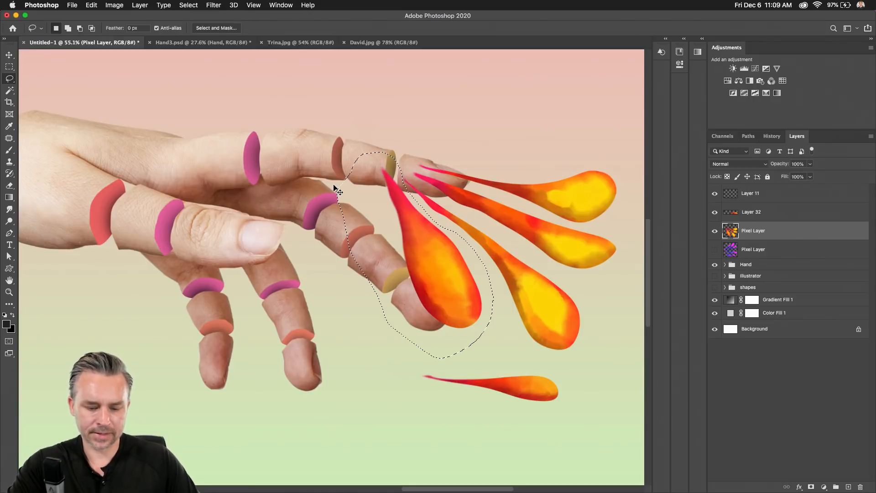
key(Delete)
key(super+v)
click(9, 55)
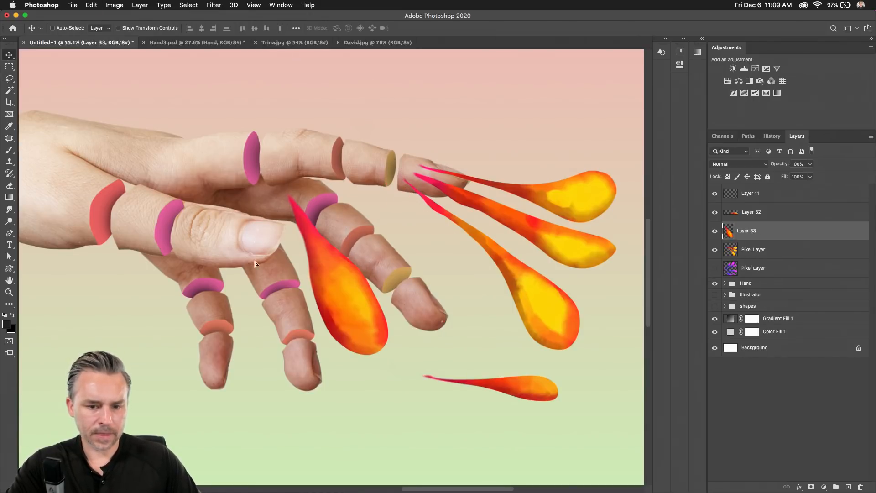
drag(277, 213, 302, 311)
Lasso another droplet from the Pixel Layer and cut it onto new Layer 34.
click(9, 79)
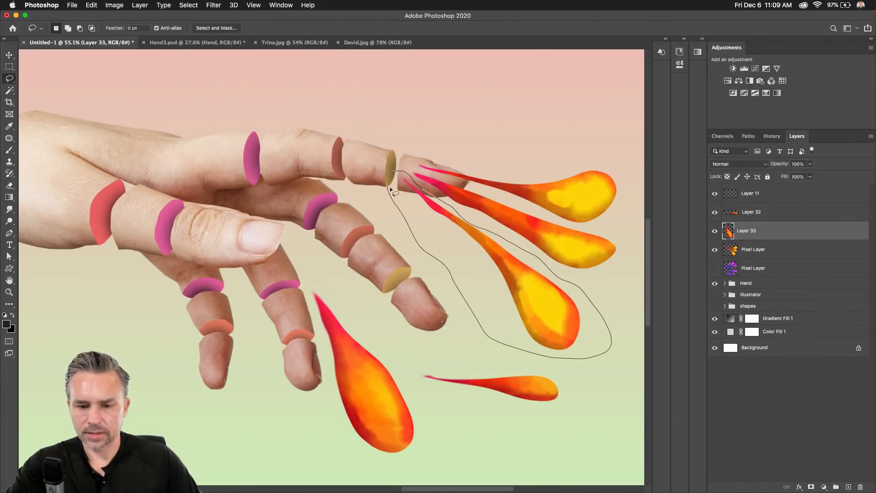
drag(391, 189, 391, 188)
click(759, 251)
key(super+x)
key(super+v)
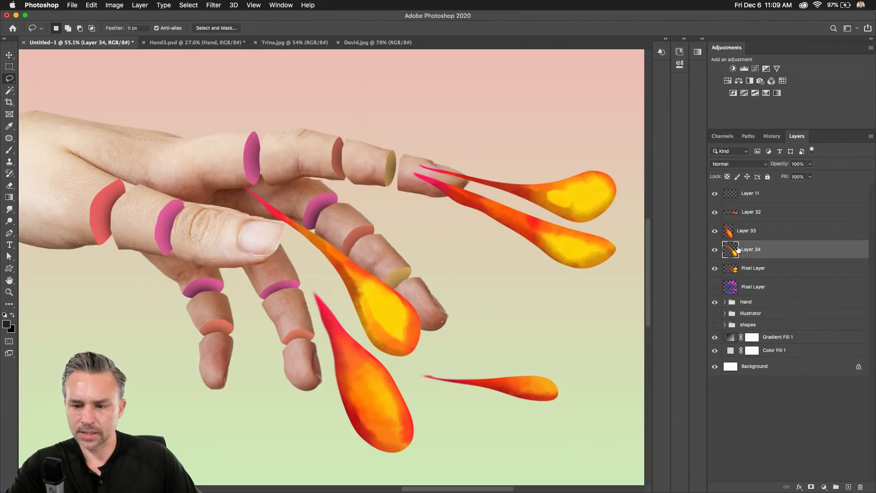
Lasso a second droplet on the Pixel Layer and cut it onto new Layer 35.
click(750, 271)
mouse_move(608, 288)
mouse_down()
mouse_move(519, 285)
mouse_move(422, 211)
mouse_up()
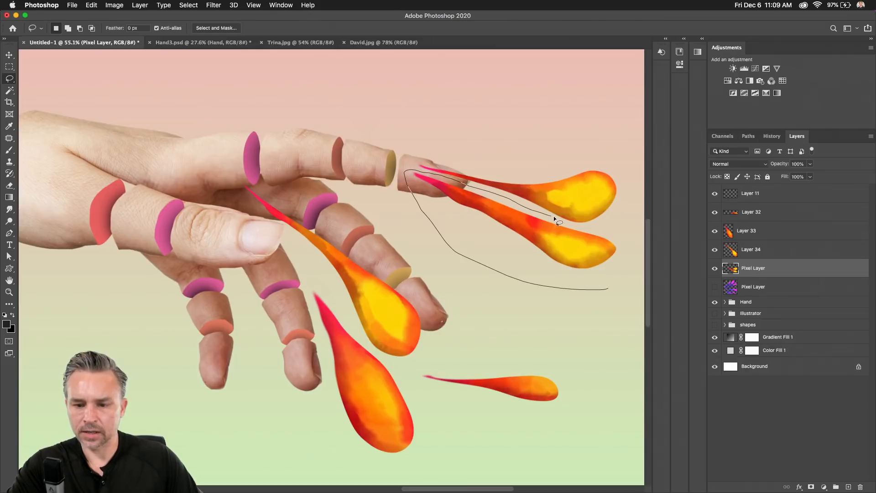
drag(612, 289, 613, 290)
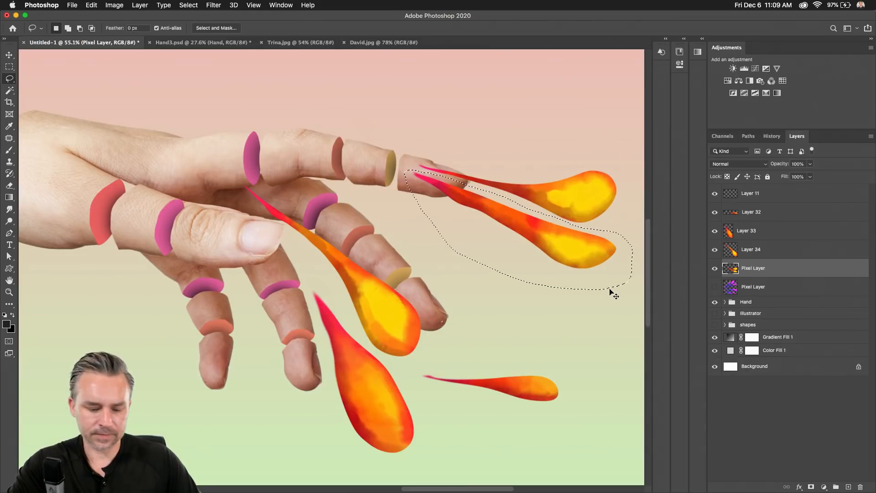
key(super+x)
key(super+v)
Group the Layer 34 and 35 droplets by the fingertips, with Layer 35 tucked beneath the Hand group.
key(v)
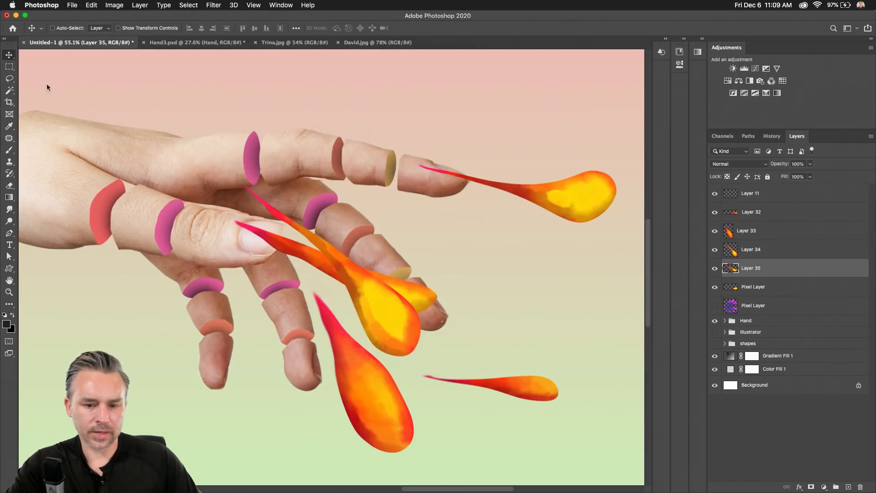
drag(377, 279, 527, 245)
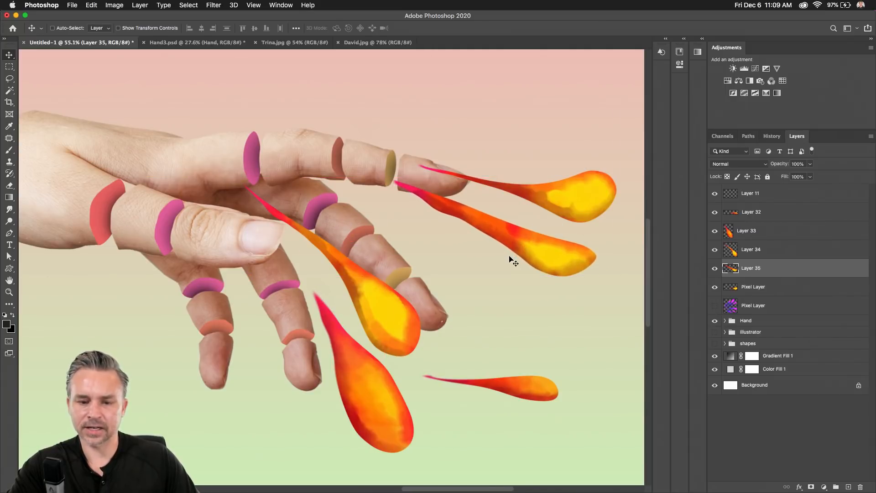
key(super+minus)
super+click(356, 287)
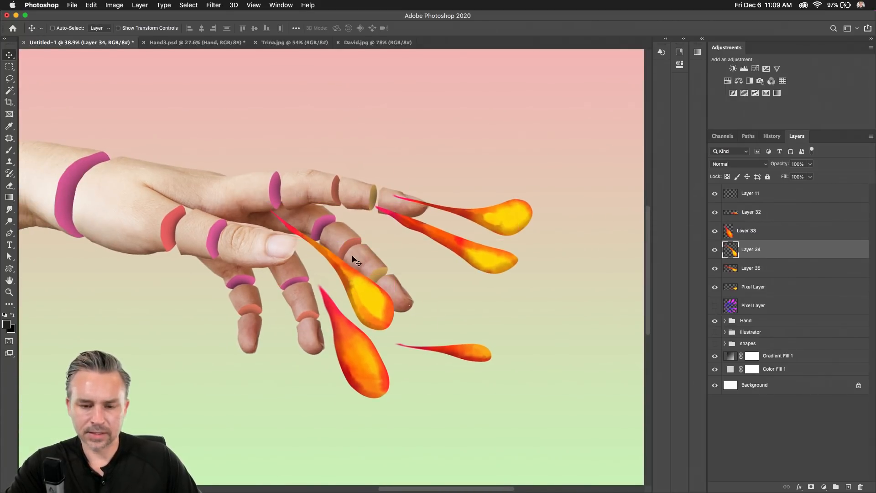
drag(363, 295, 485, 264)
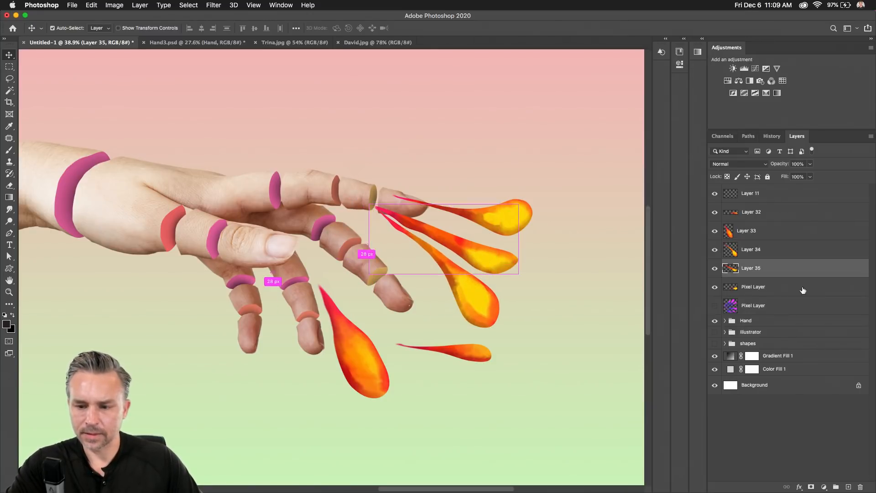
drag(792, 272, 797, 327)
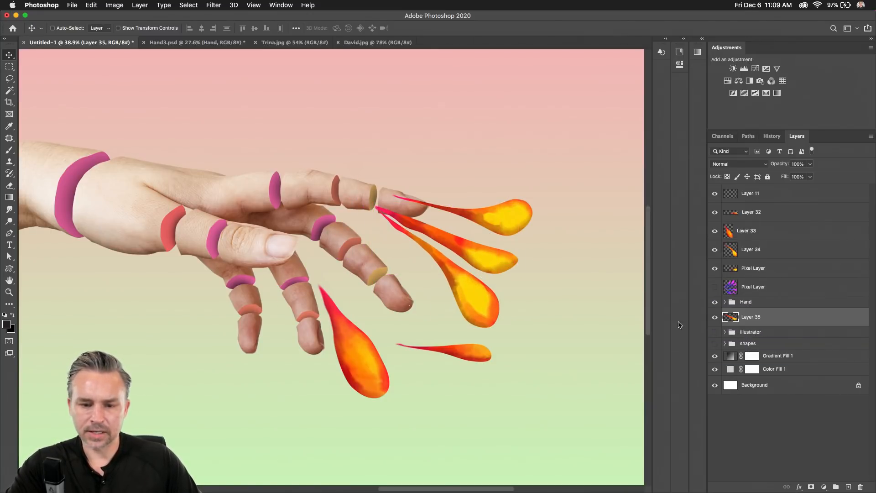
mouse_move(484, 257)
mouse_down()
mouse_move(472, 240)
mouse_move(477, 250)
mouse_up()
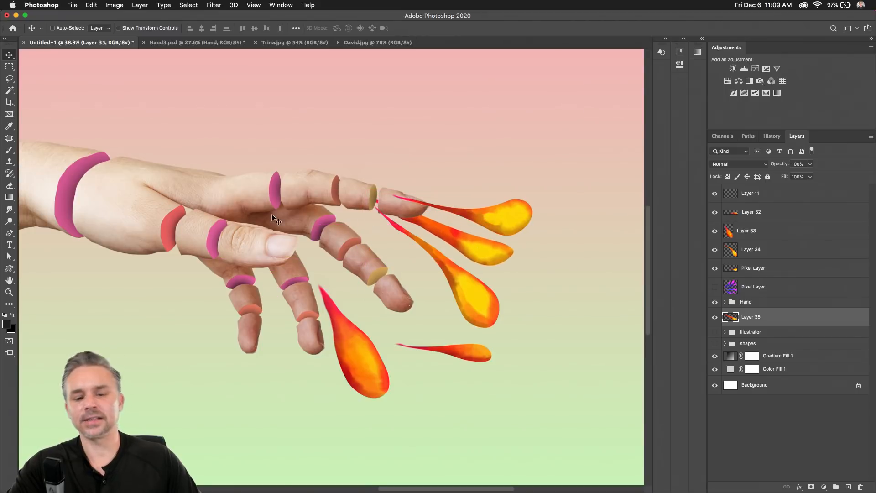
Scale the Layer 33 droplet to about 66%, rotate it about 18°, and place it under the fingers.
drag(354, 336, 367, 295)
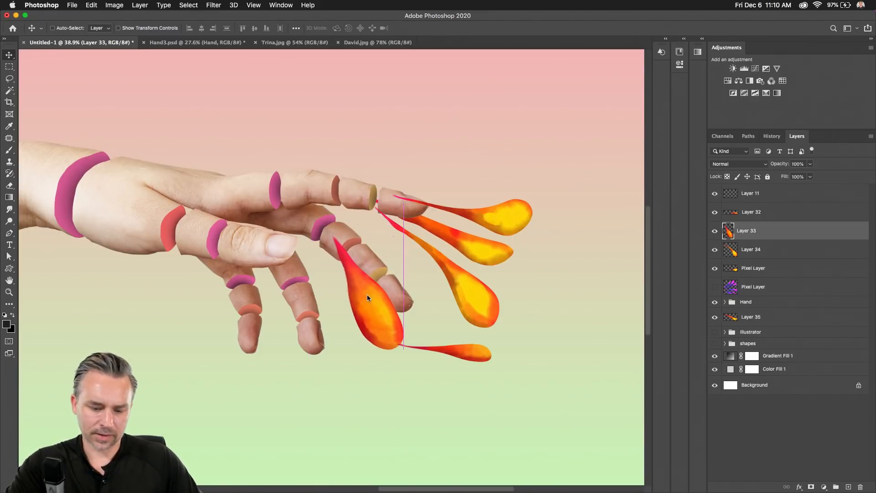
key(ctrl+t)
drag(403, 225, 386, 273)
key(Return)
drag(343, 310, 292, 350)
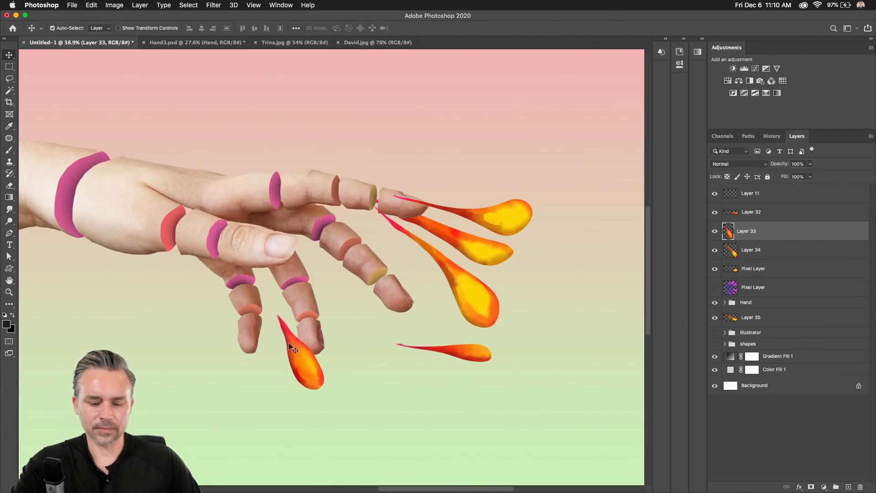
key(ctrl+t)
drag(256, 301, 274, 283)
key(Return)
drag(283, 375, 274, 378)
key(ctrl+u)
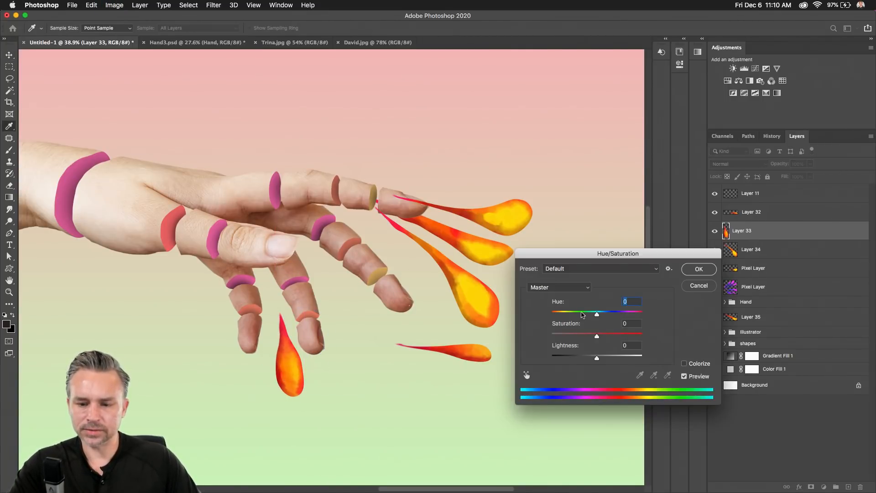
Recolour Layer 33's flame from orange to hot magenta with a Hue shift of about -67.
drag(583, 315, 608, 321)
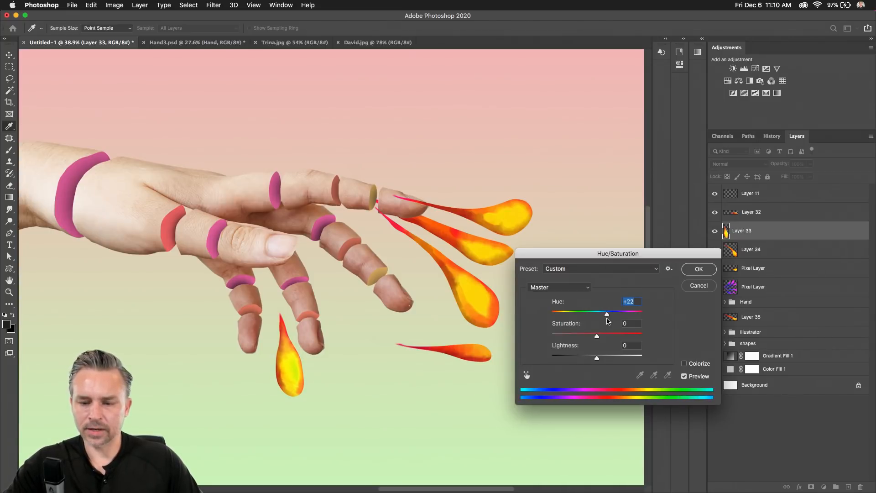
click(699, 269)
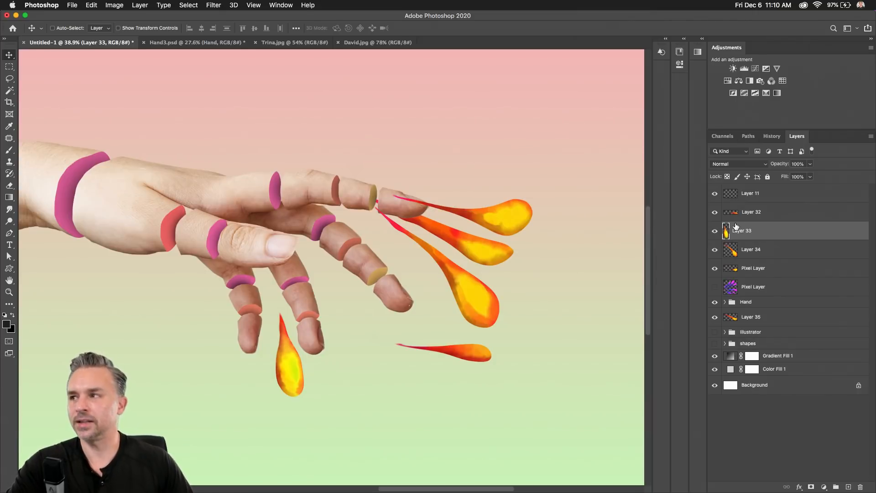
scroll(248, 355, up, 4)
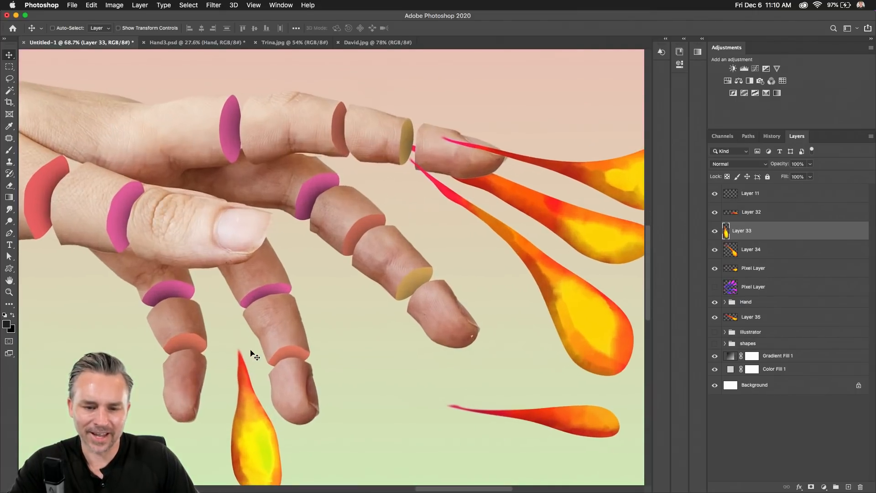
key(super+u)
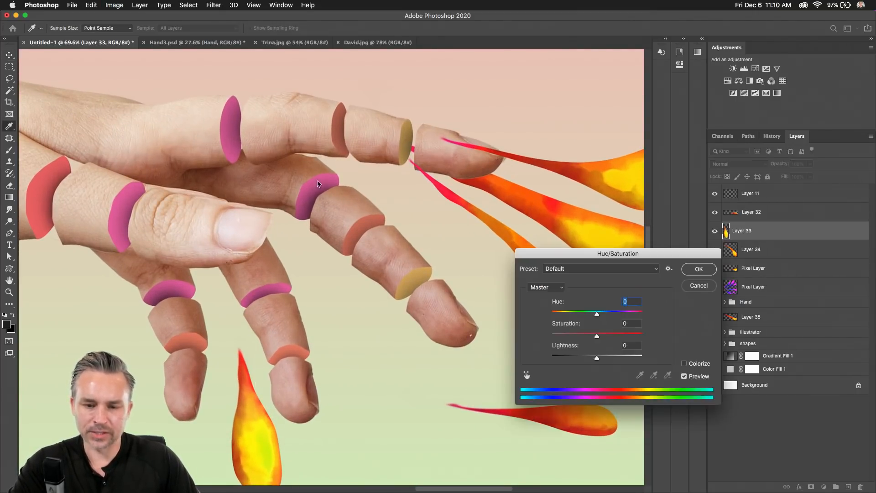
drag(574, 259, 522, 189)
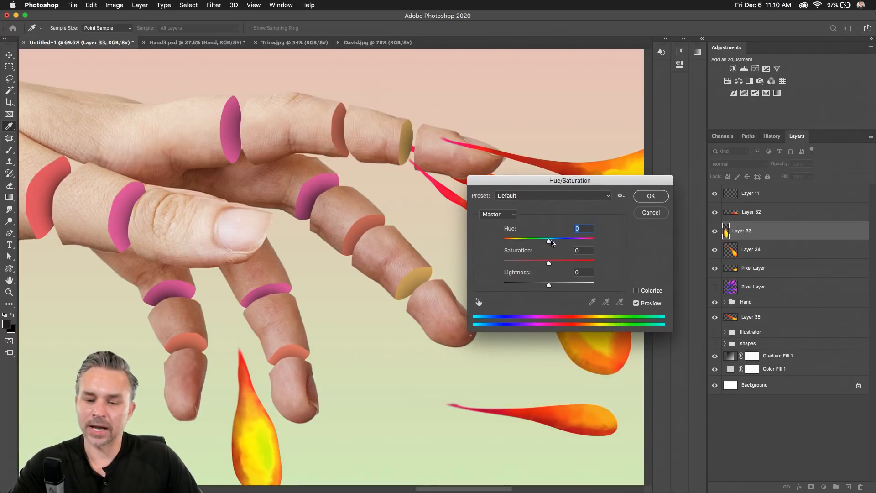
drag(551, 242, 525, 244)
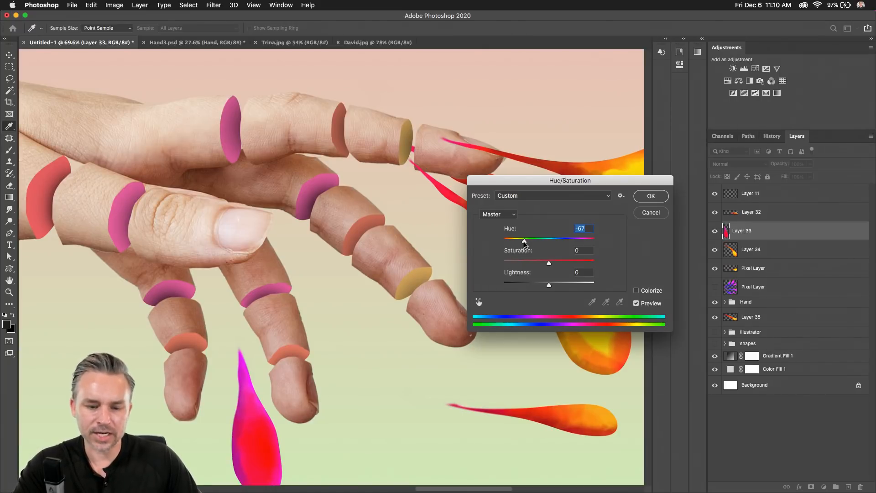
click(651, 195)
scroll(286, 338, down, 1)
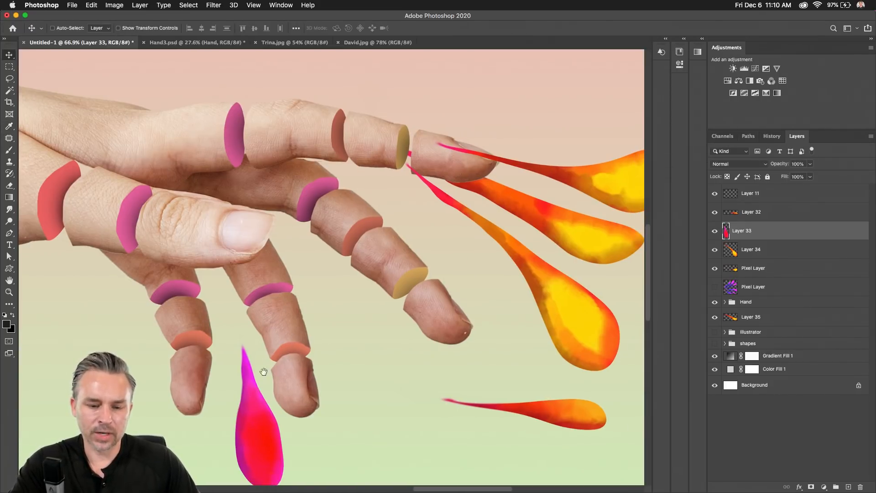
Resize the magenta splat and settle it just below the lower fingers.
drag(264, 372, 300, 289)
key(super+t)
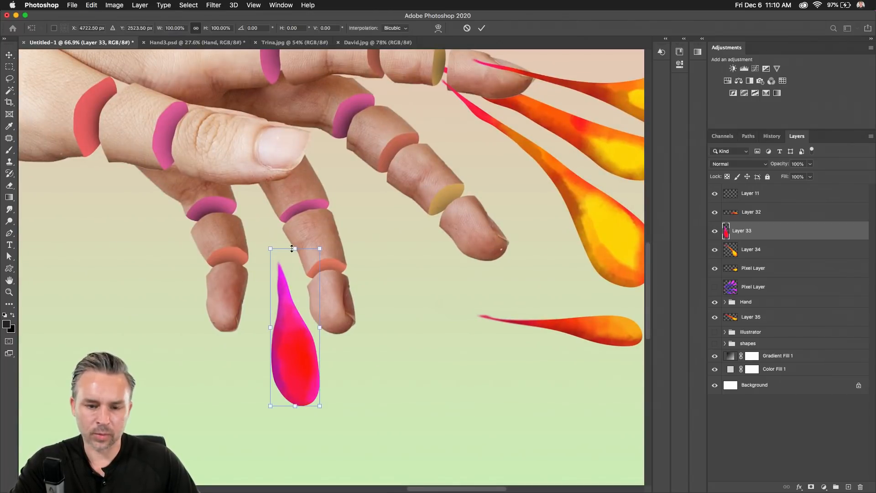
drag(320, 250, 316, 267)
key(Return)
drag(292, 346, 267, 335)
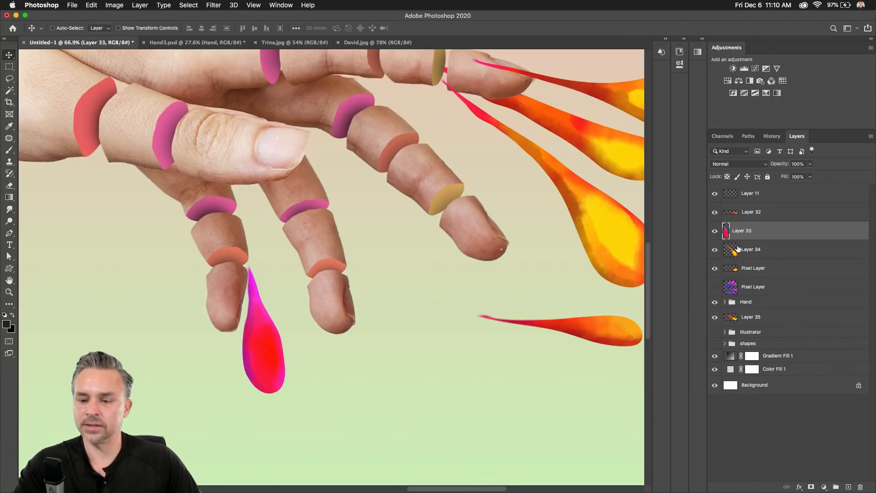
drag(749, 250, 793, 217)
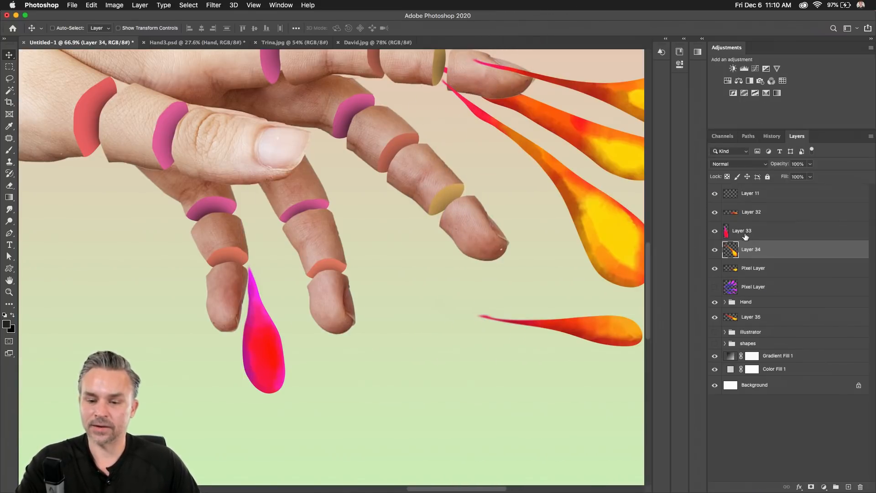
Rotate Layer 32's orange splat to point downward and hang it from a lower fingertip.
drag(591, 328, 403, 305)
key(super+t)
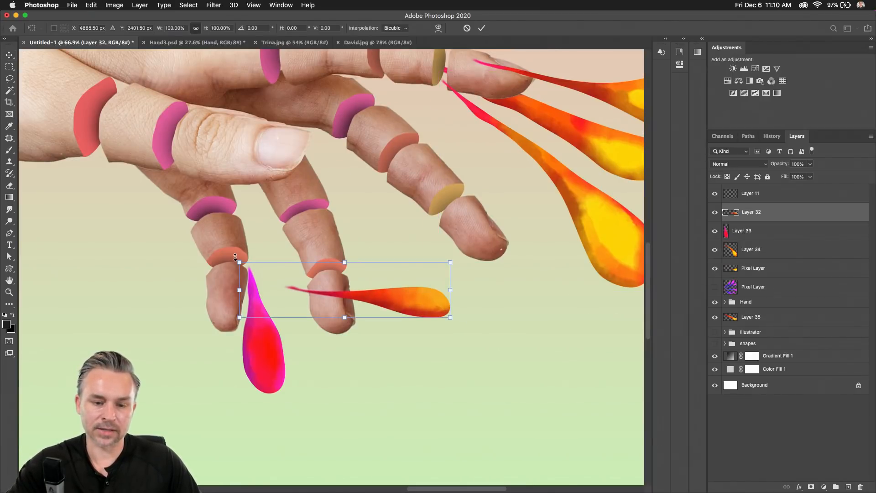
drag(226, 254, 335, 182)
key(Return)
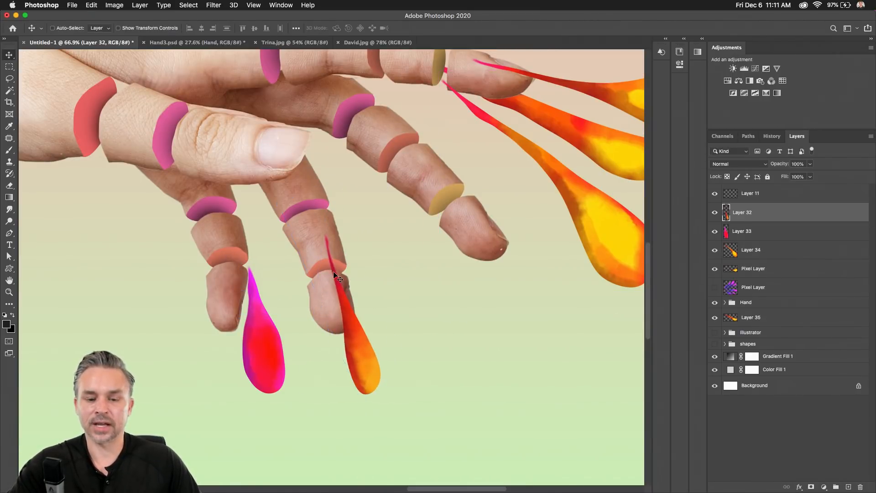
drag(343, 268, 442, 257)
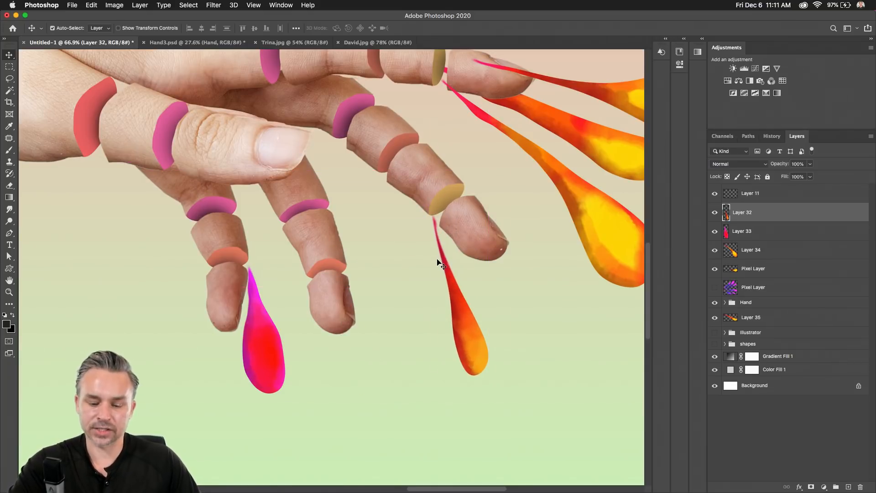
Preview a yellower Hue shift on the hanging splat, pulling it back to about +15.
key(super+u)
drag(551, 242, 564, 243)
drag(497, 182, 558, 282)
drag(619, 338, 620, 344)
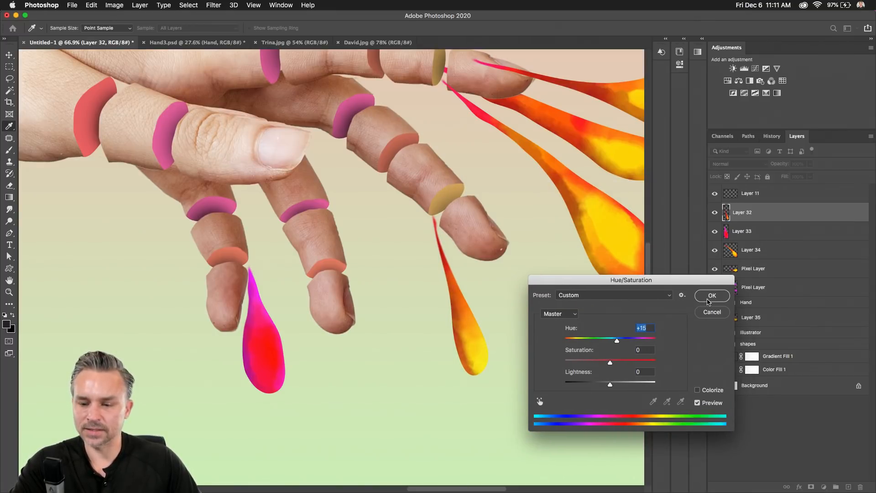
Apply Layer 32's +15 Hue tint, then shift the Pixel Layer flames redder at -40 Hue.
click(709, 297)
click(782, 284)
click(771, 272)
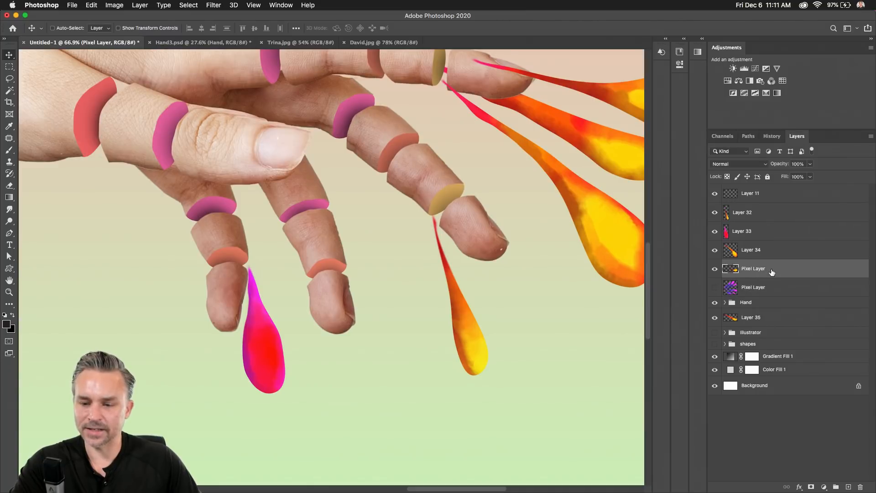
key(super+u)
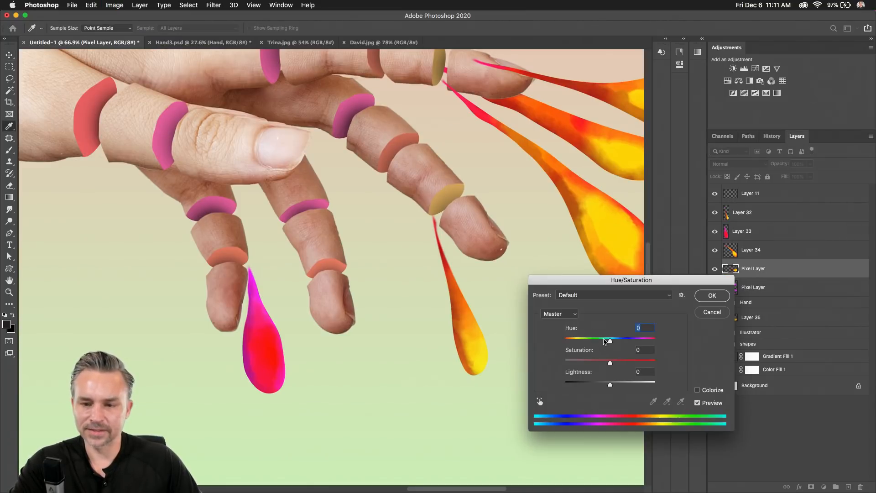
drag(607, 340, 593, 343)
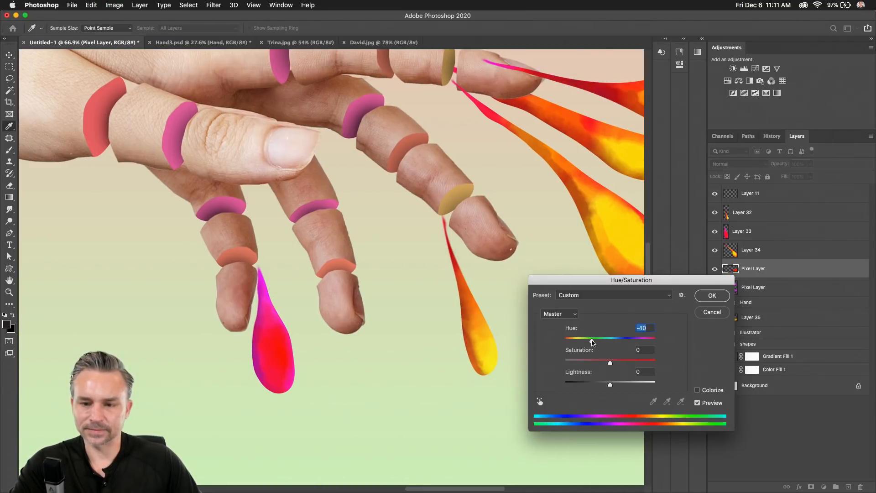
click(703, 300)
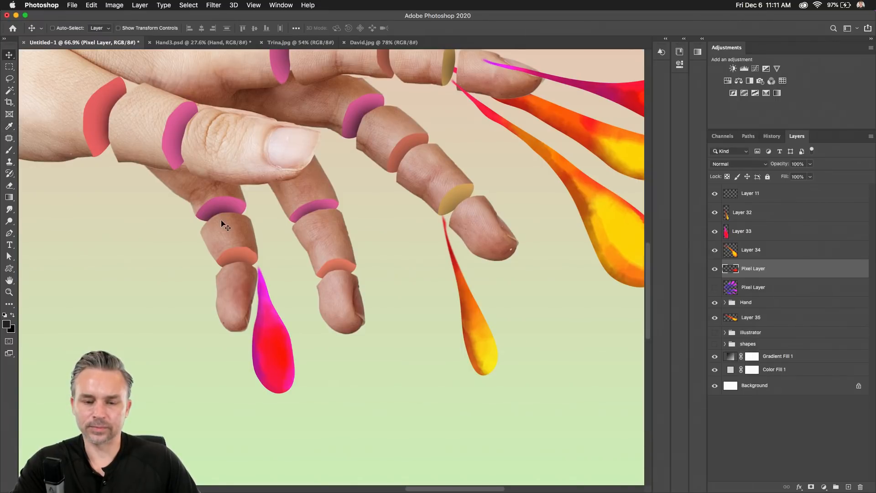
scroll(264, 225, down, 3)
scroll(315, 180, down, 3)
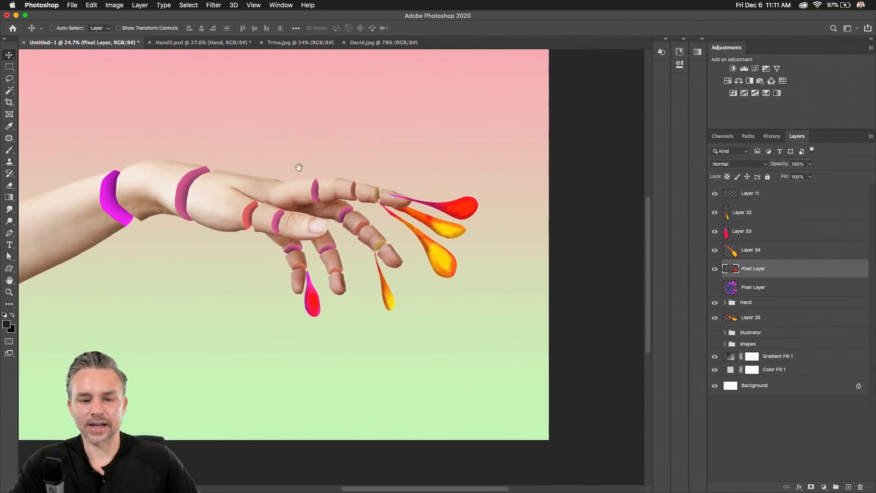
scroll(315, 180, up, 1)
scroll(316, 184, up, 2)
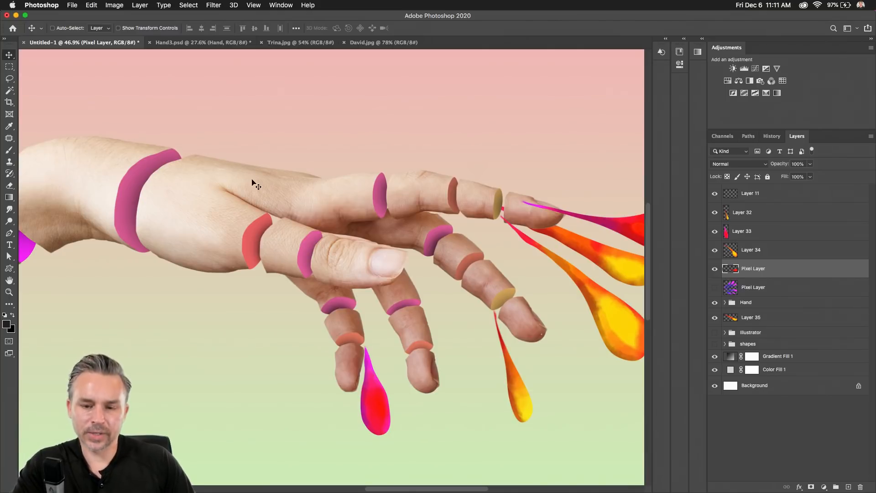
drag(316, 219, 229, 203)
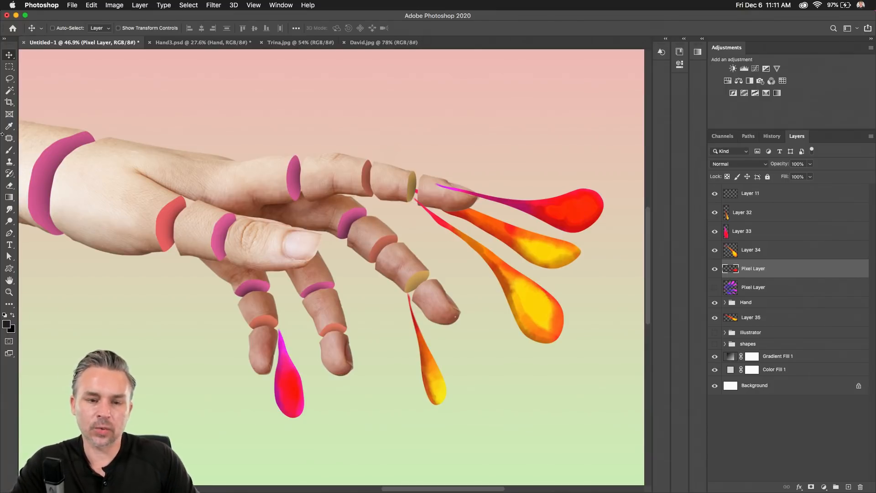
click(109, 5)
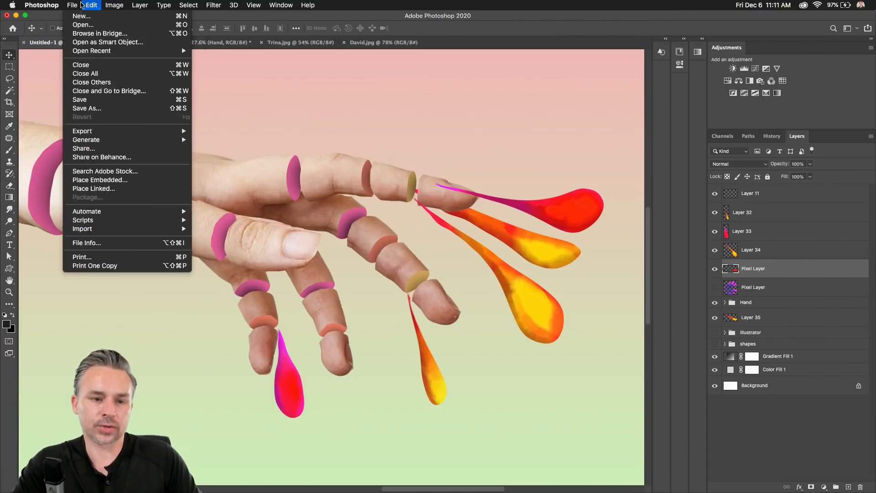
mouse_move(92, 5)
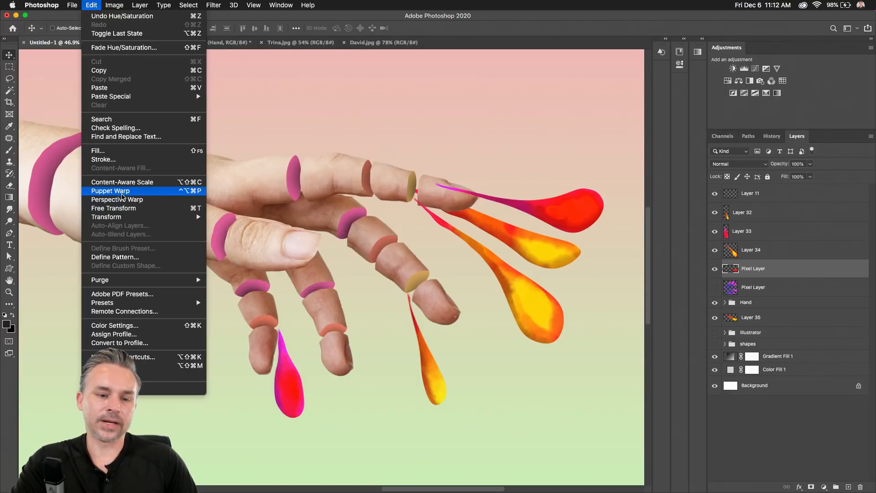
click(91, 5)
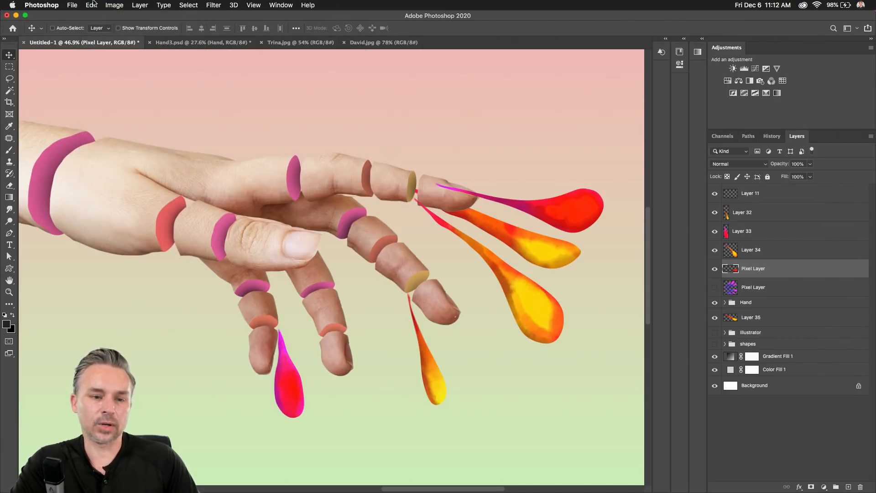
click(92, 5)
click(398, 176)
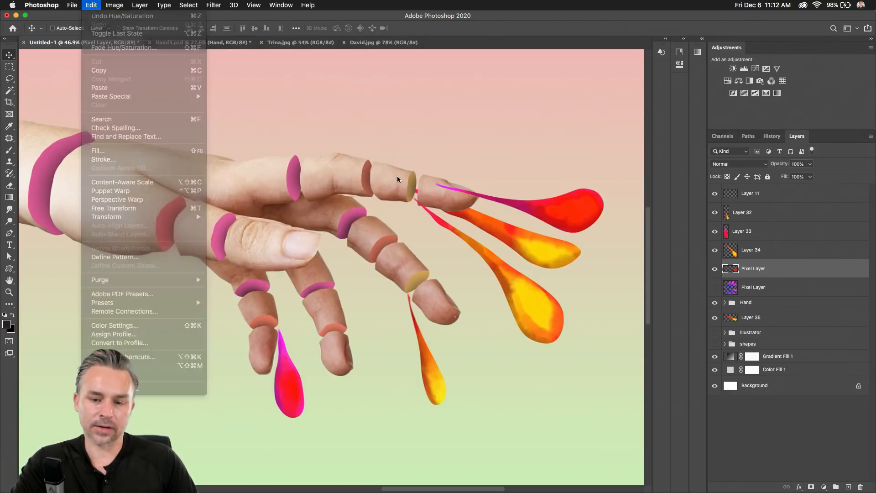
click(716, 270)
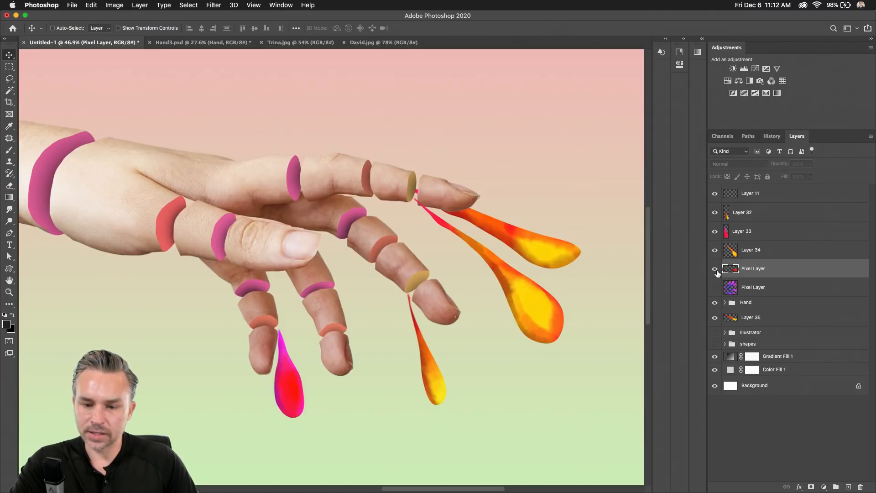
click(716, 270)
drag(337, 269, 259, 184)
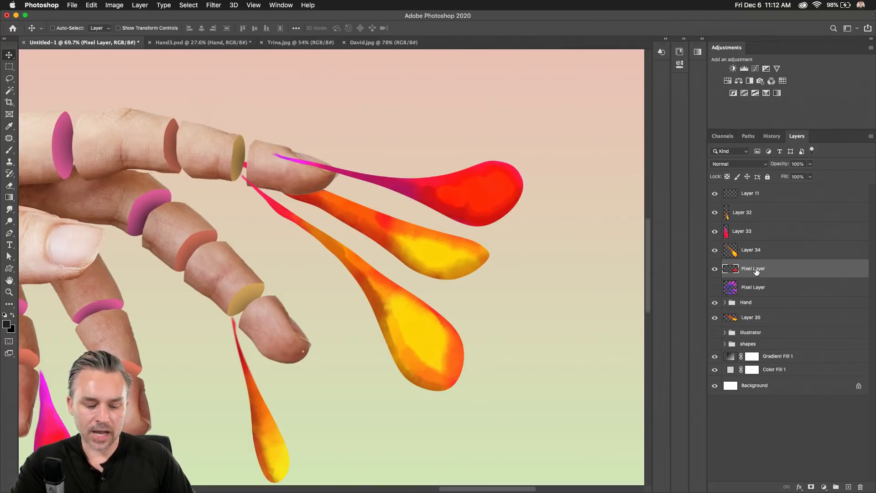
click(92, 5)
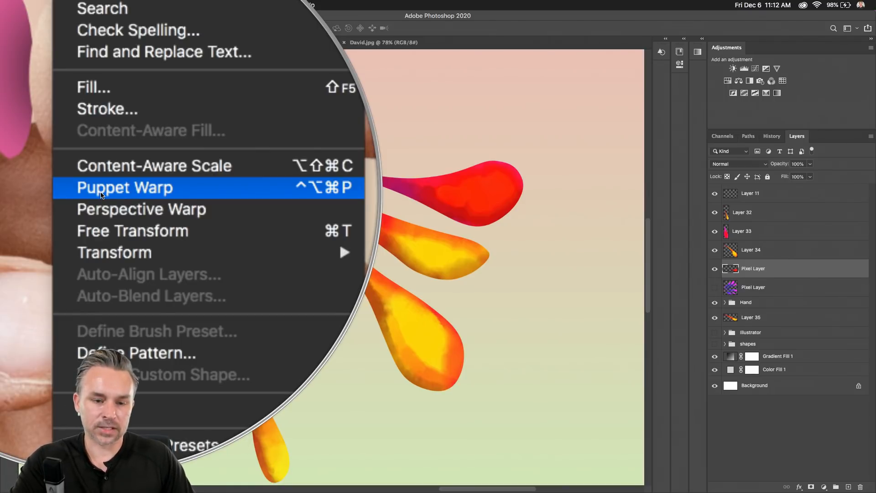
click(348, 213)
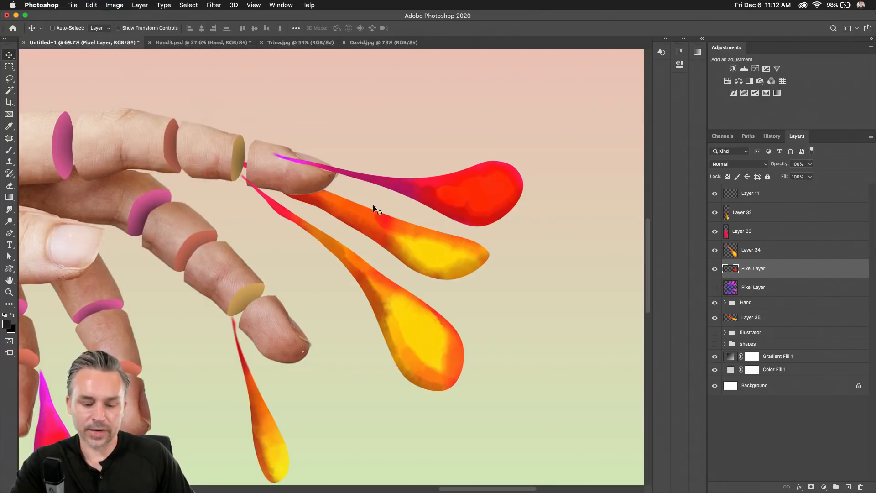
key(ctrl+alt+super+p)
Puppet-warp the red splat, stretching its rounded end and curling the tail tip upward.
click(487, 190)
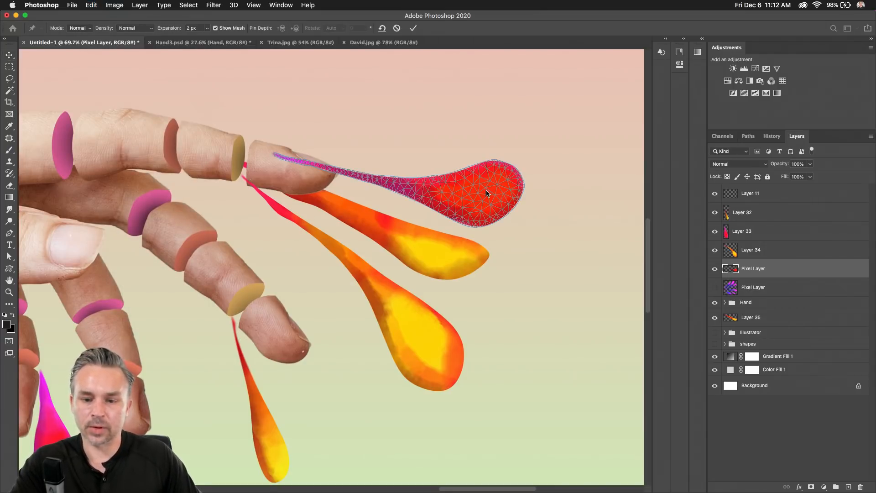
click(414, 187)
click(299, 163)
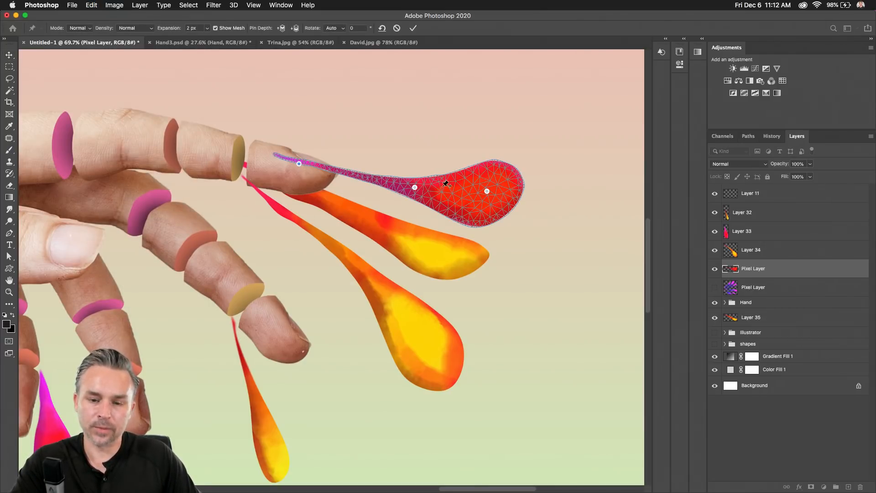
mouse_move(487, 191)
mouse_down()
mouse_move(500, 176)
mouse_move(522, 198)
mouse_move(483, 183)
mouse_up()
click(484, 194)
drag(300, 164, 299, 157)
key(Return)
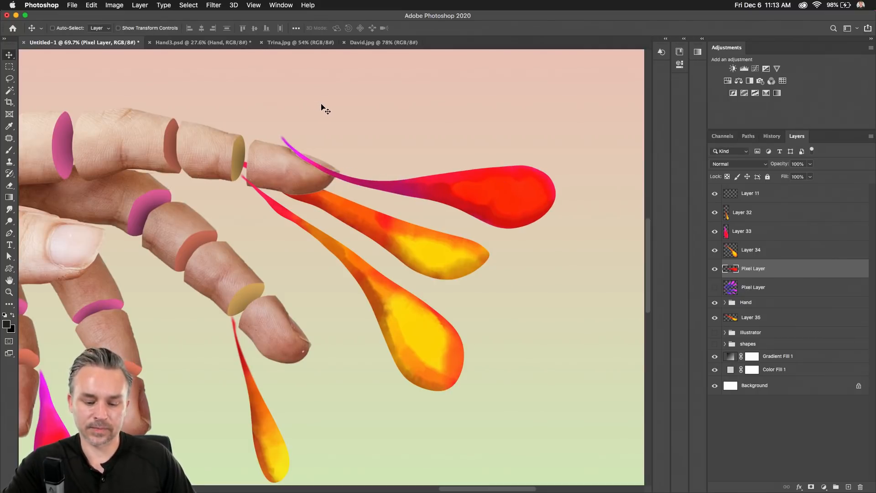
Rotate the red splat slightly upward and raise it about 50 px.
key(ctrl+t)
drag(260, 97, 254, 117)
key(Return)
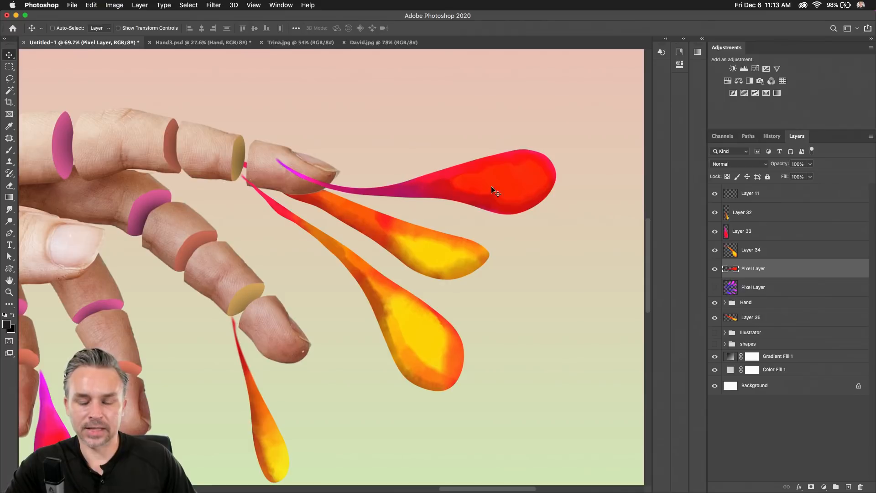
drag(496, 193, 487, 168)
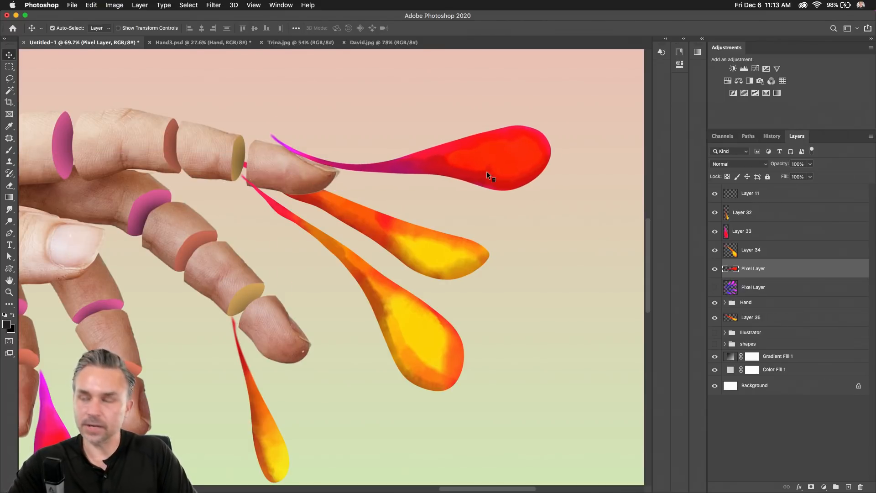
Tile all open documents side by side, return to the single composite view, and select Layer 35.
key(ctrl)
key(ctrl+super+t)
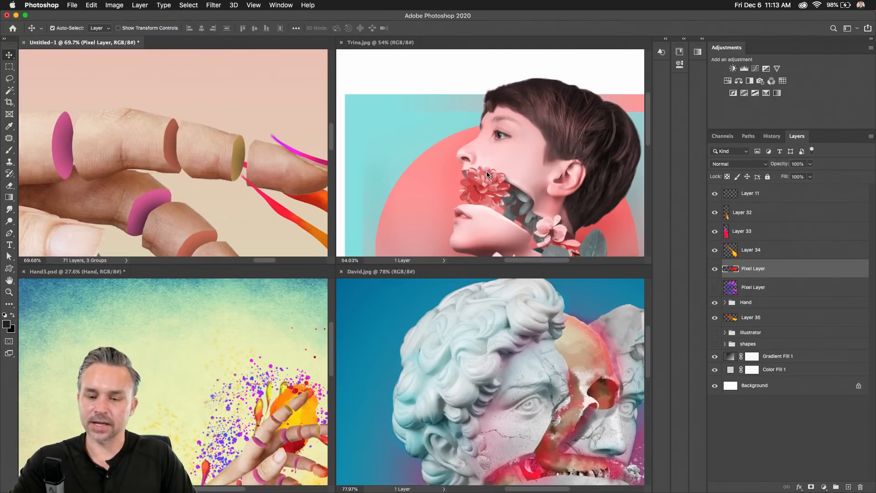
key(ctrl+1)
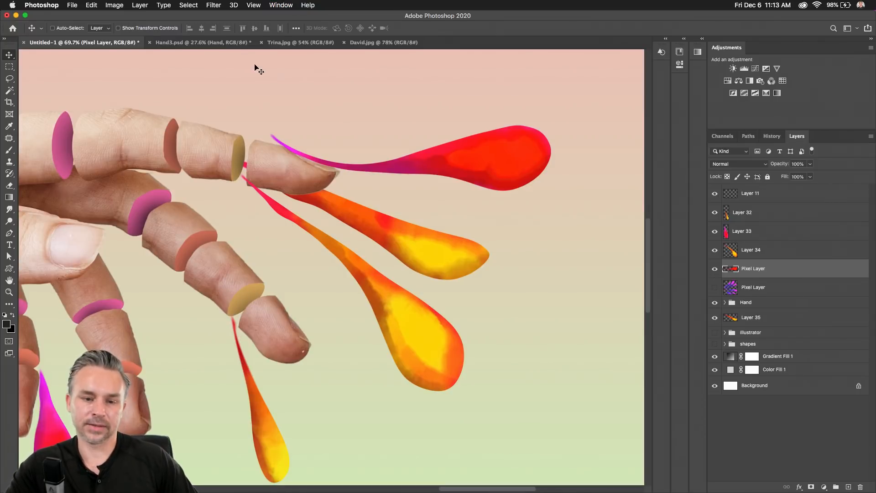
scroll(332, 264, down, 5)
ctrl+click(385, 260)
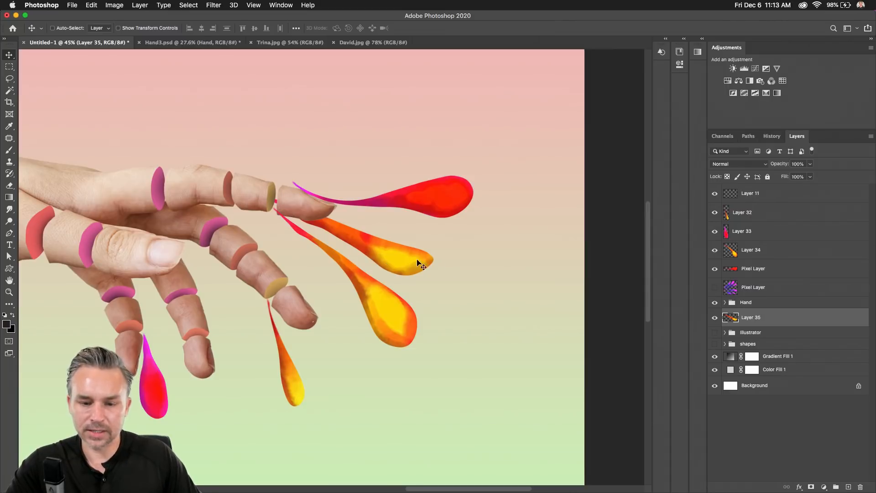
Puppet-warp the orange splat with three pins, stretching its yellow end down and right.
scroll(402, 261, up, 3)
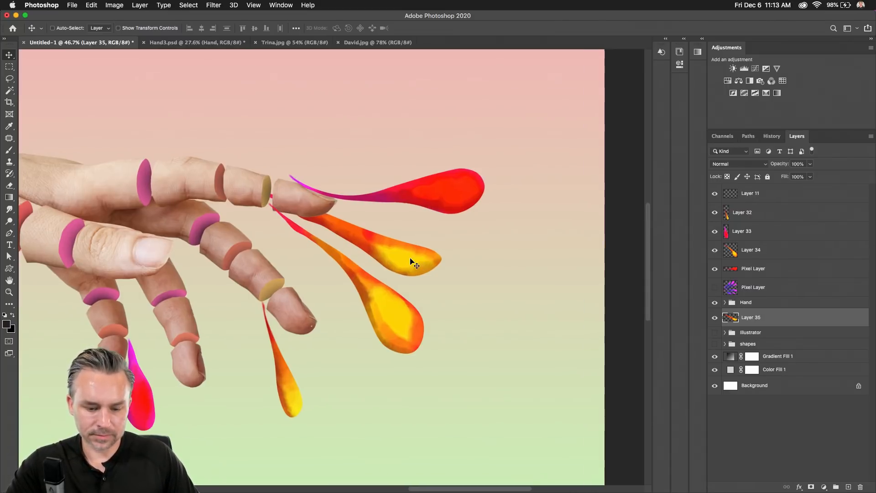
key(ctrl+super+p)
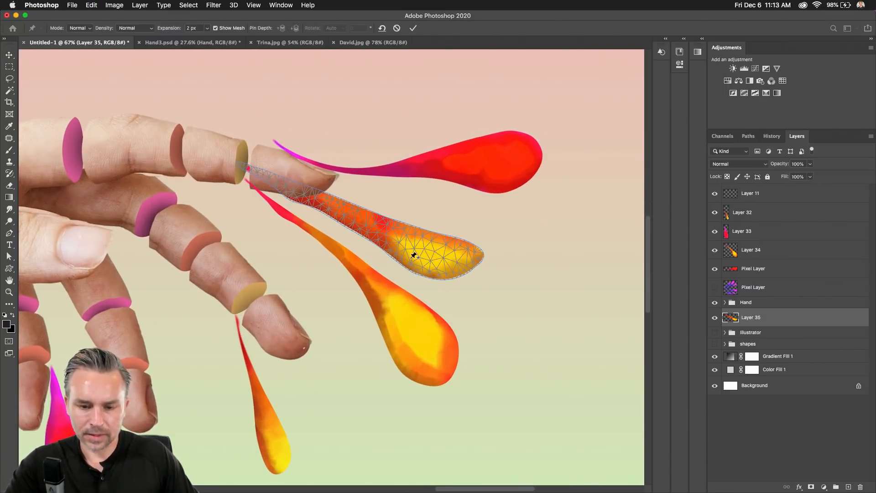
click(442, 253)
click(367, 222)
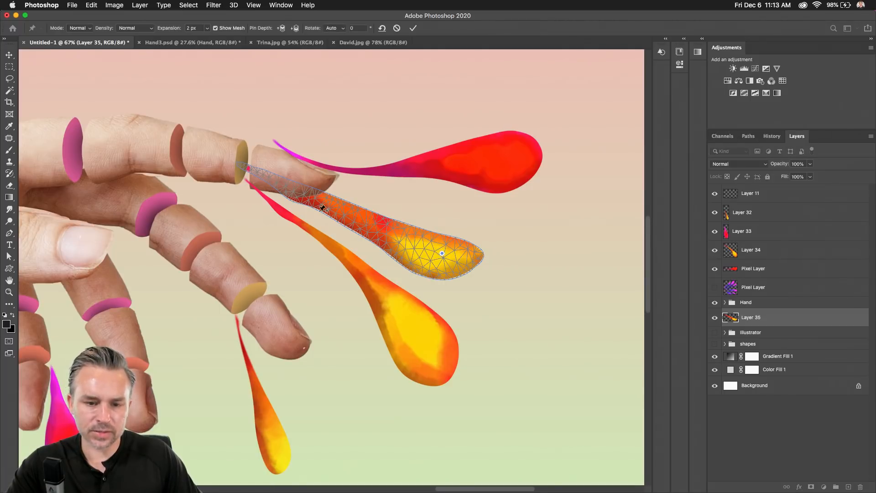
click(280, 181)
drag(442, 253, 472, 269)
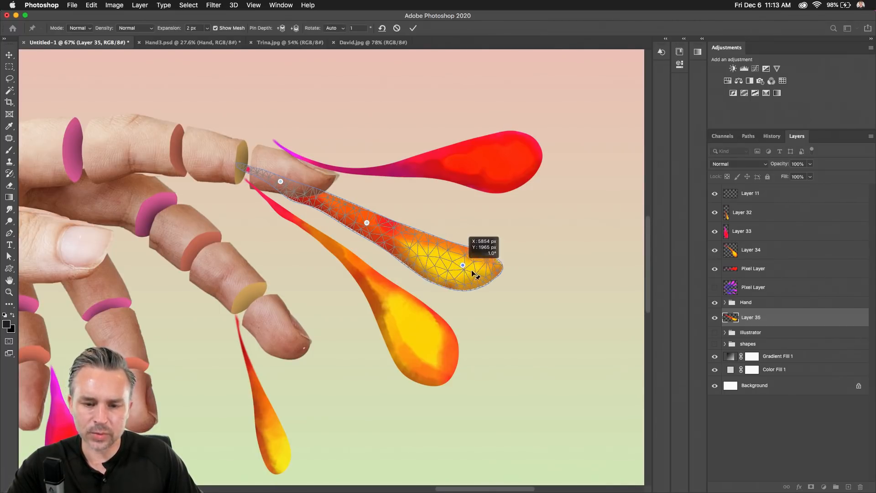
drag(368, 223, 397, 219)
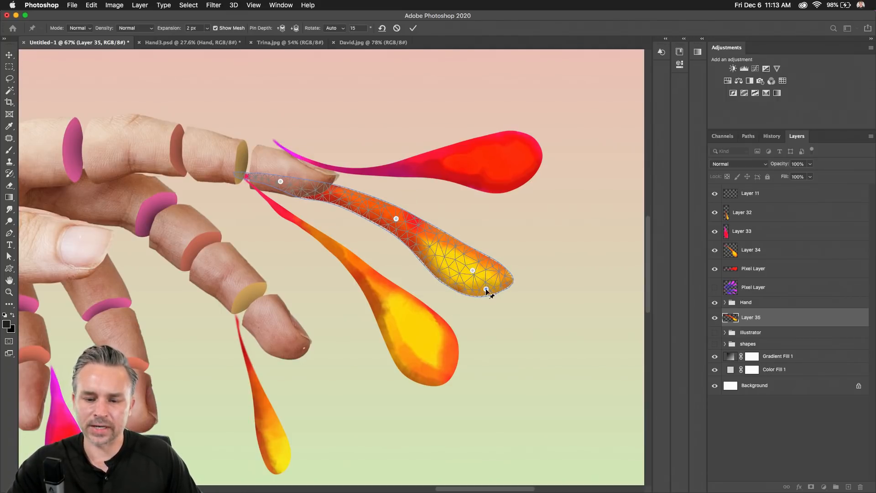
drag(485, 291, 489, 294)
key(Return)
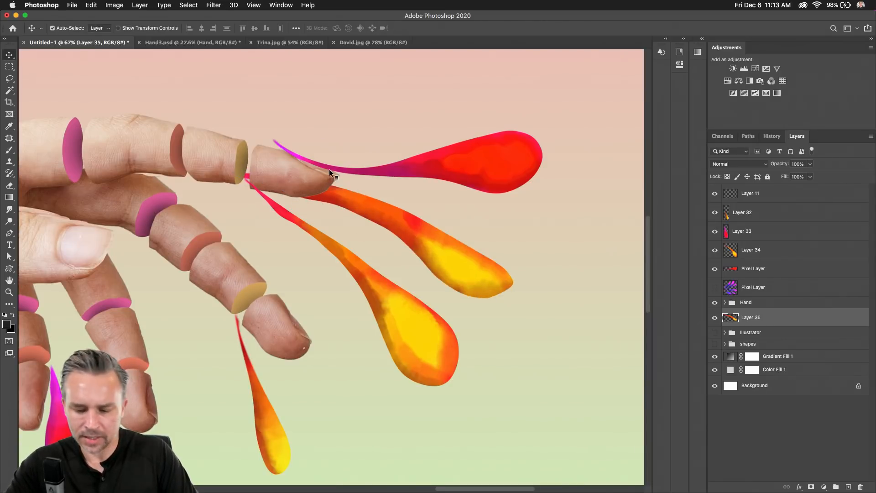
Apply a second puppet warp, swinging the splat downward and bending its middle into a wave.
key(ctrl+super+p)
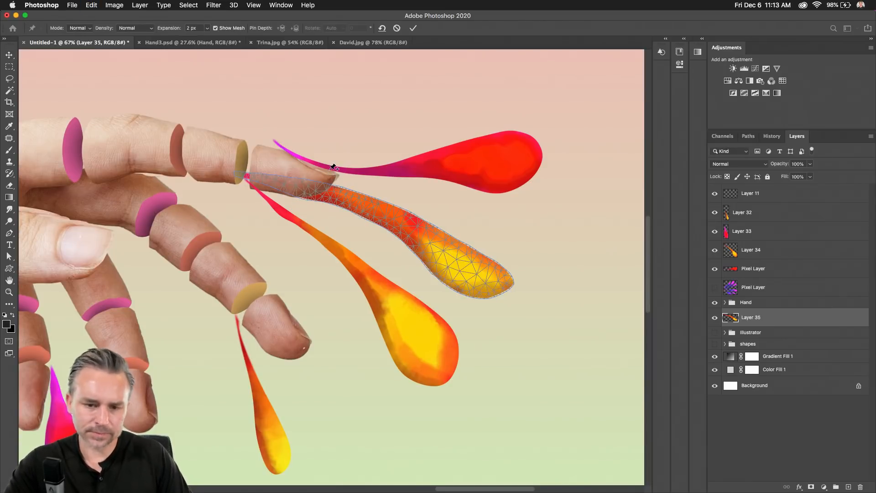
click(313, 196)
click(335, 195)
mouse_move(335, 194)
mouse_down()
mouse_move(345, 204)
mouse_move(350, 189)
mouse_up()
click(463, 244)
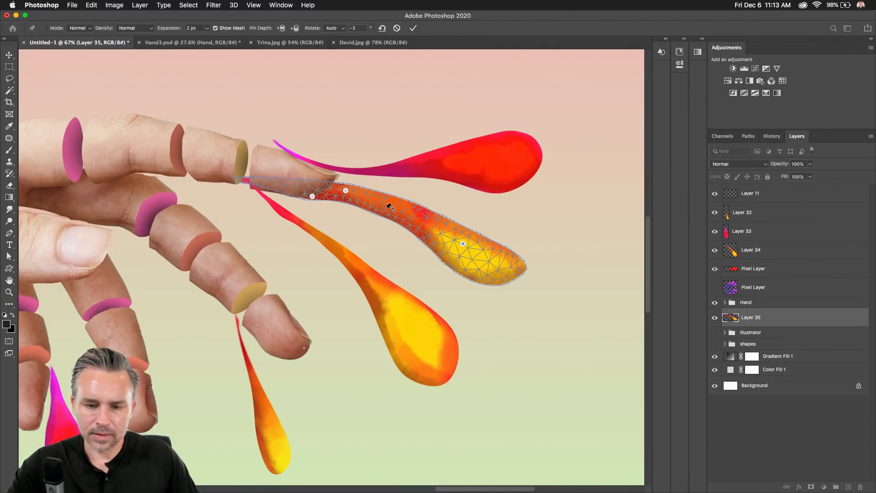
drag(400, 208, 396, 226)
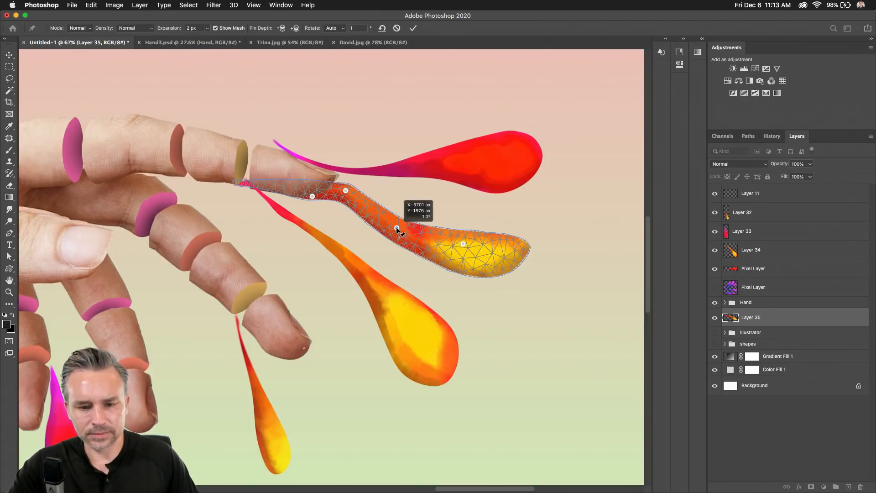
drag(343, 190, 348, 202)
key(Return)
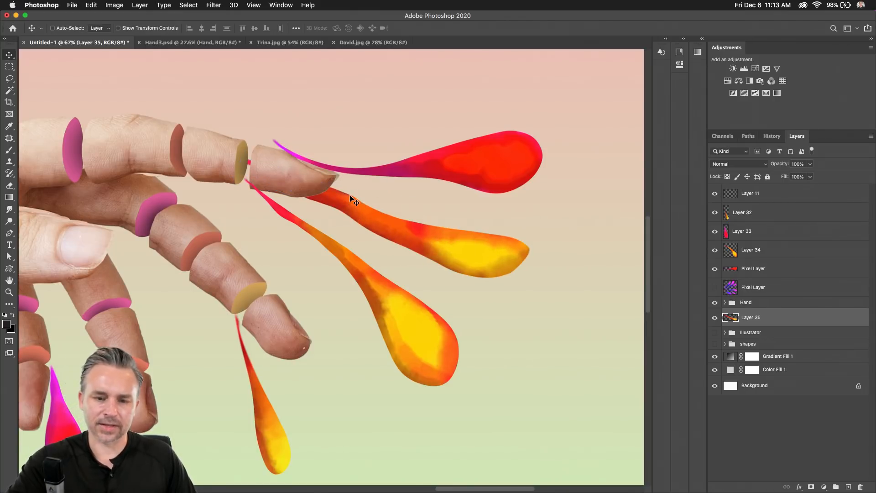
Squash the orange splat vertically to about 72% and view the forearm.
key(ctrl+t)
drag(392, 154, 390, 197)
key(Return)
key(ctrl+minus)
key(ctrl+minus)
key(ctrl+minus)
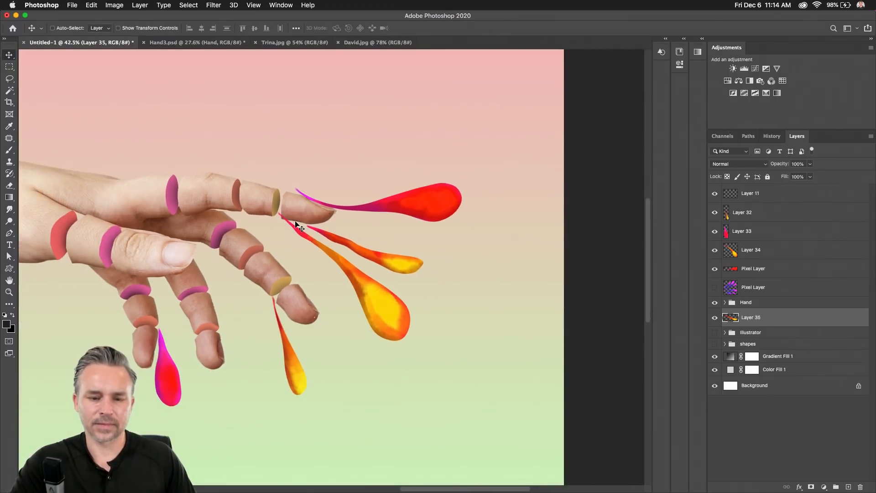
drag(269, 214, 383, 213)
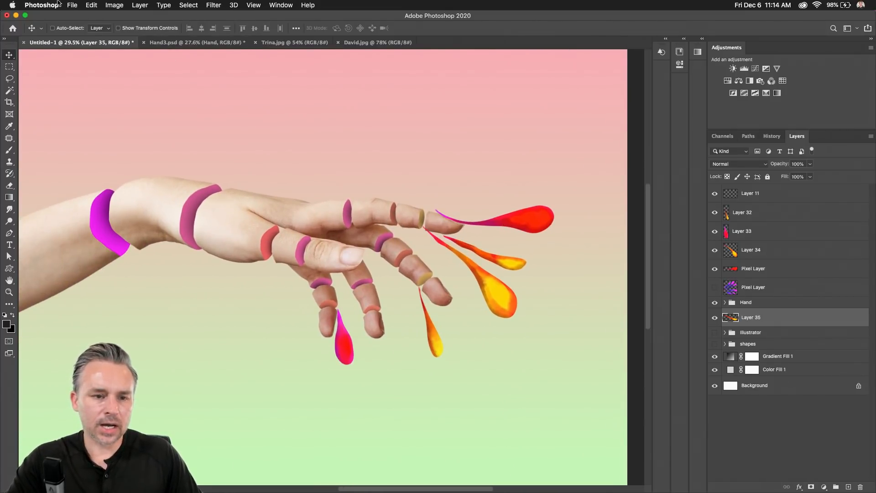
Open the Splats cloud document and tile it beside the hand composite.
click(72, 5)
click(78, 26)
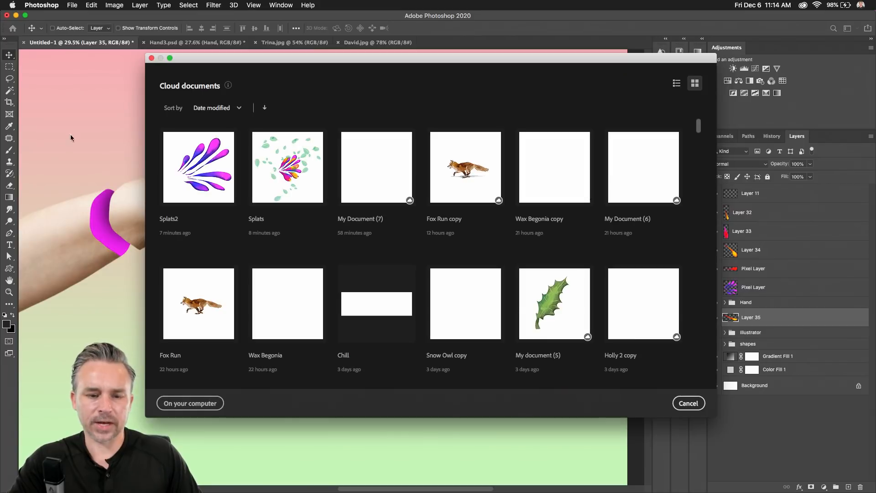
click(275, 184)
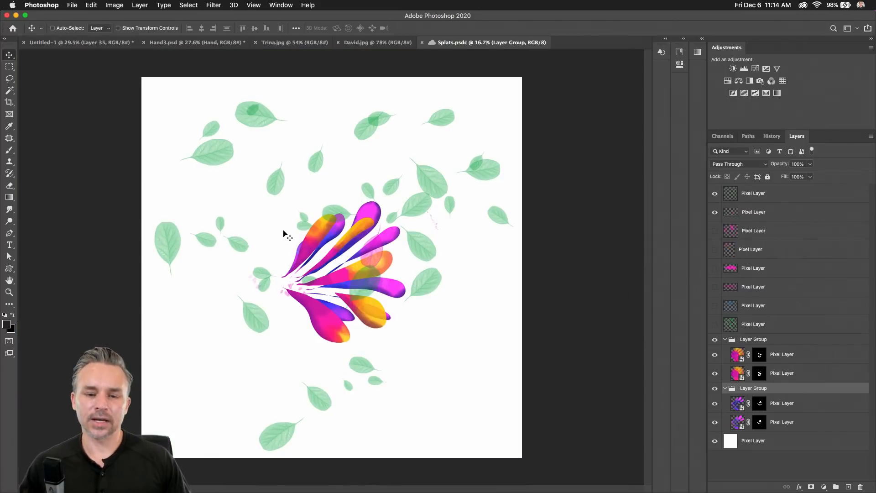
key(ctrl+alt+super+t)
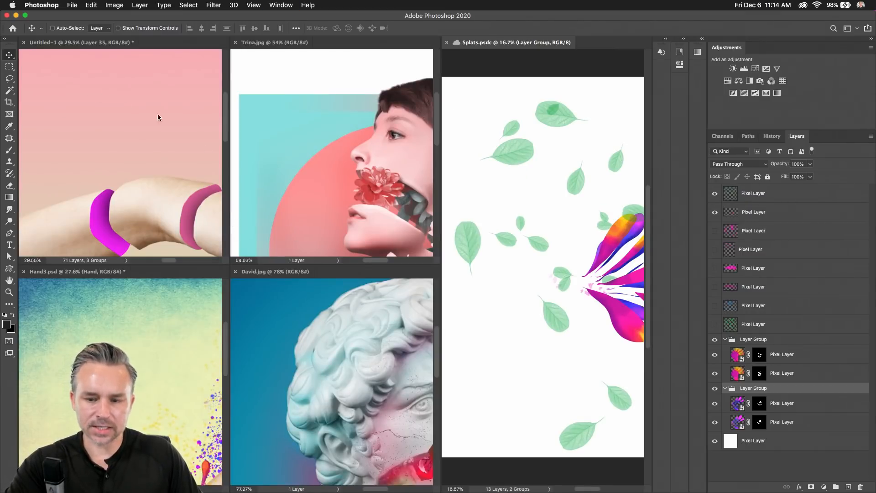
Copy the green vine layer and seven leaf layers from Splats into Untitled-1.
click(748, 325)
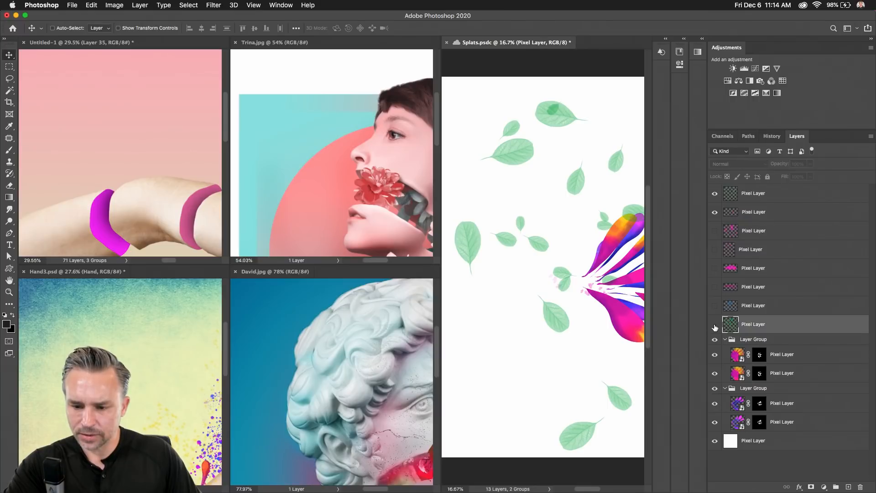
click(715, 325)
drag(740, 325, 191, 190)
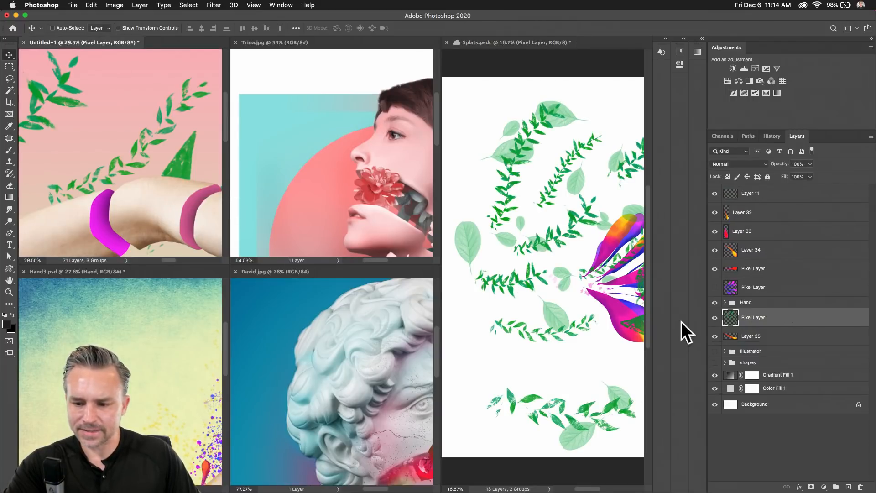
click(607, 303)
click(762, 310)
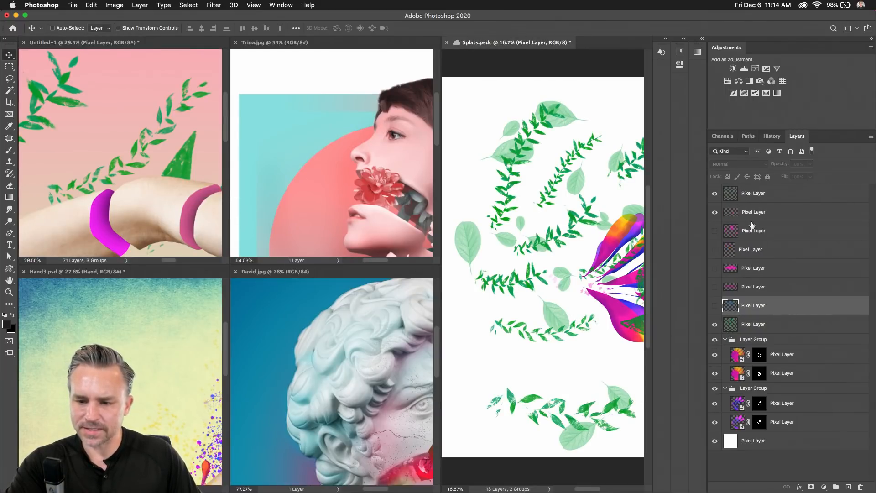
shift+click(763, 198)
drag(764, 198, 139, 143)
Consolidate the documents into tabs, fit the composite on screen, and select one leaf layer.
click(458, 51)
click(116, 81)
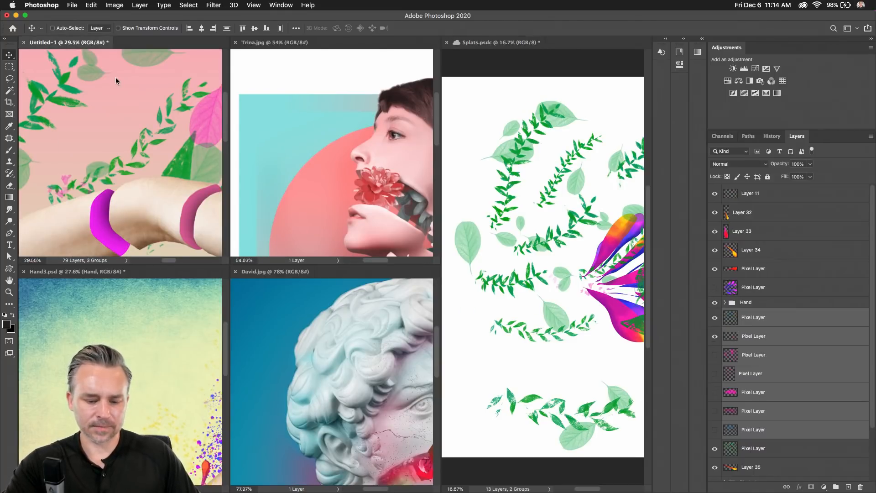
key(ctrl+super+t)
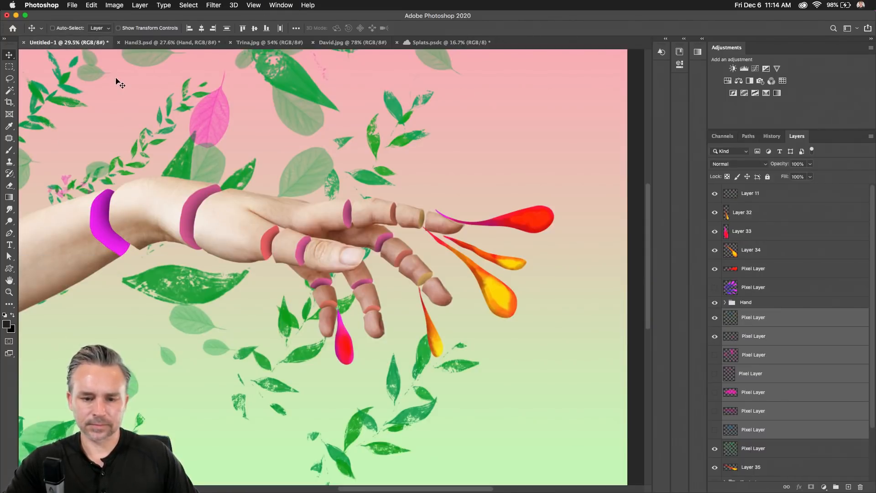
key(super+0)
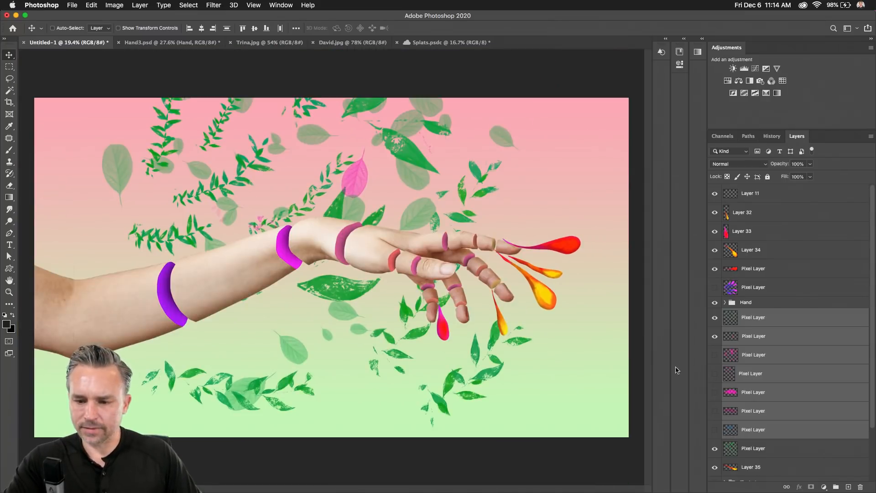
click(761, 324)
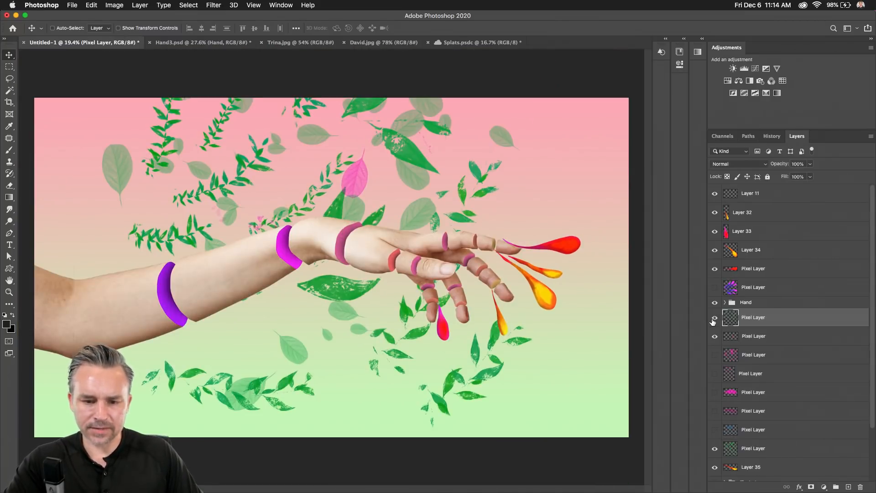
Try shrinking the leaf layer toward the centre, then undo the resize.
key(super+t)
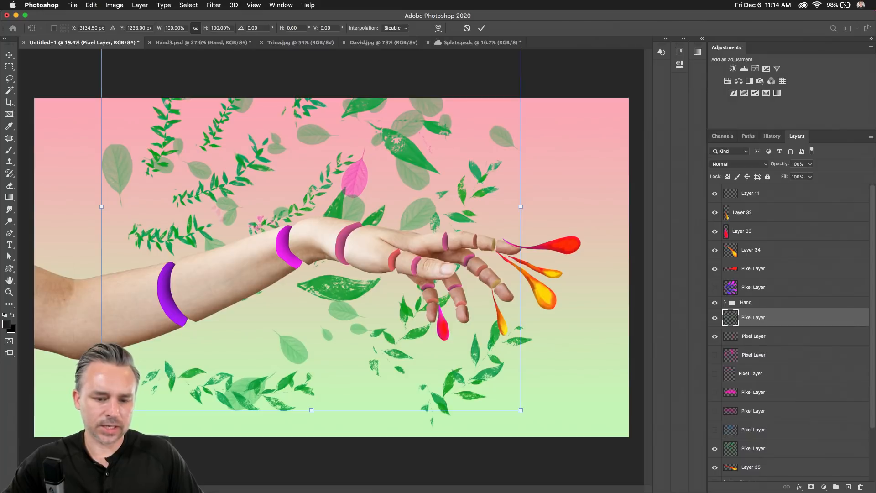
drag(102, 366, 232, 256)
key(Return)
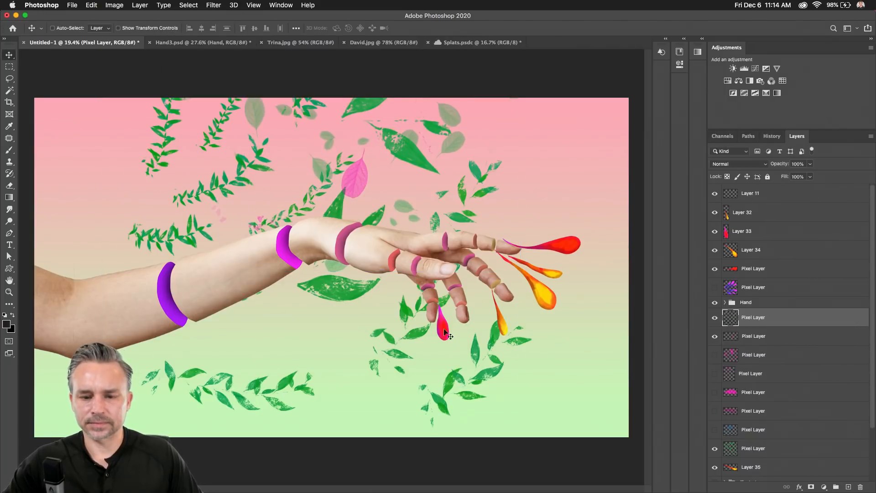
key(super+z)
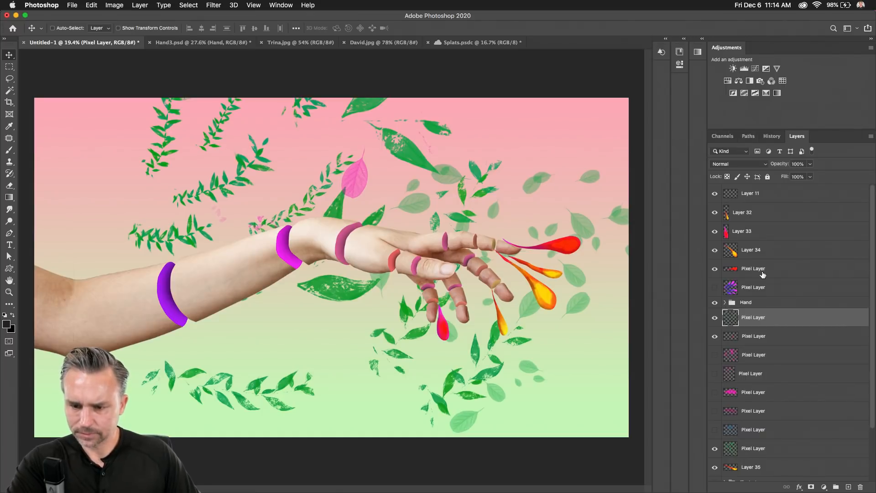
Identify the leaf layers by toggling visibility, then move the green leaves layer up above Layer 34.
click(715, 338)
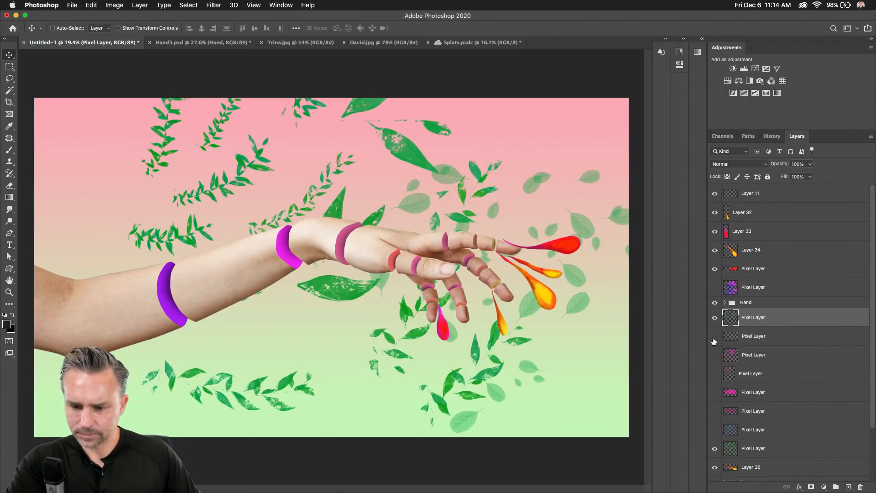
click(715, 319)
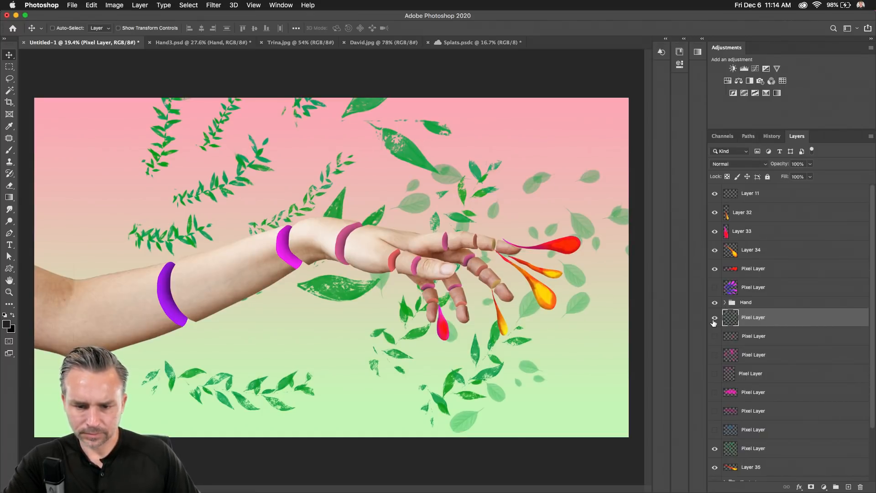
click(715, 449)
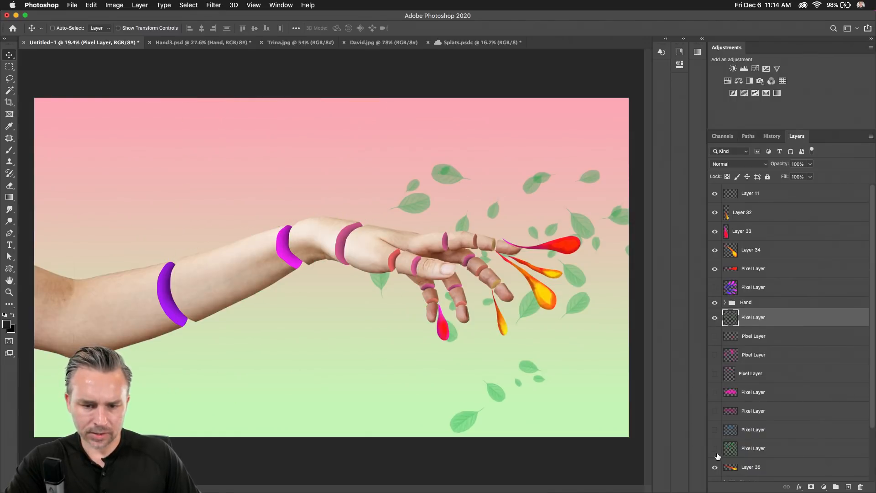
click(715, 450)
drag(749, 452, 757, 241)
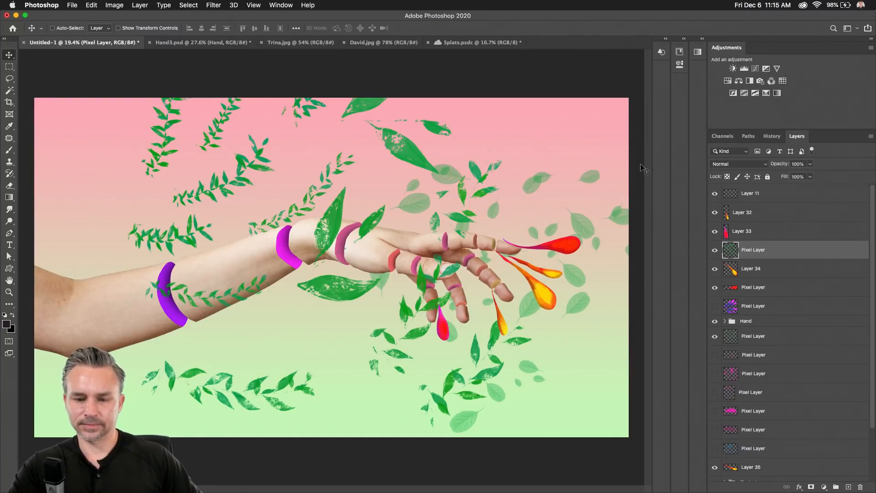
Toggle the green leaves layer's visibility to compare the composite with and without it.
click(714, 251)
click(714, 251)
click(715, 251)
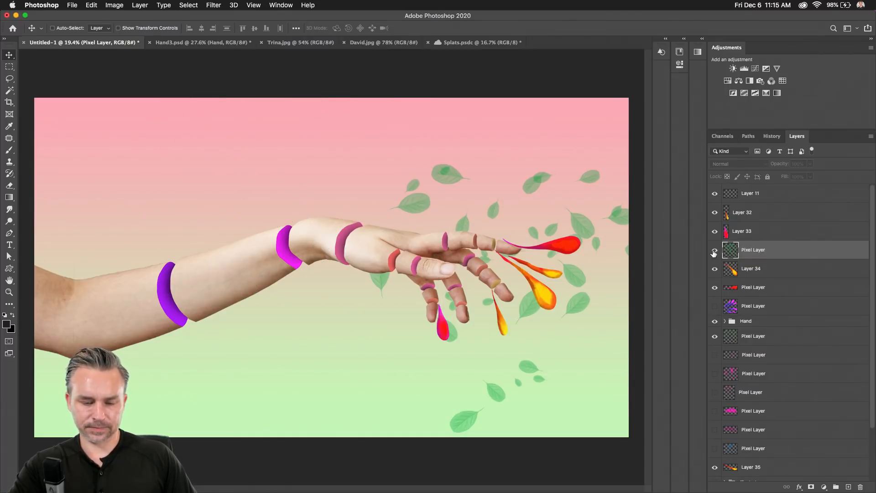
click(714, 252)
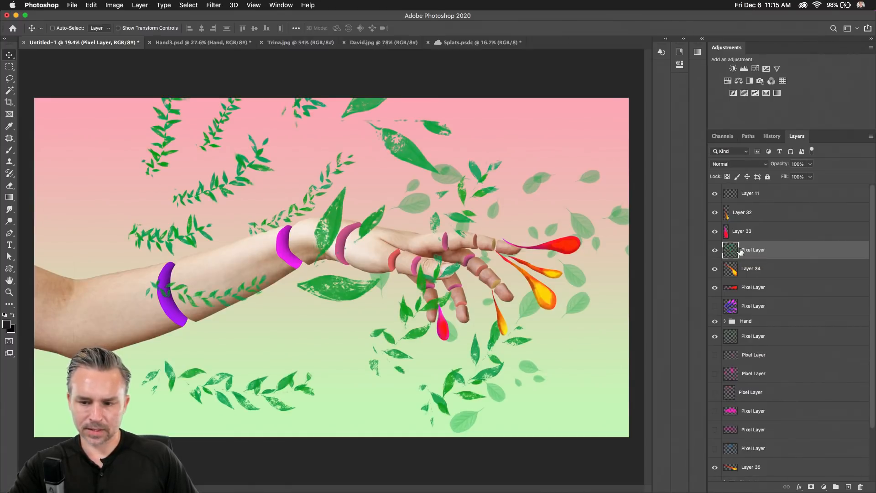
Lasso the leaf vine onto its own layer, hide the original leaves, and move it onto the forearm.
click(9, 78)
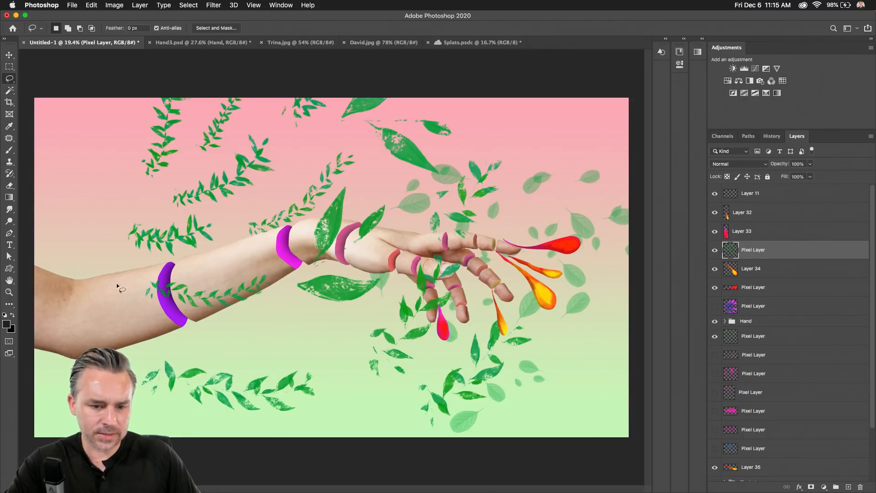
mouse_move(214, 331)
mouse_down()
mouse_move(150, 308)
mouse_move(124, 279)
mouse_up()
key(Delete)
key(super+v)
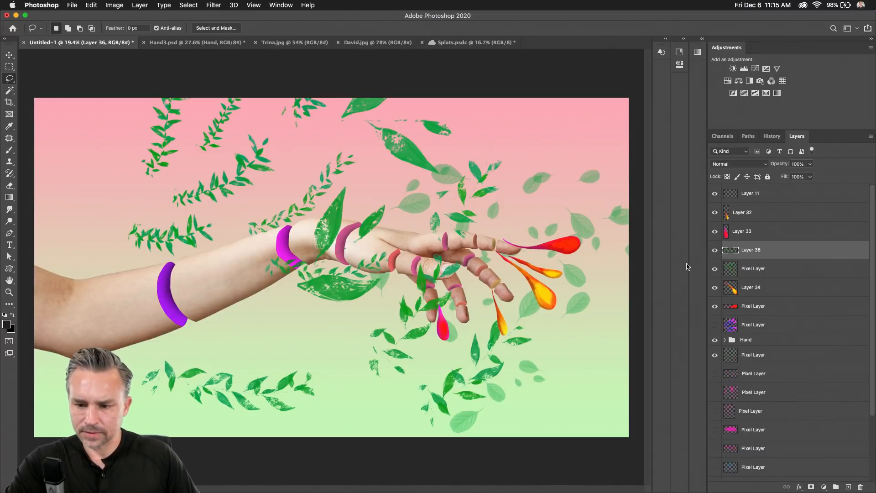
click(715, 269)
key(v)
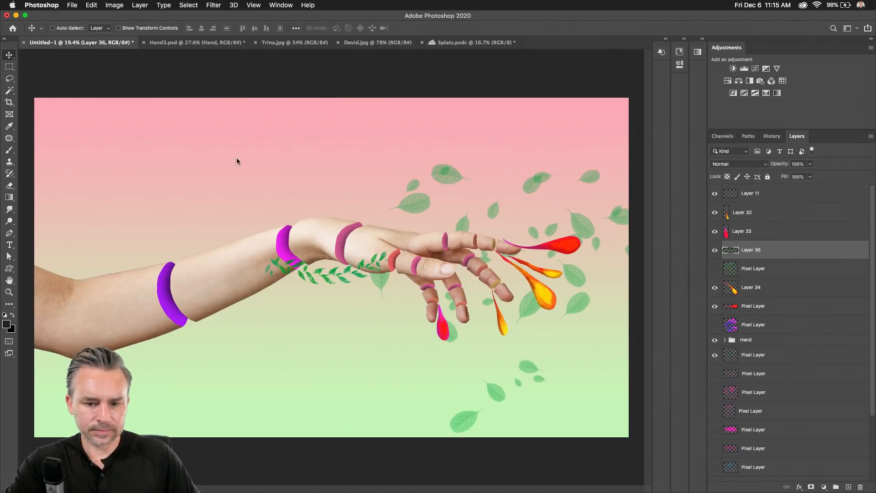
drag(408, 329, 322, 332)
Rotate the vine layer to line up with the forearm's angle.
scroll(131, 228, up, 5)
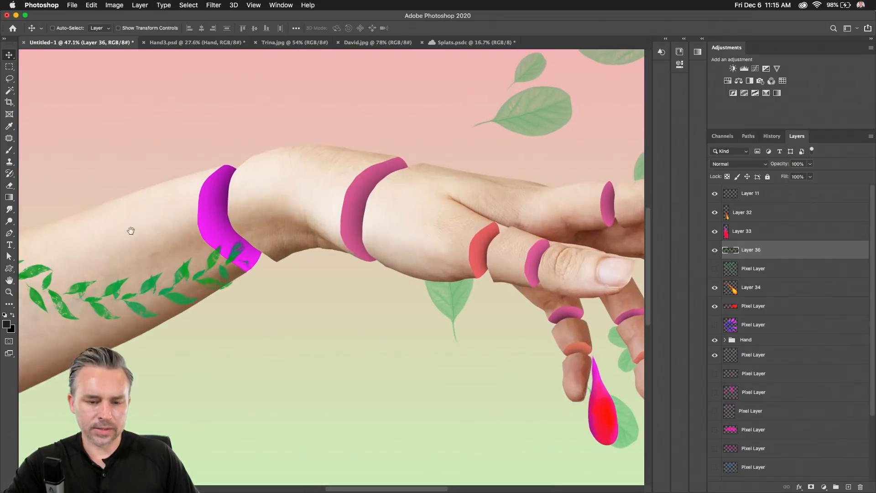
key(super+t)
drag(98, 253, 138, 199)
key(Return)
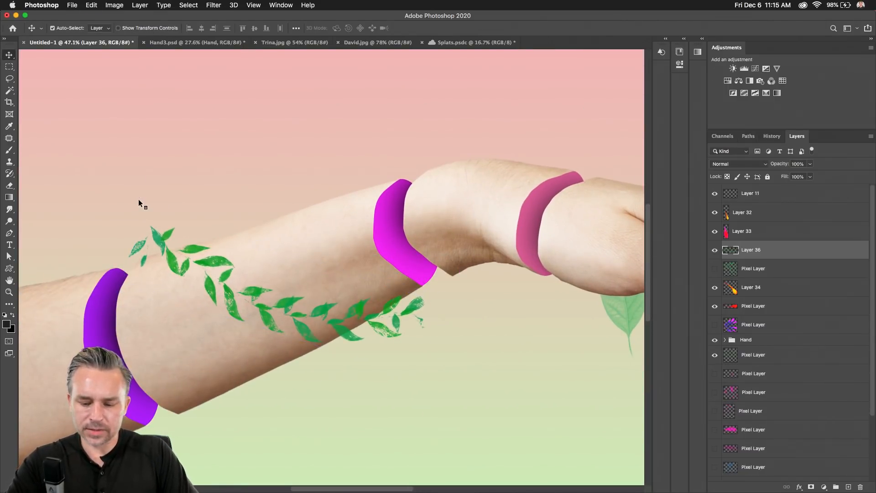
Puppet-warp the vine with pins at its right end and middle, bending the upper end slightly.
key(super+shift+p)
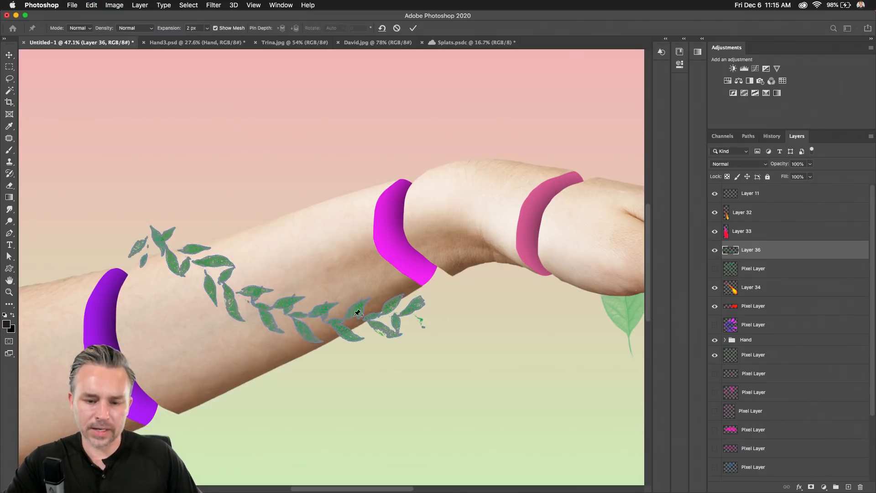
click(370, 318)
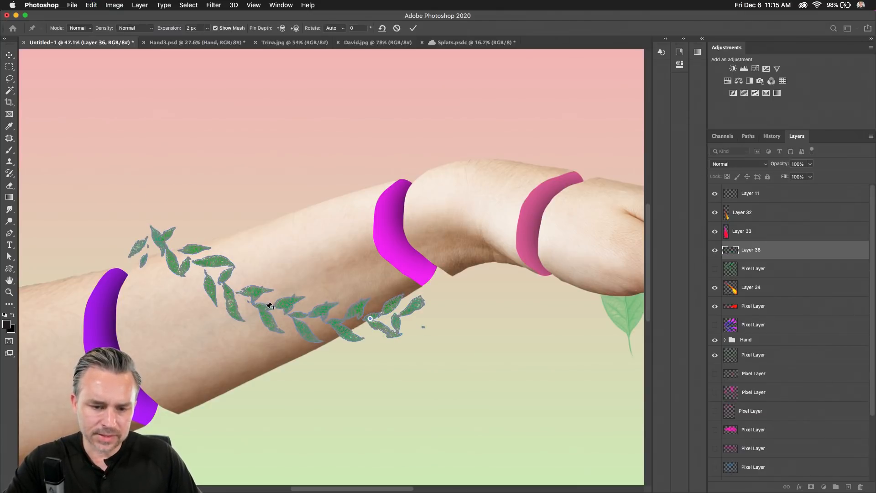
click(267, 308)
drag(163, 244, 167, 243)
key(Return)
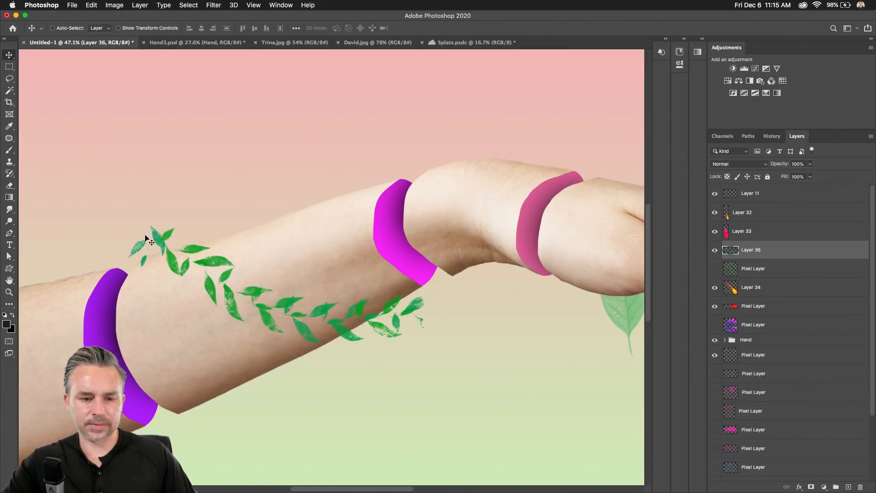
click(667, 41)
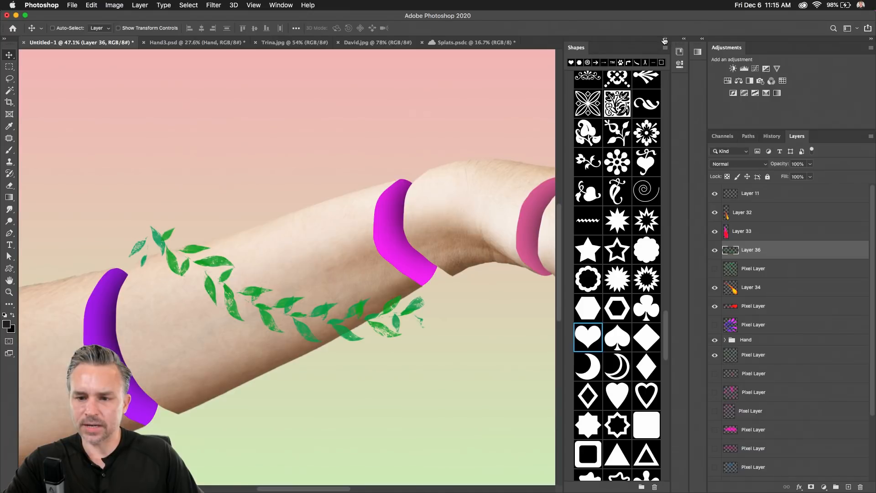
Switch the Libraries panel to the Nature library and expand its Painted group.
click(664, 40)
click(685, 39)
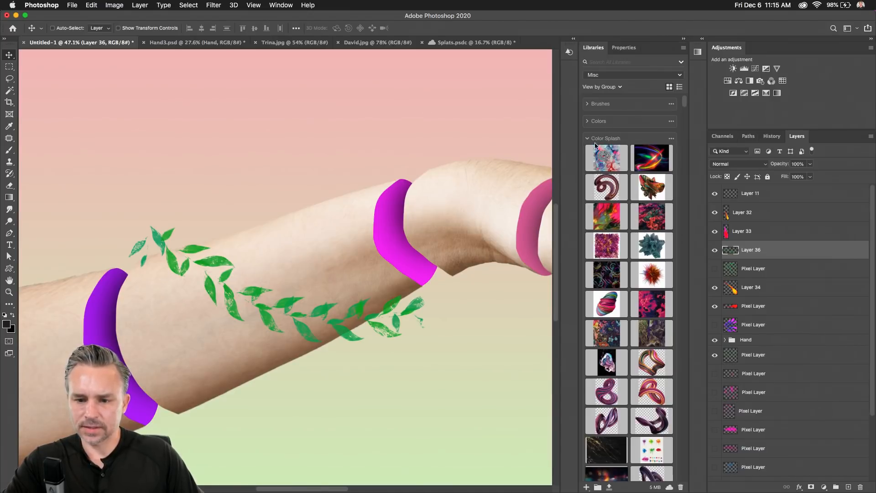
click(599, 74)
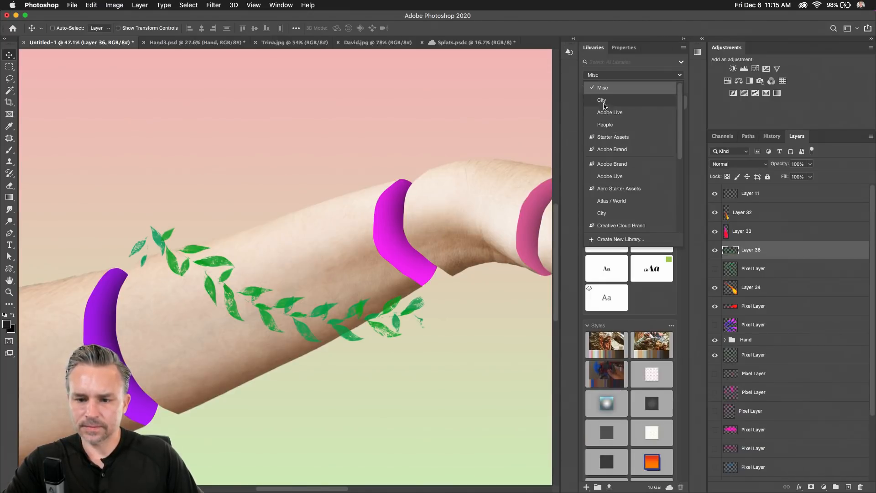
scroll(614, 185, down, 10)
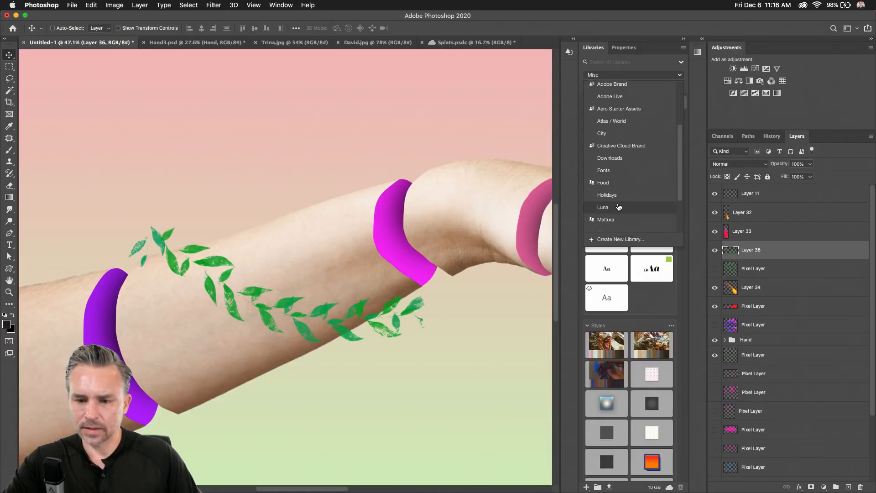
click(605, 189)
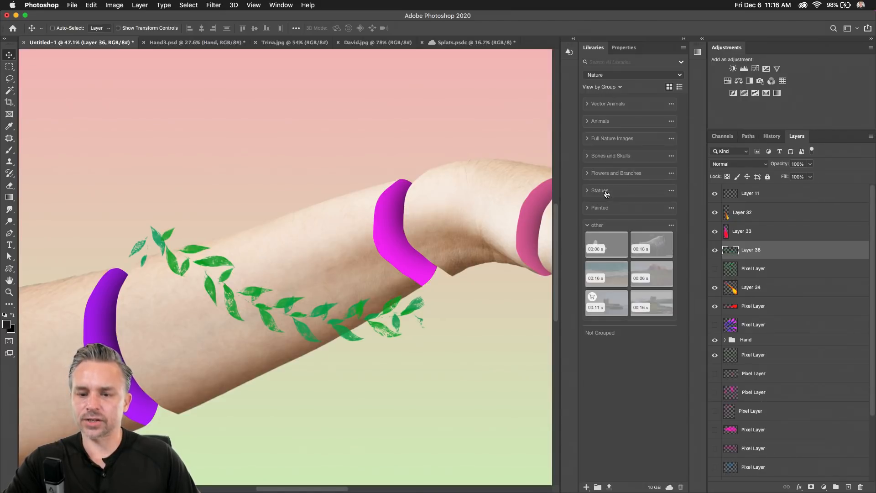
click(588, 208)
scroll(613, 269, down, 5)
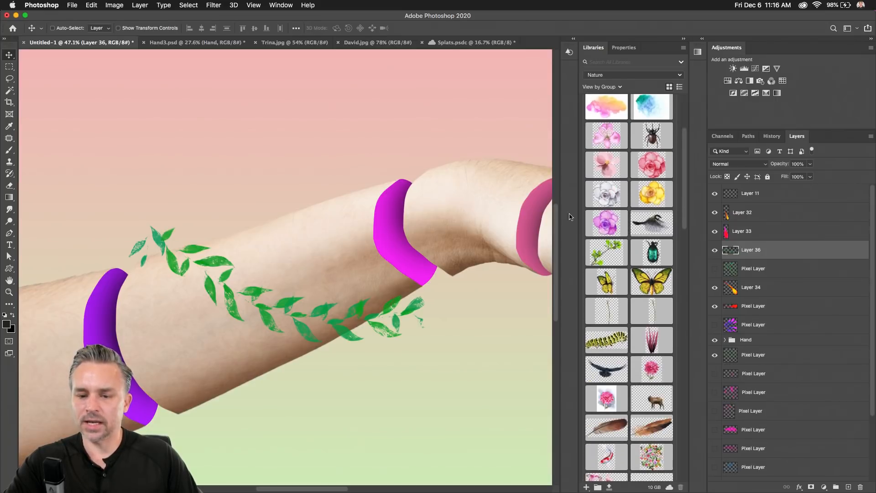
Widen the library panel and drag the Leaves asset onto the canvas.
drag(579, 208, 543, 207)
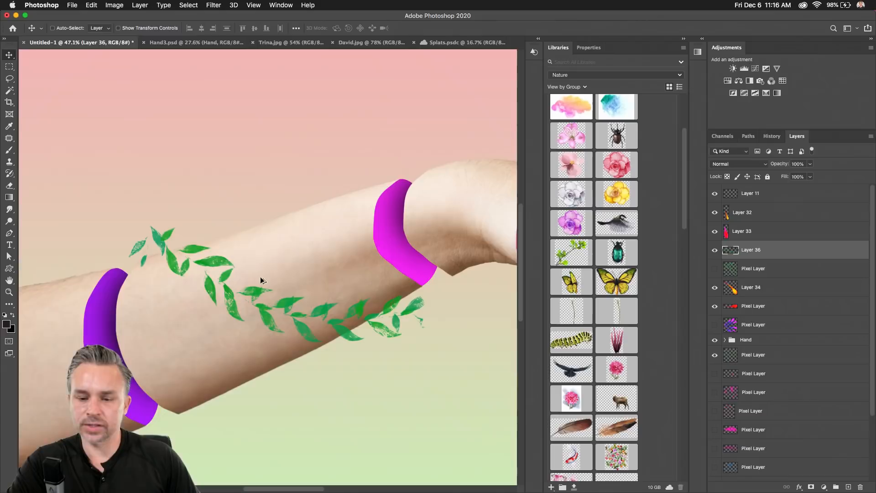
scroll(594, 297, down, 15)
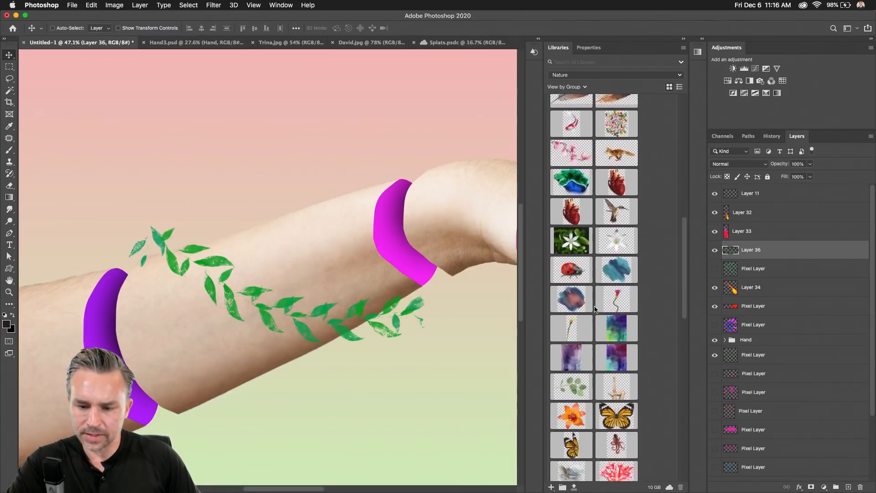
scroll(595, 309, up, 3)
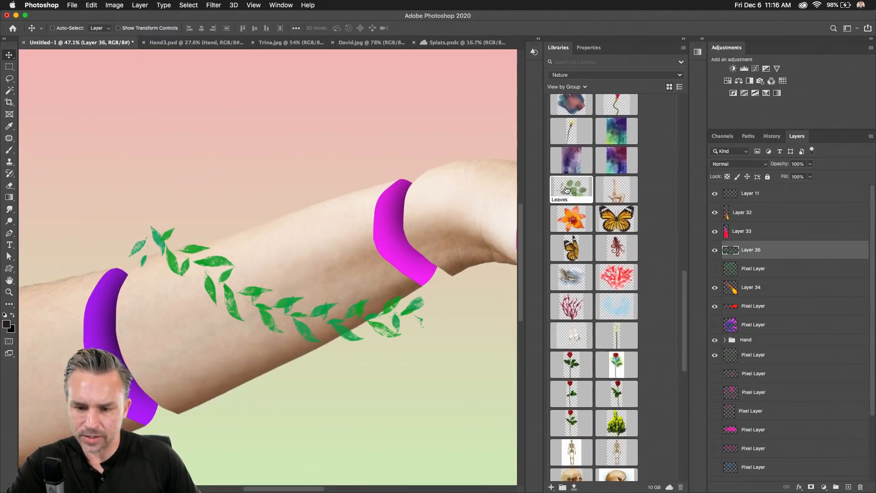
drag(566, 189, 289, 259)
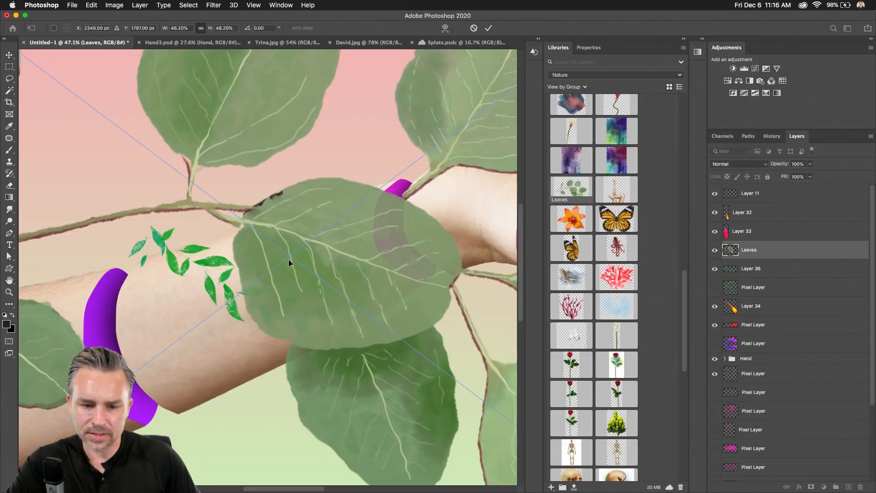
Scale the placed Leaves to about 19%, move it over the forearm and rotate it -45°.
key(super+minus)
key(super+minus)
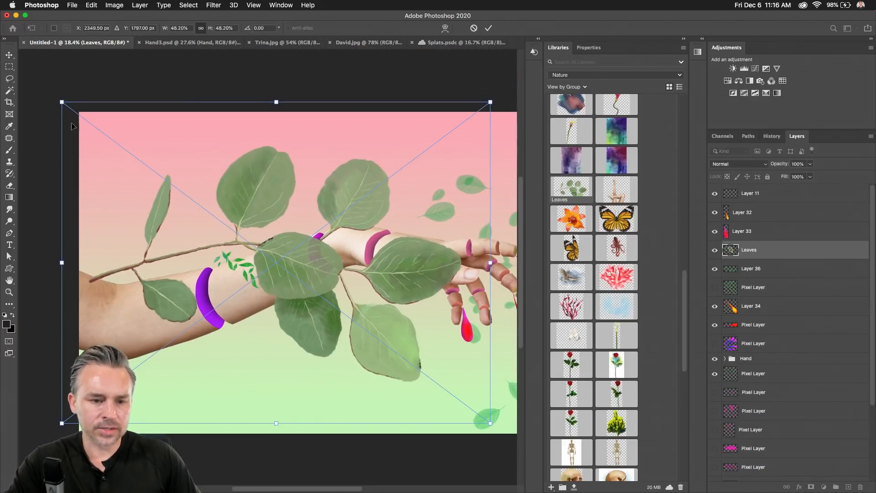
drag(61, 100, 322, 298)
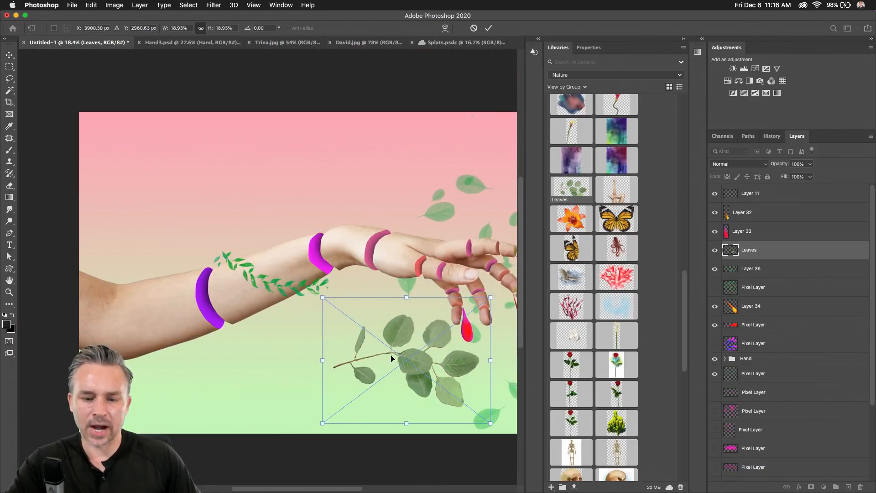
drag(391, 358, 256, 246)
drag(179, 186, 176, 266)
key(Return)
Add the Branch asset from the library and shrink it from a corner.
scroll(577, 313, down, 10)
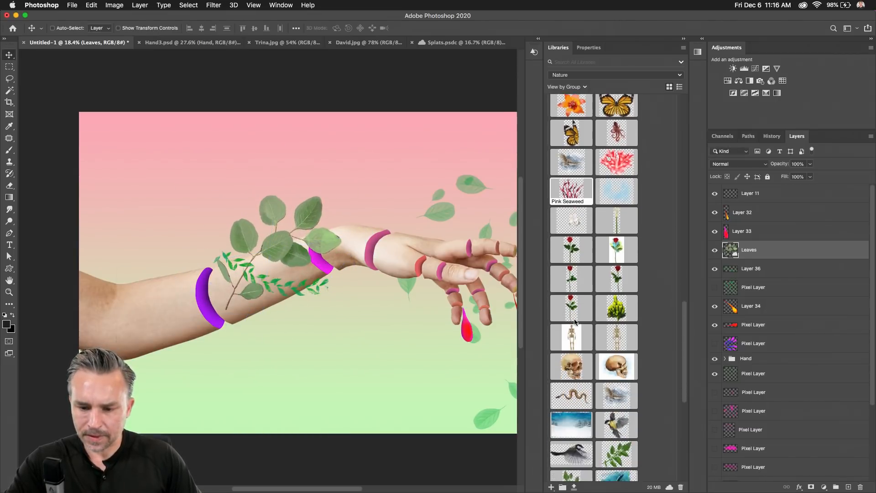
scroll(577, 313, down, 3)
scroll(577, 314, up, 8)
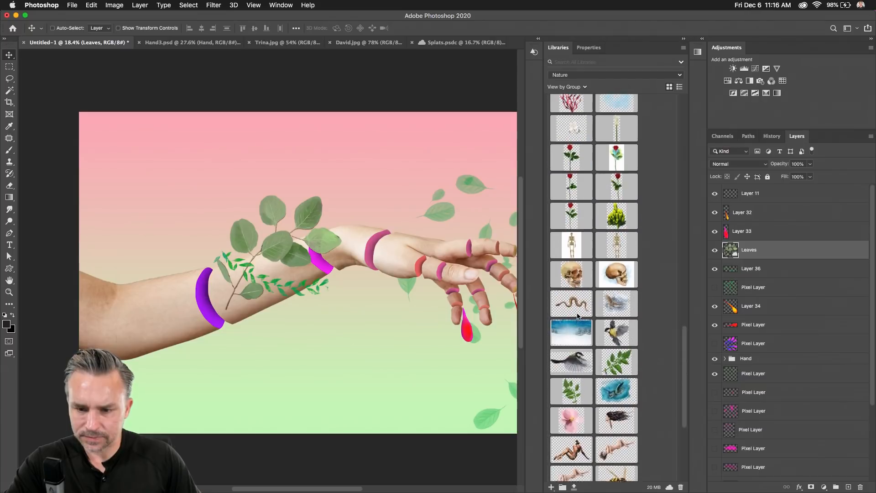
scroll(578, 316, up, 15)
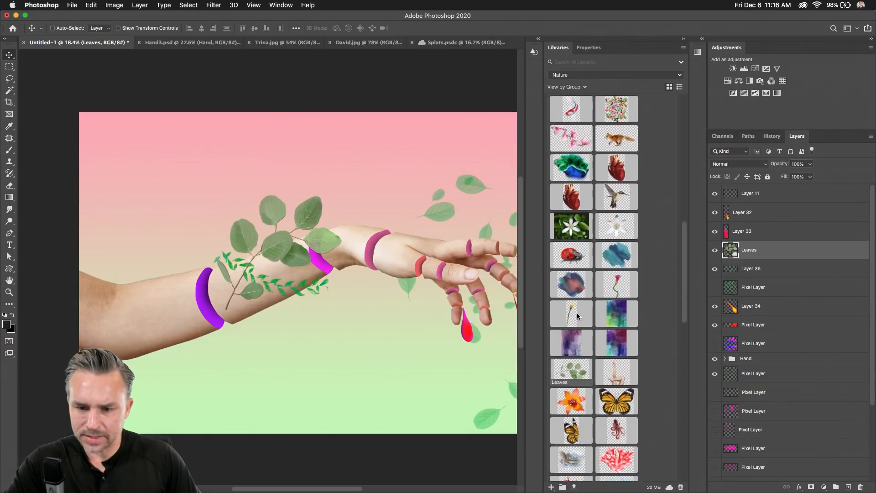
scroll(577, 314, up, 10)
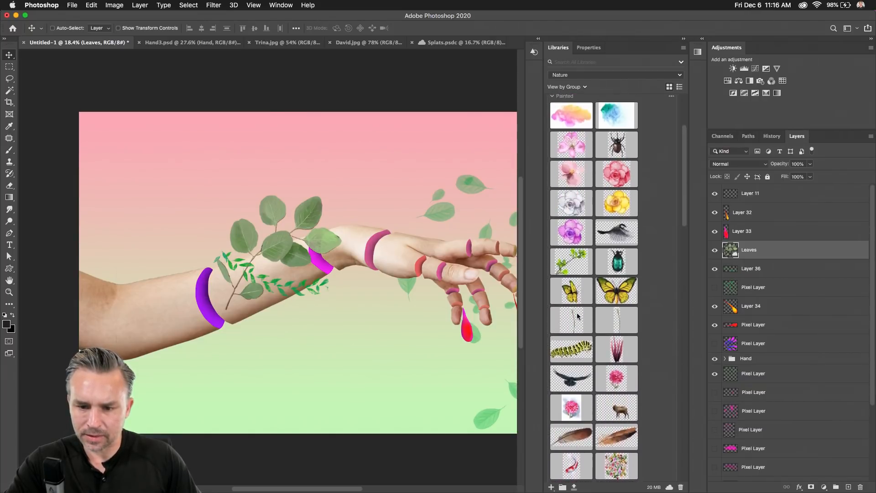
drag(577, 314, 323, 321)
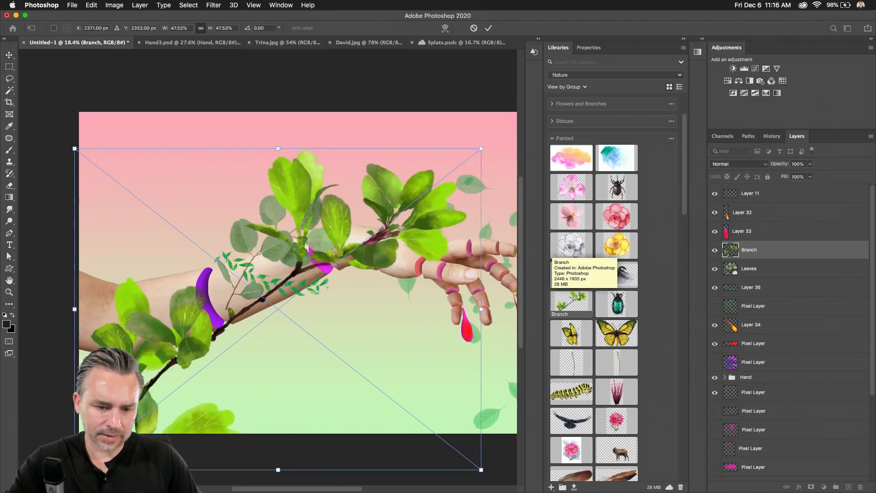
drag(74, 470, 256, 265)
key(Return)
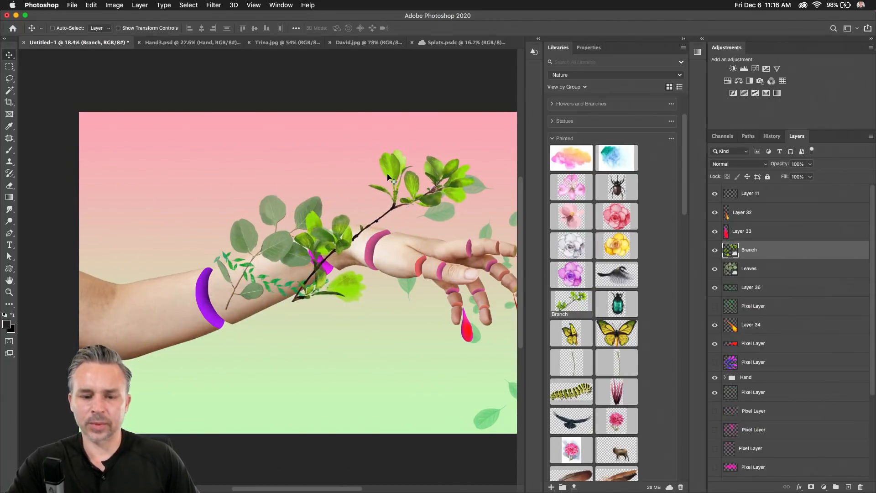
Collapse the Libraries panel and move the branch about 50 px lower over the wrist.
key(super+plus)
key(super+plus)
drag(368, 171, 242, 204)
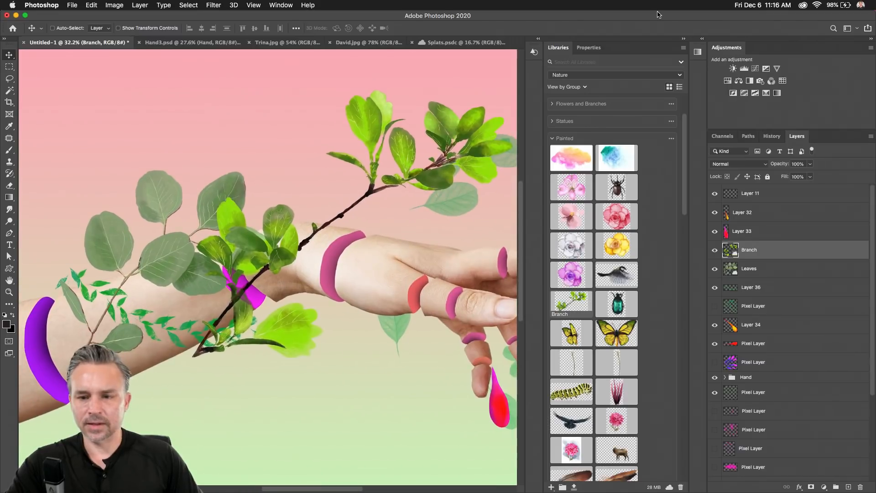
click(683, 38)
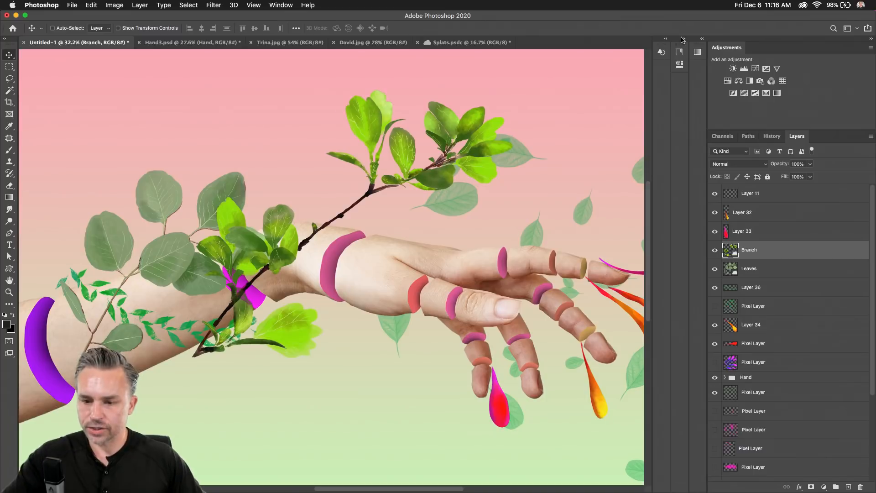
drag(363, 176, 404, 193)
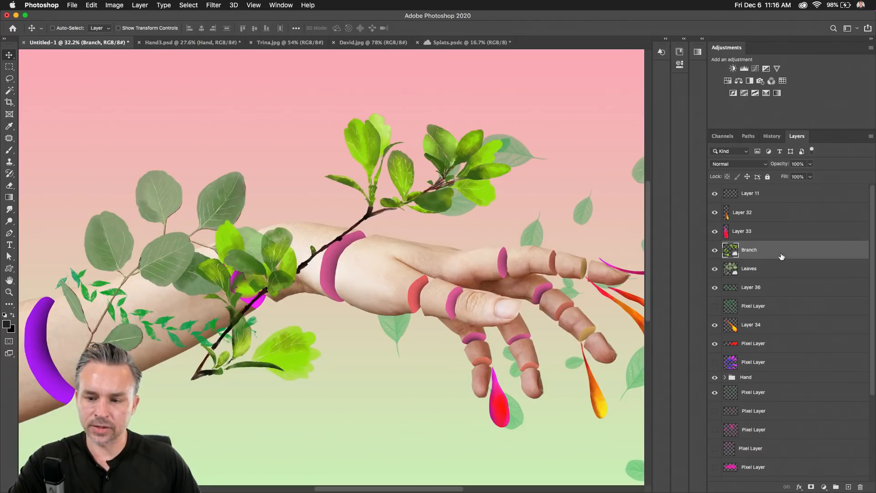
key(super+u)
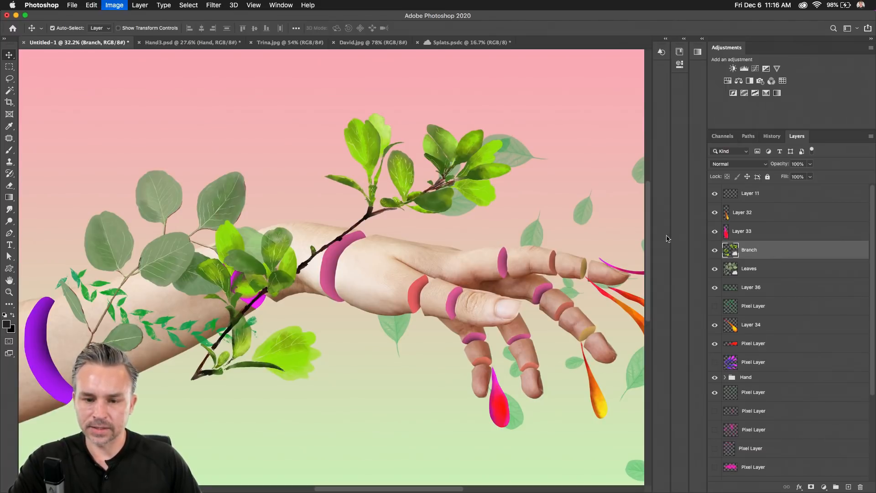
Apply Hue/Saturation at -43 saturation as a smart filter to Branch, then shift it left.
click(396, 200)
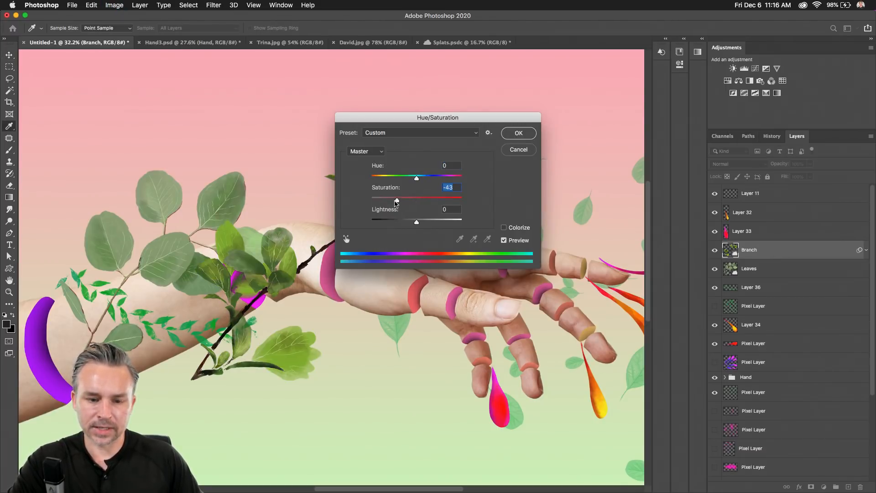
drag(395, 119, 504, 273)
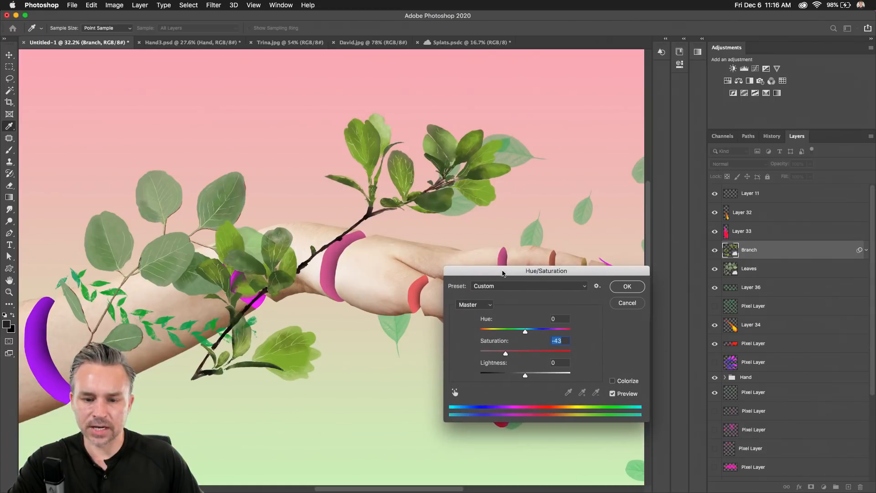
click(612, 286)
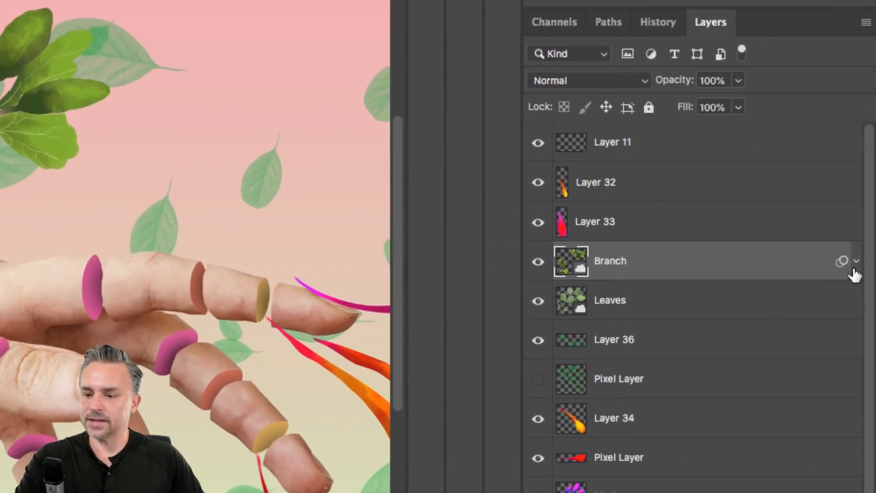
click(866, 249)
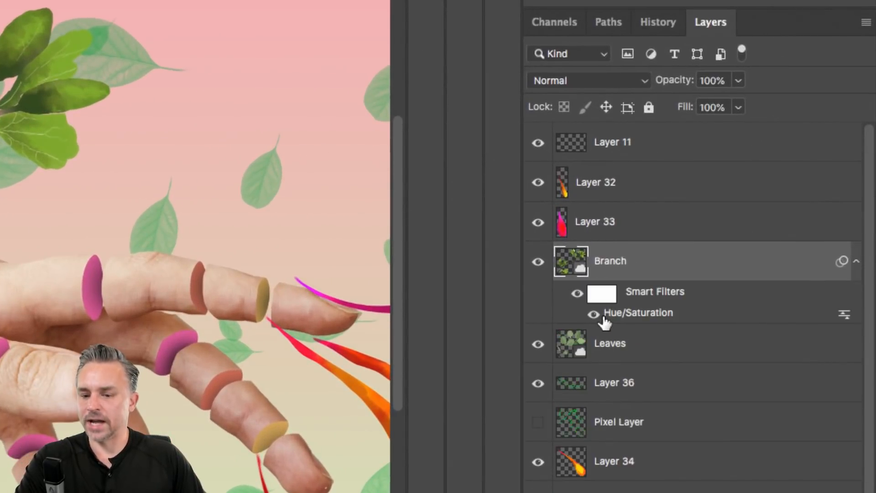
click(856, 263)
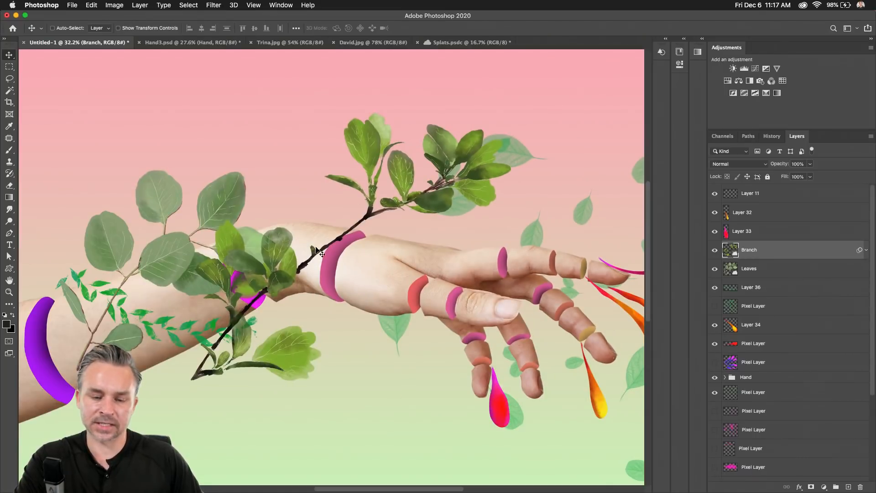
drag(316, 246, 200, 239)
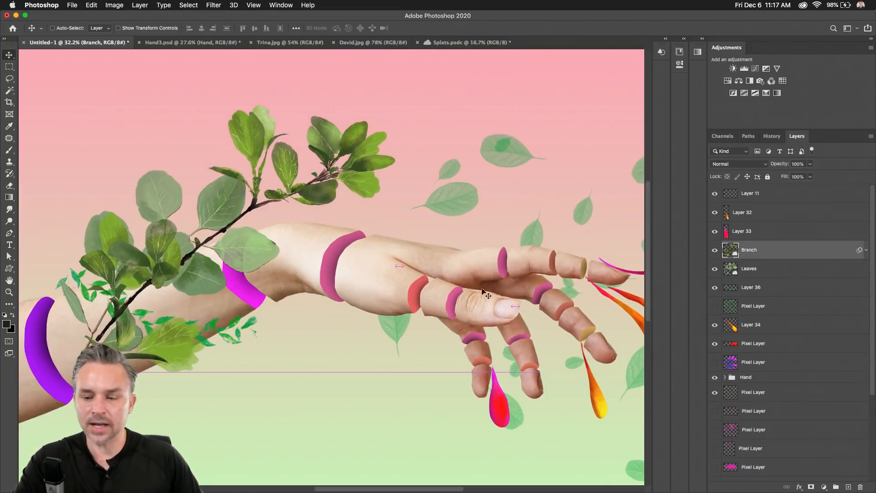
Hide Layer 36's scattered leaves, shrink the branch and move it up along the forearm.
drag(485, 292, 489, 293)
click(715, 287)
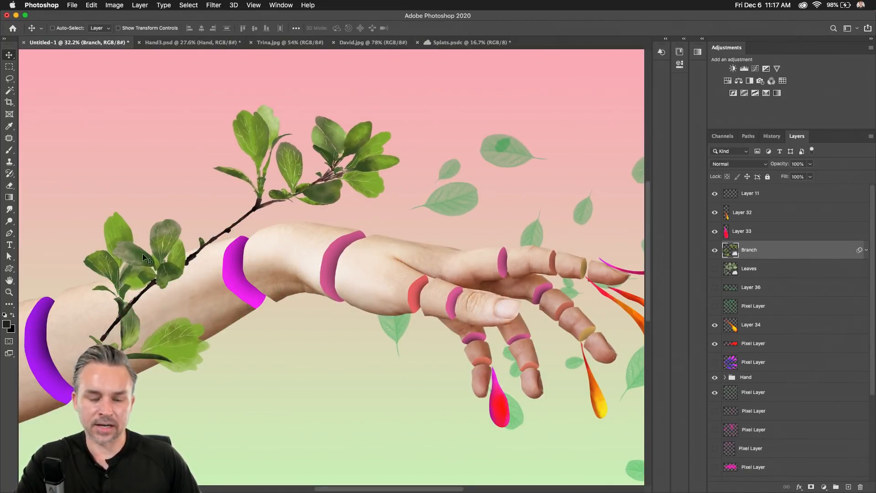
scroll(211, 255, up, 3)
key(super+t)
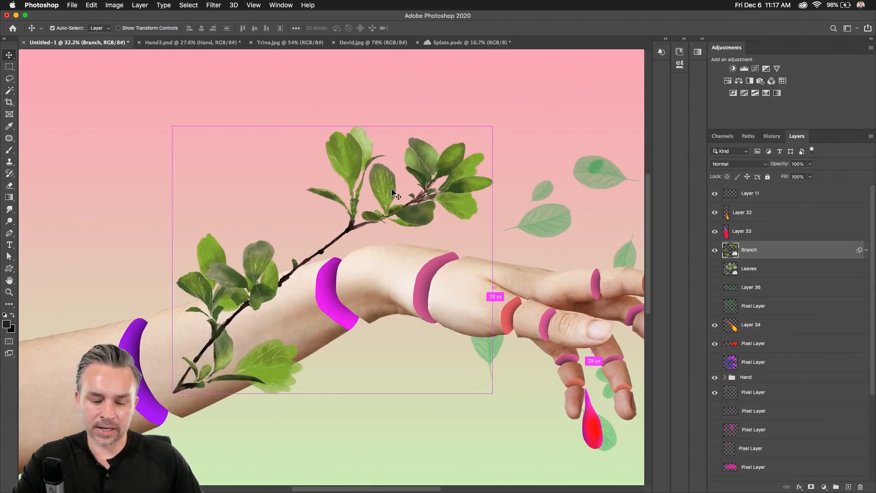
drag(504, 131, 402, 203)
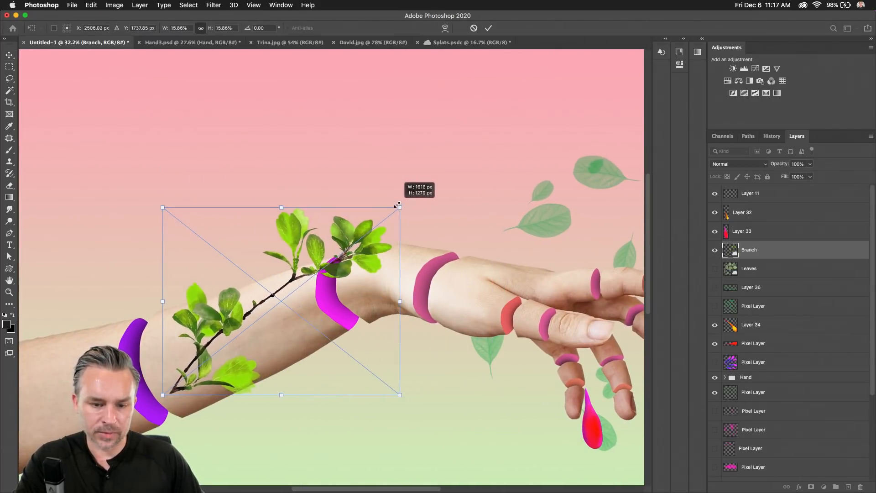
key(Return)
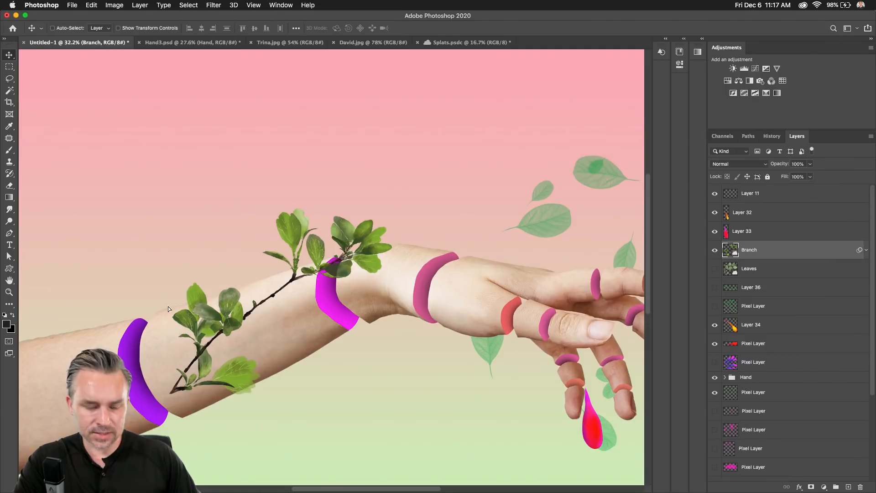
drag(168, 309, 164, 294)
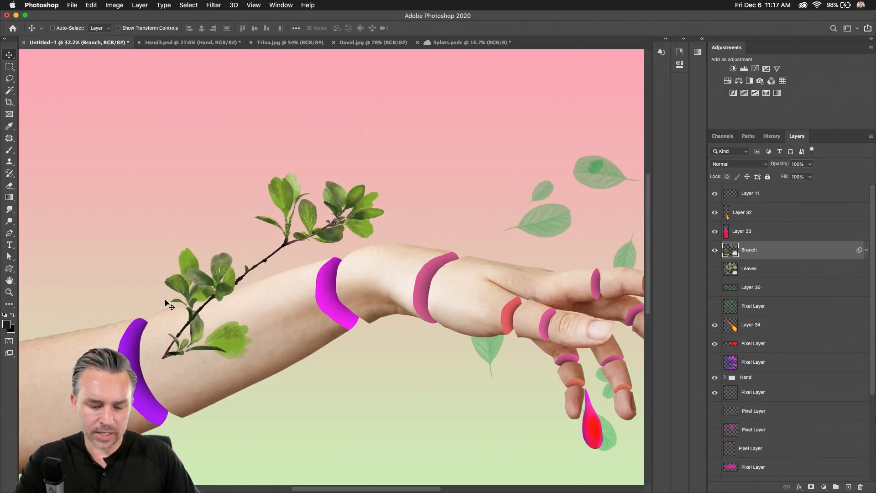
Puppet-warp the branch: pin base and mid-stem, bend the stem, set Rotate Fixed -45.
key(super+t)
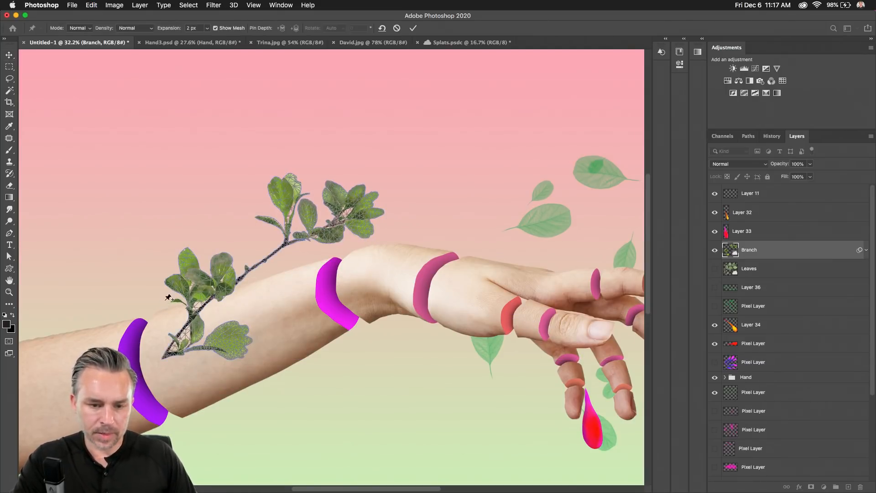
drag(156, 329, 342, 246)
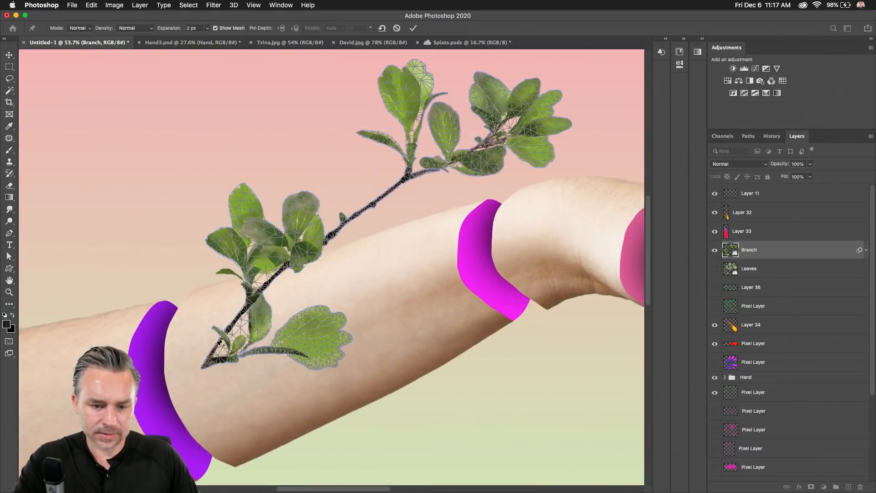
click(212, 358)
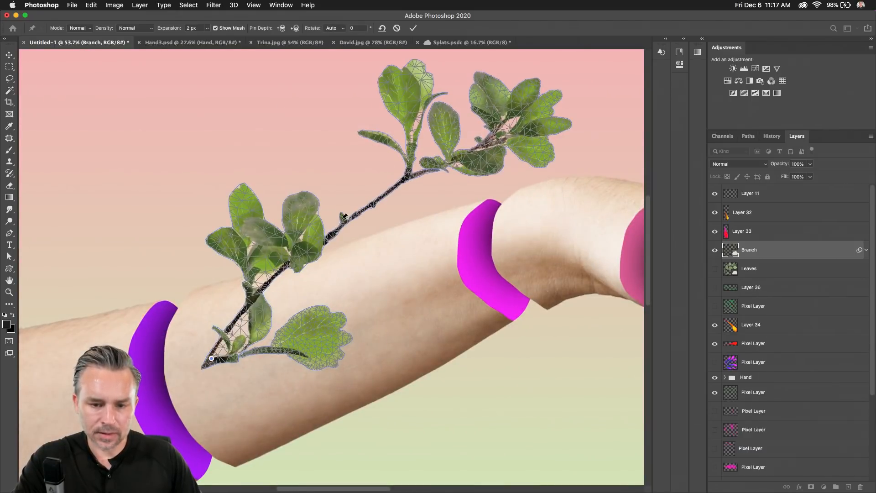
click(371, 203)
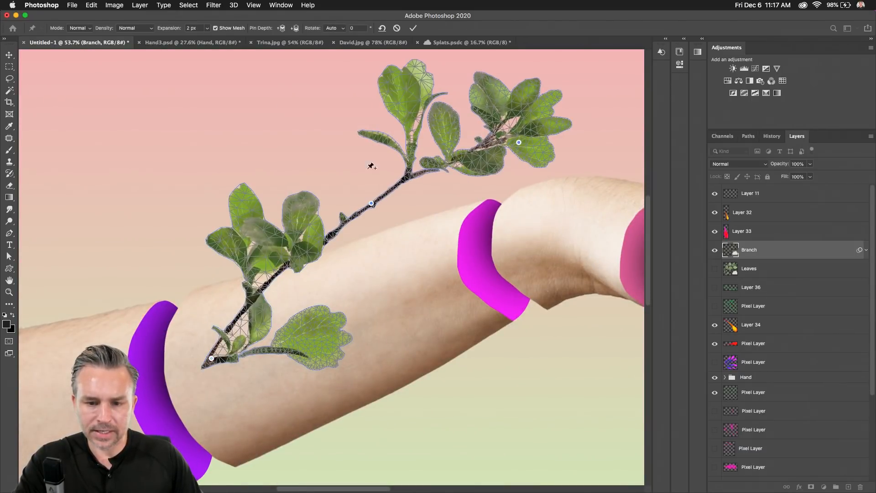
drag(406, 176, 393, 158)
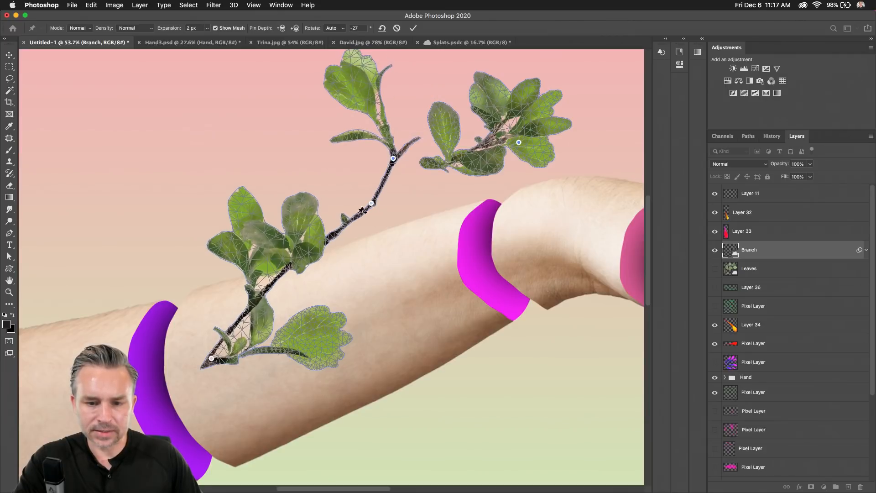
drag(372, 203, 323, 181)
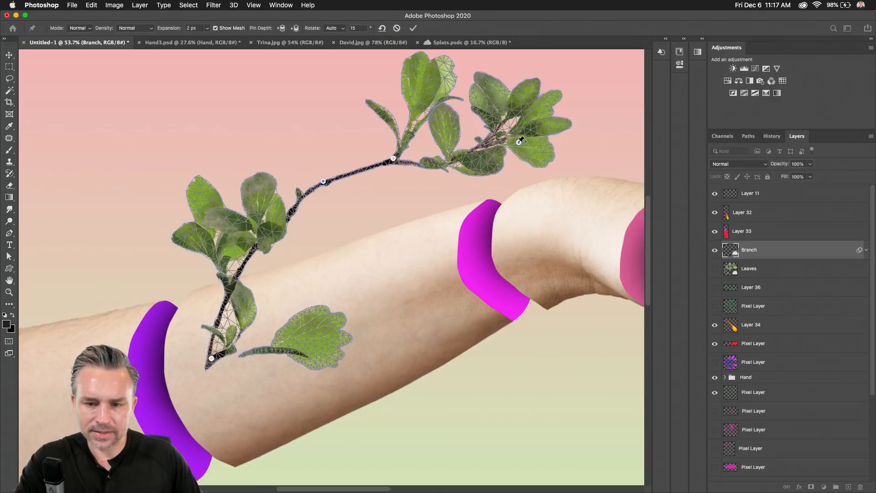
drag(519, 142, 517, 170)
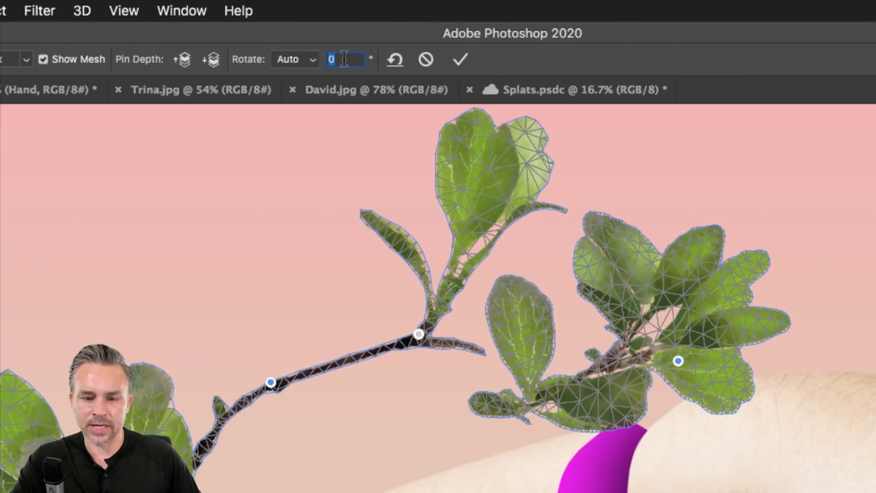
text(-45)
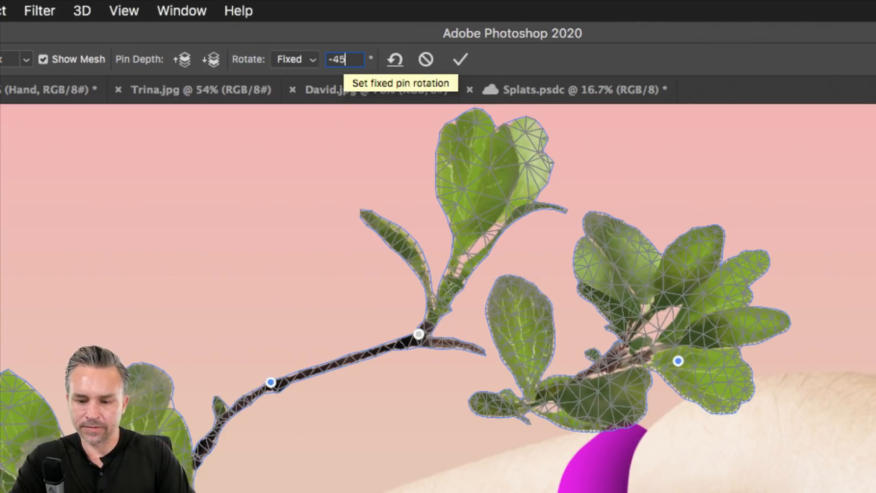
key(Return)
key(Return)
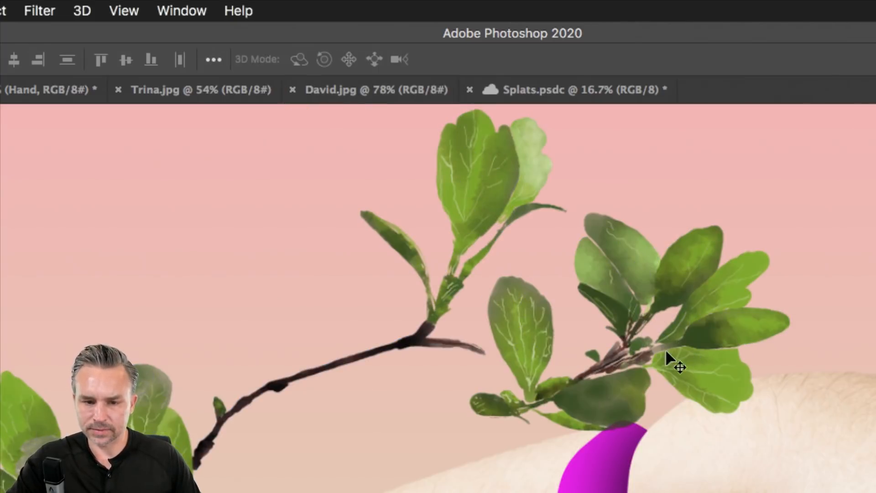
key(super+minus)
key(super+minus)
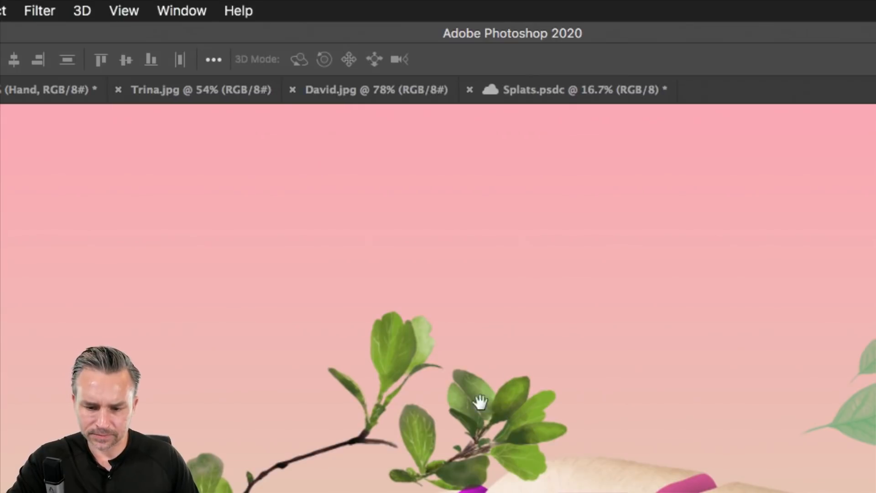
Refine the warp so the right leaf cluster curls down onto the arm, then commit.
scroll(480, 402, down, 5)
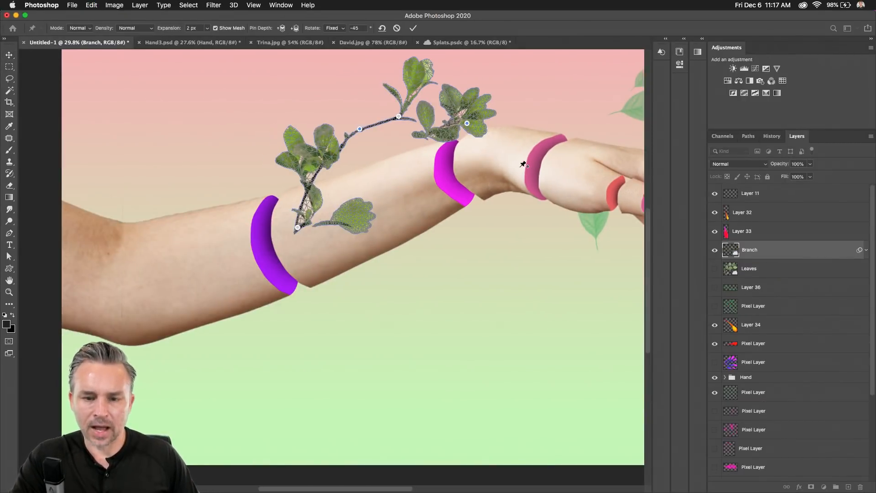
key(super+plus)
key(super+plus)
drag(428, 178, 303, 281)
scroll(518, 161, up, 3)
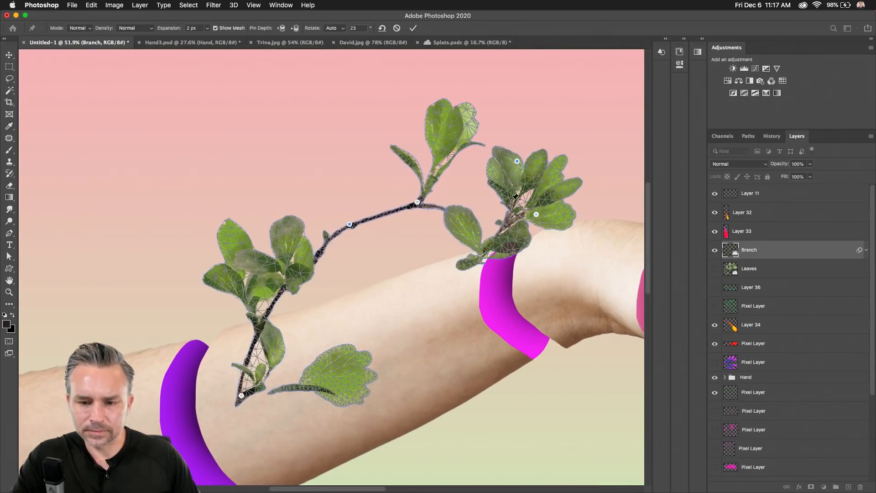
drag(529, 191, 453, 213)
click(472, 233)
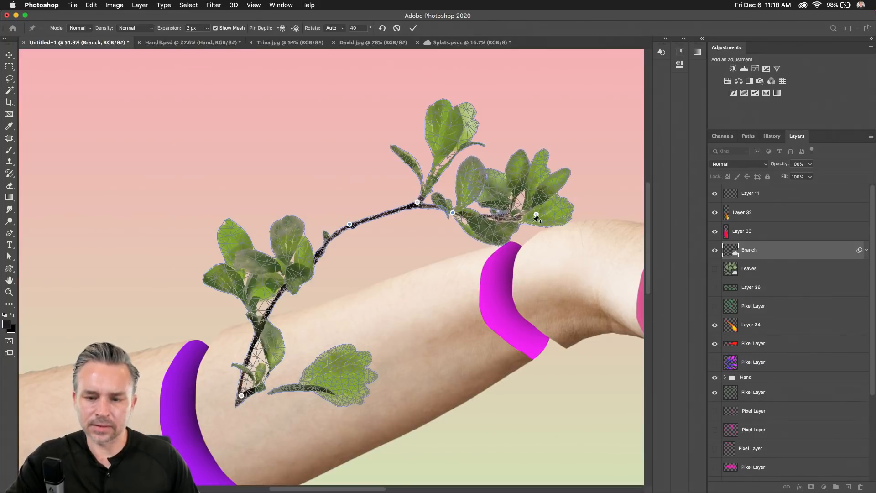
key(Return)
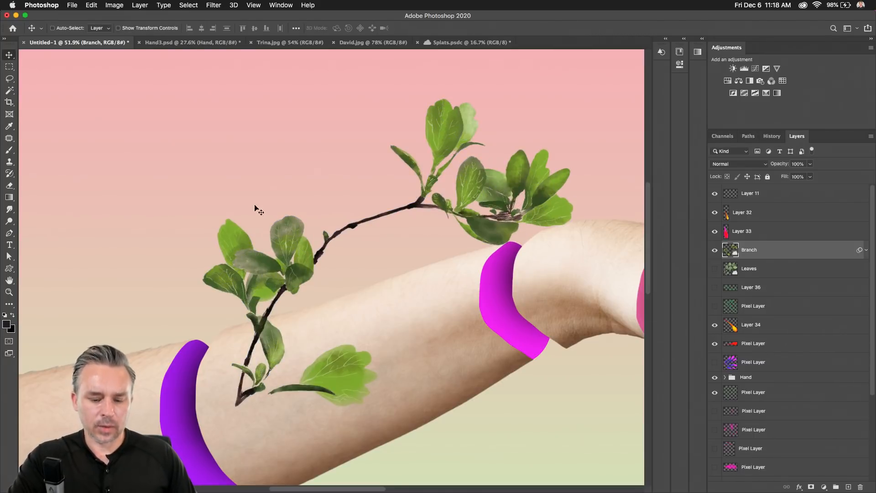
Enlarge the branch and move it right and down across the forearm.
key(super+t)
drag(221, 408, 141, 470)
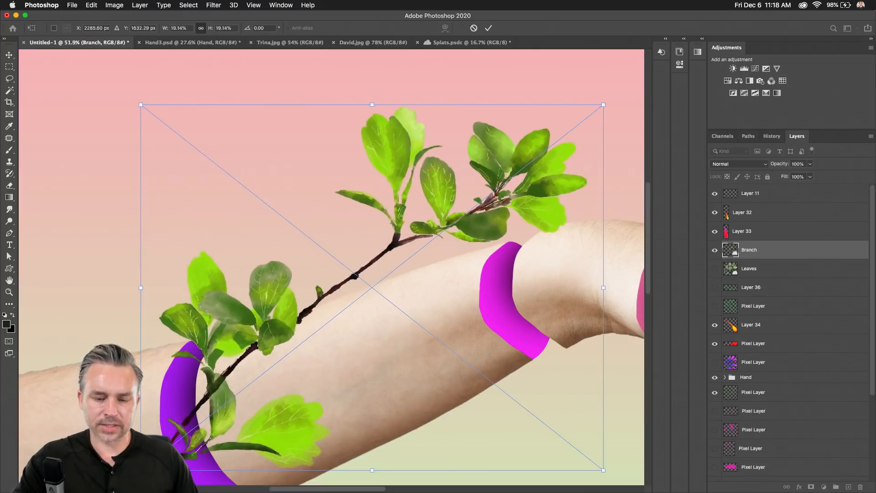
key(Return)
scroll(230, 280, down, 3)
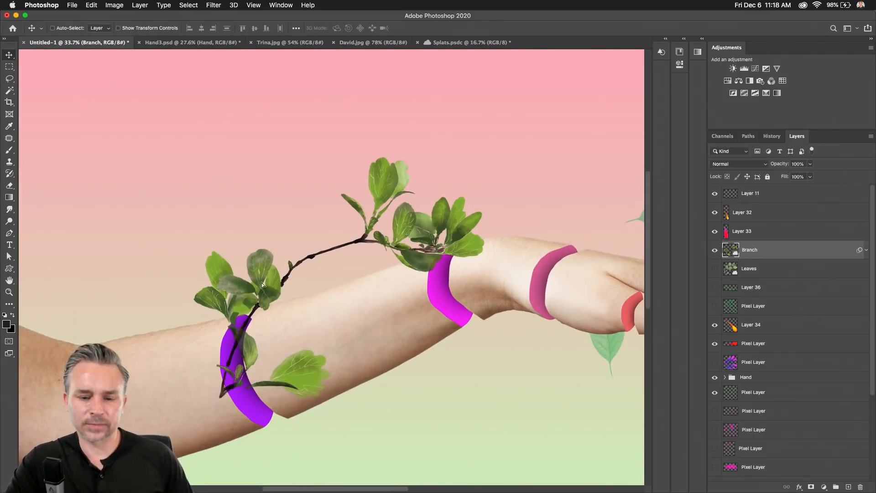
drag(262, 283, 308, 295)
Bring the elbow into view and expand the Hand group's layers.
scroll(374, 201, right, 4)
scroll(386, 207, up, 3)
drag(442, 246, 387, 243)
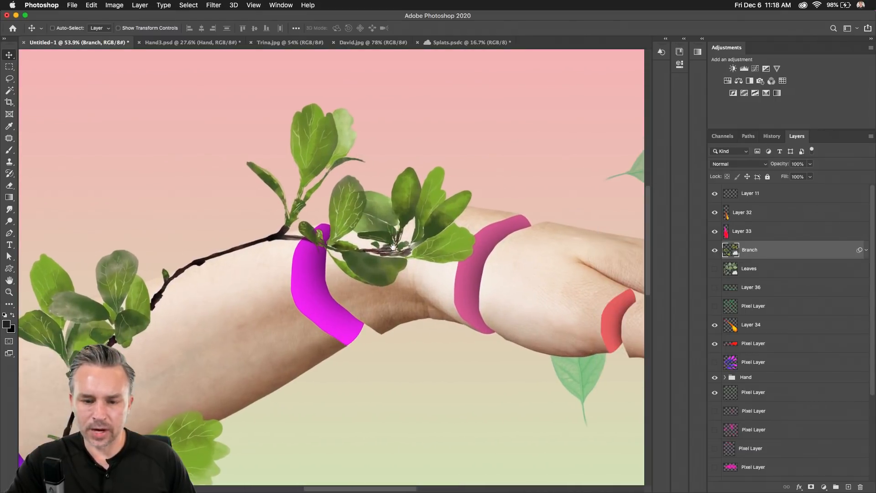
scroll(446, 182, up, 3)
drag(454, 163, 452, 165)
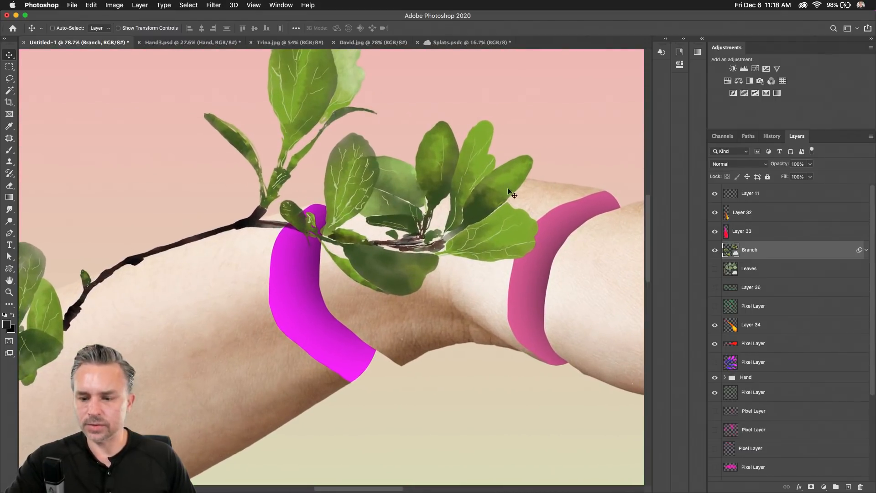
click(749, 380)
super+click(761, 380)
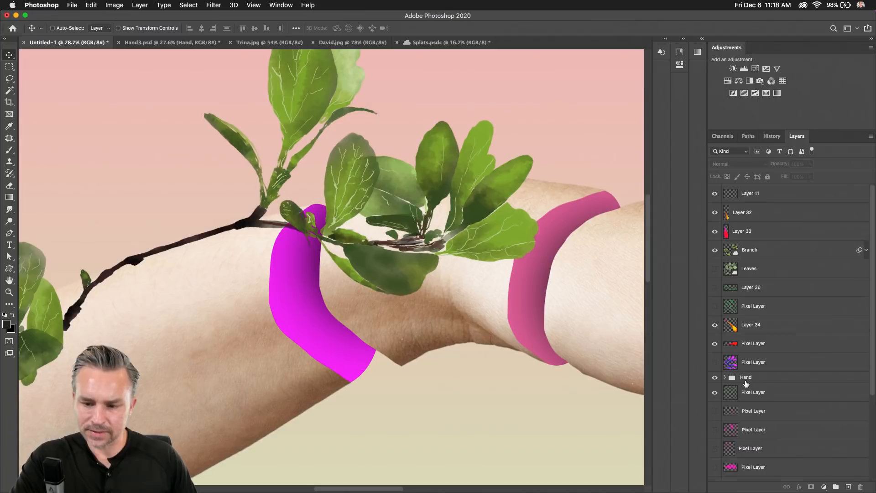
click(726, 378)
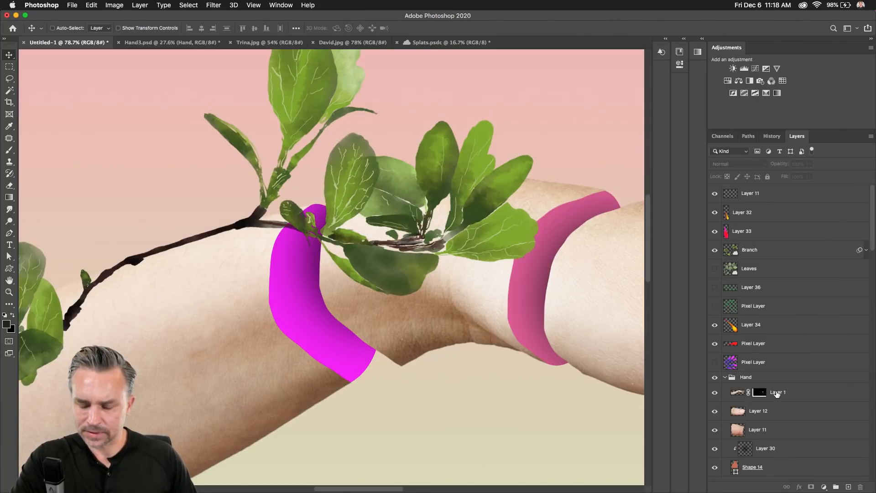
Load Layer 1's arm outline as a selection, then select the Branch layer.
click(735, 393)
super+click(734, 394)
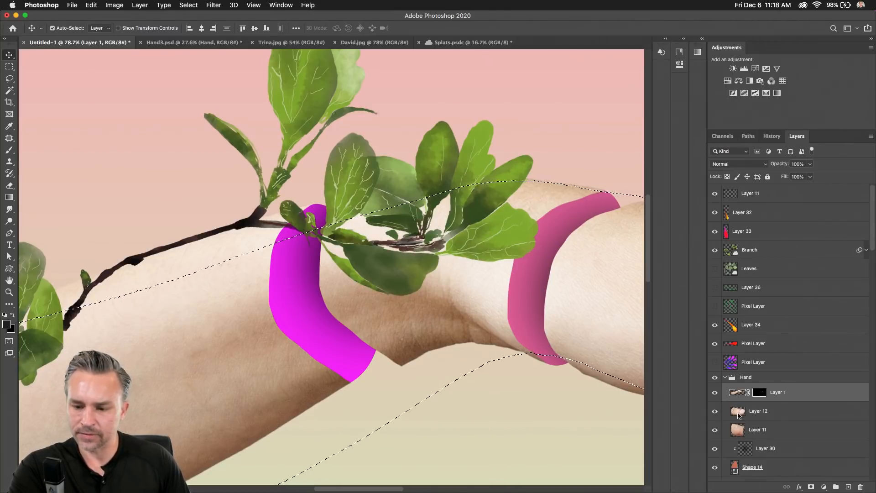
scroll(739, 416, down, 4)
scroll(740, 416, down, 4)
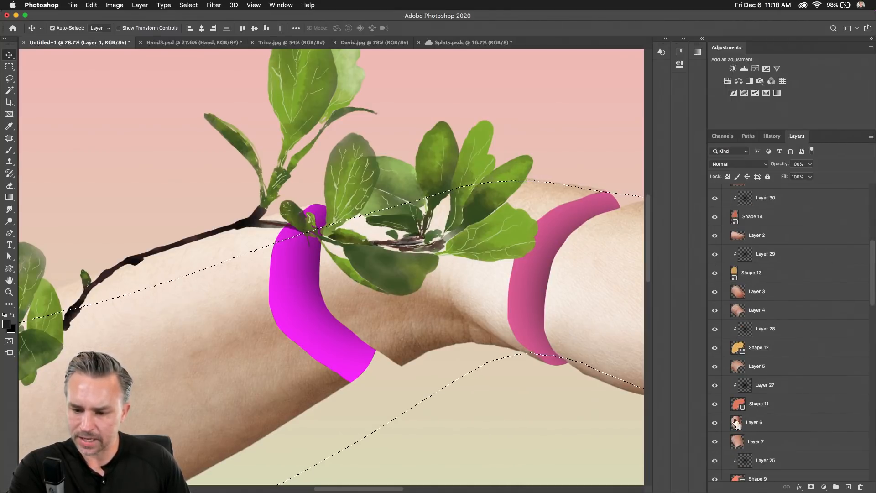
scroll(738, 424, down, 8)
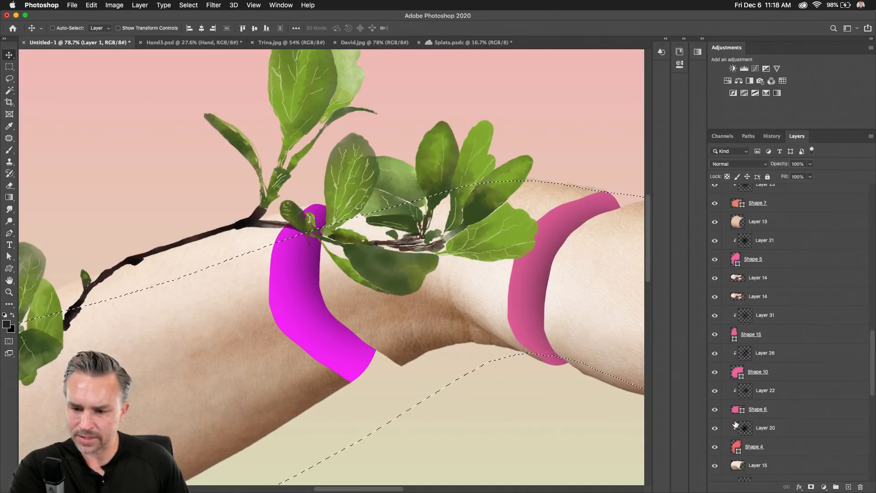
key(super)
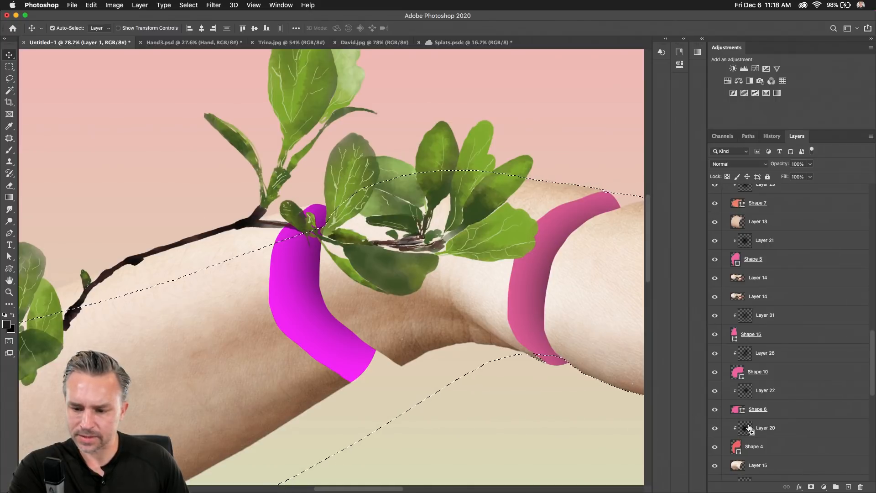
scroll(748, 427, down, 10)
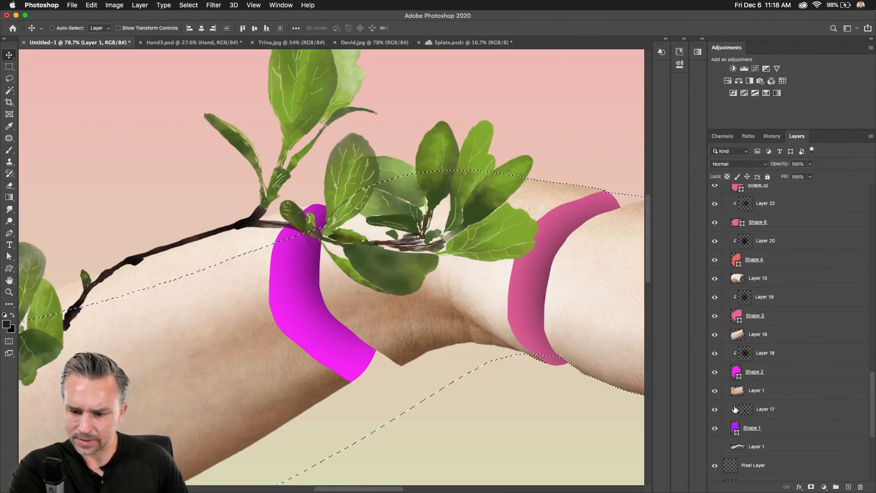
scroll(735, 402, down, 3)
scroll(739, 354, up, 5)
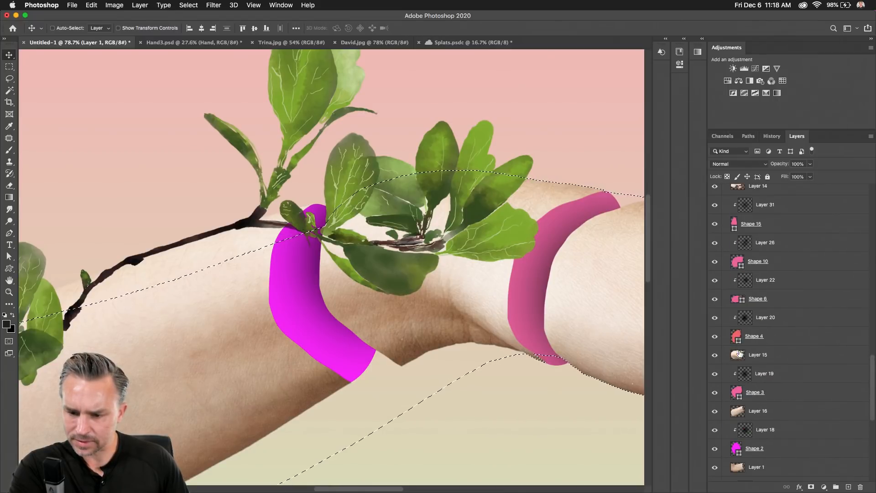
scroll(755, 229, up, 5)
scroll(757, 235, up, 5)
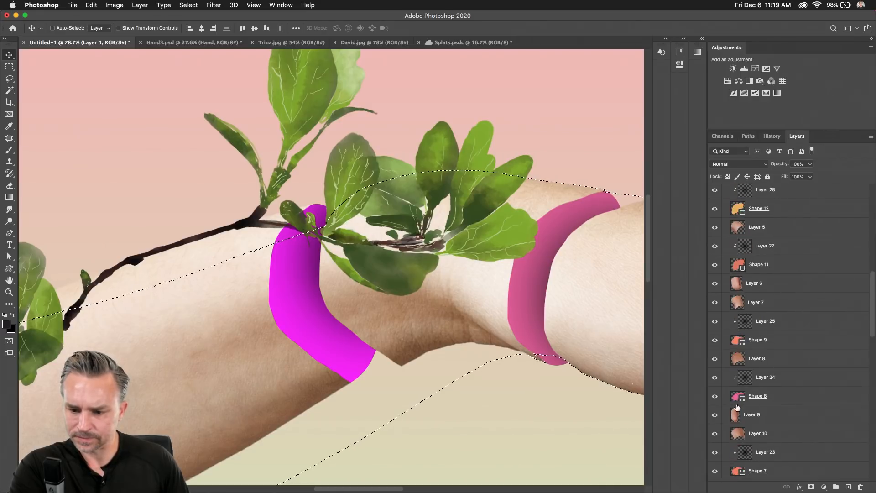
scroll(748, 280, up, 10)
scroll(749, 280, up, 3)
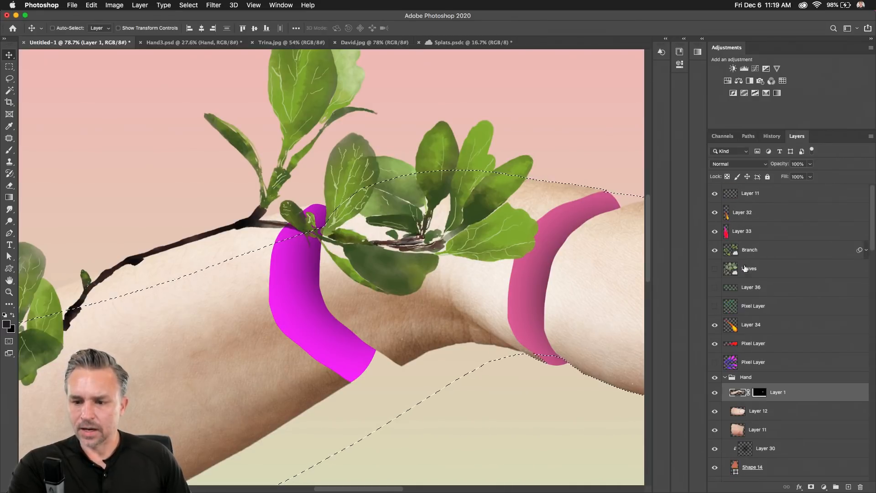
click(761, 251)
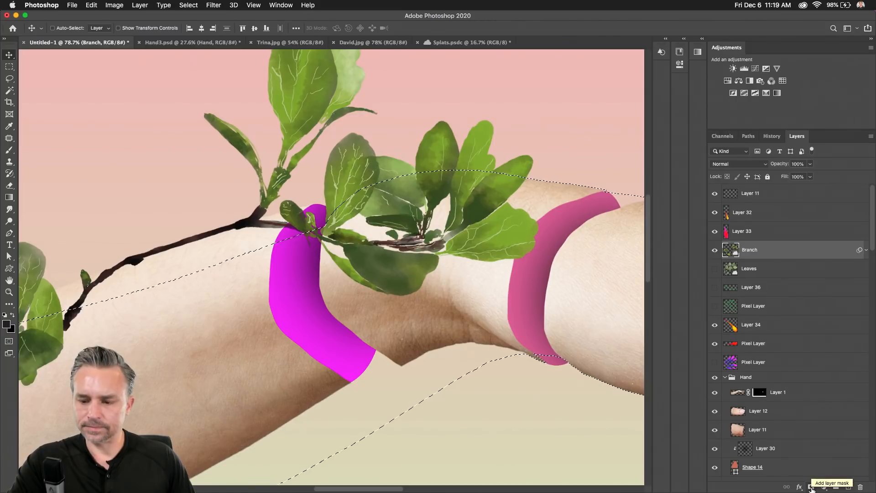
Add a layer mask to Branch from the arm selection and invert it.
click(811, 487)
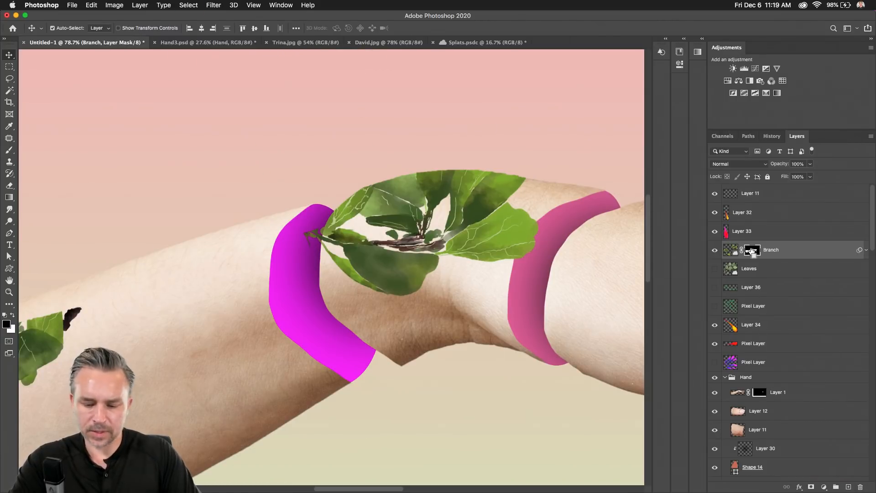
key(super+i)
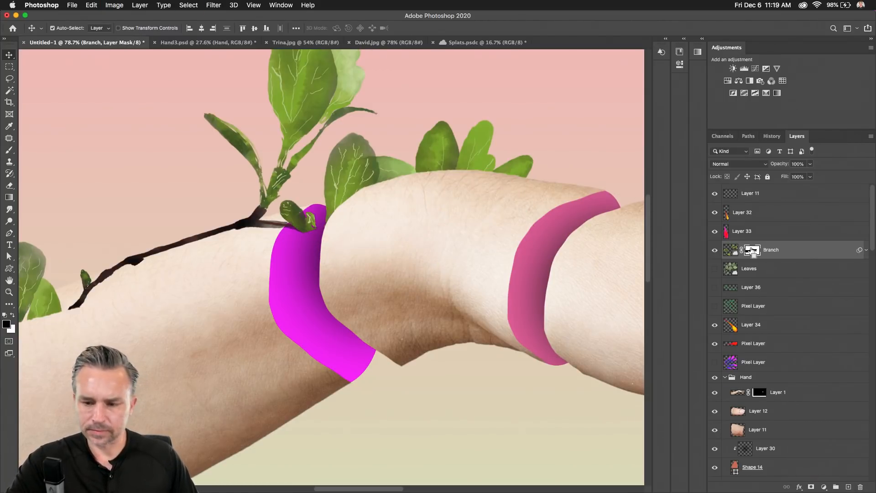
click(735, 254)
key(super+minus)
key(super+minus)
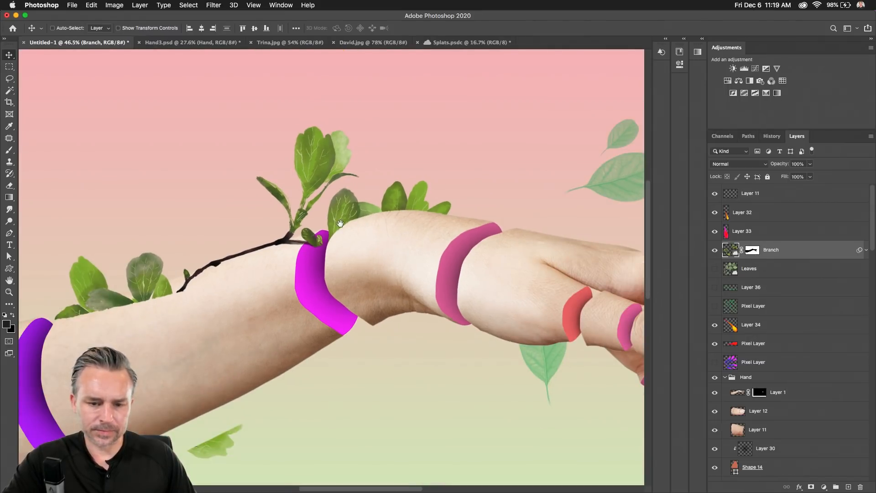
drag(340, 224, 446, 203)
Fill the mask white over the lower forearm so the branch shows in front there.
key(m)
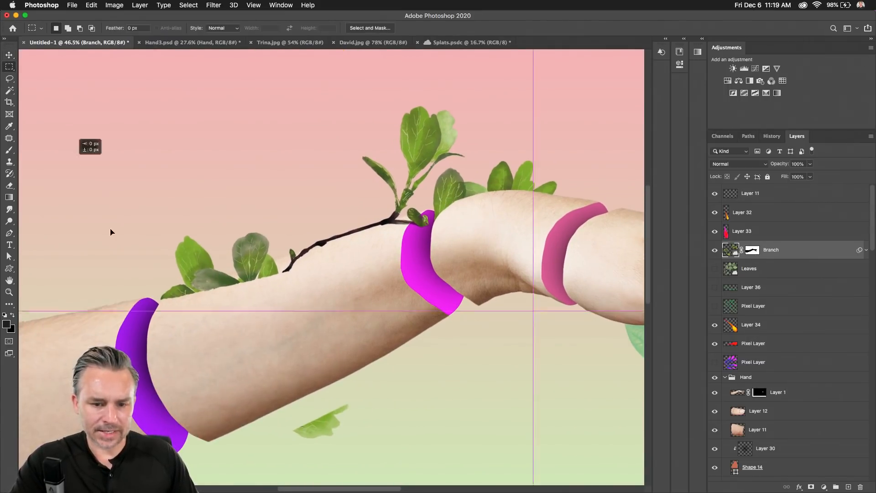
drag(110, 229, 327, 368)
key(super+d)
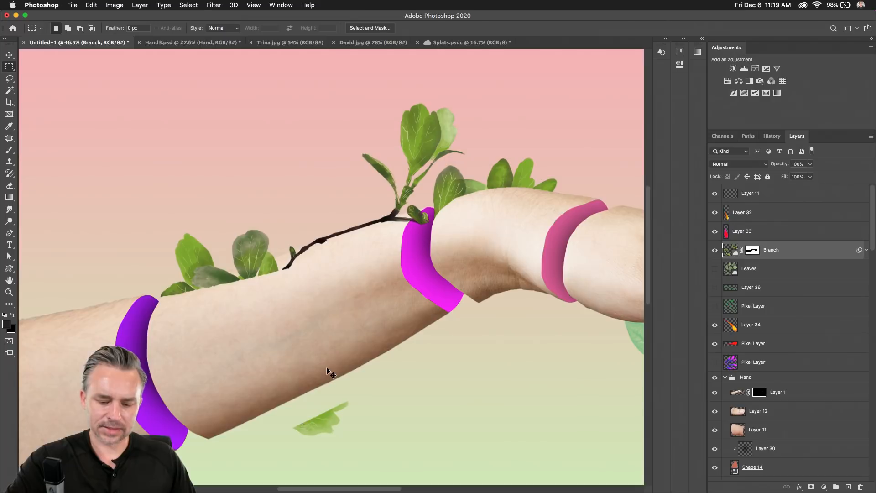
drag(96, 128, 387, 485)
click(753, 250)
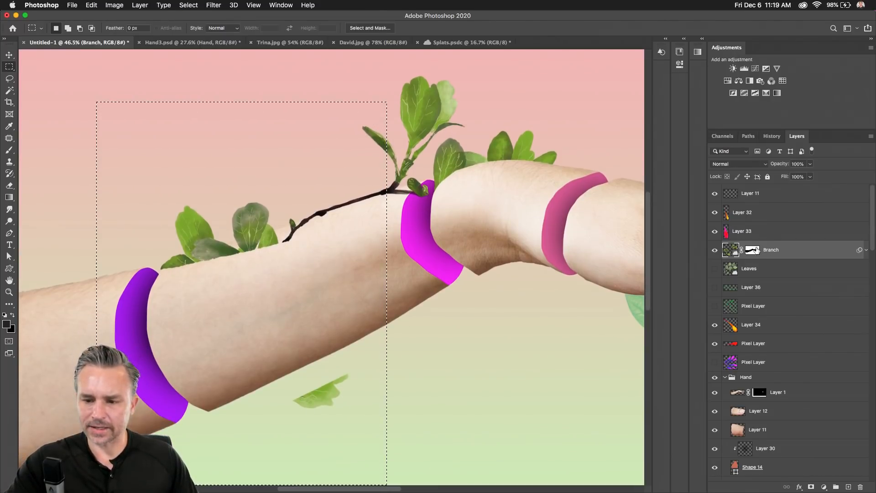
key(x)
key(shift+BackSpace)
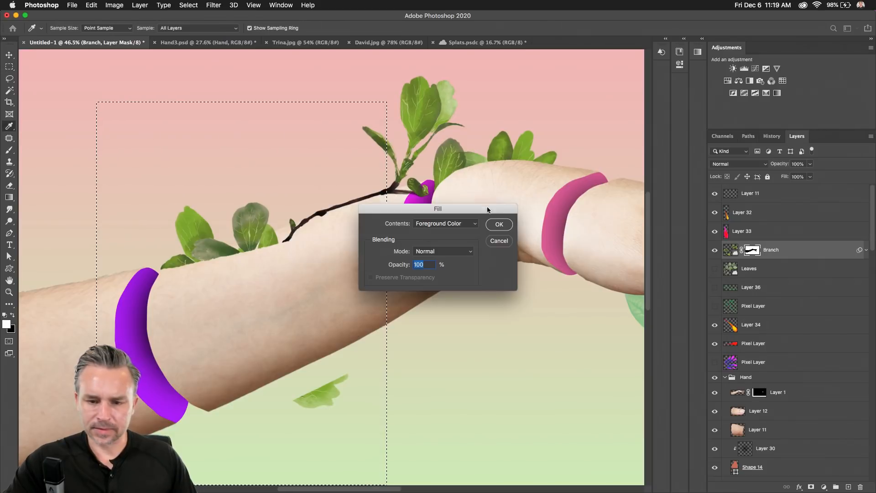
click(498, 224)
key(super+d)
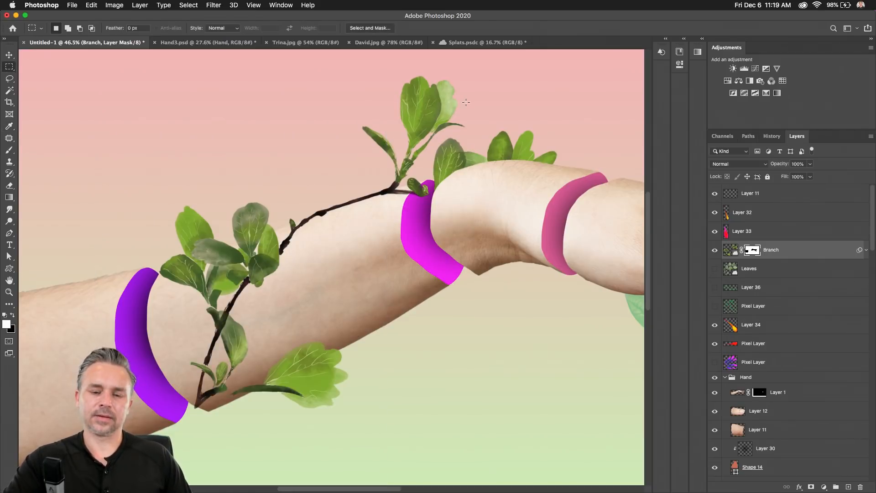
key(super+minus)
key(super+minus)
key(super+minus)
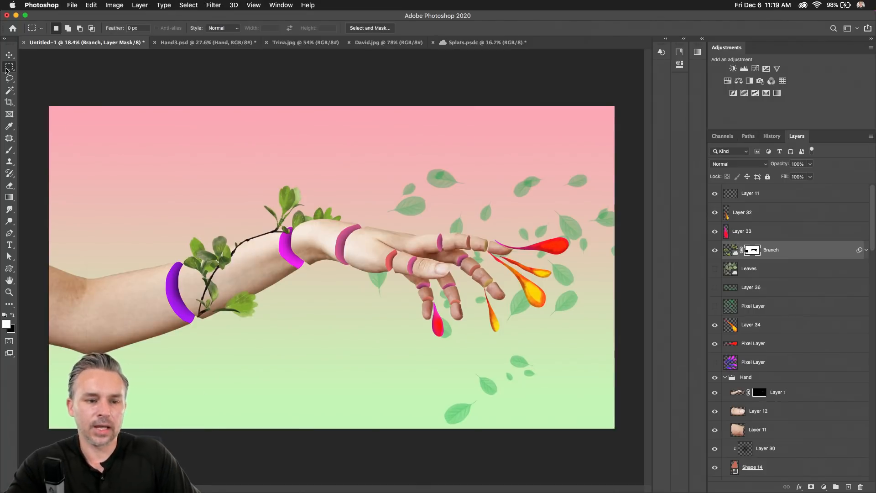
scroll(247, 223, up, 5)
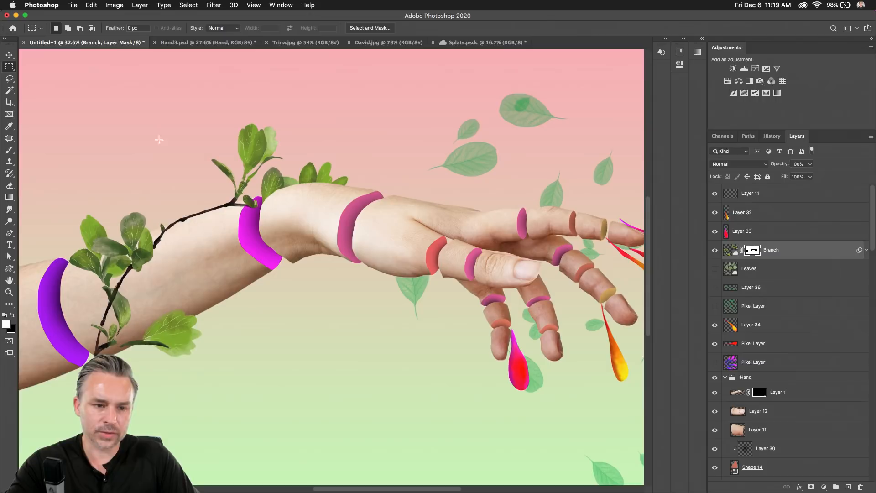
click(9, 56)
scroll(205, 187, right, 5)
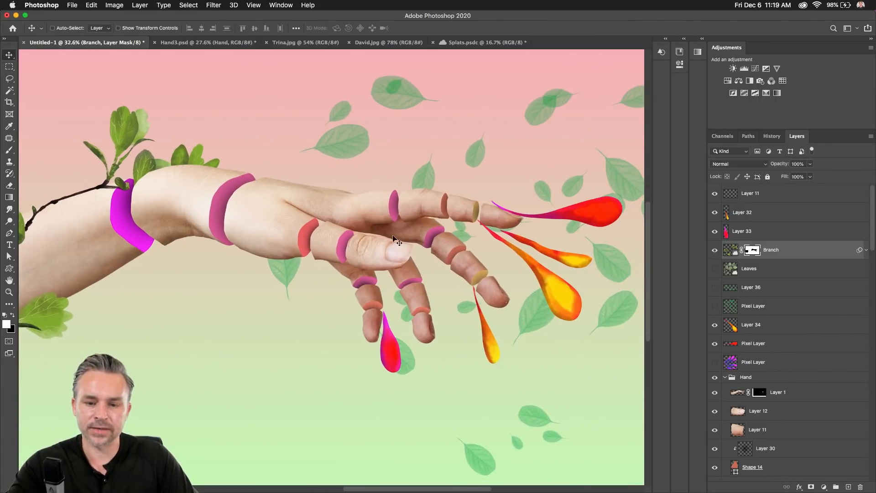
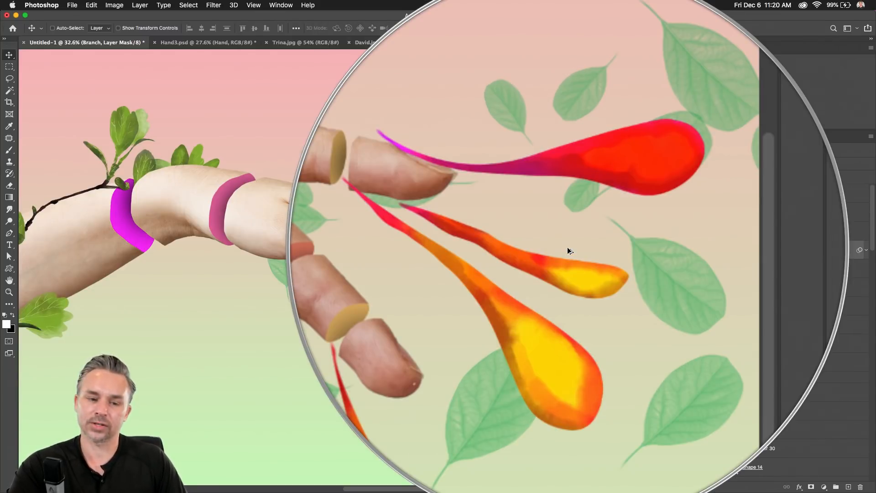
Collapse the Hand group and hide the scattered leaves layer.
scroll(773, 258, down, 2)
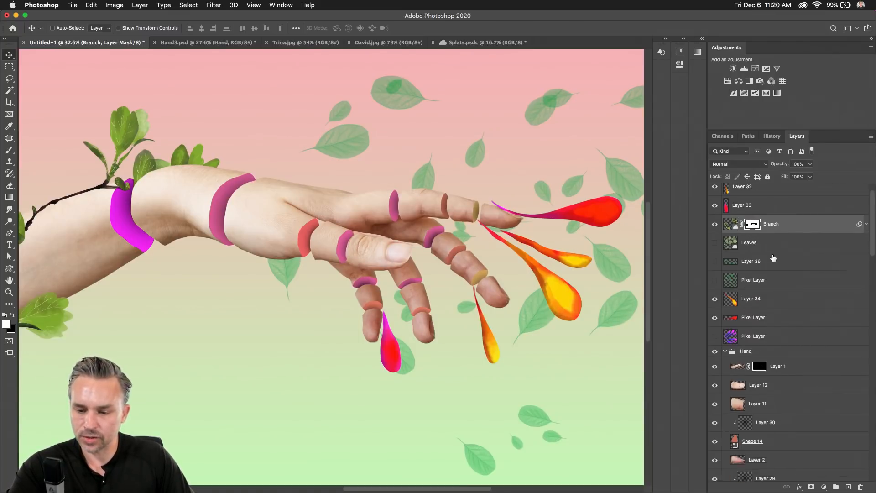
scroll(773, 259, down, 2)
scroll(761, 315, down, 10)
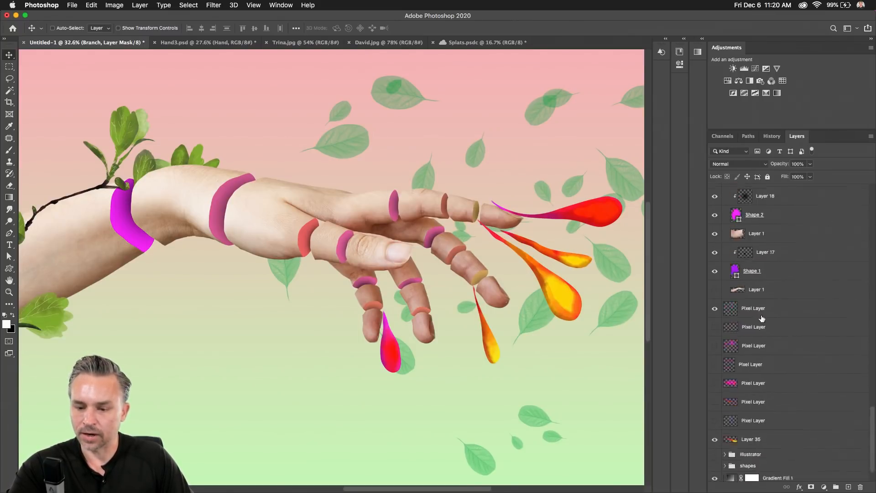
scroll(762, 319, up, 10)
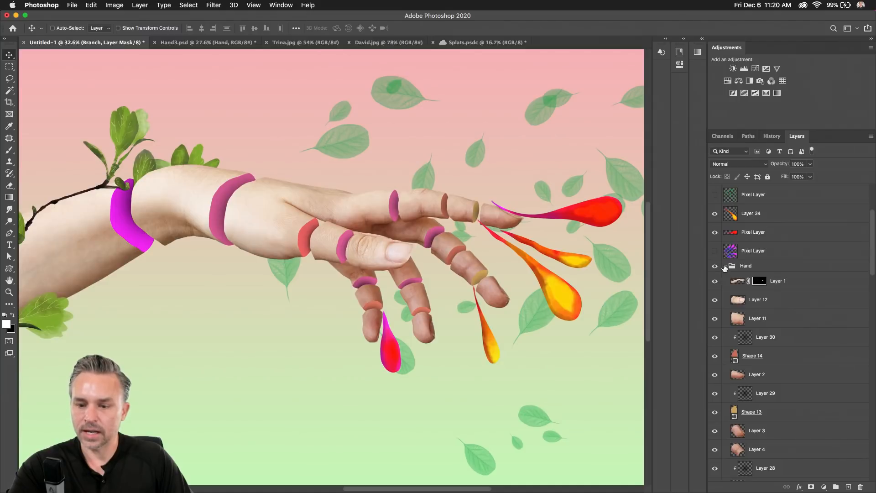
click(725, 267)
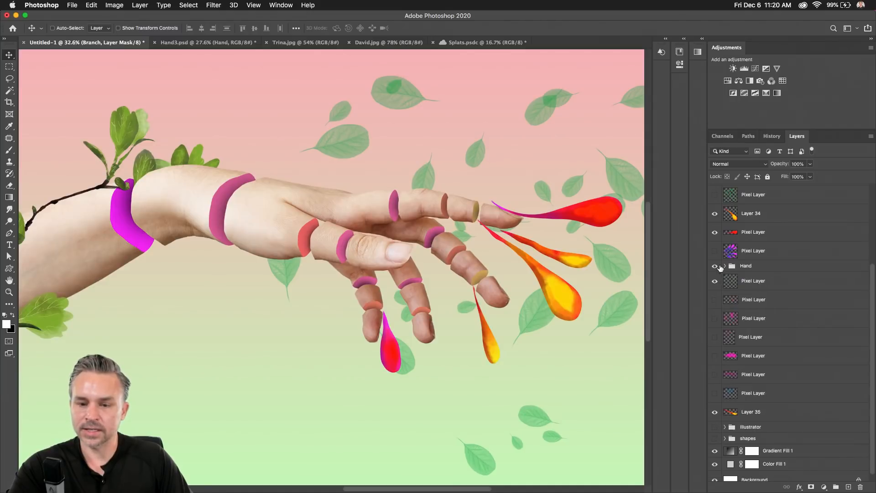
click(397, 98)
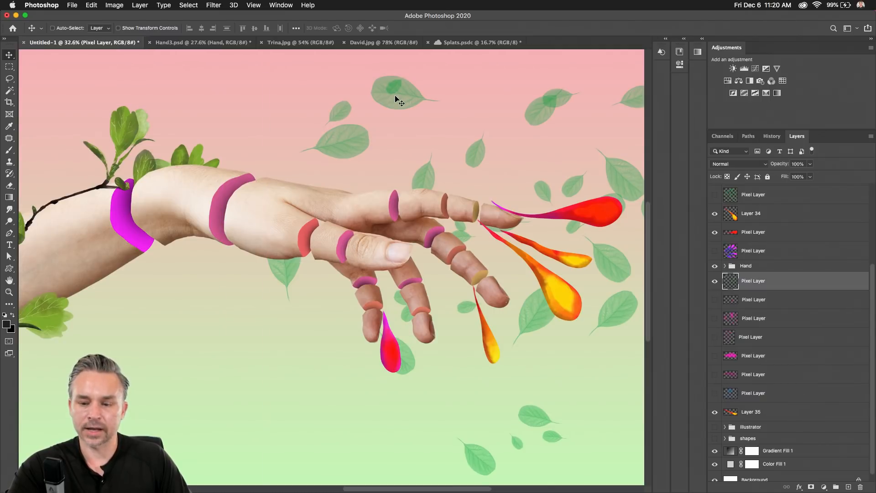
click(716, 283)
click(716, 283)
click(716, 283)
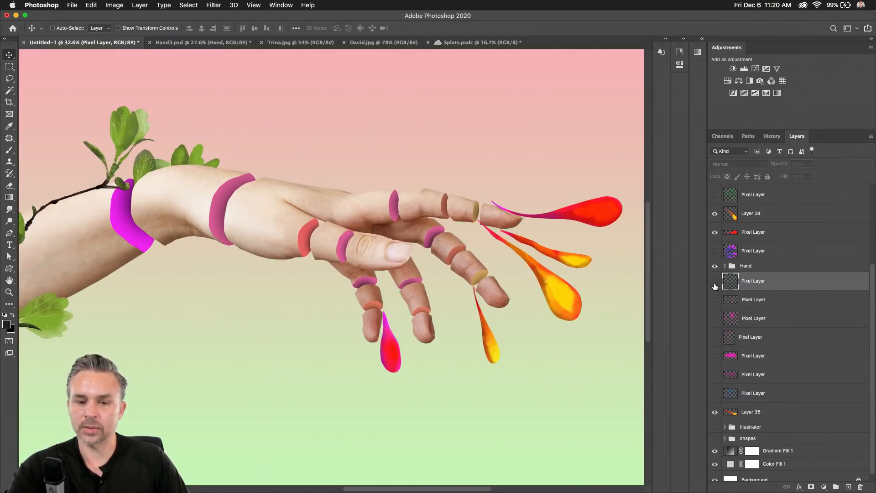
Show the pink splatter dots and pink cloud layers, moving the cloud down behind the hand.
click(714, 319)
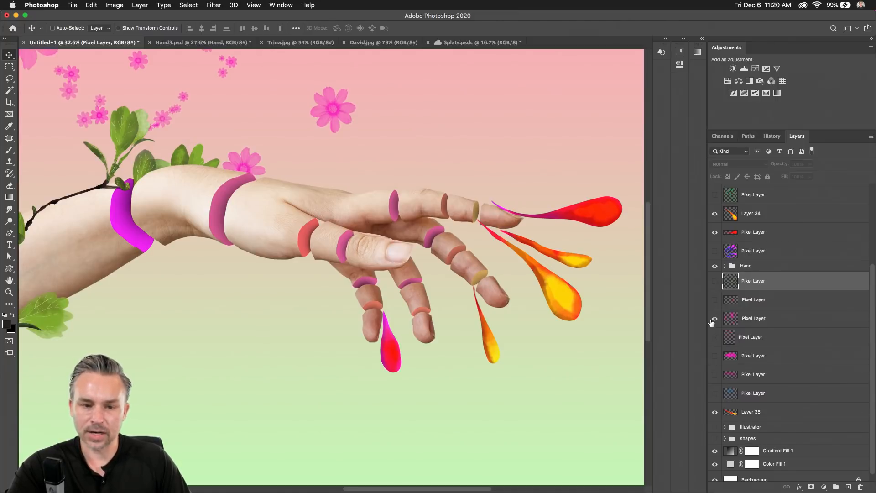
click(714, 319)
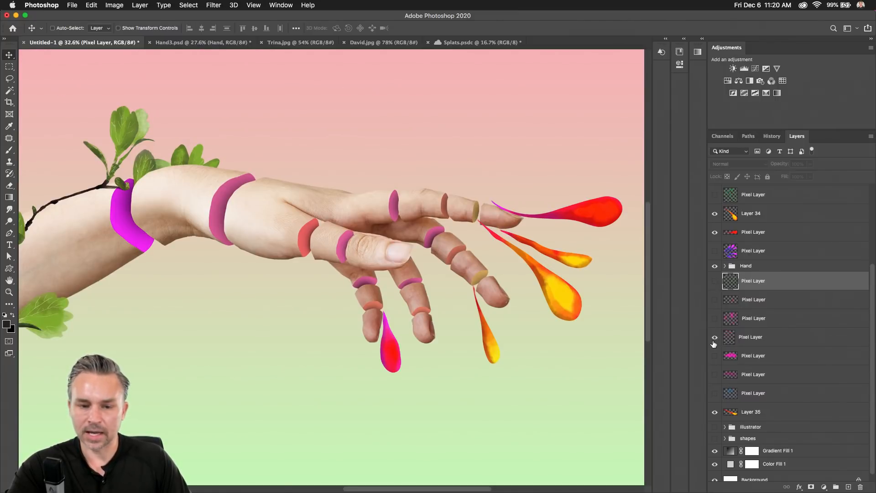
click(761, 353)
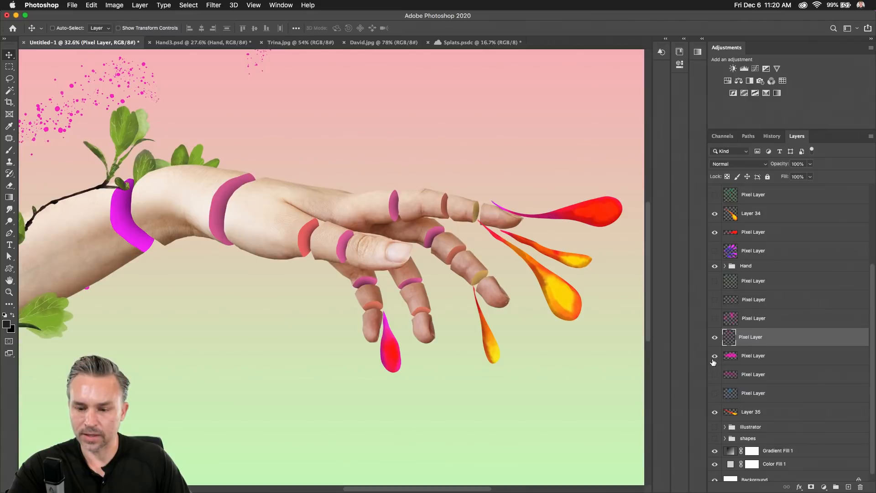
click(715, 357)
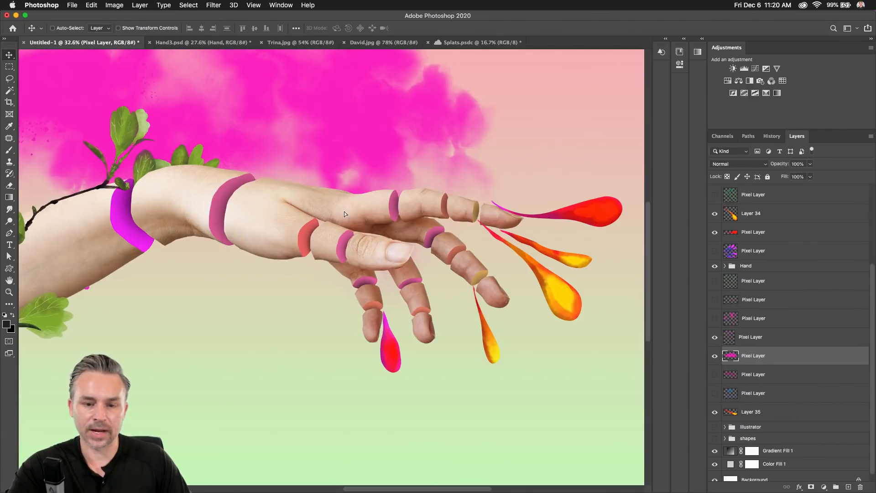
drag(344, 212, 425, 256)
key(super+minus)
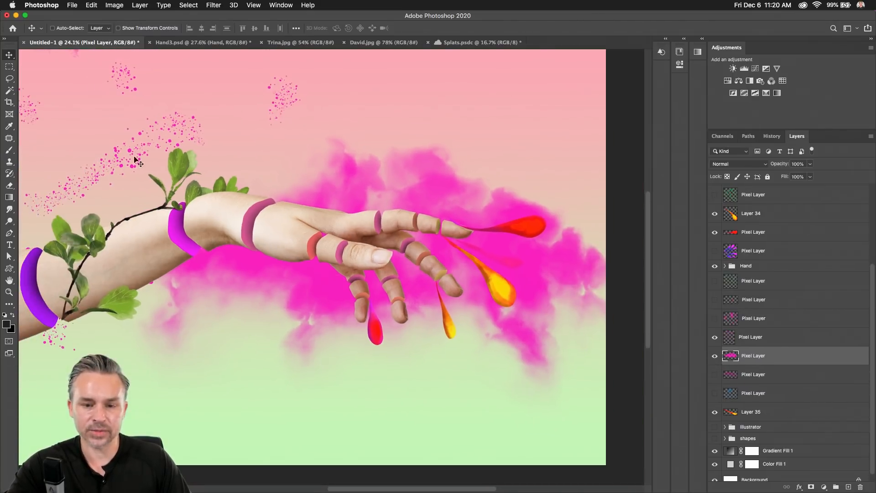
Convert the pink cloud to a smart object and scale it to about 67% around the hand.
right_click(756, 362)
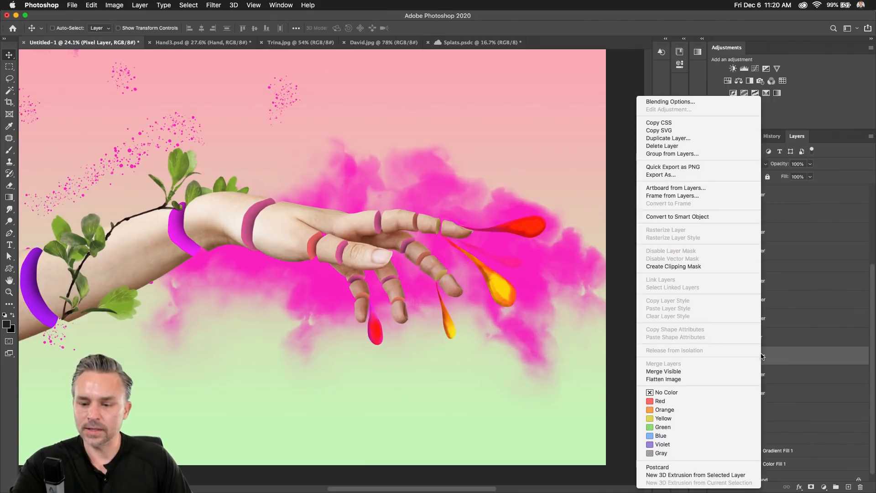
click(681, 217)
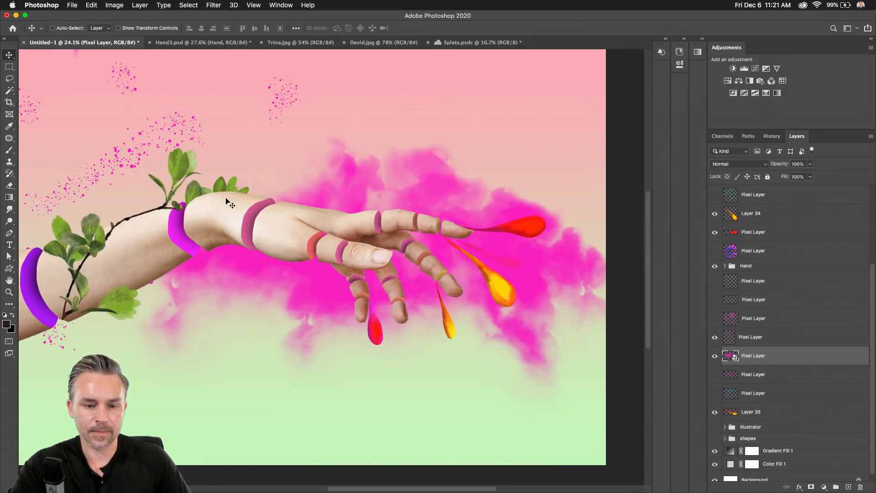
key(super+t)
drag(104, 127, 354, 392)
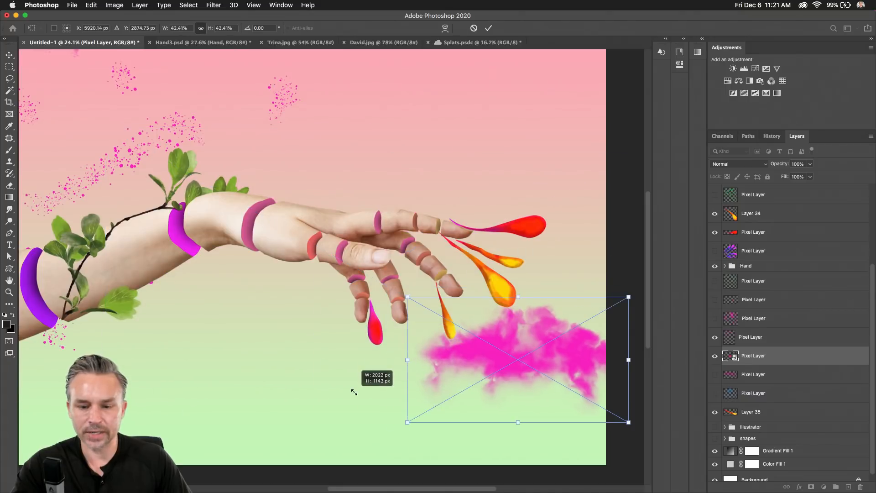
drag(452, 356, 339, 257)
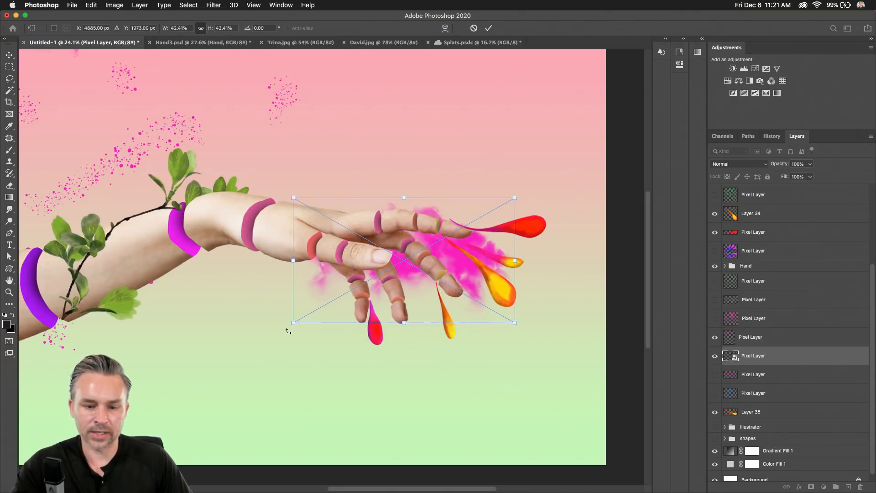
drag(293, 323, 179, 395)
drag(262, 289, 293, 261)
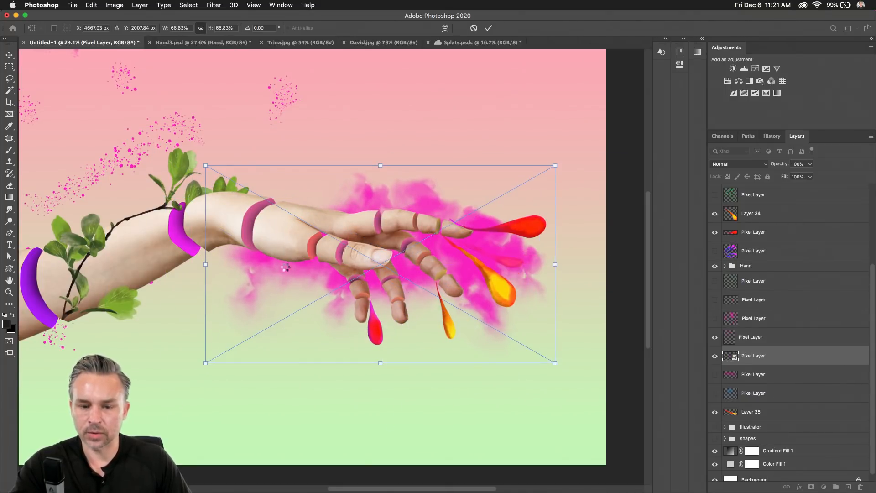
key(Return)
Show the purple cloud layer and move it near the top.
click(715, 374)
click(757, 377)
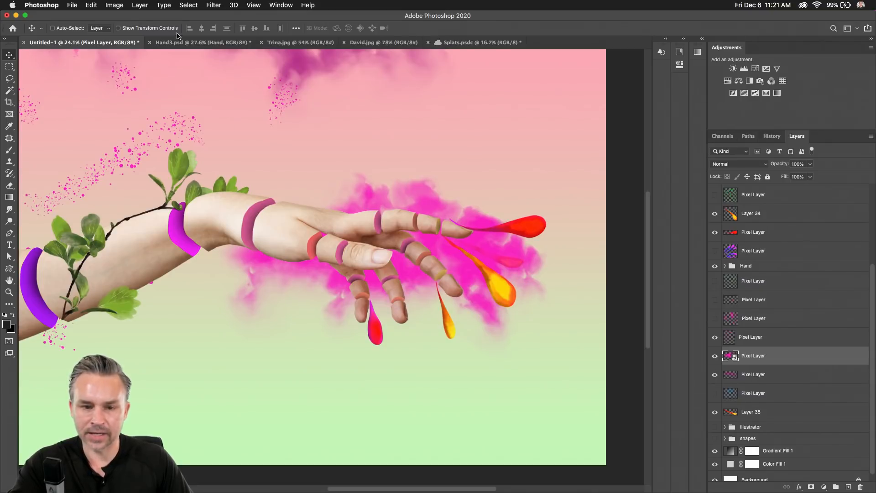
drag(178, 56, 237, 306)
Hide the purple and pink clouds, briefly previewing the blue cloud and pink drop layers.
click(715, 374)
click(715, 356)
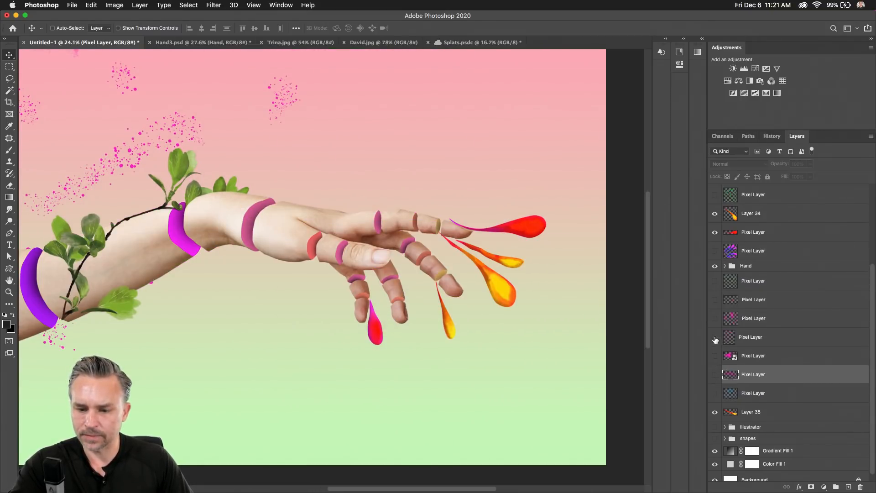
click(715, 393)
click(762, 394)
click(715, 393)
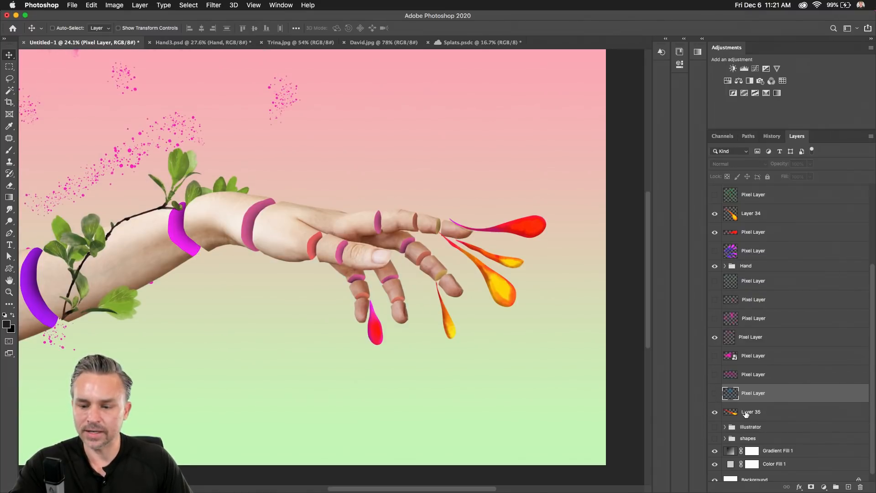
click(729, 406)
click(719, 300)
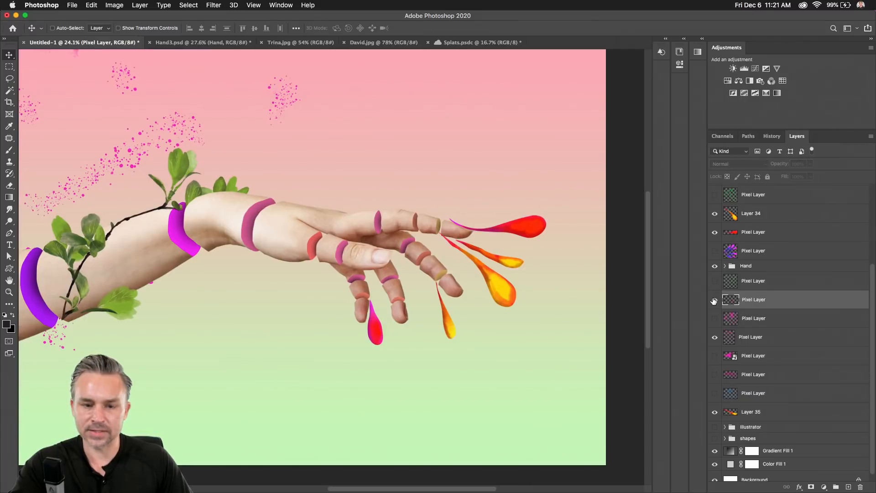
click(715, 299)
click(715, 299)
drag(164, 179, 270, 261)
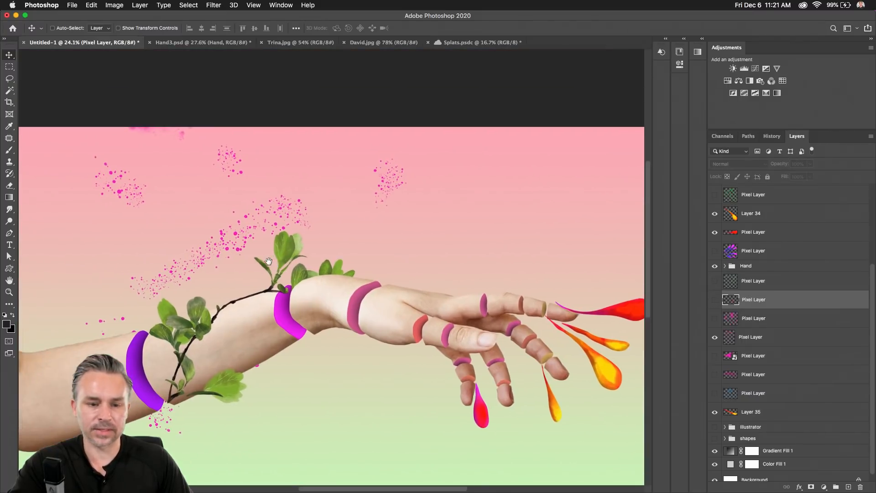
Select the pink splatter layer and shift its dots right and down around the hand.
click(120, 195)
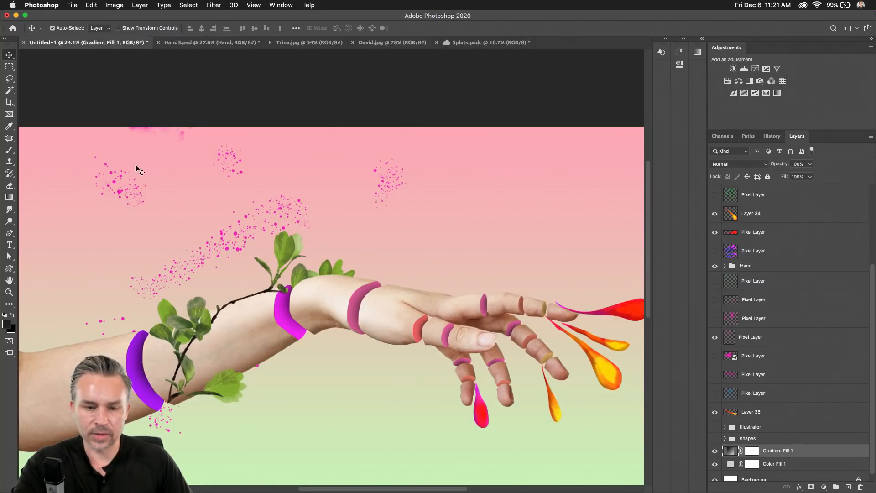
click(242, 175)
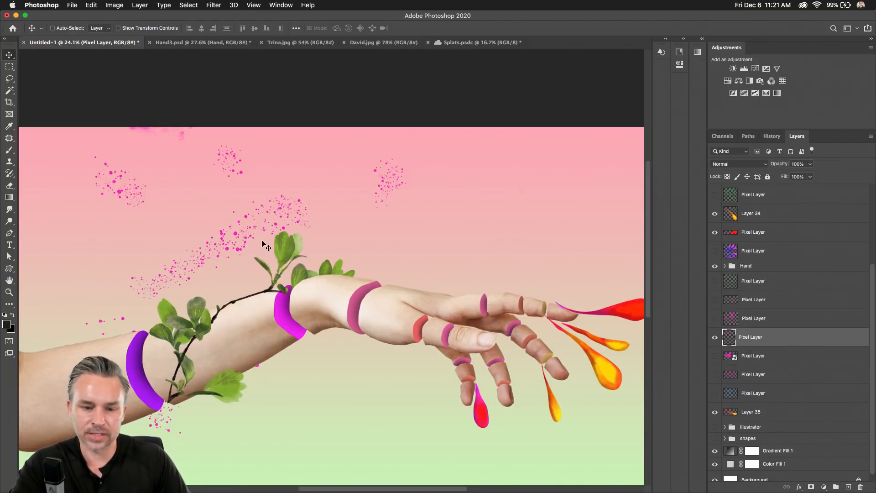
drag(263, 242, 404, 263)
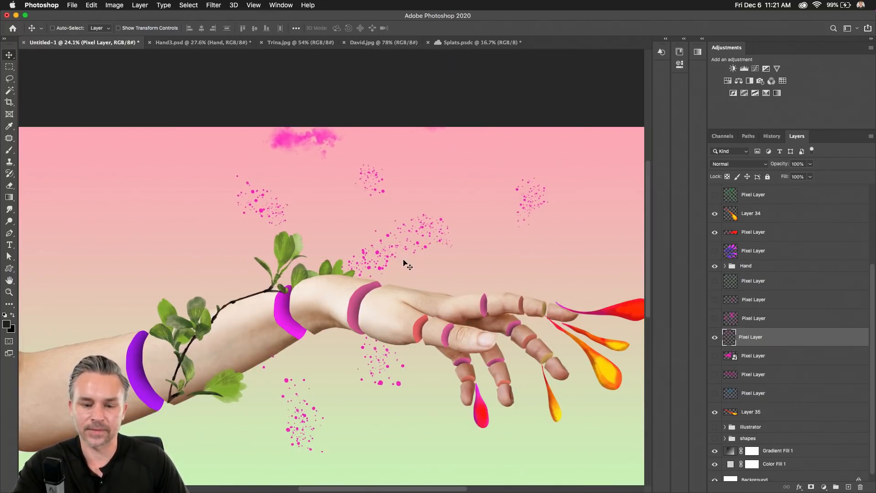
scroll(308, 260, down, 5)
mouse_move(314, 246)
mouse_down()
mouse_move(321, 329)
mouse_move(355, 286)
mouse_move(289, 286)
mouse_up()
Move the pink splatter layer higher on the canvas.
key(l)
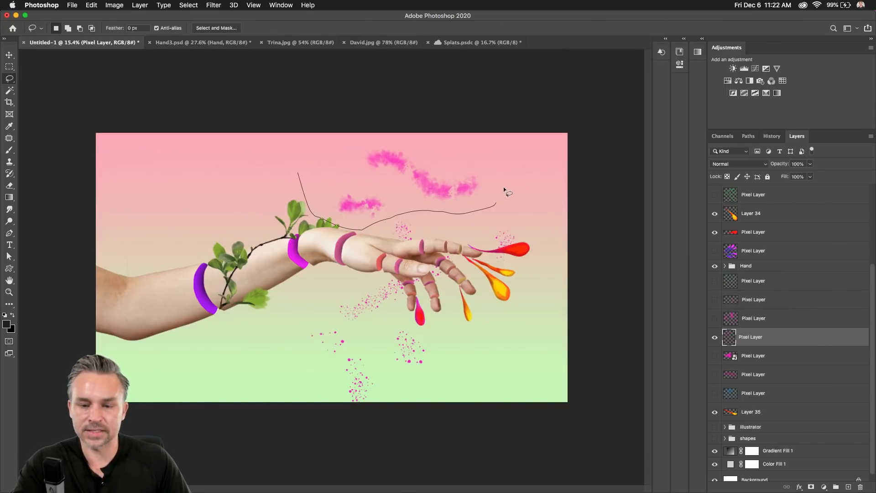
mouse_move(504, 189)
mouse_down()
mouse_move(435, 132)
mouse_move(278, 144)
mouse_up()
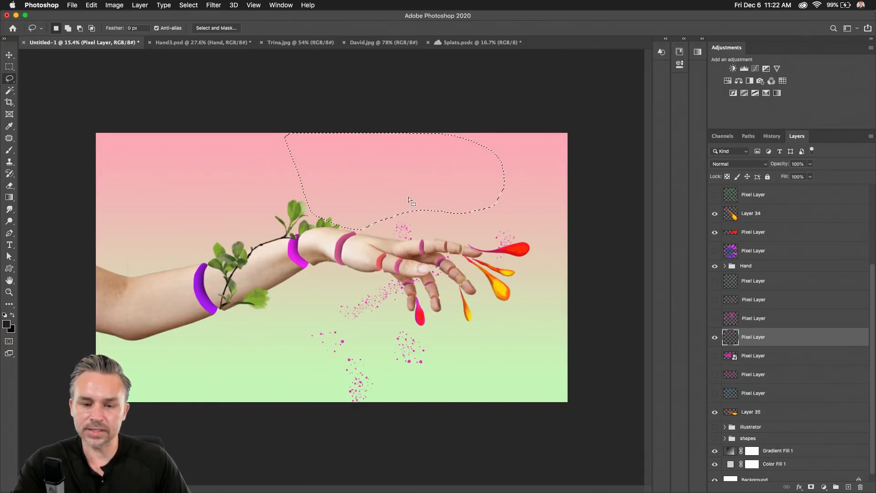
key(ctrl+d)
key(v)
mouse_move(287, 314)
mouse_down()
mouse_move(275, 286)
mouse_move(269, 292)
mouse_up()
key(super+plus)
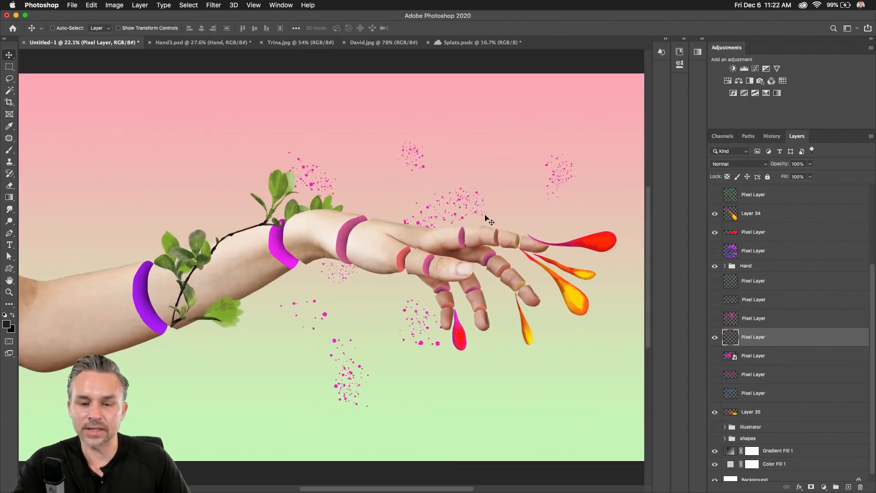
drag(385, 131, 316, 144)
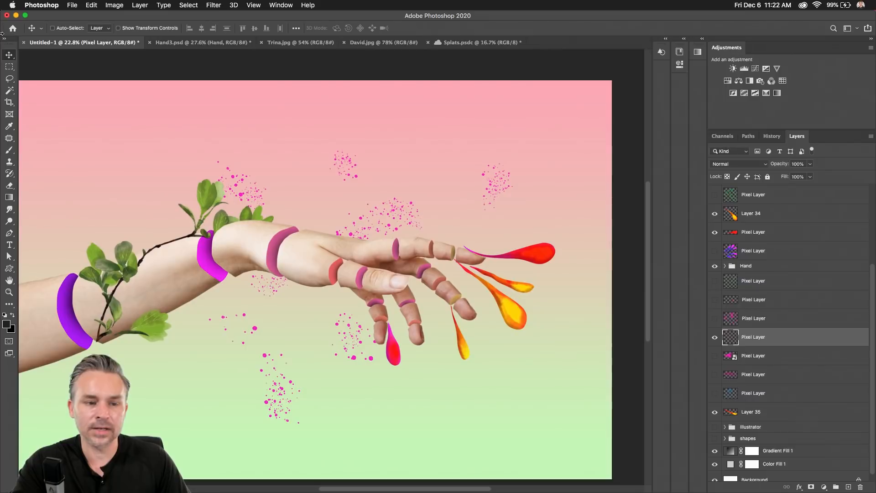
Cut one splatter onto its own layer, enlarge it onto the fingertips, and shift the other splatters right.
click(9, 79)
mouse_move(472, 147)
mouse_down()
mouse_move(515, 157)
mouse_move(533, 234)
mouse_up()
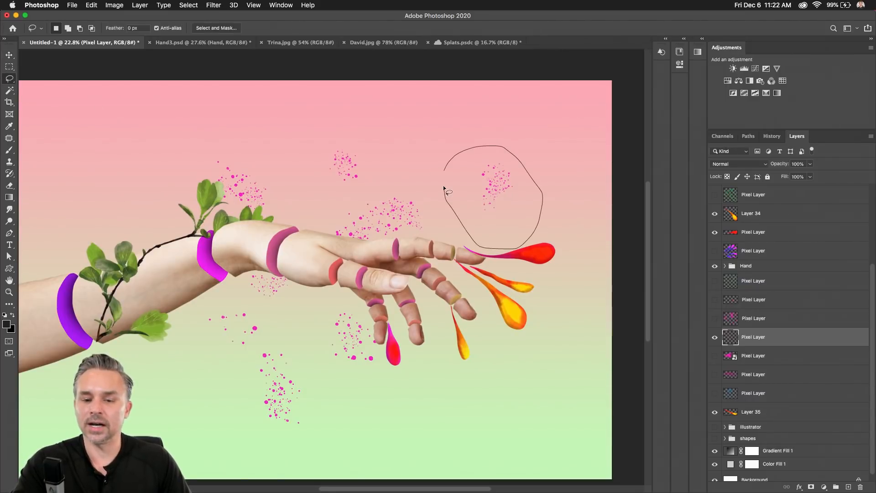
drag(444, 188, 444, 186)
key(super+x)
key(super+v)
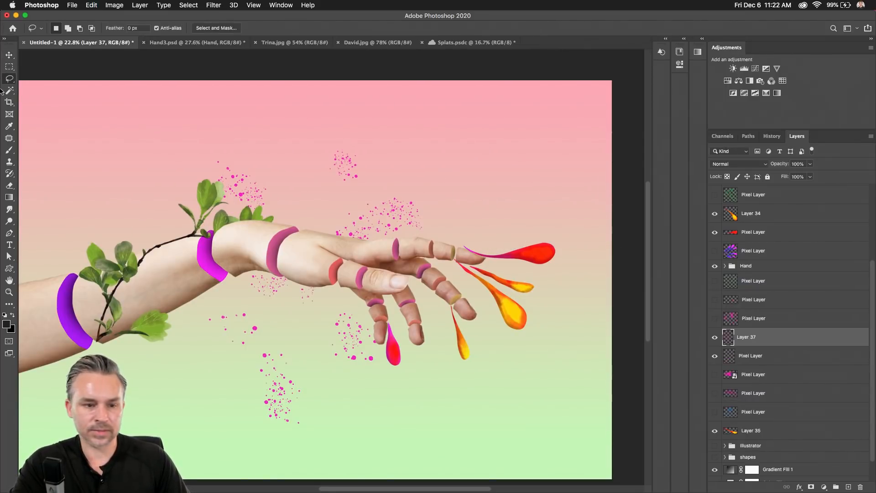
key(super+t)
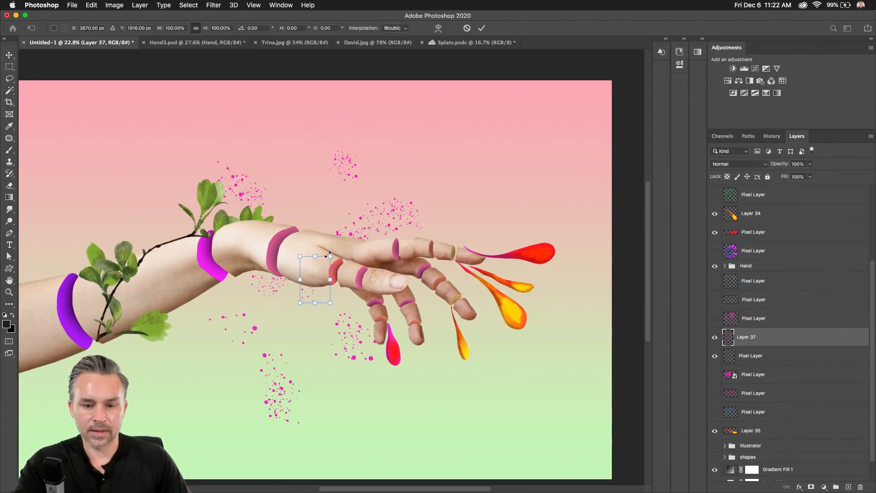
drag(328, 254, 422, 199)
key(Return)
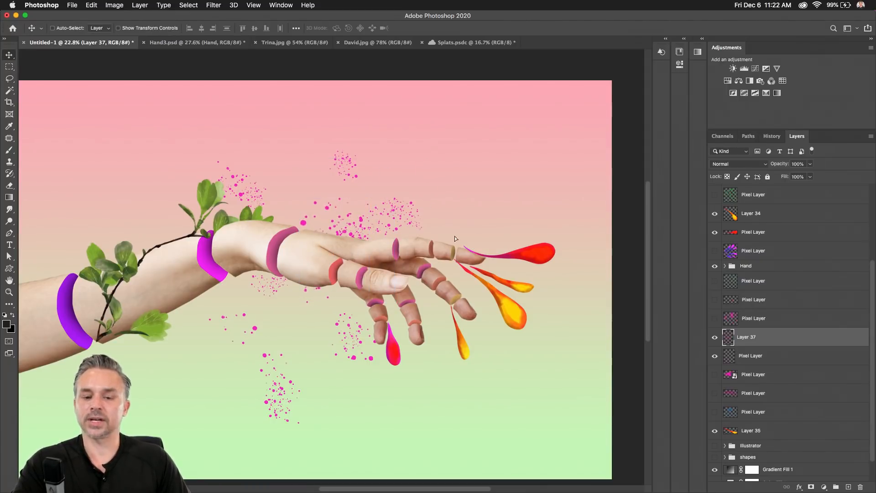
drag(455, 236, 456, 282)
click(735, 360)
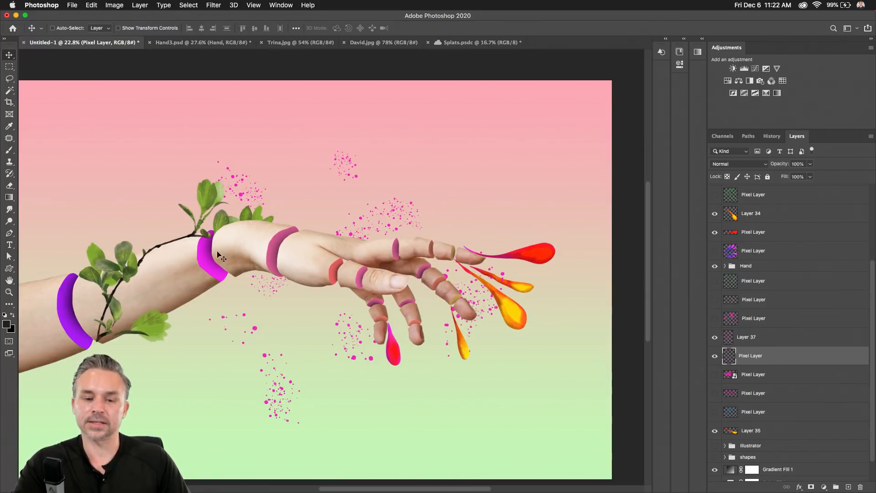
drag(238, 253, 353, 271)
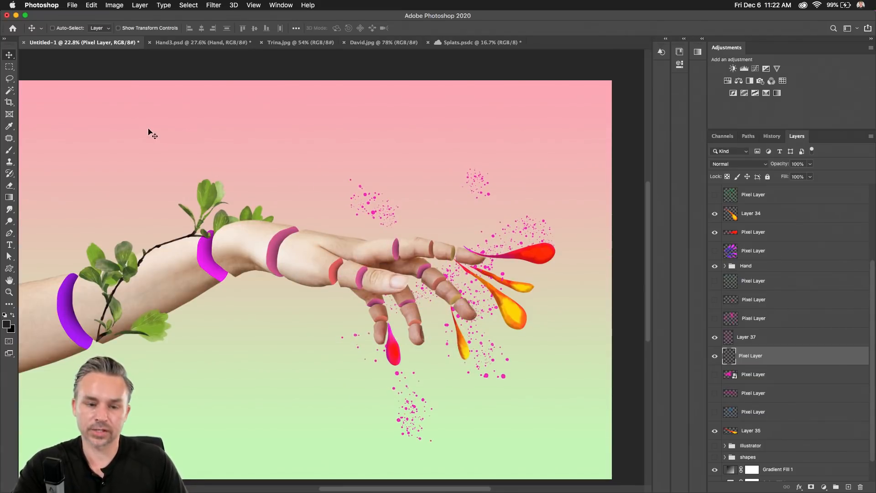
Hide the leafy Branch layer and switch over to Adobe Dimension.
click(752, 267)
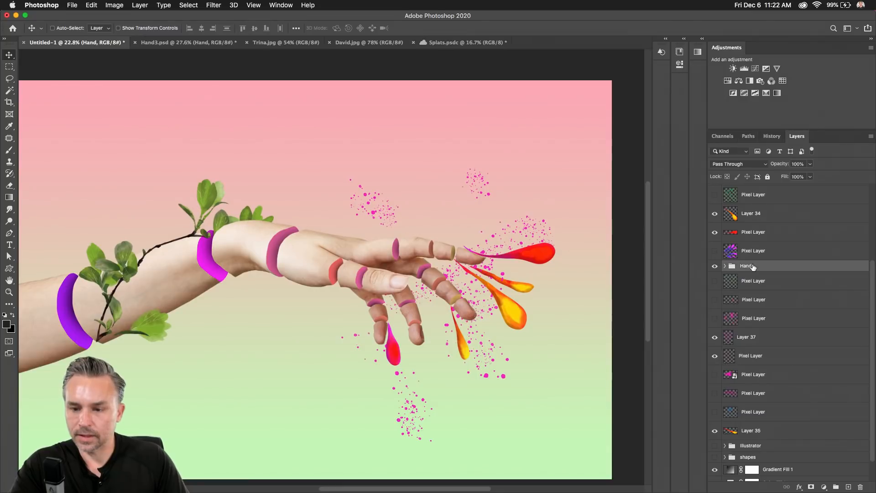
scroll(753, 267, up, 3)
click(715, 251)
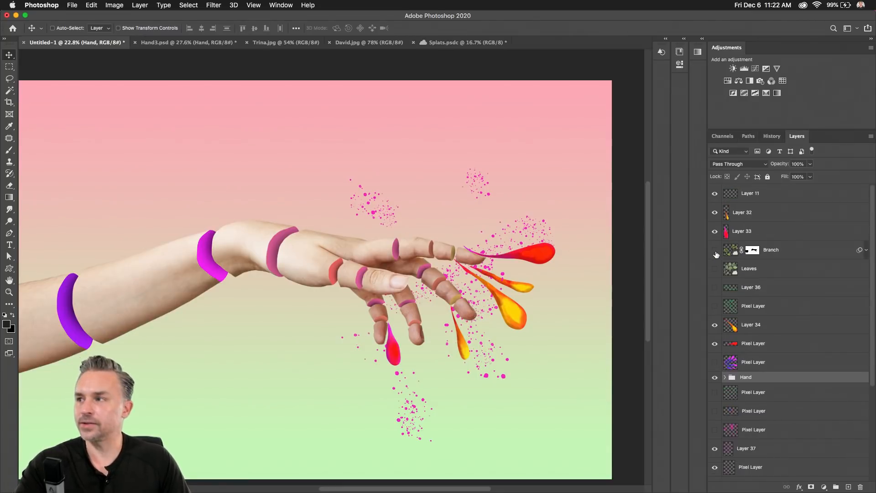
click(716, 251)
click(716, 251)
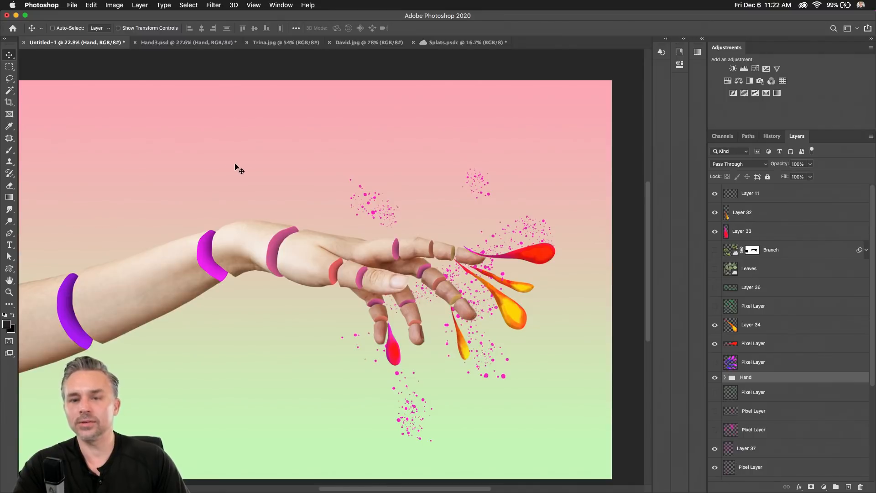
click(278, 478)
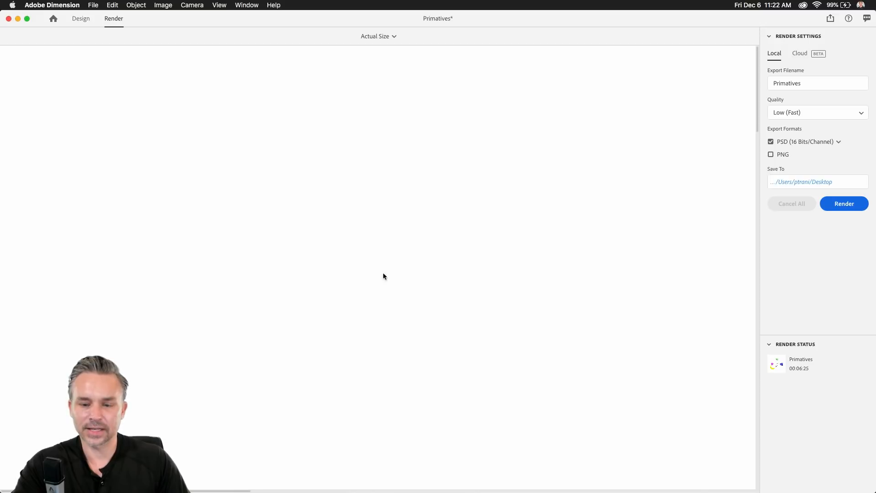
Return to Design mode, deselect the environment, and scroll Starter Assets to the primitives.
click(77, 21)
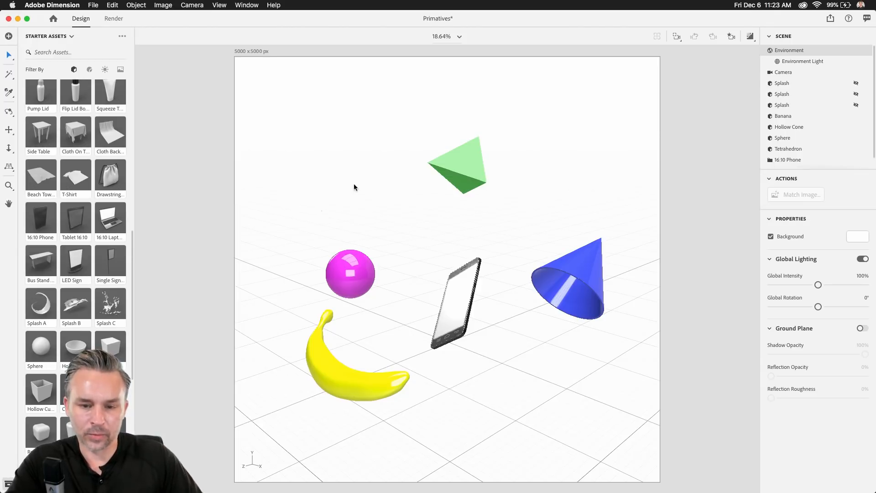
click(310, 161)
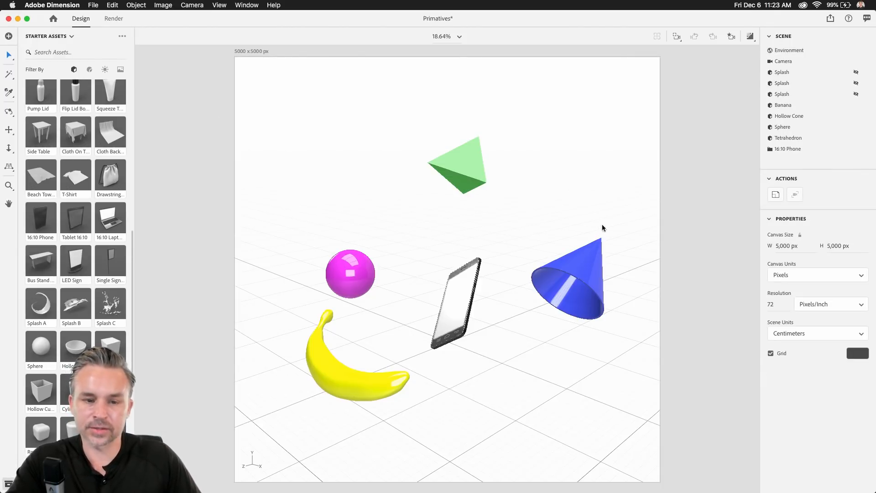
click(52, 5)
click(54, 85)
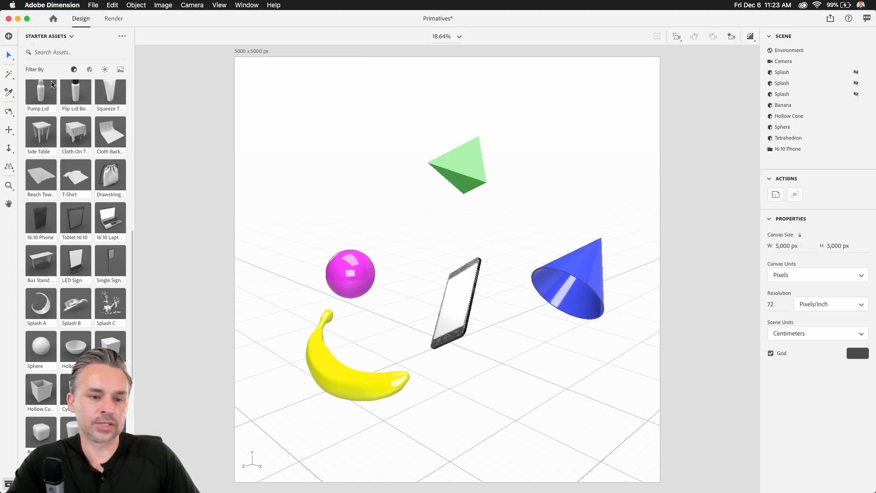
scroll(79, 221, up, 10)
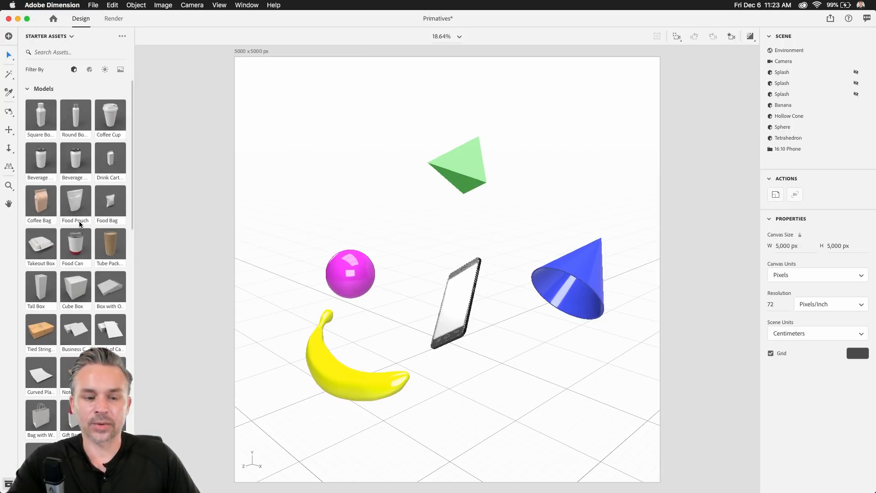
scroll(53, 137, down, 15)
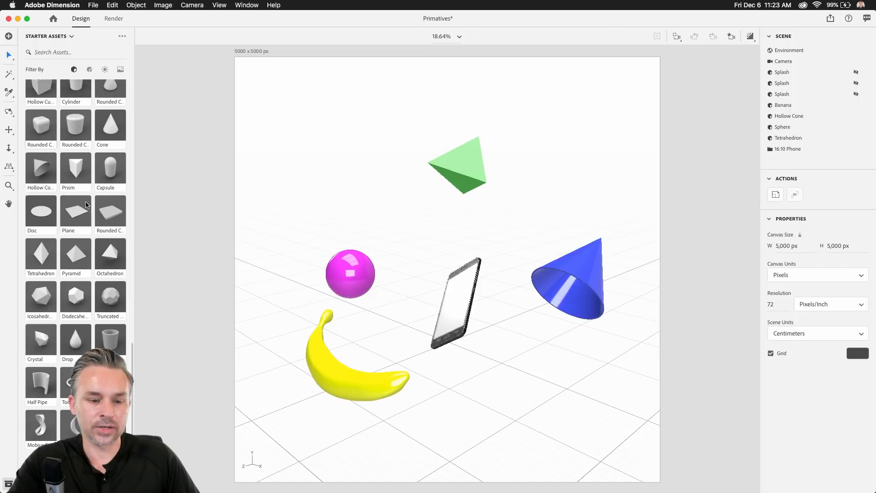
Drag in Tetrahedron 2, shrink it and place it below the cone, then filter assets to Materials.
drag(108, 253, 509, 354)
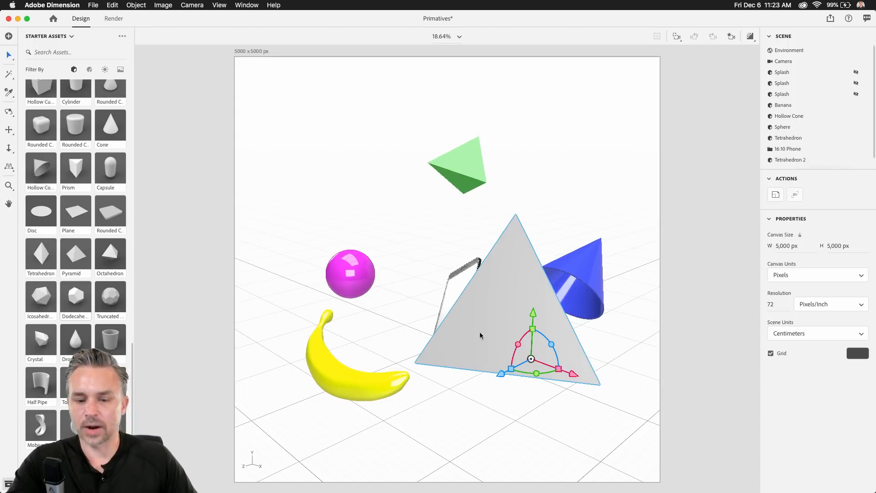
drag(533, 315, 521, 291)
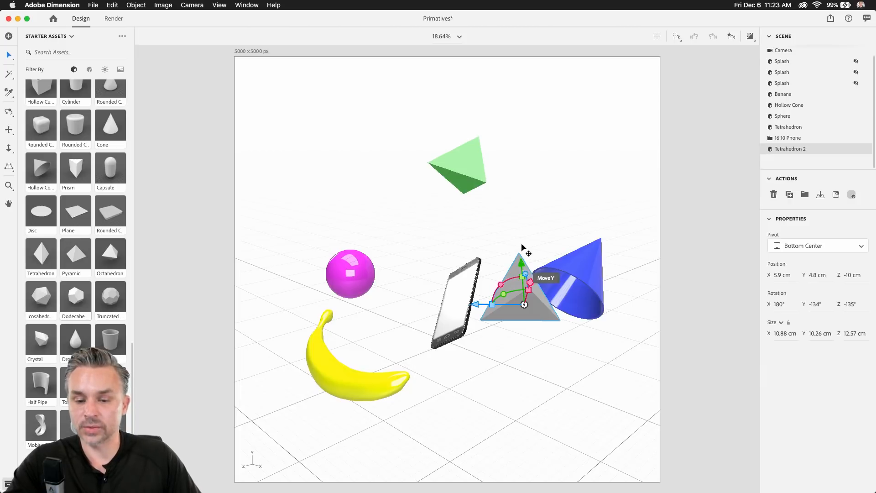
drag(520, 254, 527, 344)
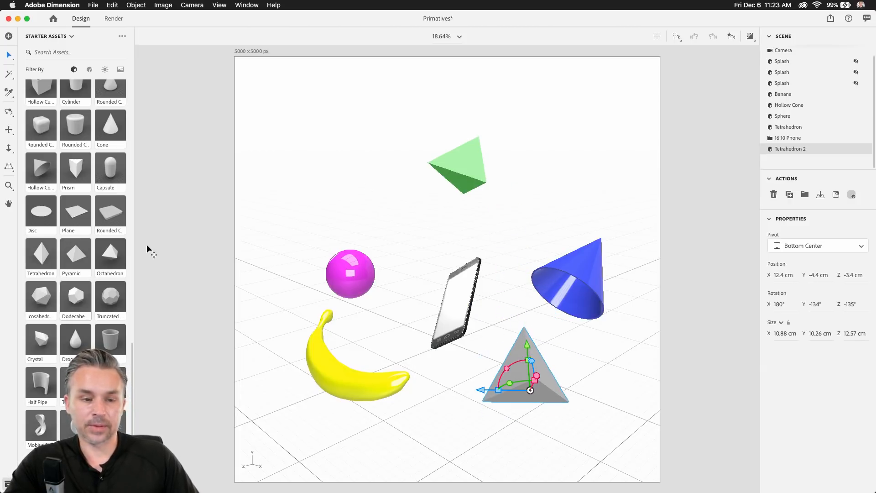
click(90, 70)
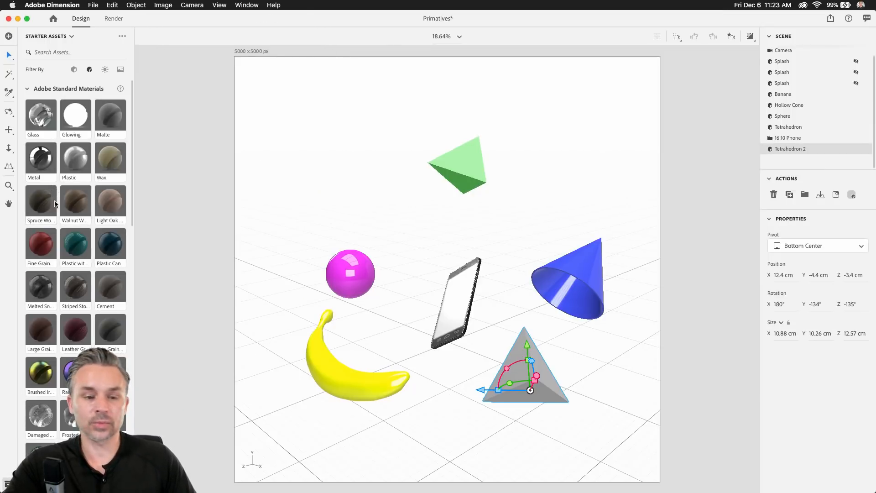
Apply Plastic to Tetrahedron 2 and set its base colour to orange (RGB 255, 153, 0).
drag(74, 163, 514, 366)
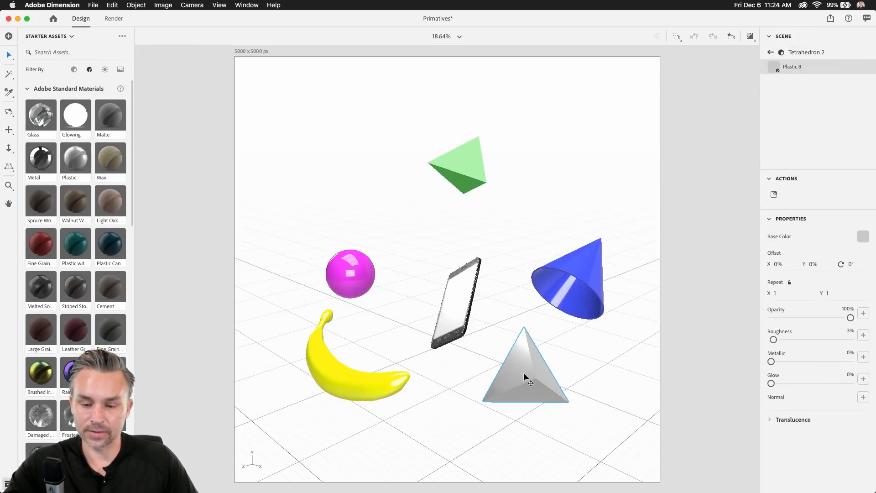
scroll(541, 380, up, 5)
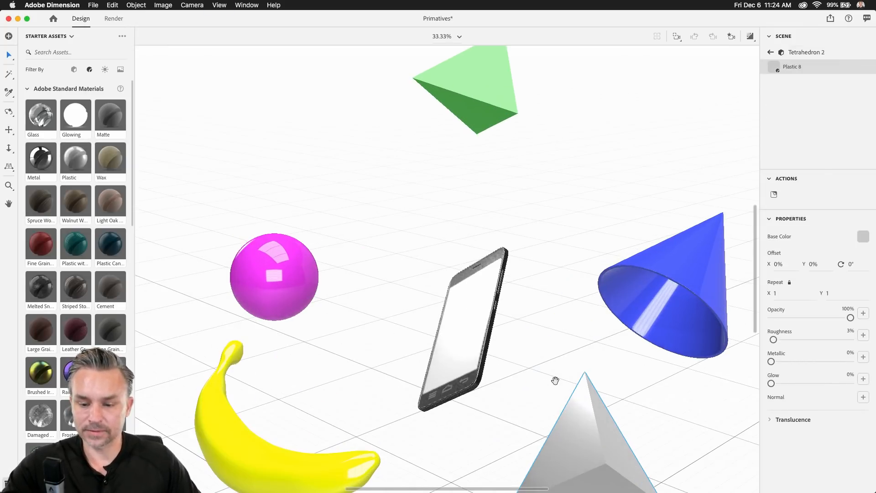
drag(556, 380, 409, 206)
click(427, 258)
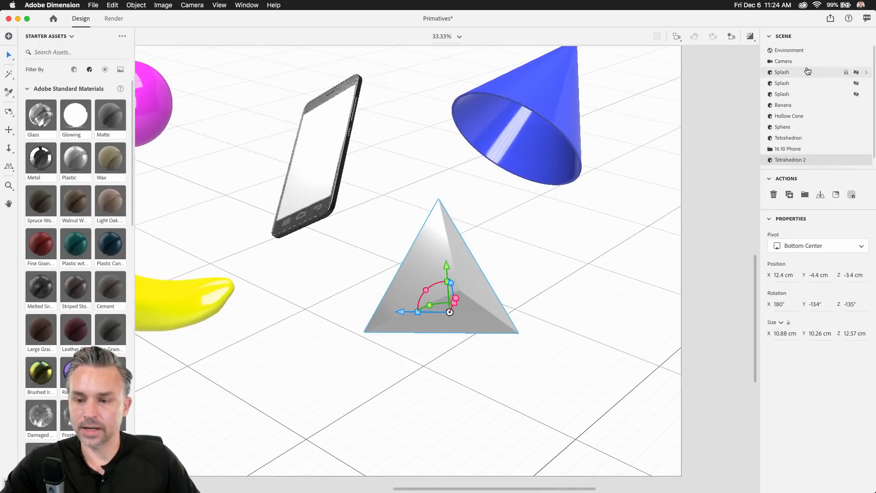
scroll(804, 153, down, 1)
click(868, 150)
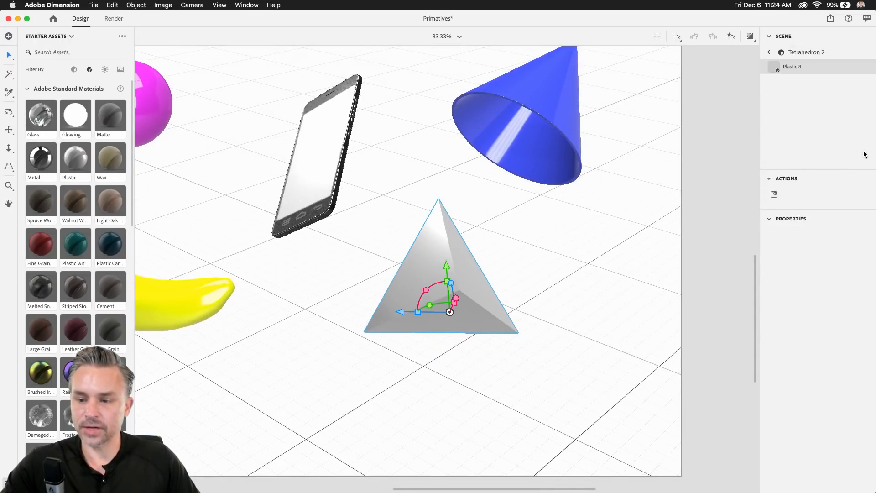
click(863, 237)
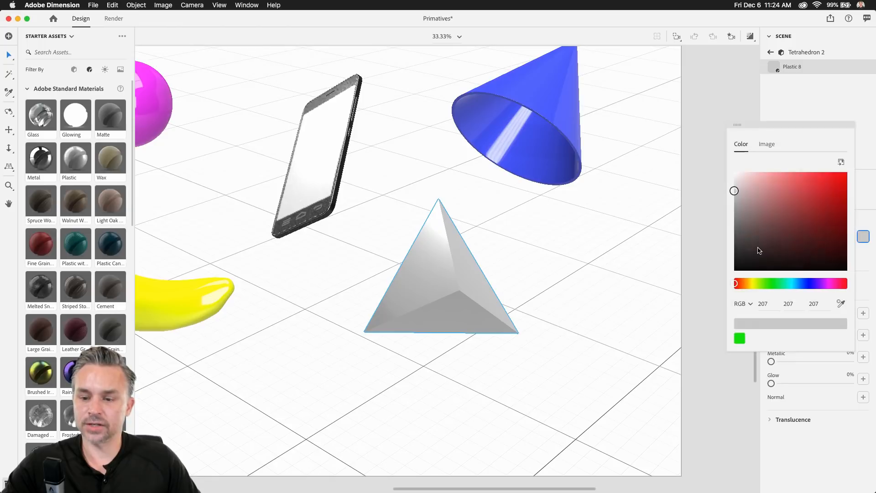
drag(736, 190, 845, 172)
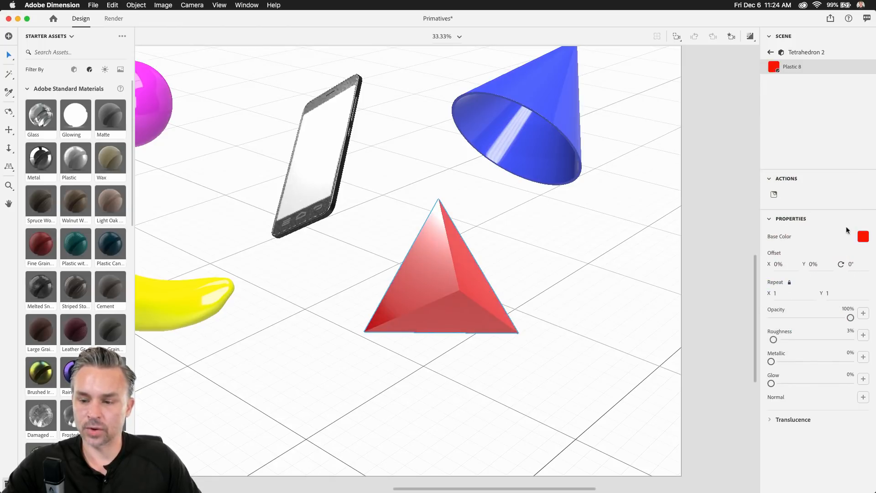
click(863, 237)
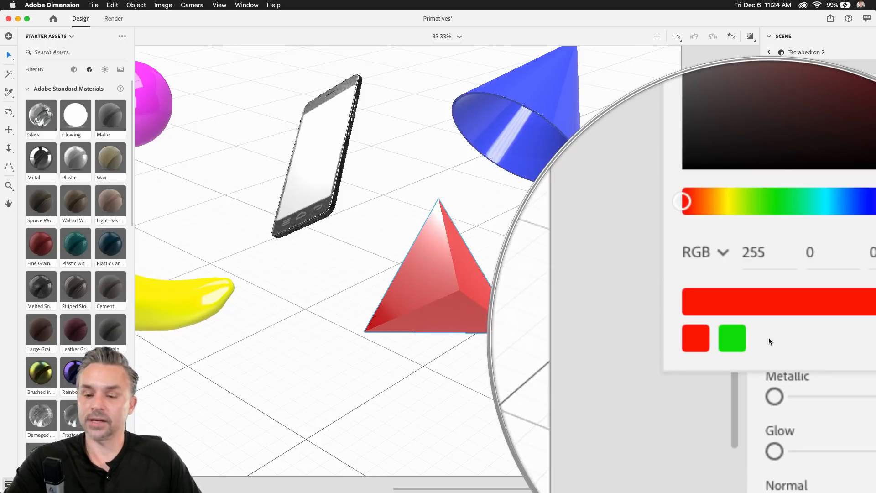
drag(797, 287, 747, 287)
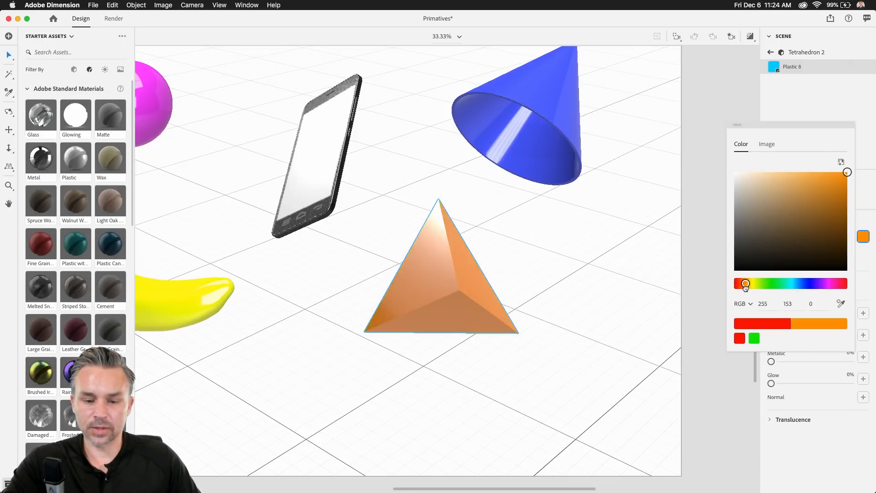
click(556, 213)
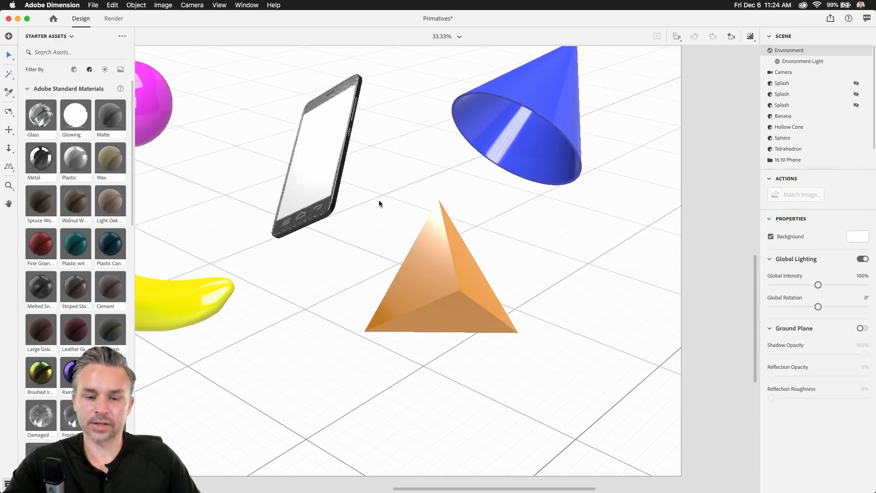
Pan around, check the canvas size, then set the viewport zoom to Fit Canvas.
drag(393, 178, 473, 338)
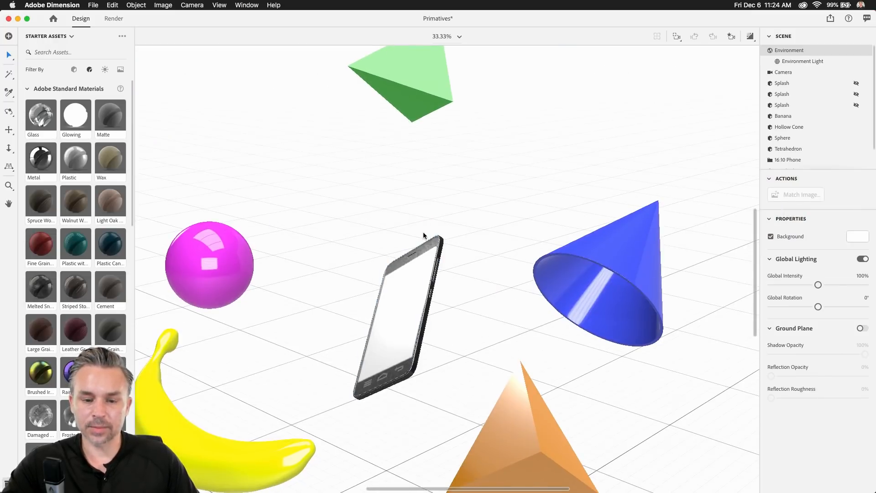
drag(309, 294, 336, 274)
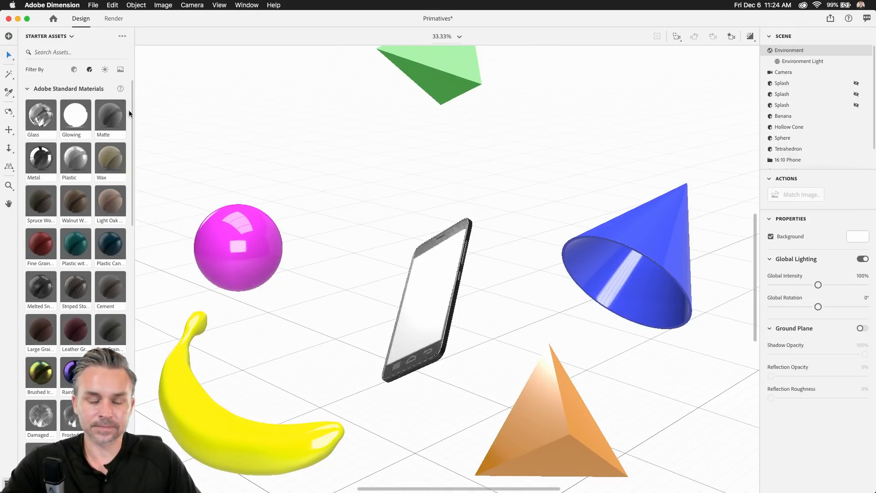
drag(188, 139, 296, 366)
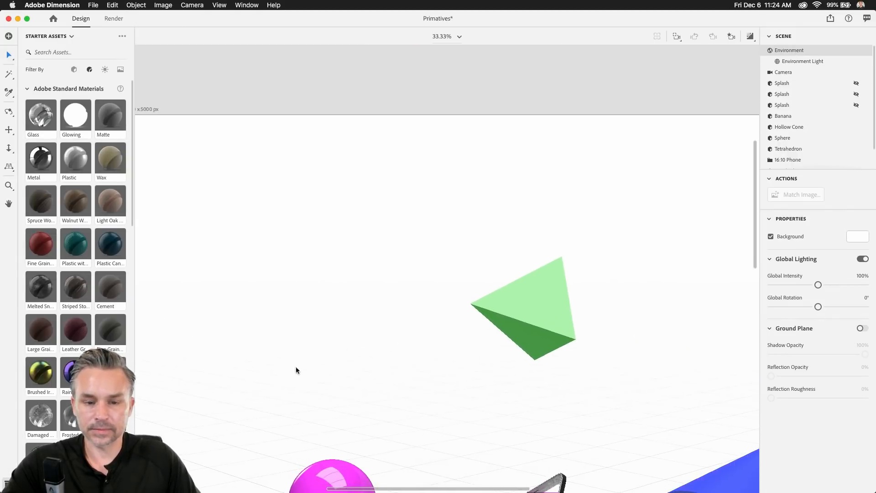
click(143, 106)
drag(335, 165, 418, 176)
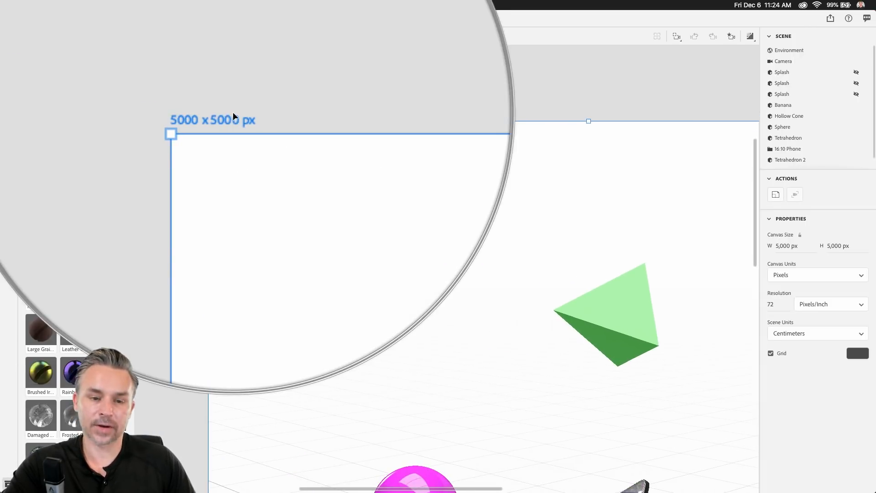
click(389, 338)
drag(464, 370, 310, 177)
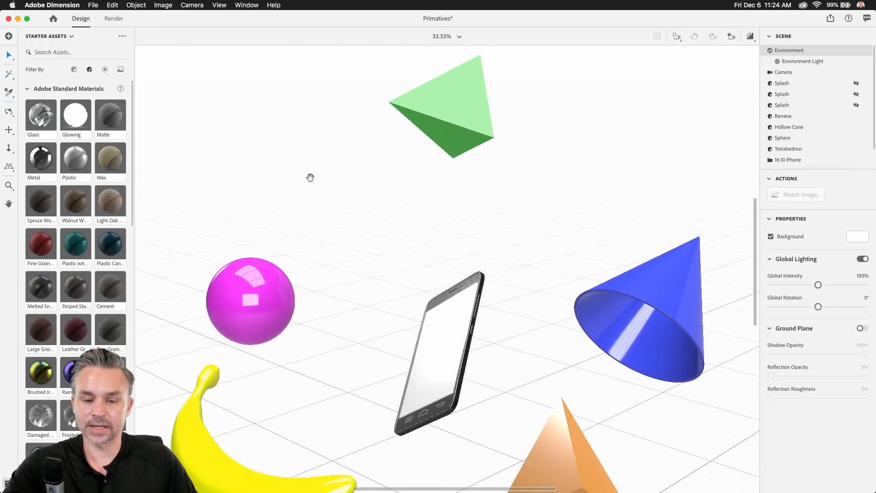
click(441, 38)
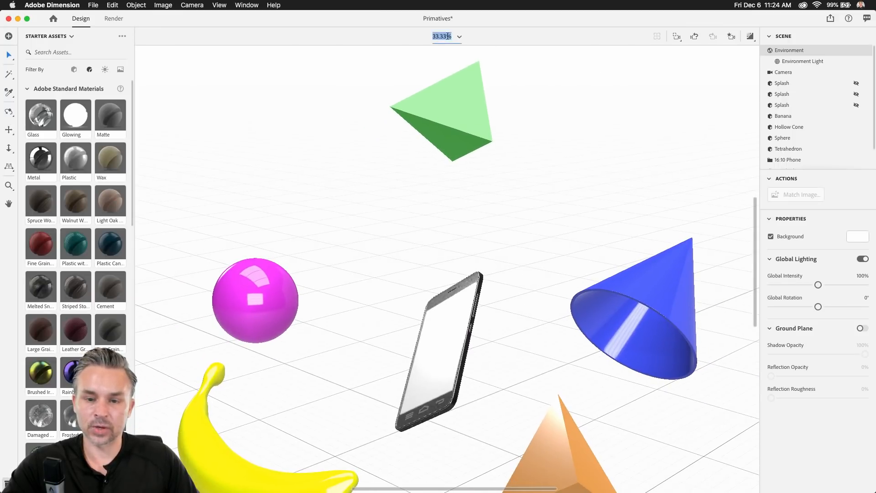
click(460, 37)
click(425, 54)
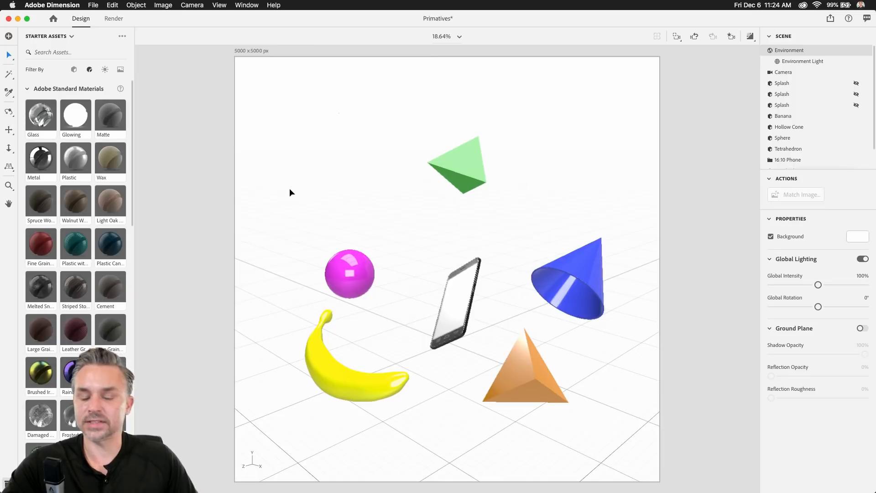
In the Render workspace, change the export filename to Primatives2, then minimize Dimension.
click(113, 19)
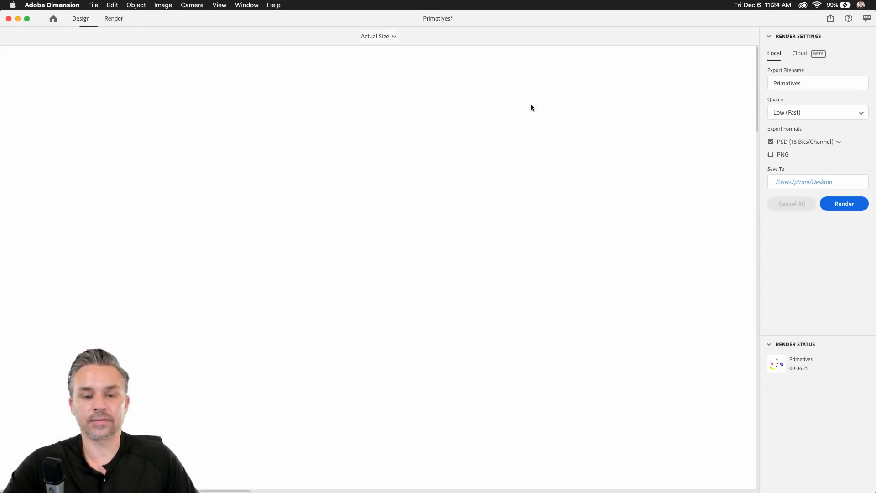
click(810, 87)
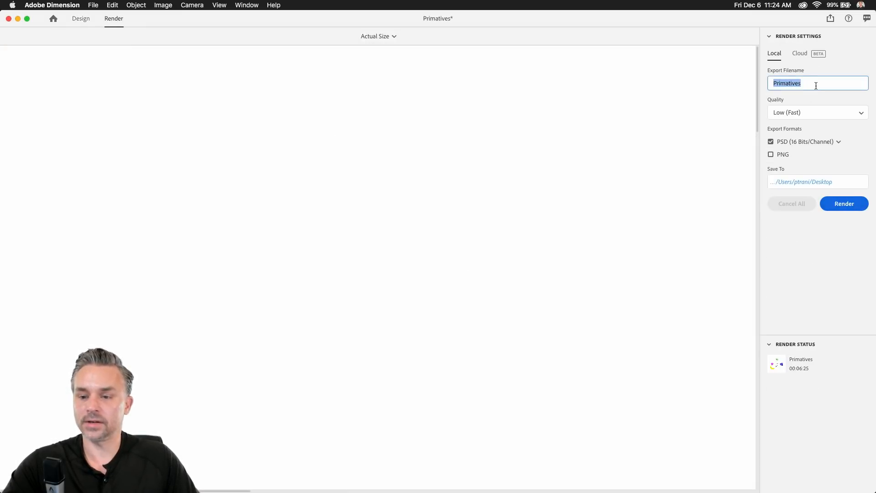
click(815, 84)
text(2)
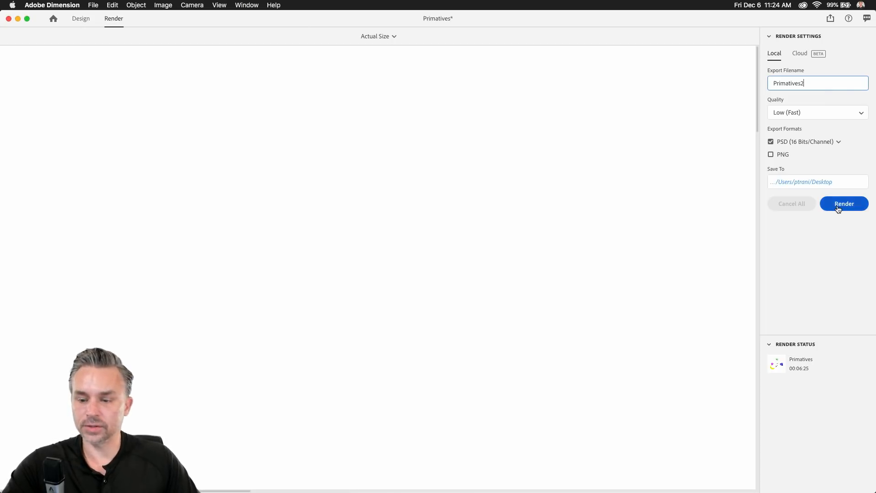
click(18, 20)
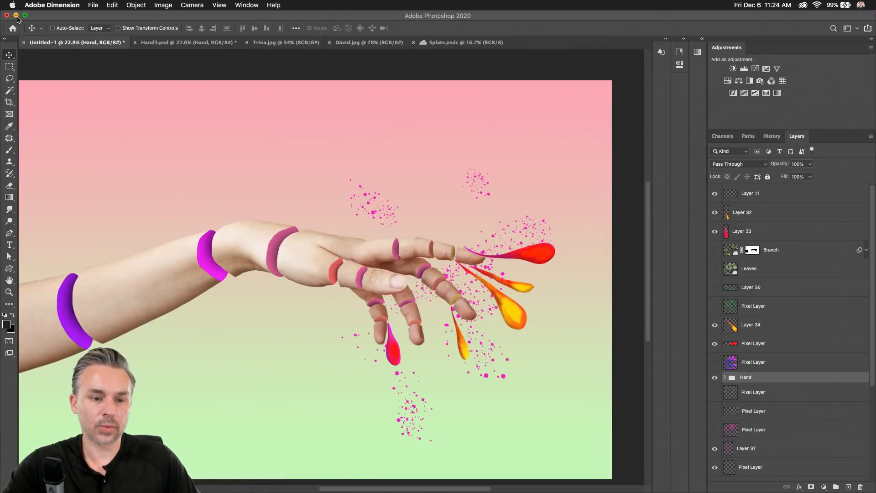
Minimize Photoshop, close the Finder folder window, and open Primatives.psd in Photoshop.
click(16, 16)
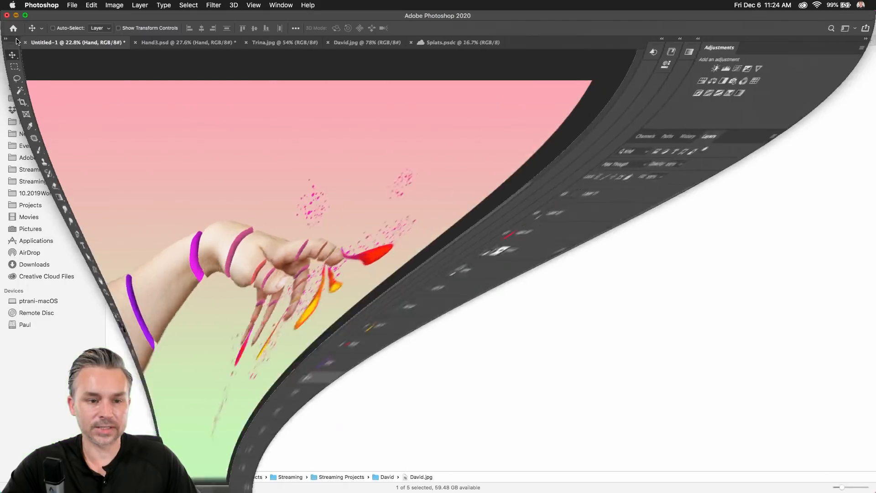
click(7, 15)
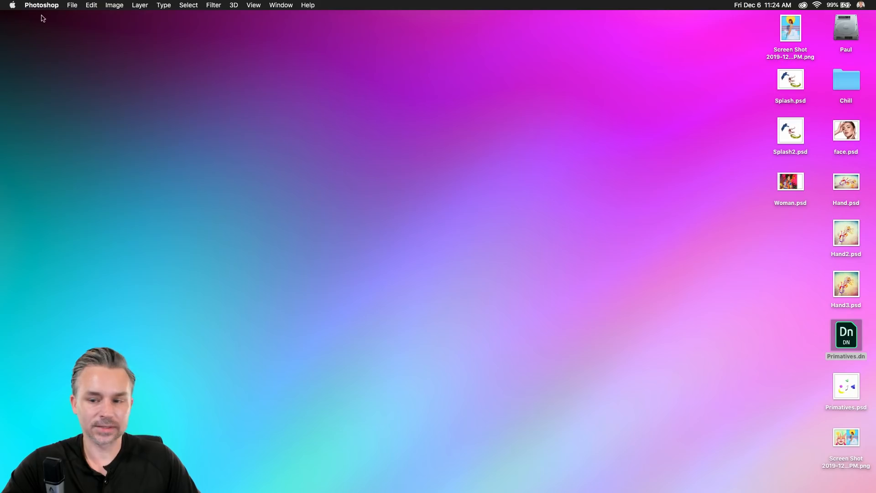
click(593, 212)
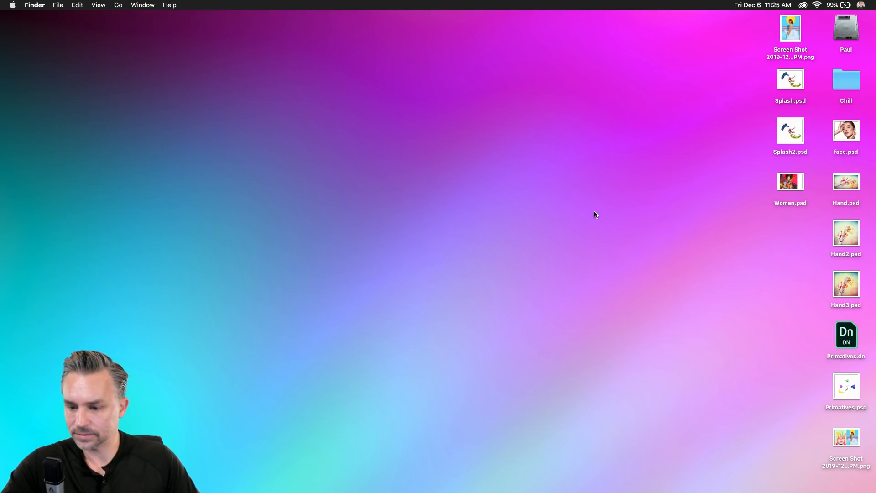
drag(856, 390, 193, 476)
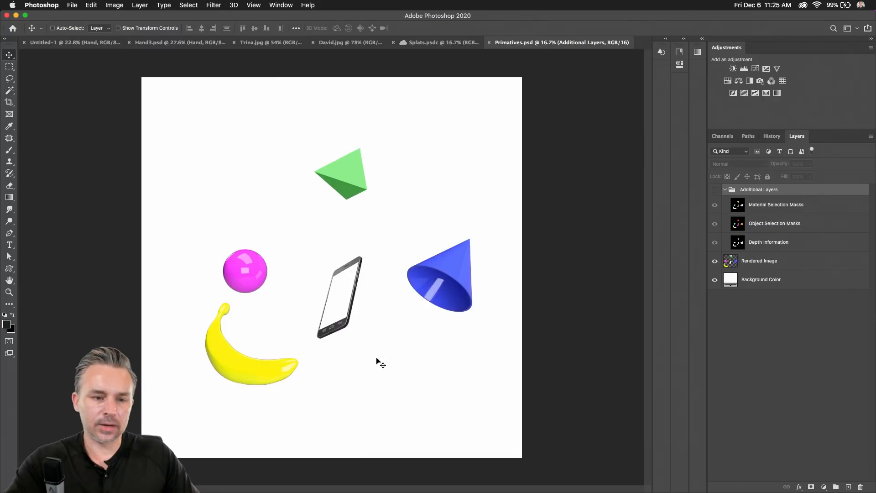
Select the Rendered Image layer in Primatives.psd and briefly tile the open documents.
click(6, 81)
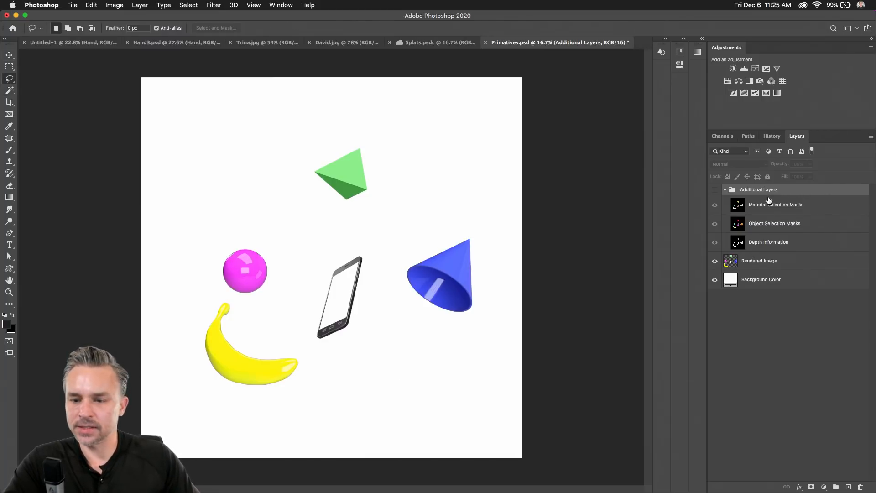
click(760, 260)
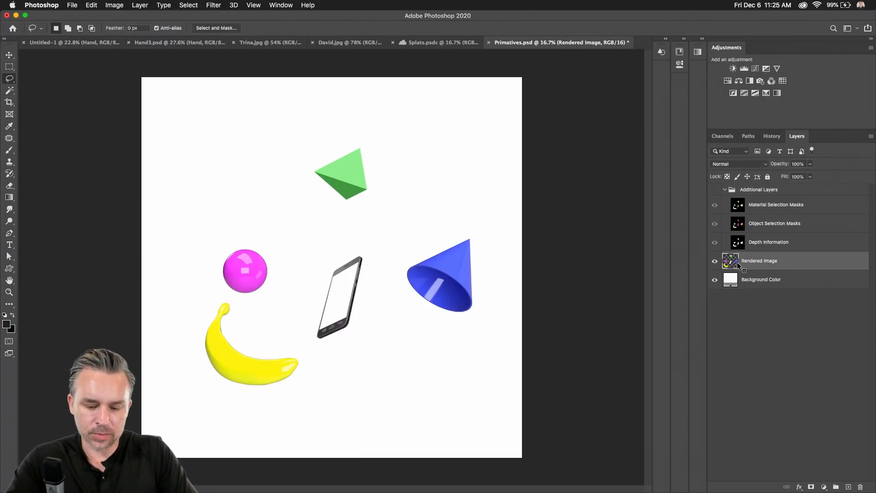
key(F2)
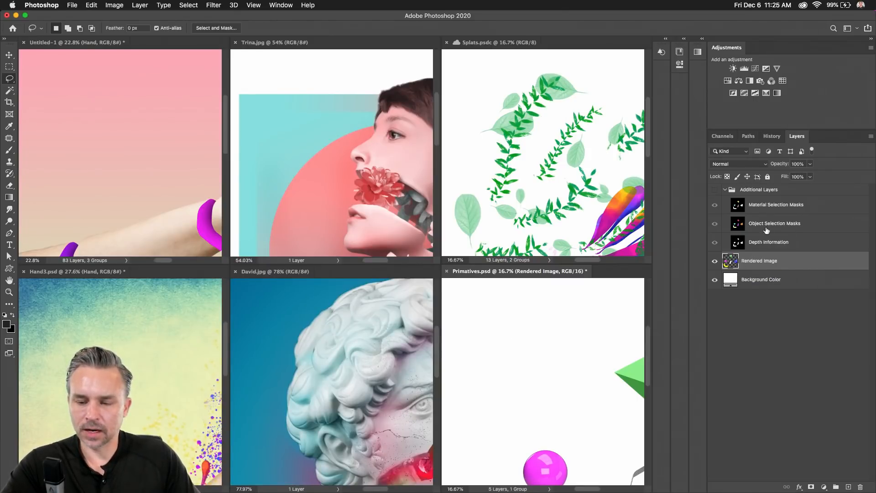
key(F3)
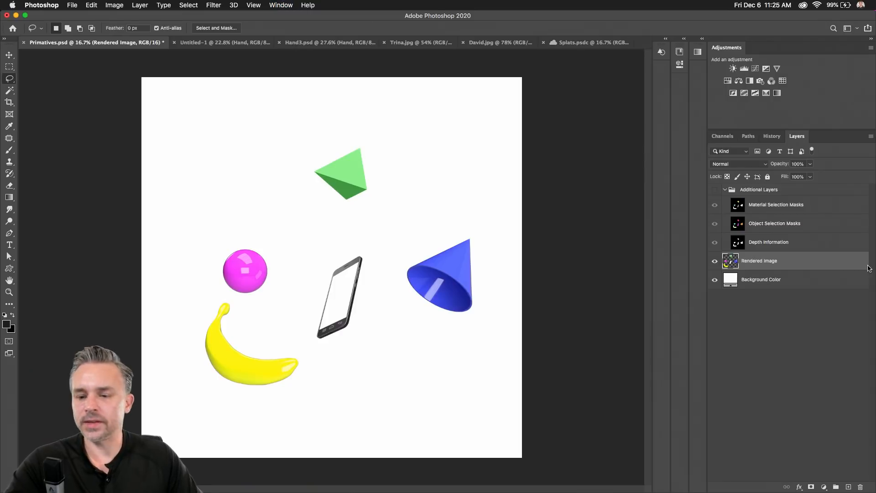
Toggle the Background Color and flat-coloured mask layers to inspect the render.
click(715, 280)
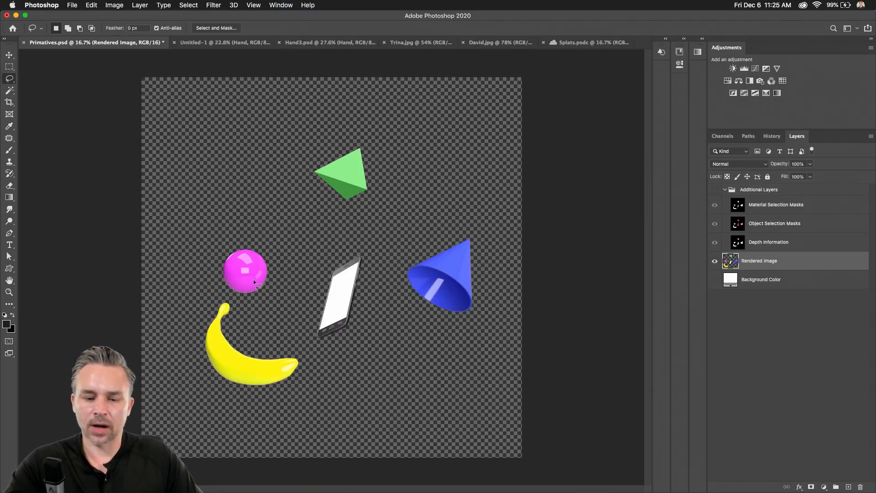
scroll(296, 251, up, 6)
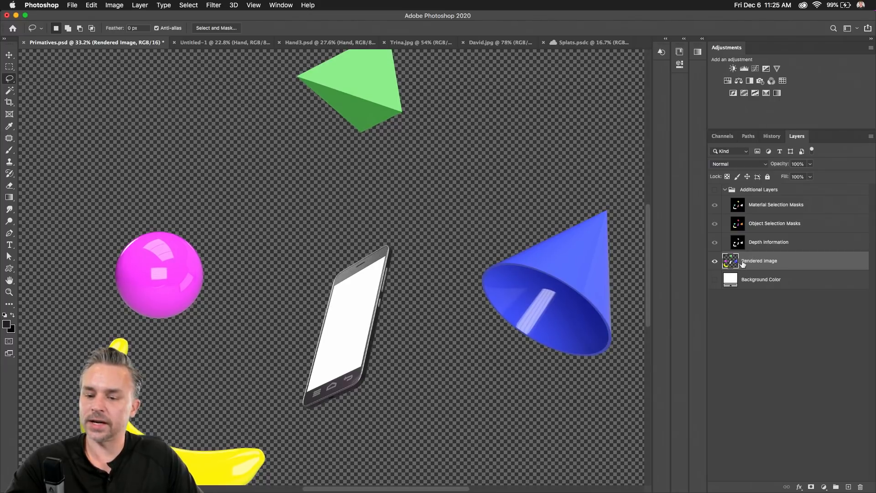
click(715, 281)
click(715, 282)
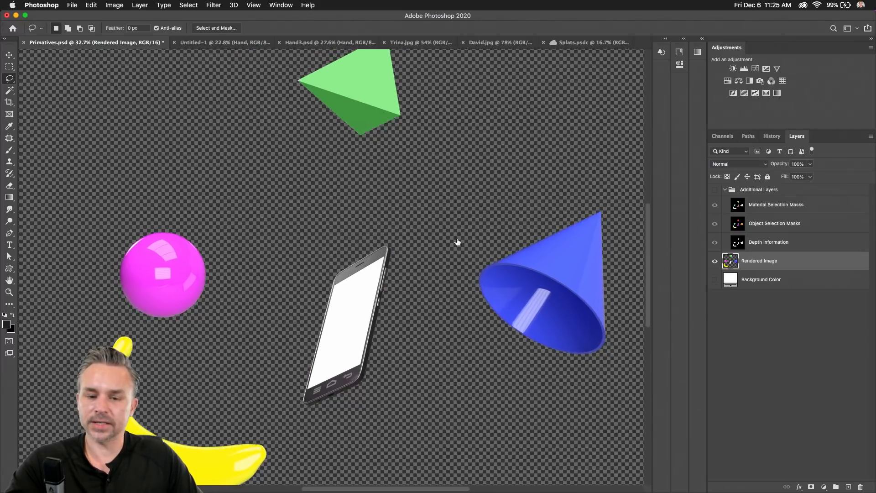
scroll(338, 195, down, 6)
scroll(339, 196, up, 4)
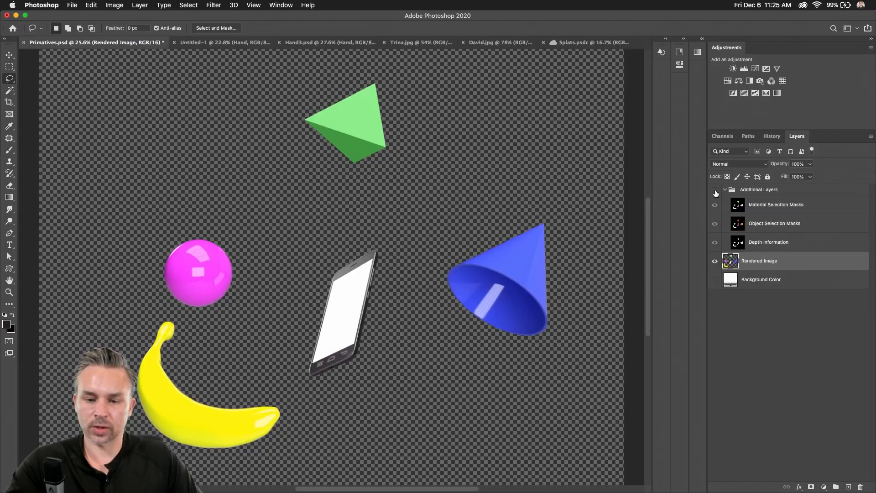
click(715, 190)
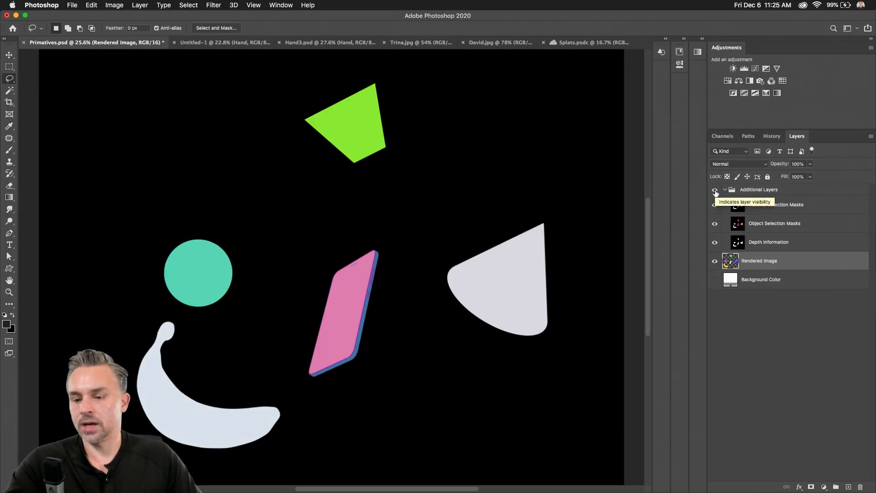
click(715, 191)
scroll(188, 191, down, 2)
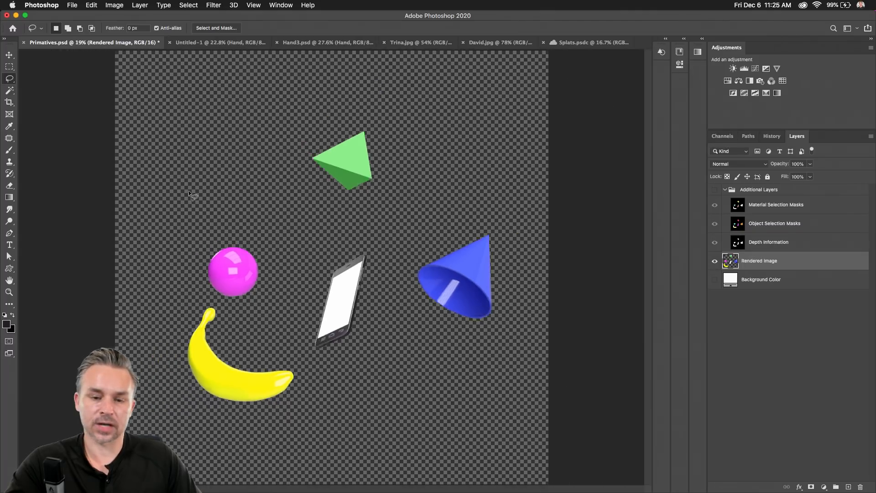
scroll(188, 191, down, 1)
Select the whole render canvas and paste it into Untitled-1 as Layer 38.
key(super+a)
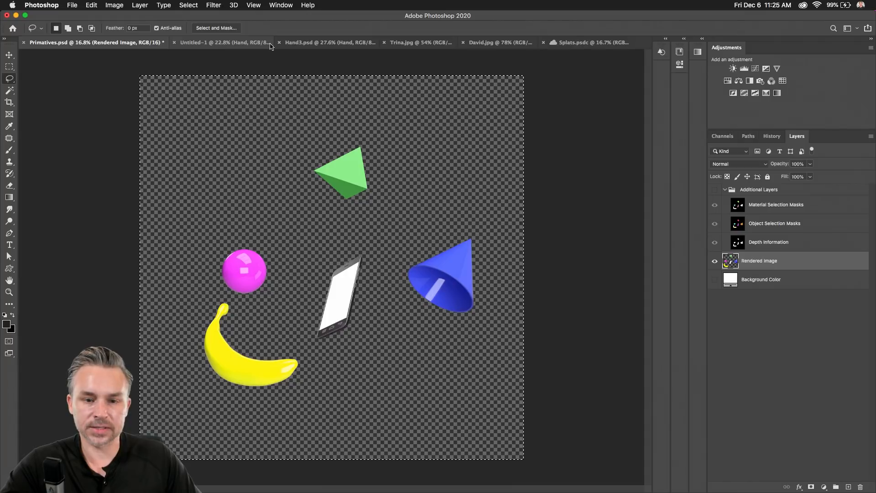
click(293, 43)
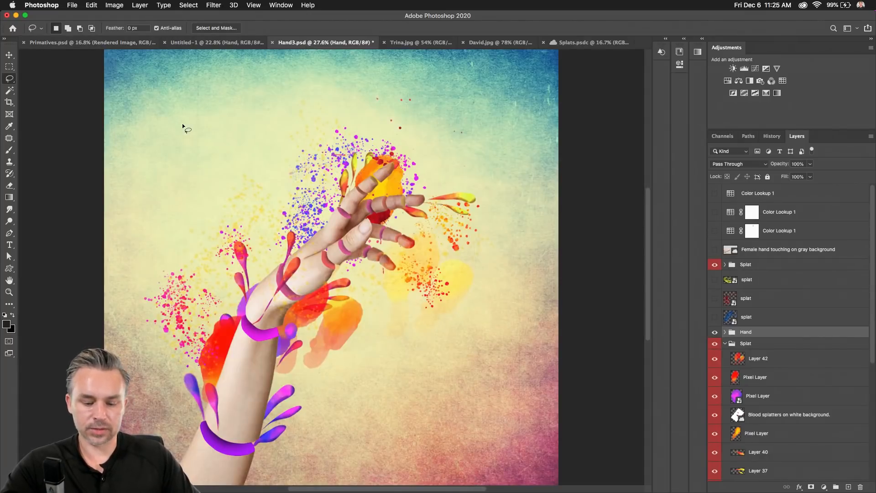
key(F2)
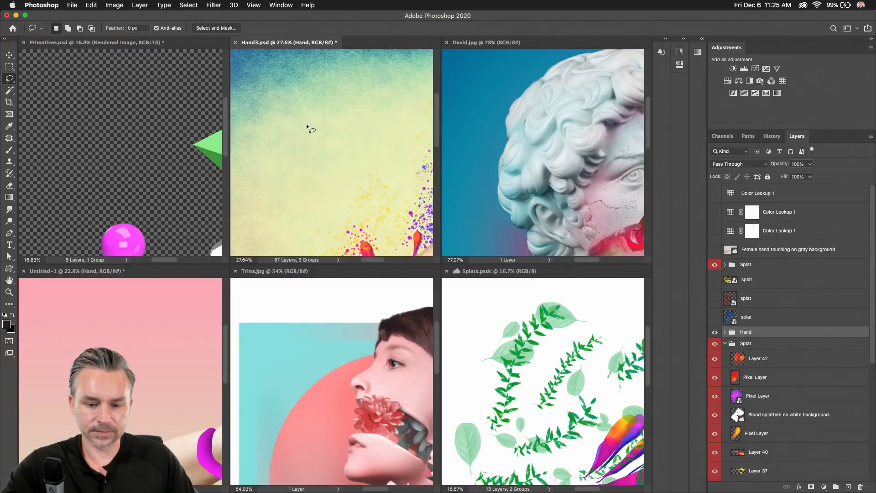
click(550, 400)
click(117, 406)
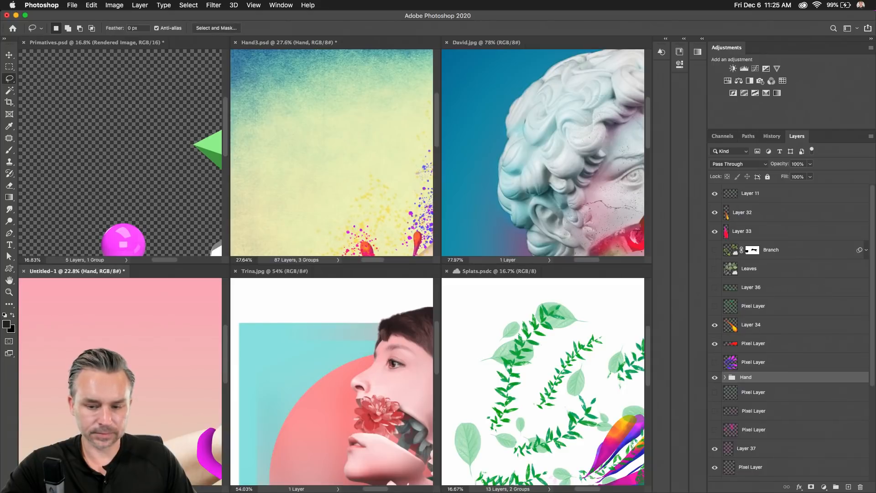
key(F3)
key(super+t)
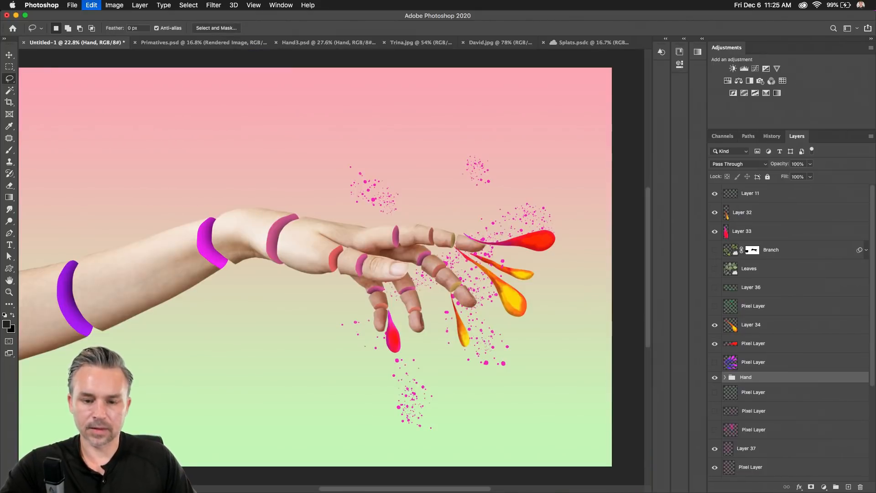
Move the primitives layer to the top of the stack and scale it down over the hand.
click(9, 55)
drag(266, 176, 328, 202)
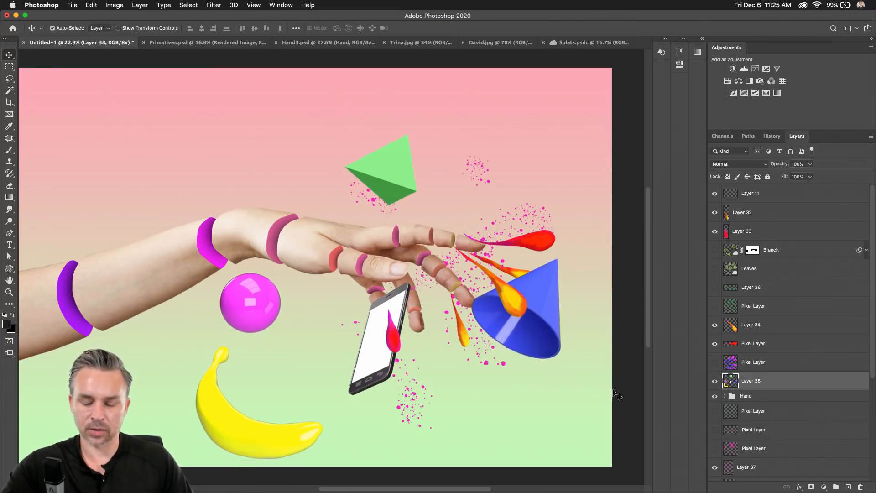
drag(751, 381, 860, 487)
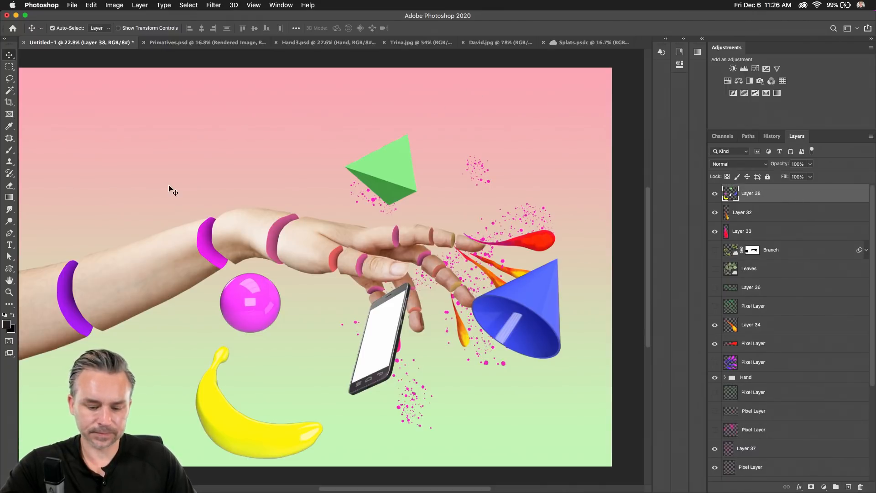
key(super+t)
drag(195, 134, 280, 213)
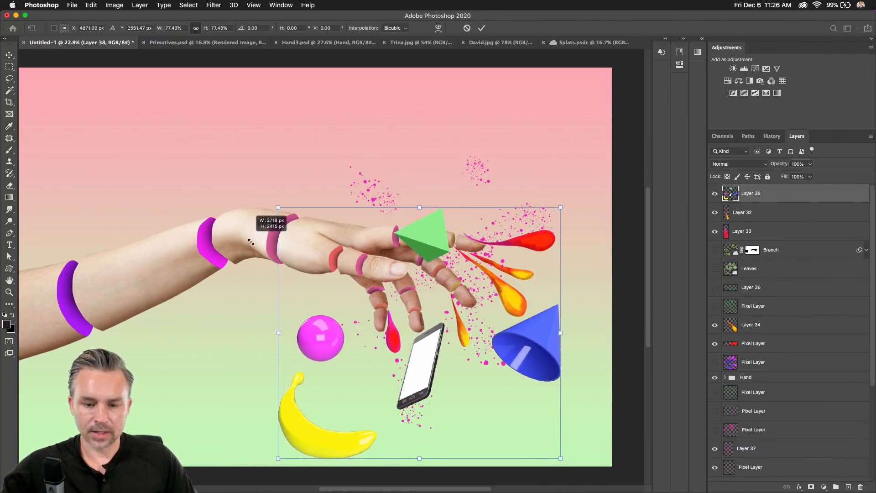
key(Return)
drag(342, 359, 333, 300)
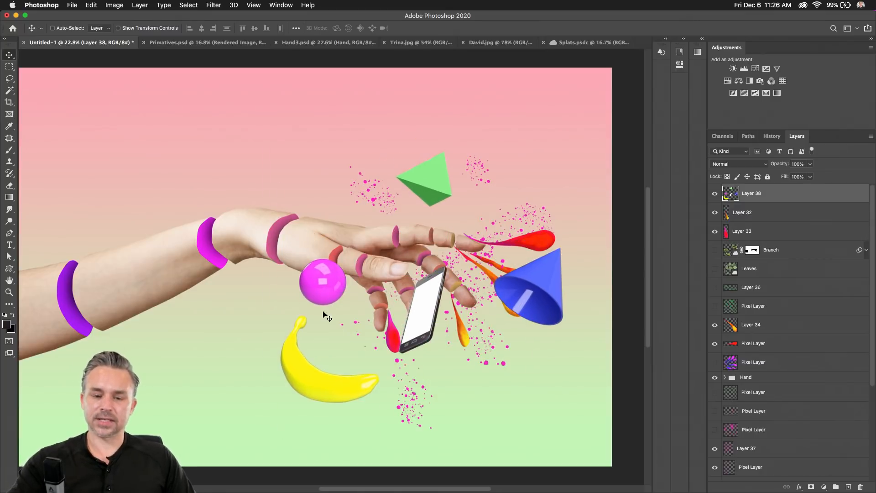
key(super+plus)
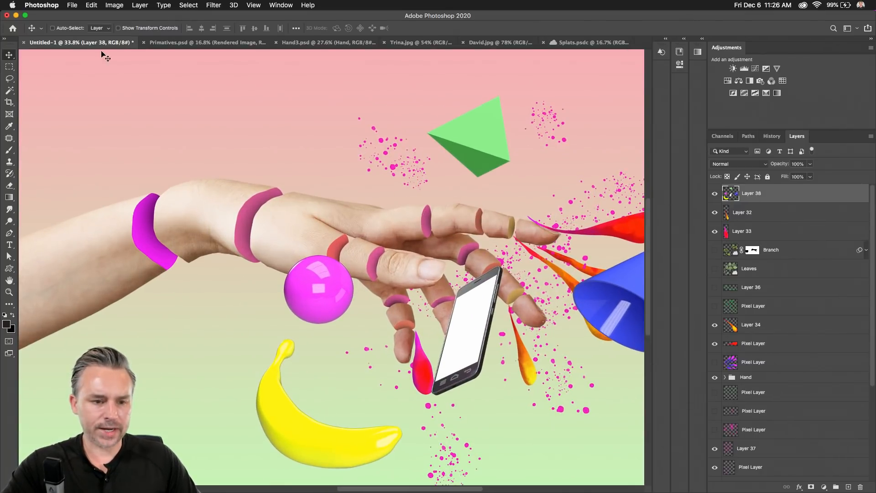
Cut the phone onto its own Layer 39 and hide it.
click(9, 78)
mouse_move(458, 422)
mouse_down()
mouse_move(411, 302)
mouse_move(514, 245)
mouse_move(520, 357)
mouse_move(484, 401)
mouse_up()
key(super+c)
key(super+x)
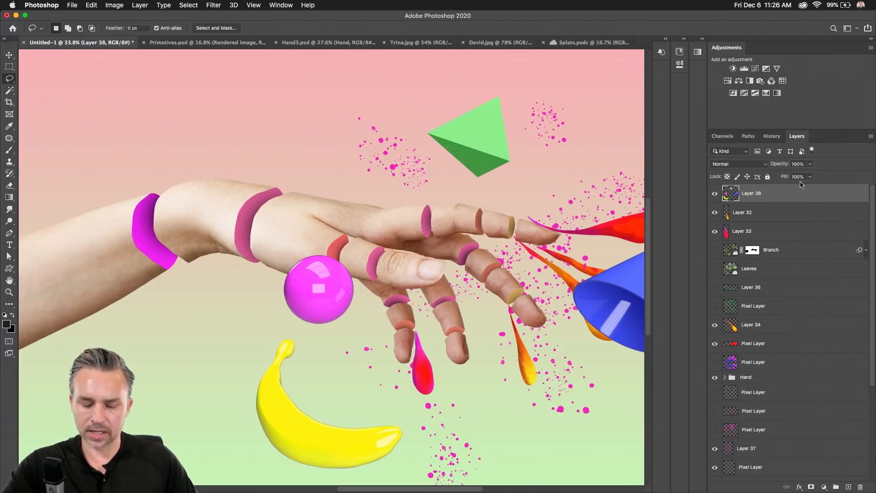
key(super+v)
click(716, 195)
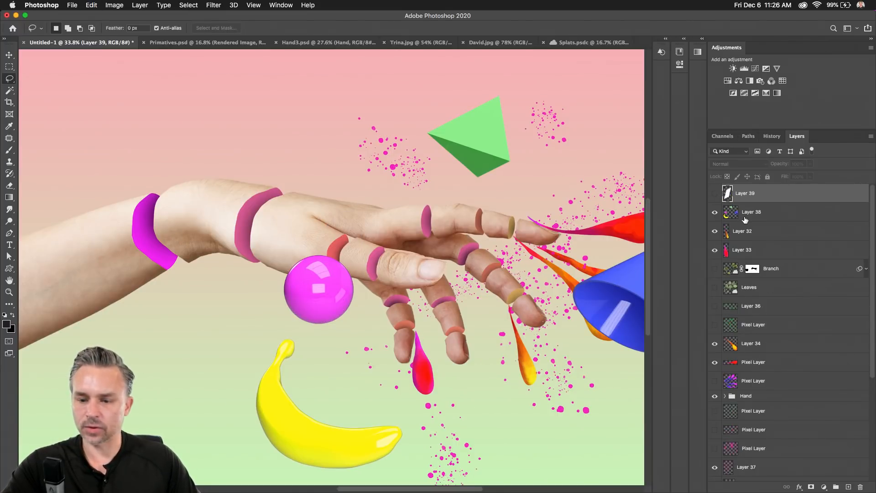
click(752, 212)
Cut the magenta sphere onto Layer 40 and move it down among the lower splashes.
mouse_move(262, 270)
mouse_down()
mouse_move(364, 245)
mouse_move(371, 323)
mouse_move(326, 338)
mouse_move(273, 321)
mouse_move(264, 272)
mouse_up()
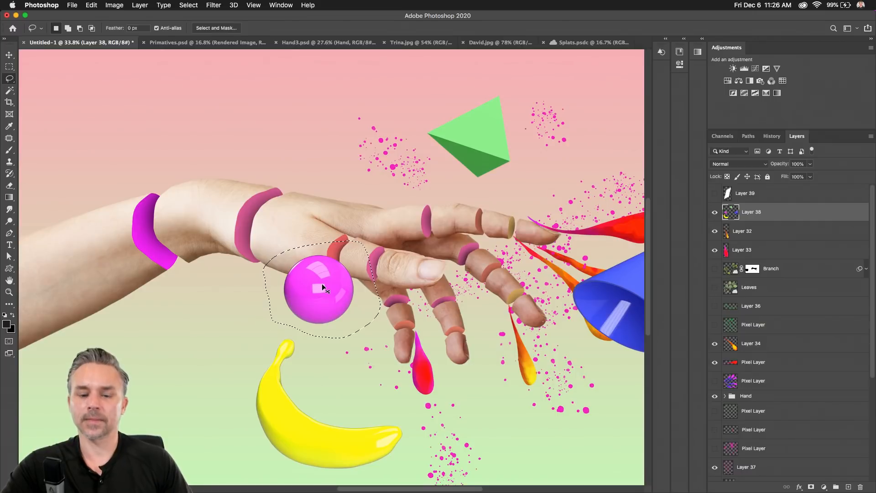
key(super+x)
key(super+v)
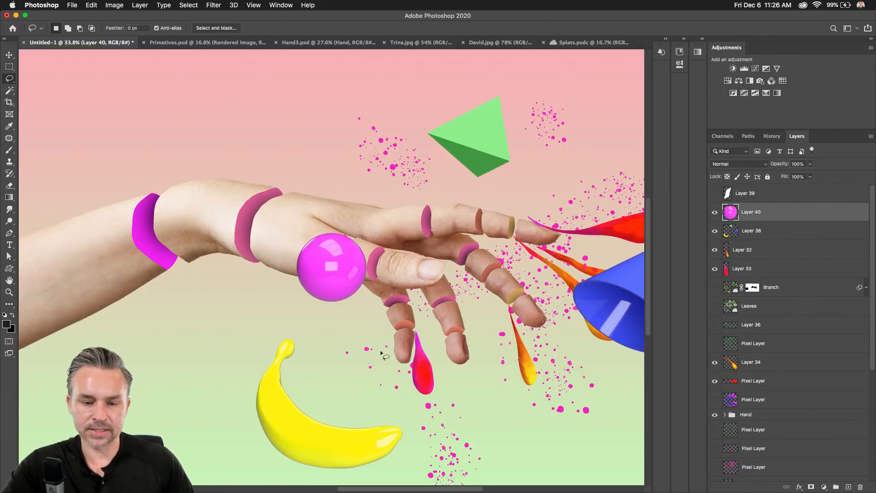
click(9, 55)
drag(303, 275, 517, 427)
scroll(496, 327, right, 5)
scroll(496, 327, down, 2)
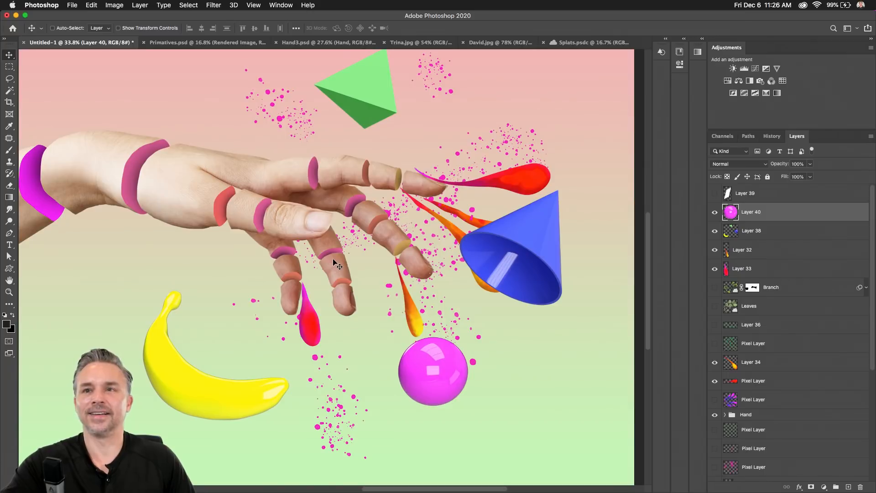
click(750, 234)
click(9, 78)
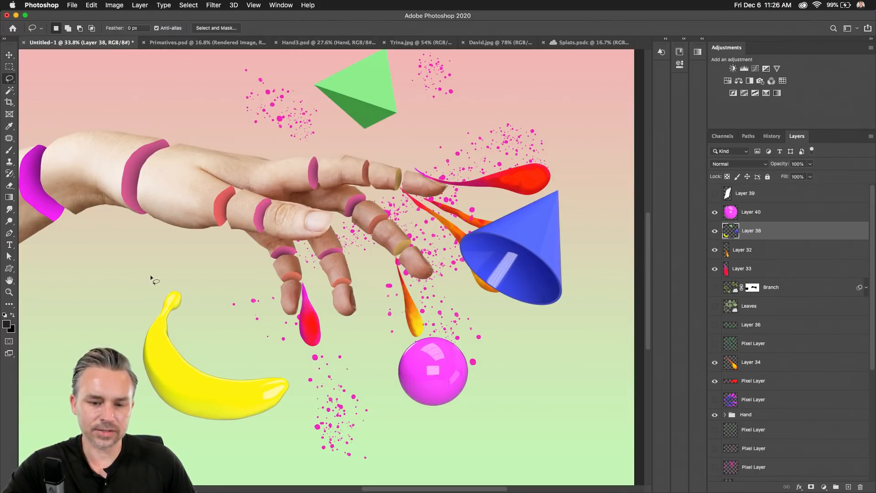
Cut the banana onto its own Layer 41 and move it down and left.
mouse_move(187, 288)
mouse_down()
mouse_move(200, 313)
mouse_move(329, 389)
mouse_move(220, 441)
mouse_move(130, 433)
mouse_move(62, 361)
mouse_up()
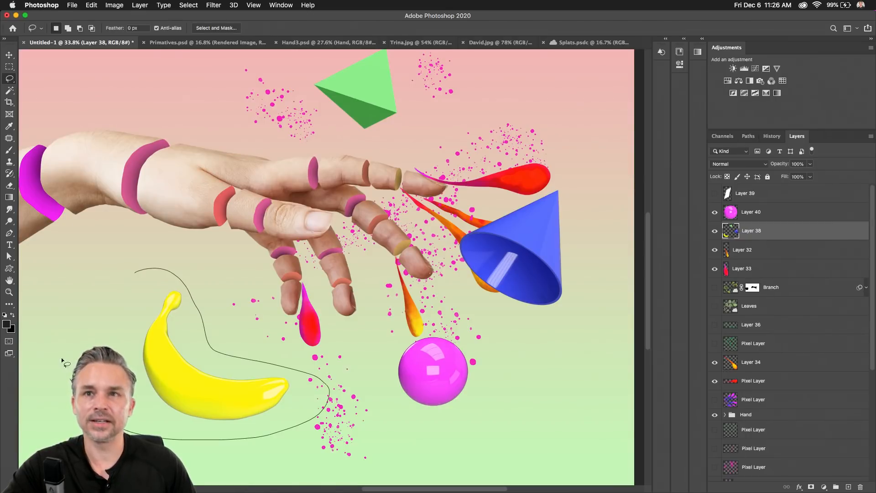
drag(81, 326, 80, 325)
key(super+x)
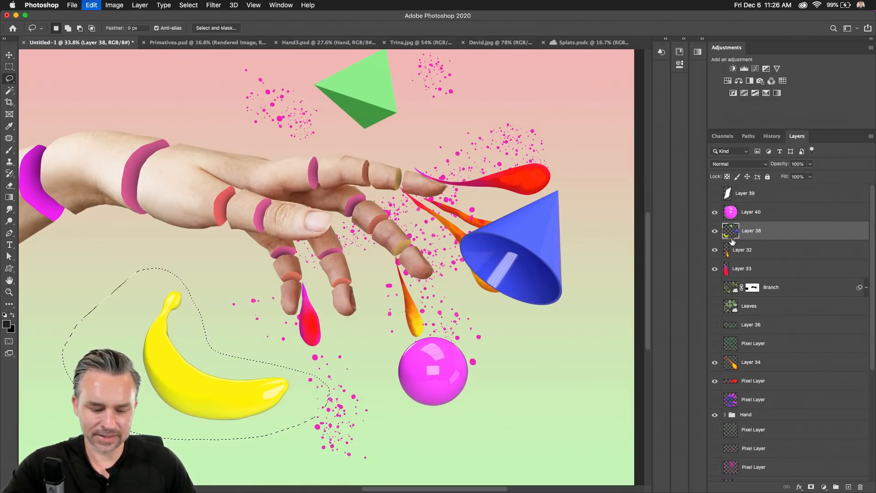
key(super+v)
click(9, 55)
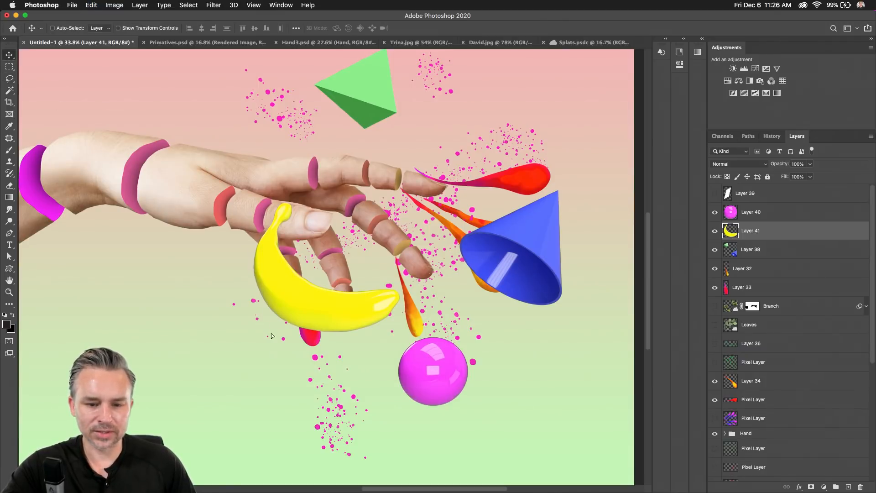
mouse_move(251, 256)
mouse_down()
mouse_move(228, 347)
mouse_move(287, 333)
mouse_move(304, 350)
mouse_up()
scroll(229, 292, down, 3)
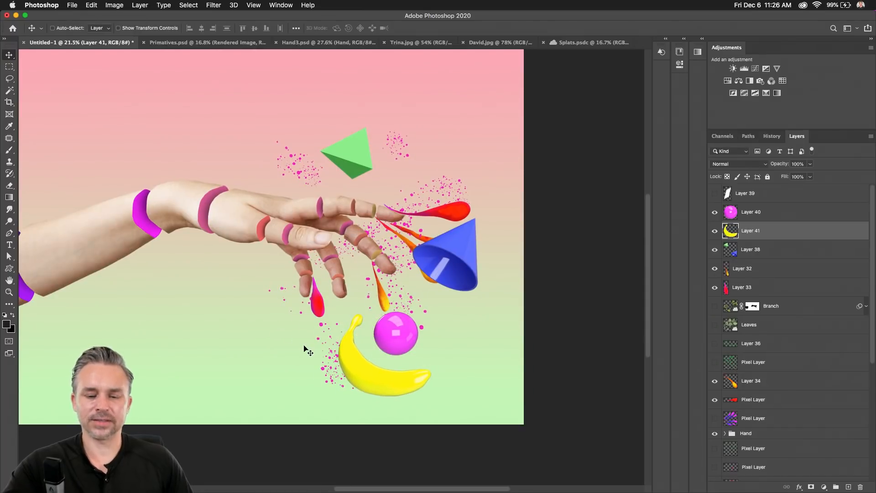
Reposition the cone and pyramid slightly right and down.
click(448, 253)
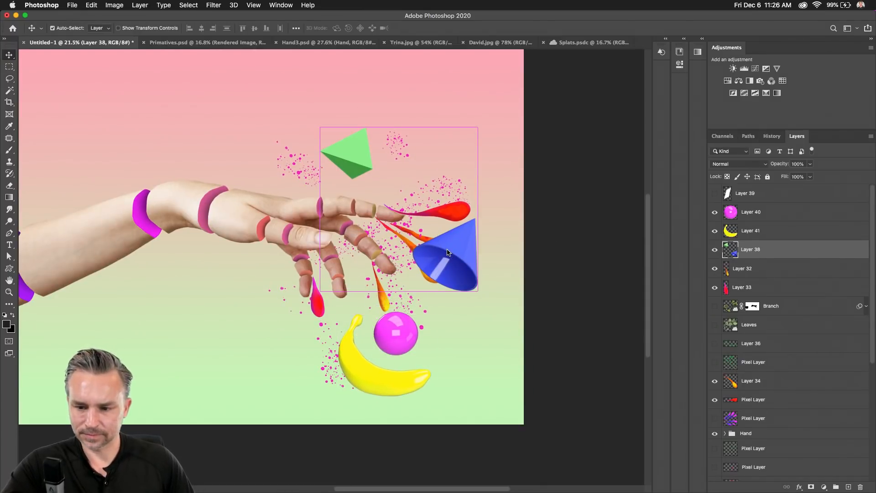
drag(466, 262, 482, 268)
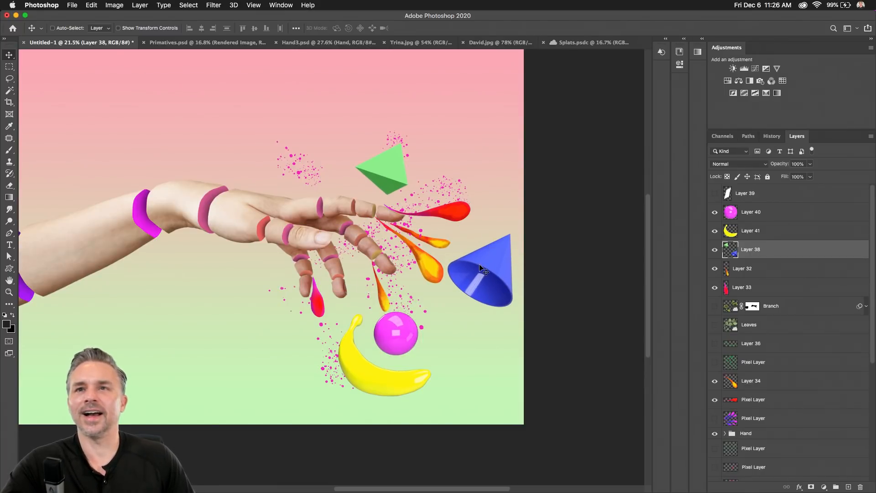
drag(453, 254, 449, 254)
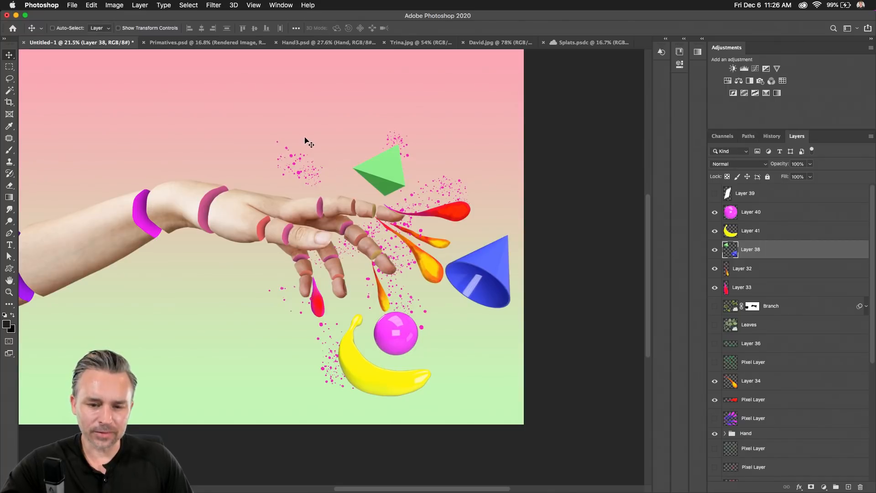
scroll(305, 141, down, 2)
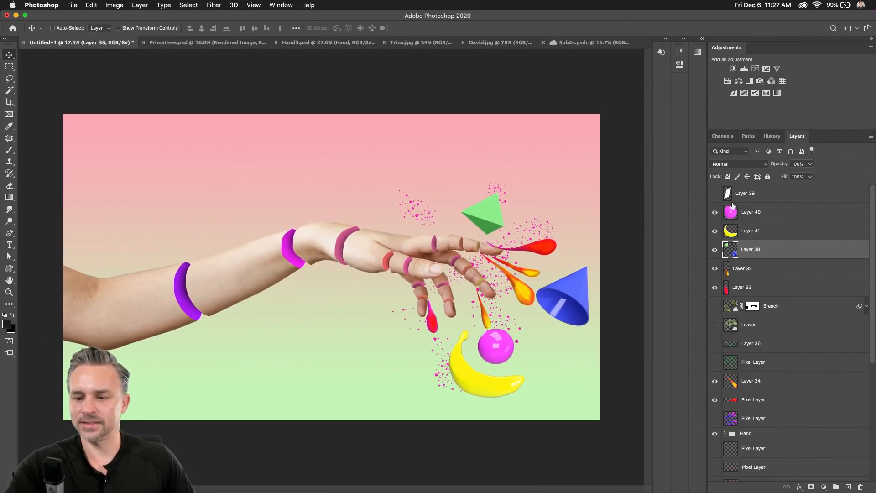
Select Layer 40 through Layer 35 and drag the whole arrangement left.
click(734, 211)
scroll(757, 254, down, 5)
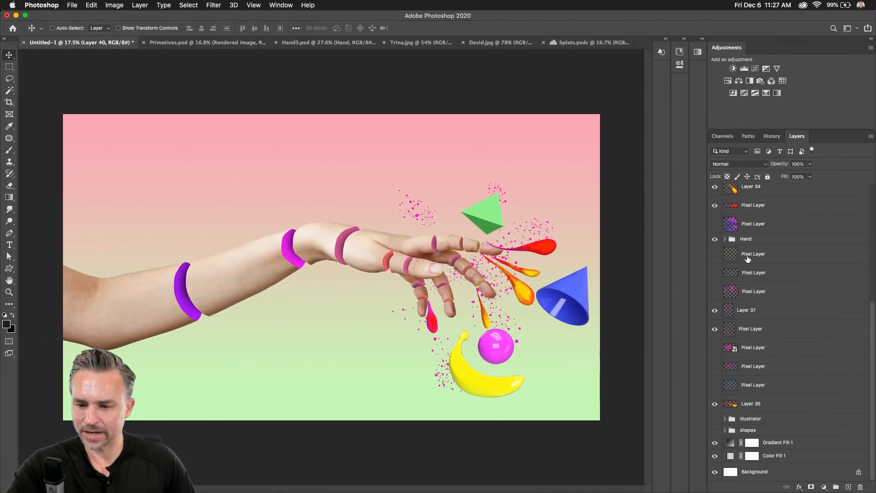
shift+click(746, 333)
shift+click(750, 405)
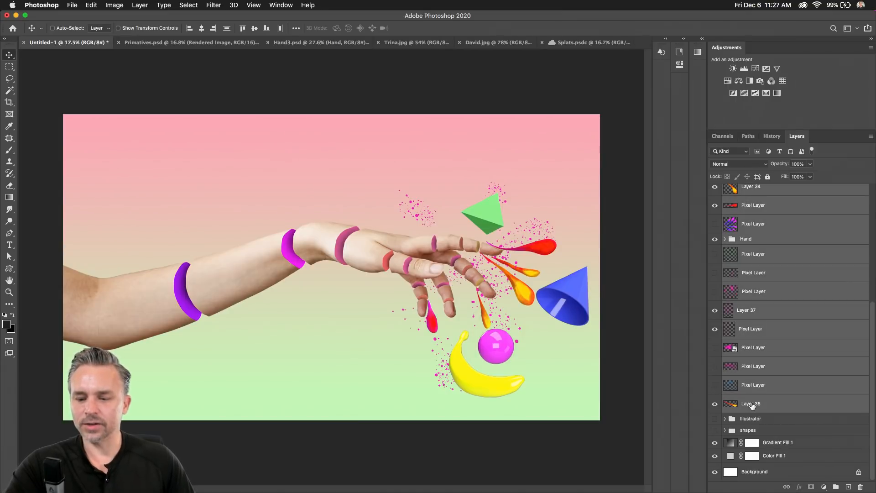
drag(455, 315, 298, 310)
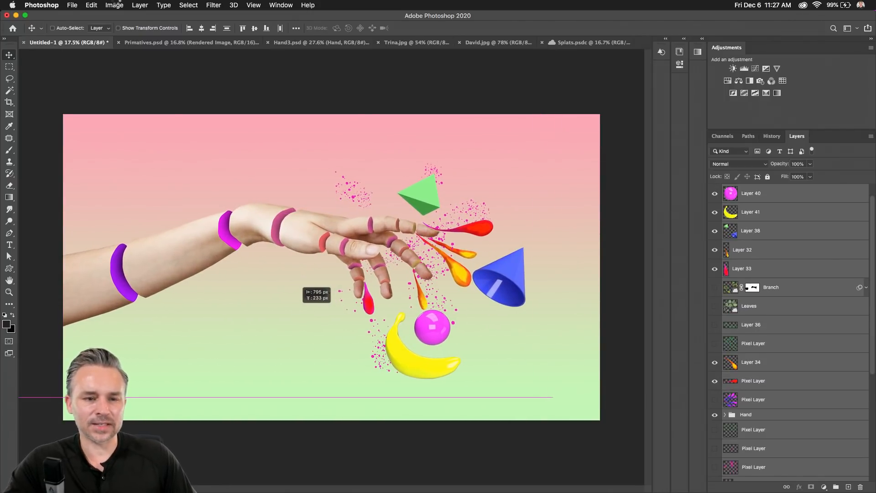
click(115, 5)
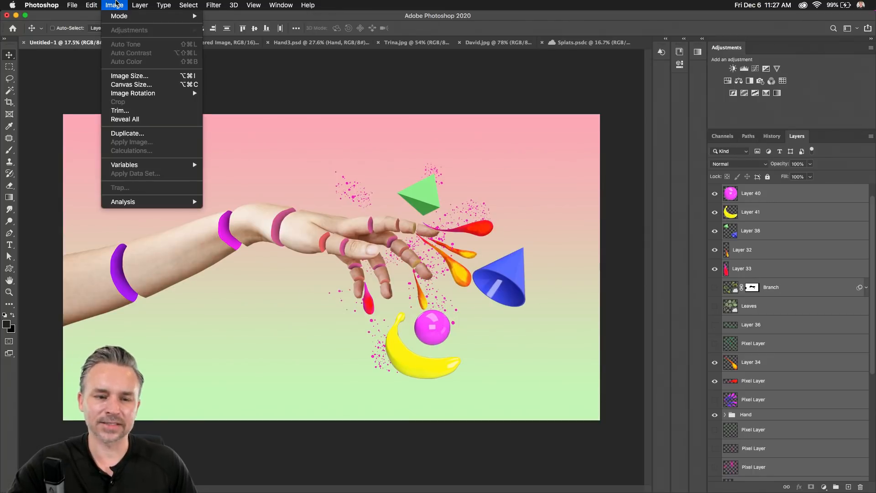
mouse_move(138, 94)
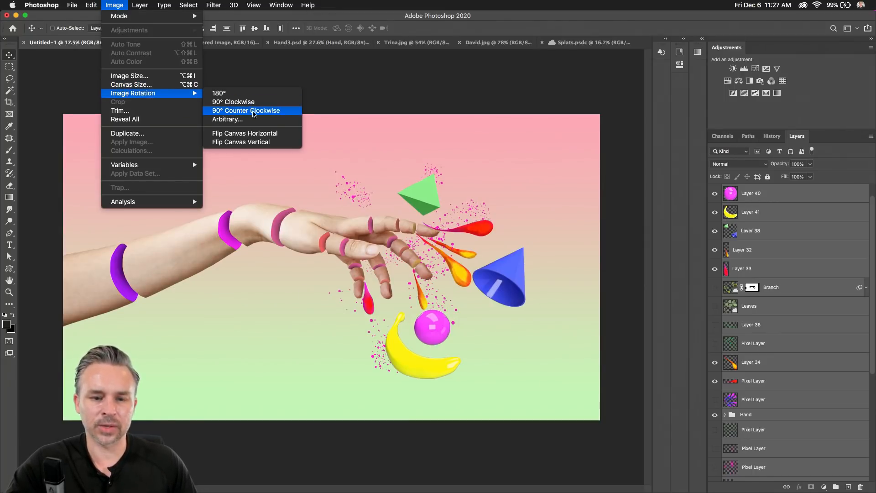
click(264, 112)
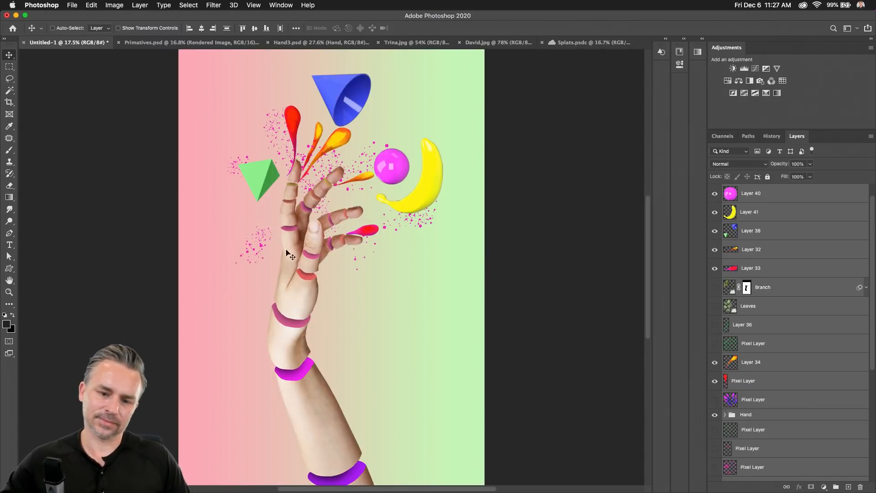
key(super+0)
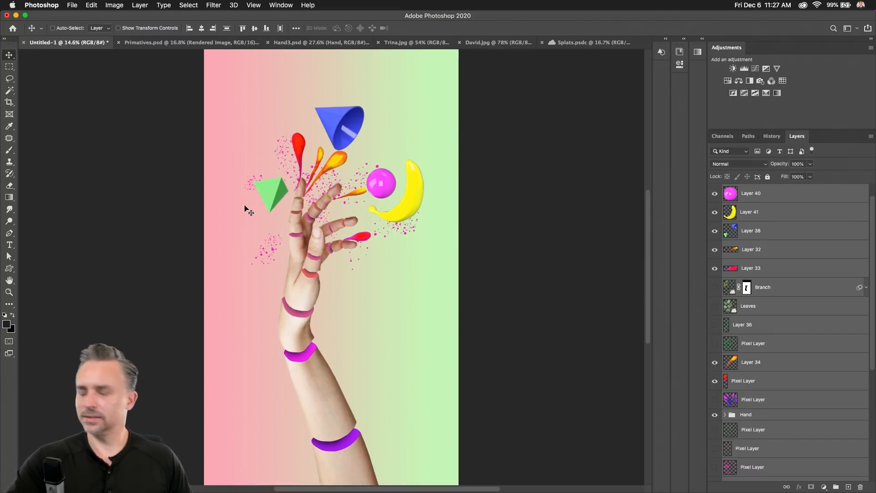
key(super+z)
drag(274, 229, 247, 250)
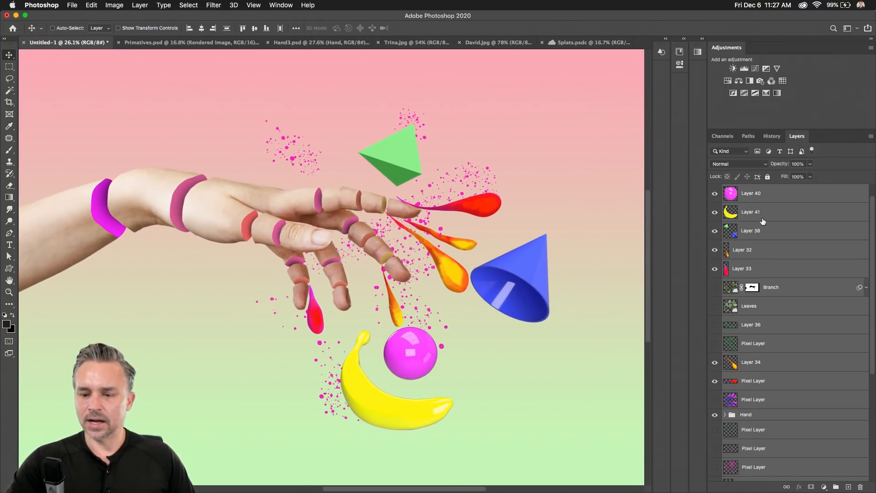
Collapse the Adjustments panel, select Layer 32 through the purple Pixel Layer, group and rename it.
click(733, 257)
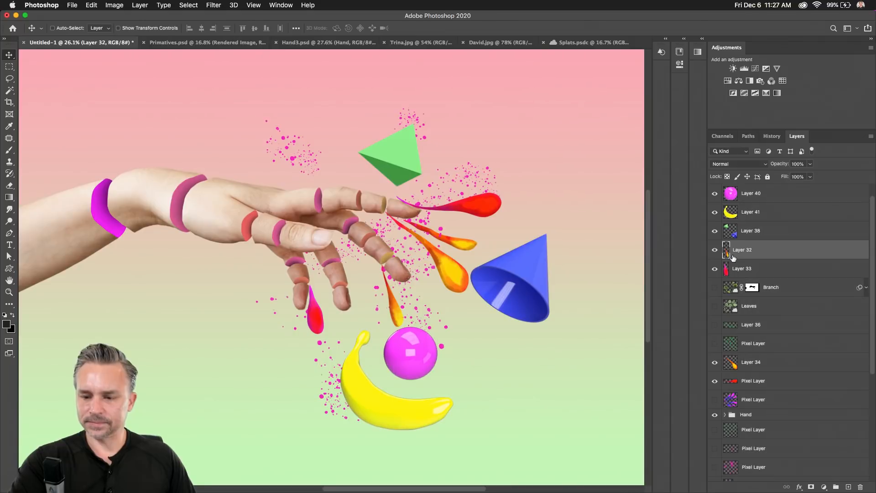
double_click(815, 50)
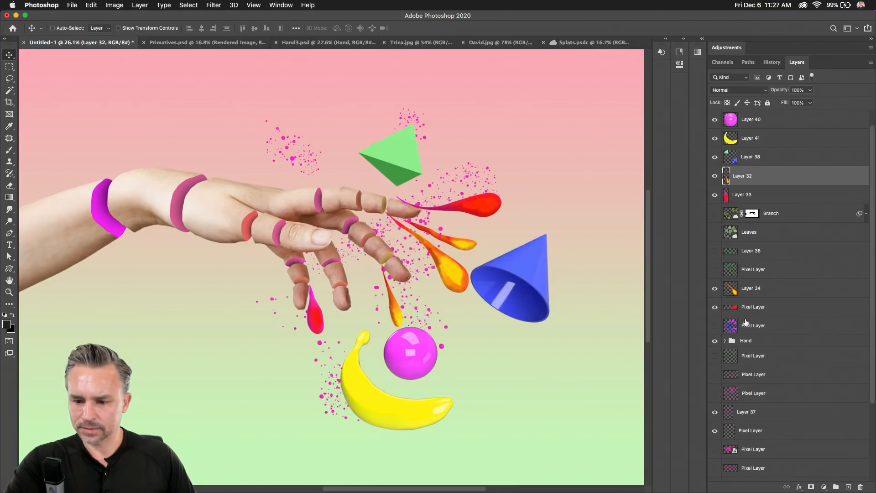
click(749, 418)
shift+click(764, 439)
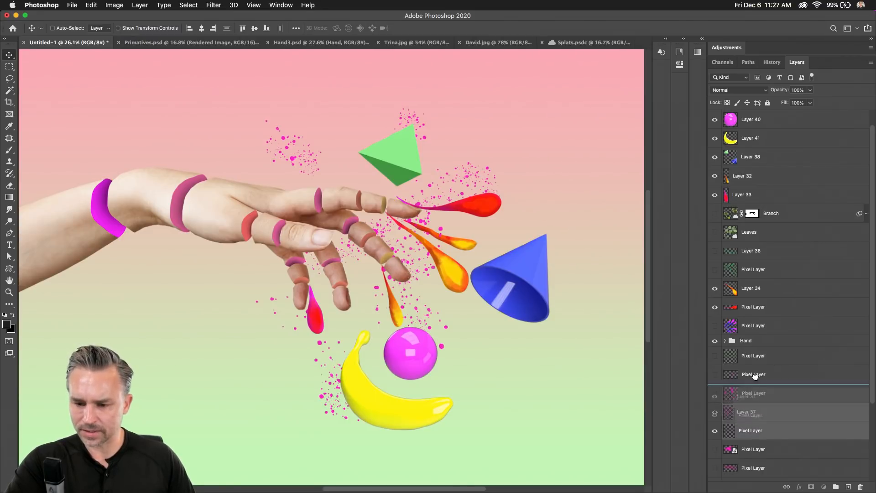
click(761, 311)
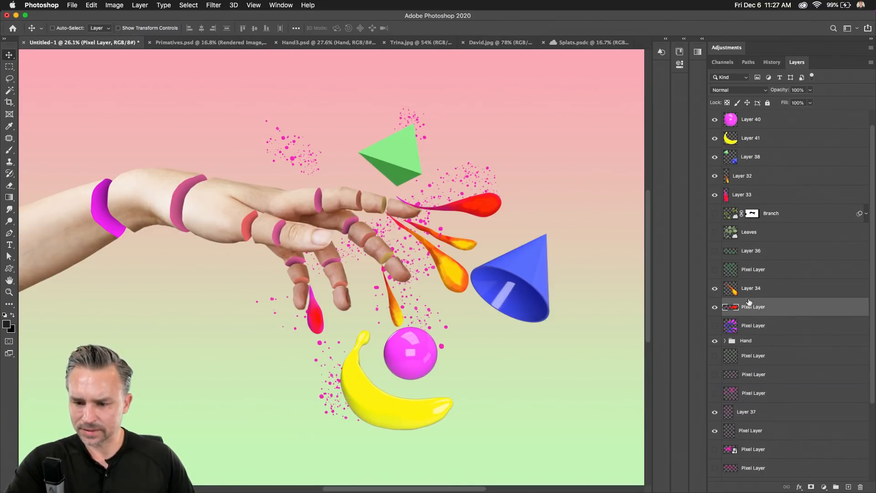
shift+click(774, 185)
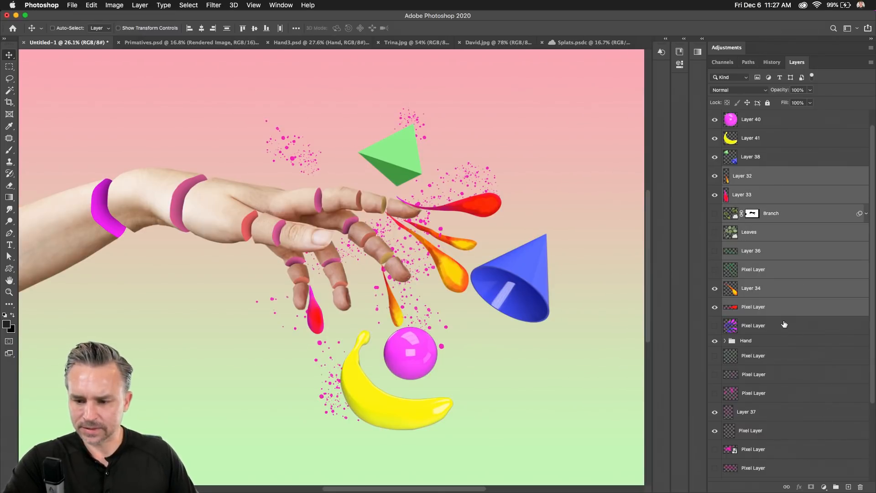
click(785, 325)
shift+click(759, 179)
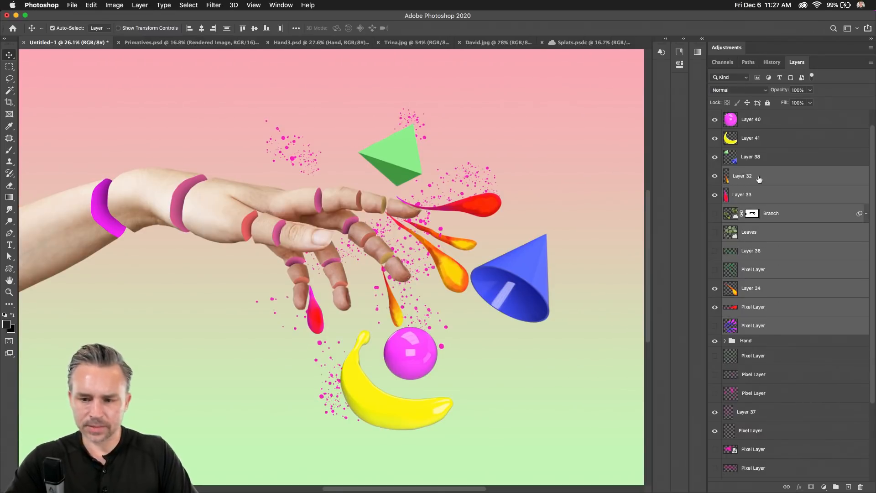
key(super+g)
double_click(745, 191)
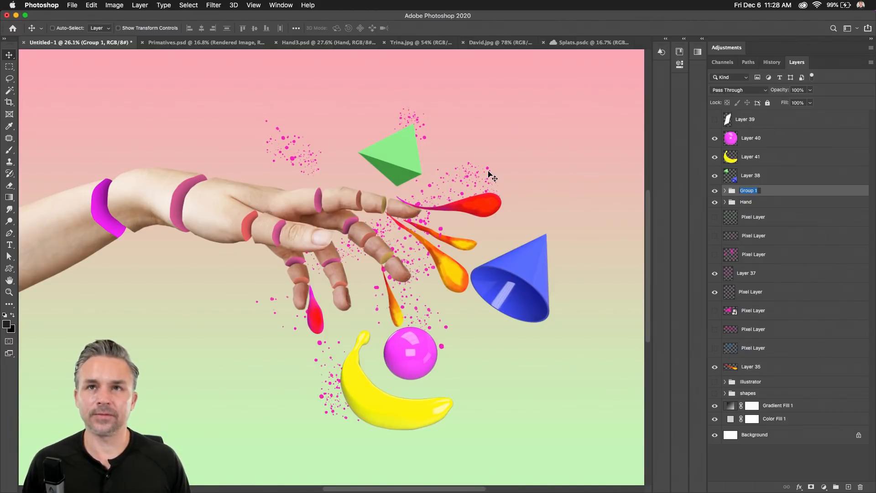
Pan across the composition and briefly toggle the shapes and Illustrator groups' visibility.
scroll(506, 280, up, 2)
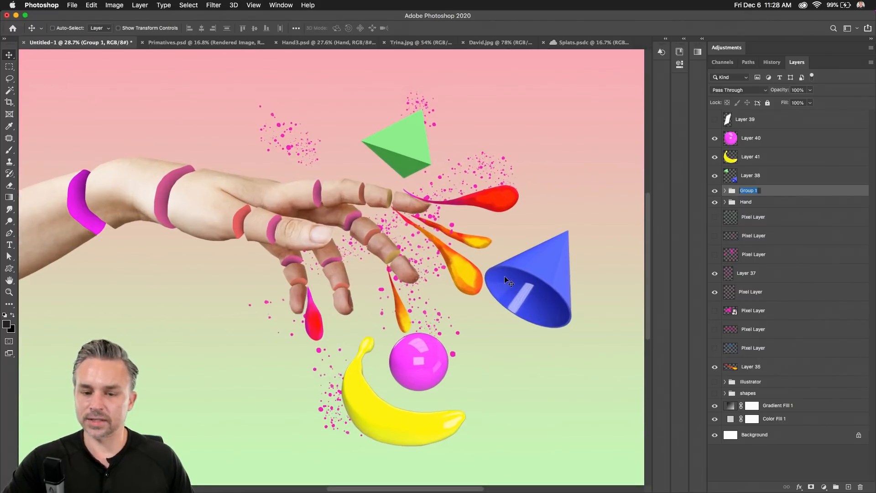
drag(343, 244, 315, 255)
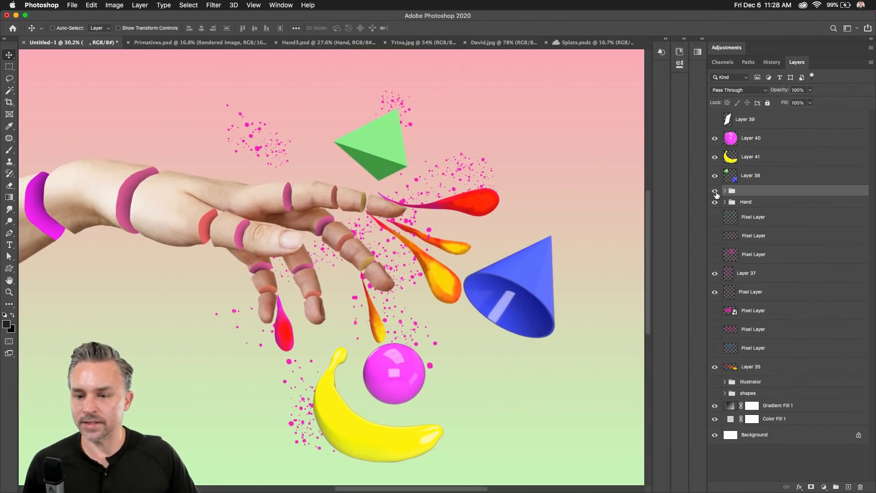
click(715, 394)
click(715, 393)
click(715, 382)
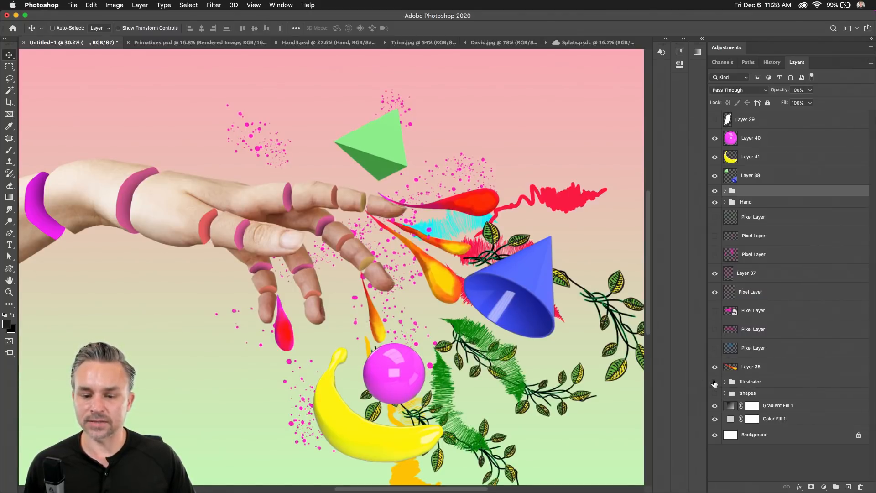
click(714, 382)
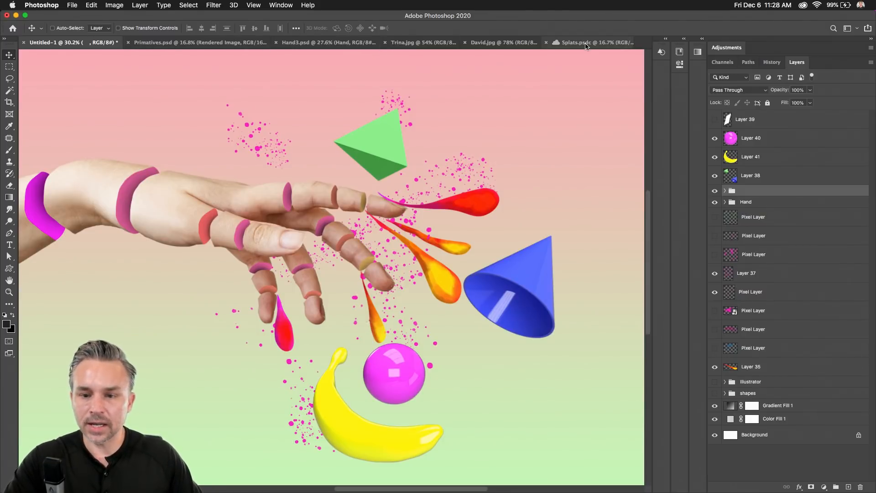
Make Hand3.psd active and make its top Color Lookup 1 layer visible.
click(293, 44)
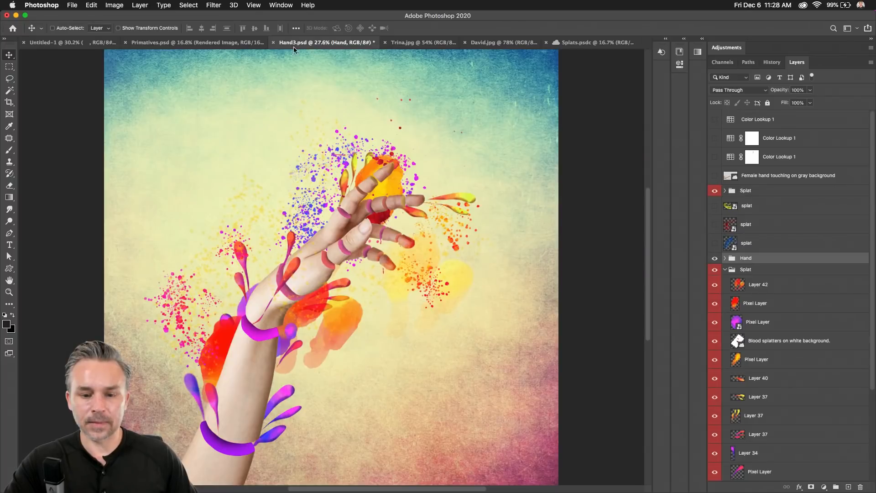
click(724, 121)
click(715, 120)
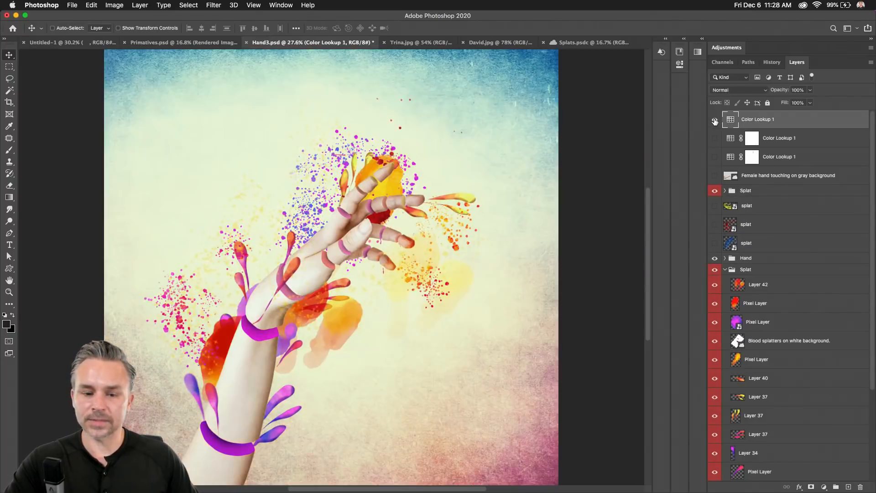
scroll(335, 183, up, 2)
scroll(334, 183, up, 2)
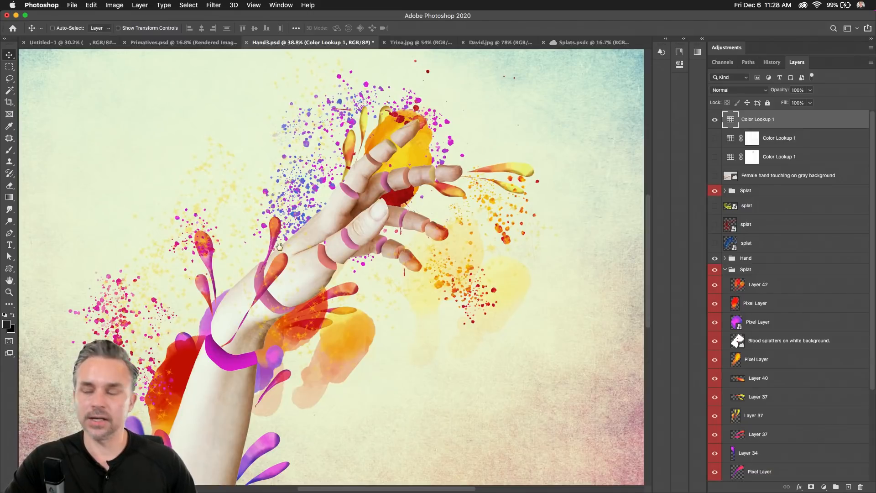
scroll(289, 270, up, 2)
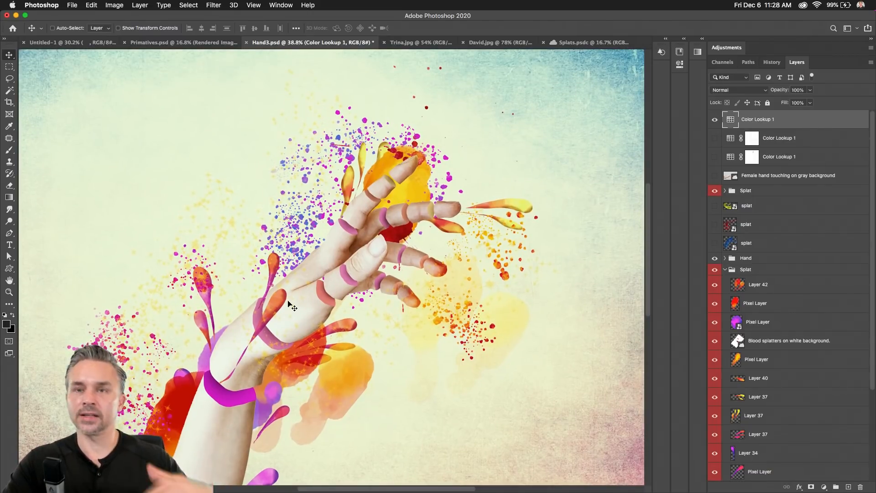